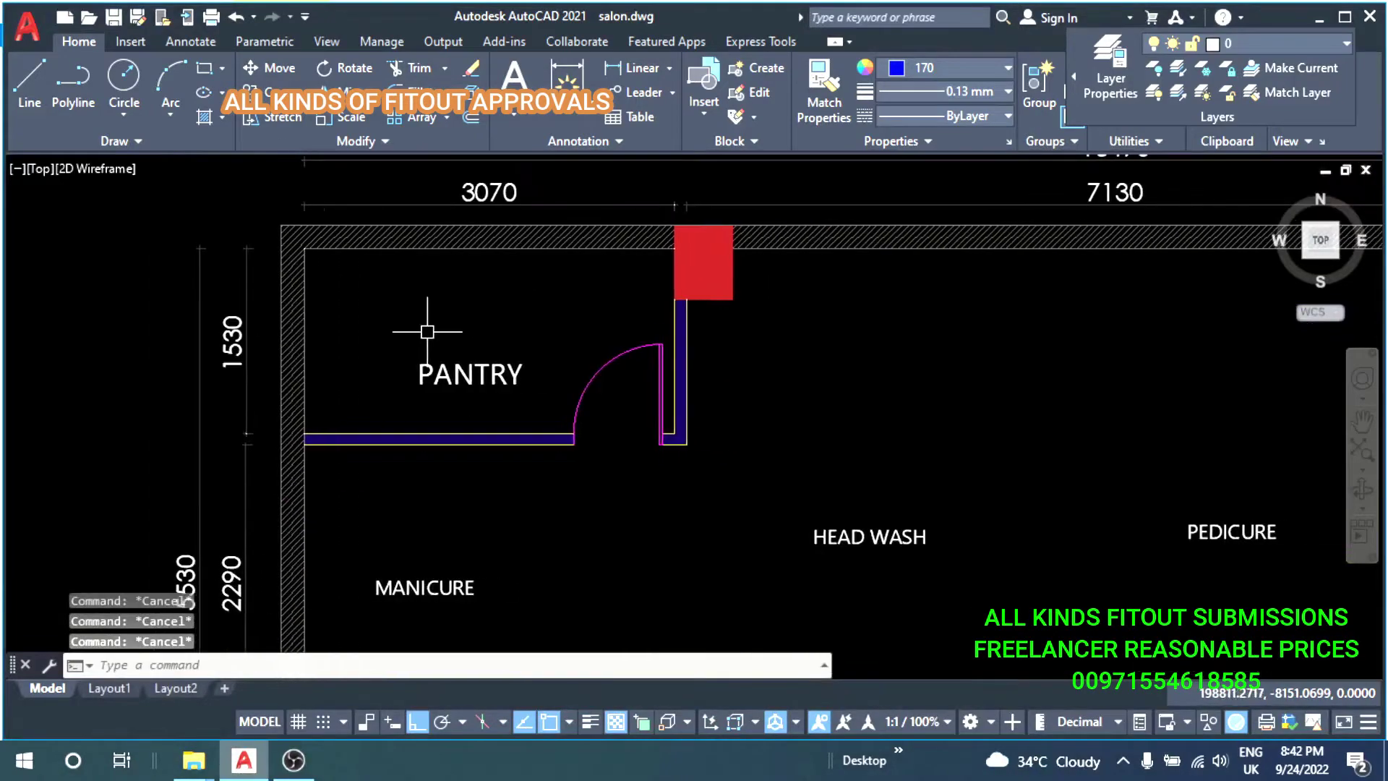
Draw a rectangle inside the pantry and move it left of the plan with Ortho on.
{"action": "key", "text": "Return"}
{"action": "scroll", "coordinate": [289, 232], "scroll_direction": "up", "scroll_amount": 3}
{"action": "left_click", "coordinate": [285, 230]}
{"action": "scroll", "coordinate": [567, 402], "scroll_direction": "down", "scroll_amount": 3}
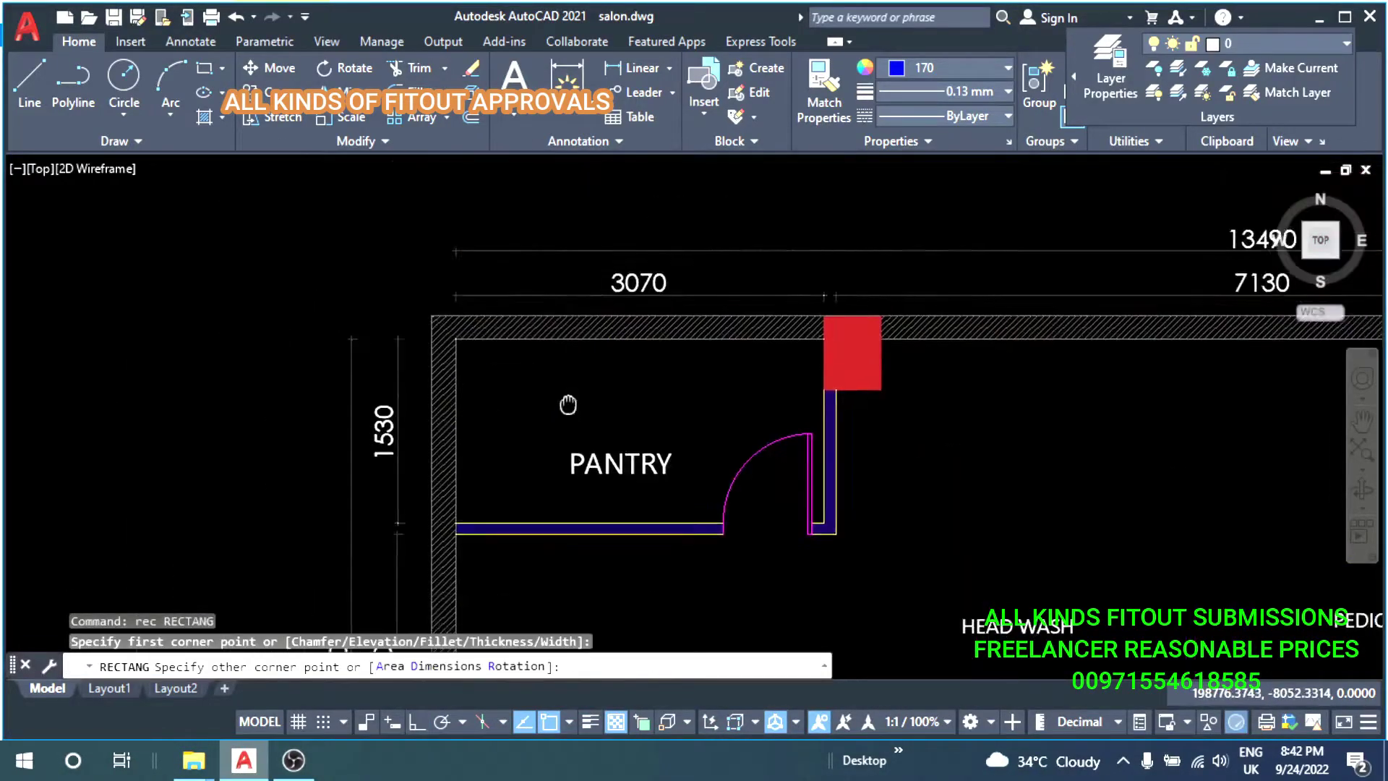
{"action": "scroll", "coordinate": [810, 367], "scroll_direction": "up", "scroll_amount": 4}
{"action": "key", "text": "Escape"}
{"action": "key", "text": "Escape"}
{"action": "scroll", "coordinate": [743, 348], "scroll_direction": "down", "scroll_amount": 3}
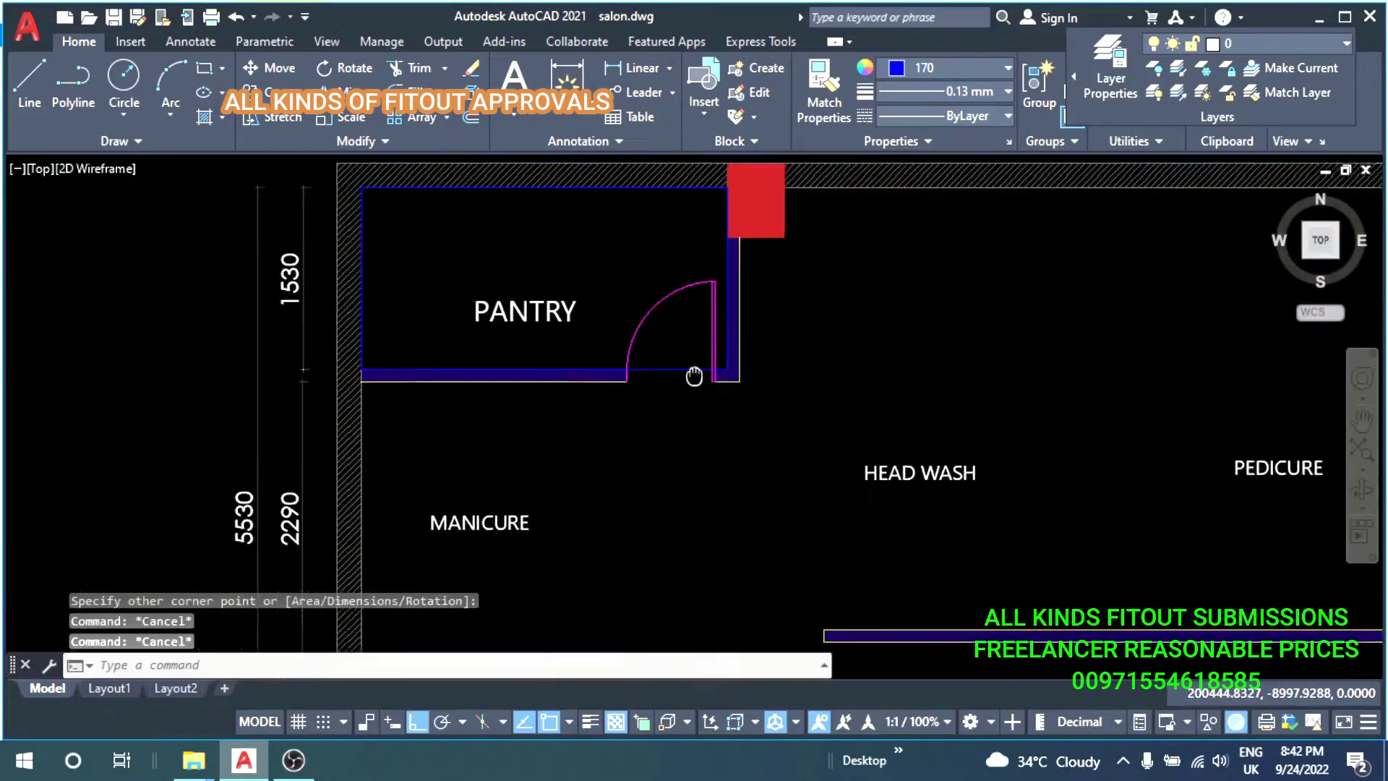
{"action": "left_click", "coordinate": [656, 393]}
{"action": "key", "text": "F8"}
{"action": "type", "text": "m"}
{"action": "key", "text": "Return"}
{"action": "middle_click_drag", "start_coordinate": [484, 463], "coordinate": [552, 434]}
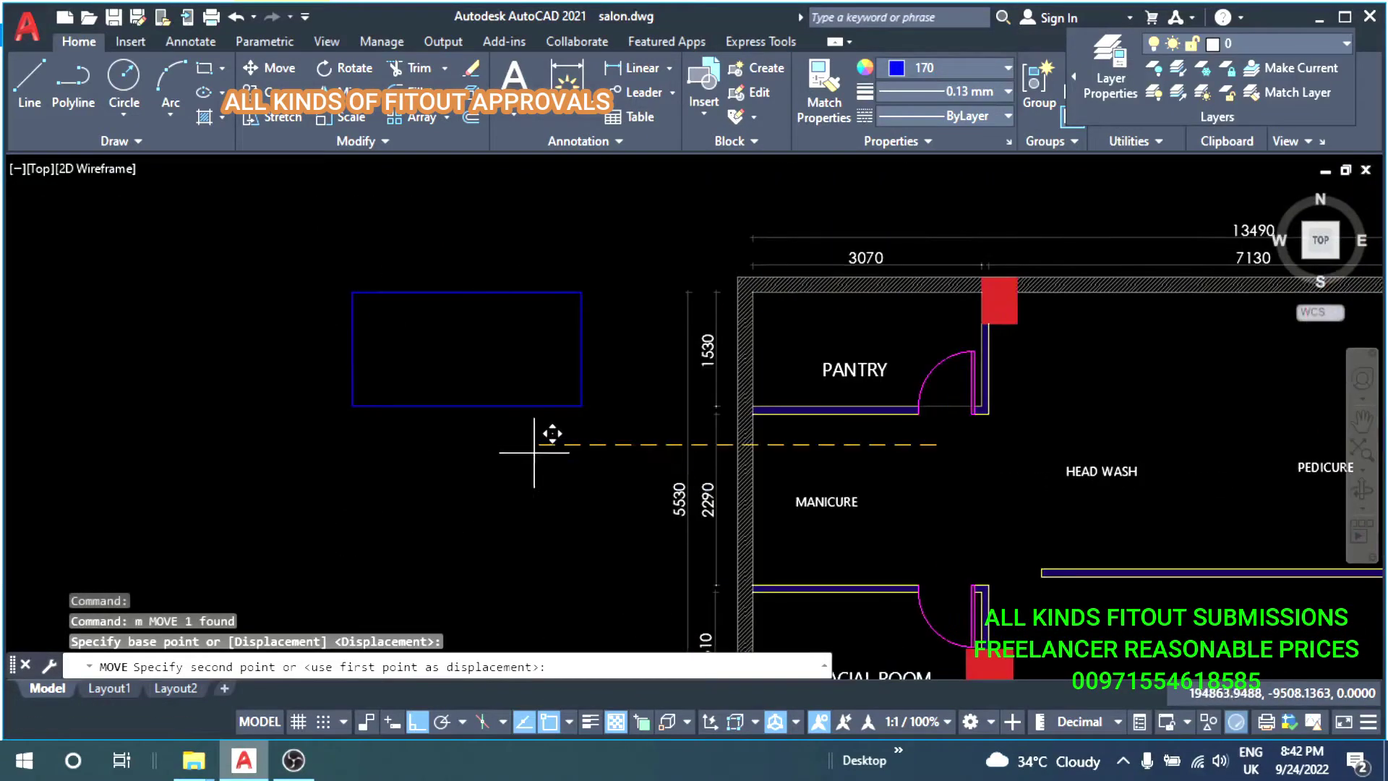
{"action": "key", "text": "Escape"}
{"action": "key", "text": "Escape"}
Draw a horizontal line across the rectangle through its midpoints.
{"action": "type", "text": "l"}
{"action": "key", "text": "Return"}
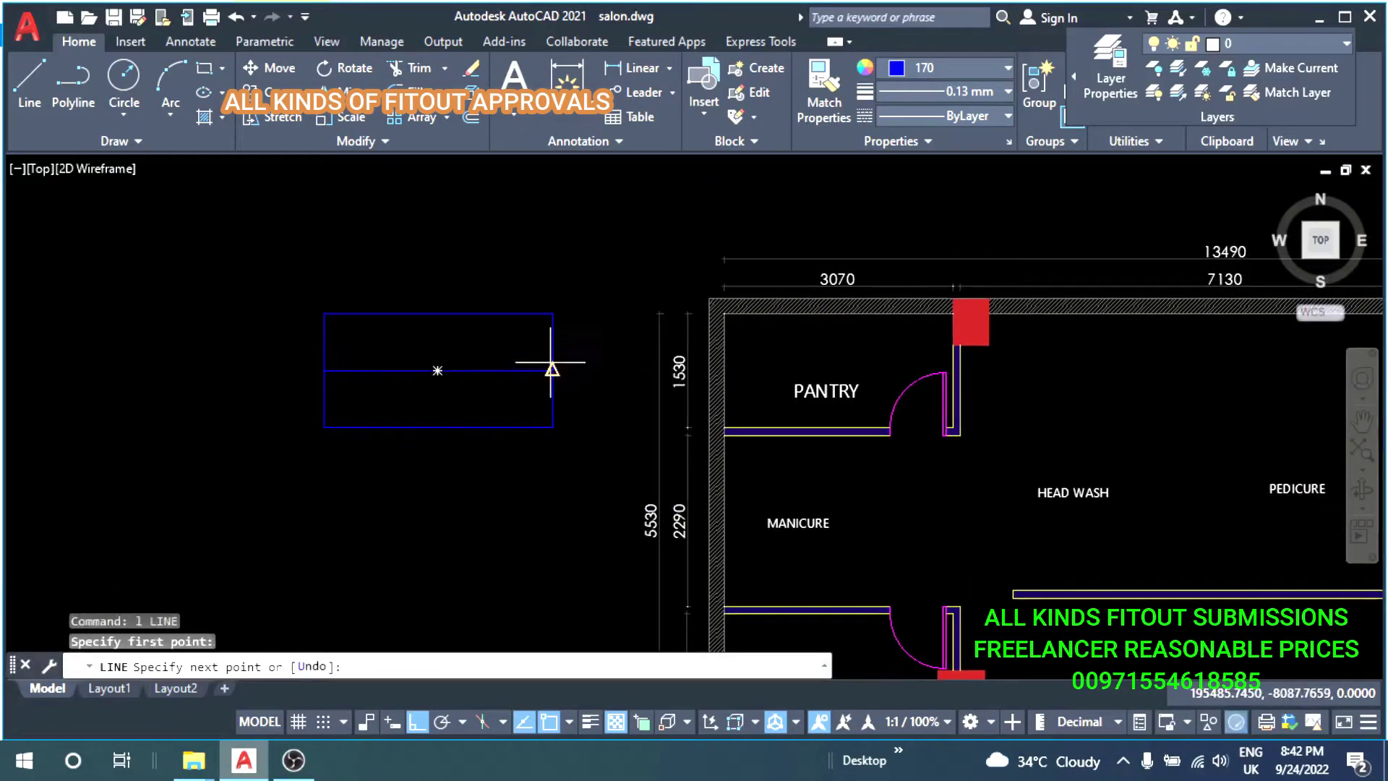
{"action": "key", "text": "Escape"}
{"action": "key", "text": "Escape"}
{"action": "middle_click_drag", "start_coordinate": [553, 370], "coordinate": [678, 392]}
Offset the middle horizontal line 600 upward and 600 downward.
{"action": "type", "text": "o"}
{"action": "key", "text": "Return"}
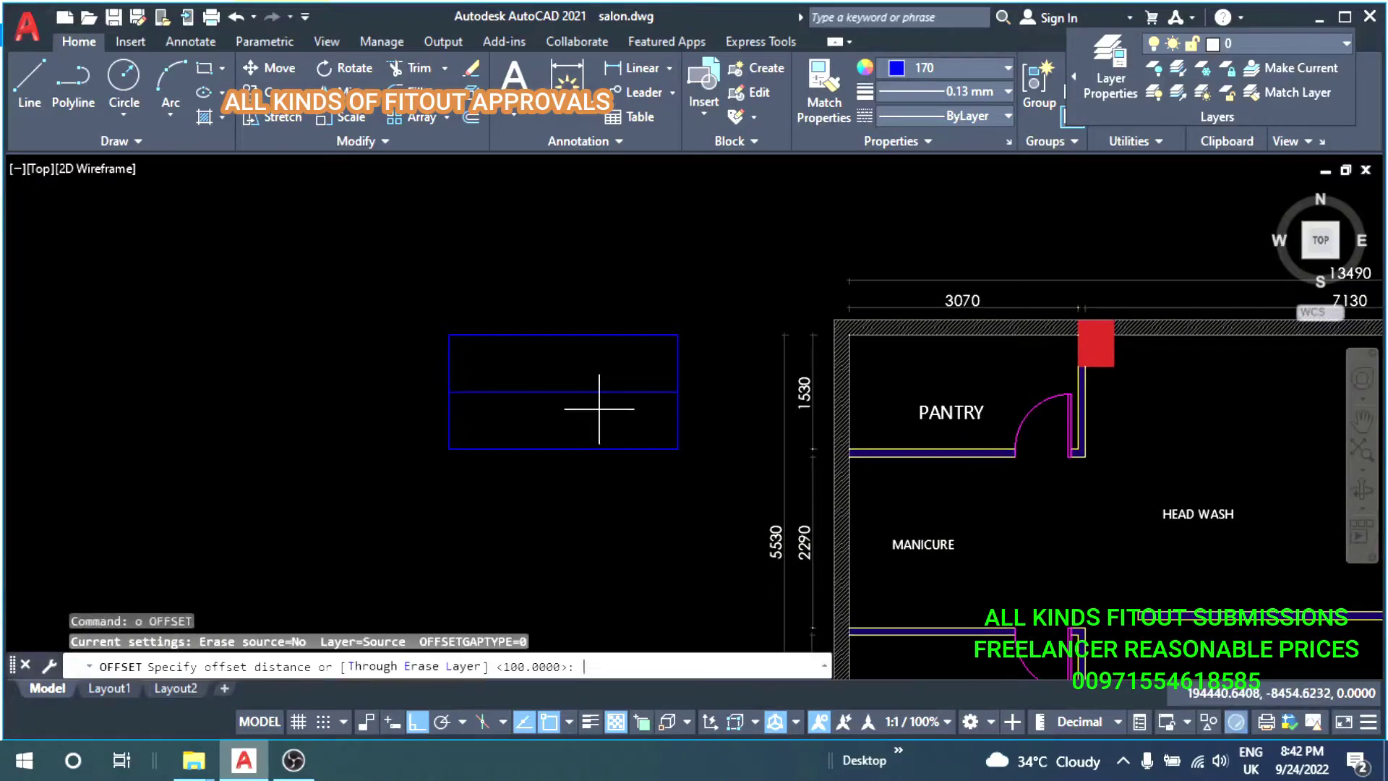
{"action": "type", "text": "00"}
{"action": "key", "text": "Return"}
{"action": "scroll", "coordinate": [618, 399], "scroll_direction": "up", "scroll_amount": 4}
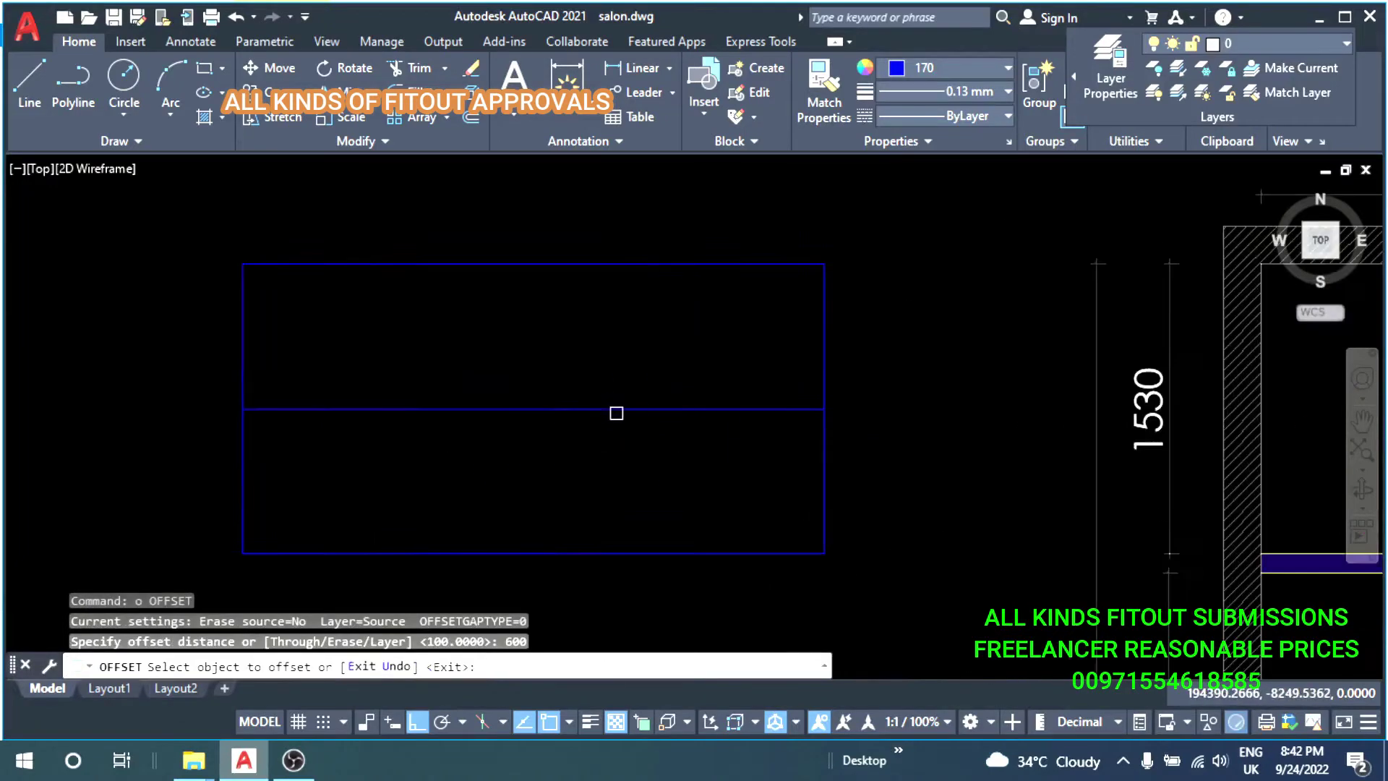
{"action": "left_click", "coordinate": [616, 411]}
{"action": "left_click", "coordinate": [619, 372]}
{"action": "left_click", "coordinate": [632, 410]}
{"action": "left_click", "coordinate": [589, 459]}
{"action": "key", "text": "Escape"}
{"action": "middle_click_drag", "start_coordinate": [589, 458], "coordinate": [613, 369]}
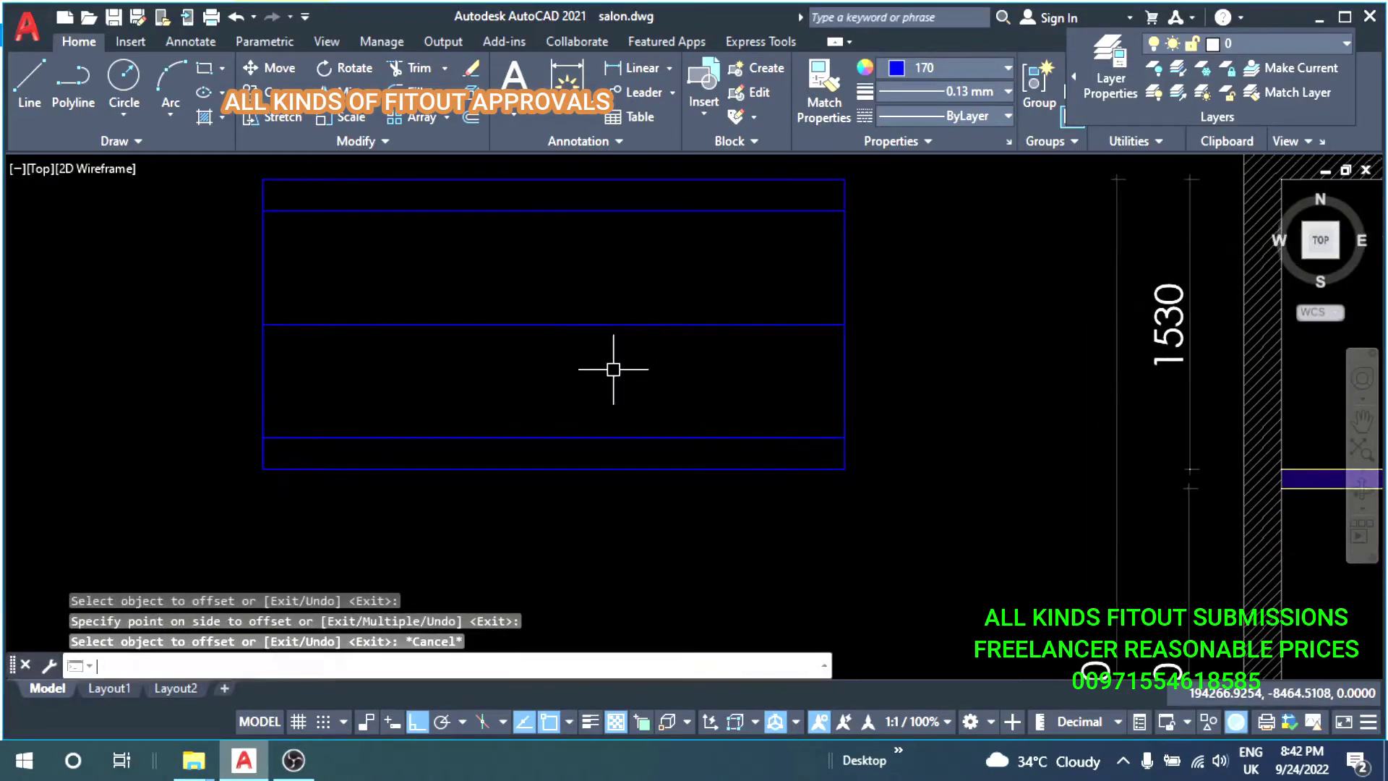
Draw a vertical line through the rectangle ending at the bottom midpoint.
{"action": "type", "text": "l"}
{"action": "key", "text": "Return"}
{"action": "middle_click_drag", "start_coordinate": [542, 243], "coordinate": [562, 291]}
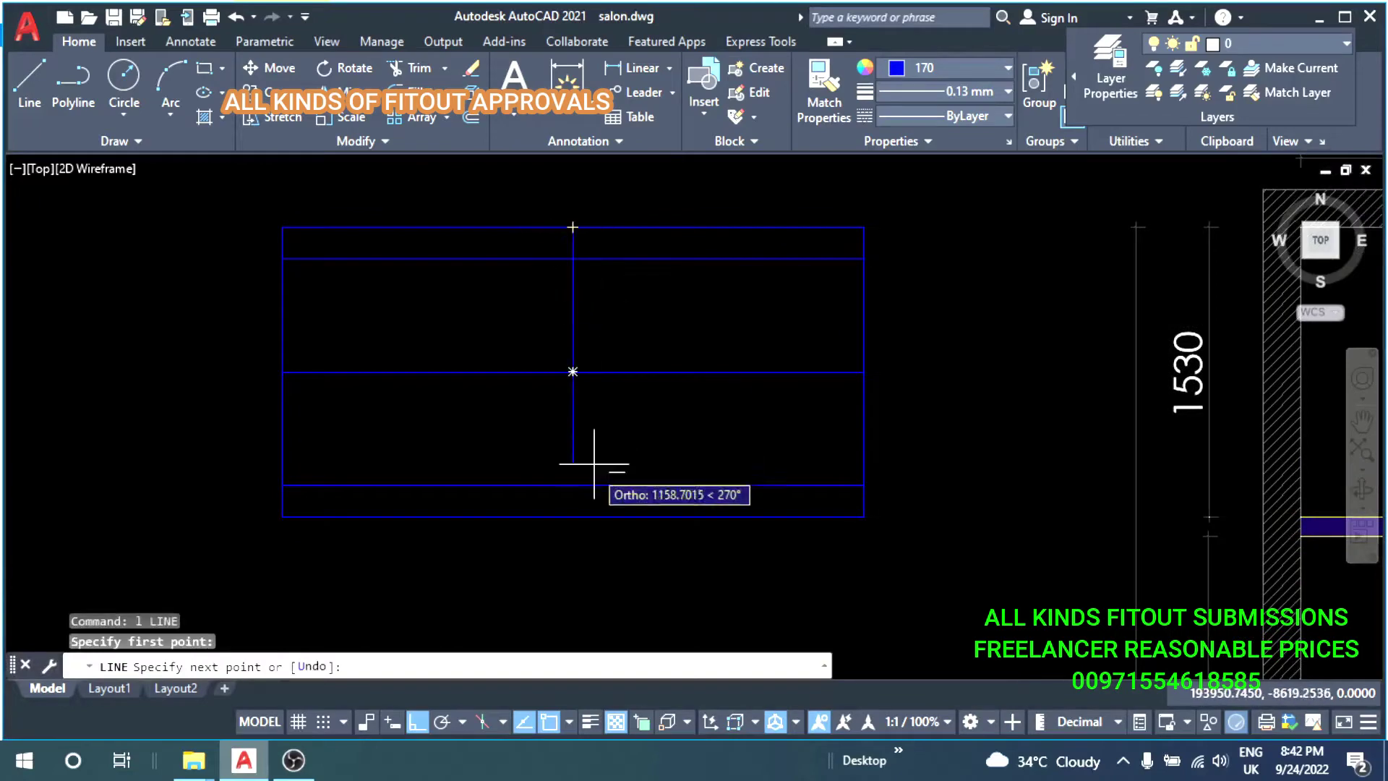
{"action": "left_click", "coordinate": [573, 516]}
{"action": "key", "text": "Escape"}
Offset vertical lines at 600 spacing, two to the right and one to the left.
{"action": "key", "text": "Return"}
{"action": "key", "text": "Return"}
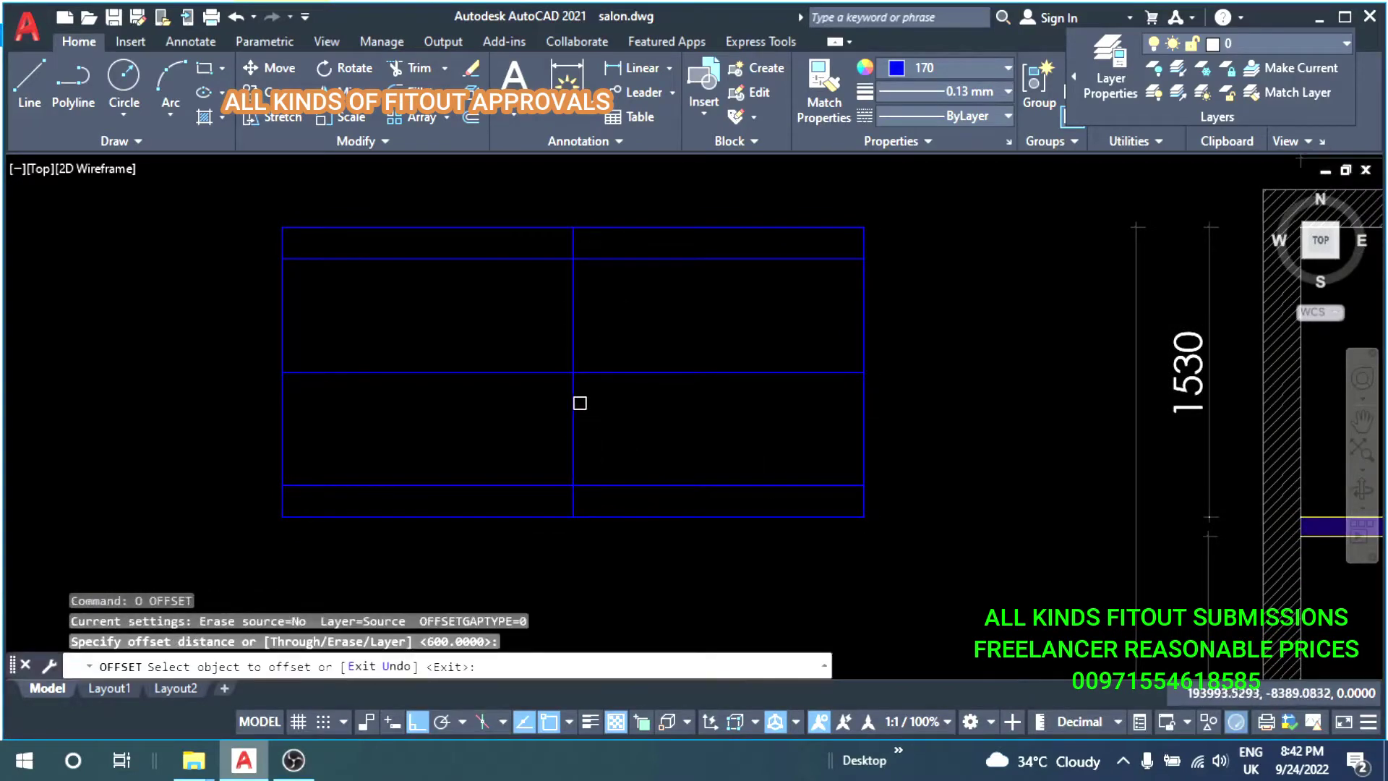
{"action": "left_click", "coordinate": [578, 402]}
{"action": "left_click", "coordinate": [700, 399]}
{"action": "left_click", "coordinate": [732, 417]}
{"action": "left_click", "coordinate": [563, 401]}
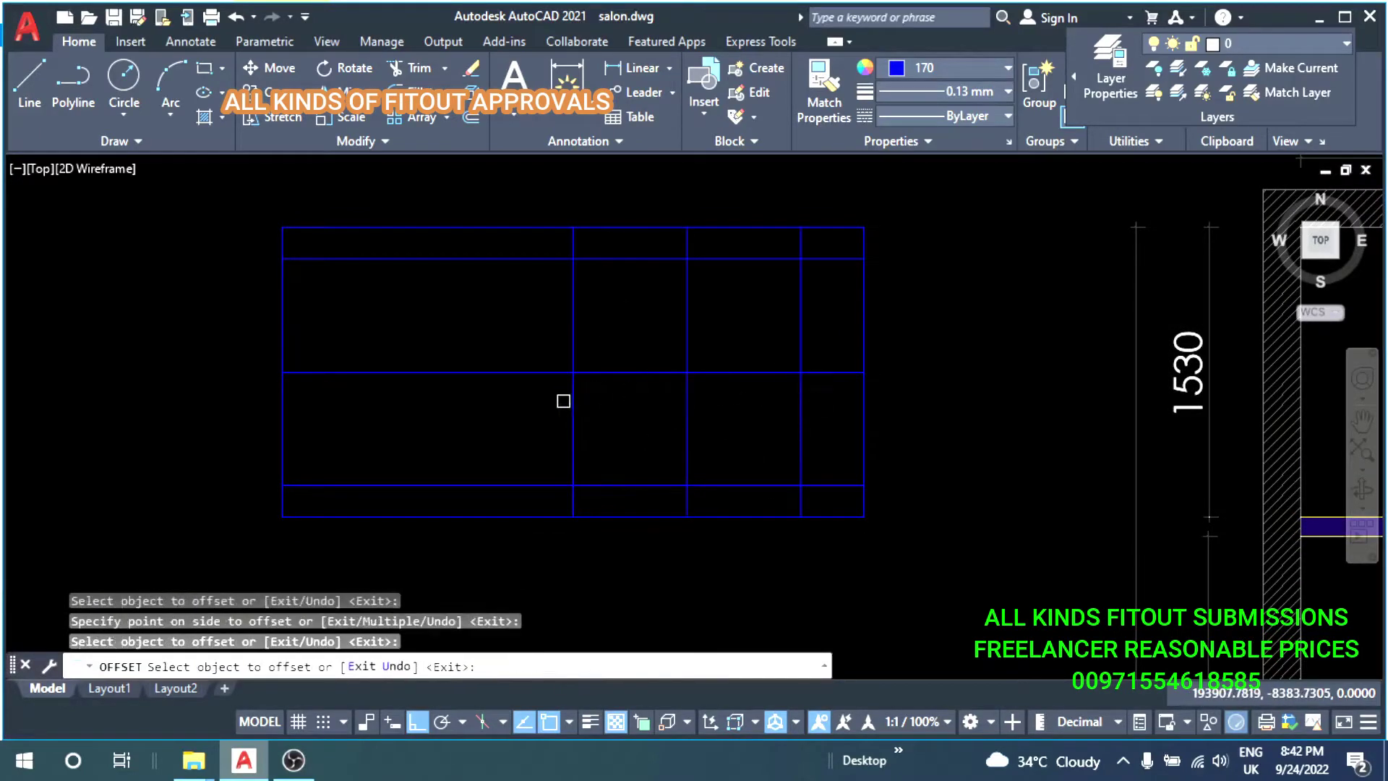
{"action": "left_click", "coordinate": [575, 407]}
{"action": "left_click", "coordinate": [467, 413]}
{"action": "key", "text": "Escape"}
{"action": "key", "text": "Escape"}
{"action": "key", "text": "Escape"}
{"action": "scroll", "coordinate": [433, 325], "scroll_direction": "down", "scroll_amount": 5}
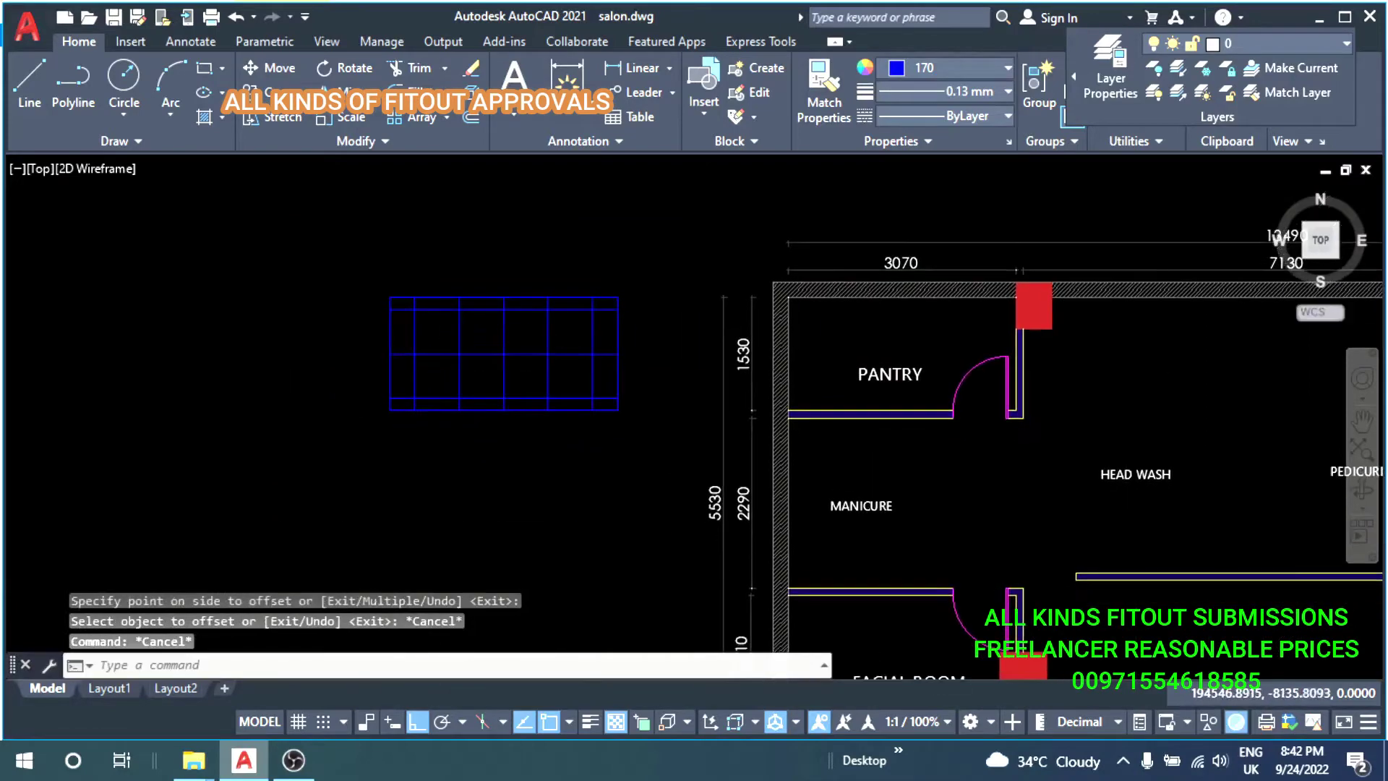
{"action": "scroll", "coordinate": [641, 285], "scroll_direction": "up", "scroll_amount": 3}
Copy the tile grid into the pantry's inner corner with Ortho turned off.
{"action": "left_click", "coordinate": [635, 279]}
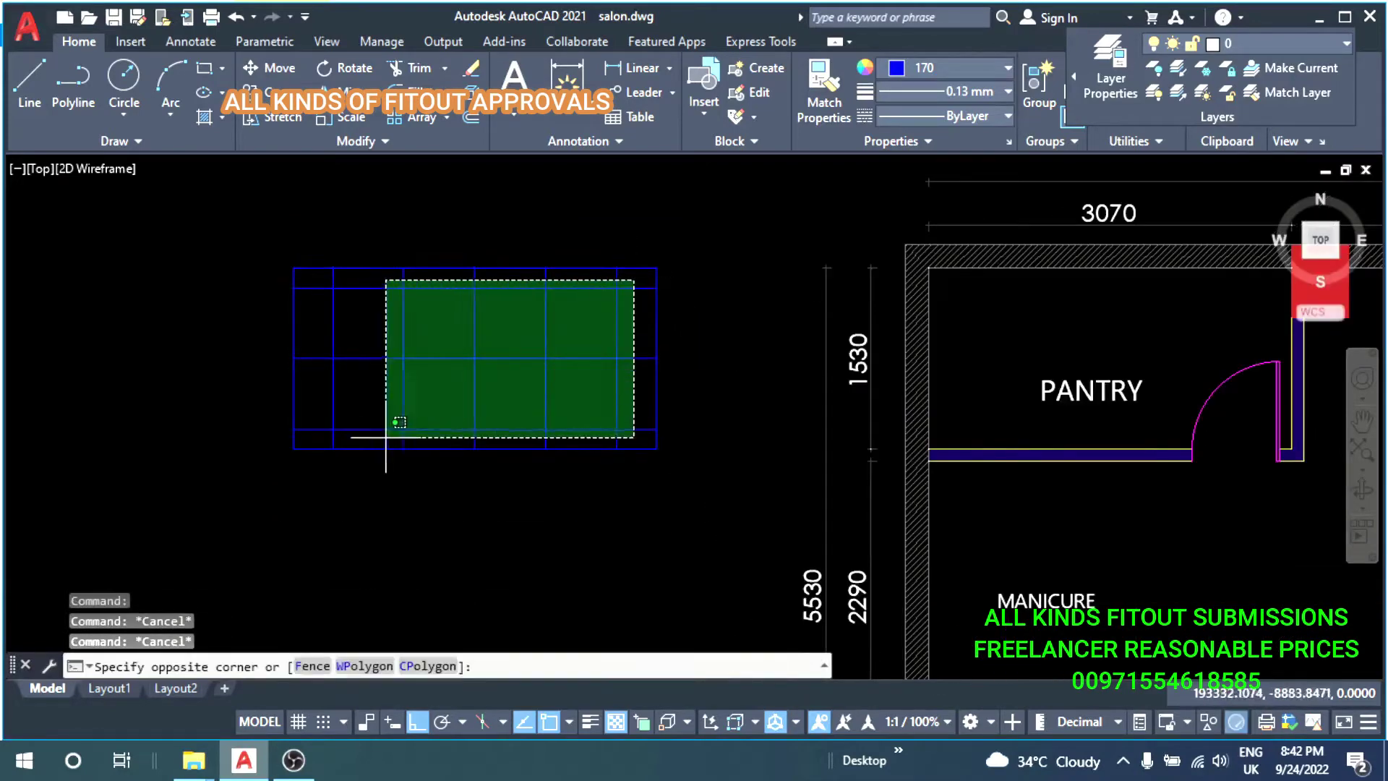
{"action": "left_click", "coordinate": [312, 460]}
{"action": "left_click", "coordinate": [390, 493]}
{"action": "type", "text": "c"}
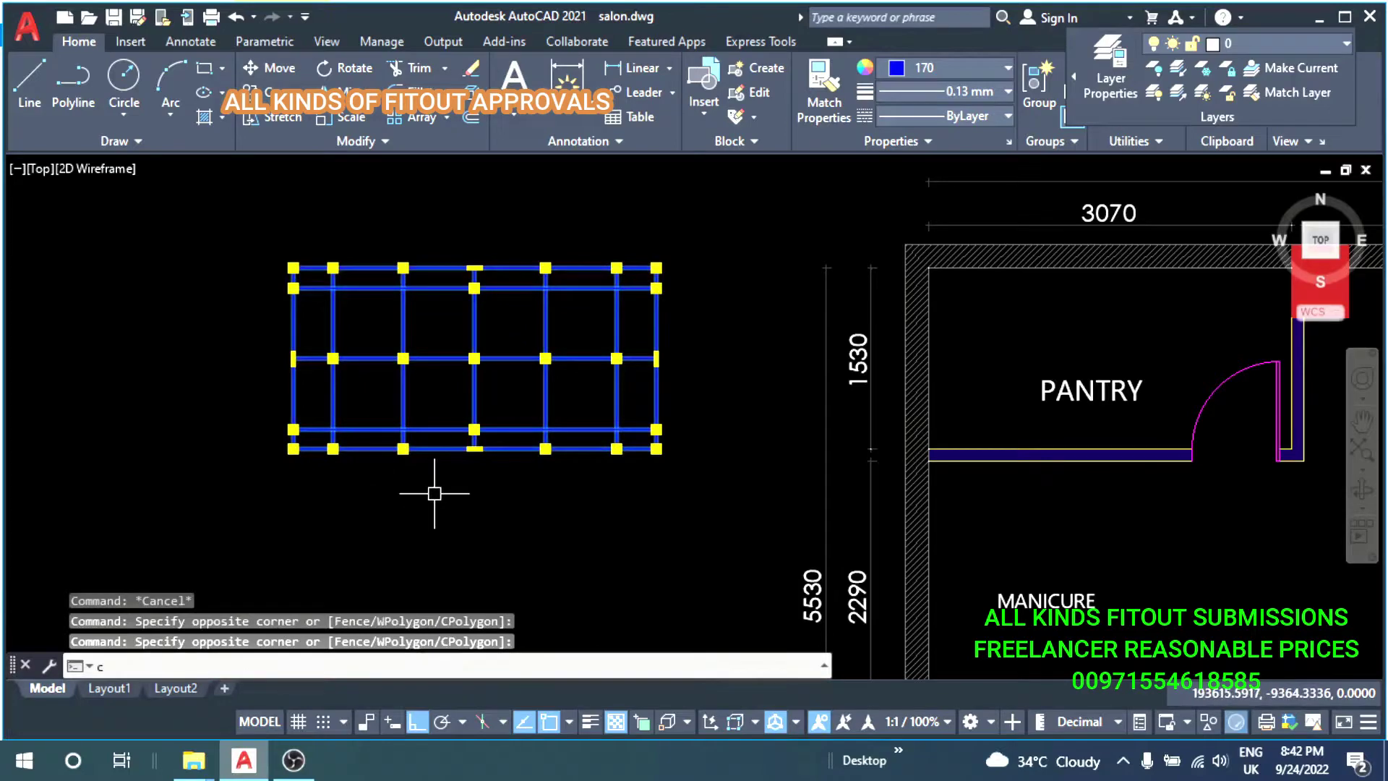
{"action": "type", "text": "o"}
{"action": "key", "text": "Return"}
{"action": "scroll", "coordinate": [618, 300], "scroll_direction": "up", "scroll_amount": 2}
{"action": "left_click", "coordinate": [388, 392]}
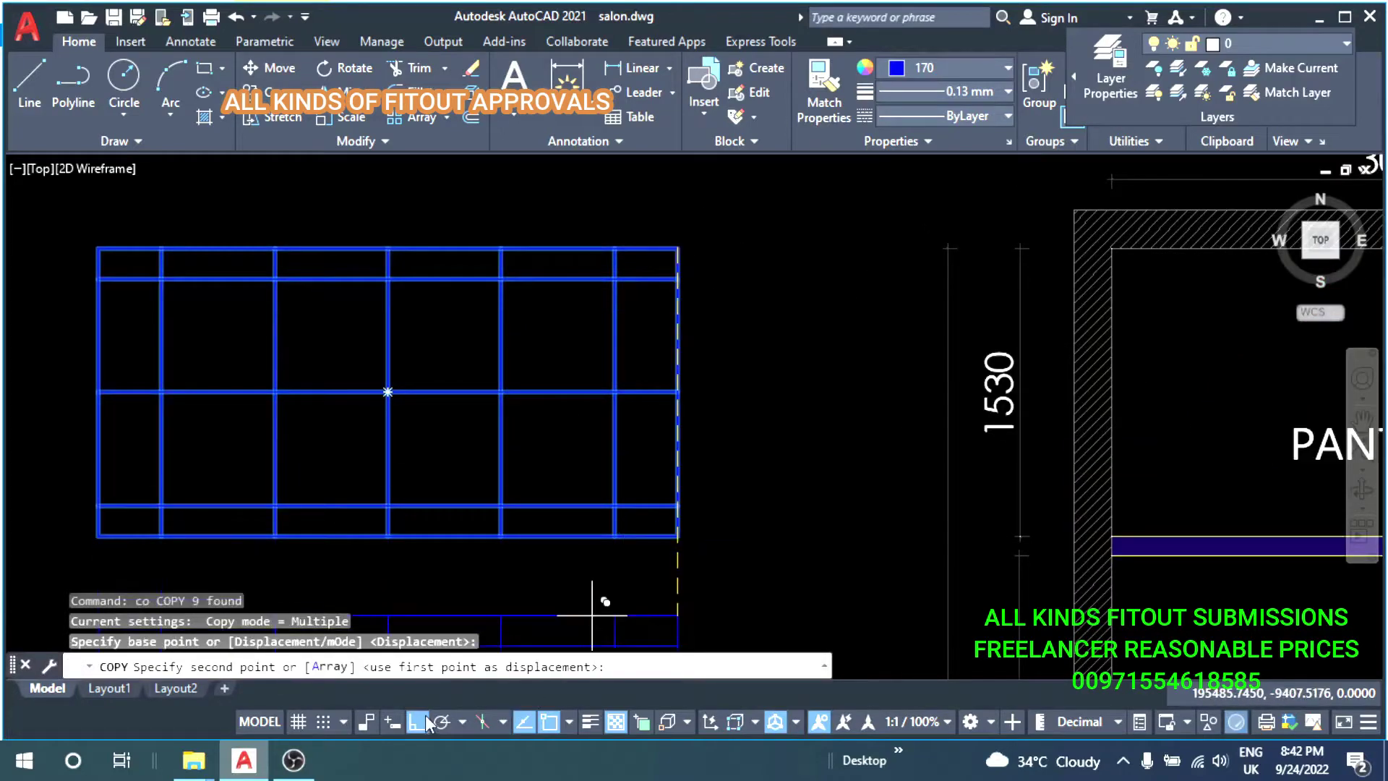
{"action": "left_click", "coordinate": [417, 722]}
{"action": "scroll", "coordinate": [651, 434], "scroll_direction": "down", "scroll_amount": 3}
{"action": "scroll", "coordinate": [800, 402], "scroll_direction": "up", "scroll_amount": 3}
{"action": "scroll", "coordinate": [1103, 381], "scroll_direction": "up", "scroll_amount": 3}
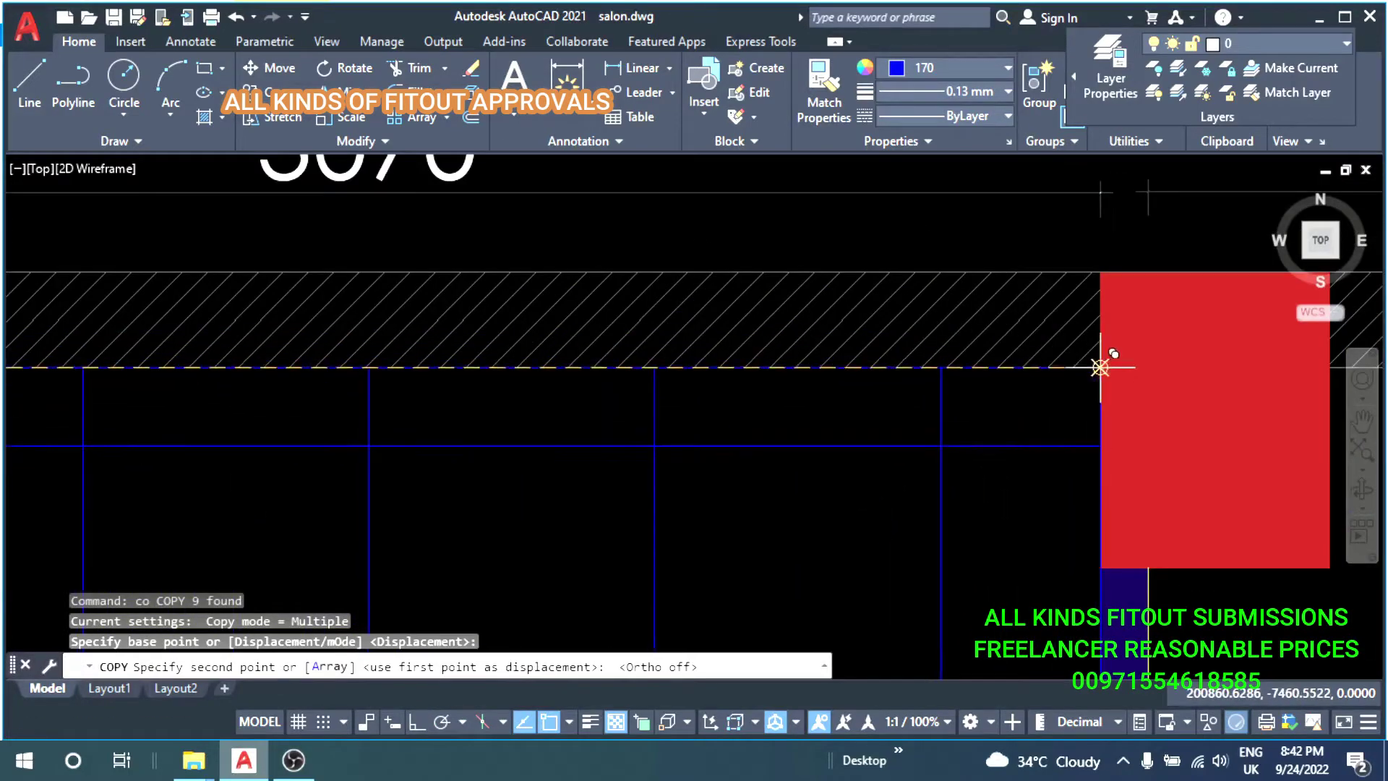
{"action": "left_click", "coordinate": [1099, 367]}
{"action": "scroll", "coordinate": [954, 405], "scroll_direction": "down", "scroll_amount": 3}
{"action": "key", "text": "Escape"}
{"action": "scroll", "coordinate": [845, 329], "scroll_direction": "up", "scroll_amount": 1}
{"action": "scroll", "coordinate": [1114, 250], "scroll_direction": "up", "scroll_amount": 1}
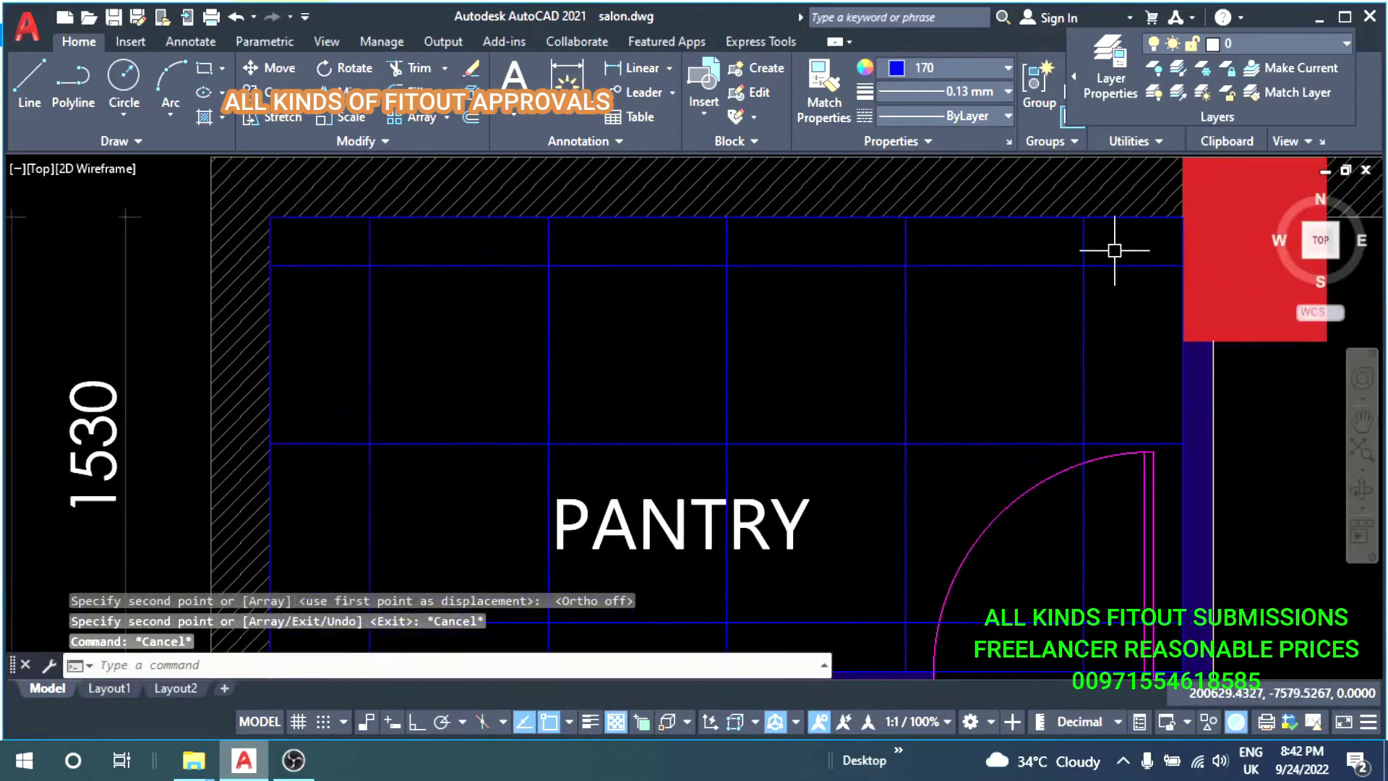
Colour the pantry grid lines light yellow (229,232,120).
{"action": "left_click", "coordinate": [1114, 250]}
{"action": "left_click", "coordinate": [343, 350]}
{"action": "middle_click_drag", "start_coordinate": [343, 351], "coordinate": [377, 208]}
{"action": "left_click", "coordinate": [511, 274]}
{"action": "left_click", "coordinate": [413, 489]}
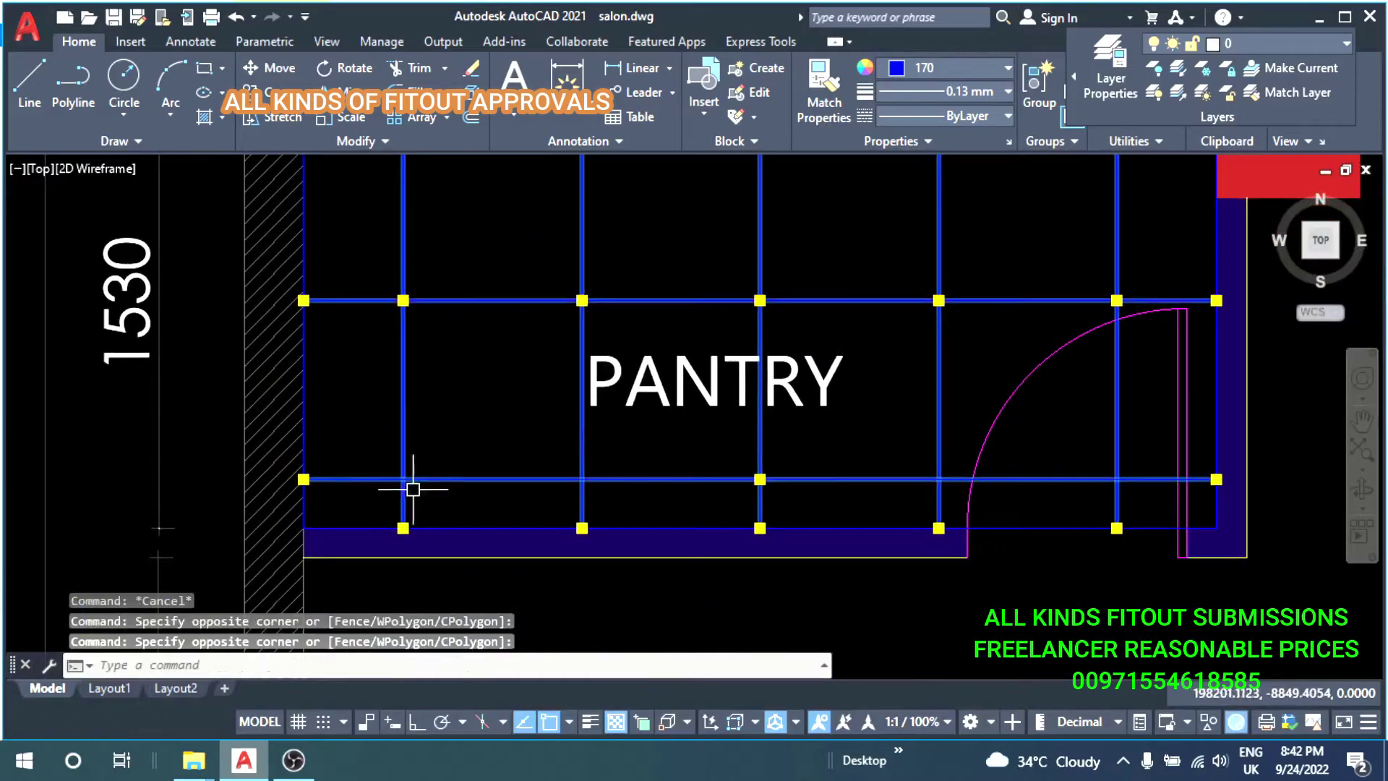
{"action": "left_click", "coordinate": [306, 509]}
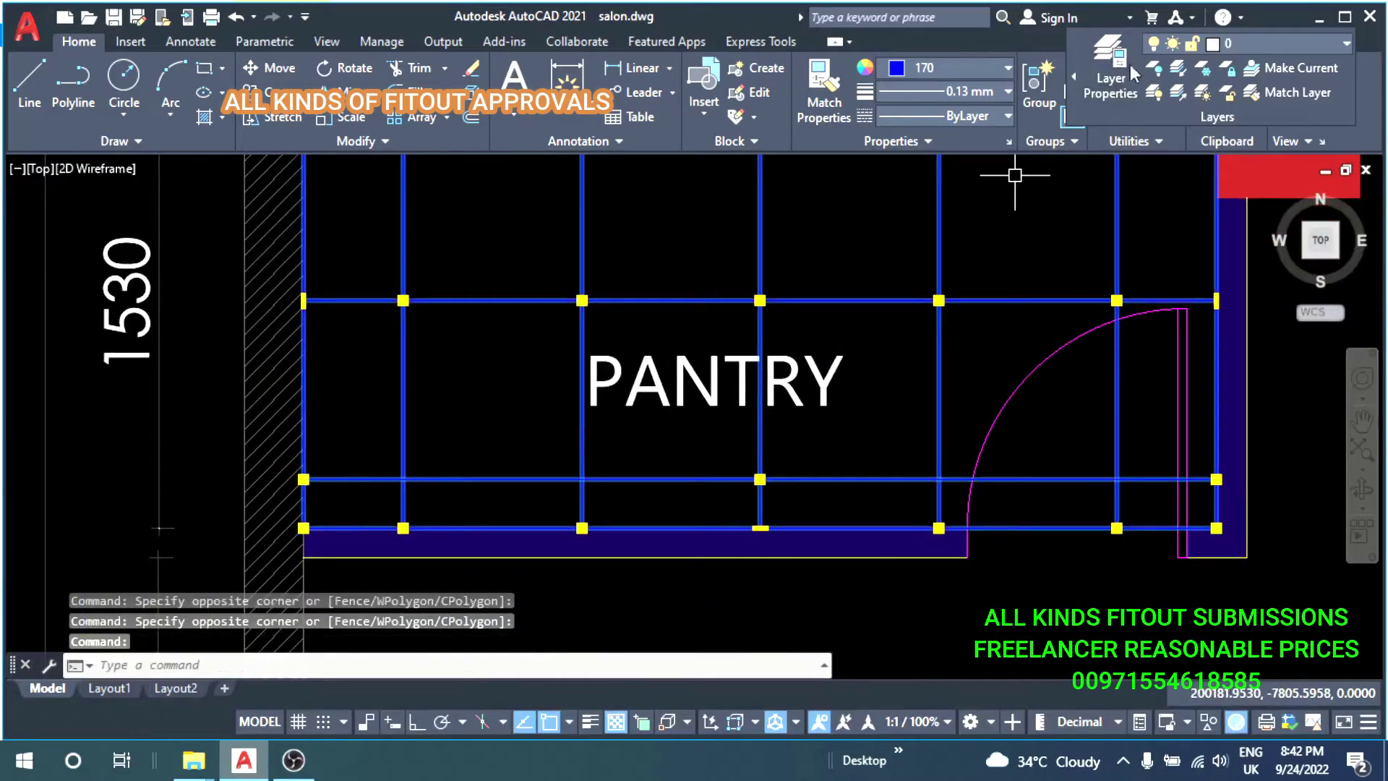
{"action": "left_click", "coordinate": [946, 67]}
{"action": "left_click", "coordinate": [1044, 318]}
{"action": "key", "text": "Escape"}
{"action": "key", "text": "Escape"}
{"action": "scroll", "coordinate": [1040, 374], "scroll_direction": "down", "scroll_amount": 3}
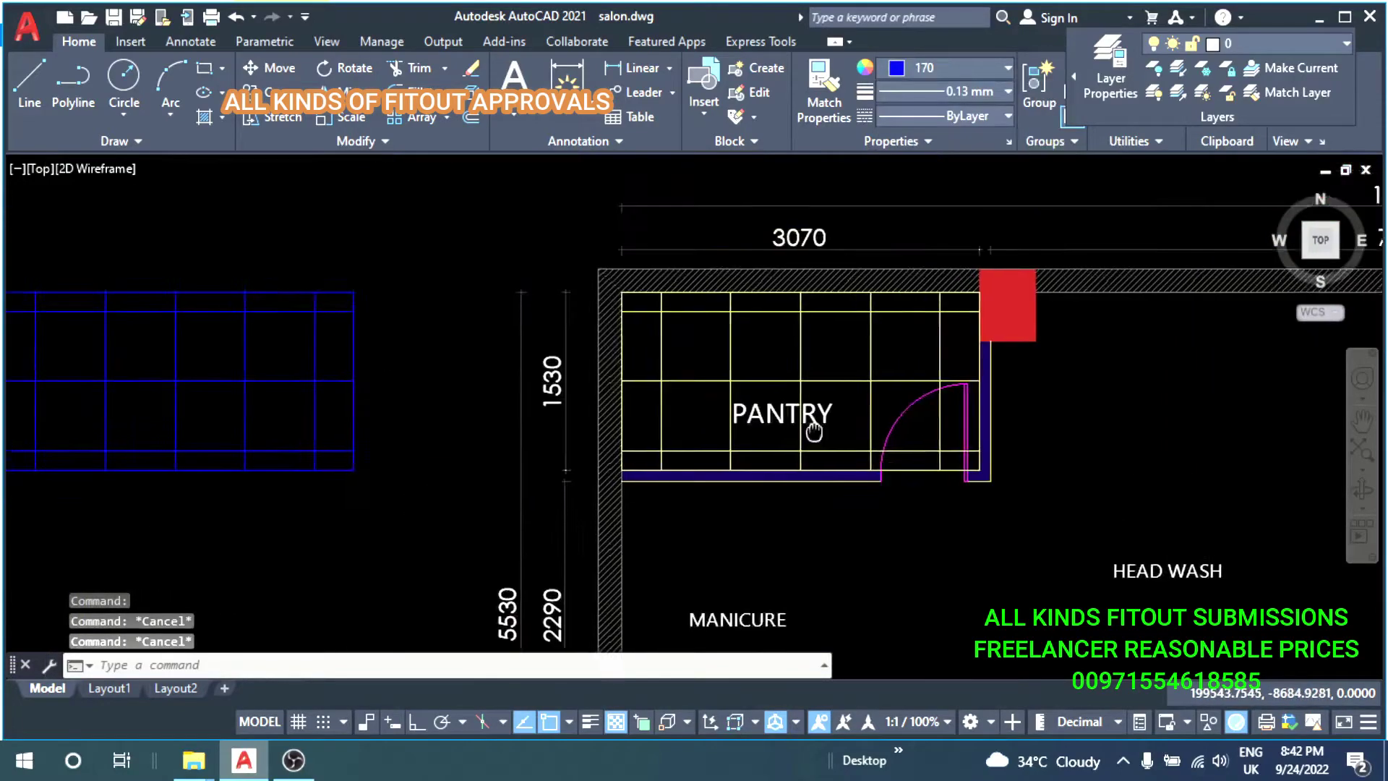
{"action": "middle_click_drag", "start_coordinate": [811, 431], "coordinate": [697, 335]}
{"action": "scroll", "coordinate": [601, 329], "scroll_direction": "up", "scroll_amount": 3}
Trace a polyline around the Facial Room's inner walls, past the door jamb and red column.
{"action": "middle_click_drag", "start_coordinate": [602, 329], "coordinate": [597, 293]}
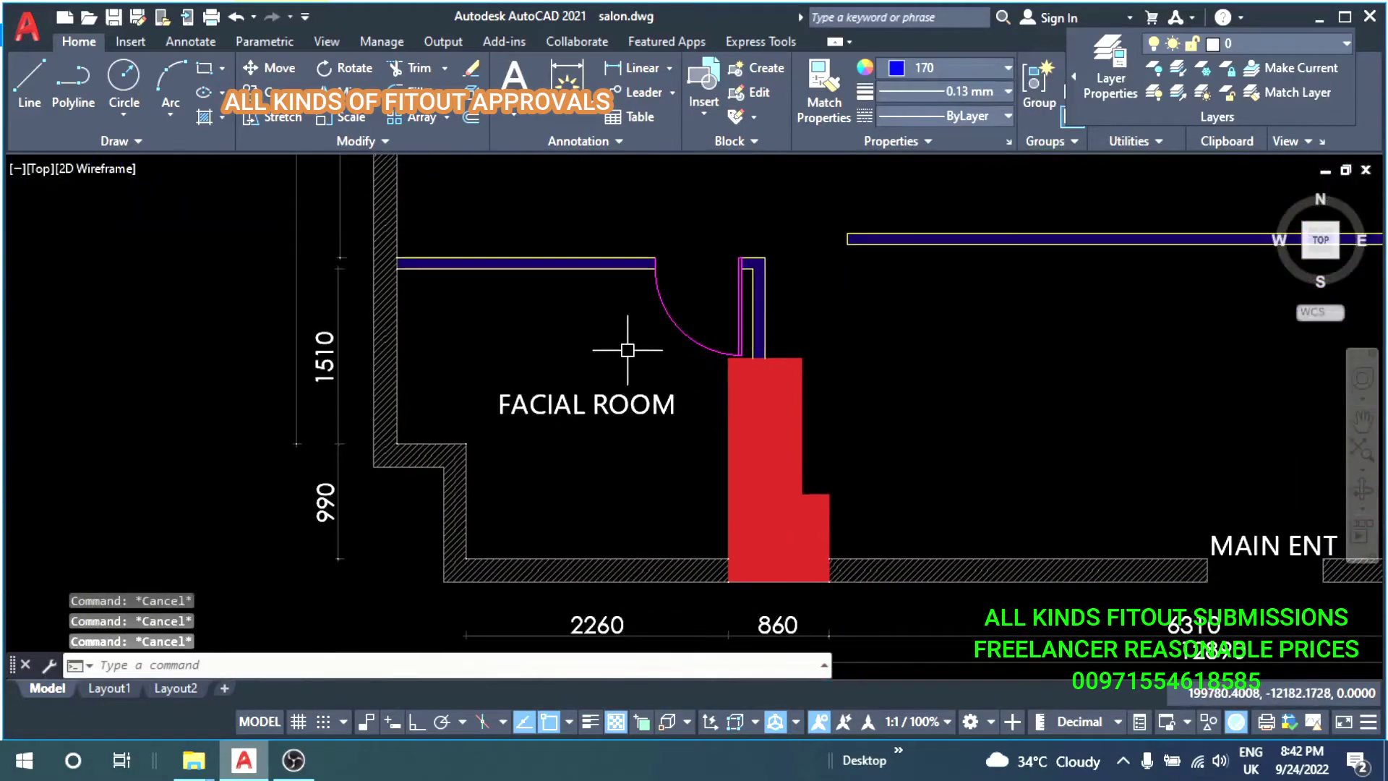
{"action": "scroll", "coordinate": [458, 284], "scroll_direction": "up", "scroll_amount": 3}
{"action": "scroll", "coordinate": [383, 320], "scroll_direction": "up", "scroll_amount": 1}
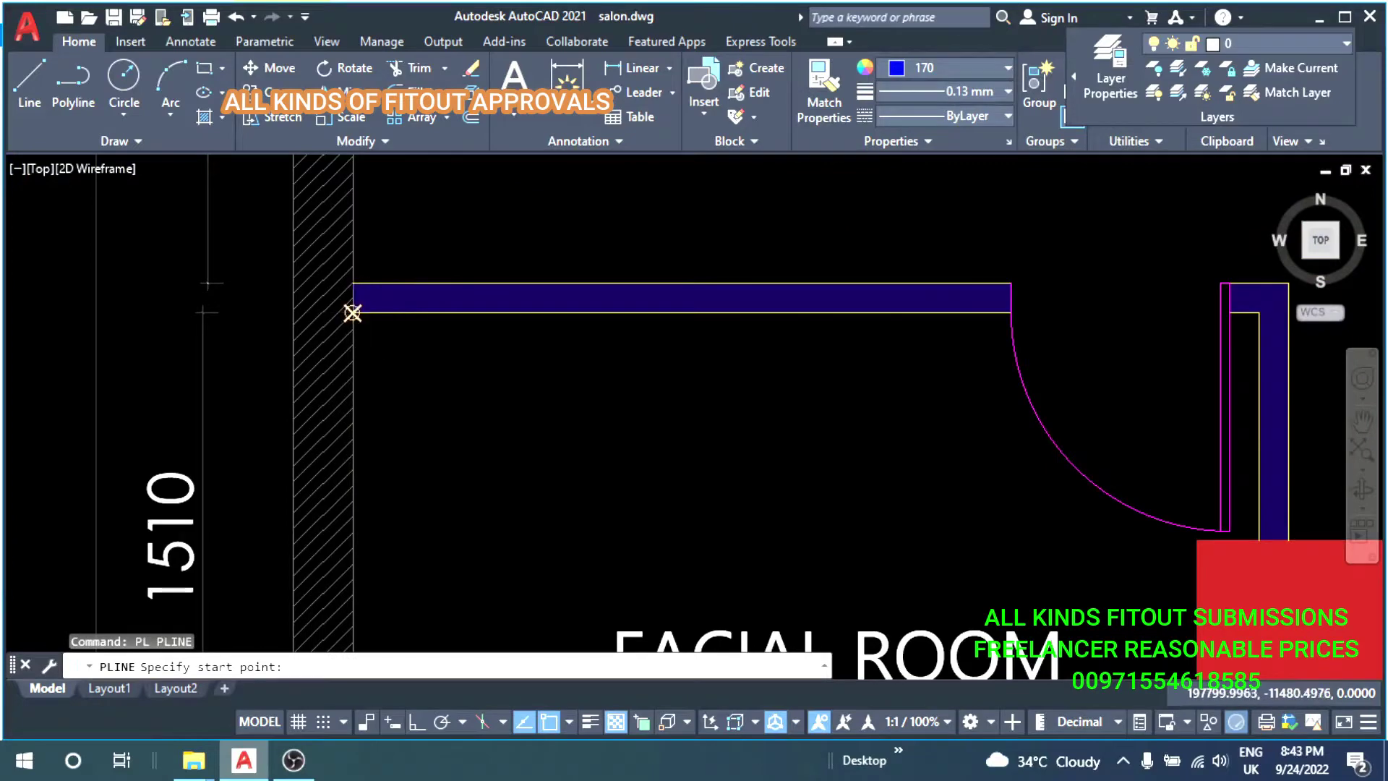
{"action": "left_click", "coordinate": [352, 313]}
{"action": "middle_click_drag", "start_coordinate": [1178, 318], "coordinate": [812, 318]}
{"action": "scroll", "coordinate": [879, 309], "scroll_direction": "up", "scroll_amount": 2}
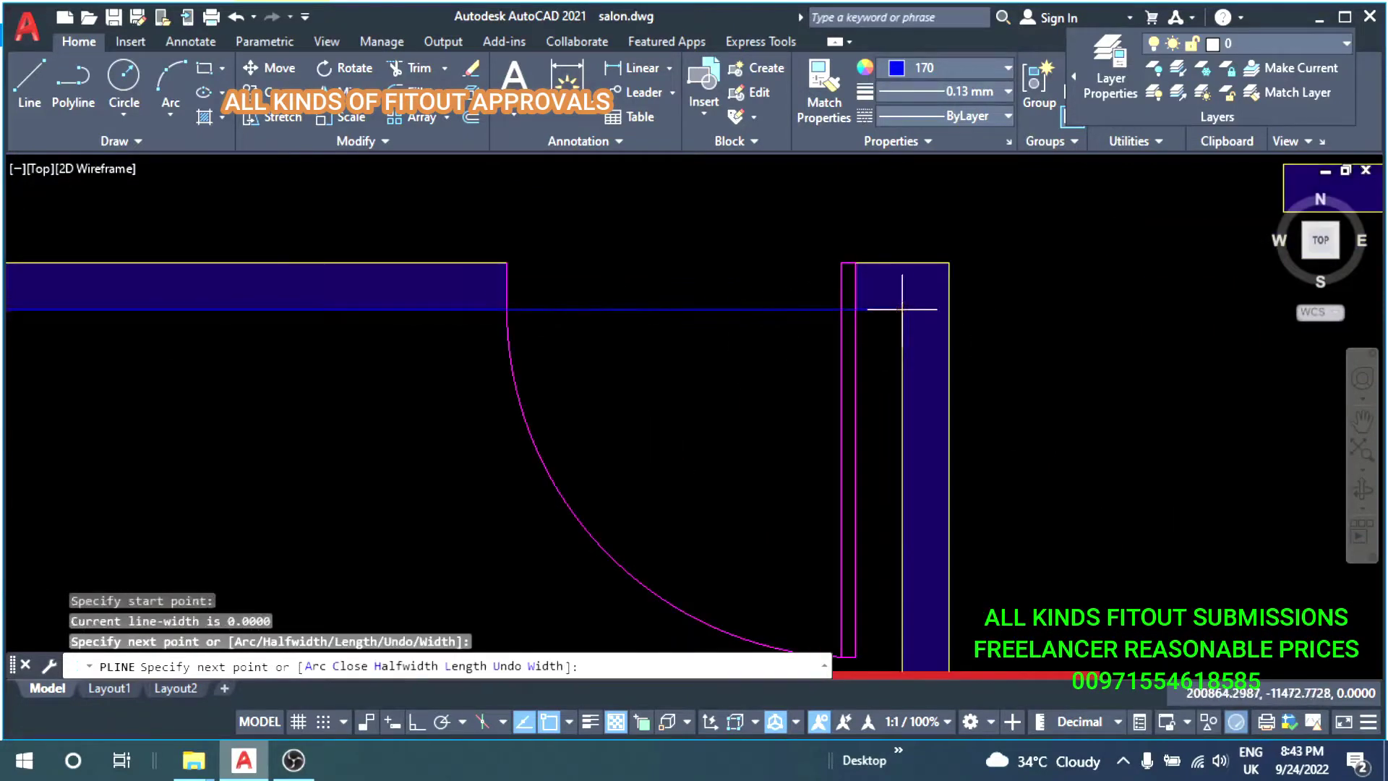
{"action": "scroll", "coordinate": [843, 455], "scroll_direction": "down", "scroll_amount": 4}
{"action": "scroll", "coordinate": [872, 407], "scroll_direction": "up", "scroll_amount": 4}
{"action": "left_click", "coordinate": [858, 432]}
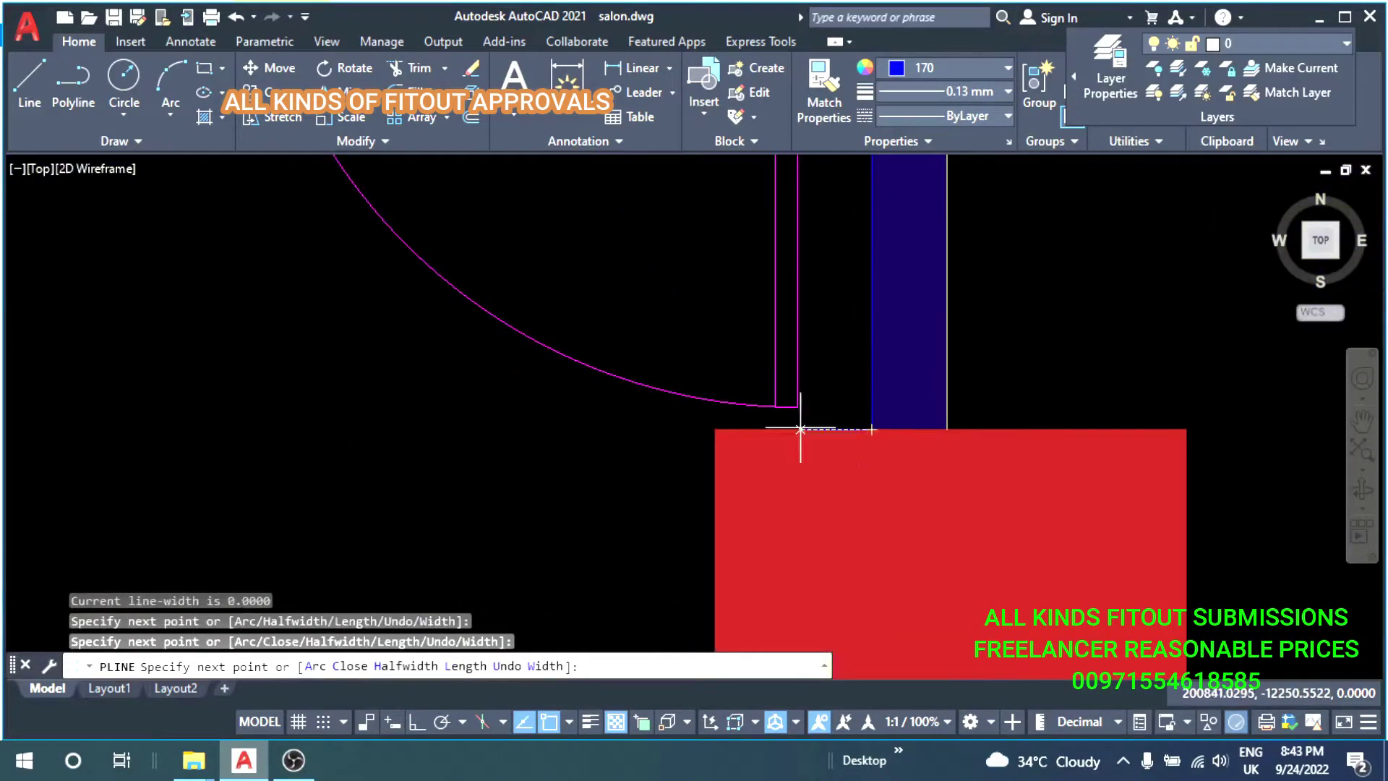
{"action": "left_click", "coordinate": [712, 430]}
{"action": "scroll", "coordinate": [712, 430], "scroll_direction": "down", "scroll_amount": 4}
{"action": "scroll", "coordinate": [778, 232], "scroll_direction": "up", "scroll_amount": 4}
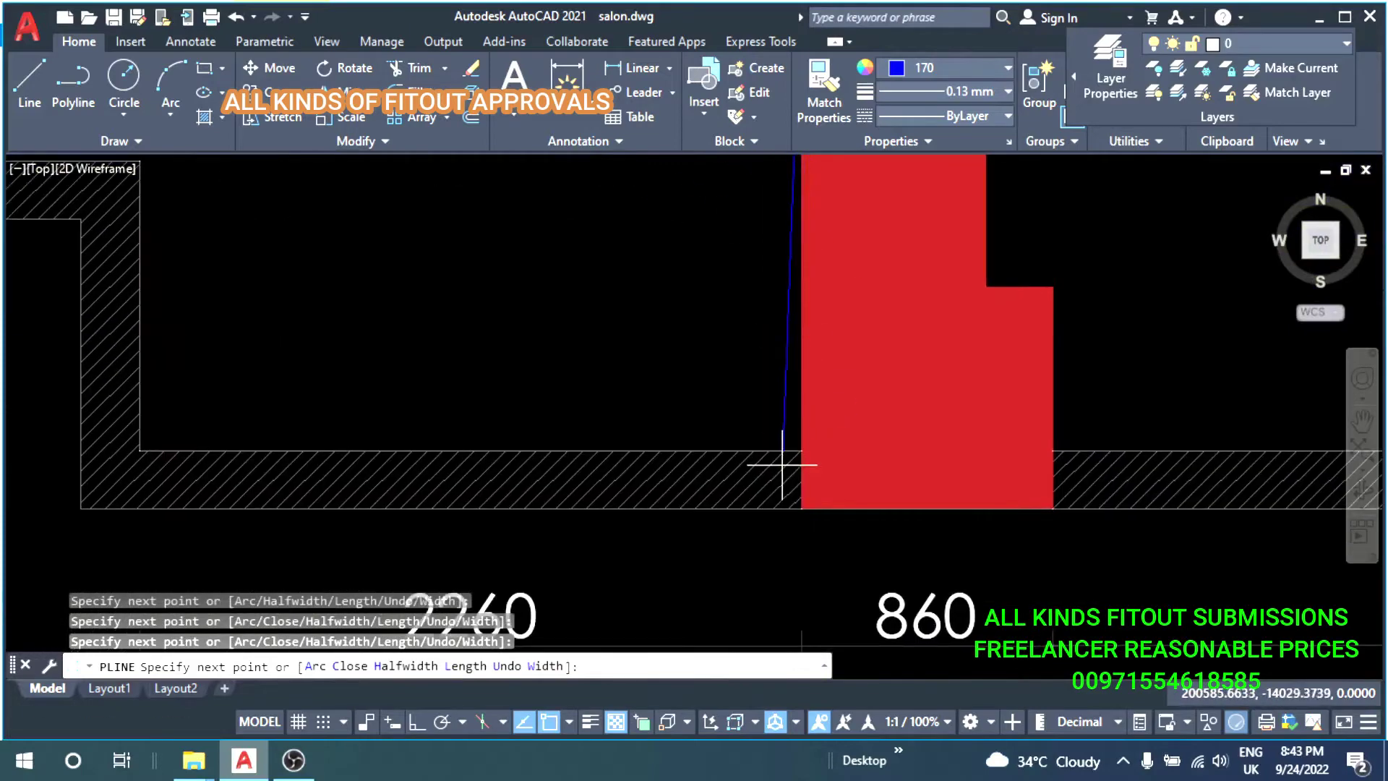
{"action": "scroll", "coordinate": [158, 279], "scroll_direction": "down", "scroll_amount": 3}
{"action": "scroll", "coordinate": [488, 373], "scroll_direction": "up", "scroll_amount": 3}
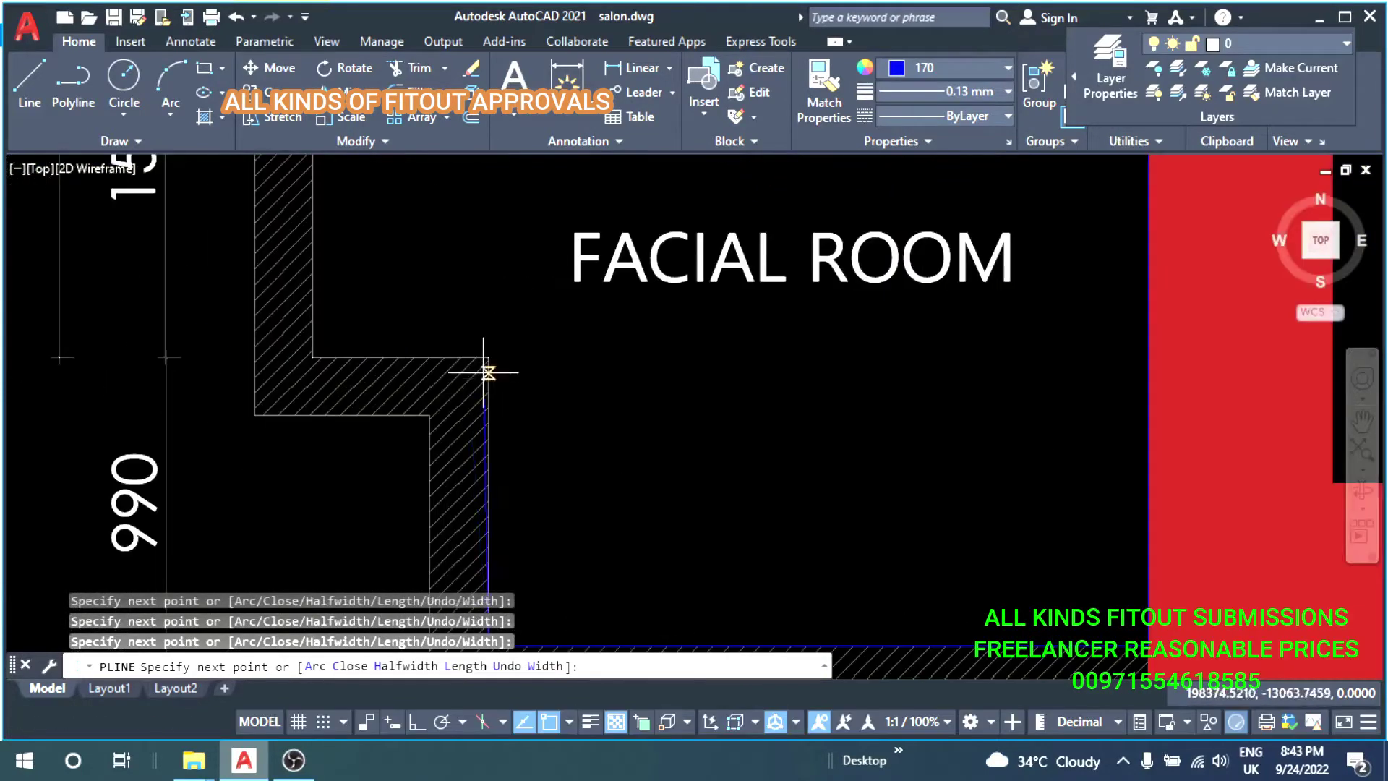
{"action": "middle_click_drag", "start_coordinate": [312, 357], "coordinate": [430, 743]}
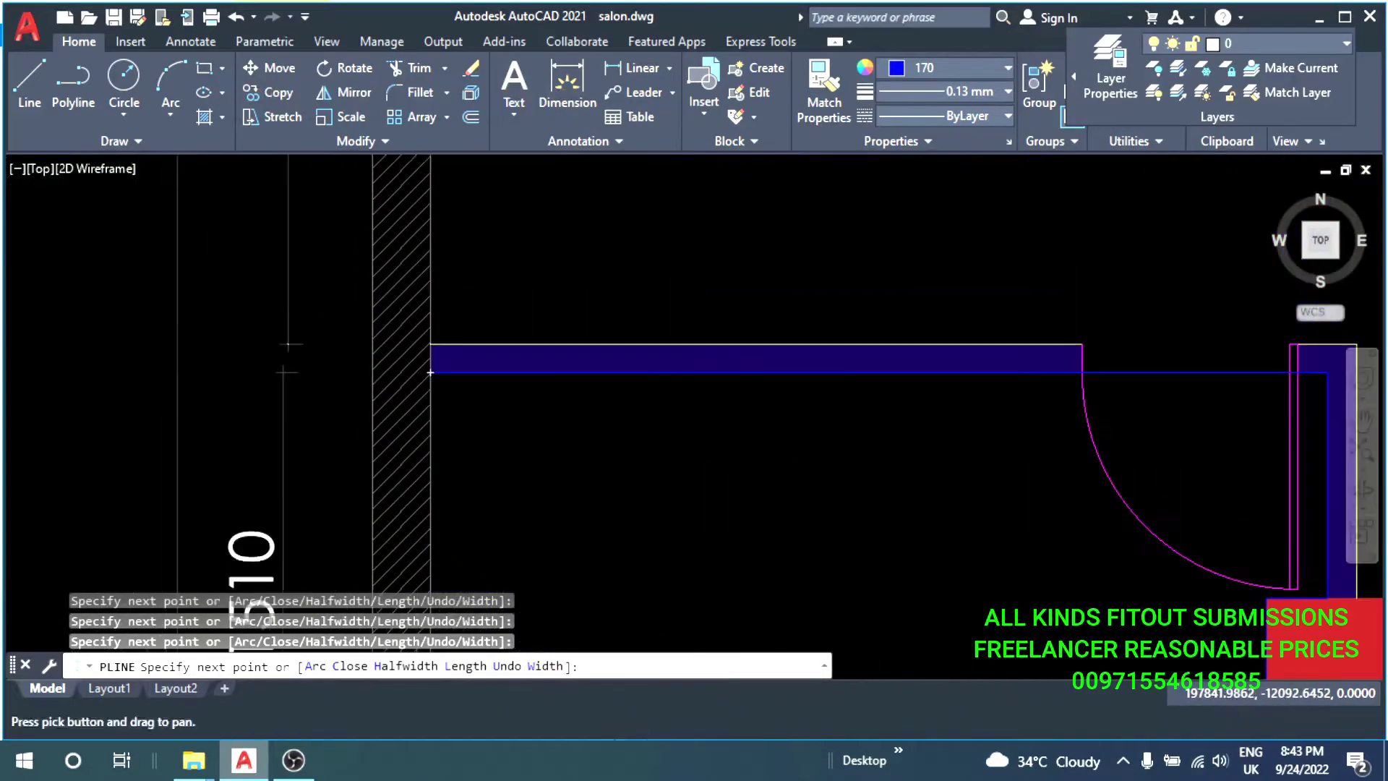
{"action": "key", "text": "Escape"}
Select the Facial Room outline and begin moving it out beside the plan.
{"action": "left_click", "coordinate": [501, 398]}
{"action": "scroll", "coordinate": [660, 361], "scroll_direction": "down", "scroll_amount": 4}
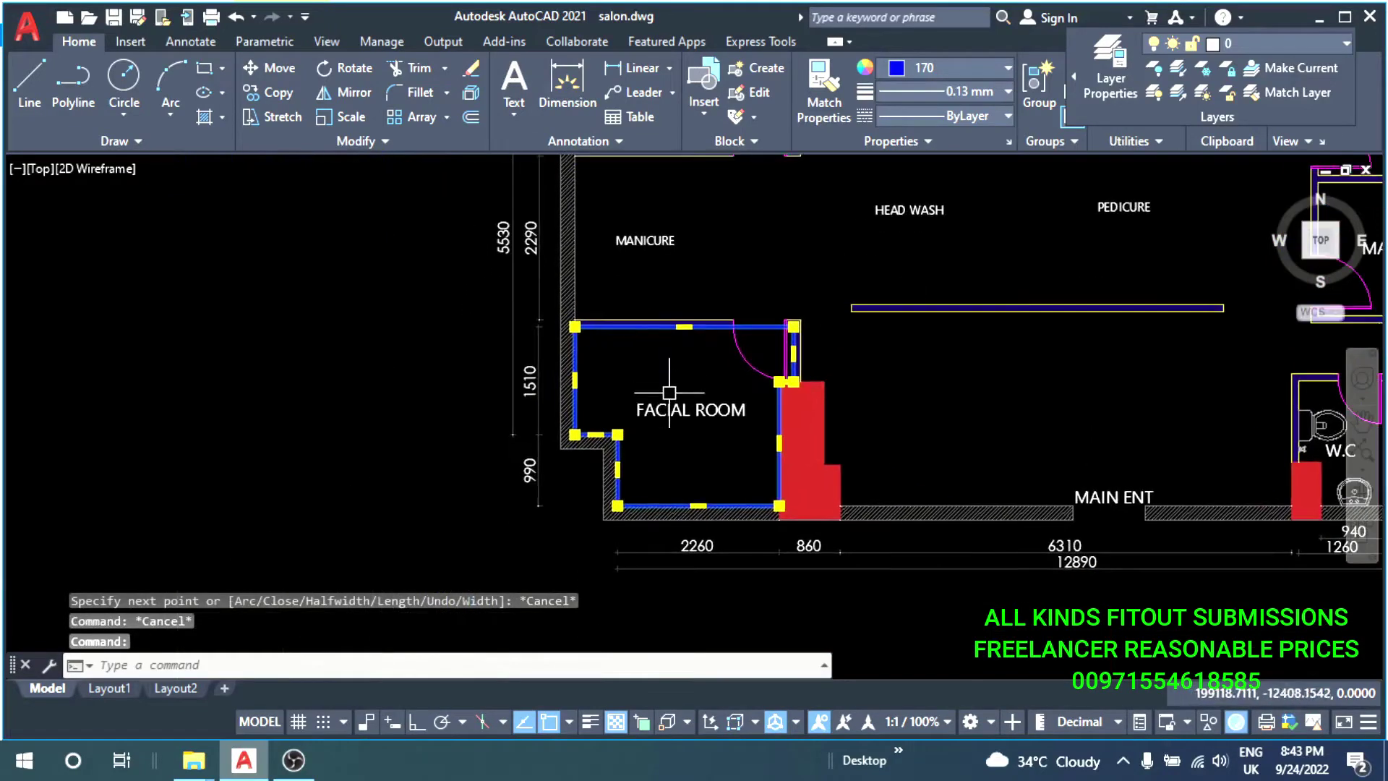
{"action": "type", "text": "m"}
{"action": "key", "text": "Return"}
{"action": "left_click", "coordinate": [676, 378]}
Place the moved Facial Room outline to the left of the plan.
{"action": "left_click", "coordinate": [161, 420]}
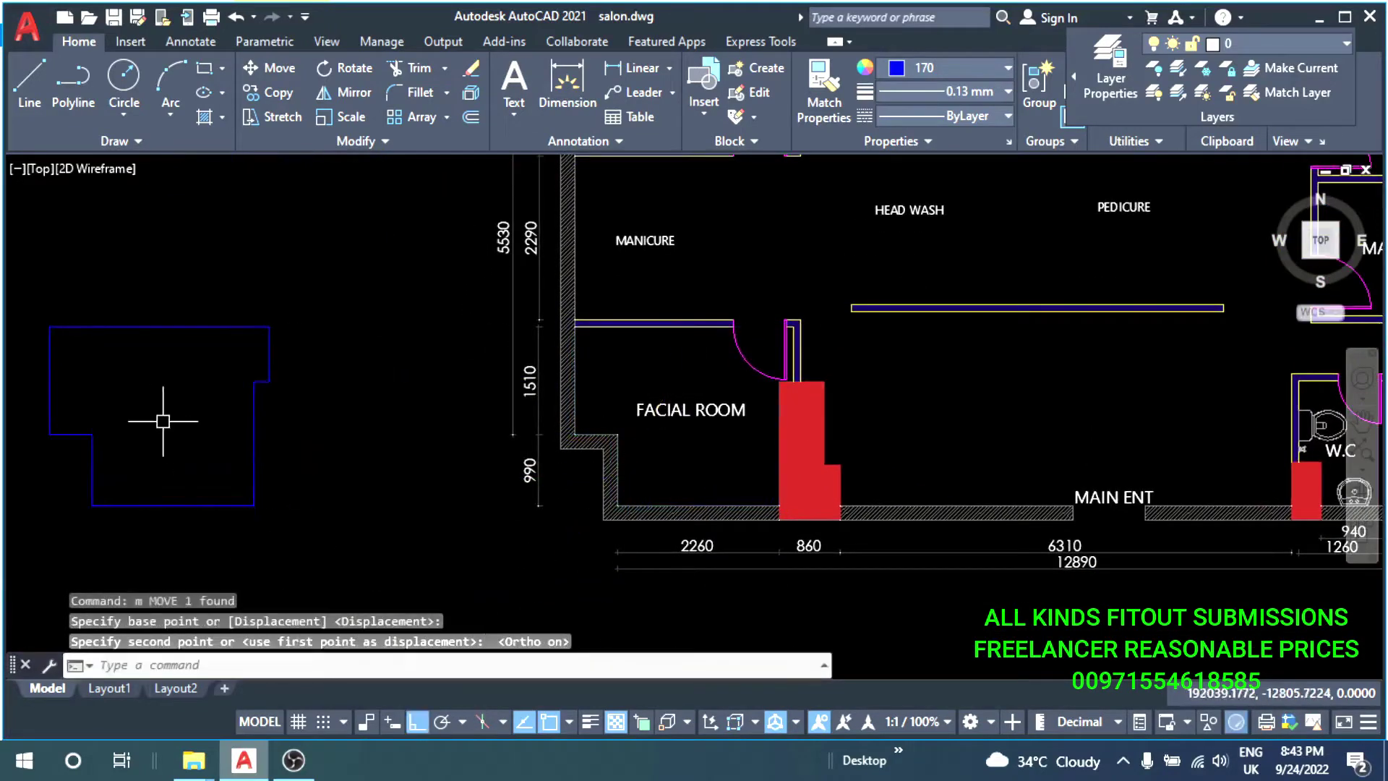
{"action": "key", "text": "Escape"}
{"action": "key", "text": "Escape"}
{"action": "middle_click_drag", "start_coordinate": [161, 419], "coordinate": [526, 403]}
{"action": "type", "text": "l"}
{"action": "key", "text": "Return"}
{"action": "scroll", "coordinate": [450, 374], "scroll_direction": "down", "scroll_amount": 2}
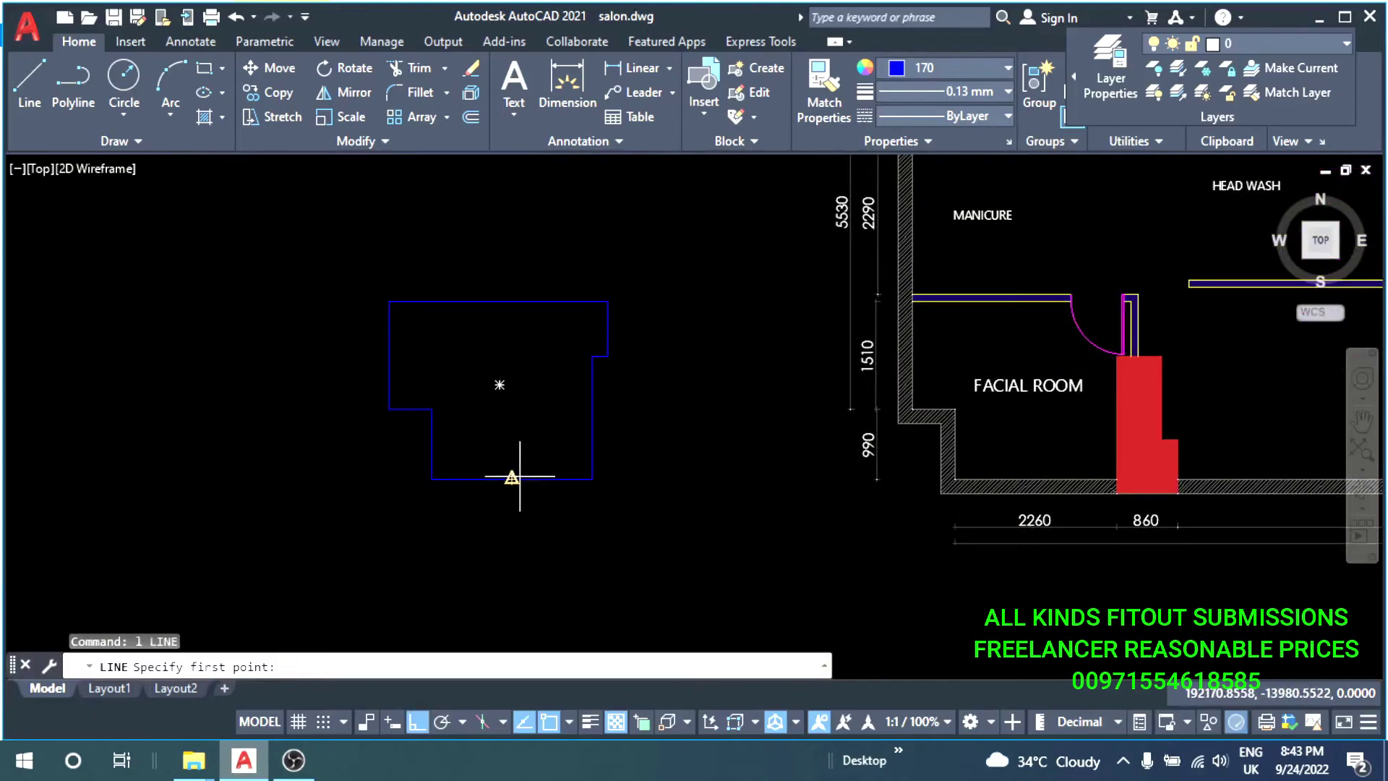
{"action": "key", "text": "Escape"}
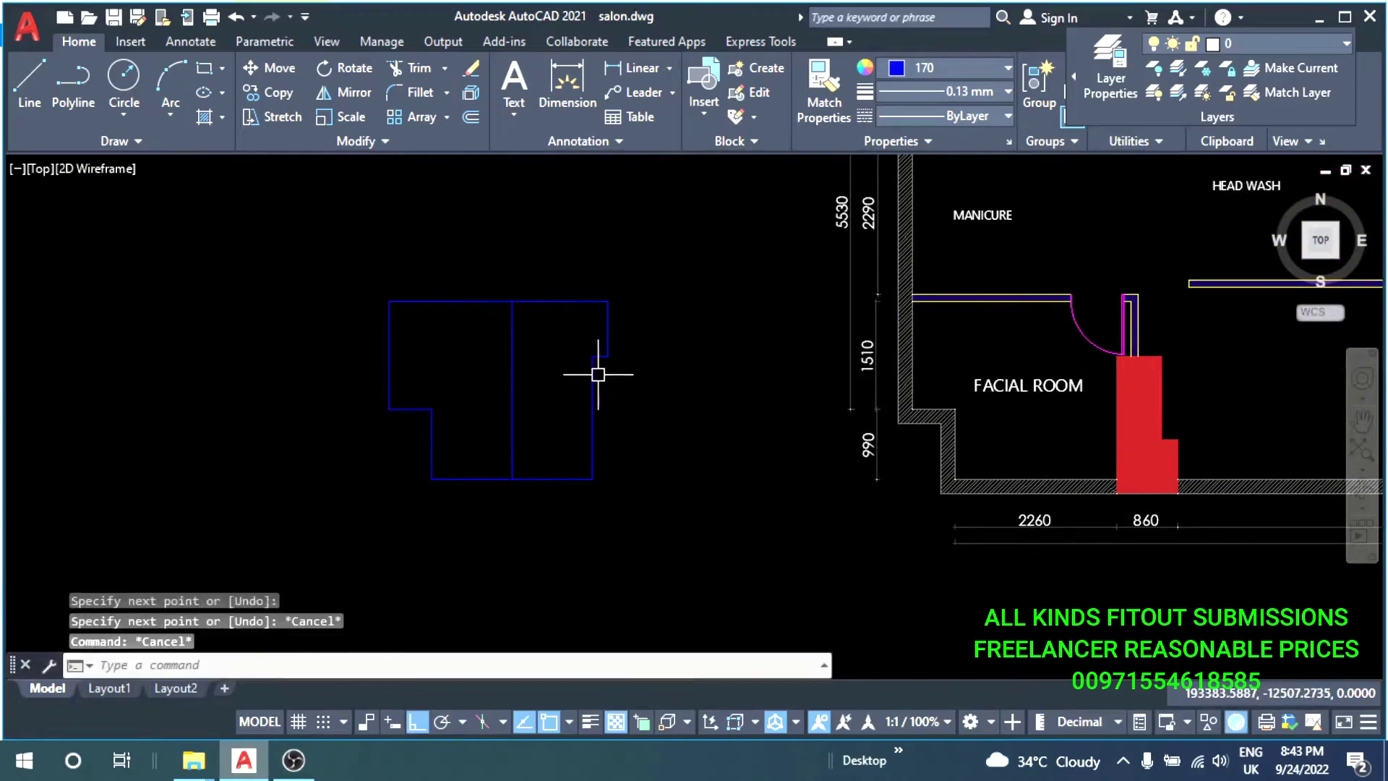
Draw a vertical centre divider and a horizontal line across the outline.
{"action": "type", "text": "l"}
{"action": "key", "text": "Return"}
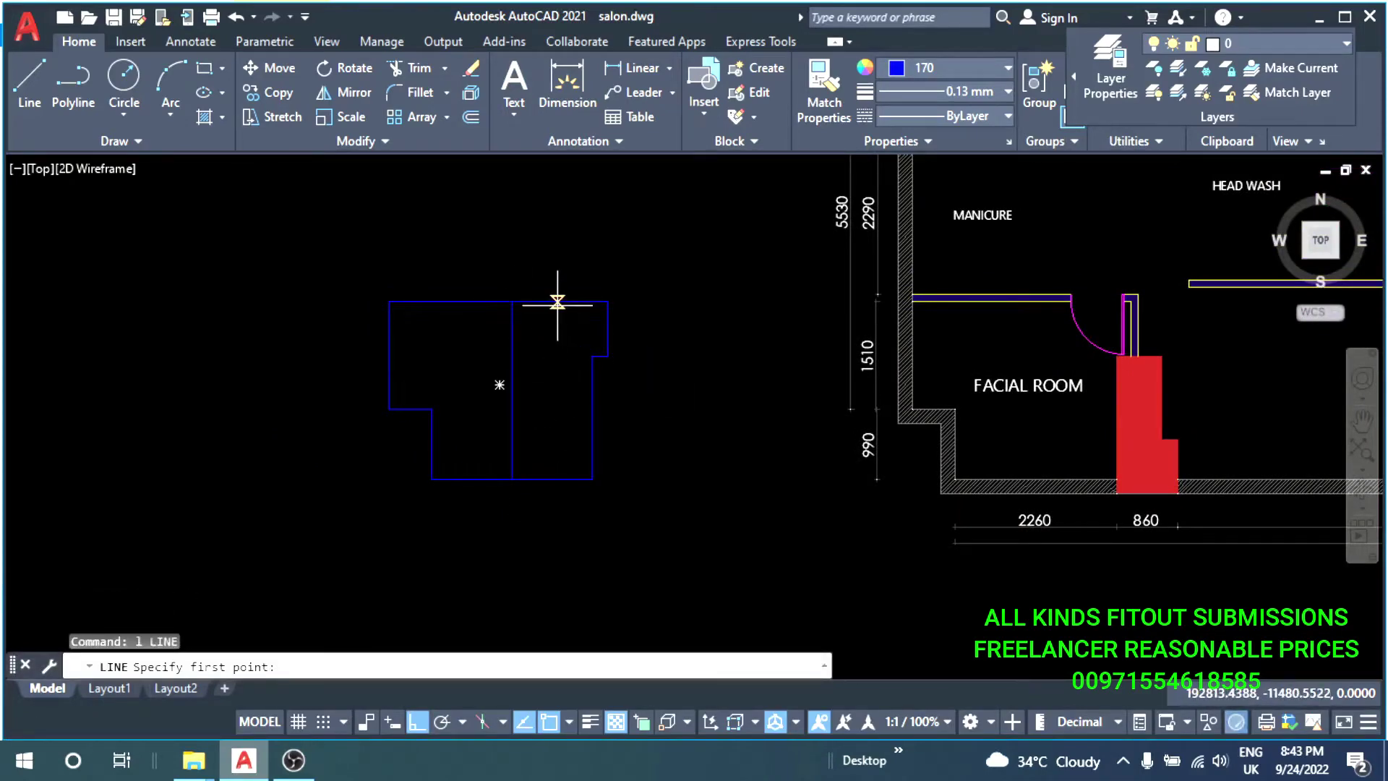
{"action": "left_click", "coordinate": [558, 302]}
{"action": "left_click", "coordinate": [557, 479]}
{"action": "key", "text": "Escape"}
{"action": "type", "text": "l"}
{"action": "key", "text": "Return"}
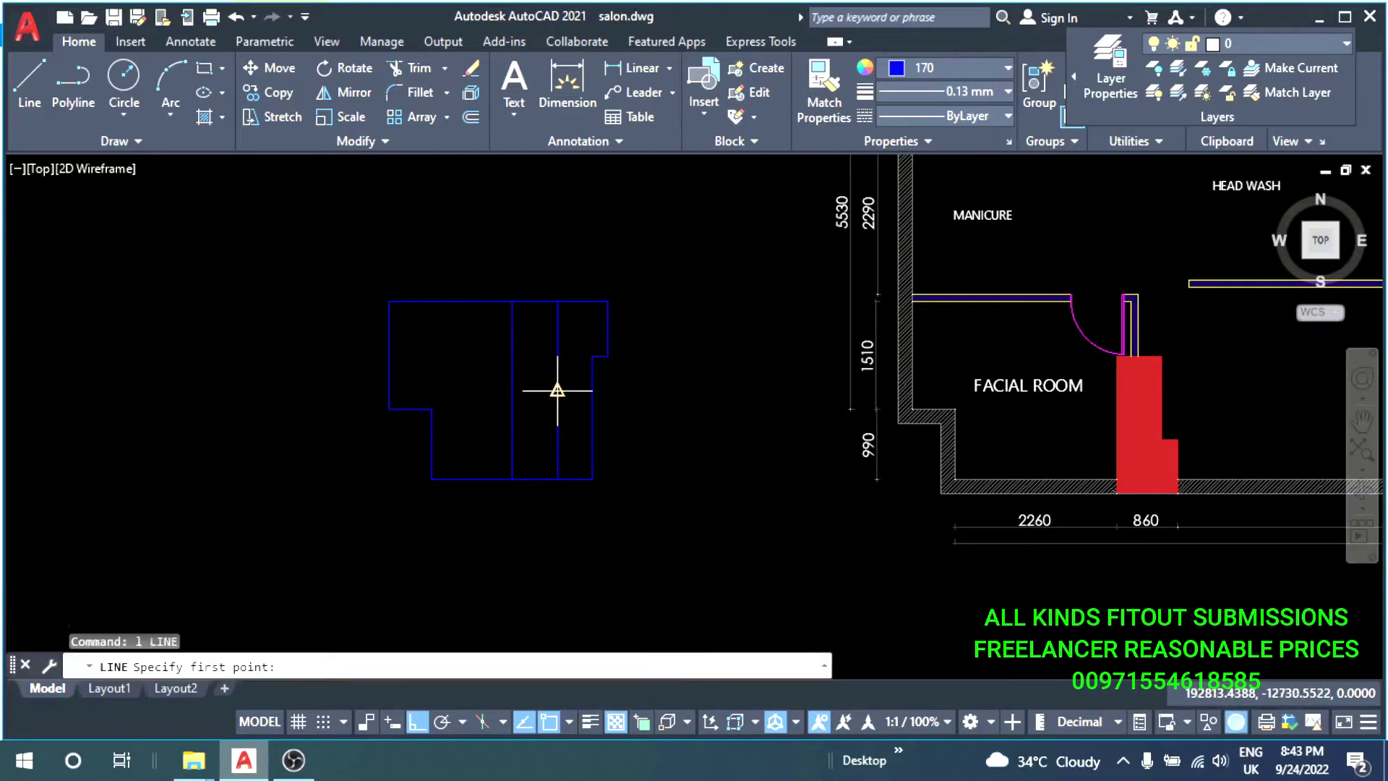
{"action": "left_click", "coordinate": [283, 391]}
{"action": "key", "text": "Escape"}
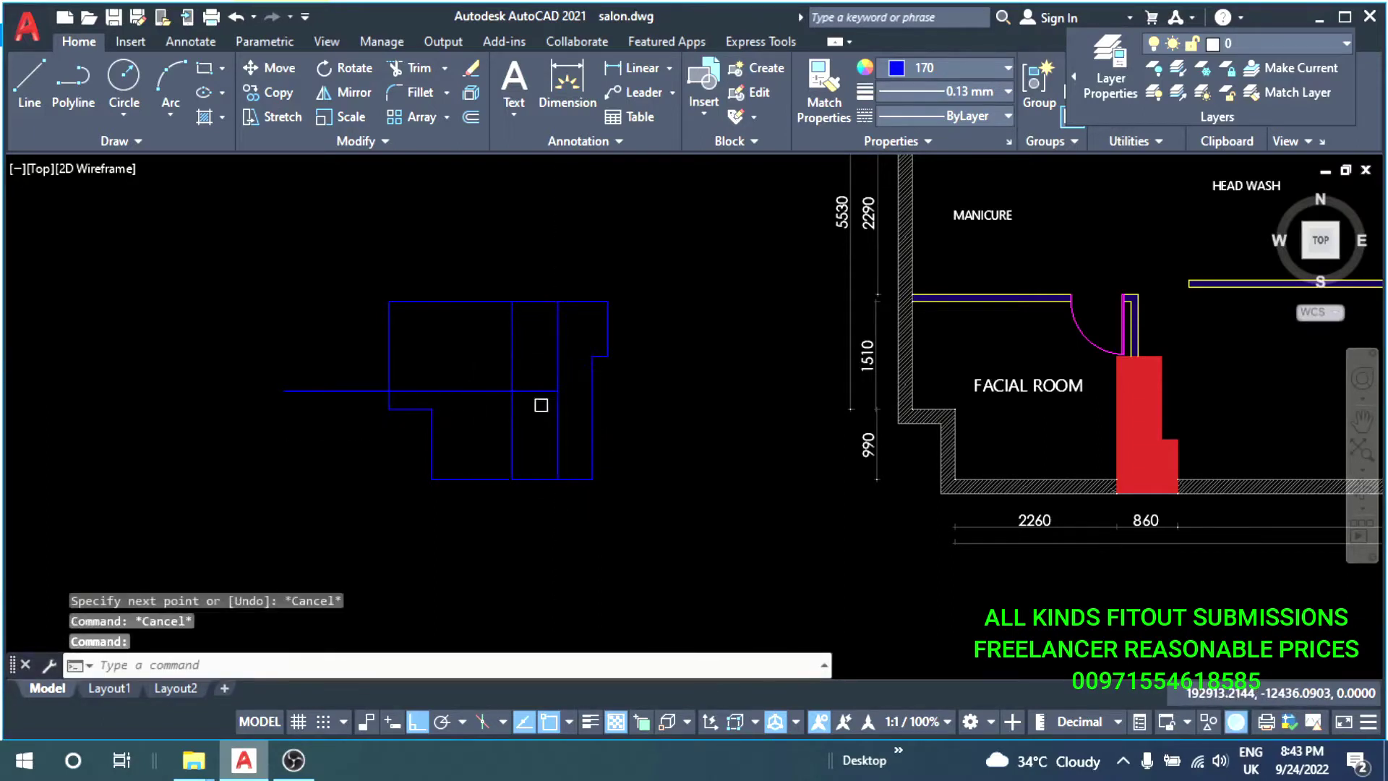
Erase the vertical divider and stretch the horizontal line's end rightward.
{"action": "key", "text": "Delete"}
{"action": "scroll", "coordinate": [550, 384], "scroll_direction": "up", "scroll_amount": 2}
{"action": "left_click", "coordinate": [550, 390]}
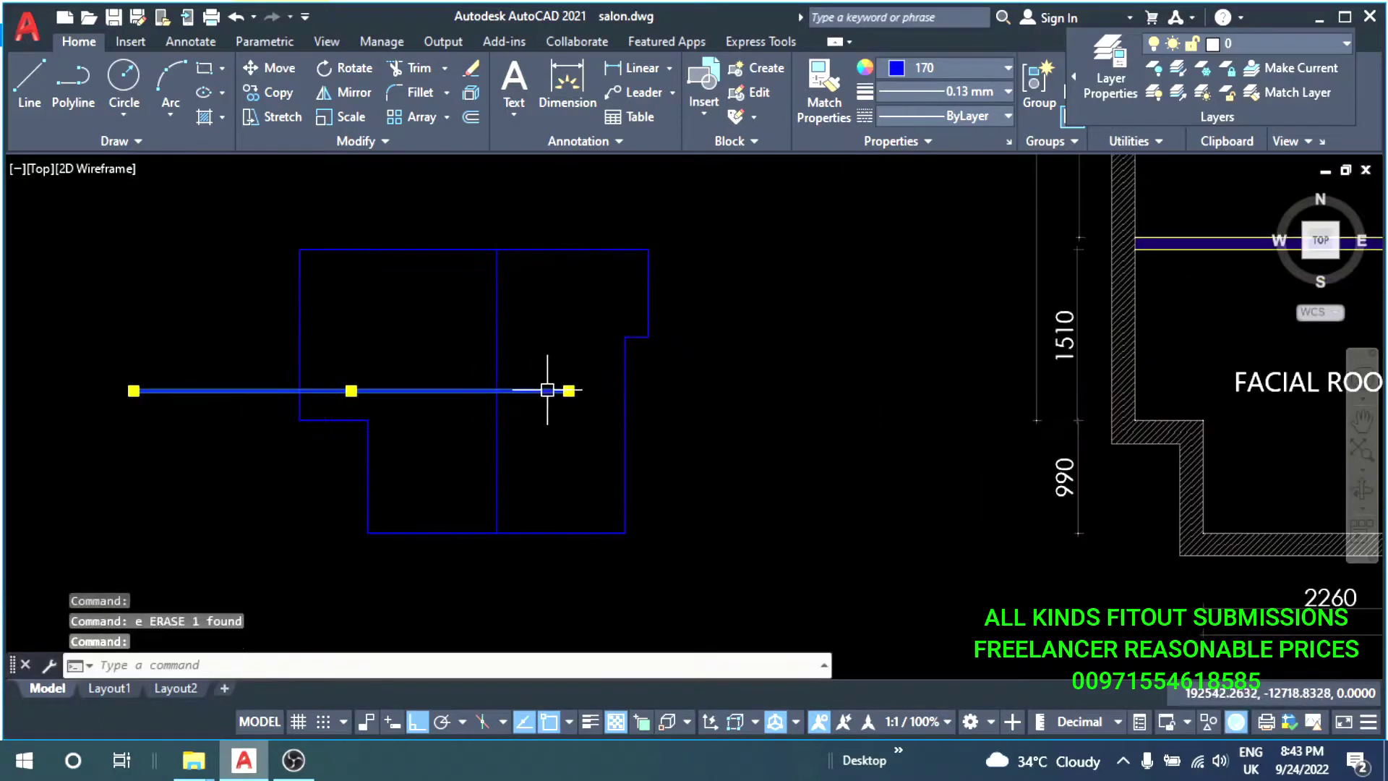
{"action": "left_click", "coordinate": [624, 391]}
{"action": "key", "text": "Escape"}
{"action": "key", "text": "Escape"}
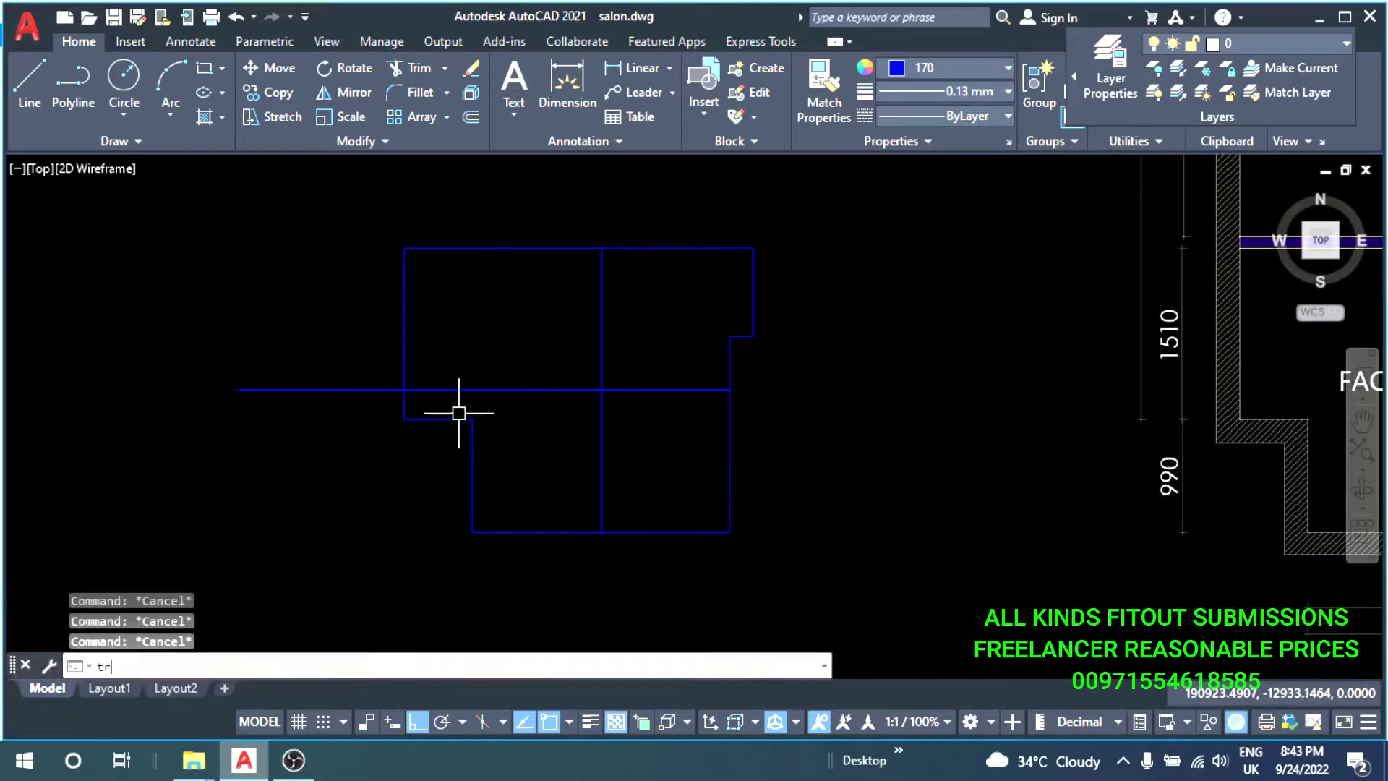
Trim the horizontal line where it overhangs left of the outline.
{"action": "type", "text": "tr"}
{"action": "key", "text": "Return"}
{"action": "left_click_drag", "start_coordinate": [365, 373], "coordinate": [366, 403]}
{"action": "key", "text": "Escape"}
{"action": "middle_click_drag", "start_coordinate": [623, 397], "coordinate": [523, 409]}
Offset the middle horizontal line at 600 spacing for rows above and below.
{"action": "type", "text": "o"}
{"action": "key", "text": "Return"}
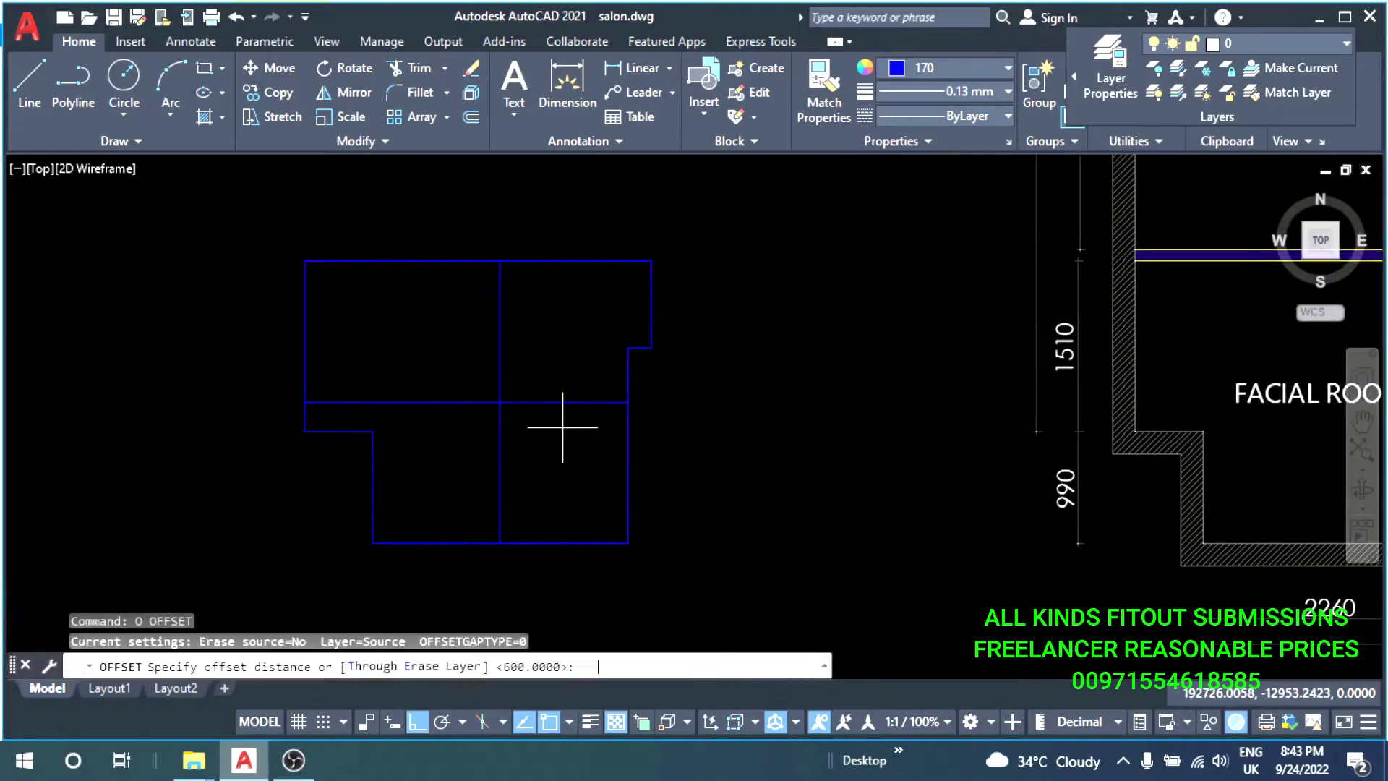
{"action": "key", "text": "Return"}
{"action": "left_click", "coordinate": [549, 400]}
{"action": "left_click", "coordinate": [563, 329]}
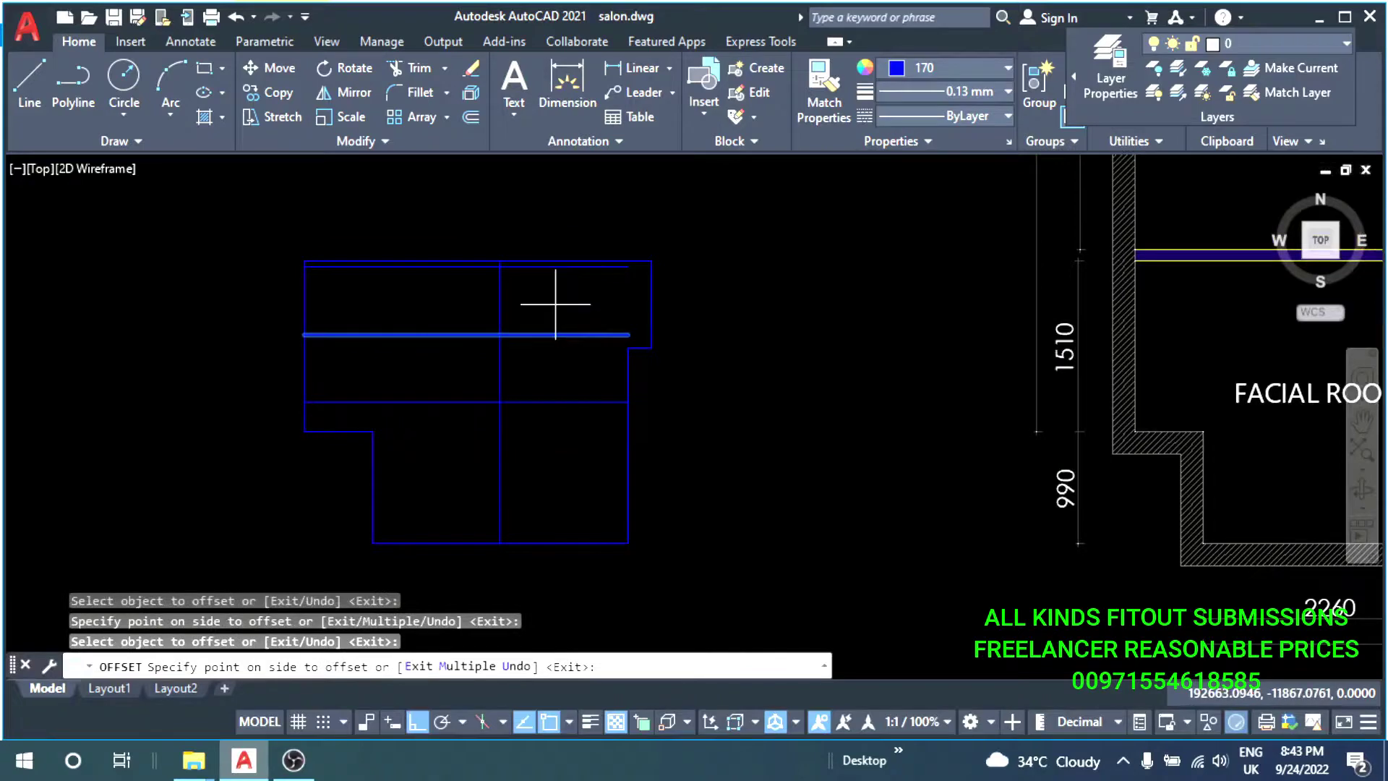
{"action": "left_click", "coordinate": [561, 402]}
{"action": "left_click", "coordinate": [566, 441]}
{"action": "left_click", "coordinate": [570, 471]}
{"action": "left_click", "coordinate": [571, 506]}
{"action": "key", "text": "Escape"}
{"action": "key", "text": "Escape"}
{"action": "key", "text": "Escape"}
{"action": "mouse_move", "coordinate": [419, 508]}
{"action": "middle_mouse_down"}
{"action": "mouse_move", "coordinate": [515, 480]}
{"action": "mouse_move", "coordinate": [525, 504]}
{"action": "middle_mouse_up"}
Offset the vertical divider 600 to the right and 600 to the left.
{"action": "type", "text": "o"}
{"action": "key", "text": "Return"}
{"action": "key", "text": "Return"}
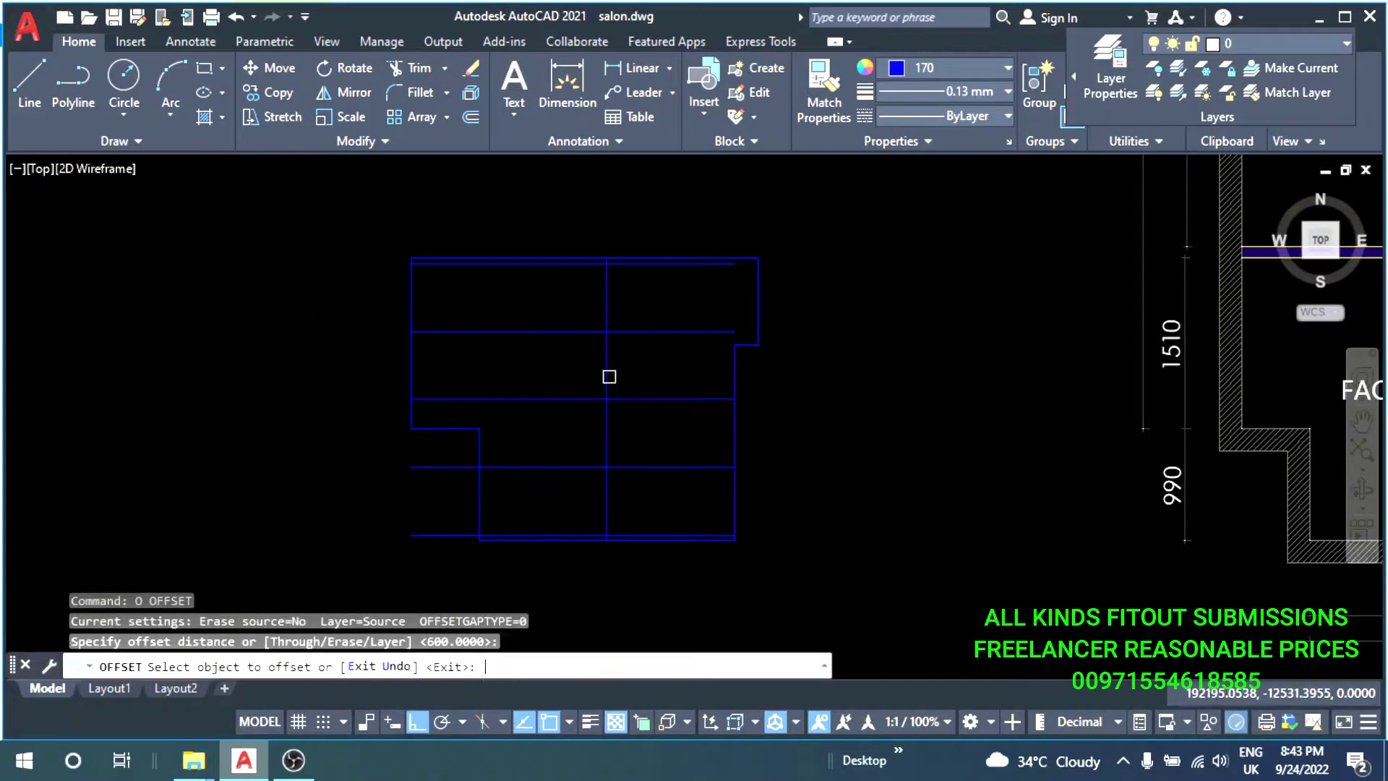
{"action": "left_click", "coordinate": [609, 377]}
{"action": "left_click", "coordinate": [676, 370]}
{"action": "left_click", "coordinate": [601, 369]}
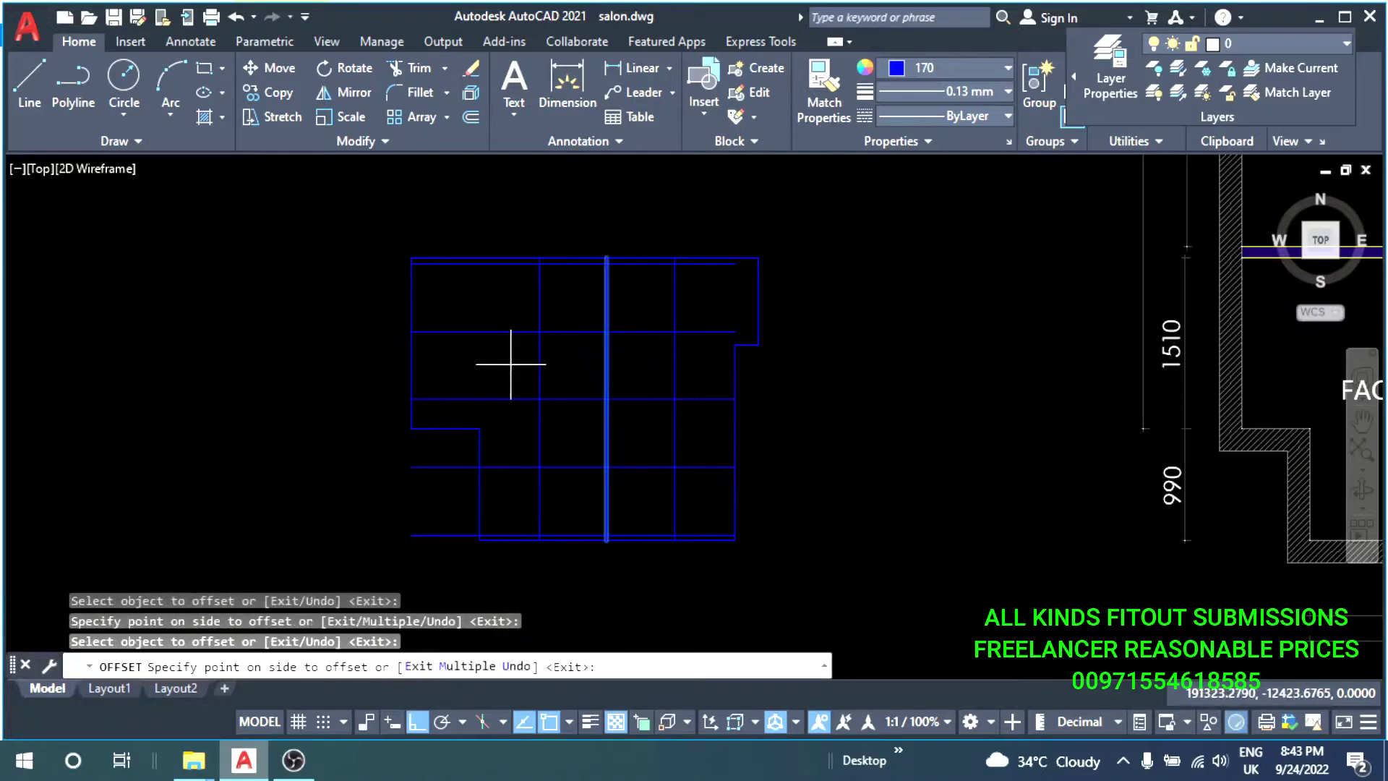
{"action": "left_click", "coordinate": [505, 366]}
{"action": "key", "text": "Escape"}
{"action": "middle_click_drag", "start_coordinate": [482, 421], "coordinate": [444, 319]}
Trim stray grid line ends at the outline's lower corner.
{"action": "key", "text": "Escape"}
{"action": "key", "text": "Escape"}
{"action": "key", "text": "Escape"}
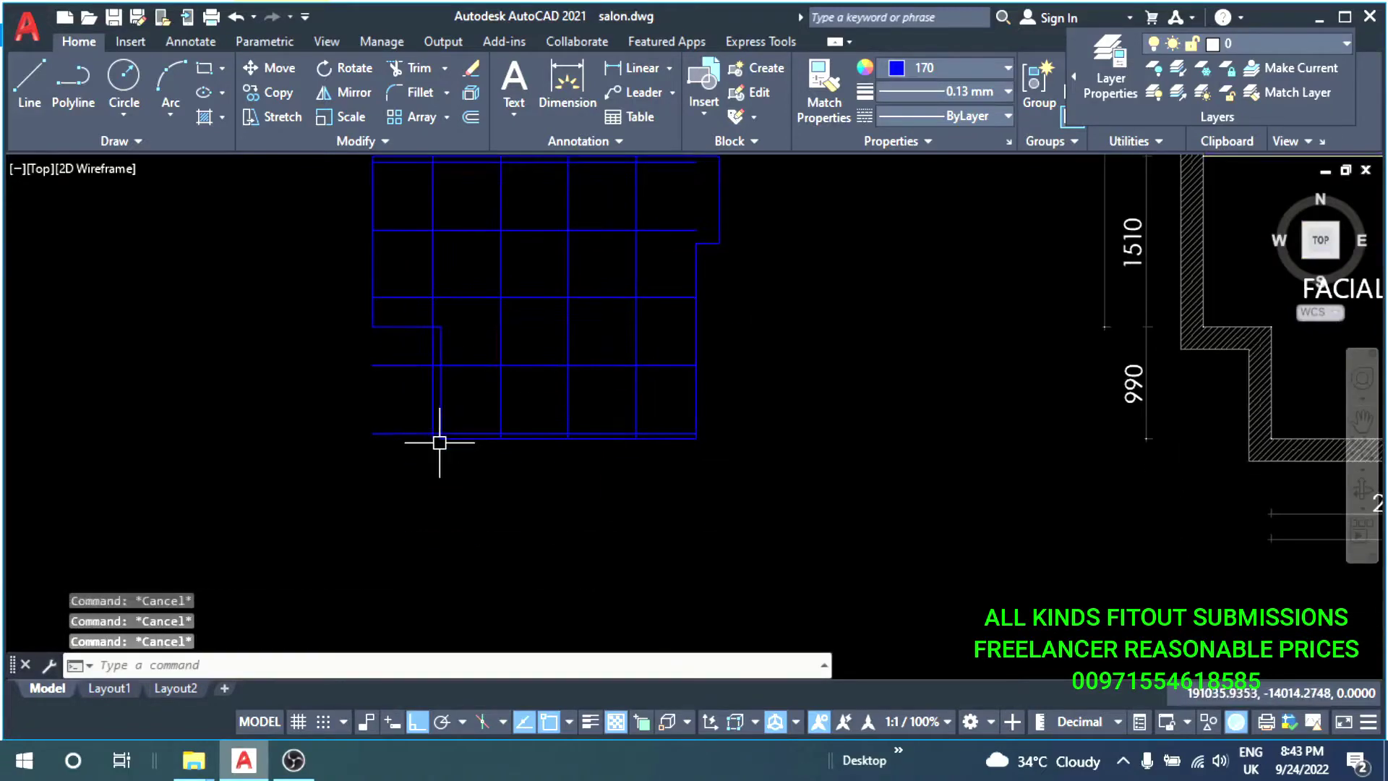
{"action": "left_click", "coordinate": [439, 443]}
{"action": "scroll", "coordinate": [433, 365], "scroll_direction": "up", "scroll_amount": 4}
{"action": "left_click", "coordinate": [444, 325]}
{"action": "scroll", "coordinate": [457, 352], "scroll_direction": "up", "scroll_amount": 4}
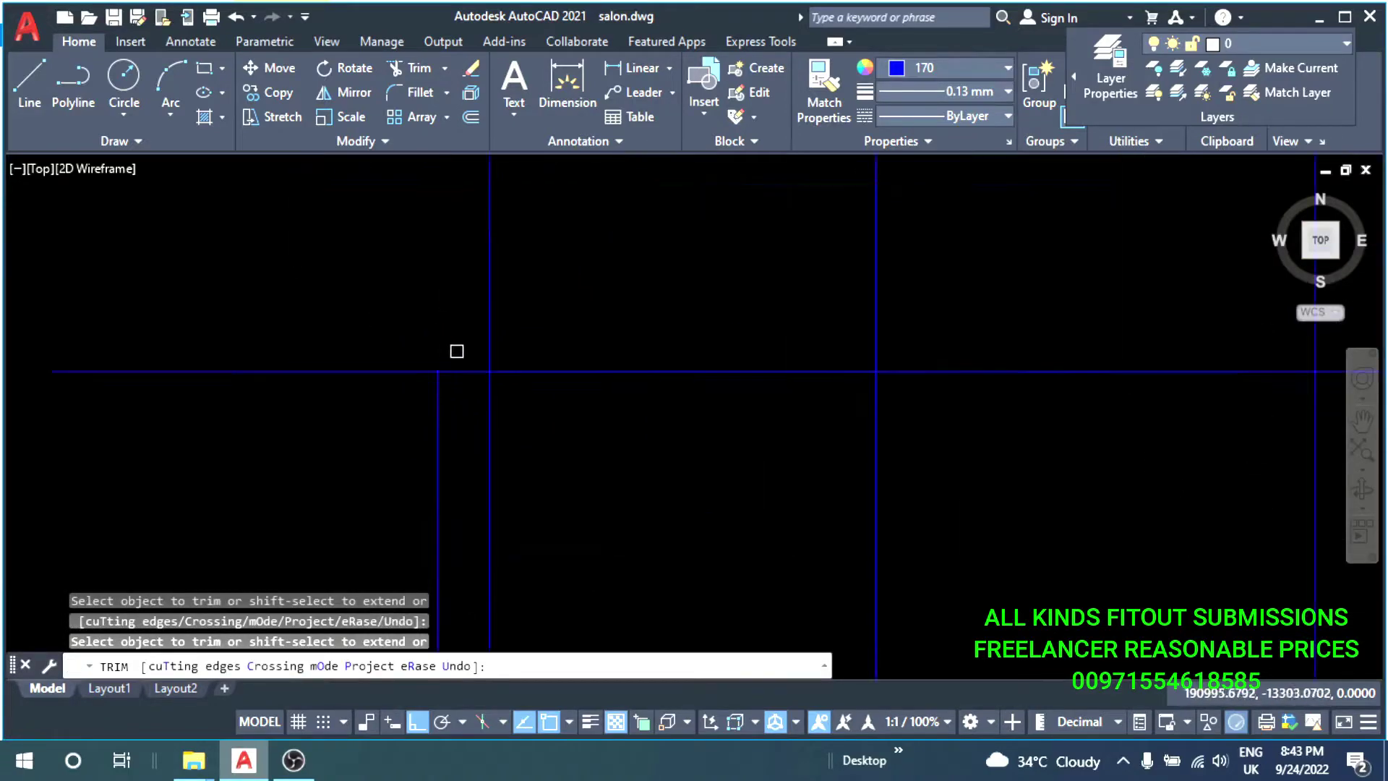
{"action": "key", "text": "Return"}
{"action": "scroll", "coordinate": [443, 480], "scroll_direction": "down", "scroll_amount": 3}
{"action": "scroll", "coordinate": [482, 459], "scroll_direction": "up", "scroll_amount": 3}
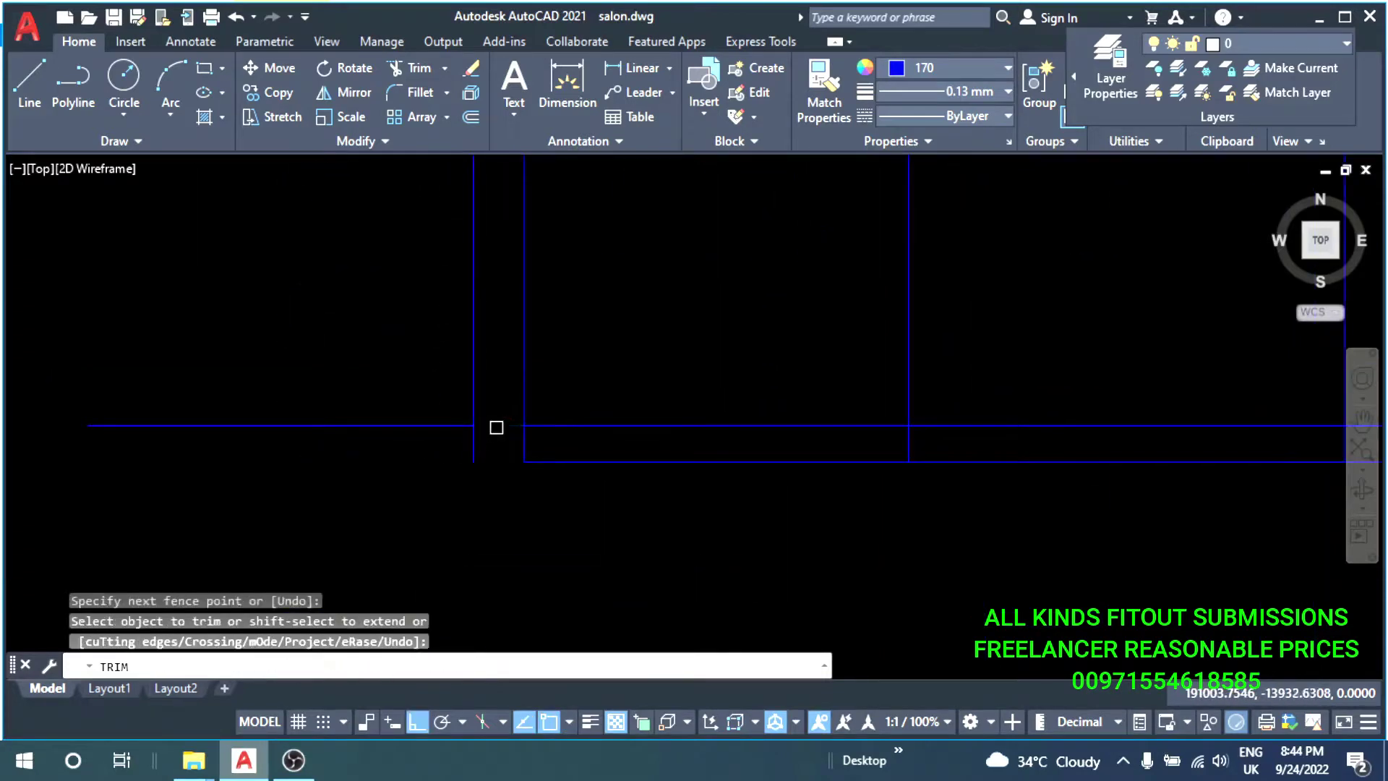
{"action": "key", "text": "Escape"}
{"action": "scroll", "coordinate": [496, 427], "scroll_direction": "down", "scroll_amount": 4}
Window-select the lines near the grid edge, then clear the command.
{"action": "left_click", "coordinate": [496, 282]}
{"action": "left_click", "coordinate": [367, 505]}
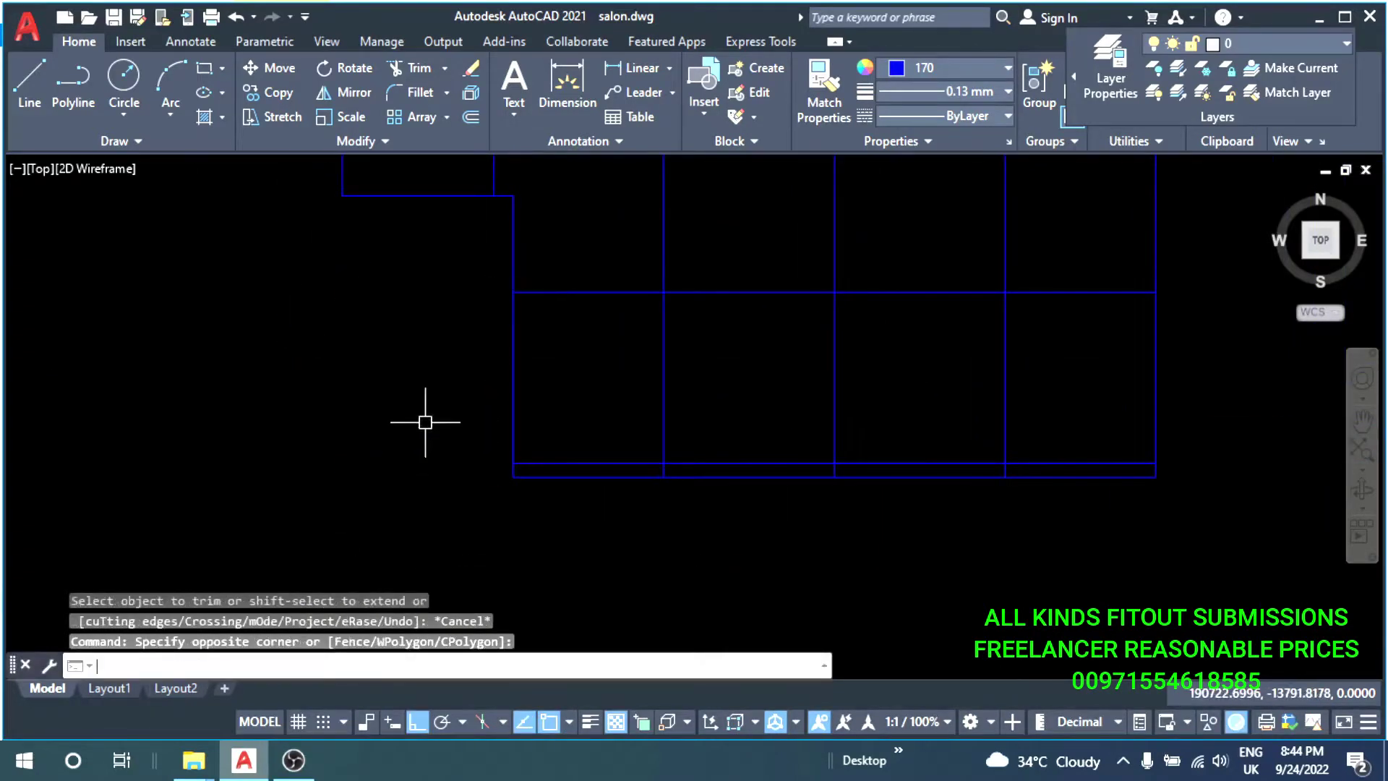
{"action": "key", "text": "Escape"}
{"action": "scroll", "coordinate": [425, 423], "scroll_direction": "down", "scroll_amount": 2}
{"action": "key", "text": "Escape"}
{"action": "key", "text": "Escape"}
{"action": "type", "text": "e"}
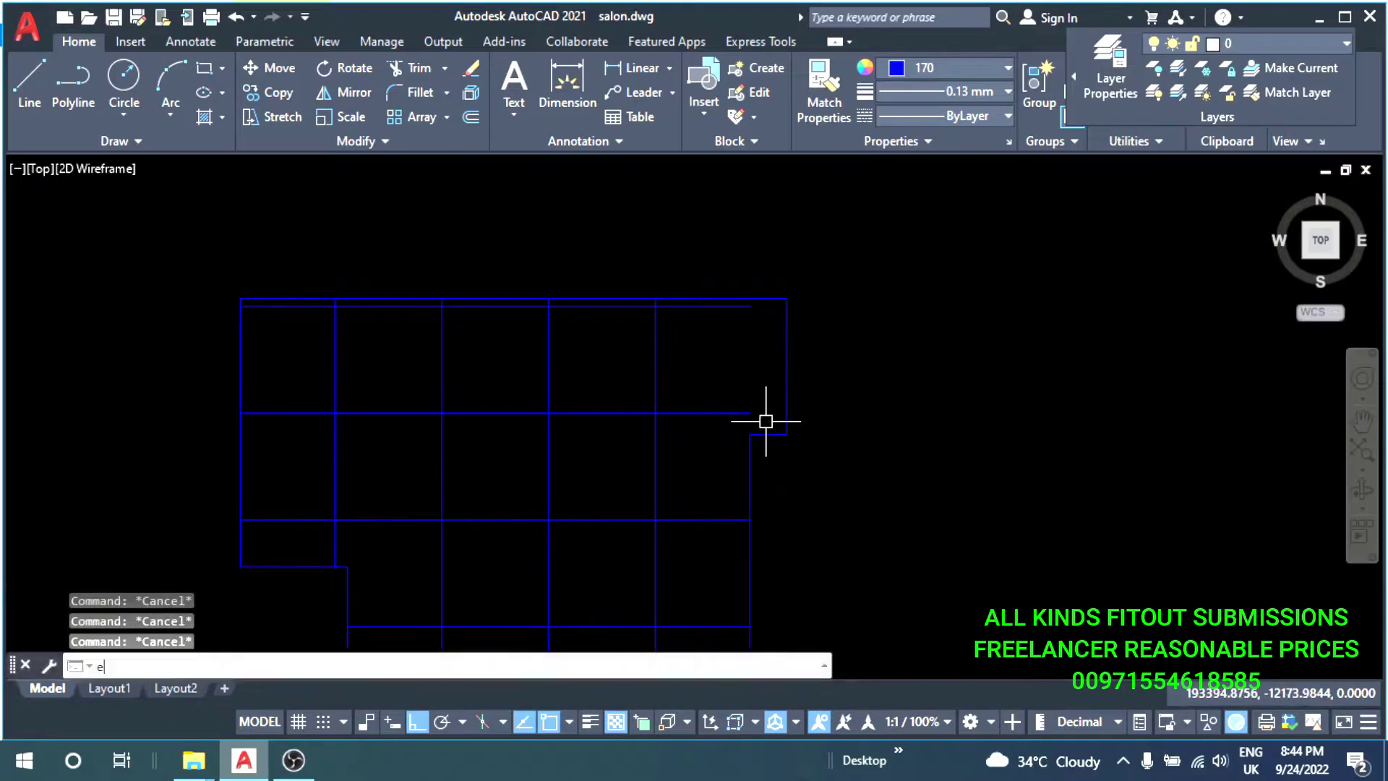
Add one more vertical tile line 600 right of the rightmost line.
{"action": "type", "text": "x"}
{"action": "key", "text": "Return"}
{"action": "key", "text": "Escape"}
{"action": "key", "text": "Escape"}
{"action": "key", "text": "Escape"}
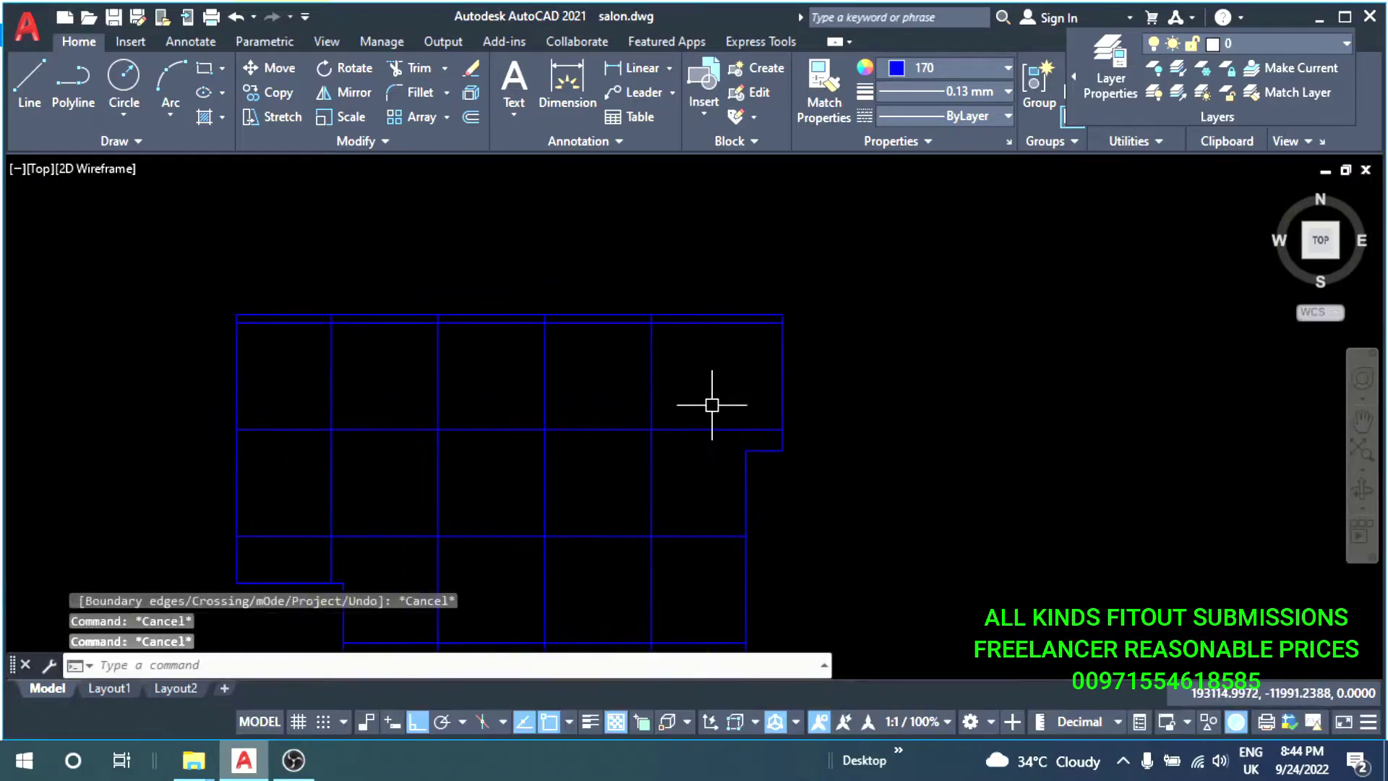
{"action": "type", "text": "o"}
{"action": "key", "text": "Return"}
{"action": "key", "text": "Return"}
{"action": "left_click", "coordinate": [651, 365]}
{"action": "left_click", "coordinate": [743, 406]}
{"action": "key", "text": "Escape"}
{"action": "middle_click_drag", "start_coordinate": [783, 480], "coordinate": [726, 434]}
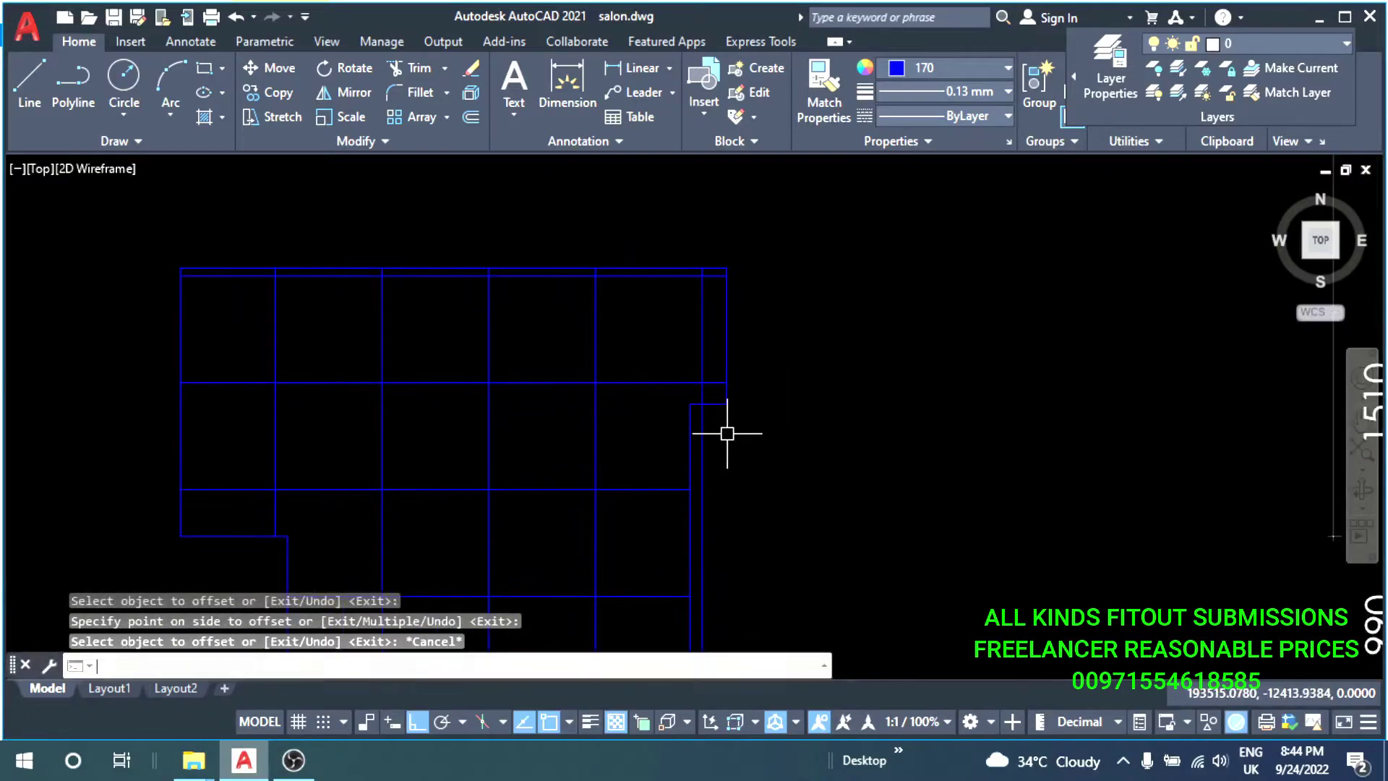
{"action": "scroll", "coordinate": [717, 437], "scroll_direction": "down", "scroll_amount": 3}
{"action": "key", "text": "Escape"}
{"action": "key", "text": "Escape"}
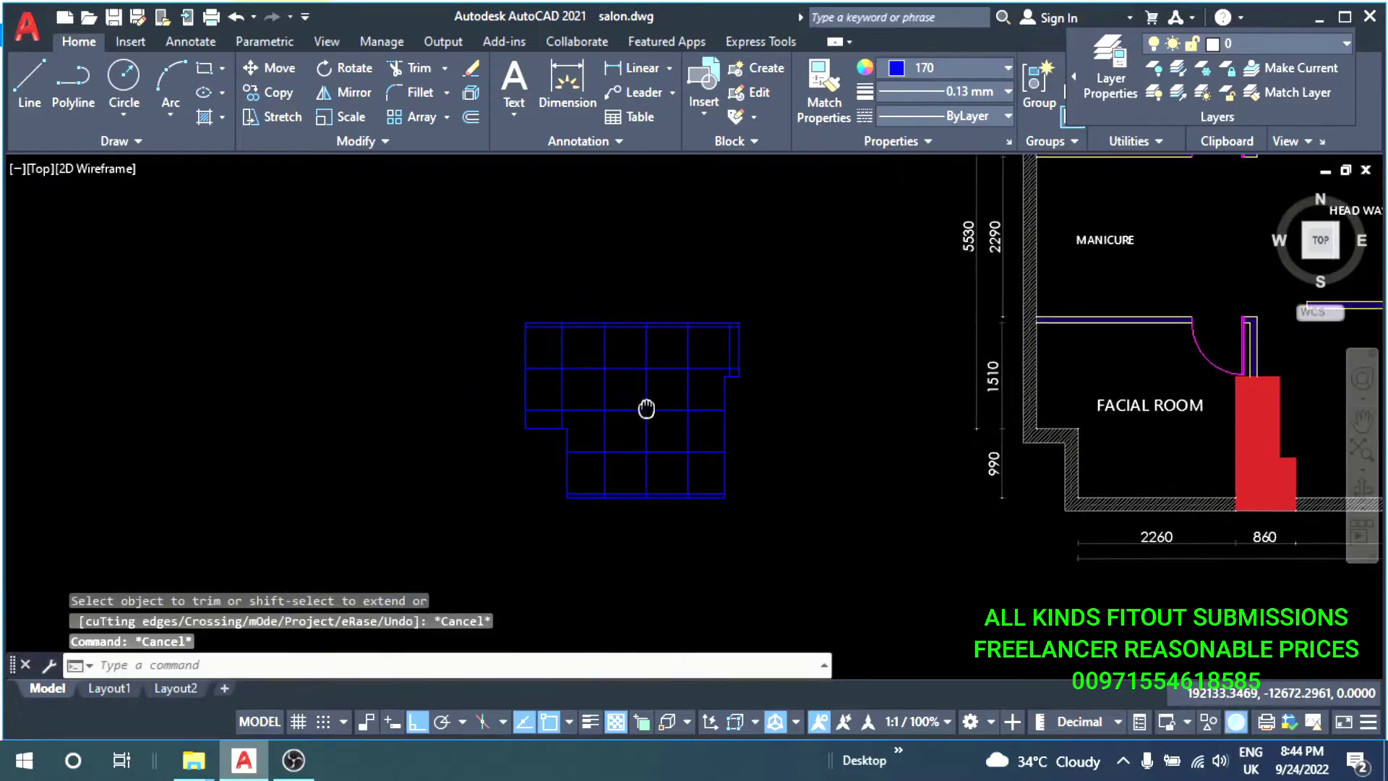
{"action": "key", "text": "Escape"}
{"action": "key", "text": "Escape"}
Match the pantry tiles' yellow style onto all the new grid lines.
{"action": "type", "text": "ma"}
{"action": "key", "text": "Return"}
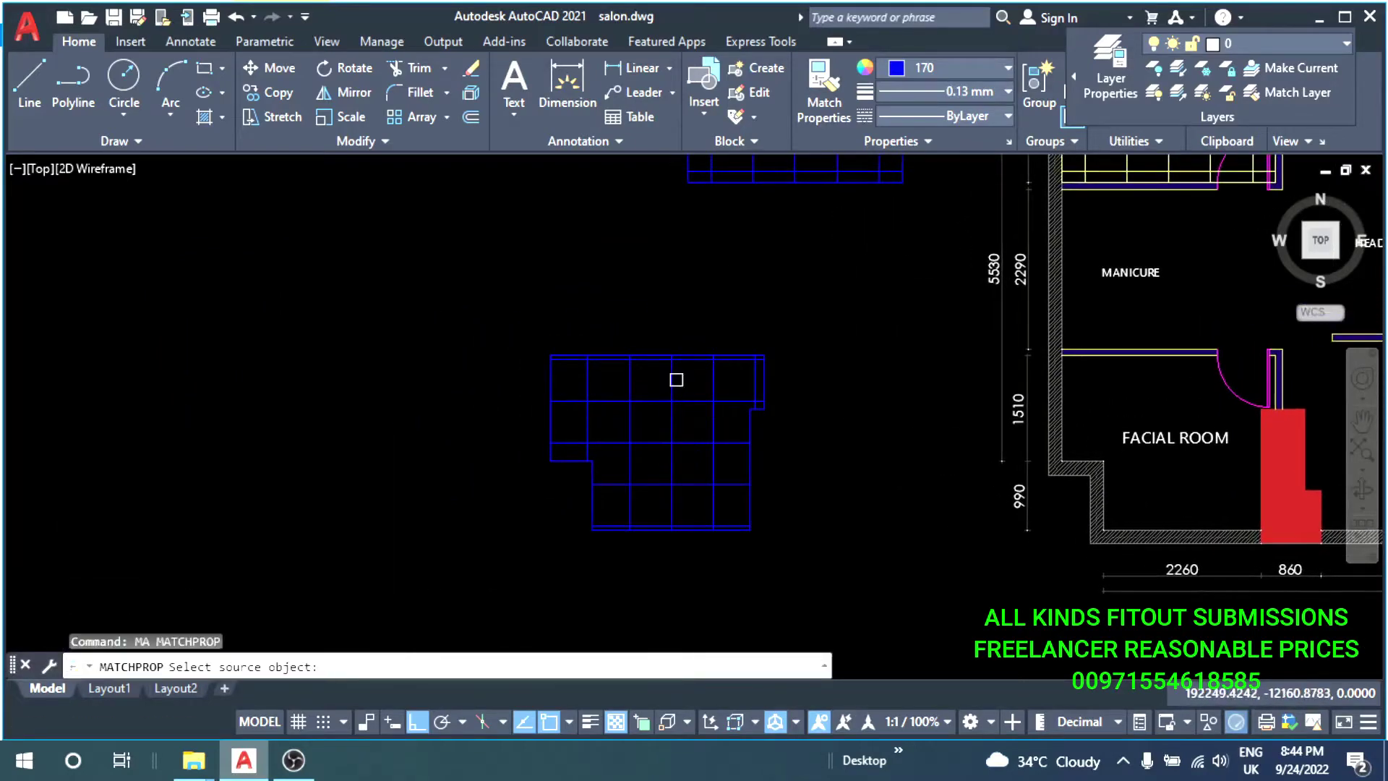
{"action": "middle_click_drag", "start_coordinate": [665, 393], "coordinate": [906, 282]}
{"action": "left_click", "coordinate": [906, 282]}
{"action": "middle_click_drag", "start_coordinate": [644, 482], "coordinate": [707, 341]}
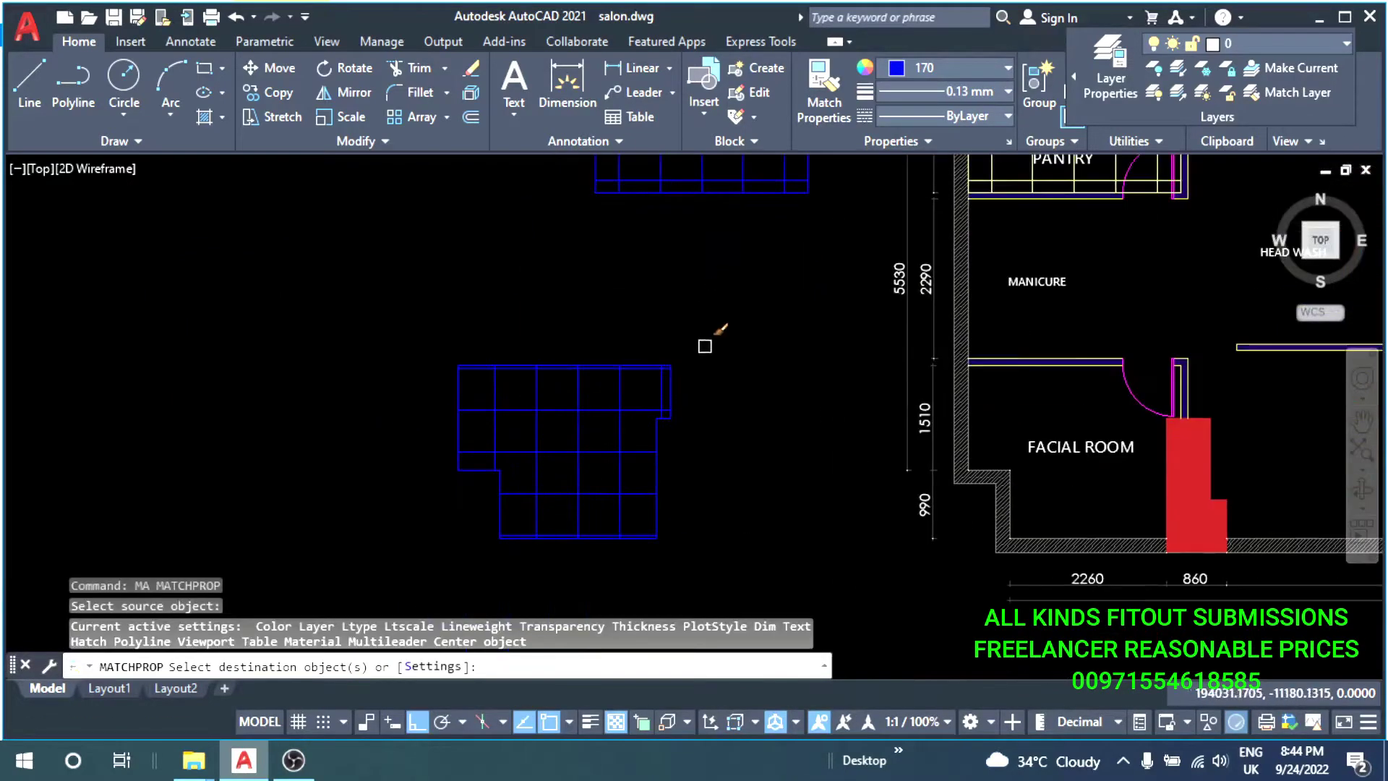
{"action": "left_click", "coordinate": [676, 340]}
{"action": "left_click", "coordinate": [459, 552]}
{"action": "key", "text": "Escape"}
{"action": "scroll", "coordinate": [638, 418], "scroll_direction": "down", "scroll_amount": 2}
{"action": "key", "text": "Escape"}
{"action": "key", "text": "Escape"}
Convert the selected tile grid into a single block.
{"action": "left_click", "coordinate": [669, 359]}
{"action": "left_click", "coordinate": [483, 502]}
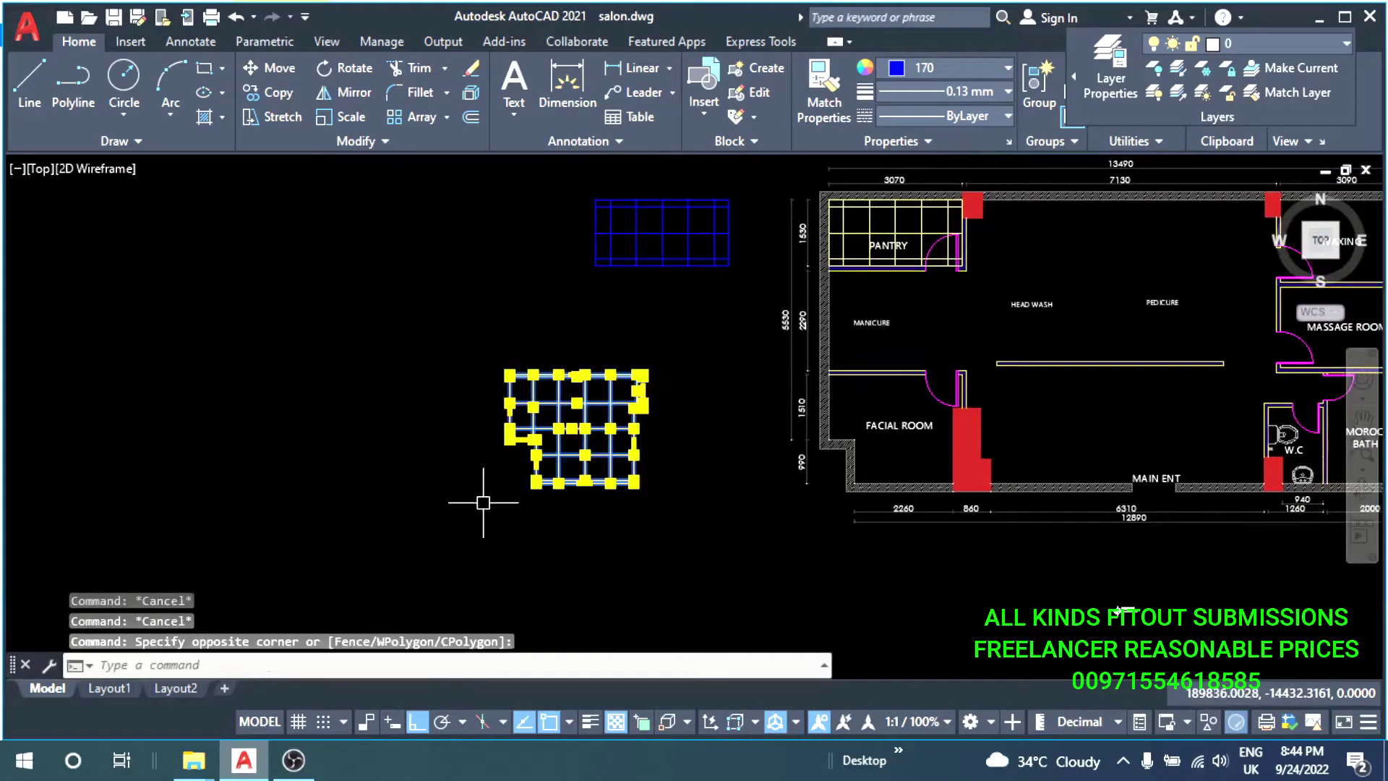
{"action": "type", "text": "b"}
{"action": "key", "text": "Return"}
{"action": "type", "text": "hjk"}
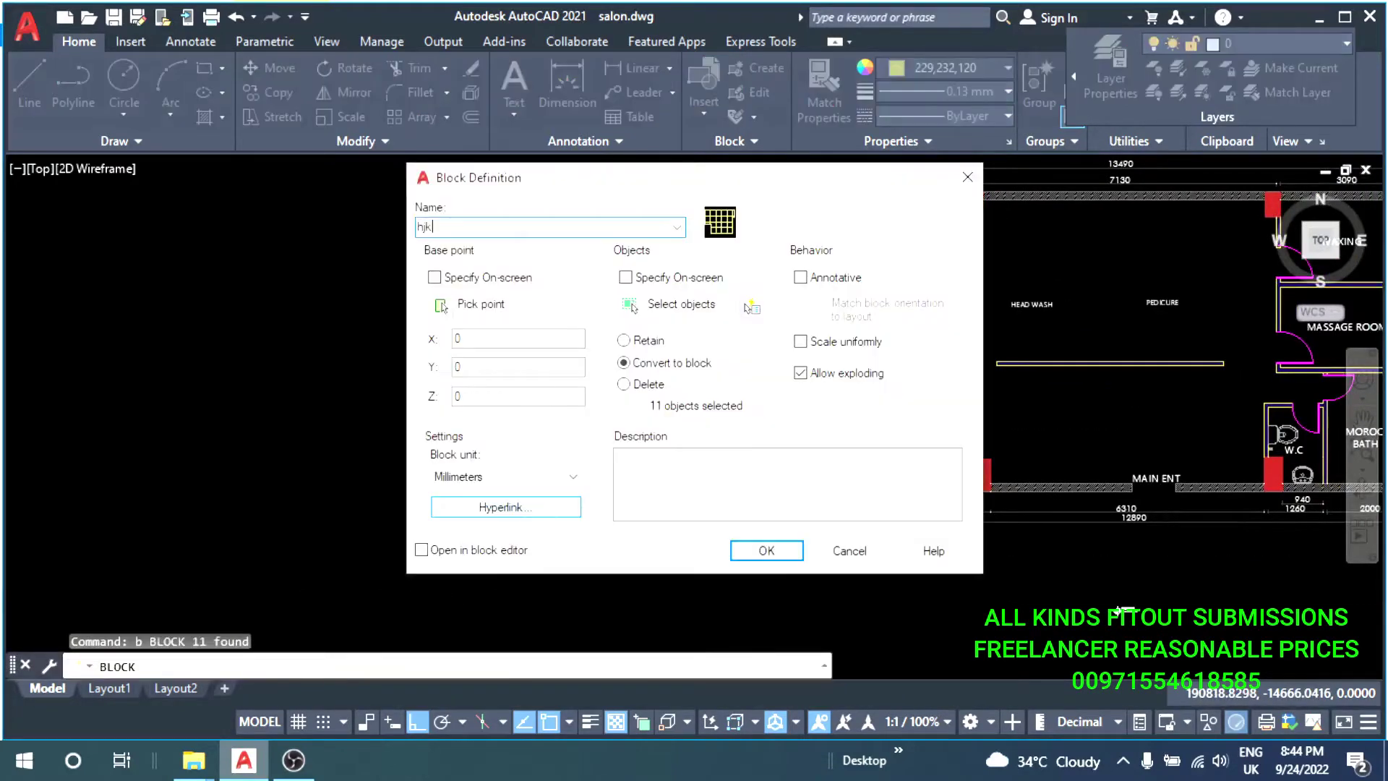
{"action": "left_click", "coordinate": [797, 555]}
{"action": "key", "text": "Escape"}
{"action": "key", "text": "Escape"}
Move the tile block by its base corner into the Facial Room.
{"action": "left_click", "coordinate": [641, 396]}
{"action": "scroll", "coordinate": [536, 470], "scroll_direction": "up", "scroll_amount": 2}
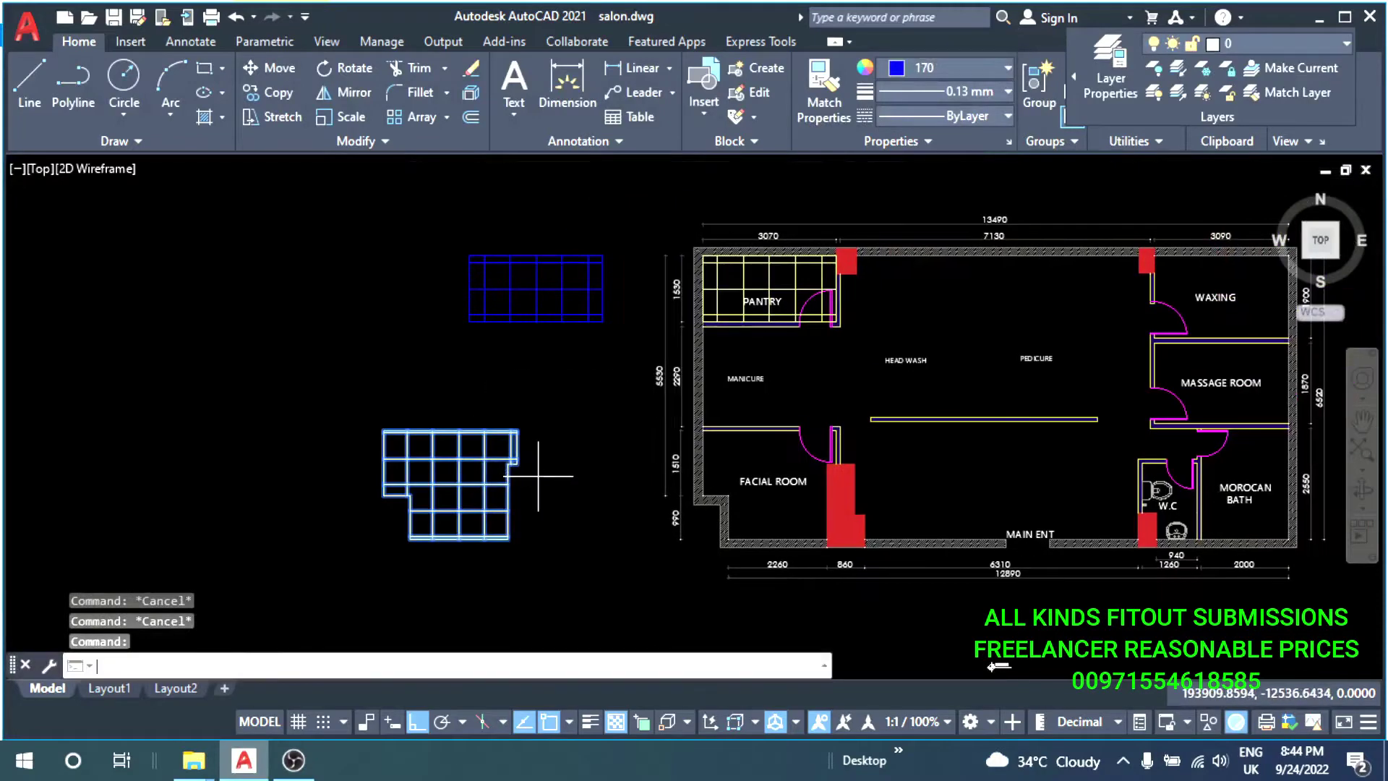
{"action": "type", "text": "m"}
{"action": "key", "text": "Return"}
{"action": "left_click", "coordinate": [416, 414]}
{"action": "scroll", "coordinate": [441, 401], "scroll_direction": "down", "scroll_amount": 3}
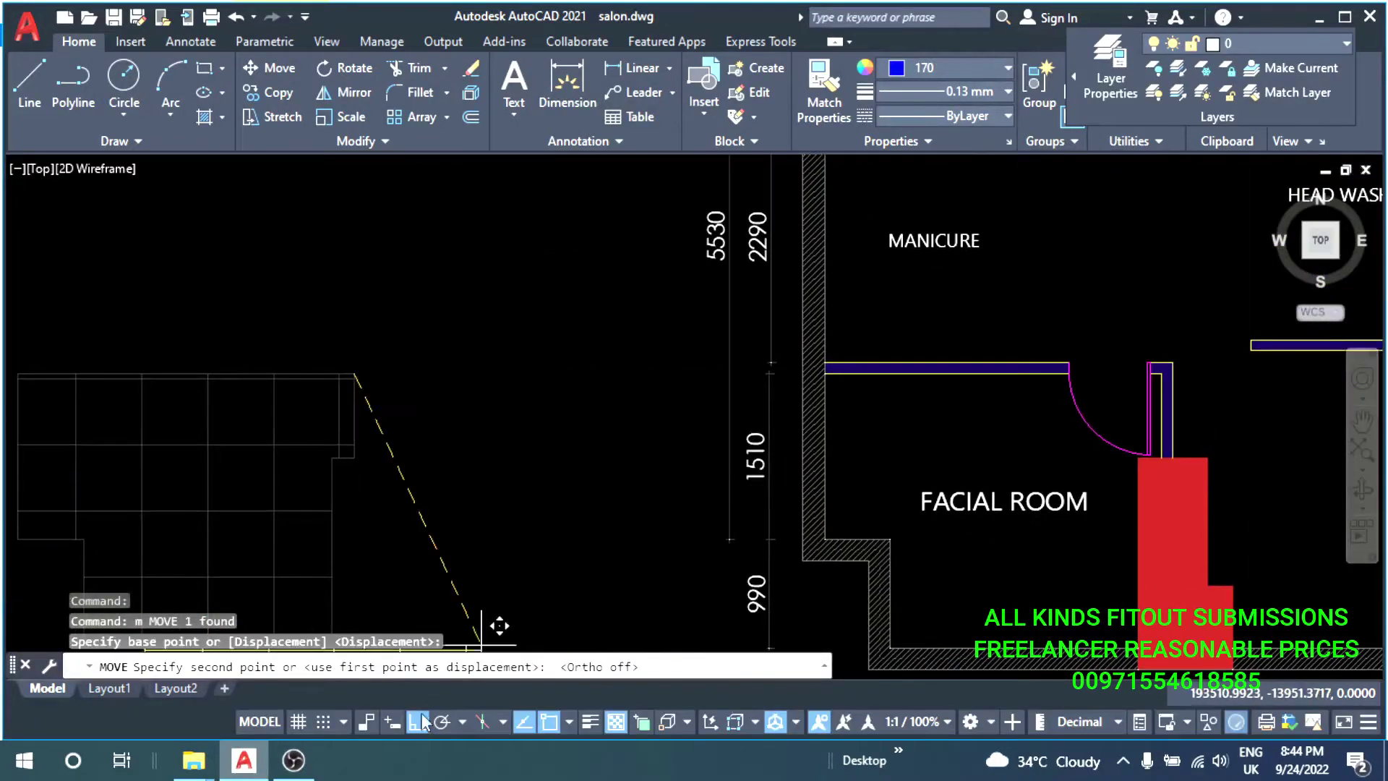
{"action": "scroll", "coordinate": [789, 393], "scroll_direction": "up", "scroll_amount": 2}
{"action": "scroll", "coordinate": [797, 299], "scroll_direction": "up", "scroll_amount": 2}
{"action": "key", "text": "Escape"}
{"action": "key", "text": "Escape"}
{"action": "scroll", "coordinate": [799, 298], "scroll_direction": "down", "scroll_amount": 4}
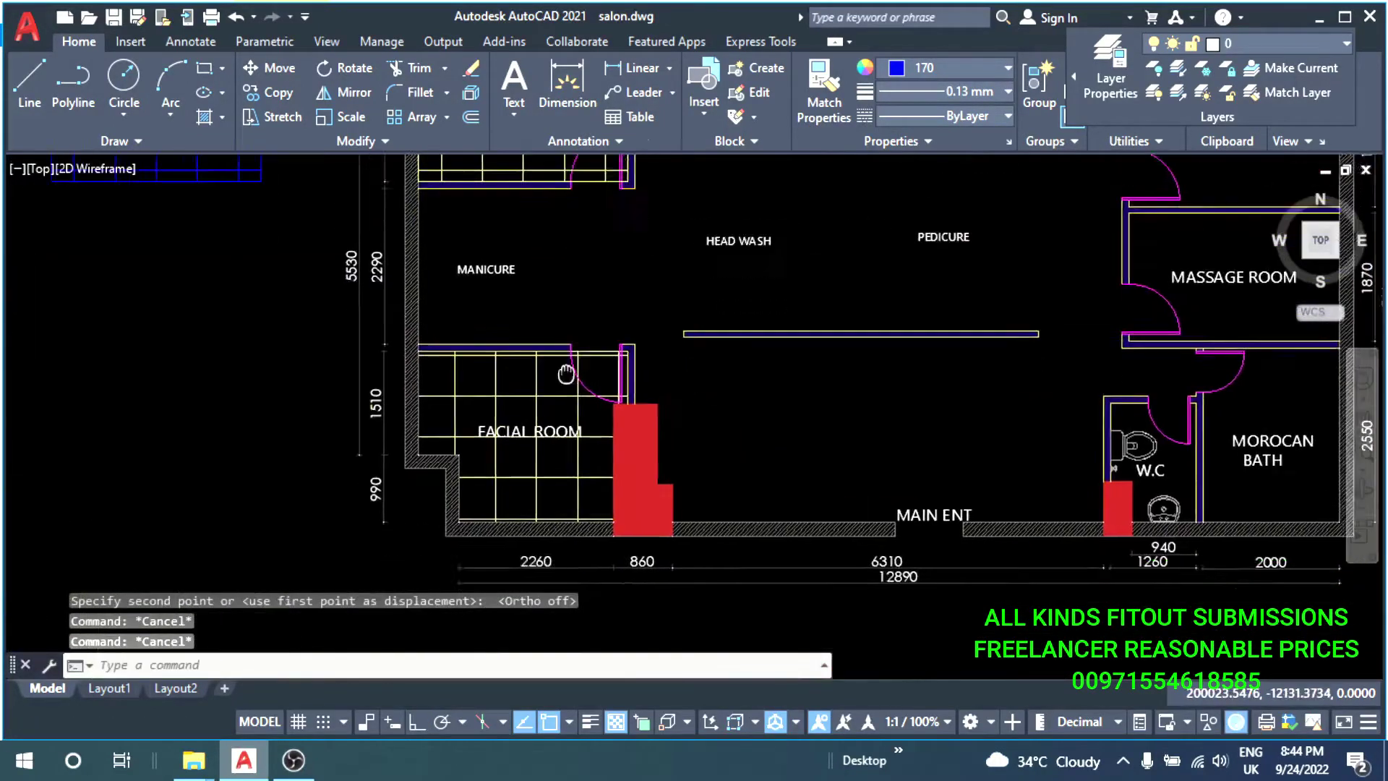
{"action": "scroll", "coordinate": [650, 434], "scroll_direction": "down", "scroll_amount": 2}
{"action": "middle_click_drag", "start_coordinate": [614, 571], "coordinate": [457, 600]}
{"action": "scroll", "coordinate": [506, 477], "scroll_direction": "up", "scroll_amount": 5}
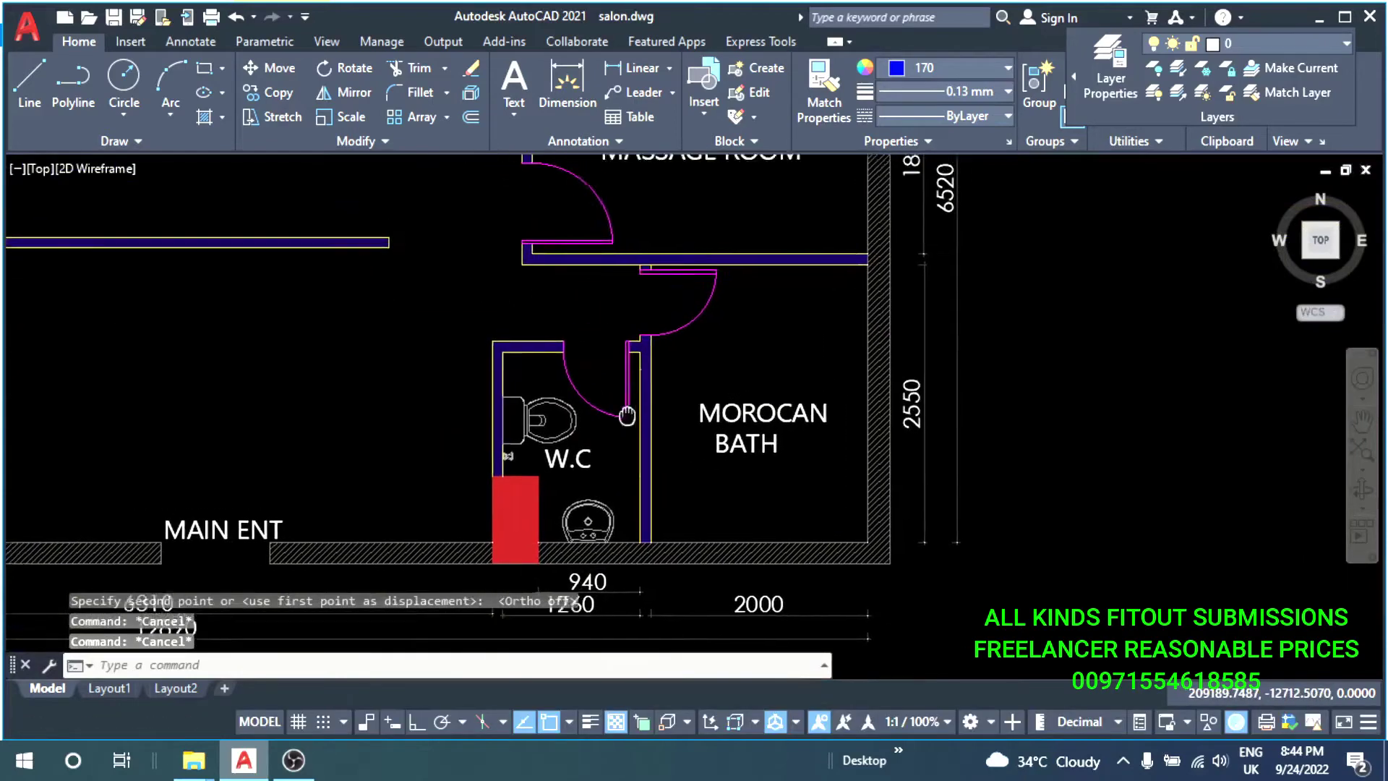
{"action": "scroll", "coordinate": [589, 397], "scroll_direction": "up", "scroll_amount": 2}
Move the blue rectangle from below the bath to the right of it.
{"action": "key", "text": "Escape"}
{"action": "type", "text": "rec"}
{"action": "key", "text": "Return"}
{"action": "scroll", "coordinate": [506, 264], "scroll_direction": "up", "scroll_amount": 4}
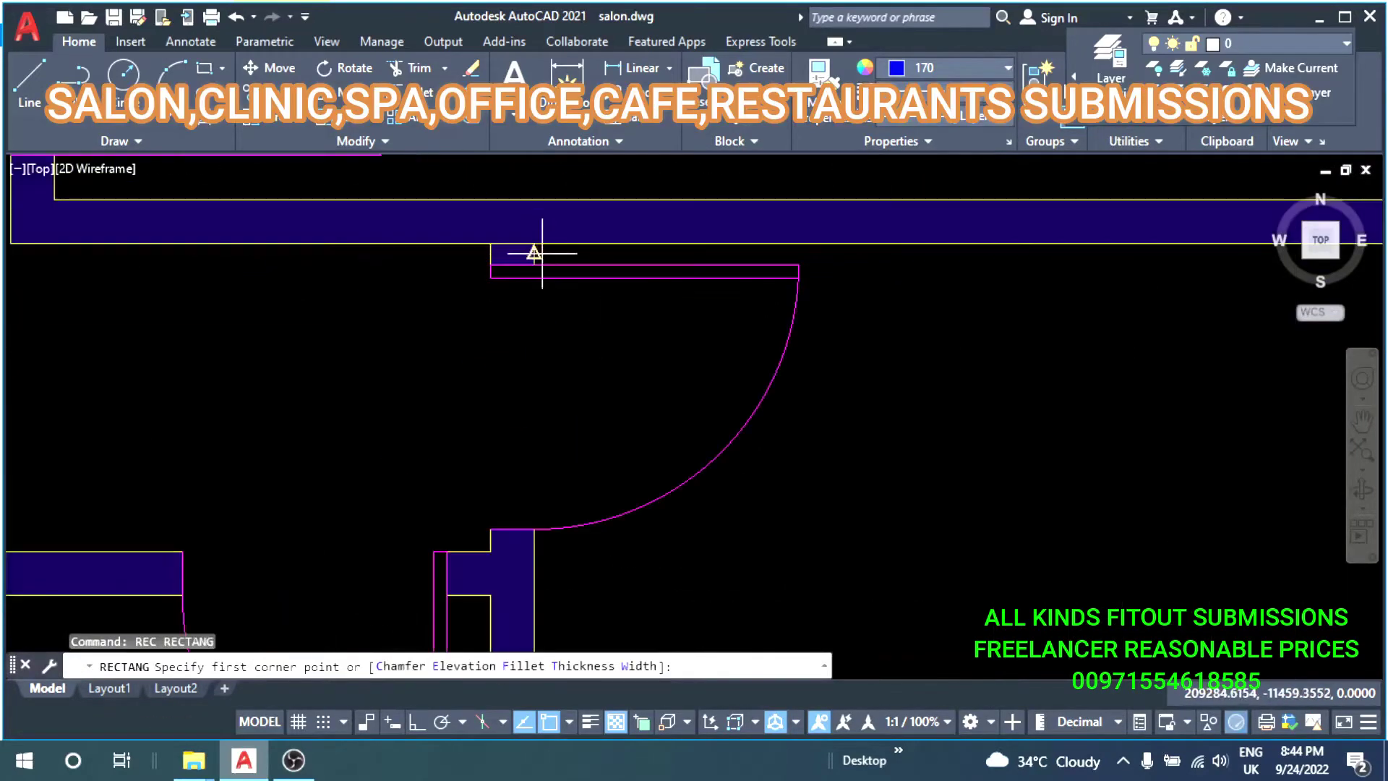
{"action": "scroll", "coordinate": [534, 244], "scroll_direction": "down", "scroll_amount": 4}
{"action": "key", "text": "Escape"}
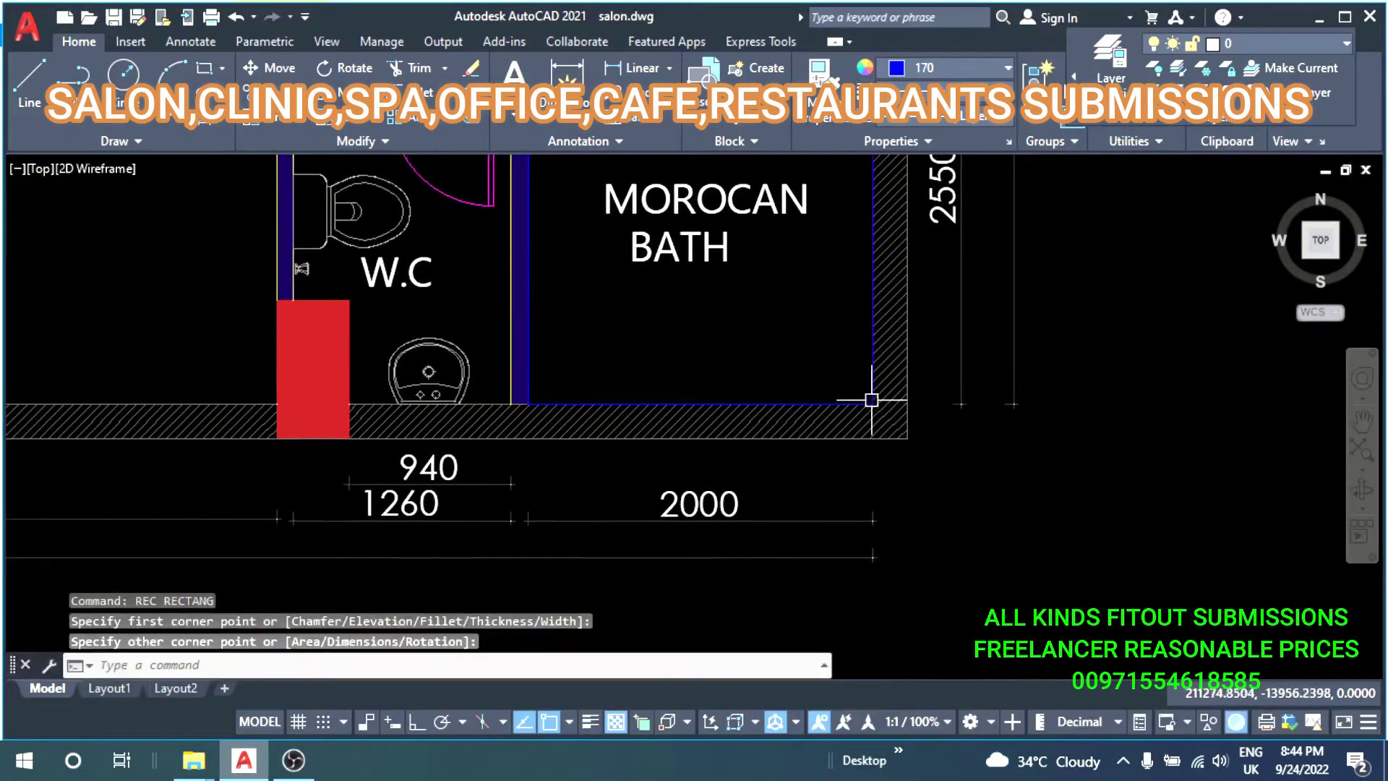
{"action": "key", "text": "Escape"}
{"action": "left_click", "coordinate": [835, 395]}
{"action": "key", "text": "Escape"}
{"action": "scroll", "coordinate": [835, 395], "scroll_direction": "down", "scroll_amount": 2}
{"action": "middle_click_drag", "start_coordinate": [806, 403], "coordinate": [567, 427]}
{"action": "type", "text": "m"}
{"action": "left_click", "coordinate": [496, 396]}
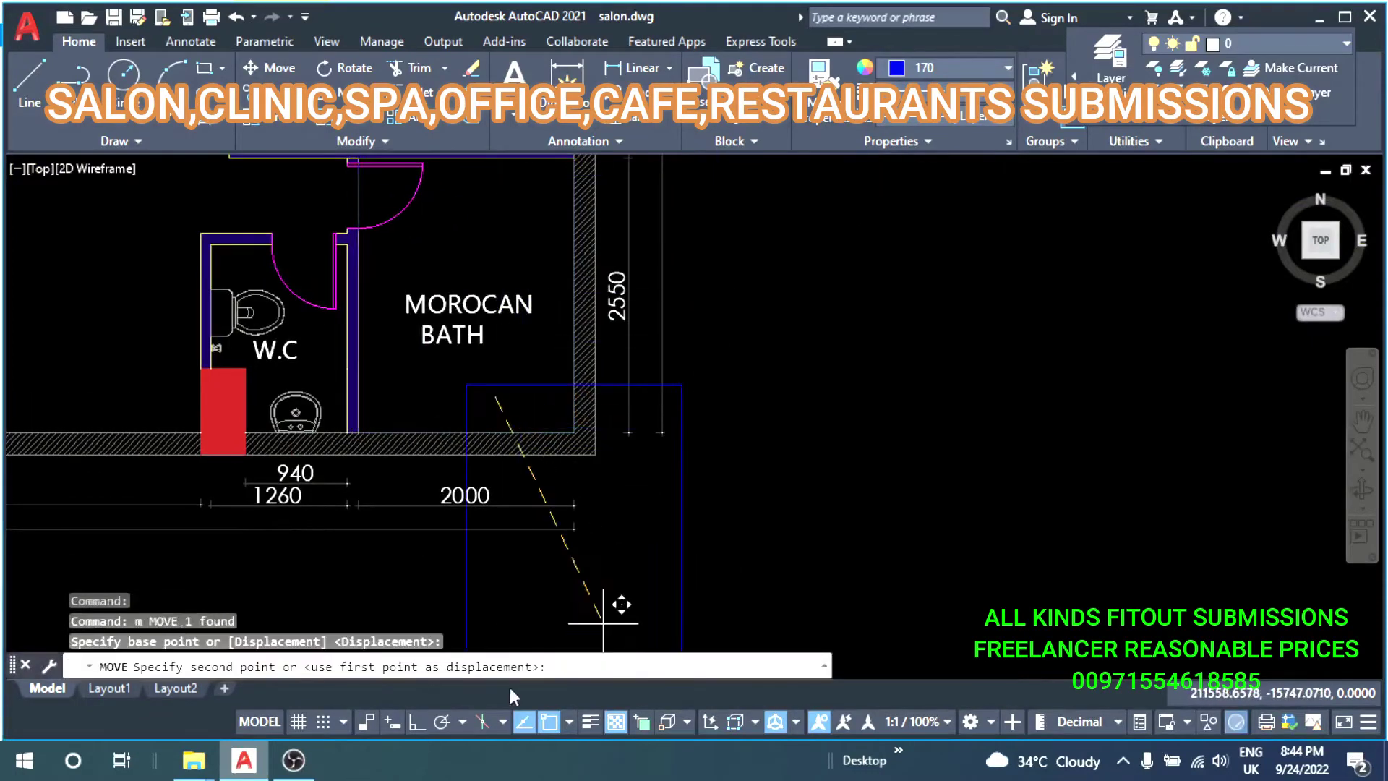
{"action": "key", "text": "F8"}
{"action": "left_click", "coordinate": [1012, 425]}
{"action": "middle_click_drag", "start_coordinate": [990, 358], "coordinate": [769, 450]}
Draw vertical and horizontal centre dividers inside the rectangle.
{"action": "type", "text": "l LINE"}
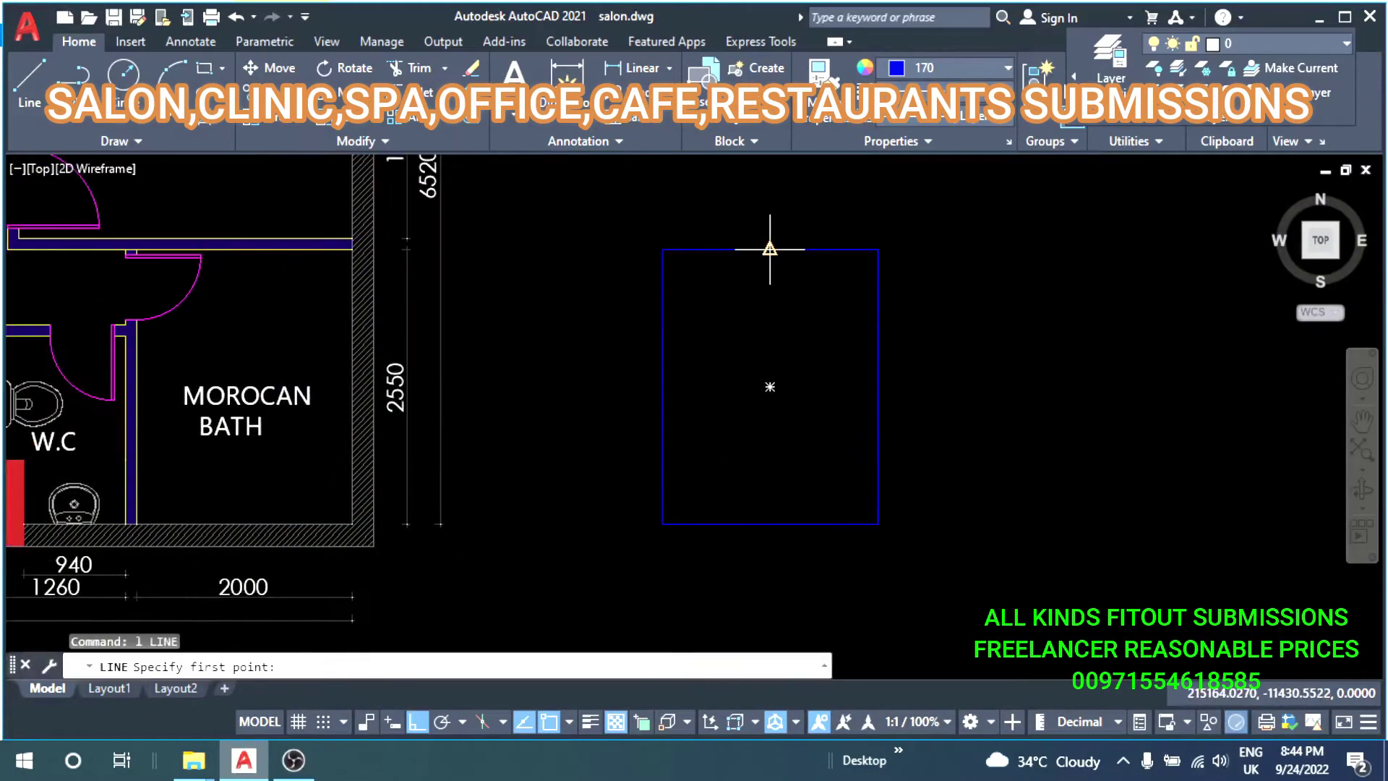
{"action": "left_click", "coordinate": [769, 524]}
{"action": "key", "text": "Return"}
{"action": "key", "text": "Return"}
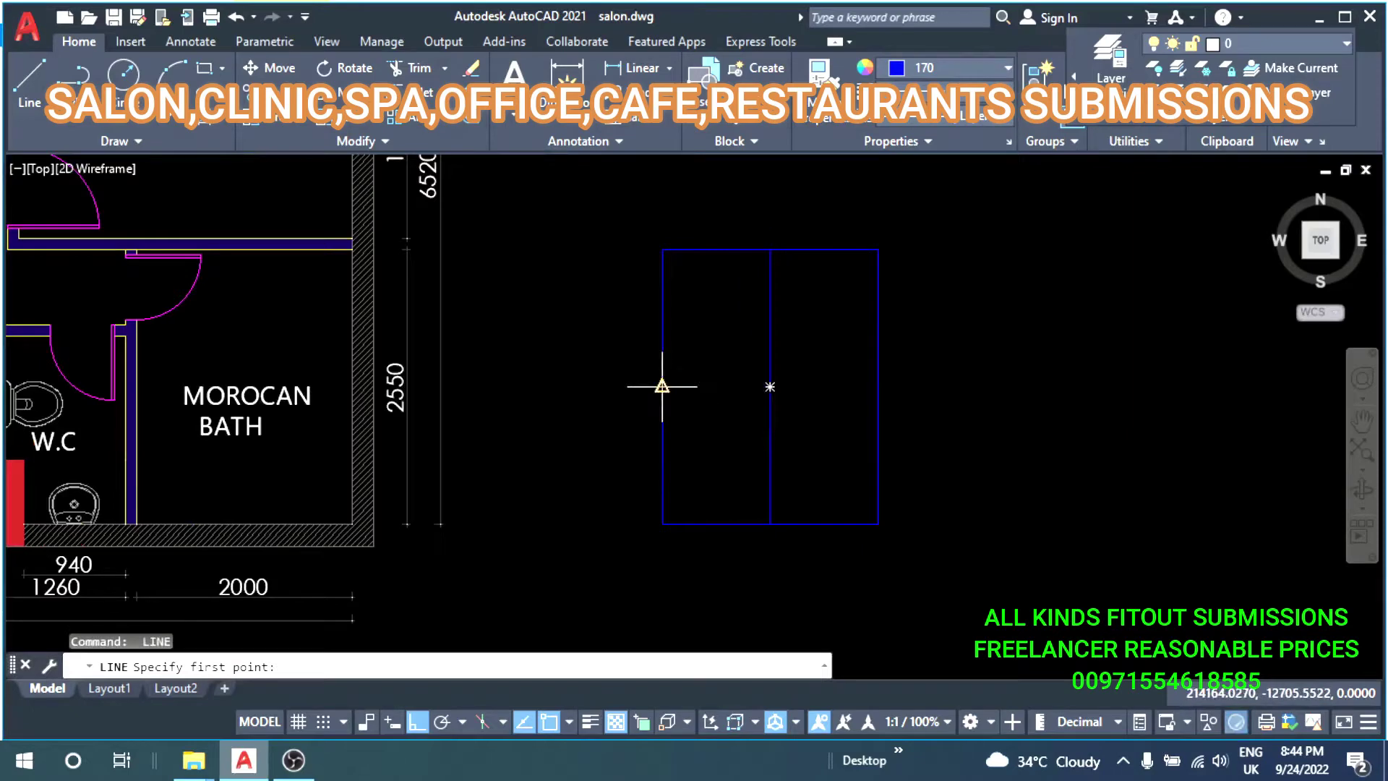
{"action": "left_click", "coordinate": [878, 387]}
{"action": "key", "text": "Escape"}
Offset the middle horizontal line at 600 spacing to add tile rows.
{"action": "type", "text": "o"}
{"action": "key", "text": "Return"}
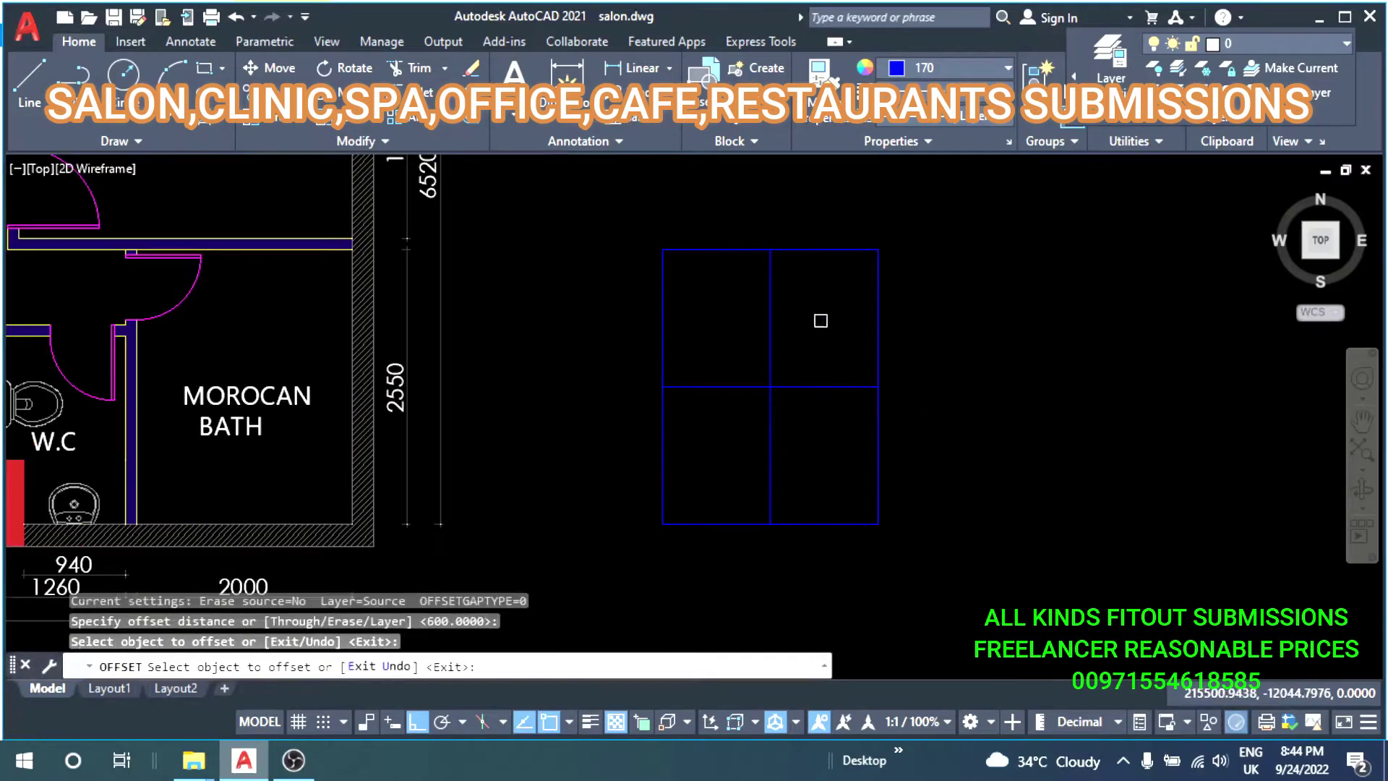
{"action": "left_click", "coordinate": [824, 387]}
{"action": "left_click", "coordinate": [817, 339]}
{"action": "left_click", "coordinate": [825, 387]}
{"action": "left_click", "coordinate": [830, 474]}
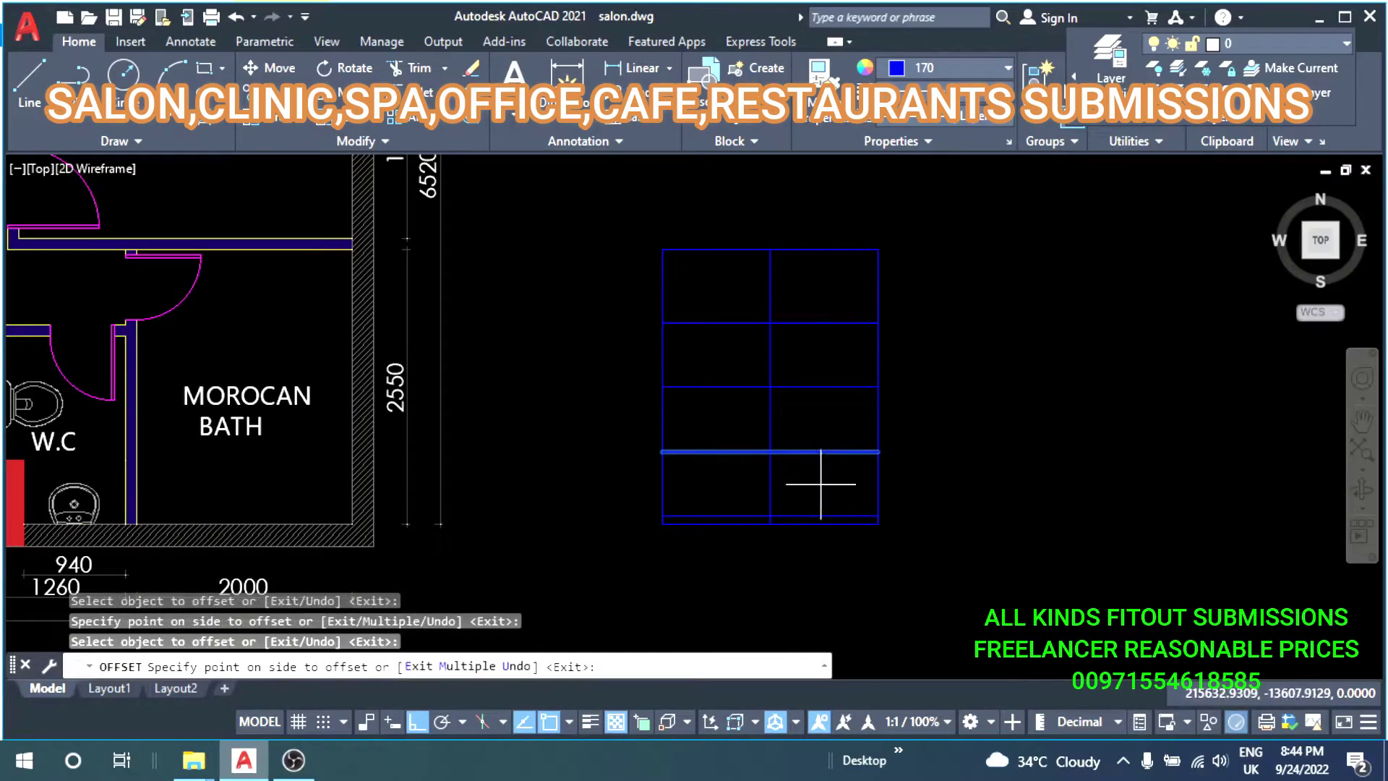
{"action": "left_click", "coordinate": [814, 483]}
Offset the middle vertical line to add tile columns on both sides.
{"action": "left_click", "coordinate": [774, 358]}
{"action": "left_click", "coordinate": [843, 350]}
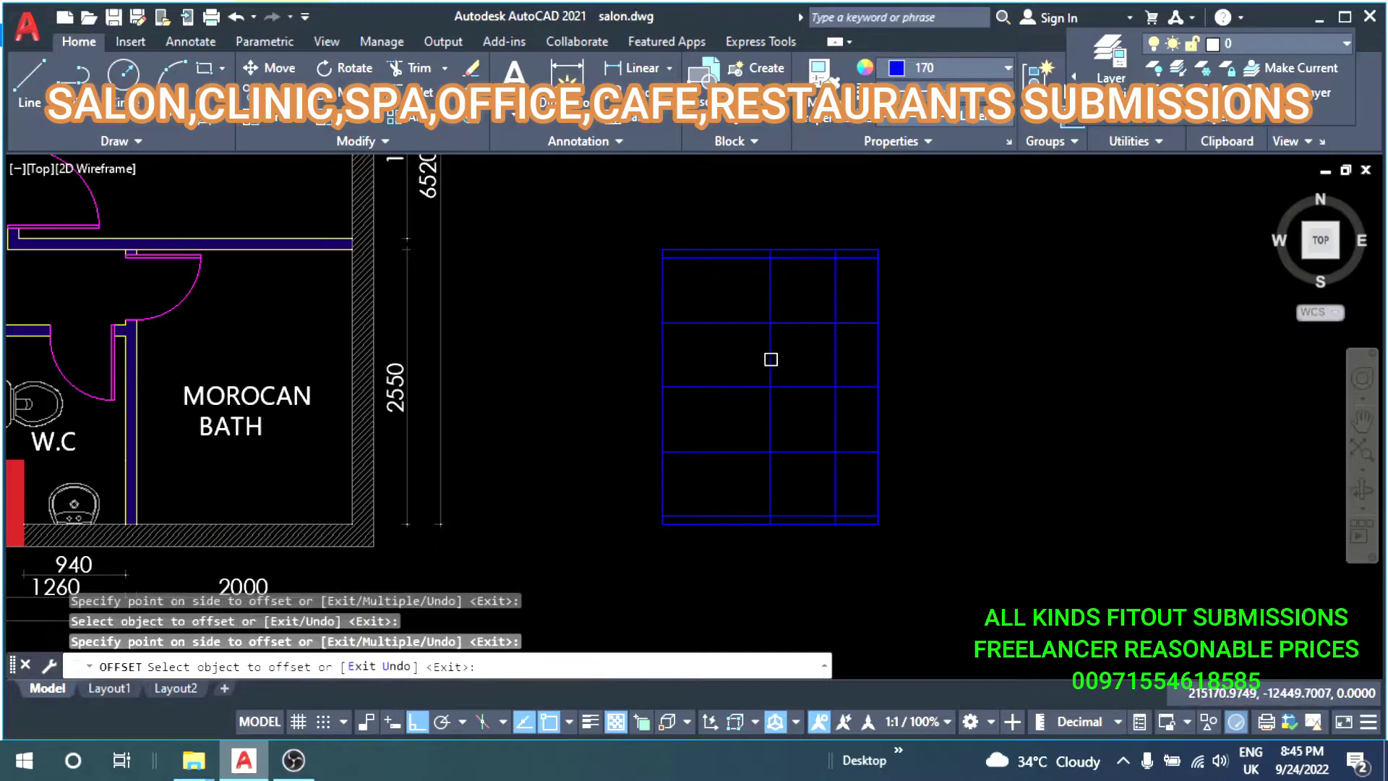
{"action": "left_click", "coordinate": [770, 362]}
{"action": "left_click", "coordinate": [666, 361]}
{"action": "key", "text": "Escape"}
{"action": "scroll", "coordinate": [841, 392], "scroll_direction": "down", "scroll_amount": 2}
{"action": "scroll", "coordinate": [840, 402], "scroll_direction": "down", "scroll_amount": 3}
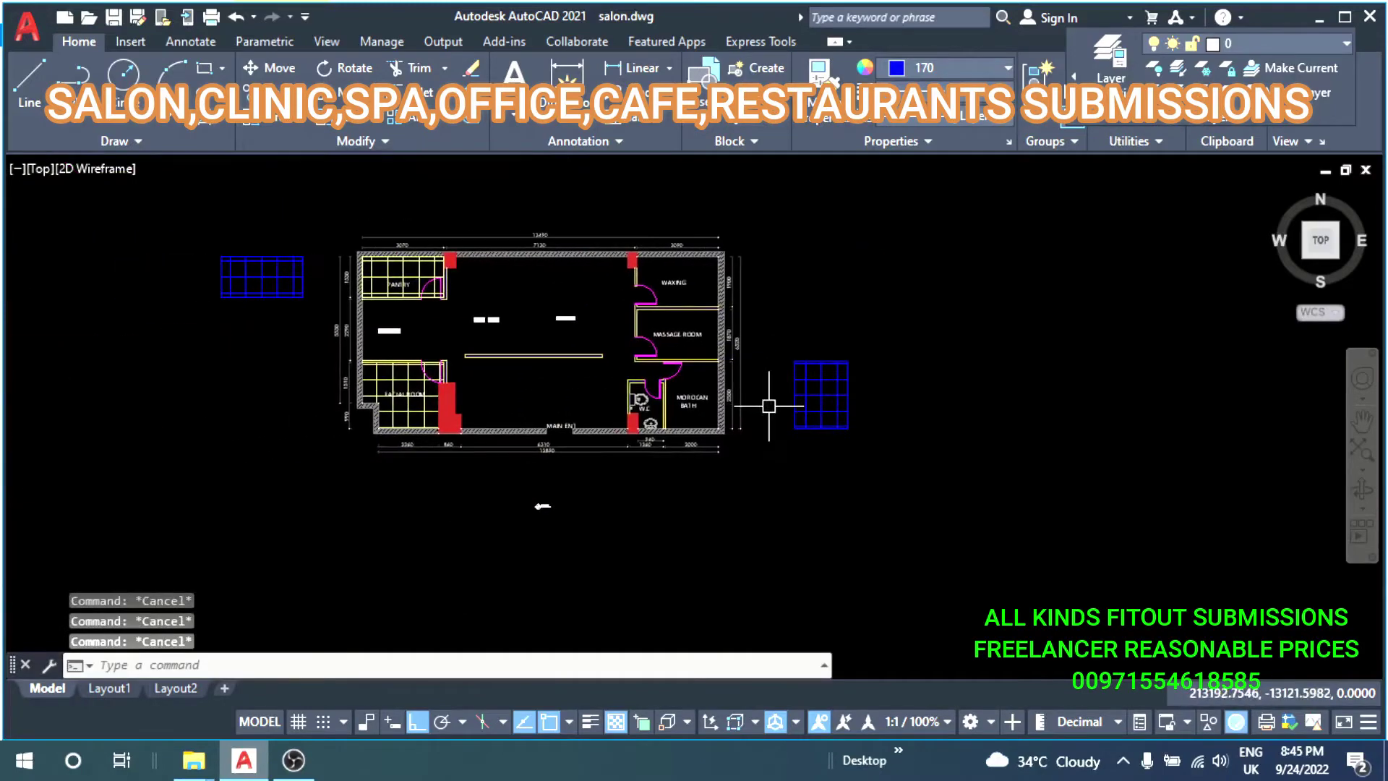
Match the yellow tile properties onto the tile grid on the right.
{"action": "type", "text": "a"}
{"action": "key", "text": "Return"}
{"action": "scroll", "coordinate": [405, 253], "scroll_direction": "up", "scroll_amount": 3}
{"action": "left_click", "coordinate": [599, 301]}
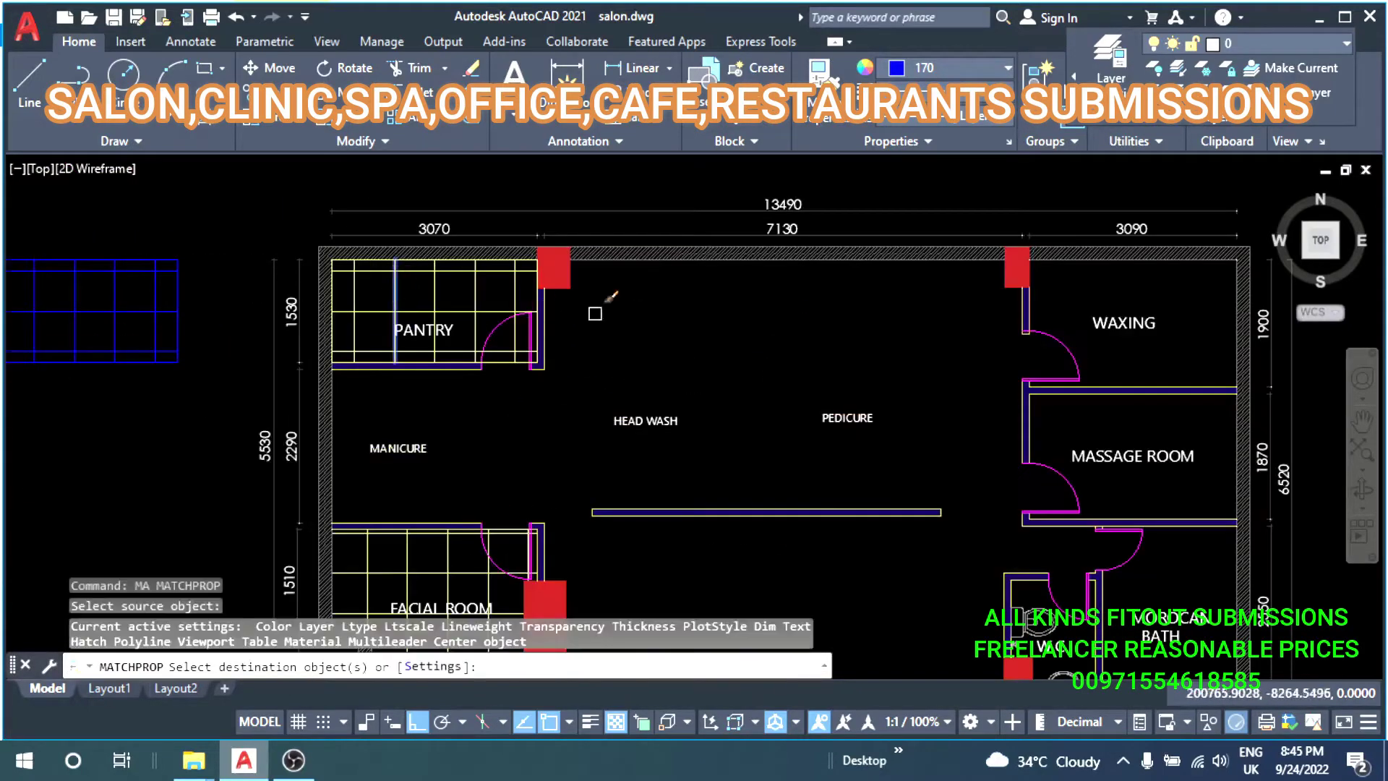
{"action": "scroll", "coordinate": [599, 301], "scroll_direction": "down", "scroll_amount": 2}
{"action": "left_click", "coordinate": [954, 346]}
{"action": "key", "text": "Escape"}
{"action": "key", "text": "Escape"}
Copy the right tile grid into the Morocan Bath, based at its bottom-right corner.
{"action": "left_click", "coordinate": [1069, 289]}
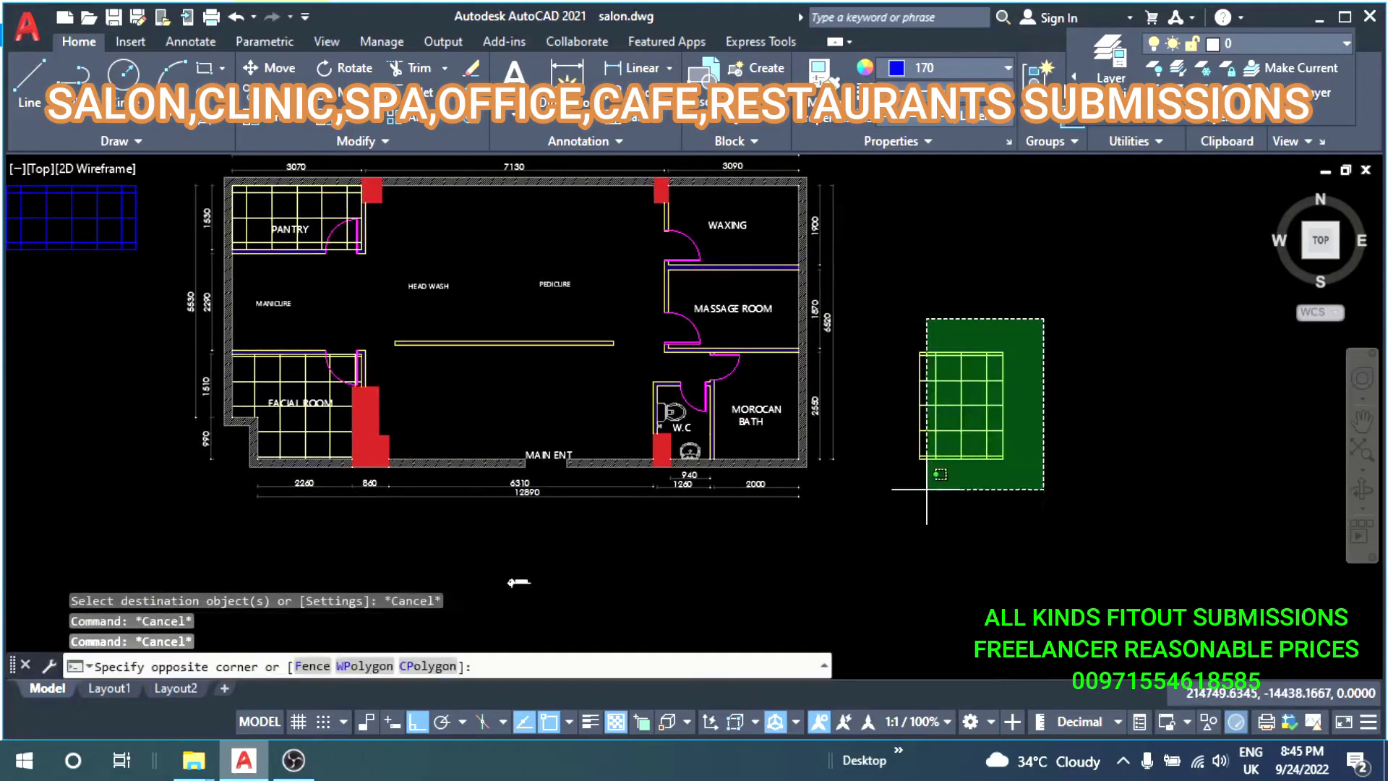
{"action": "left_click", "coordinate": [904, 495]}
{"action": "key", "text": "Return"}
{"action": "scroll", "coordinate": [1007, 452], "scroll_direction": "up", "scroll_amount": 4}
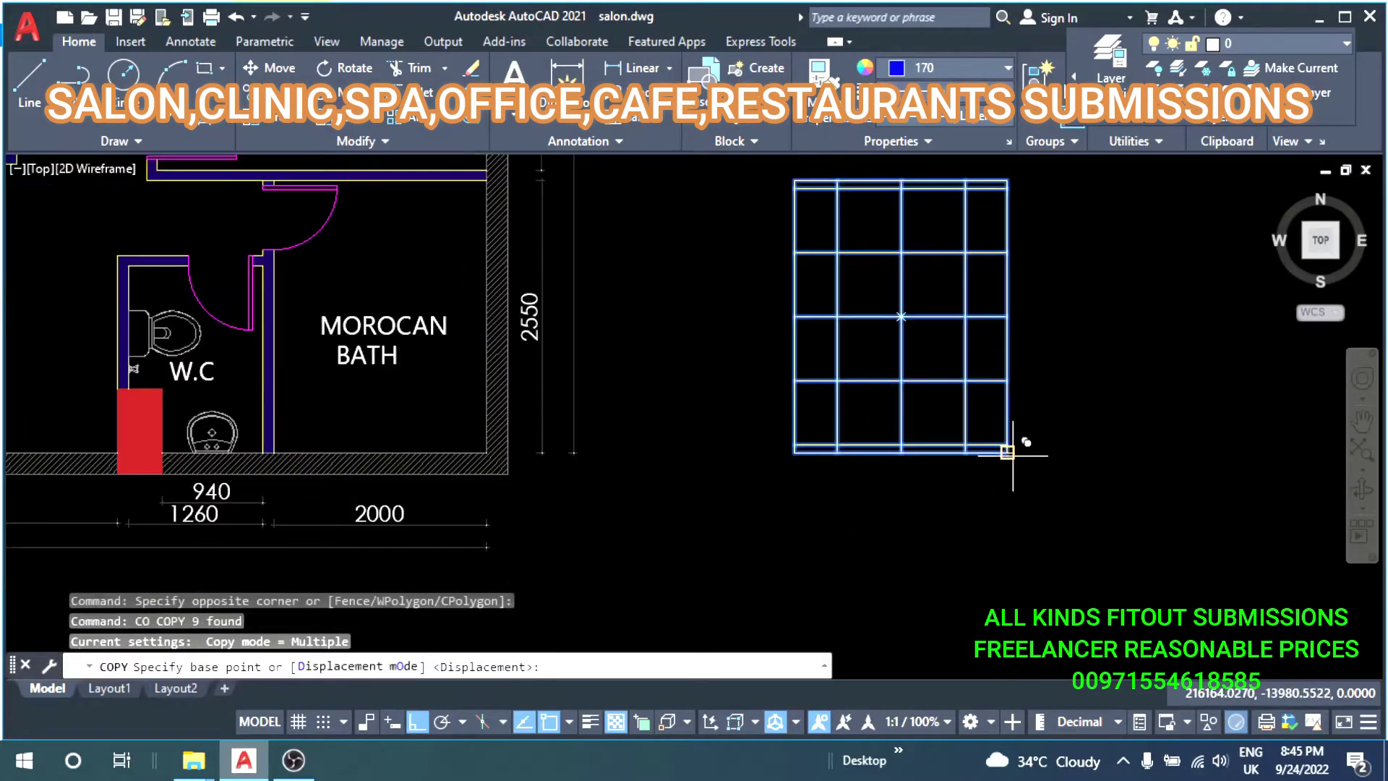
{"action": "left_click", "coordinate": [1007, 453]}
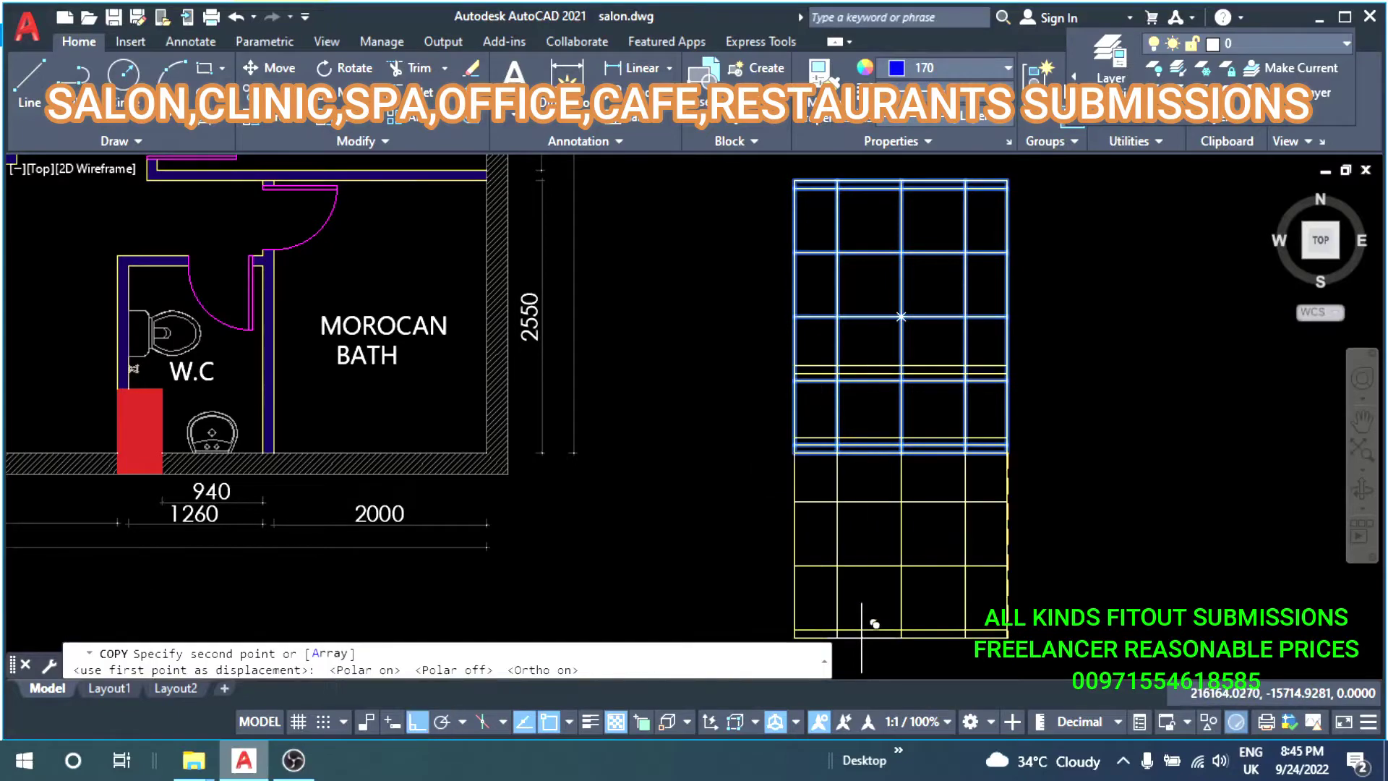
{"action": "scroll", "coordinate": [862, 636], "scroll_direction": "up", "scroll_amount": 5}
{"action": "key", "text": "Escape"}
Erase the spare tile grid left beside the plan.
{"action": "scroll", "coordinate": [649, 412], "scroll_direction": "down", "scroll_amount": 3}
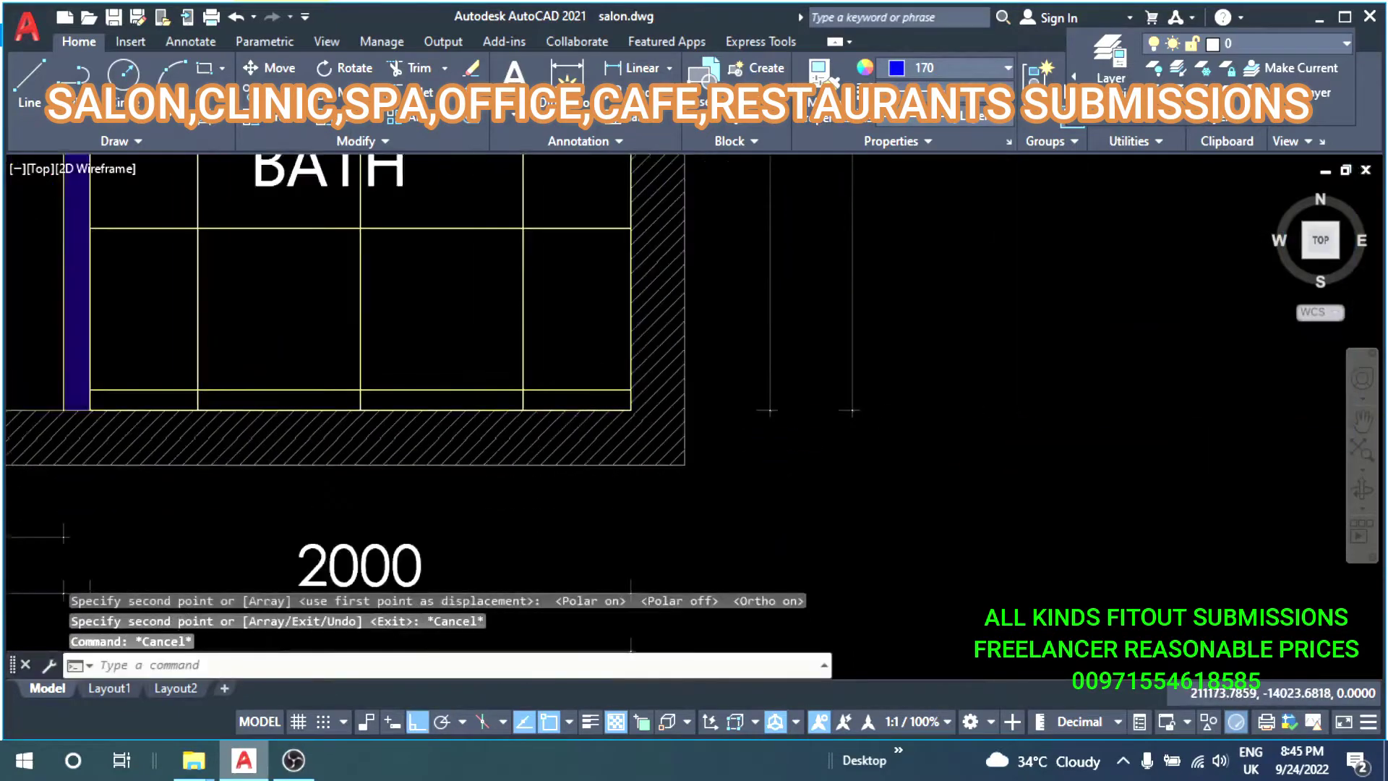
{"action": "scroll", "coordinate": [650, 412], "scroll_direction": "down", "scroll_amount": 3}
{"action": "scroll", "coordinate": [687, 376], "scroll_direction": "down", "scroll_amount": 2}
{"action": "scroll", "coordinate": [727, 340], "scroll_direction": "down", "scroll_amount": 1}
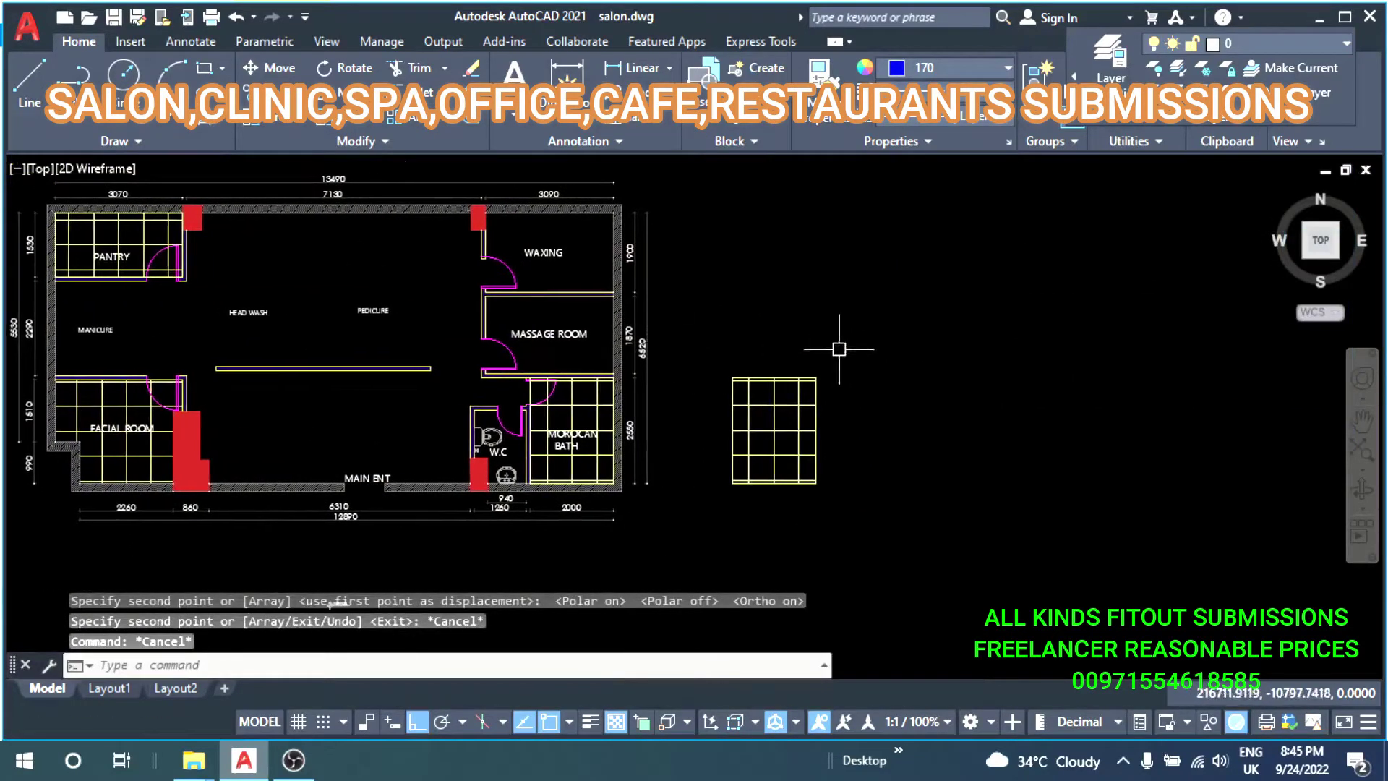
{"action": "left_click", "coordinate": [837, 309]}
{"action": "left_click", "coordinate": [728, 496]}
{"action": "type", "text": "e"}
{"action": "key", "text": "Return"}
{"action": "middle_click_drag", "start_coordinate": [737, 511], "coordinate": [733, 603]}
Start a rectangle at the Waxing wall column, then cancel it.
{"action": "scroll", "coordinate": [573, 405], "scroll_direction": "up", "scroll_amount": 4}
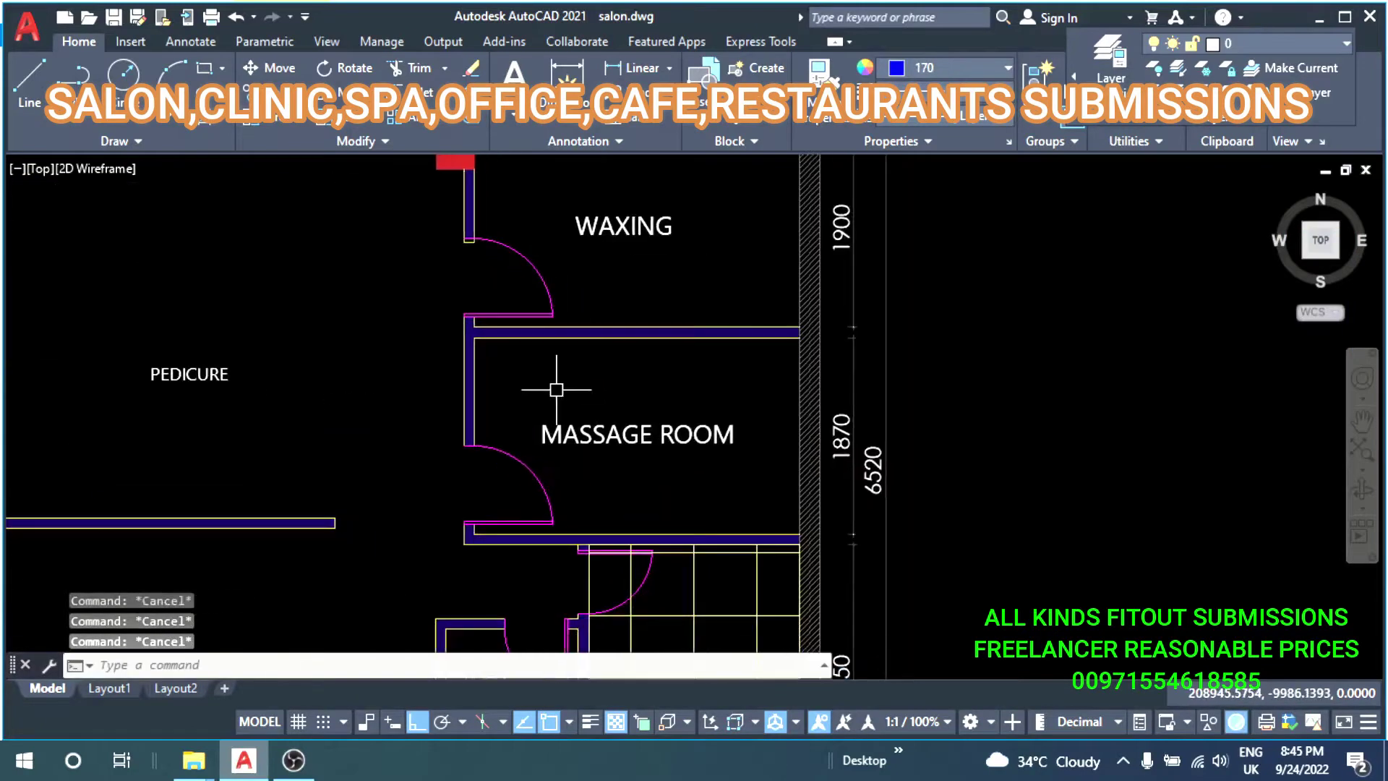
{"action": "scroll", "coordinate": [572, 405], "scroll_direction": "down", "scroll_amount": 2}
{"action": "scroll", "coordinate": [549, 239], "scroll_direction": "up", "scroll_amount": 6}
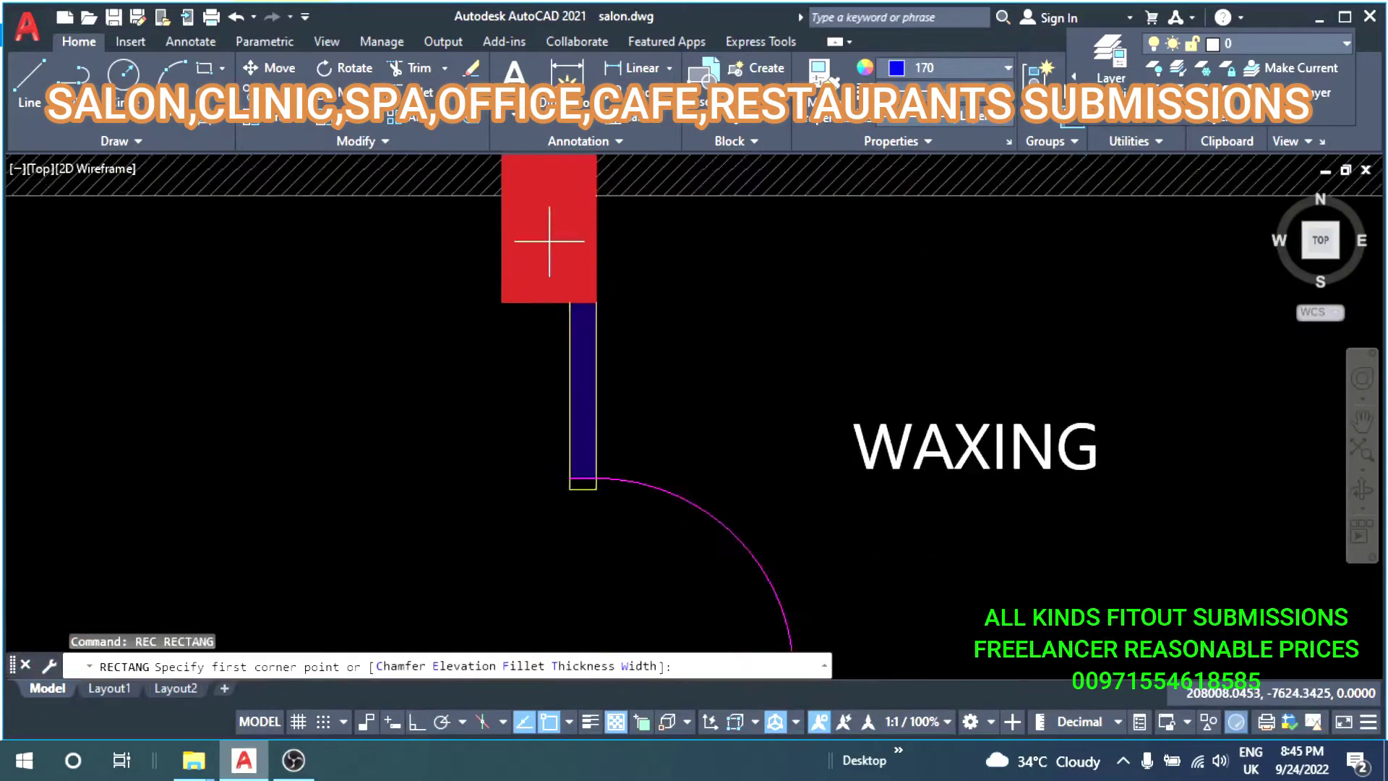
{"action": "middle_click_drag", "start_coordinate": [620, 217], "coordinate": [620, 300]}
{"action": "left_click", "coordinate": [588, 294]}
{"action": "scroll", "coordinate": [589, 294], "scroll_direction": "down", "scroll_amount": 4}
{"action": "scroll", "coordinate": [885, 394], "scroll_direction": "up", "scroll_amount": 4}
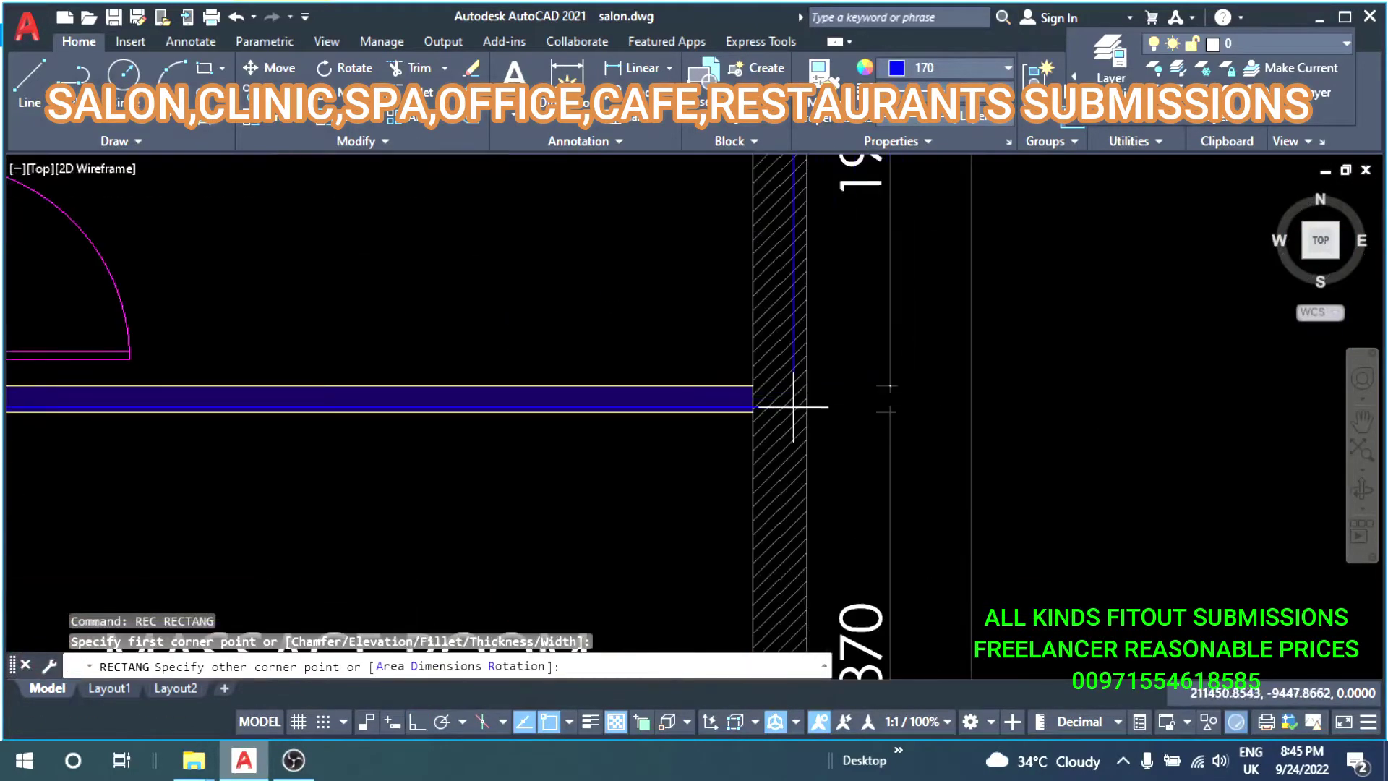
{"action": "key", "text": "Escape"}
Move the Waxing room outline into empty space right of the plan.
{"action": "key", "text": "Escape"}
{"action": "left_click", "coordinate": [744, 378]}
{"action": "key", "text": "Escape"}
{"action": "key", "text": "Escape"}
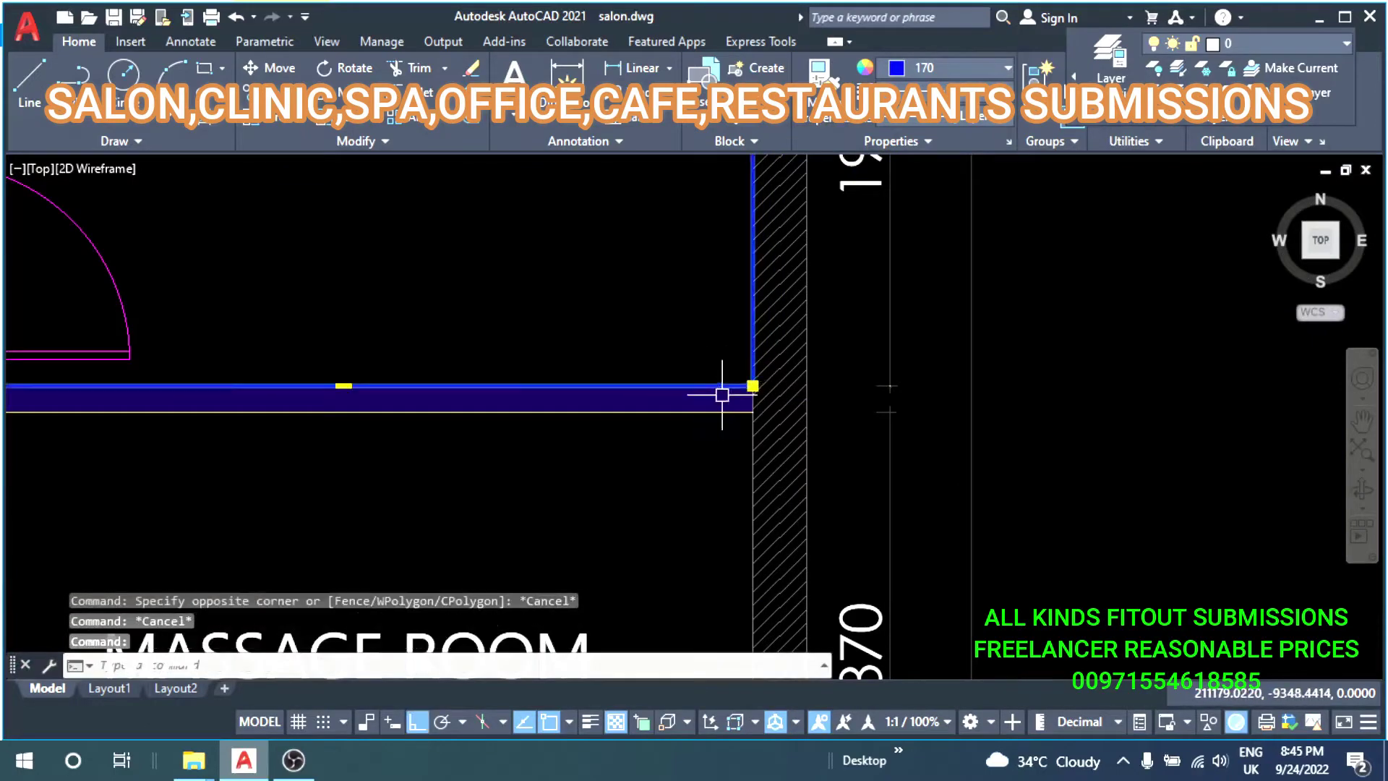
{"action": "scroll", "coordinate": [722, 390], "scroll_direction": "down", "scroll_amount": 4}
{"action": "key", "text": "m"}
{"action": "key", "text": "Return"}
{"action": "left_click", "coordinate": [609, 389]}
{"action": "left_click", "coordinate": [1099, 389]}
{"action": "middle_click_drag", "start_coordinate": [972, 389], "coordinate": [713, 471]}
Draw horizontal and vertical centre lines across the moved Waxing outline.
{"action": "type", "text": "l"}
{"action": "key", "text": "Return"}
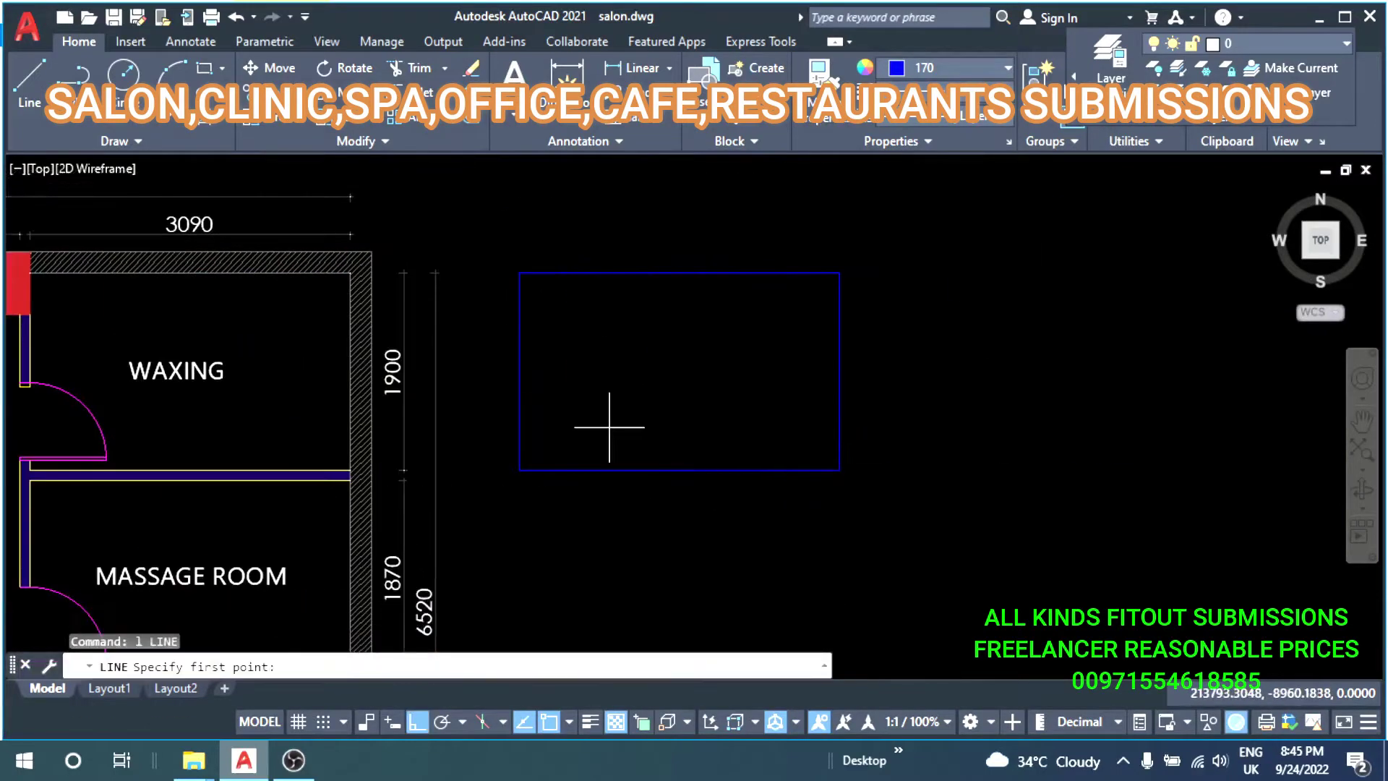
{"action": "key", "text": "Return"}
{"action": "key", "text": "Return"}
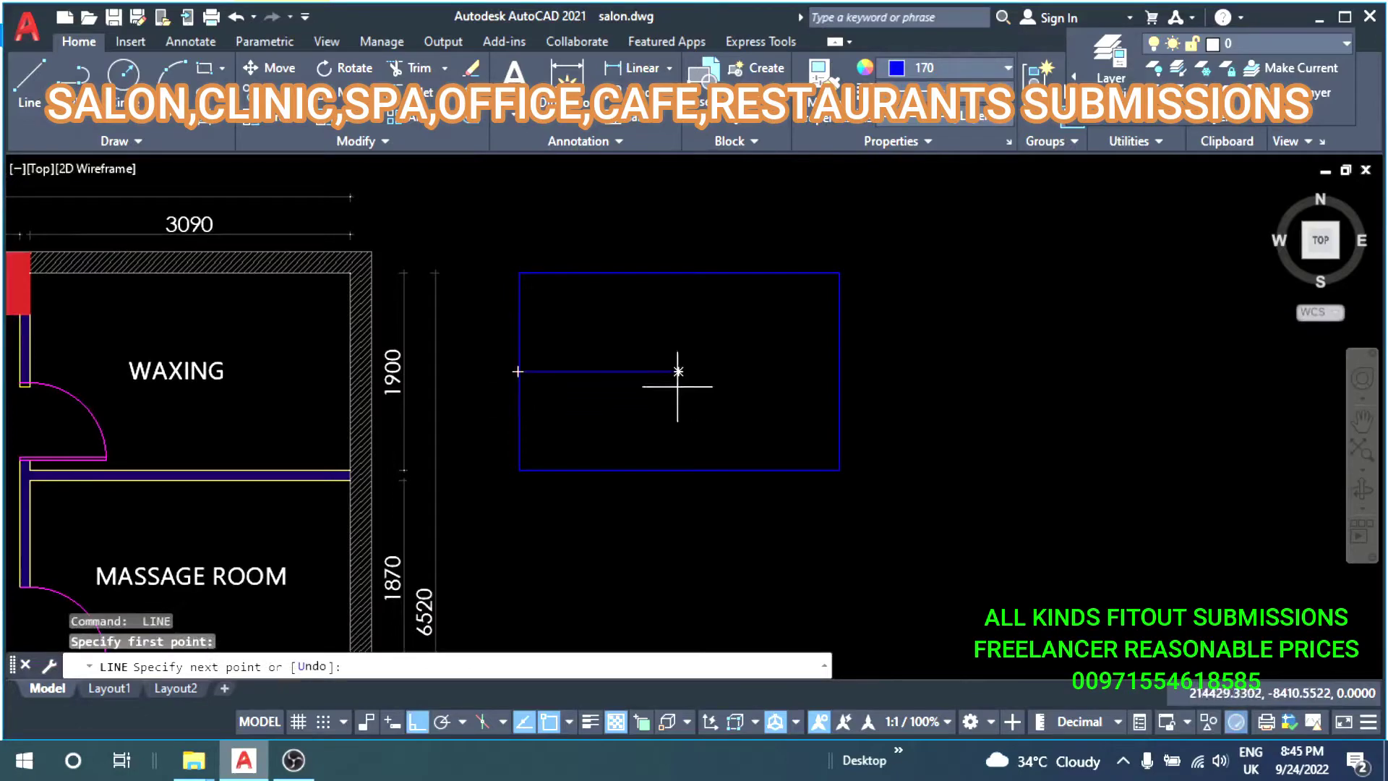
{"action": "left_click", "coordinate": [839, 371]}
{"action": "key", "text": "Return"}
{"action": "key", "text": "Return"}
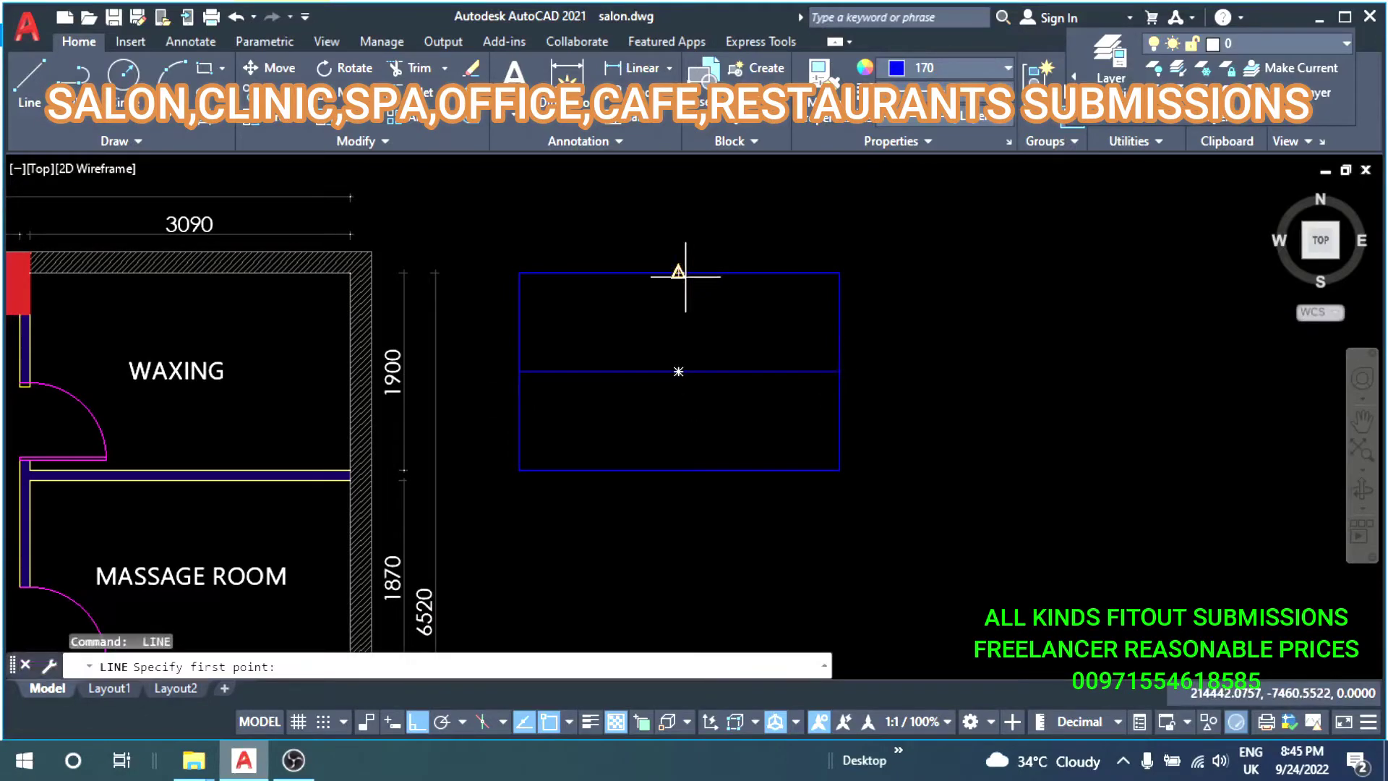
{"action": "left_click", "coordinate": [679, 469]}
{"action": "key", "text": "Escape"}
{"action": "key", "text": "Escape"}
{"action": "key", "text": "Escape"}
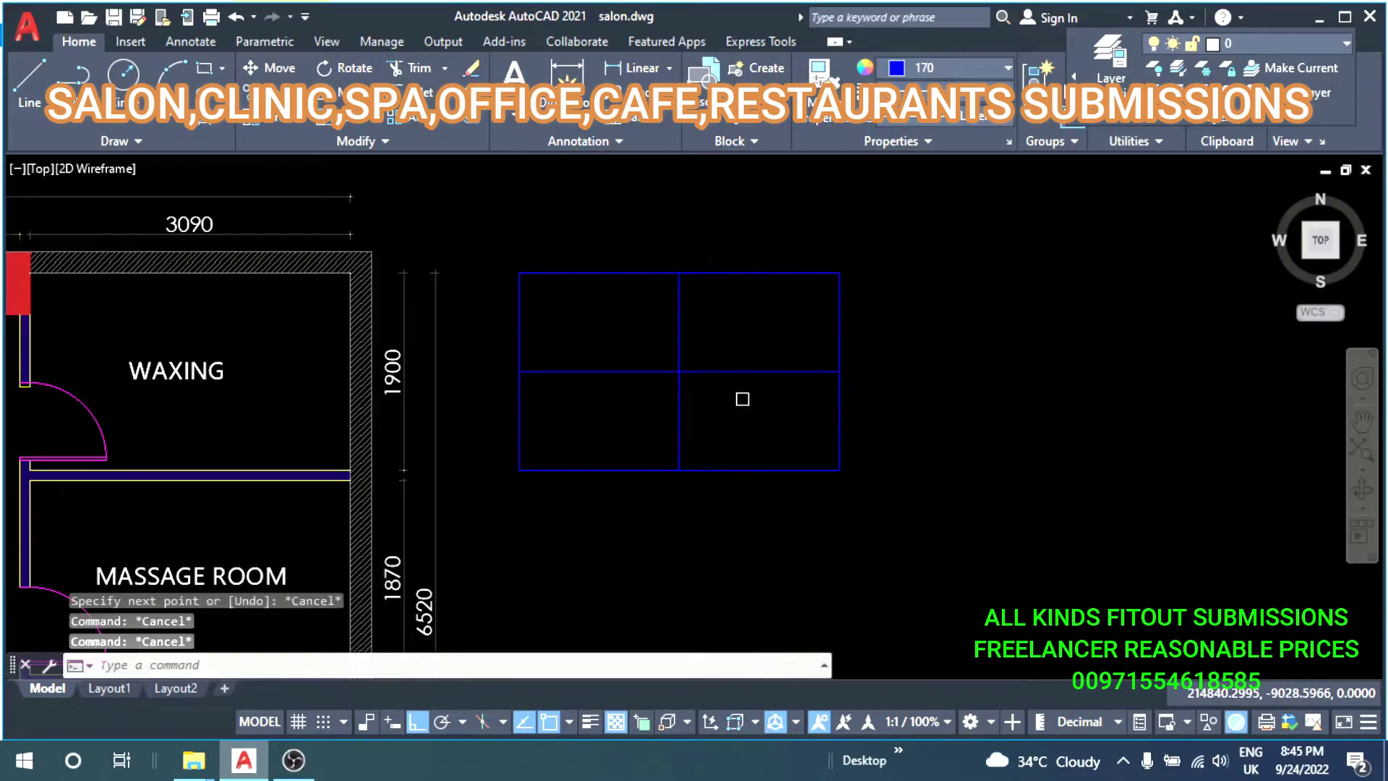
Offset the centre lines to add tile rows above and below and columns beside.
{"action": "type", "text": "o"}
{"action": "key", "text": "Return"}
{"action": "key", "text": "Return"}
{"action": "left_click", "coordinate": [748, 372]}
{"action": "left_click", "coordinate": [759, 344]}
{"action": "left_click", "coordinate": [766, 372]}
{"action": "left_click", "coordinate": [771, 412]}
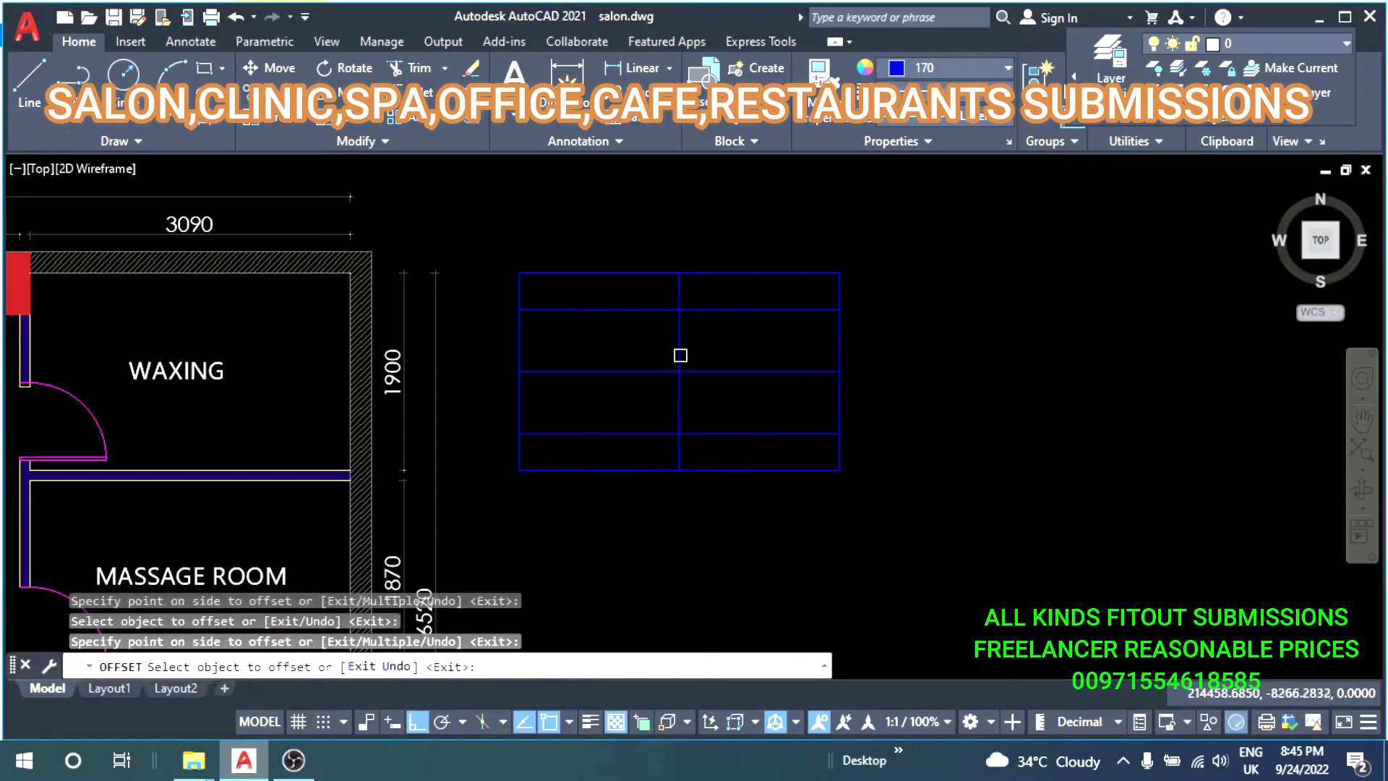
{"action": "left_click", "coordinate": [678, 341]}
{"action": "left_click", "coordinate": [588, 341]}
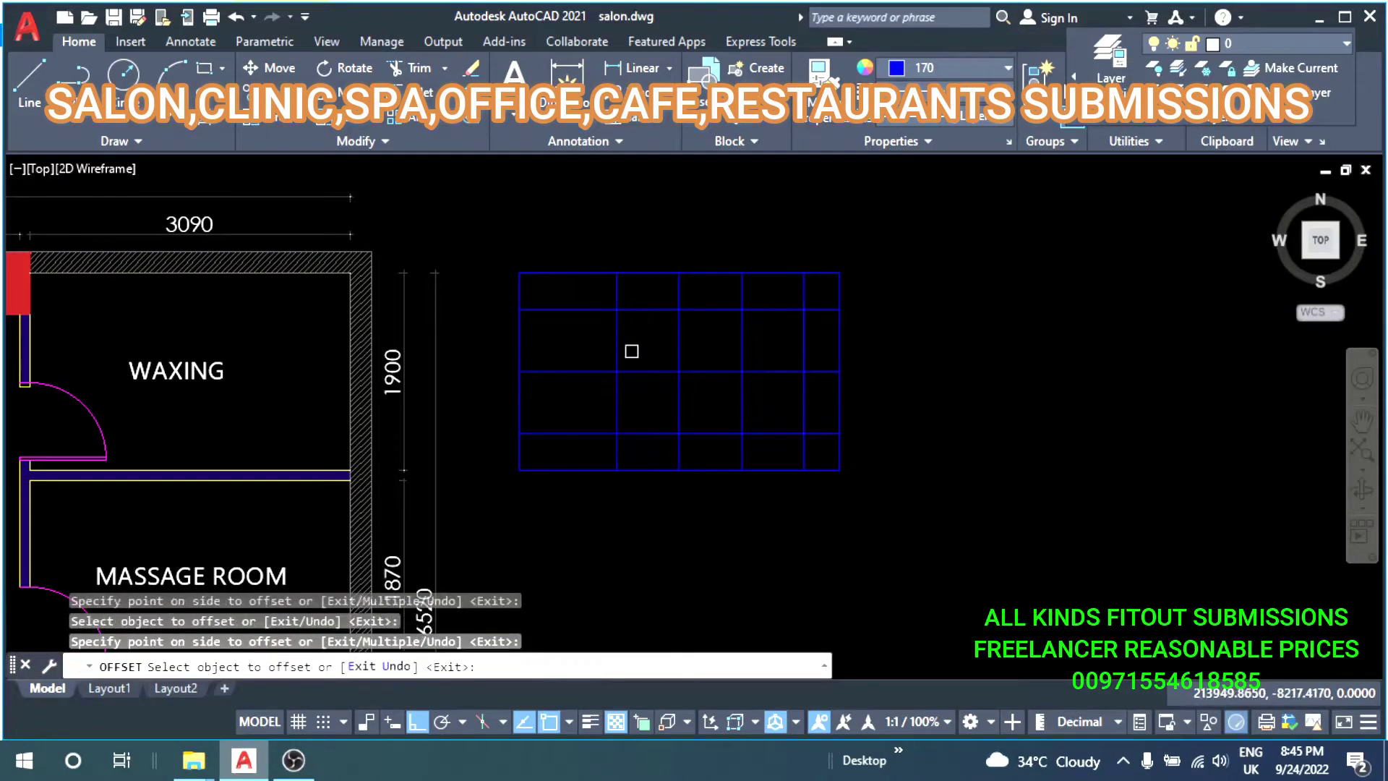
{"action": "left_click", "coordinate": [520, 349]}
{"action": "key", "text": "Escape"}
{"action": "key", "text": "Escape"}
{"action": "left_click", "coordinate": [890, 239]}
{"action": "key", "text": "Escape"}
Match the yellow tile properties onto the new Waxing grid with MA.
{"action": "scroll", "coordinate": [722, 404], "scroll_direction": "down", "scroll_amount": 3}
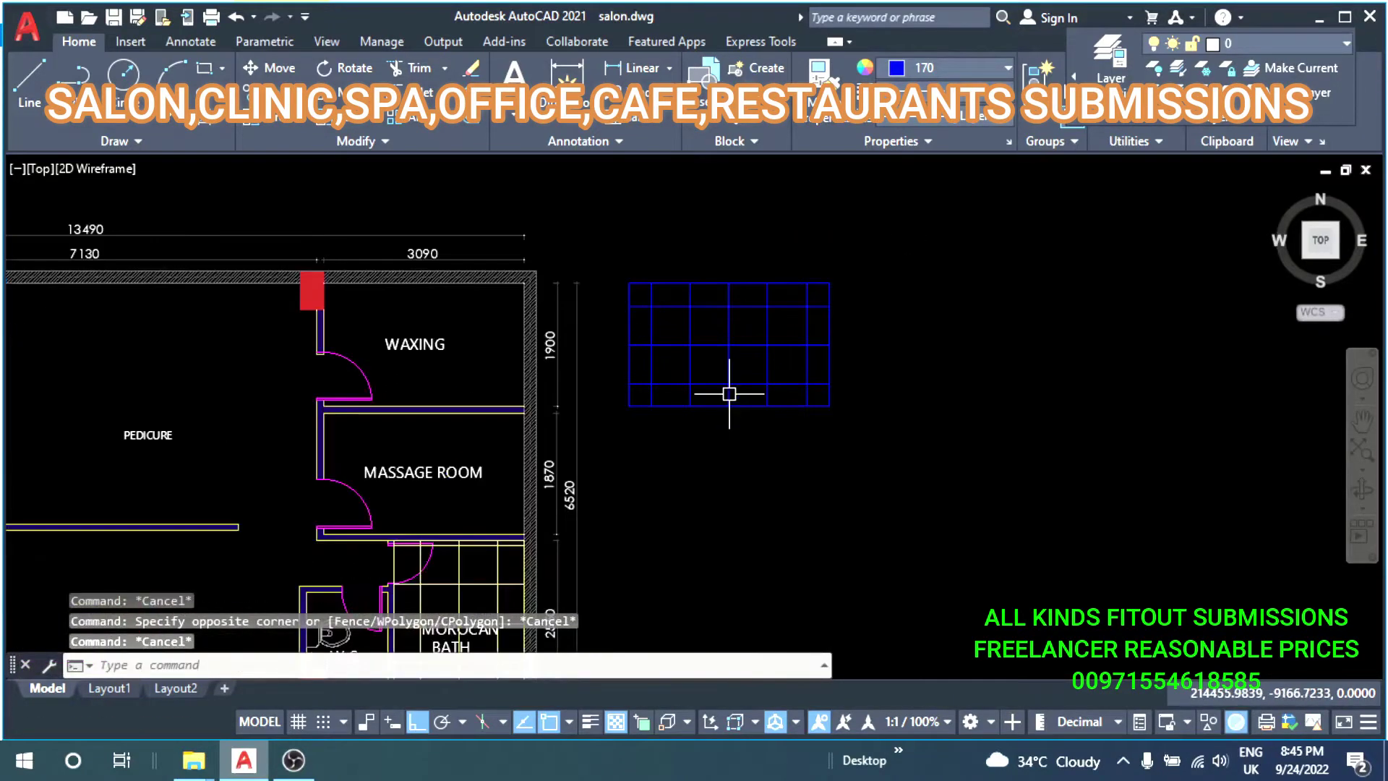
{"action": "scroll", "coordinate": [706, 443], "scroll_direction": "up", "scroll_amount": 2}
{"action": "type", "text": "ma"}
{"action": "key", "text": "Return"}
{"action": "scroll", "coordinate": [706, 445], "scroll_direction": "down", "scroll_amount": 5}
{"action": "scroll", "coordinate": [611, 457], "scroll_direction": "up", "scroll_amount": 5}
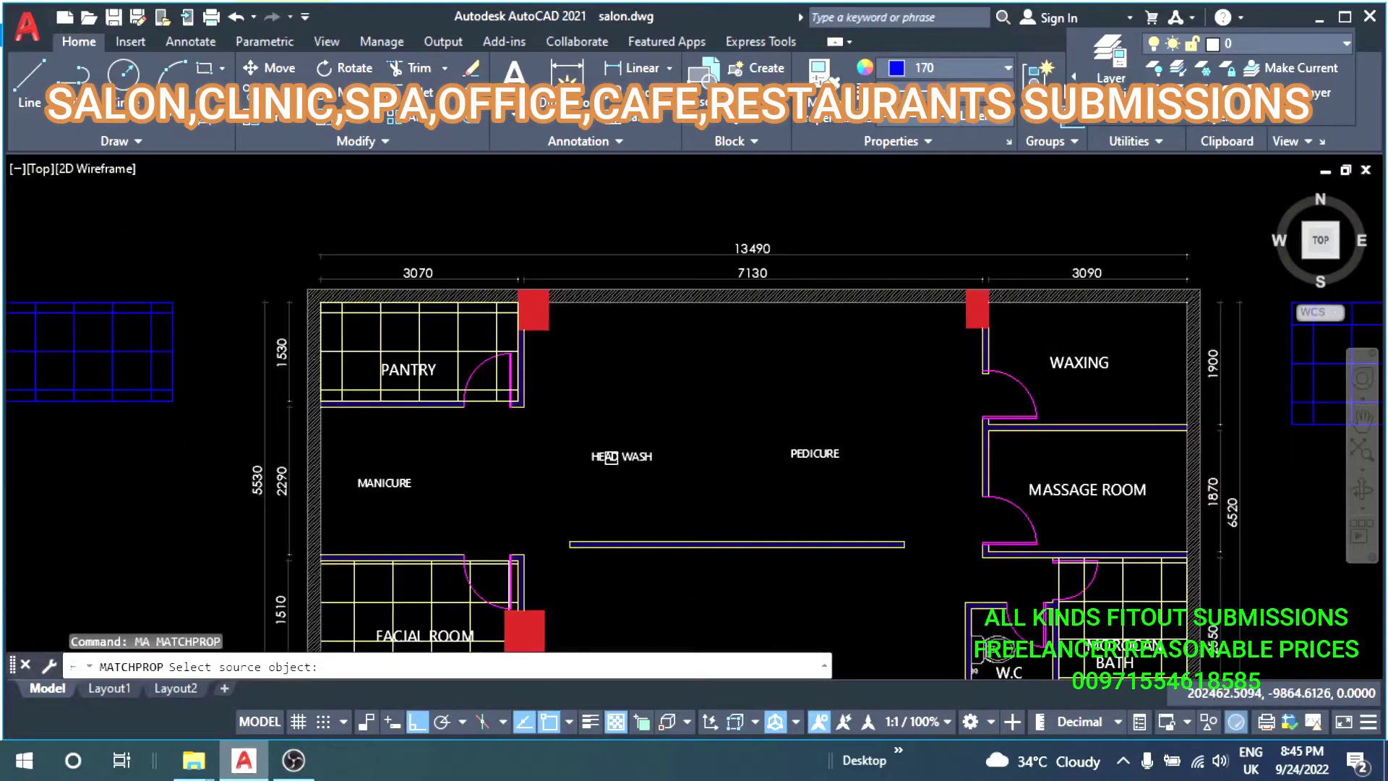
{"action": "left_click", "coordinate": [456, 343]}
{"action": "scroll", "coordinate": [456, 343], "scroll_direction": "down", "scroll_amount": 3}
{"action": "left_click", "coordinate": [898, 295]}
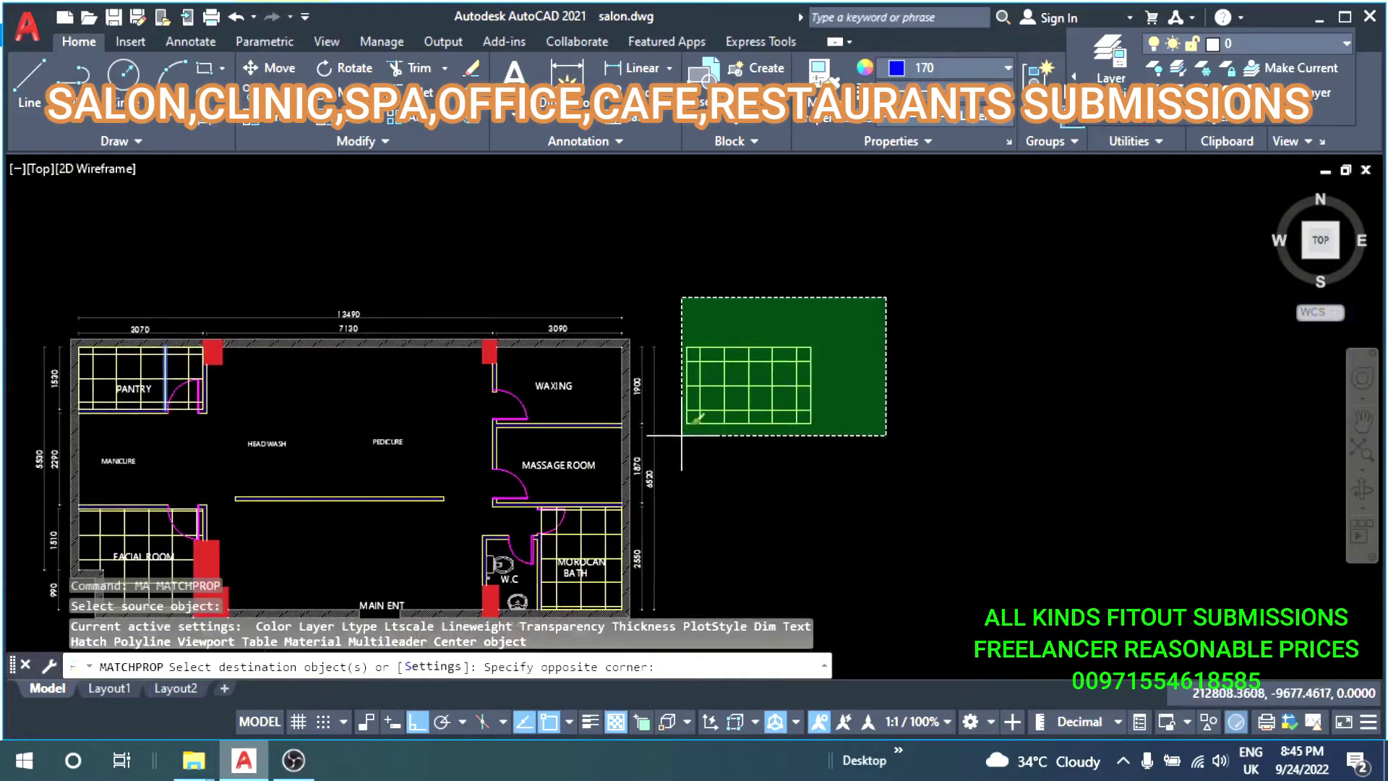
{"action": "left_click", "coordinate": [648, 473]}
{"action": "key", "text": "Escape"}
Move the yellow grid from its corner back into the Waxing room.
{"action": "left_click", "coordinate": [848, 315]}
{"action": "left_click", "coordinate": [640, 501]}
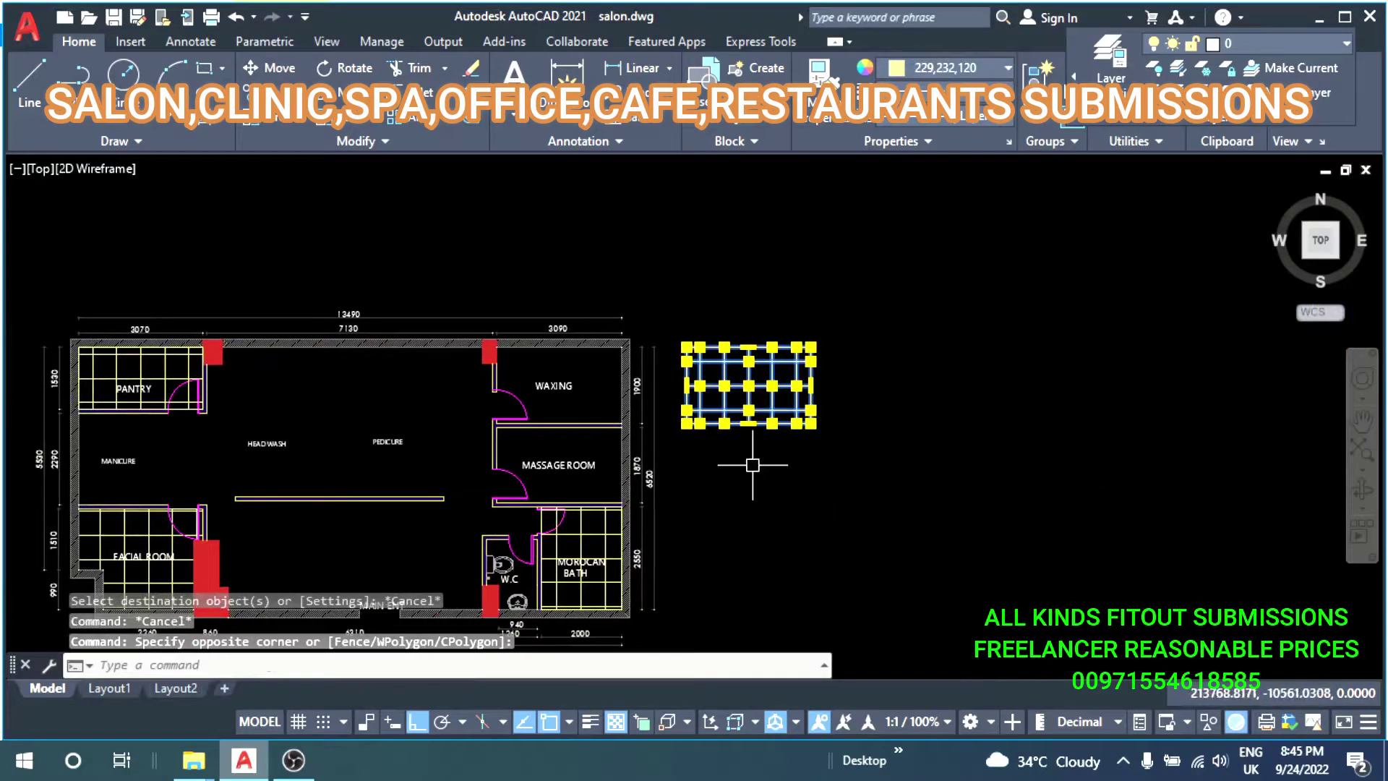
{"action": "type", "text": "m"}
{"action": "key", "text": "Return"}
{"action": "scroll", "coordinate": [815, 312], "scroll_direction": "up", "scroll_amount": 5}
{"action": "left_click", "coordinate": [799, 442]}
{"action": "scroll", "coordinate": [803, 303], "scroll_direction": "down", "scroll_amount": 3}
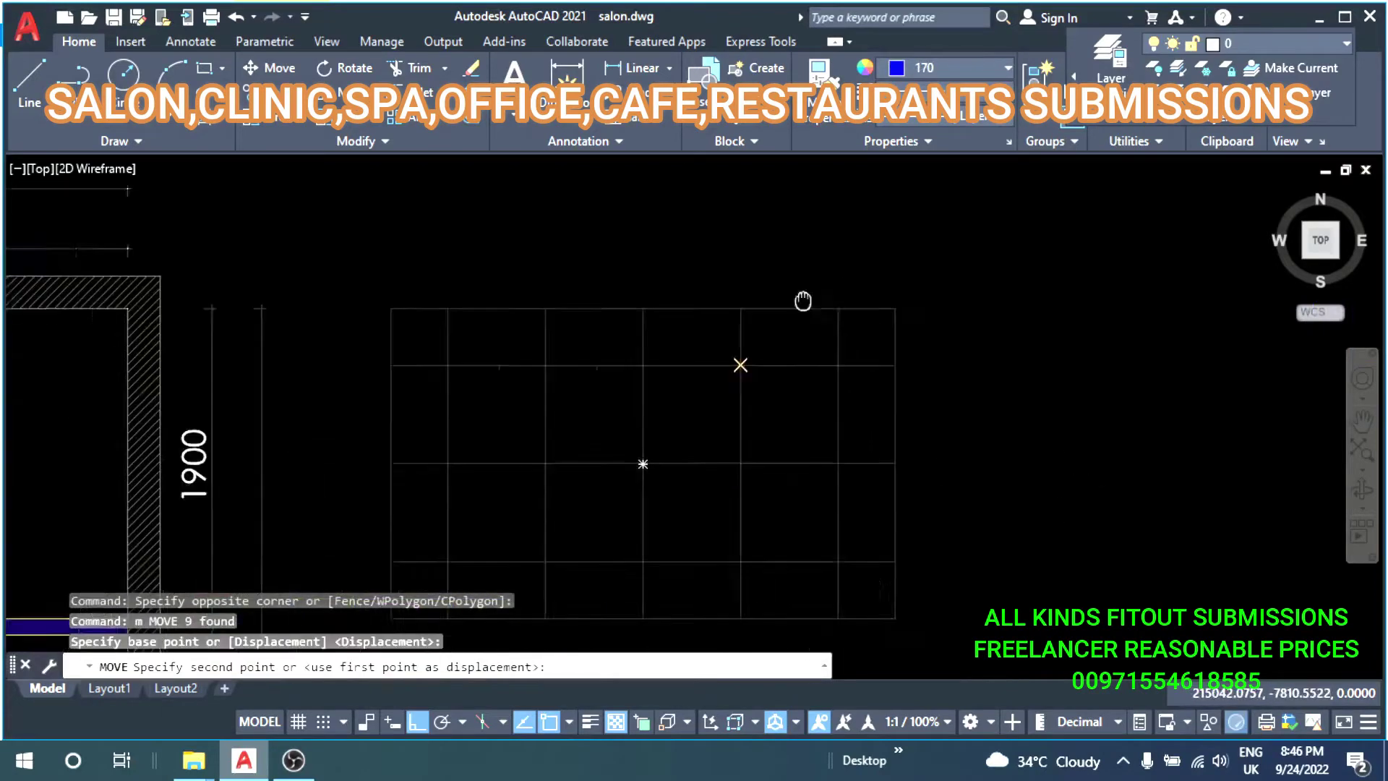
{"action": "scroll", "coordinate": [614, 477], "scroll_direction": "up", "scroll_amount": 3}
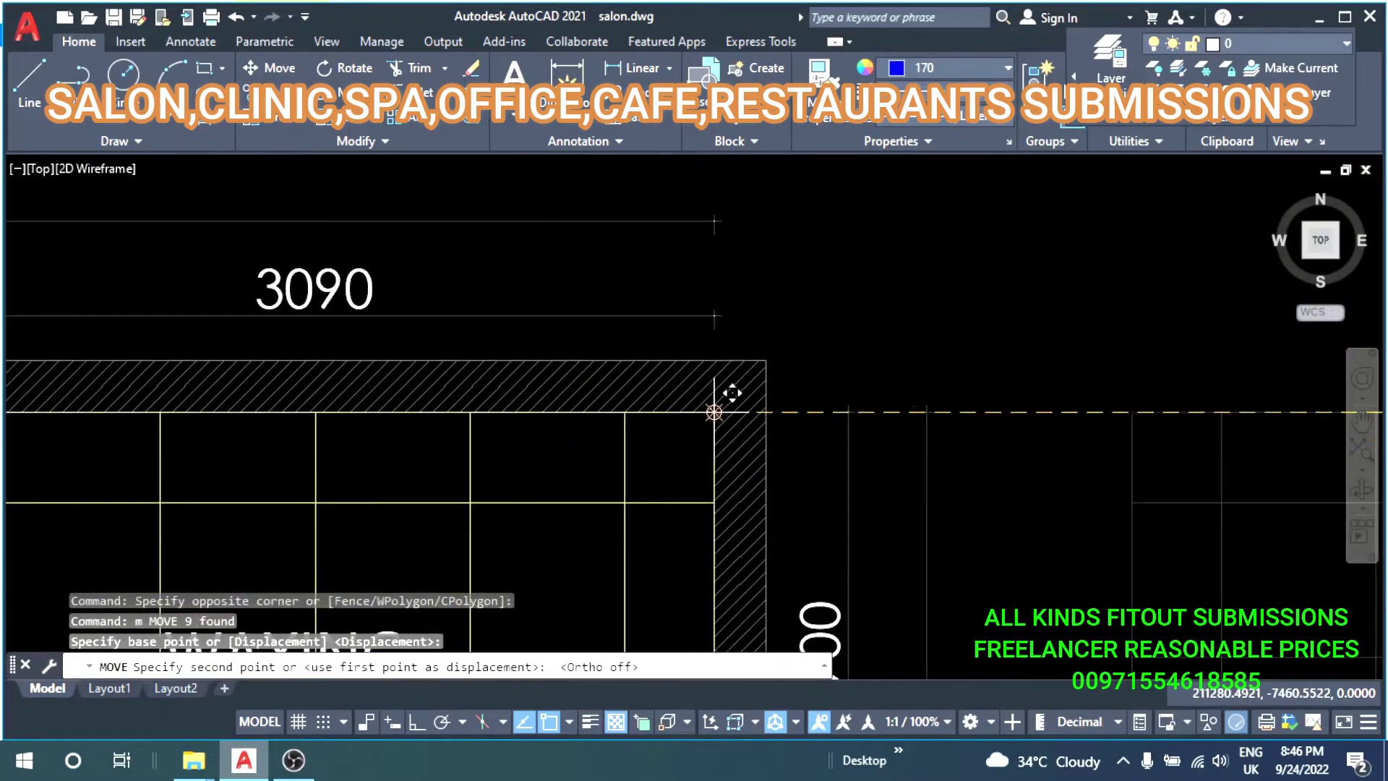
{"action": "key", "text": "Escape"}
{"action": "key", "text": "Escape"}
{"action": "scroll", "coordinate": [615, 476], "scroll_direction": "down", "scroll_amount": 5}
{"action": "scroll", "coordinate": [635, 511], "scroll_direction": "up", "scroll_amount": 4}
{"action": "middle_click_drag", "start_coordinate": [547, 434], "coordinate": [668, 390]}
{"action": "type", "text": "rec"}
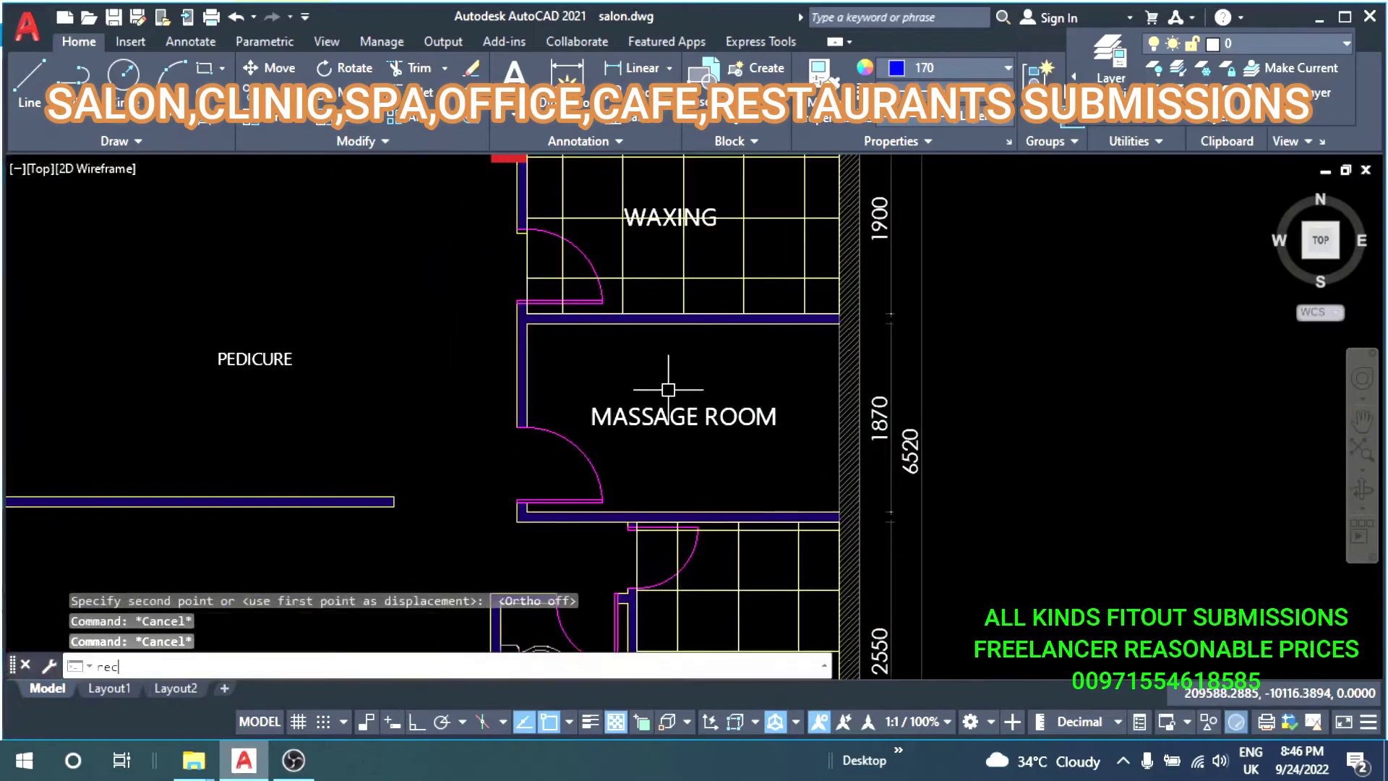
Draw a rectangle spanning the Massage Room floor corner to corner.
{"action": "key", "text": "Return"}
{"action": "scroll", "coordinate": [548, 346], "scroll_direction": "up", "scroll_amount": 3}
{"action": "left_click", "coordinate": [462, 250]}
{"action": "scroll", "coordinate": [462, 250], "scroll_direction": "down", "scroll_amount": 3}
{"action": "middle_click_drag", "start_coordinate": [570, 314], "coordinate": [511, 248]}
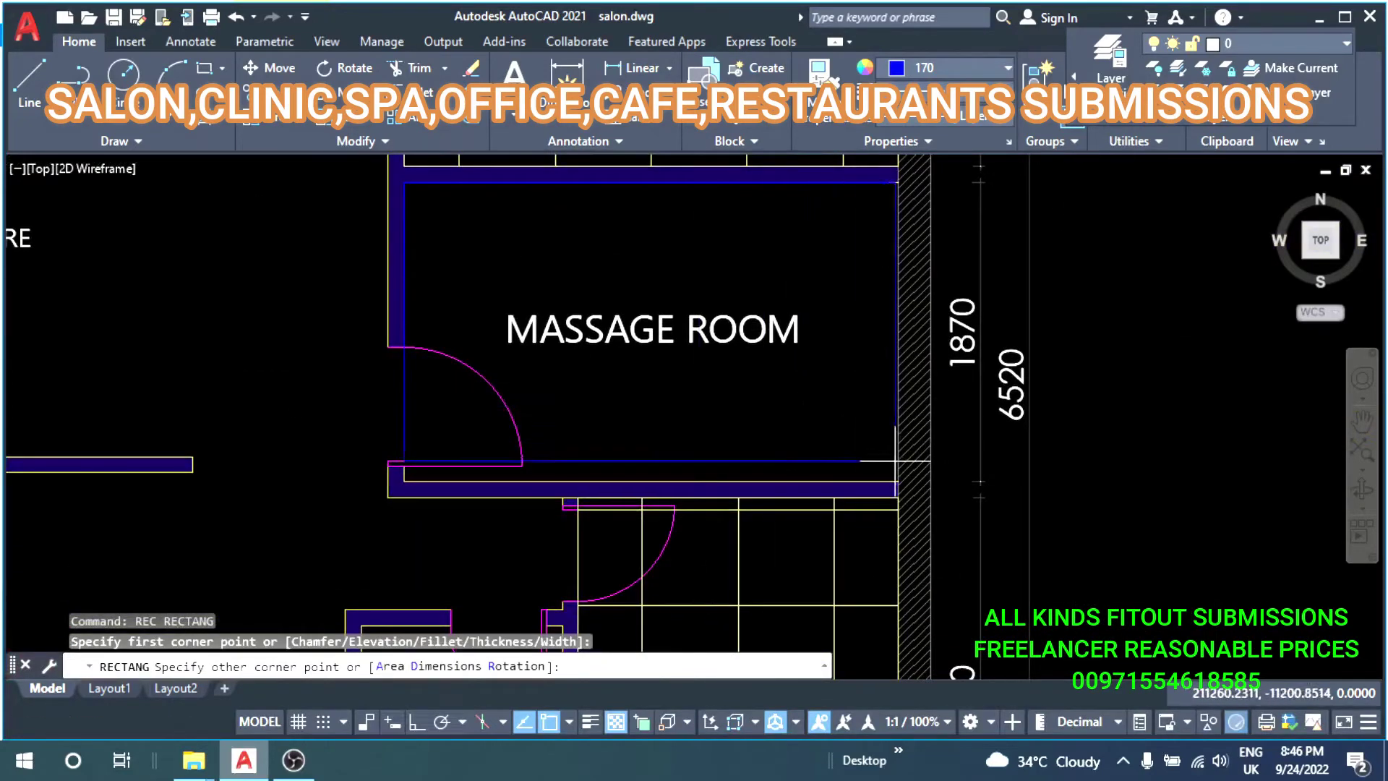
{"action": "left_click", "coordinate": [898, 480]}
{"action": "scroll", "coordinate": [632, 434], "scroll_direction": "down", "scroll_amount": 2}
Move the Massage Room rectangle into empty space right of the plan.
{"action": "type", "text": "m"}
{"action": "key", "text": "Return"}
{"action": "left_click", "coordinate": [638, 403]}
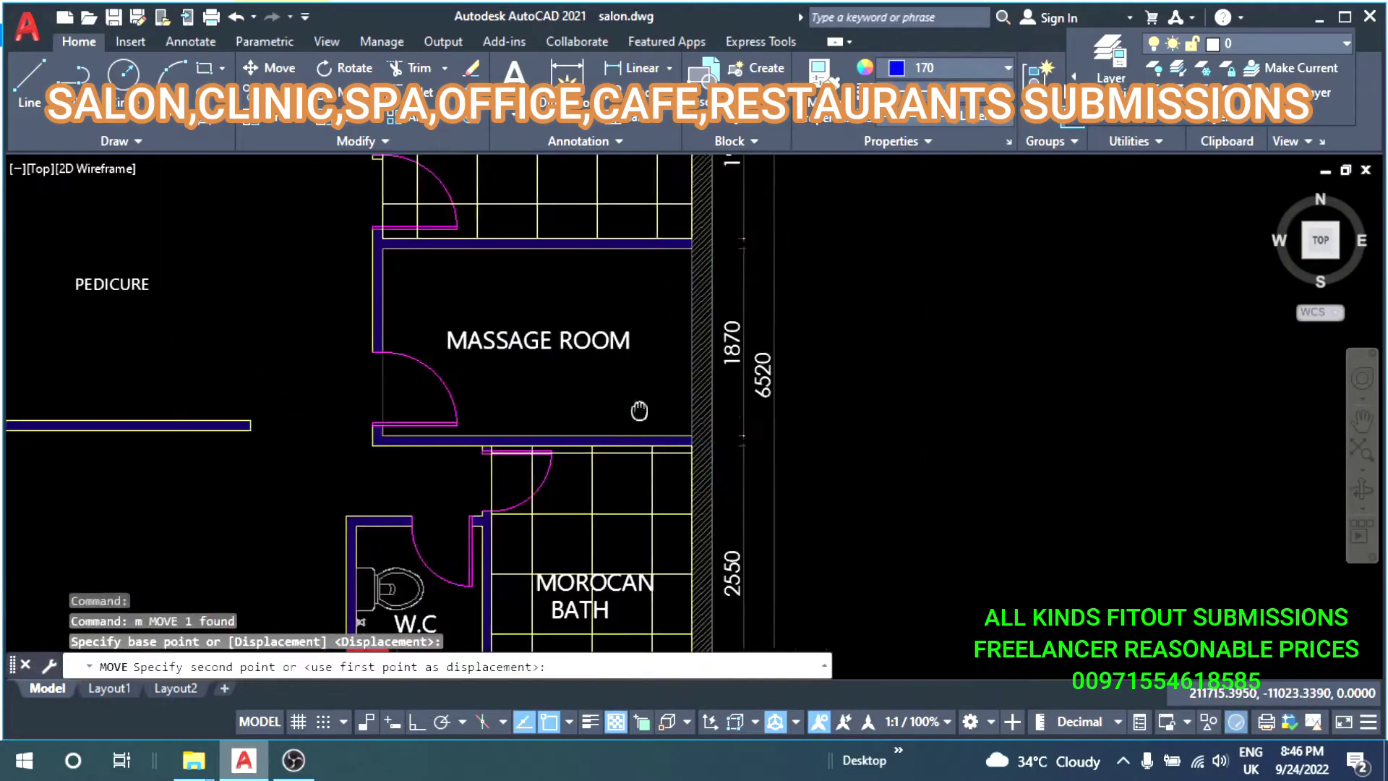
{"action": "mouse_move", "coordinate": [1148, 399]}
{"action": "middle_mouse_down"}
{"action": "mouse_move", "coordinate": [767, 420]}
{"action": "mouse_move", "coordinate": [804, 403]}
{"action": "middle_mouse_up"}
{"action": "left_click", "coordinate": [785, 406]}
Draw horizontal and vertical centre lines across the rectangle.
{"action": "type", "text": "l"}
{"action": "key", "text": "Return"}
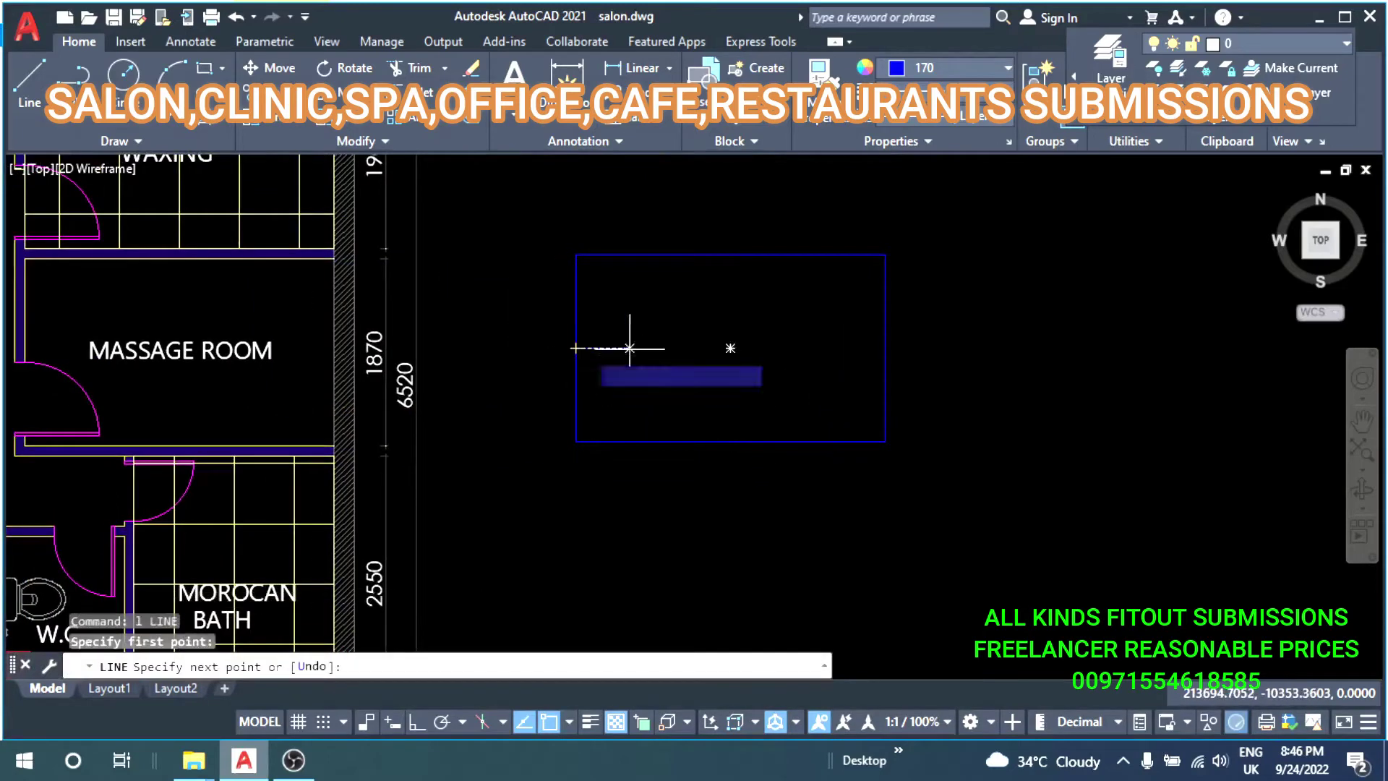
{"action": "left_click", "coordinate": [895, 347]}
{"action": "key", "text": "Return"}
{"action": "key", "text": "Return"}
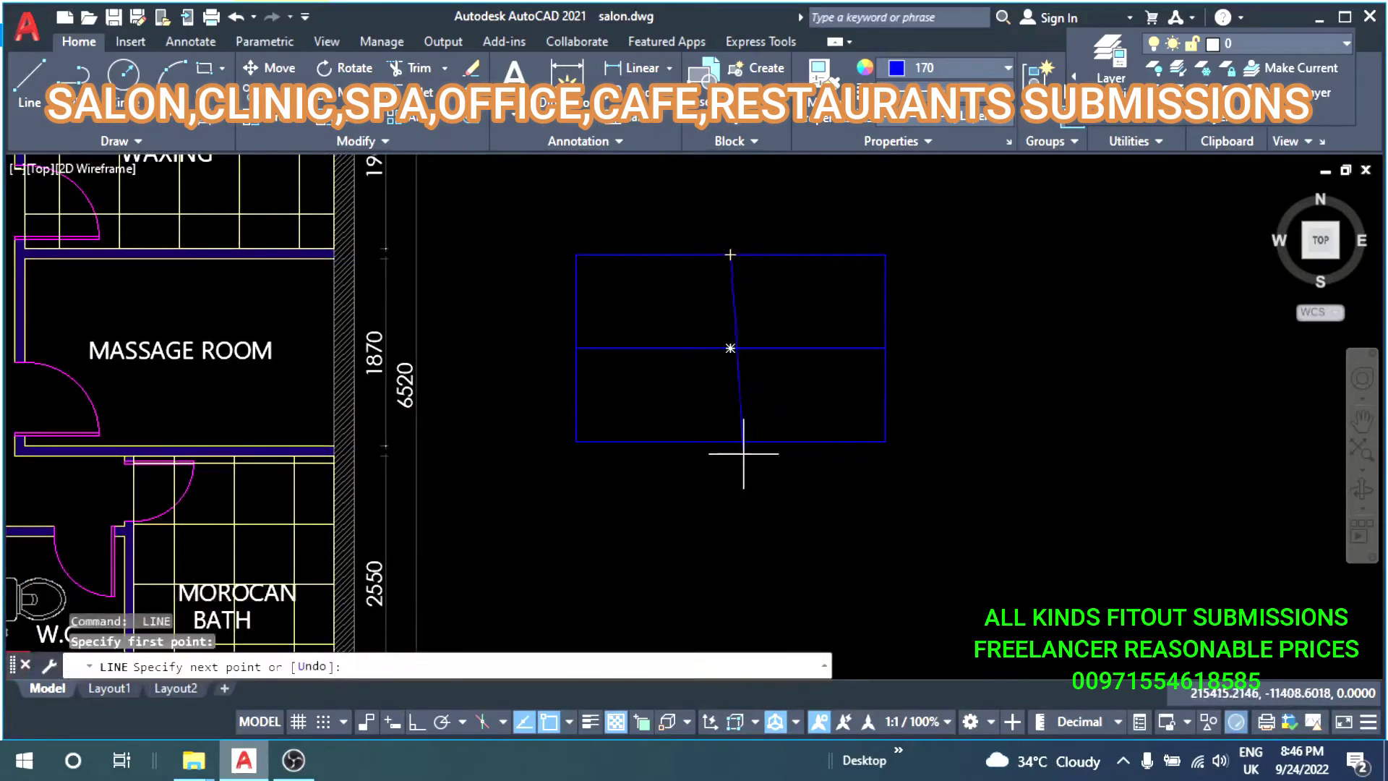
{"action": "left_click", "coordinate": [743, 441]}
{"action": "key", "text": "Escape"}
{"action": "key", "text": "Return"}
{"action": "key", "text": "Return"}
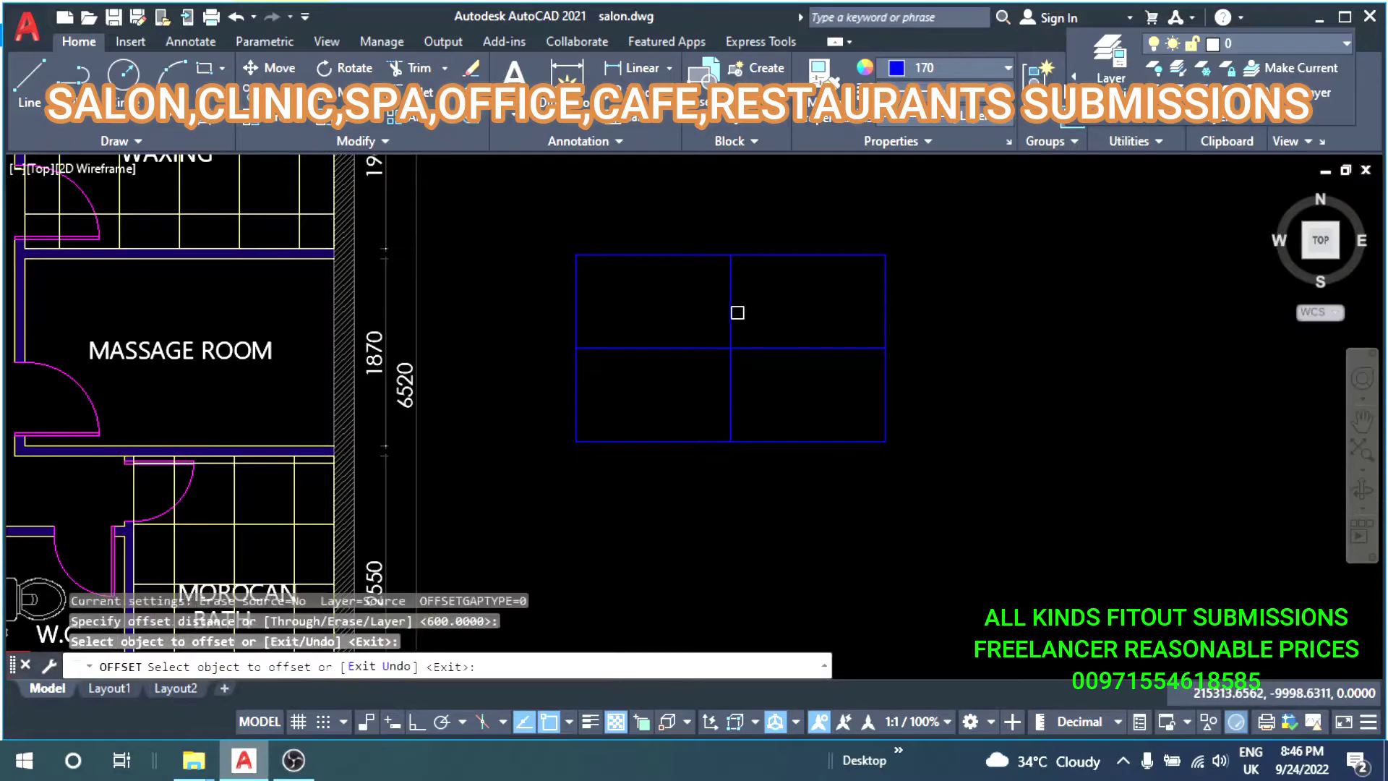
Offset extra tile lines to fill out the grid.
{"action": "left_click", "coordinate": [730, 320]}
{"action": "left_click", "coordinate": [656, 319]}
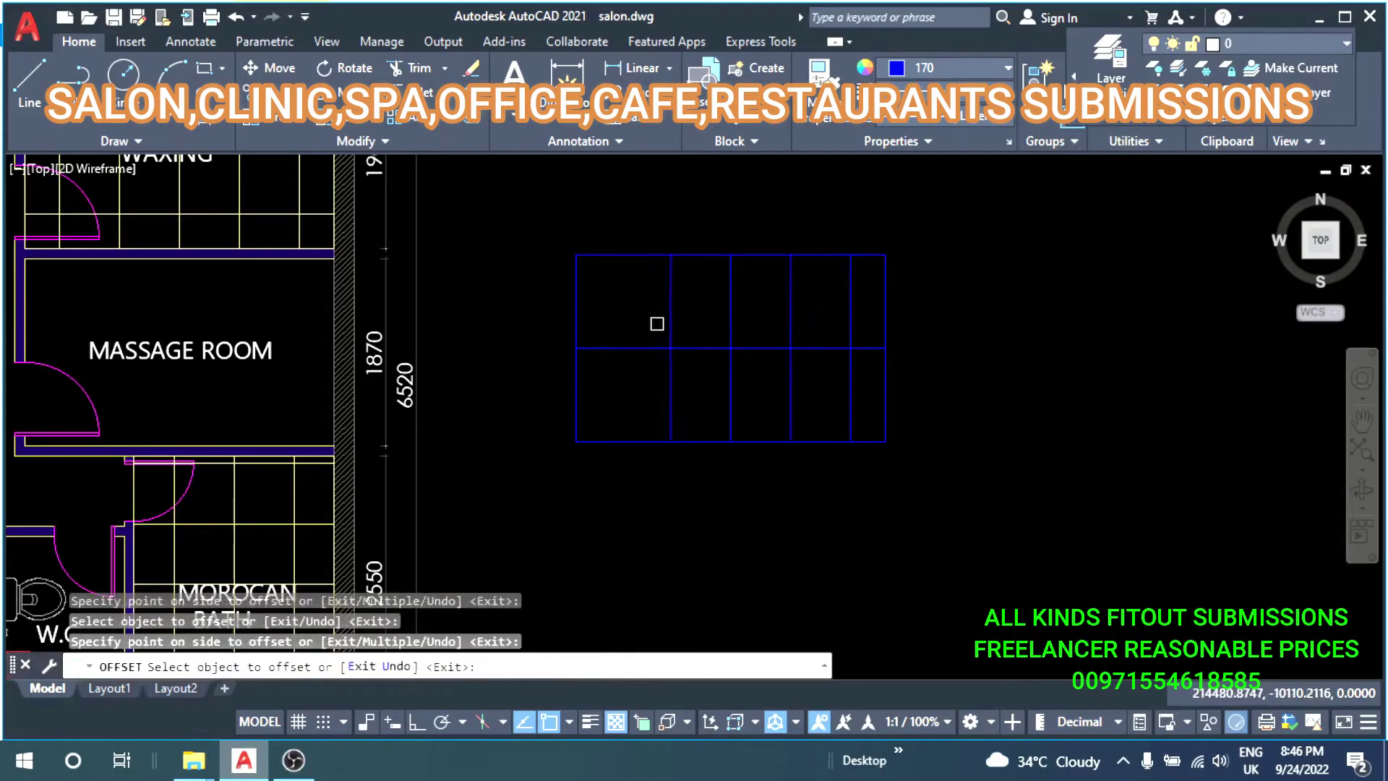
{"action": "left_click", "coordinate": [628, 319]}
{"action": "left_click", "coordinate": [705, 348]}
{"action": "left_click", "coordinate": [707, 304]}
{"action": "key", "text": "Escape"}
{"action": "key", "text": "Escape"}
{"action": "key", "text": "Escape"}
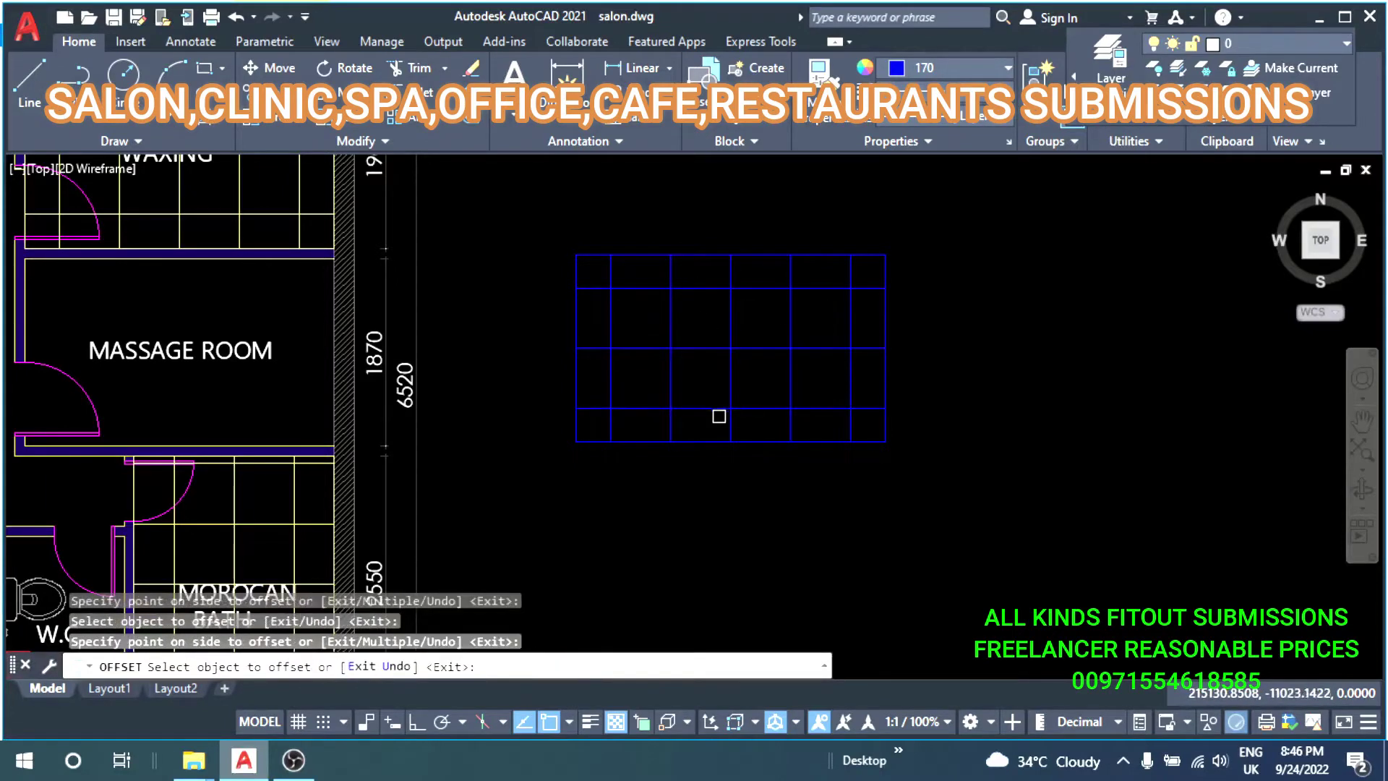
{"action": "middle_click_drag", "start_coordinate": [631, 404], "coordinate": [753, 428]}
Match a yellow tile line's properties onto the whole blue grid.
{"action": "type", "text": "a"}
{"action": "key", "text": "Return"}
{"action": "left_click", "coordinate": [408, 238]}
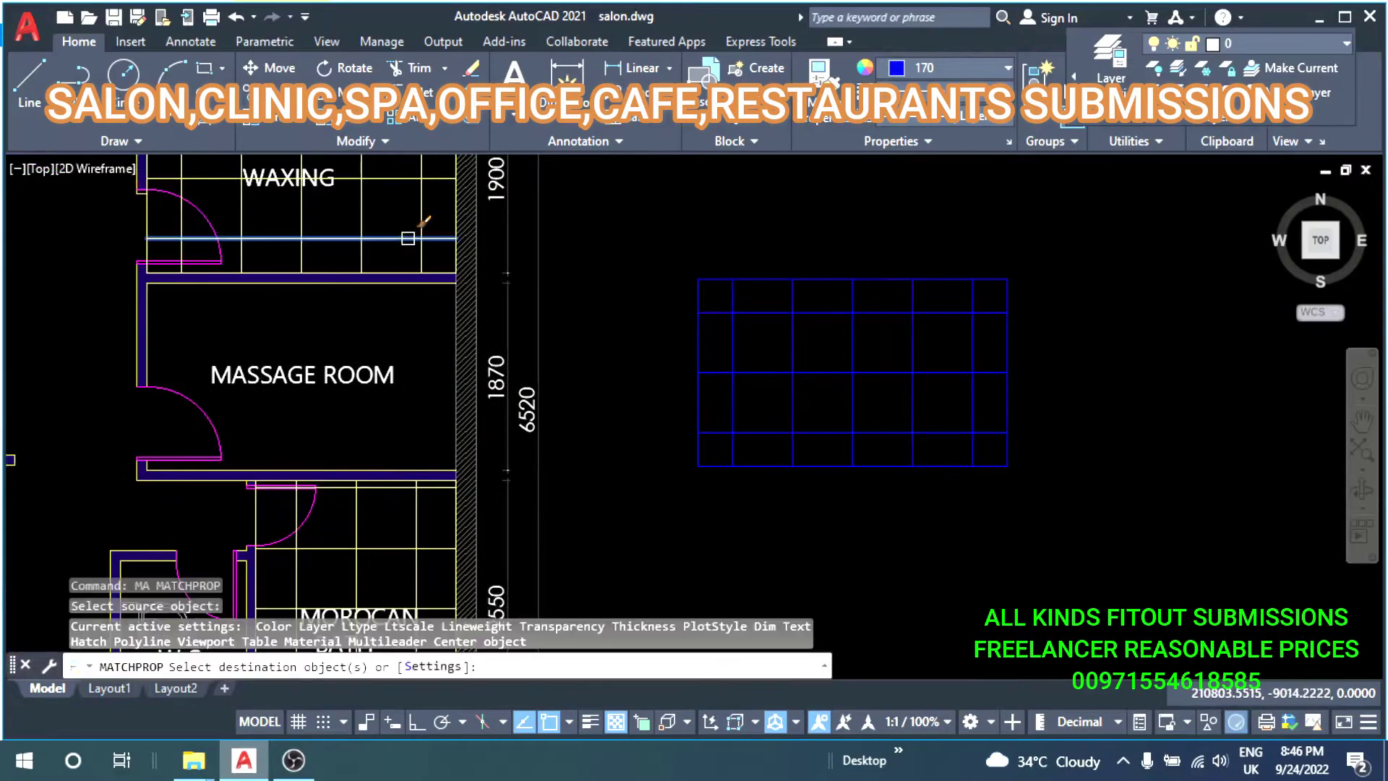
{"action": "left_click", "coordinate": [1001, 456]}
{"action": "scroll", "coordinate": [906, 401], "scroll_direction": "down", "scroll_amount": 4}
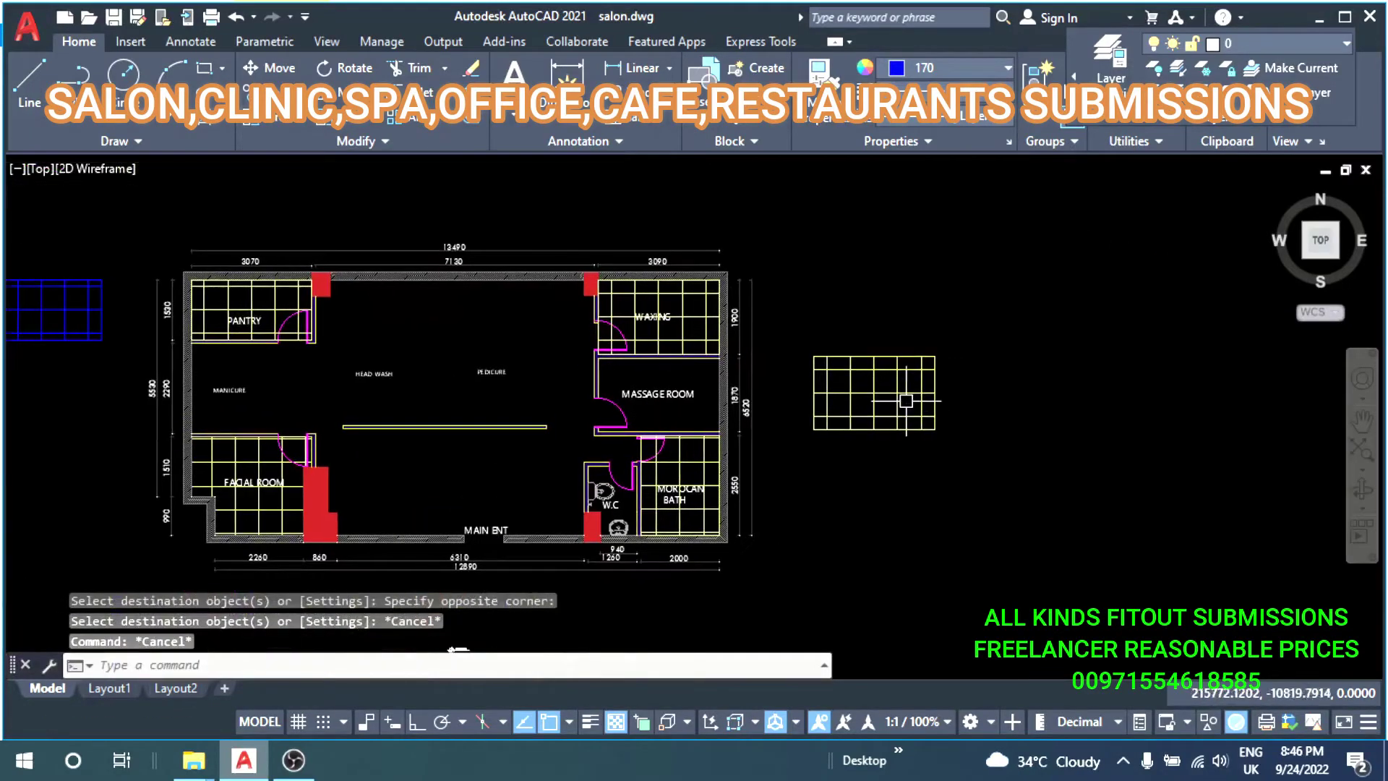
{"action": "scroll", "coordinate": [827, 391], "scroll_direction": "up", "scroll_amount": 2}
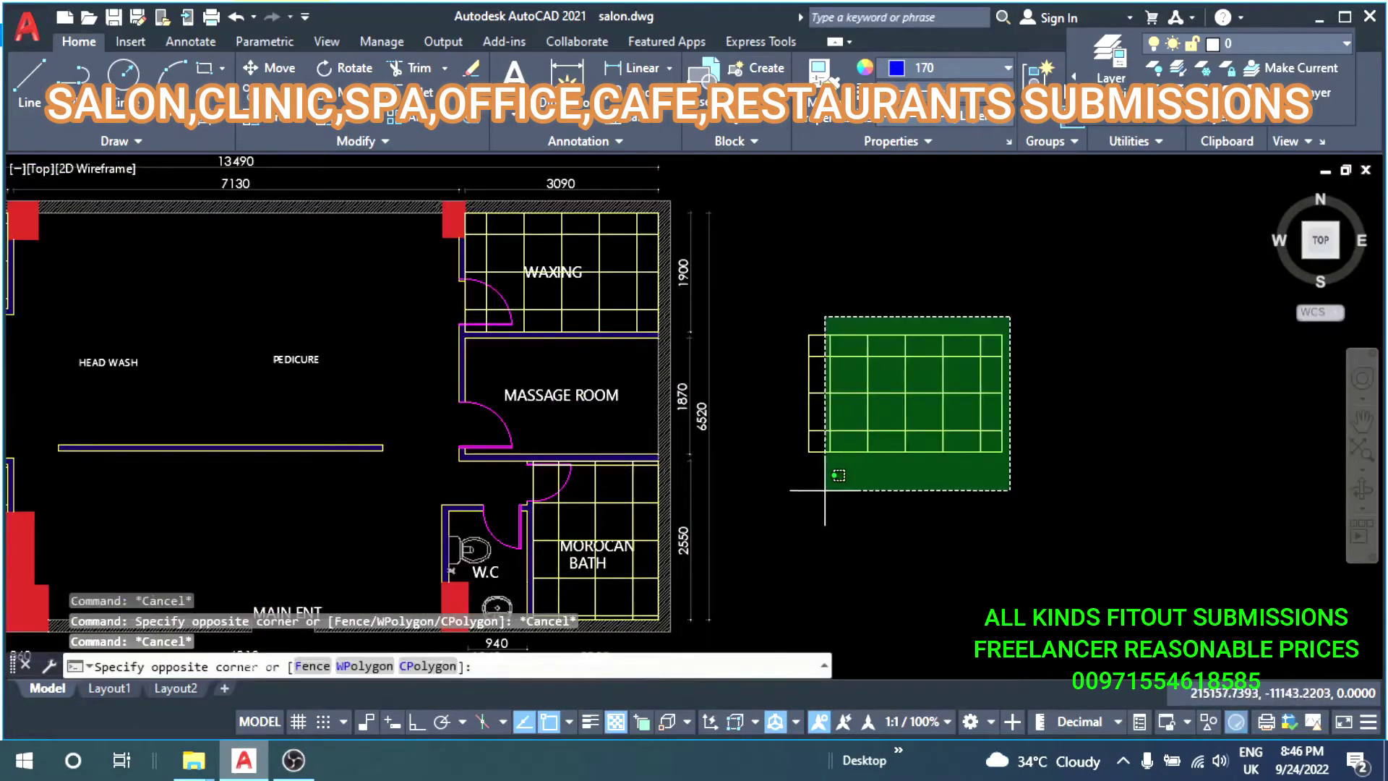
Copy the yellow grid into the Massage Room, aligned by its top-right corner.
{"action": "left_click", "coordinate": [756, 526]}
{"action": "type", "text": "co"}
{"action": "key", "text": "Return"}
{"action": "scroll", "coordinate": [1020, 325], "scroll_direction": "up", "scroll_amount": 4}
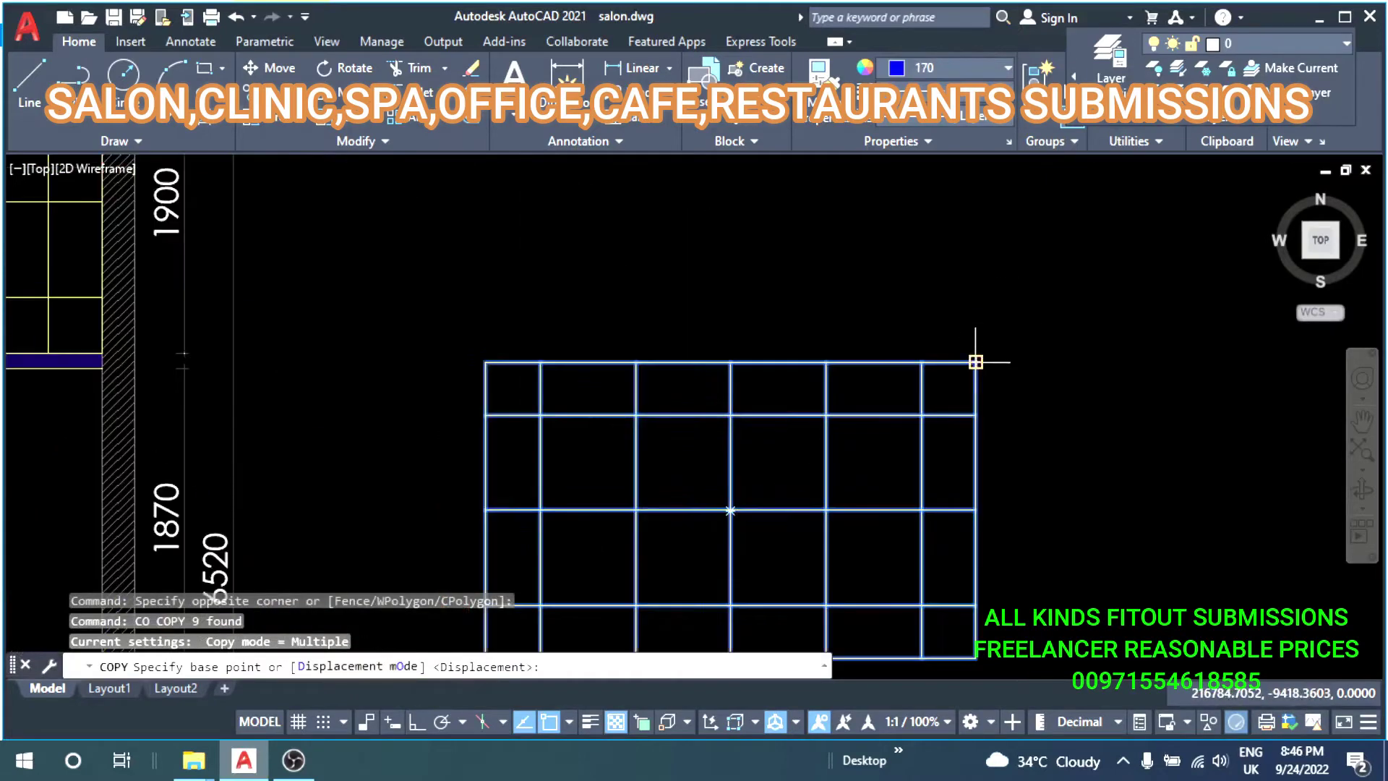
{"action": "left_click", "coordinate": [976, 360]}
{"action": "scroll", "coordinate": [781, 480], "scroll_direction": "down", "scroll_amount": 3}
{"action": "scroll", "coordinate": [783, 361], "scroll_direction": "up", "scroll_amount": 3}
{"action": "left_click", "coordinate": [782, 362]}
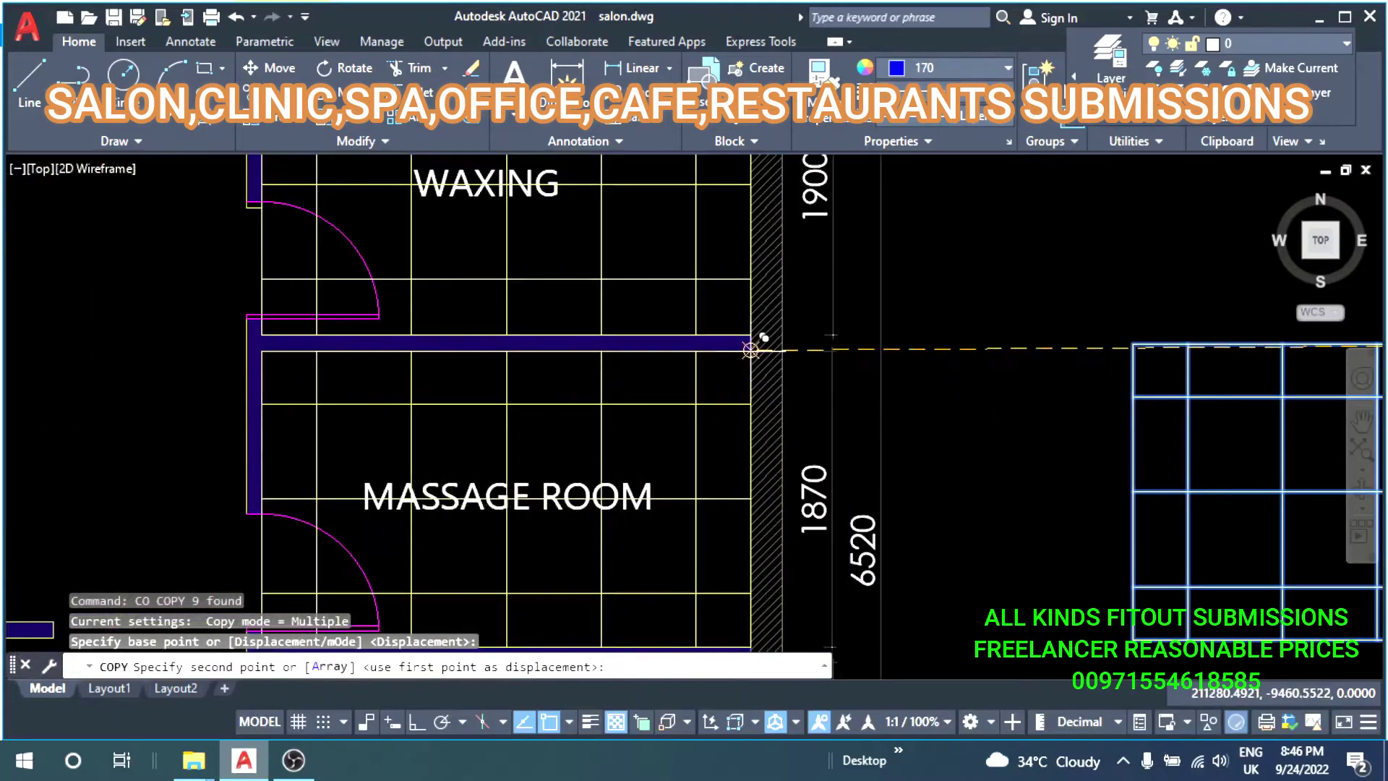
{"action": "key", "text": "Escape"}
{"action": "key", "text": "Escape"}
Select the spare grid beside the plan to delete it.
{"action": "scroll", "coordinate": [690, 342], "scroll_direction": "down", "scroll_amount": 6}
{"action": "left_click", "coordinate": [961, 286]}
{"action": "left_click", "coordinate": [796, 418]}
{"action": "key", "text": "Escape"}
{"action": "key", "text": "Escape"}
{"action": "key", "text": "Escape"}
{"action": "scroll", "coordinate": [511, 465], "scroll_direction": "up", "scroll_amount": 2}
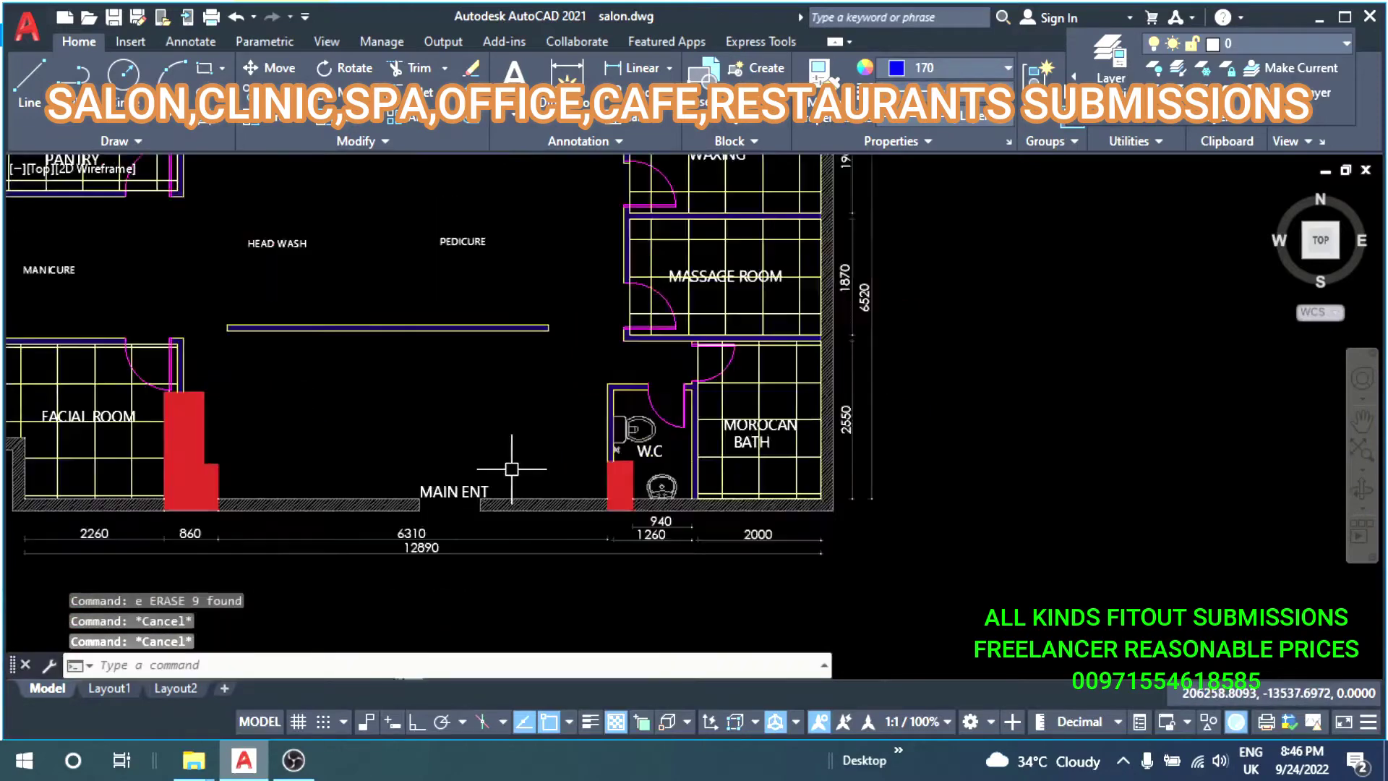
{"action": "scroll", "coordinate": [611, 416], "scroll_direction": "up", "scroll_amount": 2}
Trace a closed polyline around the W.C interior, including the corner at the red column.
{"action": "type", "text": "pl"}
{"action": "key", "text": "Return"}
{"action": "scroll", "coordinate": [604, 354], "scroll_direction": "up", "scroll_amount": 4}
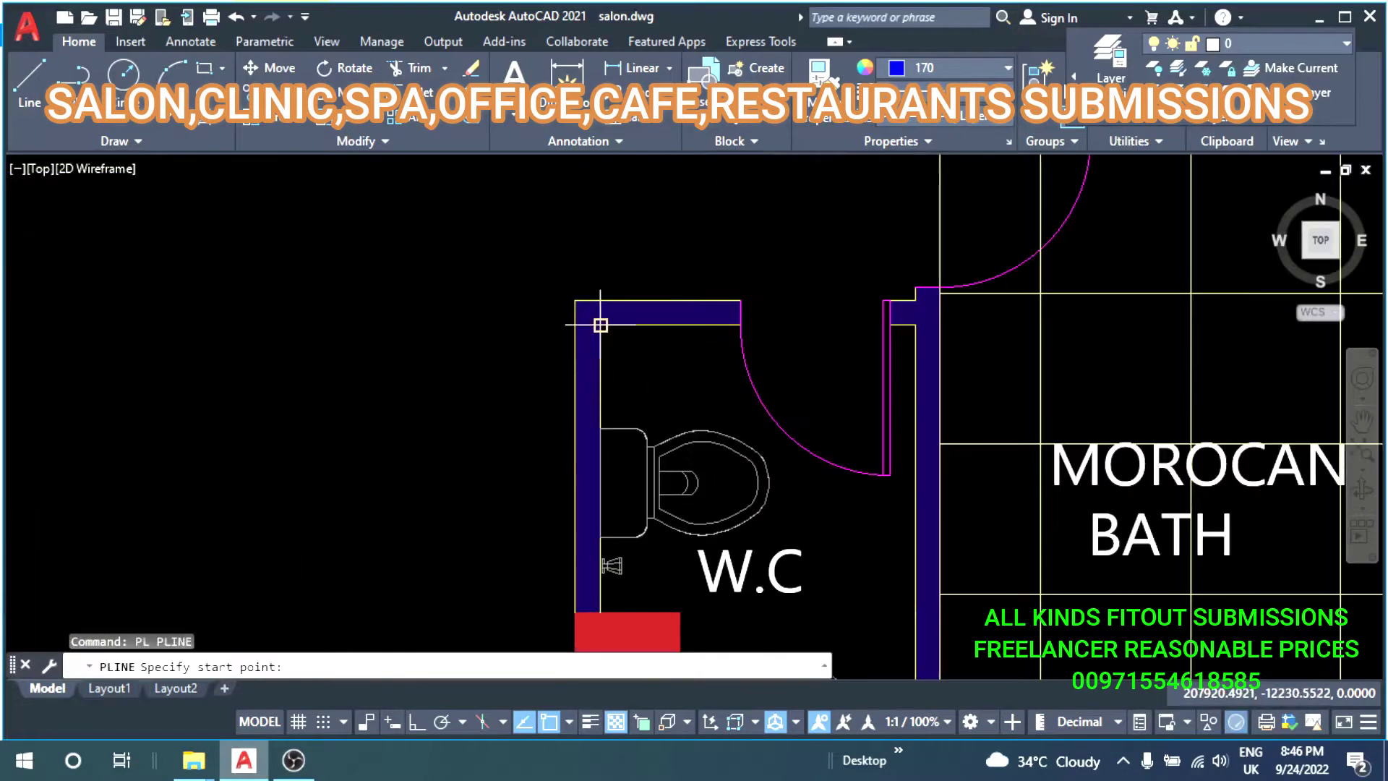
{"action": "left_click", "coordinate": [600, 325]}
{"action": "left_click", "coordinate": [915, 325]}
{"action": "scroll", "coordinate": [915, 324], "scroll_direction": "down", "scroll_amount": 3}
{"action": "scroll", "coordinate": [822, 481], "scroll_direction": "up", "scroll_amount": 4}
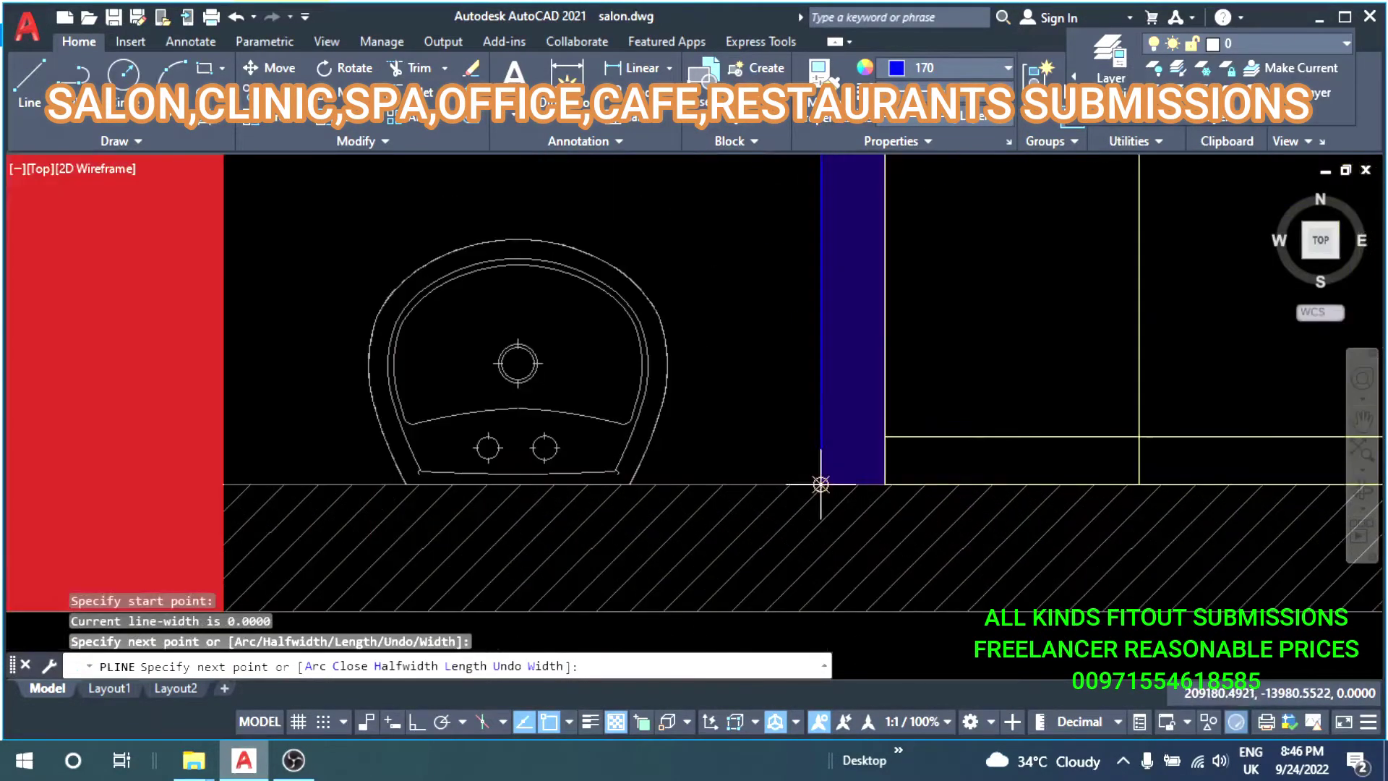
{"action": "left_click", "coordinate": [822, 481]}
{"action": "middle_click_drag", "start_coordinate": [366, 496], "coordinate": [522, 547]}
{"action": "left_click", "coordinate": [523, 547]}
{"action": "middle_click_drag", "start_coordinate": [526, 188], "coordinate": [635, 421]}
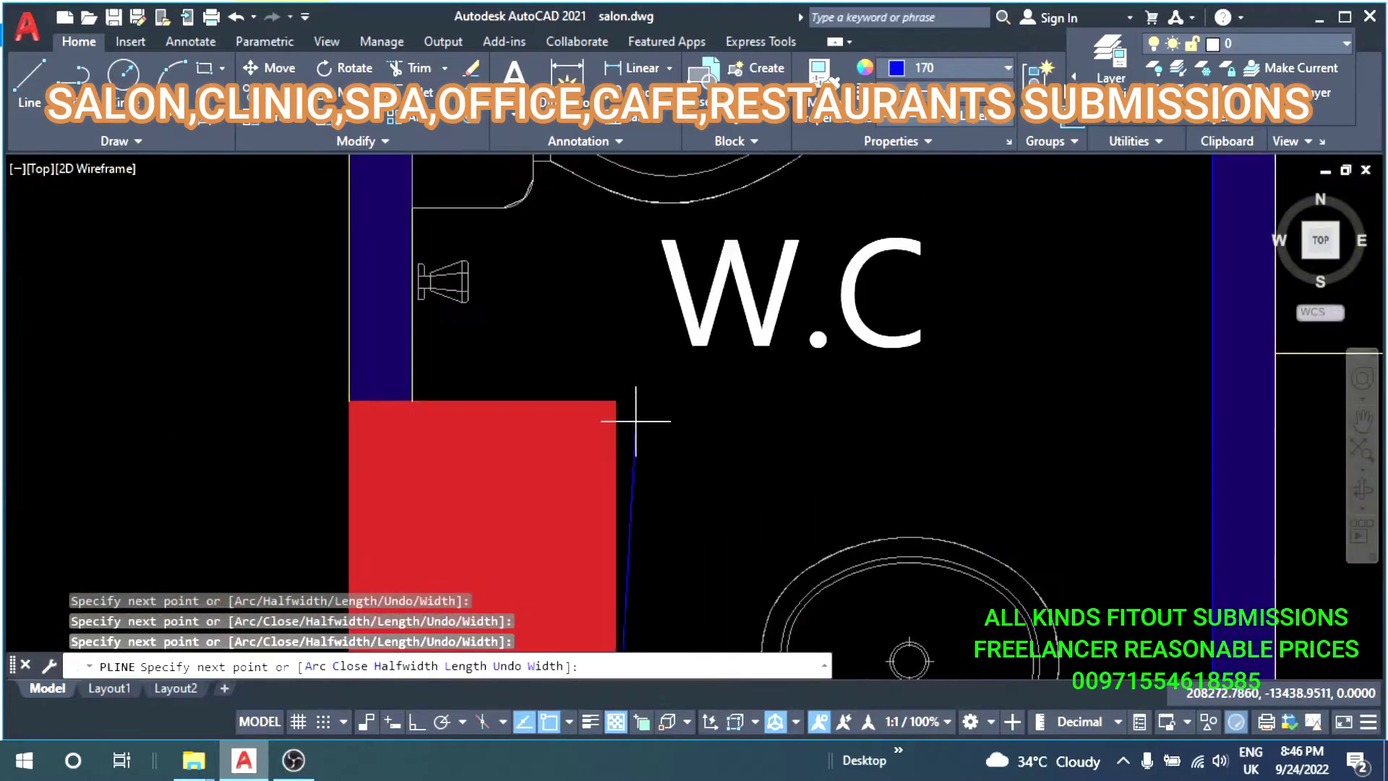
{"action": "left_click", "coordinate": [412, 399]}
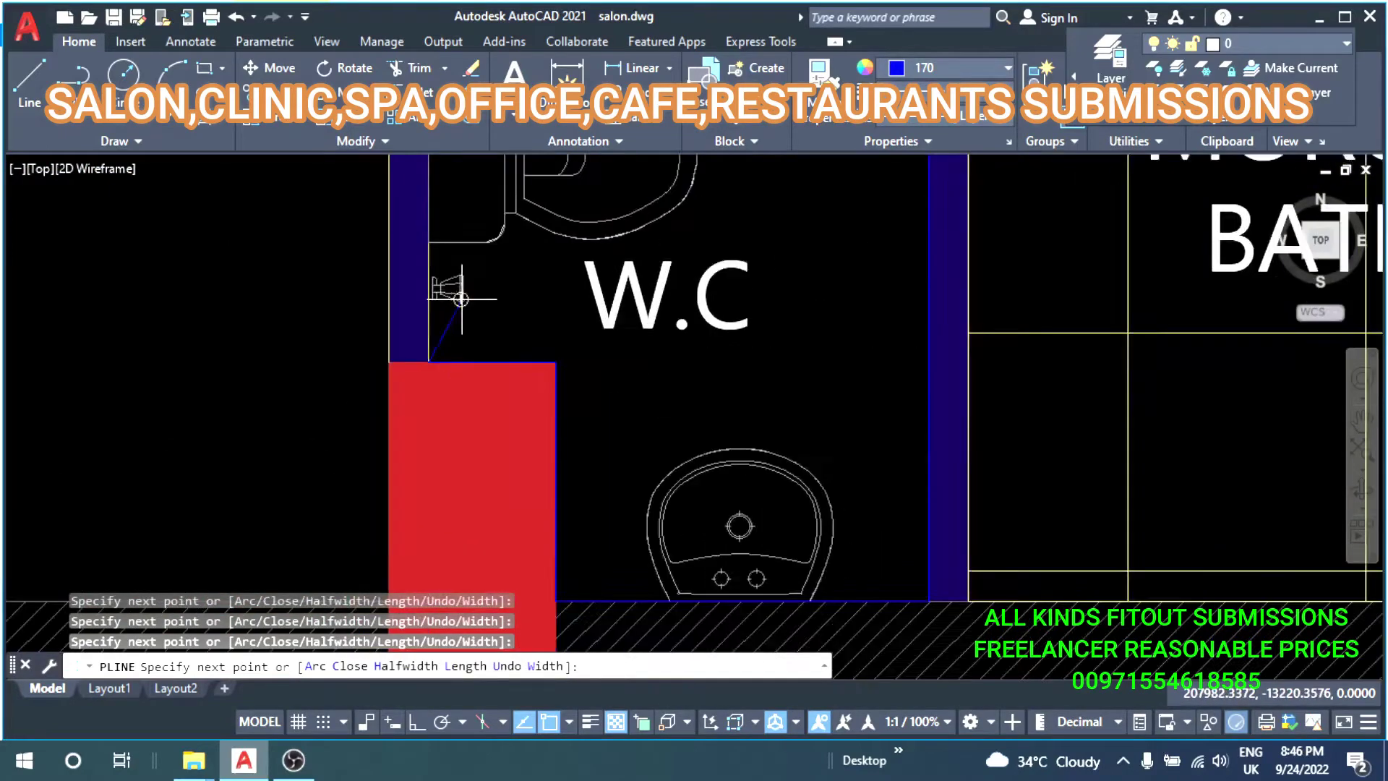
{"action": "middle_click_drag", "start_coordinate": [419, 400], "coordinate": [550, 518]}
{"action": "left_click", "coordinate": [495, 323]}
{"action": "key", "text": "Escape"}
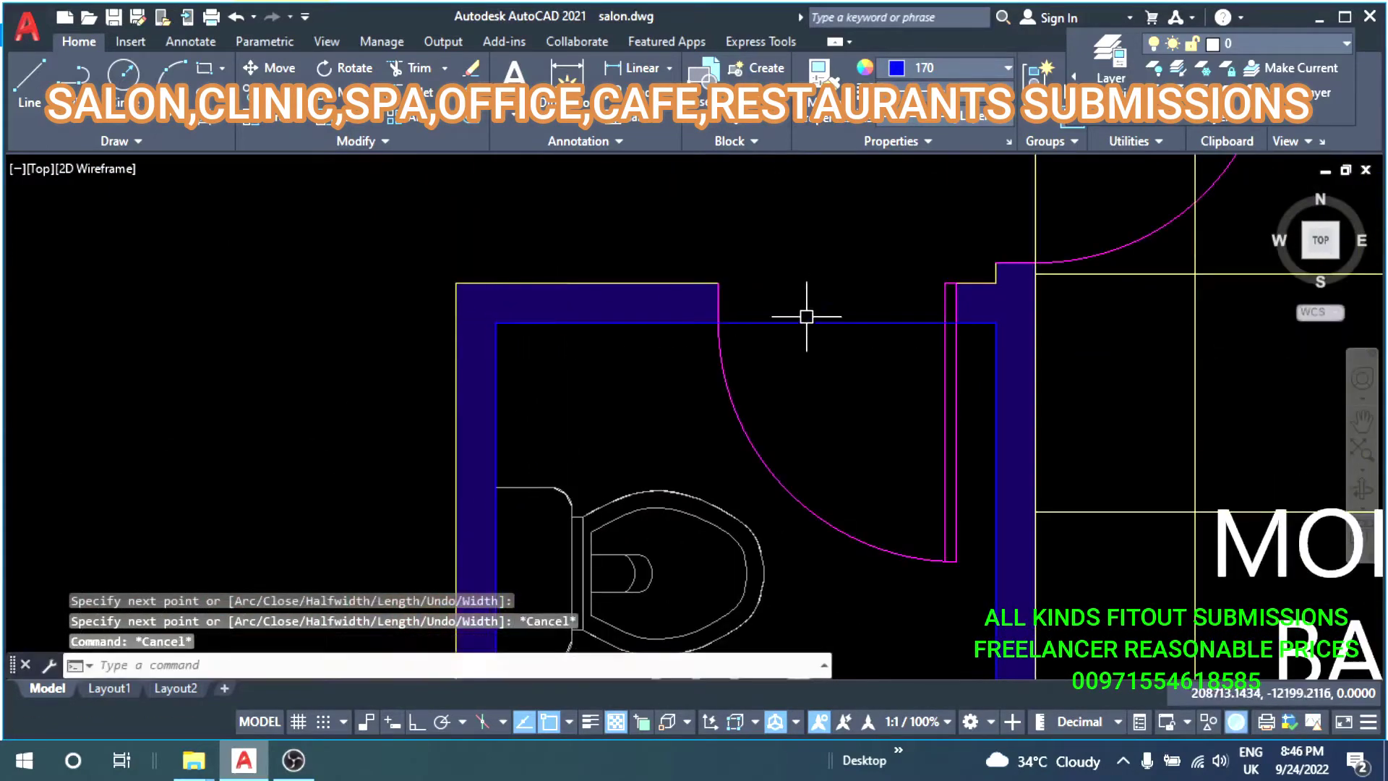
Move the W.C outline out to an empty area below the plan.
{"action": "scroll", "coordinate": [812, 309], "scroll_direction": "down", "scroll_amount": 3}
{"action": "left_click", "coordinate": [690, 287]}
{"action": "key", "text": "m"}
{"action": "key", "text": "Return"}
{"action": "left_click", "coordinate": [690, 351]}
{"action": "scroll", "coordinate": [727, 357], "scroll_direction": "down", "scroll_amount": 2}
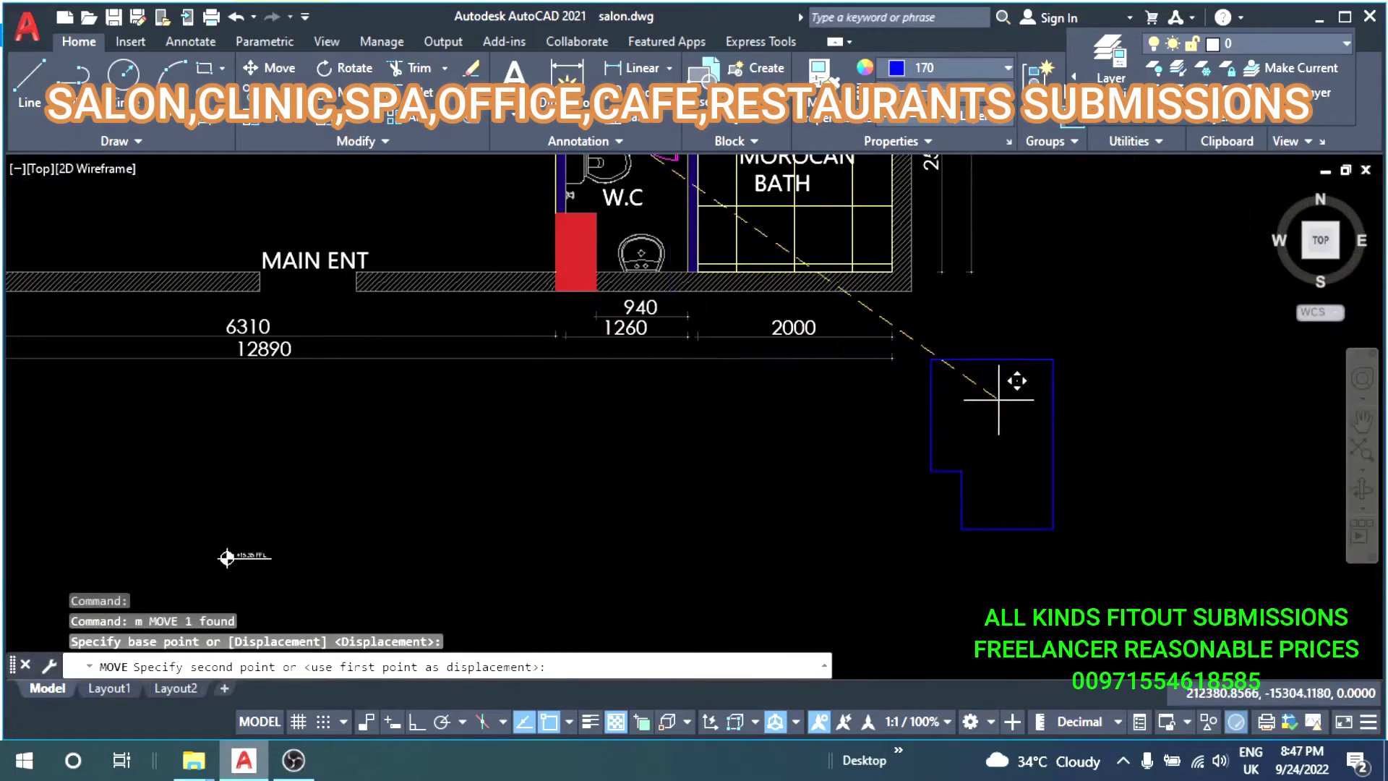
{"action": "left_click", "coordinate": [969, 434]}
{"action": "middle_click_drag", "start_coordinate": [998, 434], "coordinate": [815, 425]}
{"action": "key", "text": "Escape"}
{"action": "key", "text": "Escape"}
Draw a slanted dividing polyline across the outline, then erase it.
{"action": "type", "text": "pl"}
{"action": "key", "text": "Return"}
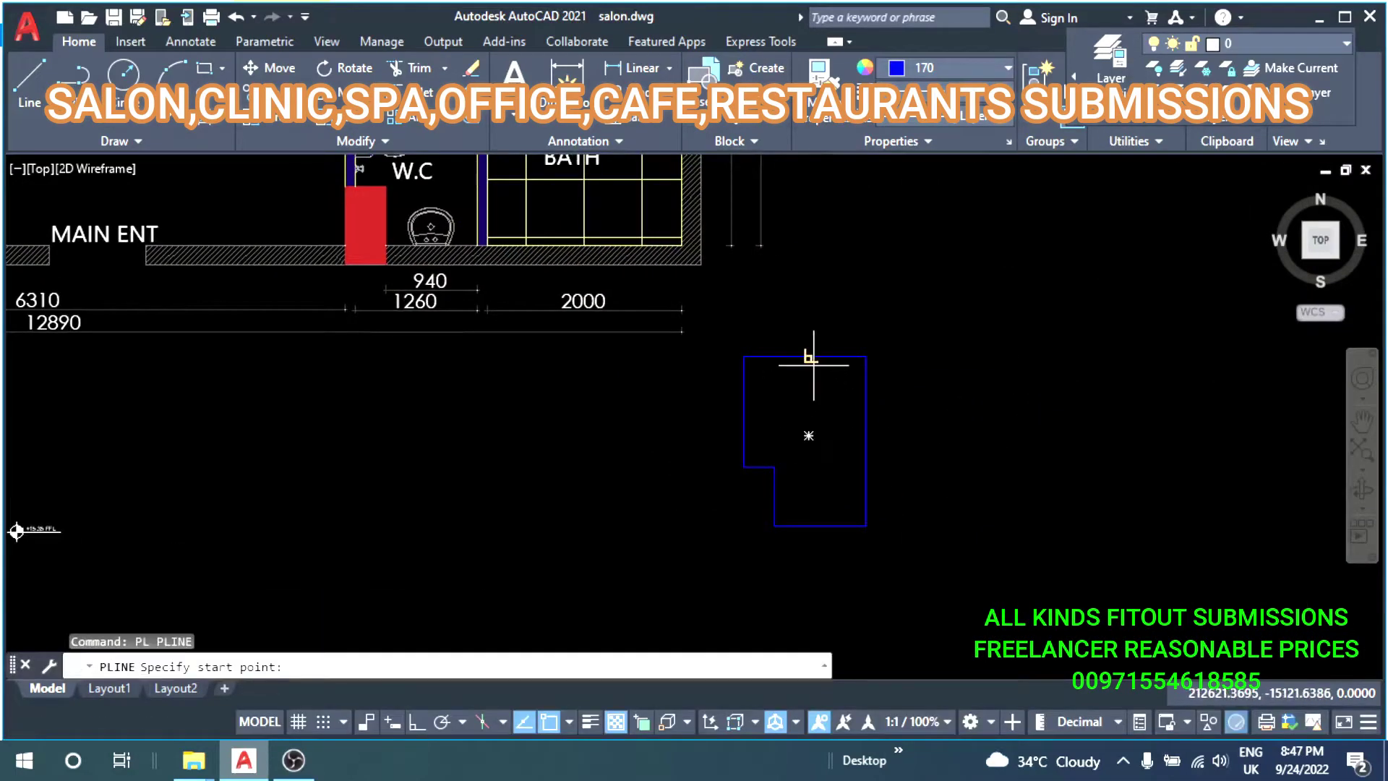
{"action": "left_click", "coordinate": [814, 365]}
{"action": "left_click", "coordinate": [819, 525]}
{"action": "key", "text": "Escape"}
{"action": "key", "text": "Escape"}
{"action": "left_click", "coordinate": [819, 460]}
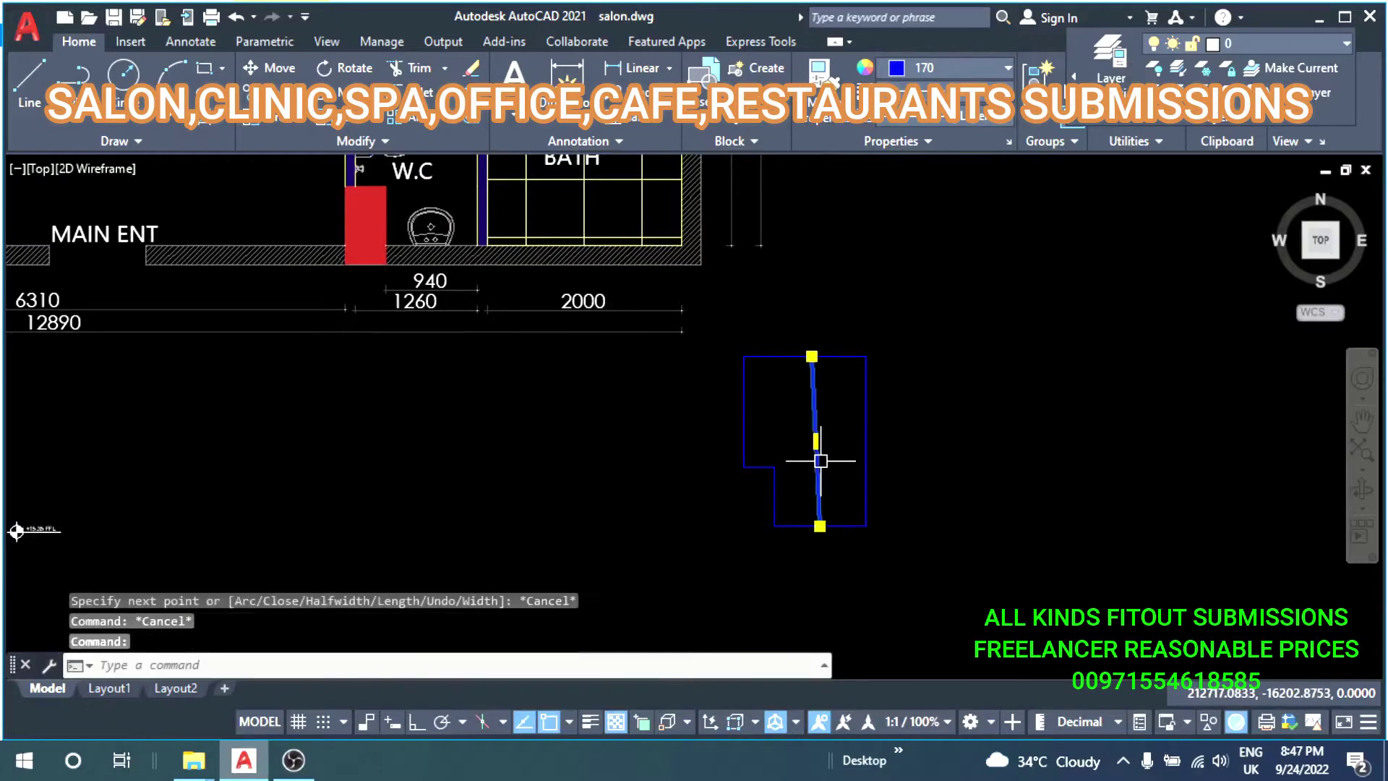
{"action": "type", "text": "e"}
{"action": "key", "text": "Return"}
{"action": "key", "text": "Escape"}
Draw a vertical line through the outline and trim its overhang below the bottom edge.
{"action": "type", "text": "l"}
{"action": "key", "text": "Return"}
{"action": "left_click", "coordinate": [804, 356]}
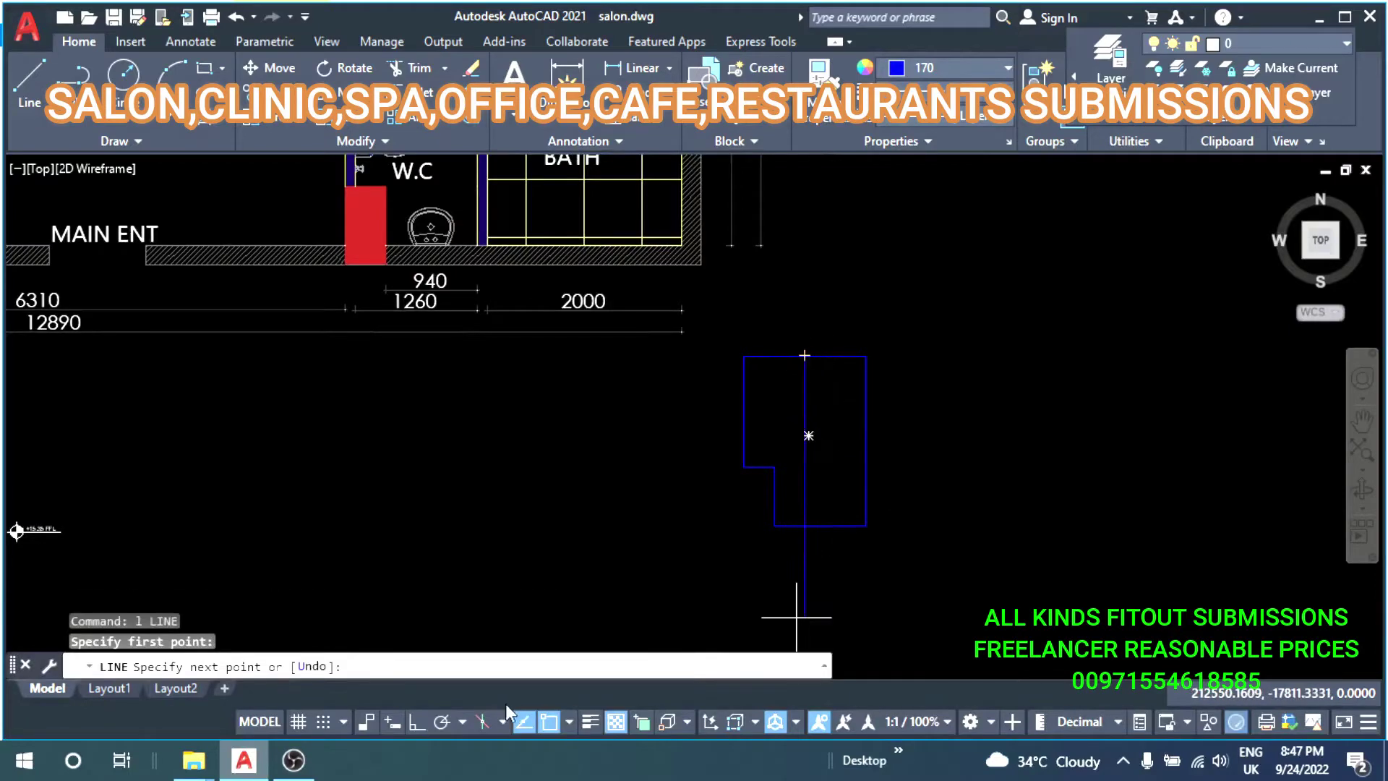
{"action": "left_click", "coordinate": [804, 526]}
{"action": "key", "text": "Escape"}
{"action": "middle_click_drag", "start_coordinate": [820, 573], "coordinate": [744, 517]}
{"action": "type", "text": "tr"}
{"action": "key", "text": "Return"}
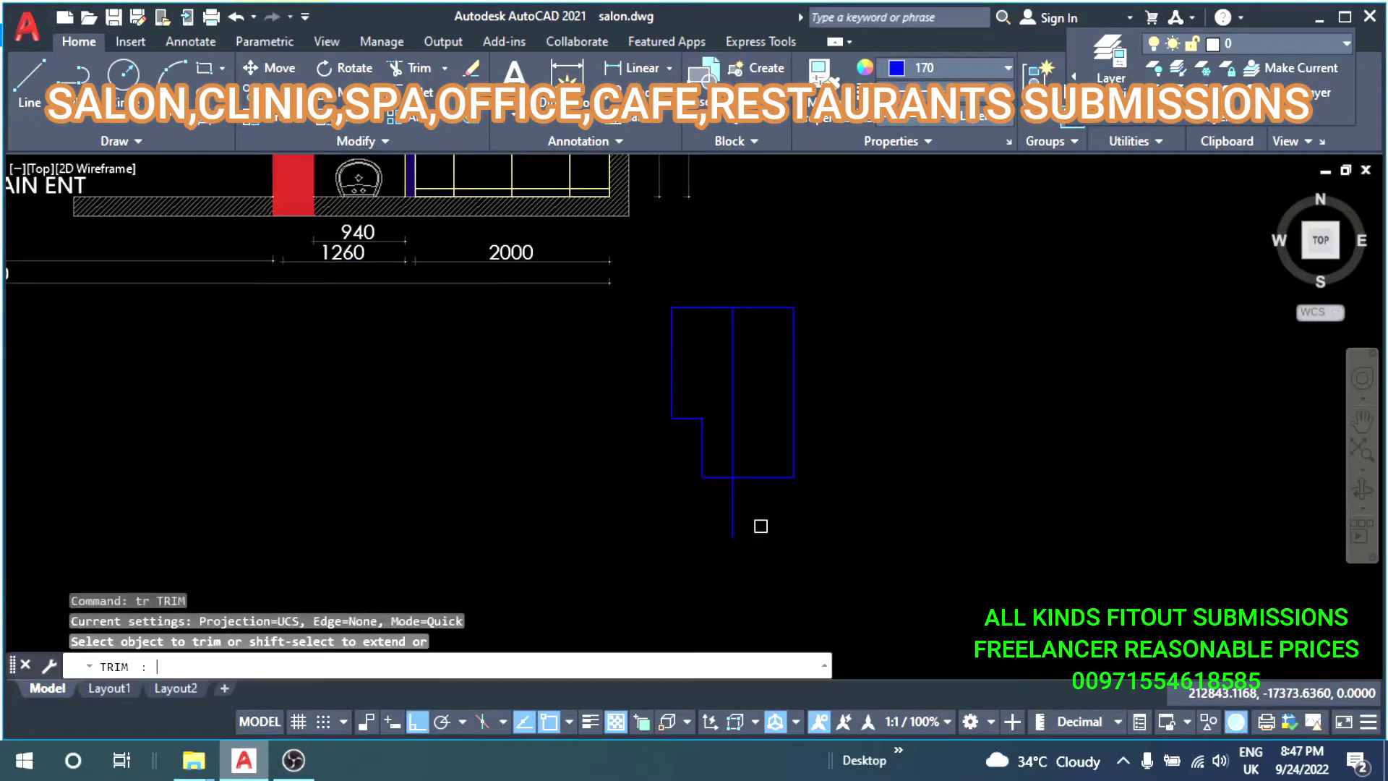
{"action": "left_click", "coordinate": [757, 510]}
{"action": "key", "text": "Escape"}
Add a horizontal line across the outline and trim its extra ends.
{"action": "middle_click_drag", "start_coordinate": [725, 420], "coordinate": [774, 486]}
{"action": "type", "text": "l"}
{"action": "key", "text": "Return"}
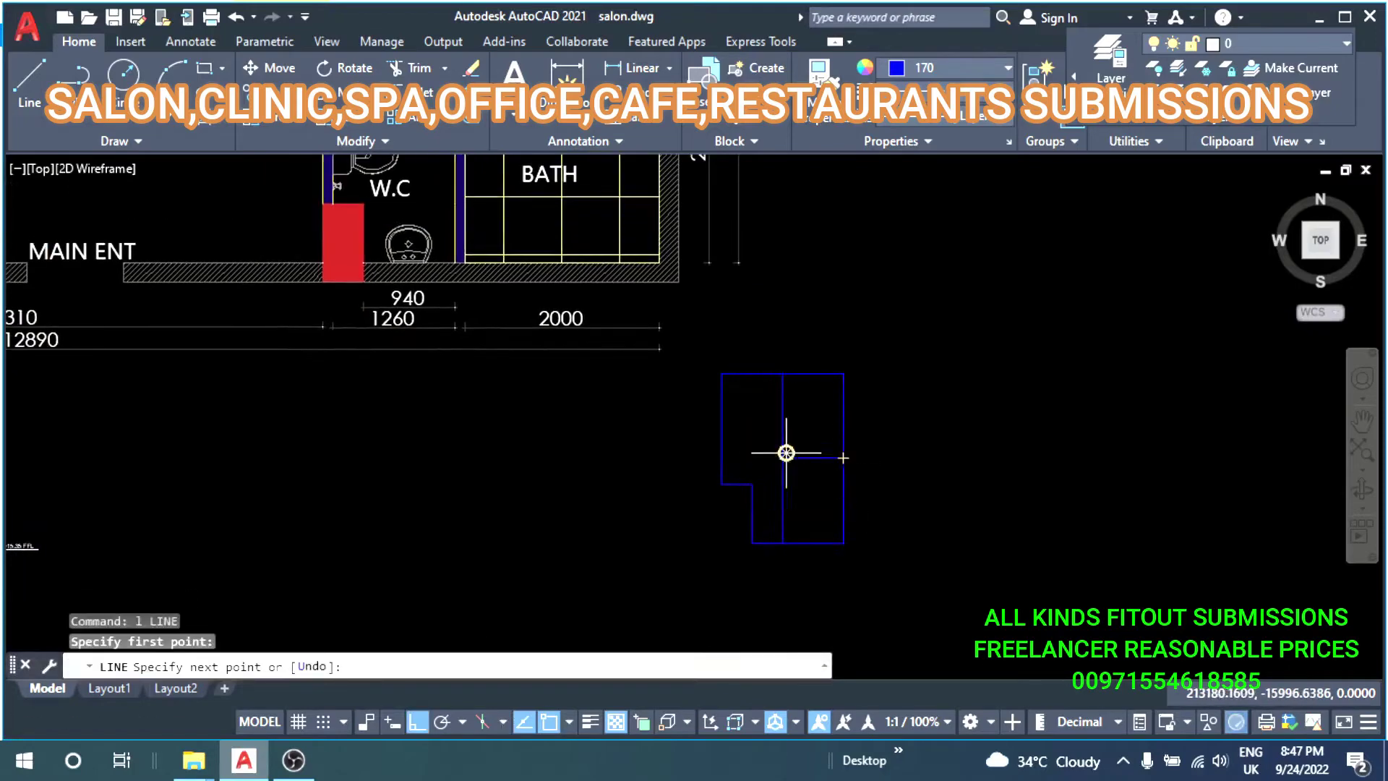
{"action": "left_click", "coordinate": [722, 457]}
{"action": "key", "text": "Escape"}
{"action": "type", "text": "tr"}
{"action": "key", "text": "Return"}
{"action": "key", "text": "Escape"}
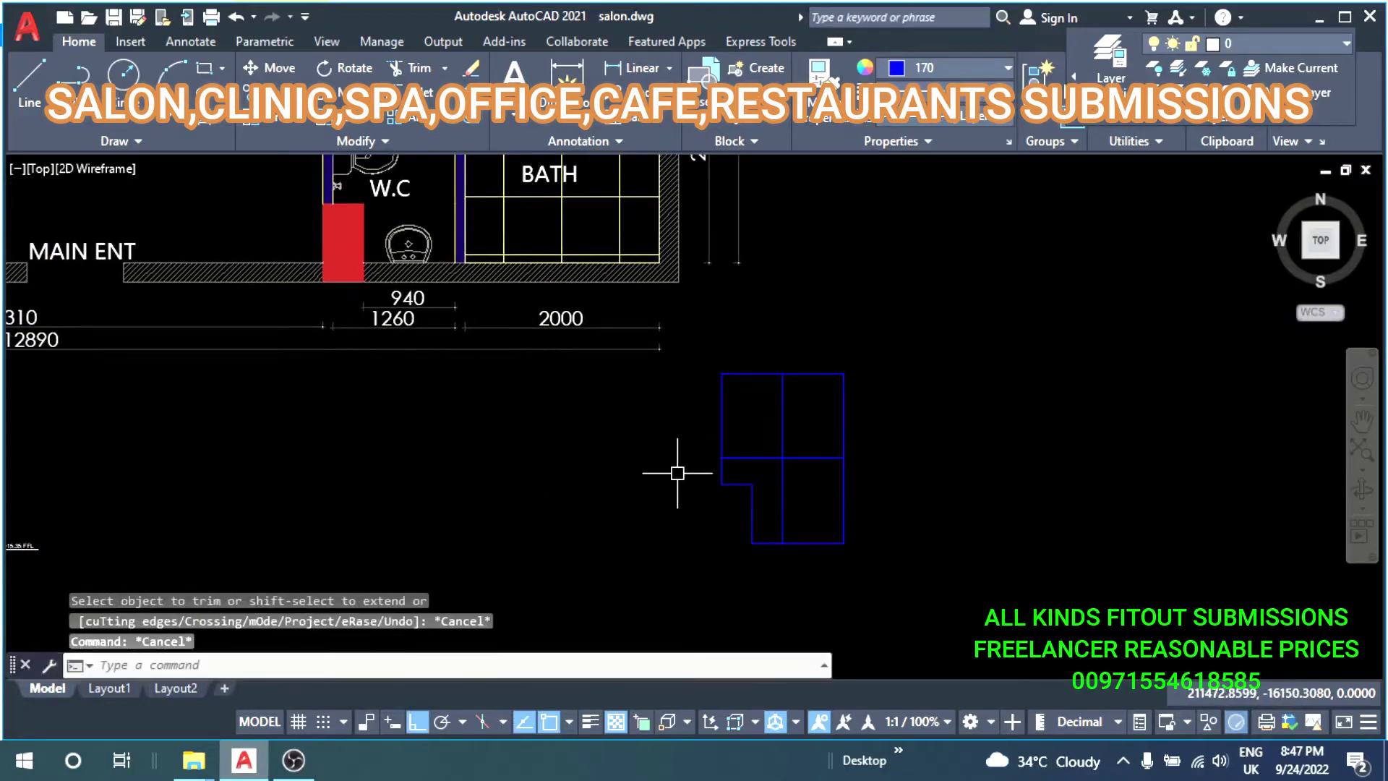
Match the W.C outline pieces to a yellow tile line so they turn yellow.
{"action": "type", "text": "ma"}
{"action": "key", "text": "Return"}
{"action": "scroll", "coordinate": [576, 459], "scroll_direction": "down", "scroll_amount": 2}
{"action": "middle_click_drag", "start_coordinate": [576, 459], "coordinate": [896, 612]}
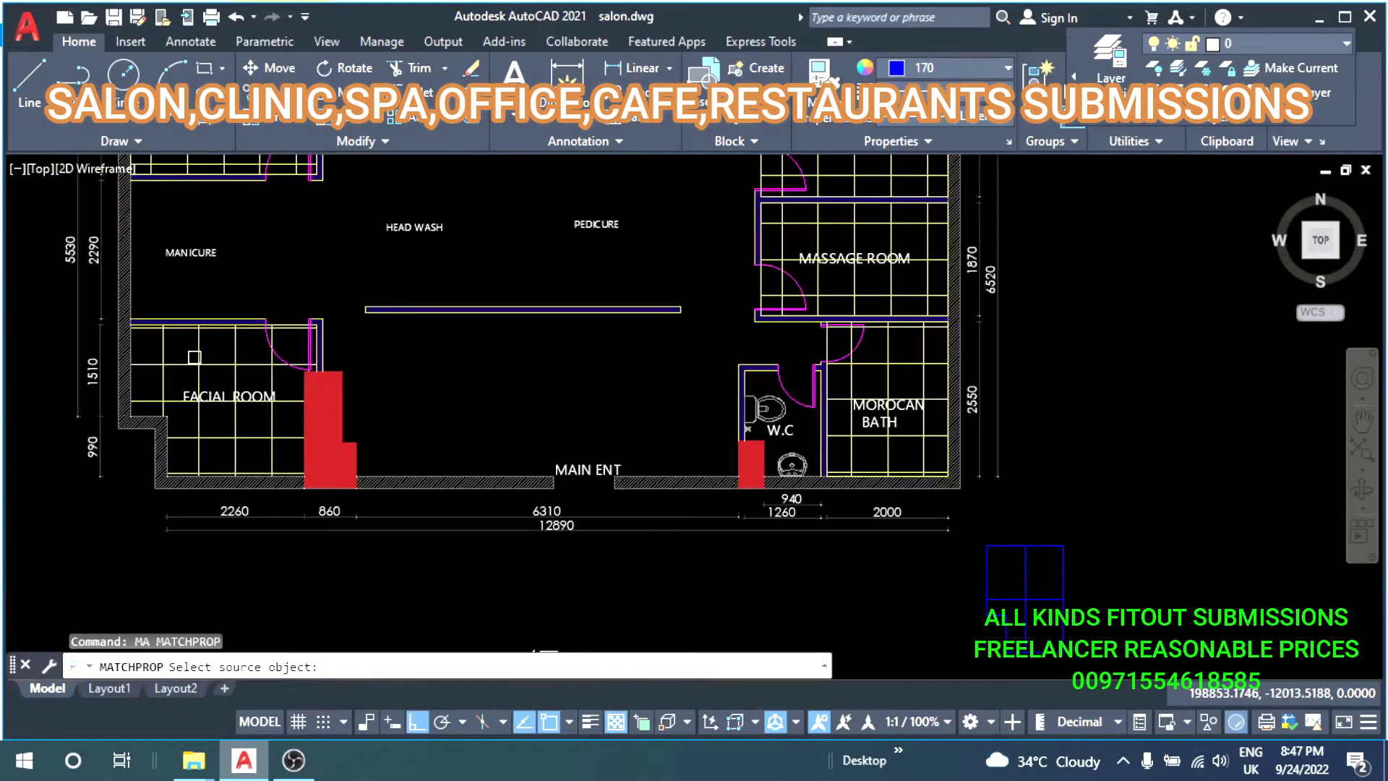
{"action": "left_click", "coordinate": [193, 357]}
{"action": "middle_click_drag", "start_coordinate": [803, 429], "coordinate": [443, 285]}
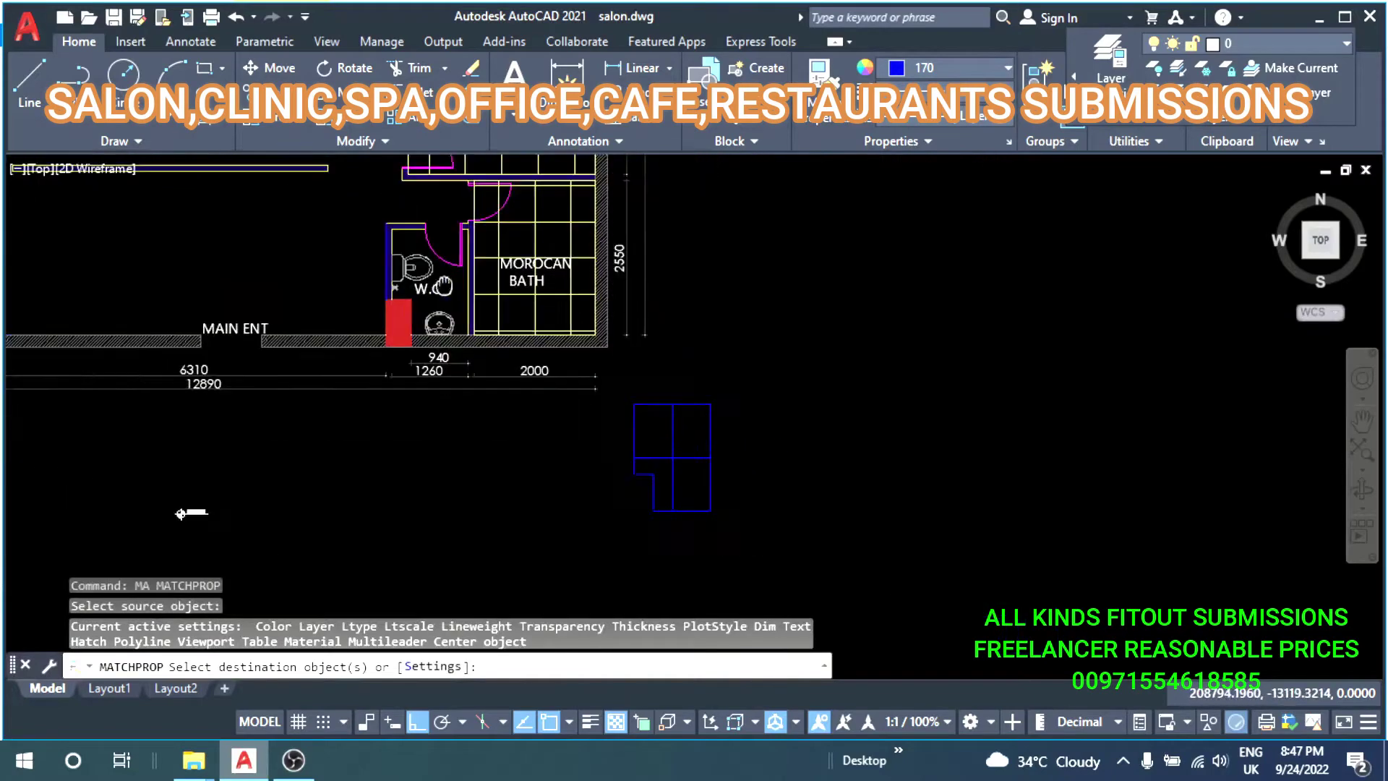
{"action": "left_click", "coordinate": [738, 389]}
{"action": "key", "text": "Return"}
{"action": "key", "text": "Return"}
{"action": "middle_click_drag", "start_coordinate": [506, 217], "coordinate": [695, 462]}
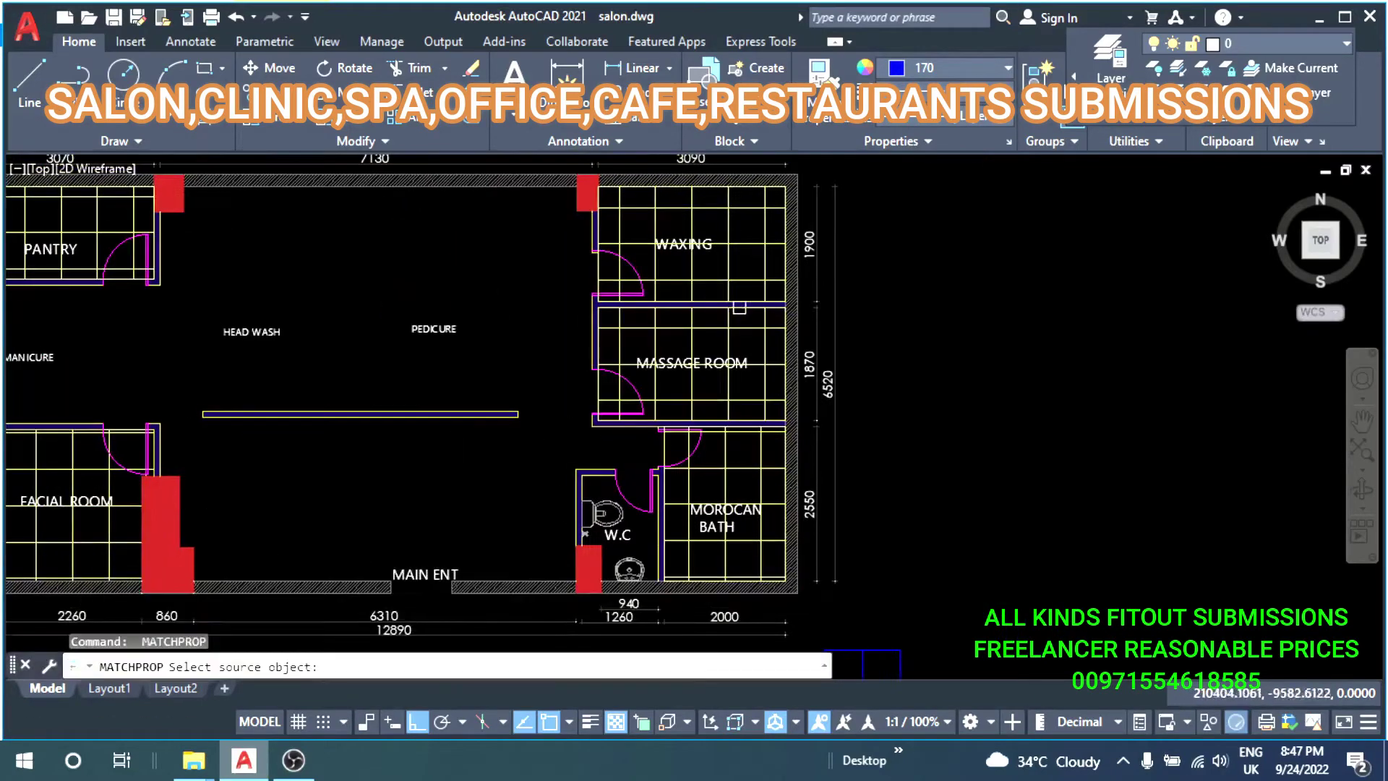
{"action": "left_click", "coordinate": [728, 272]}
{"action": "middle_click_drag", "start_coordinate": [774, 506], "coordinate": [728, 216]}
{"action": "left_click", "coordinate": [915, 350]}
{"action": "left_click", "coordinate": [737, 553]}
{"action": "key", "text": "Escape"}
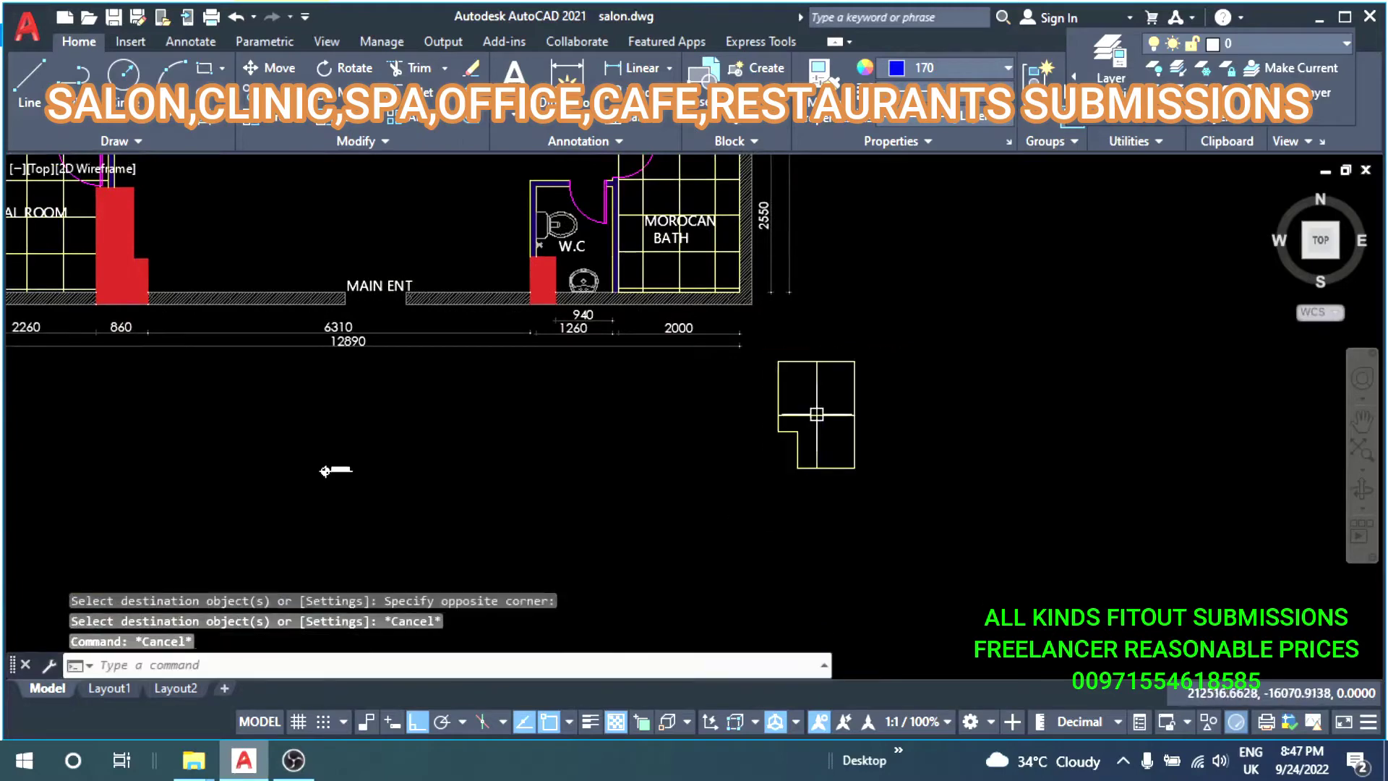
Offset the horizontal and vertical dividing lines by 600 to form a tile grid.
{"action": "scroll", "coordinate": [818, 412], "scroll_direction": "up", "scroll_amount": 4}
{"action": "type", "text": "o"}
{"action": "key", "text": "Return"}
{"action": "key", "text": "Return"}
{"action": "left_click", "coordinate": [861, 412]}
{"action": "left_click", "coordinate": [860, 353]}
{"action": "left_click", "coordinate": [874, 414]}
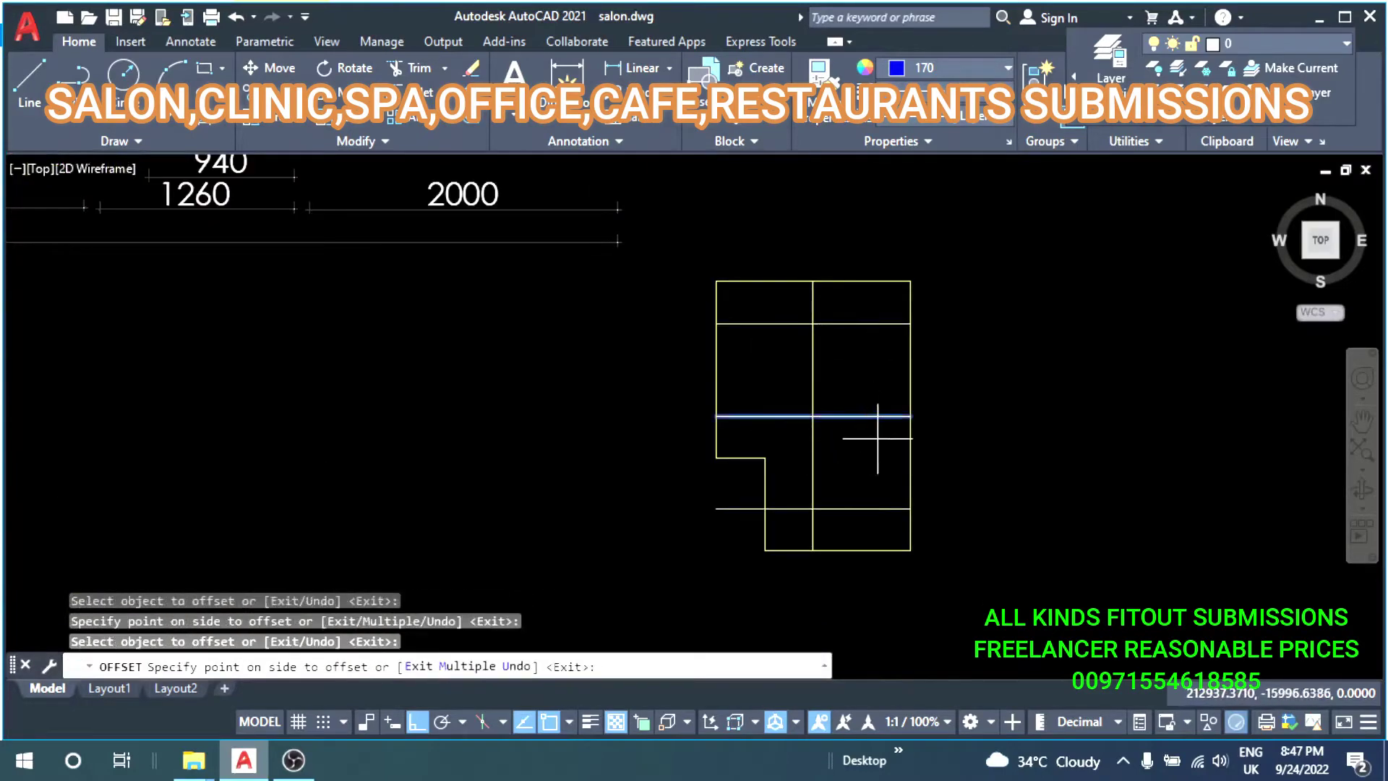
{"action": "middle_click_drag", "start_coordinate": [811, 386], "coordinate": [710, 363]}
{"action": "key", "text": "Return"}
{"action": "key", "text": "Return"}
{"action": "left_click", "coordinate": [712, 363]}
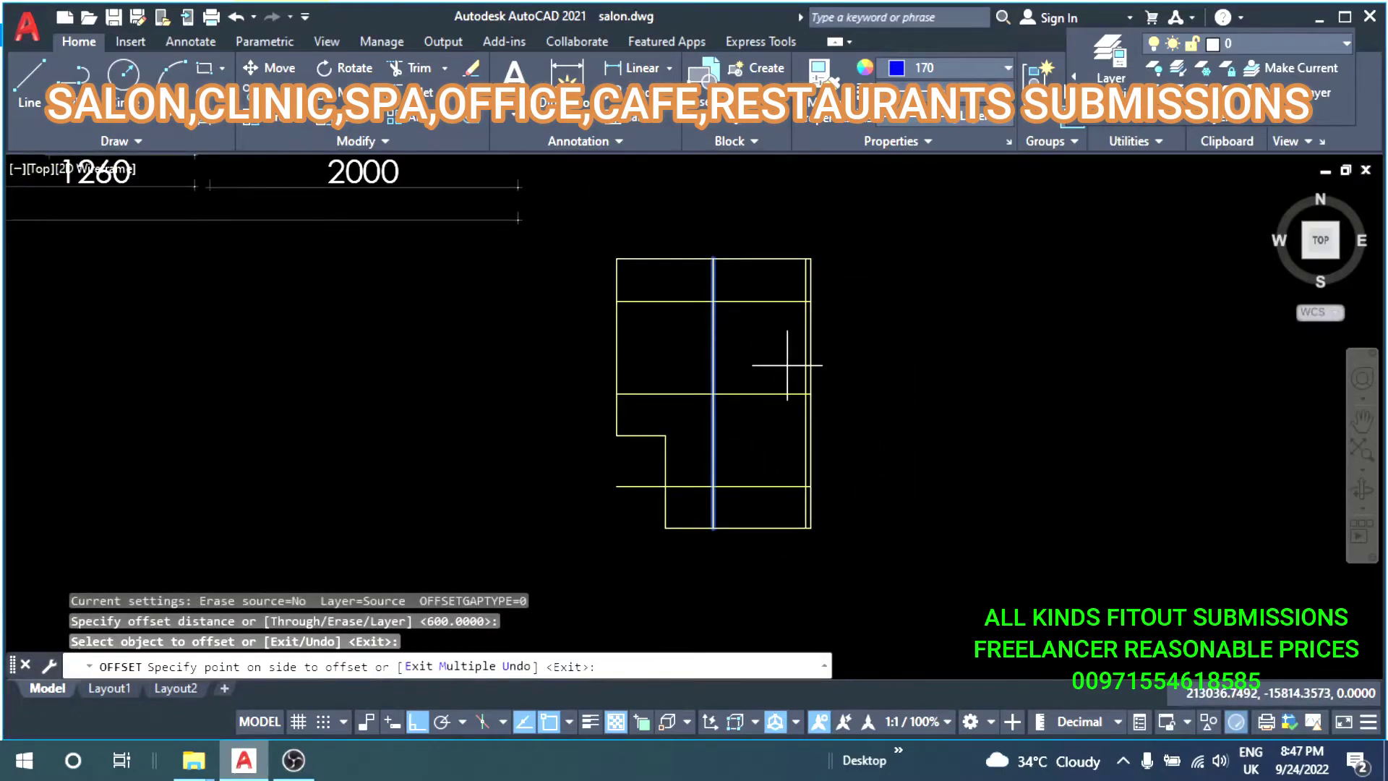
{"action": "left_click", "coordinate": [787, 365]}
{"action": "left_click", "coordinate": [733, 347]}
{"action": "left_click", "coordinate": [610, 486]}
{"action": "key", "text": "Escape"}
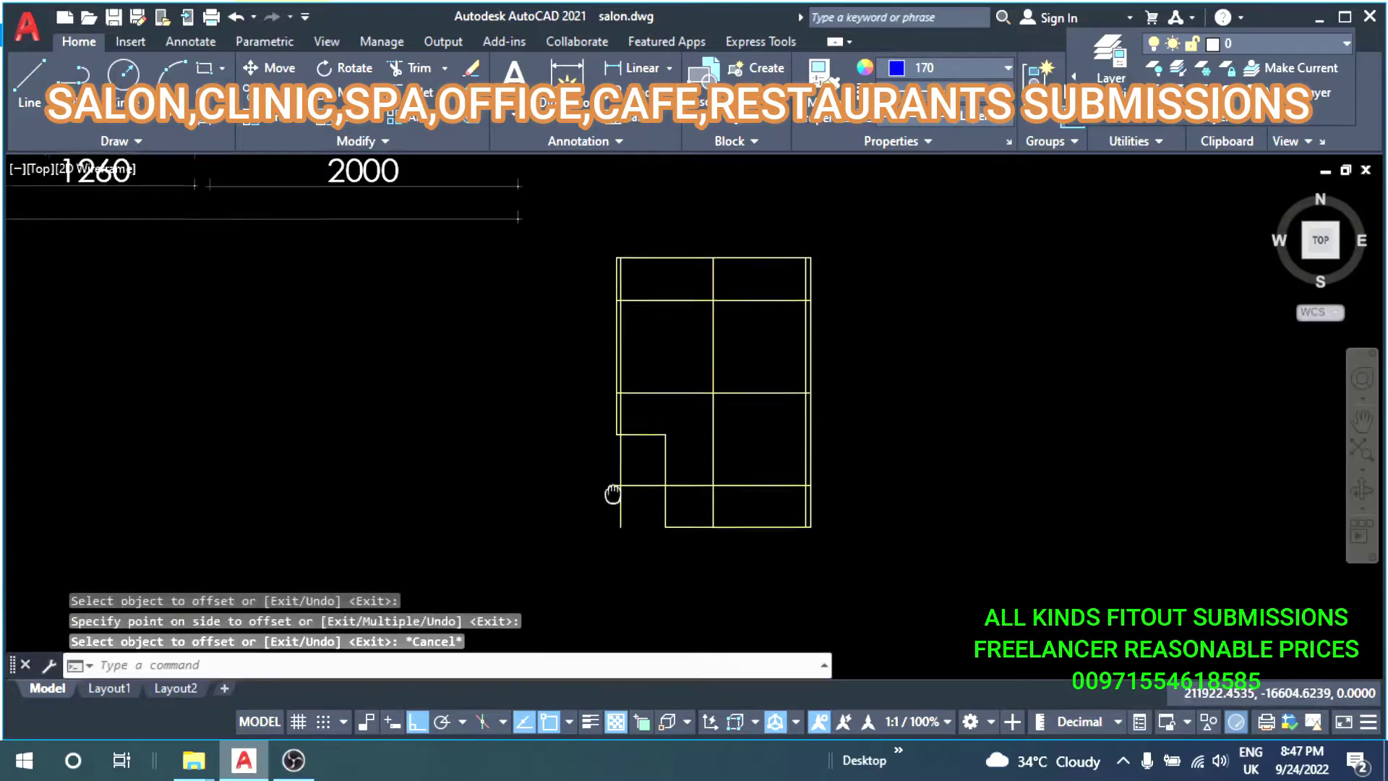
Trim the stray line ends at the notch and erase the two stray lines.
{"action": "type", "text": "tr"}
{"action": "scroll", "coordinate": [644, 397], "scroll_direction": "up", "scroll_amount": 2}
{"action": "key", "text": "Return"}
{"action": "left_click_drag", "start_coordinate": [644, 397], "coordinate": [605, 394]}
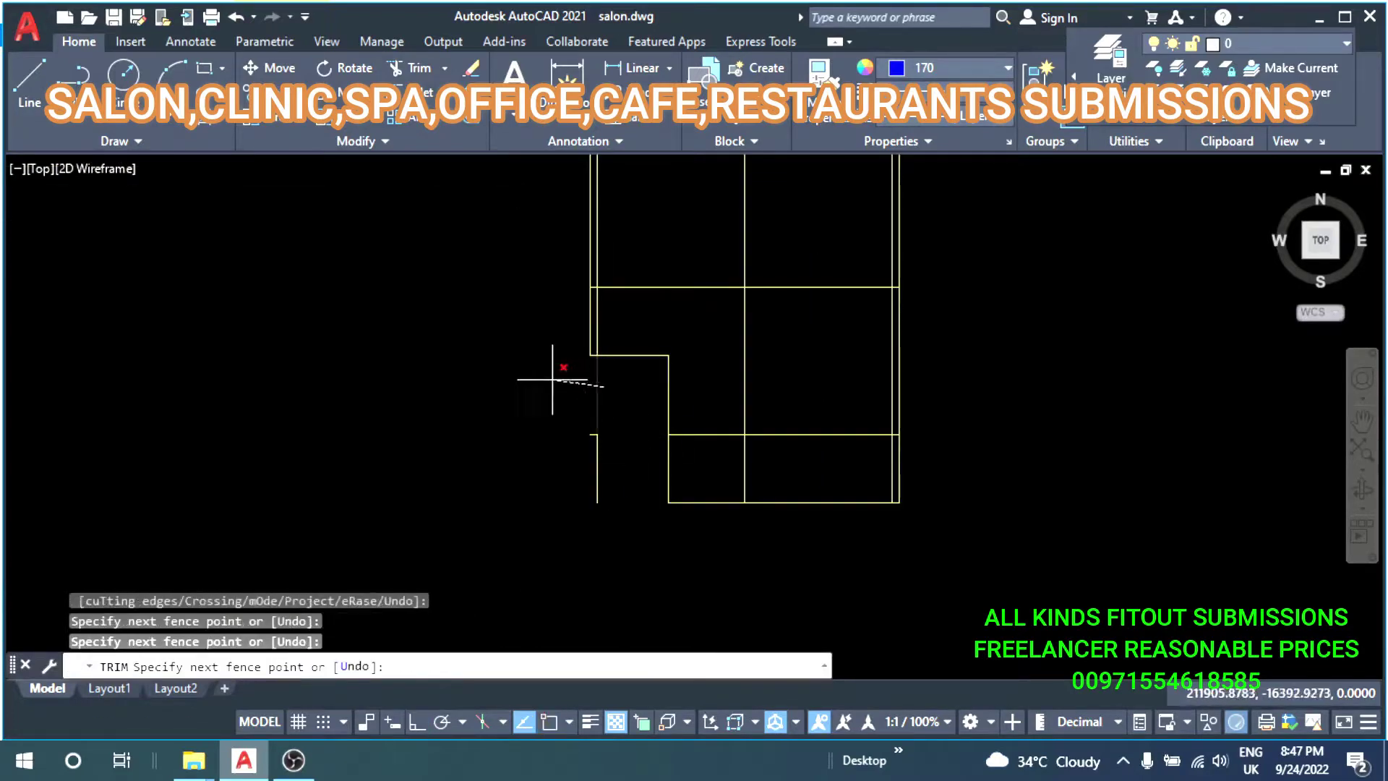
{"action": "key", "text": "Escape"}
{"action": "left_click", "coordinate": [635, 403]}
{"action": "left_click", "coordinate": [578, 490]}
{"action": "type", "text": "e"}
{"action": "key", "text": "Return"}
{"action": "scroll", "coordinate": [655, 443], "scroll_direction": "down", "scroll_amount": 3}
{"action": "key", "text": "Escape"}
{"action": "key", "text": "Escape"}
{"action": "middle_click_drag", "start_coordinate": [656, 443], "coordinate": [628, 445]}
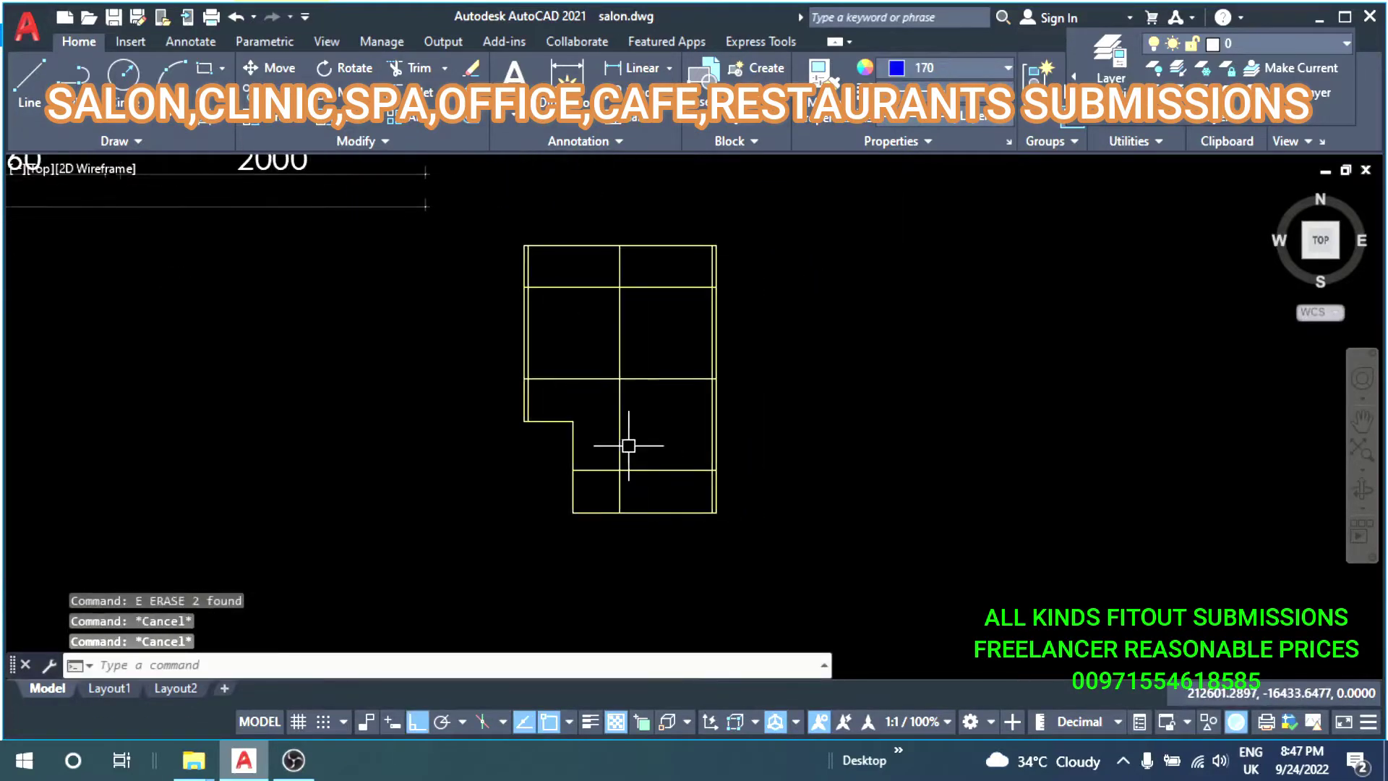
Measure between grid lines to confirm the 600 spacing.
{"action": "key", "text": "Return"}
{"action": "scroll", "coordinate": [653, 446], "scroll_direction": "up", "scroll_amount": 2}
{"action": "left_click", "coordinate": [611, 415]}
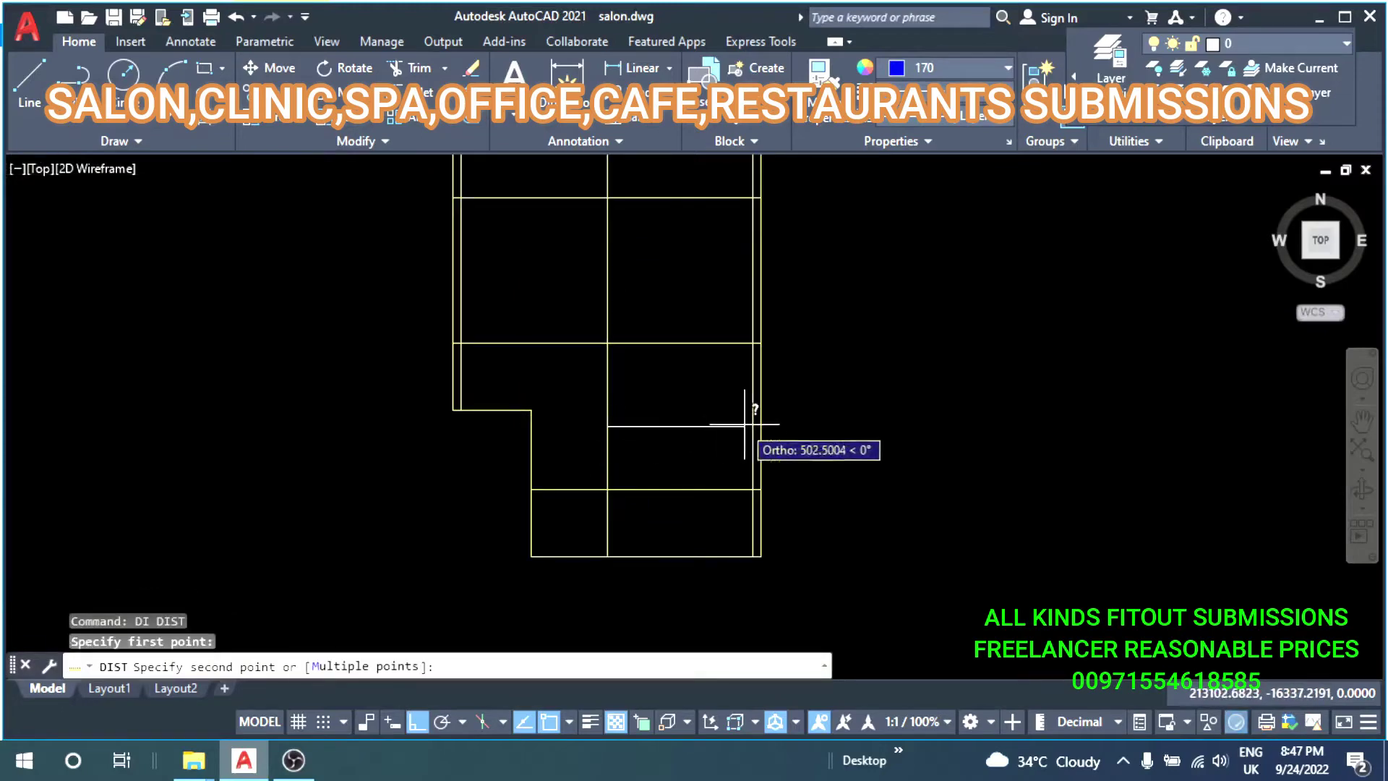
{"action": "left_click", "coordinate": [752, 414]}
{"action": "key", "text": "Escape"}
{"action": "scroll", "coordinate": [727, 439], "scroll_direction": "down", "scroll_amount": 6}
Turn the seven tile-grid pieces into block 'ddddd', redefining the existing block.
{"action": "left_click", "coordinate": [780, 376]}
{"action": "left_click", "coordinate": [607, 535]}
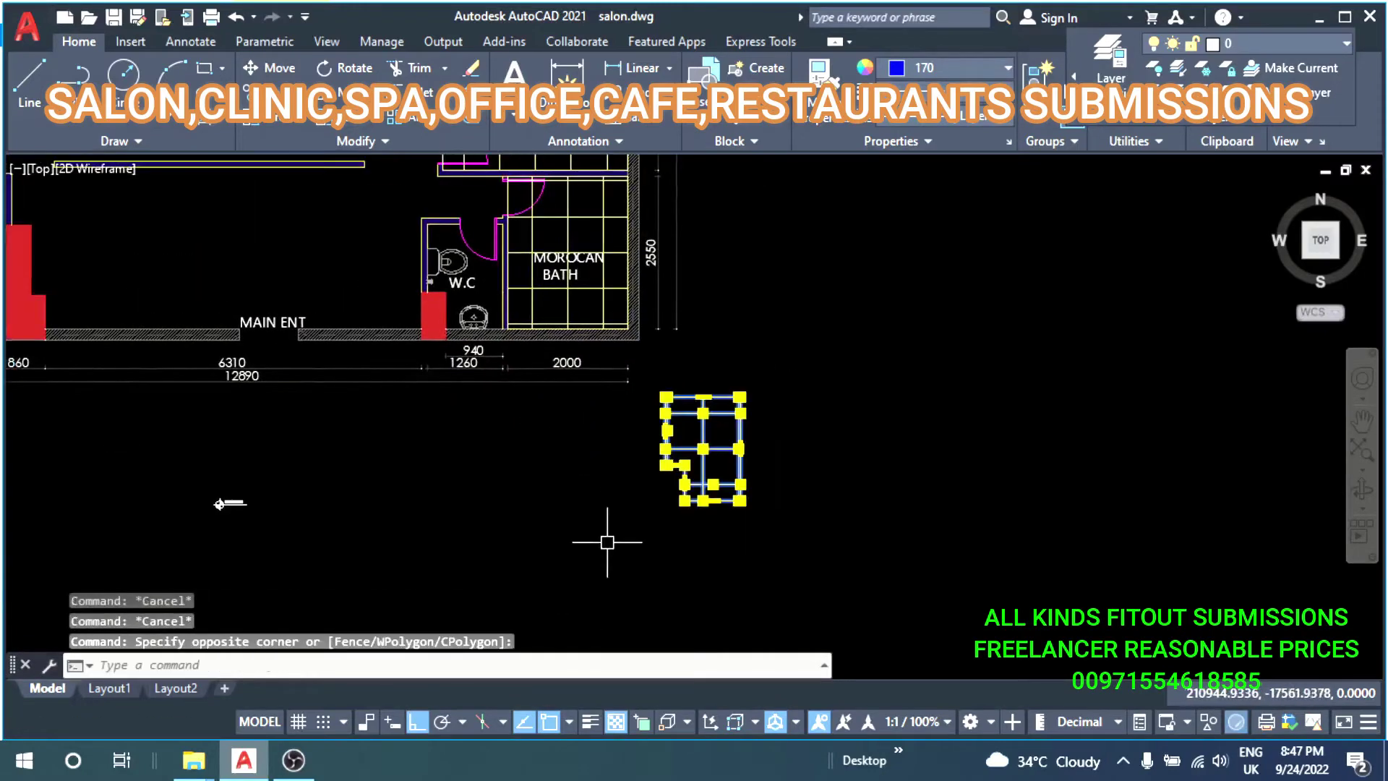
{"action": "type", "text": "b"}
{"action": "key", "text": "Return"}
{"action": "type", "text": "ddddd"}
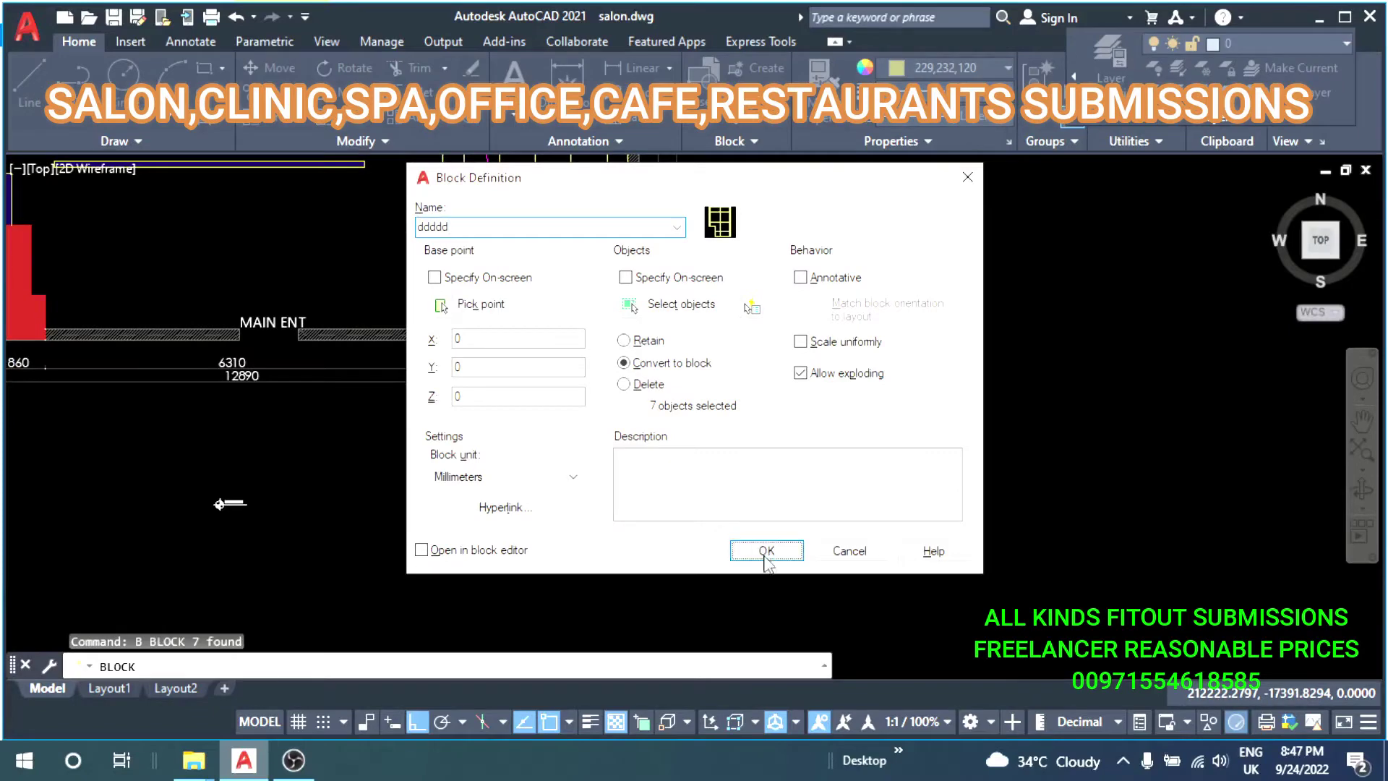
{"action": "left_click", "coordinate": [767, 551]}
{"action": "left_click", "coordinate": [817, 391]}
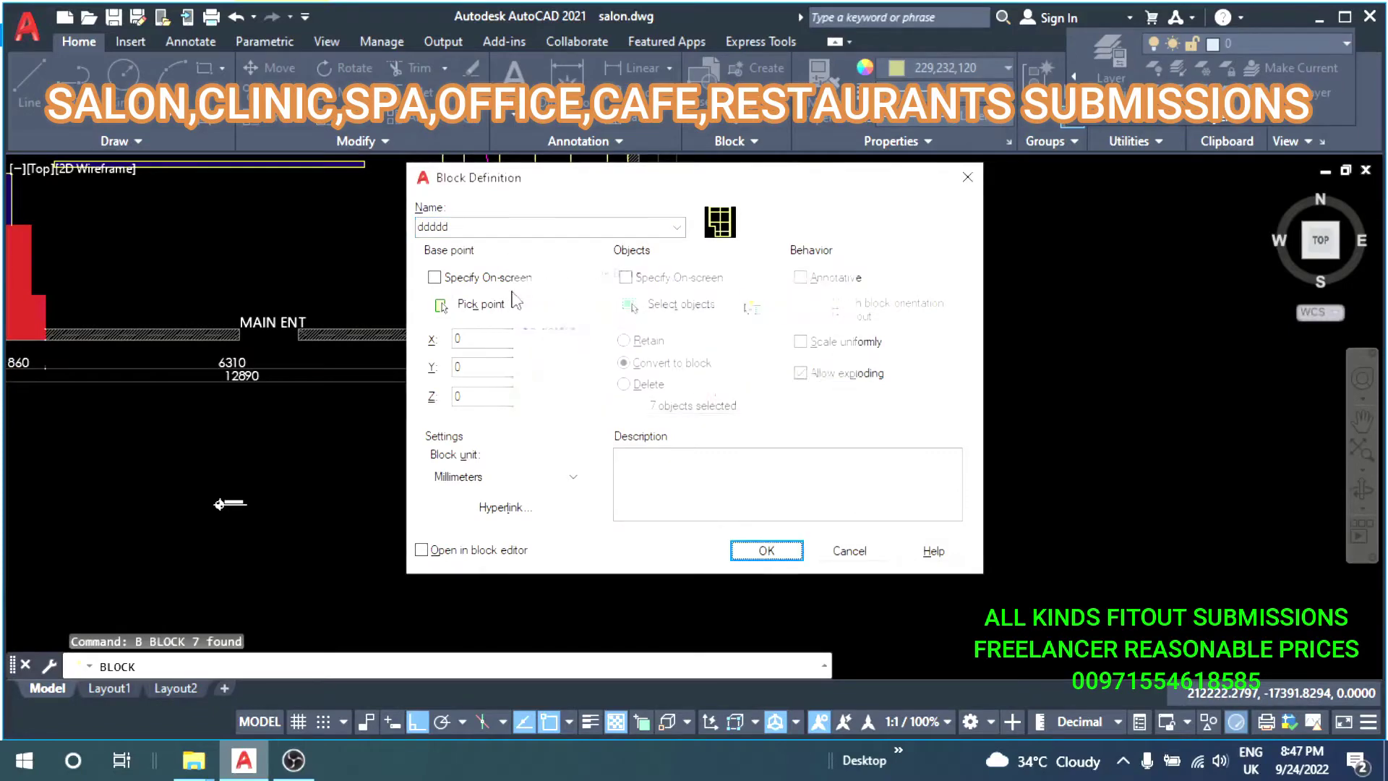
{"action": "left_click", "coordinate": [766, 551]}
Start moving the new block toward the W.C, then cancel the move.
{"action": "left_click", "coordinate": [750, 448]}
{"action": "scroll", "coordinate": [766, 521], "scroll_direction": "up", "scroll_amount": 2}
{"action": "type", "text": "m"}
{"action": "key", "text": "Return"}
{"action": "scroll", "coordinate": [767, 520], "scroll_direction": "up", "scroll_amount": 1}
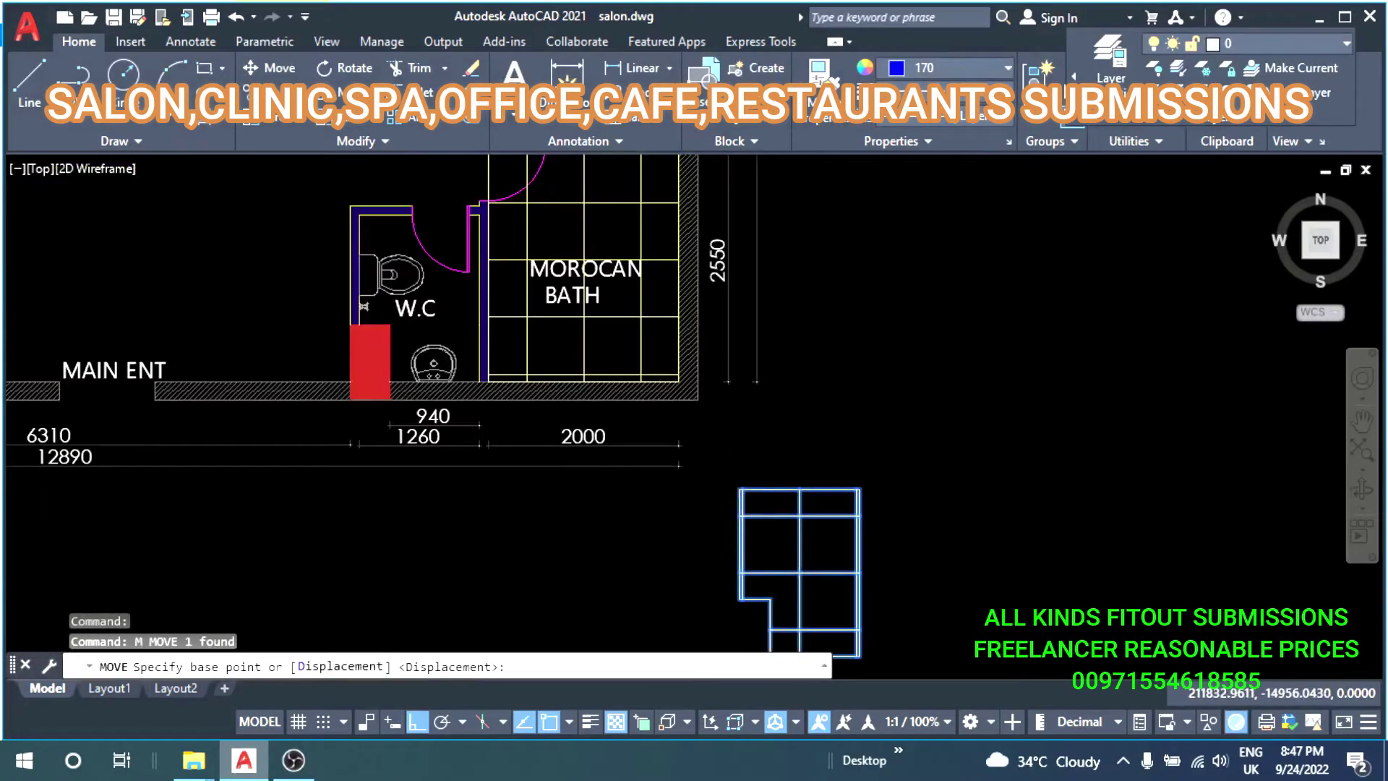
{"action": "scroll", "coordinate": [762, 545], "scroll_direction": "up", "scroll_amount": 2}
{"action": "left_click", "coordinate": [762, 545]}
{"action": "middle_click_drag", "start_coordinate": [486, 629], "coordinate": [679, 530]}
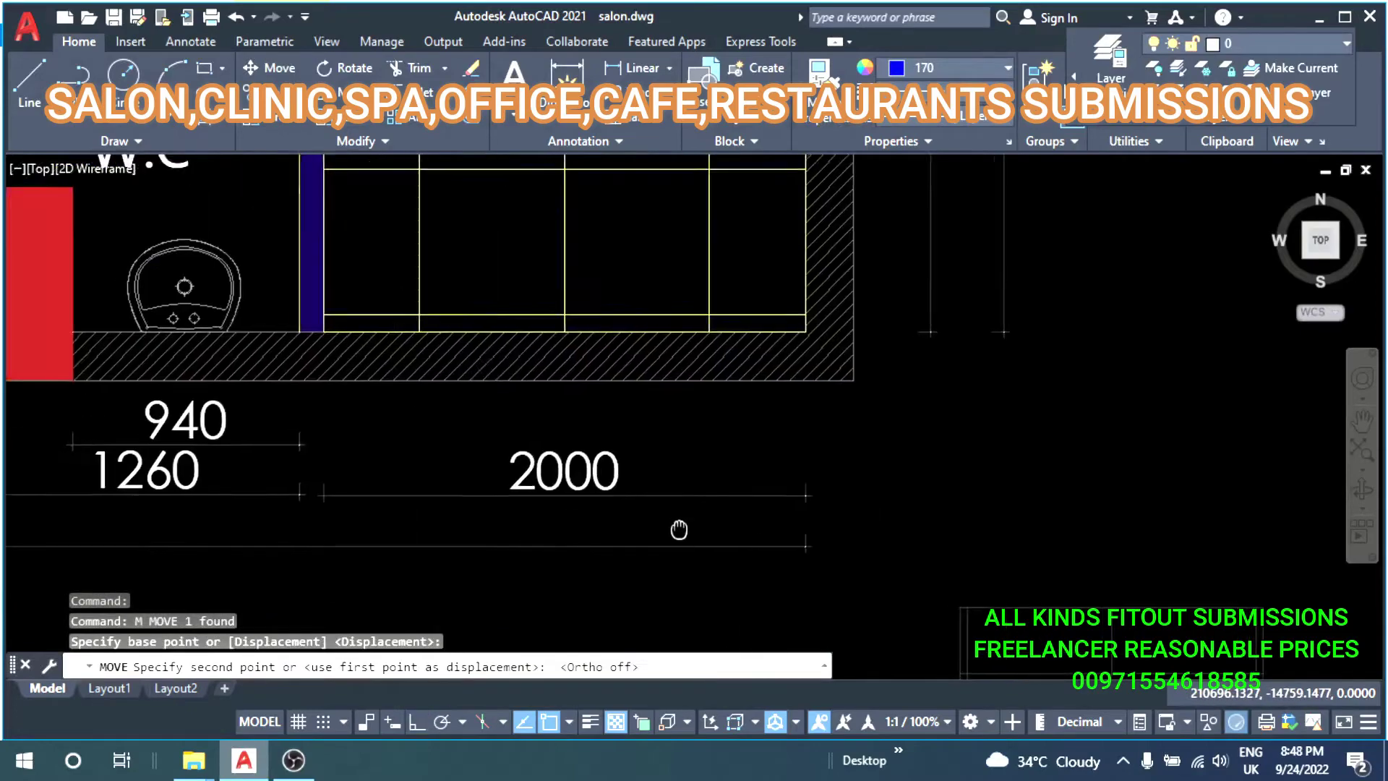
{"action": "scroll", "coordinate": [678, 530], "scroll_direction": "down", "scroll_amount": 3}
{"action": "scroll", "coordinate": [506, 465], "scroll_direction": "up", "scroll_amount": 4}
{"action": "key", "text": "Escape"}
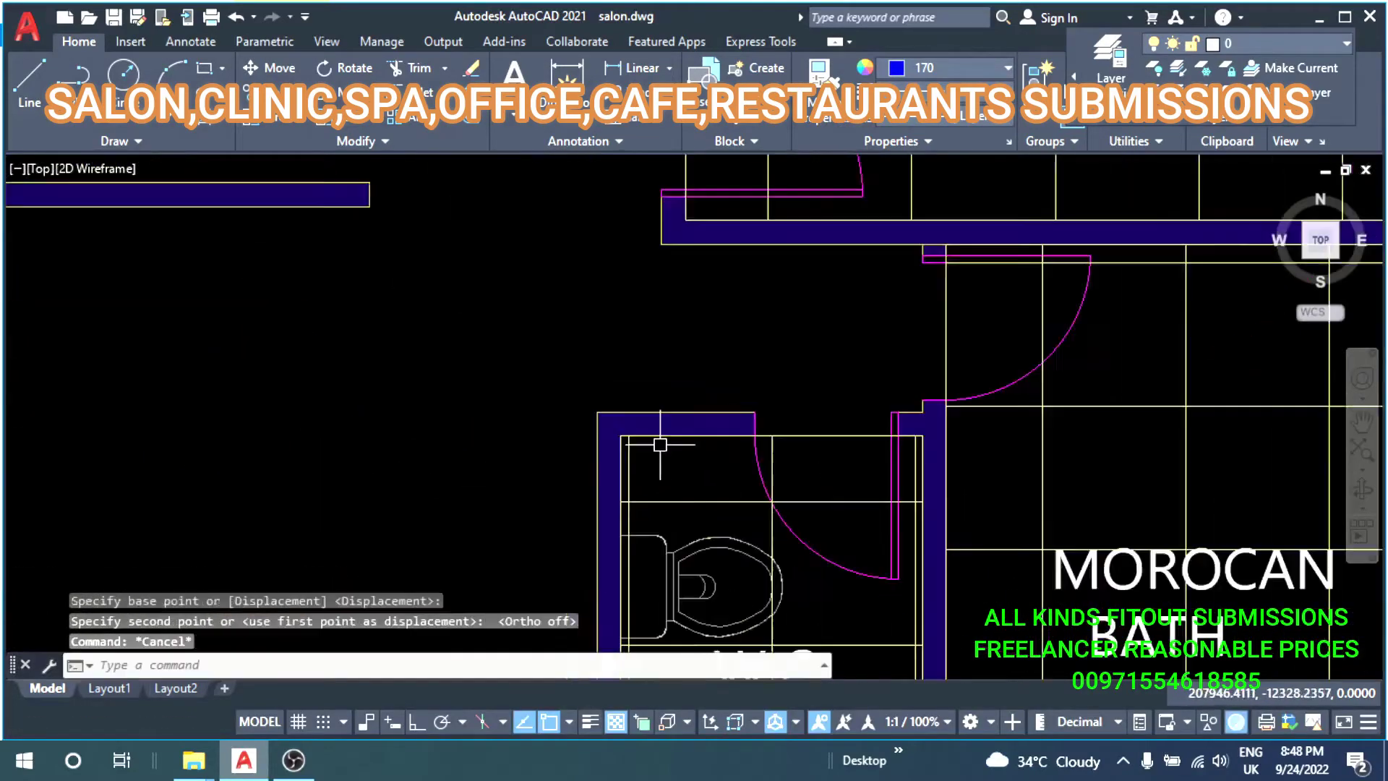
{"action": "key", "text": "Escape"}
{"action": "scroll", "coordinate": [660, 444], "scroll_direction": "down", "scroll_amount": 3}
{"action": "scroll", "coordinate": [659, 444], "scroll_direction": "down", "scroll_amount": 2}
{"action": "scroll", "coordinate": [723, 405], "scroll_direction": "down", "scroll_amount": 3}
{"action": "scroll", "coordinate": [723, 405], "scroll_direction": "up", "scroll_amount": 1}
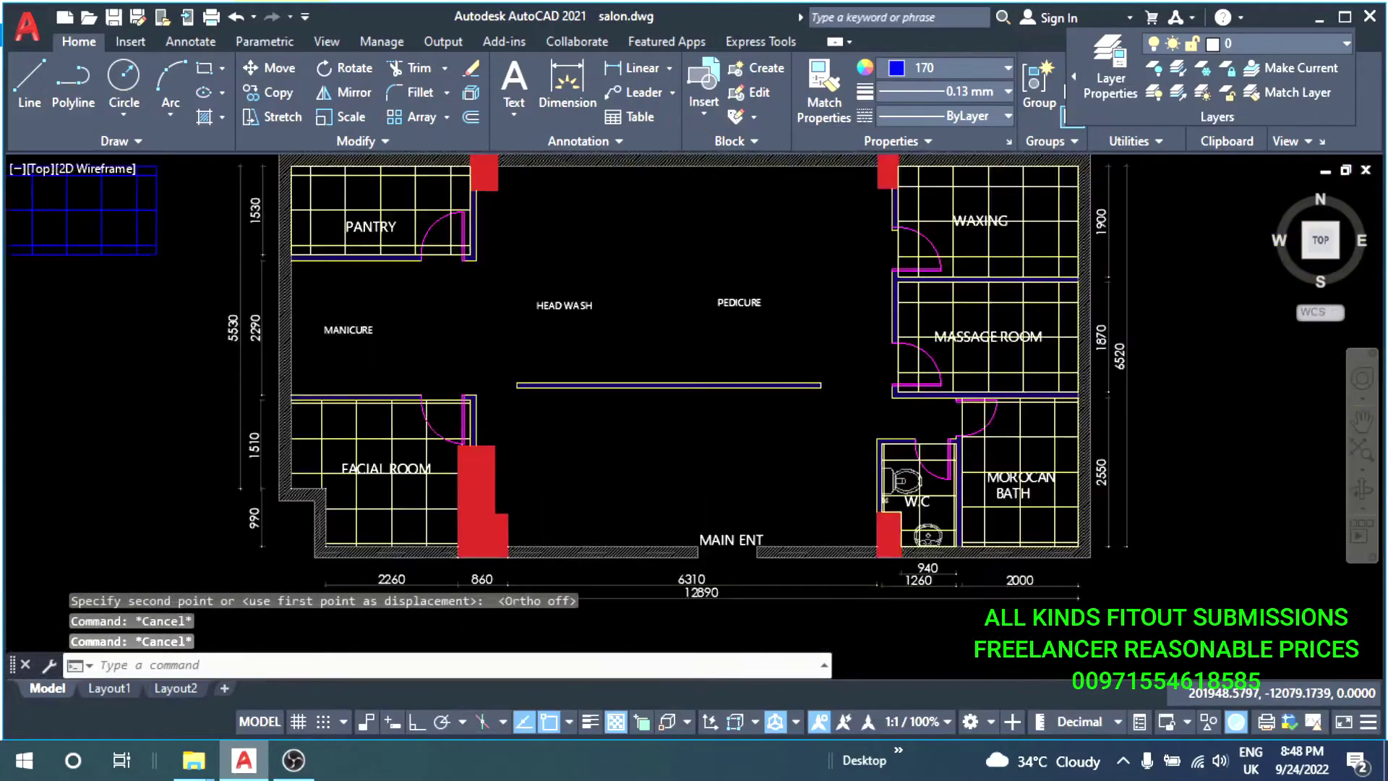
{"action": "scroll", "coordinate": [449, 412], "scroll_direction": "up", "scroll_amount": 2}
Start a polyline at the pantry wall corner and trace vertices along the wall to the red column.
{"action": "type", "text": "pl"}
{"action": "key", "text": "Return"}
{"action": "scroll", "coordinate": [359, 383], "scroll_direction": "down", "scroll_amount": 2}
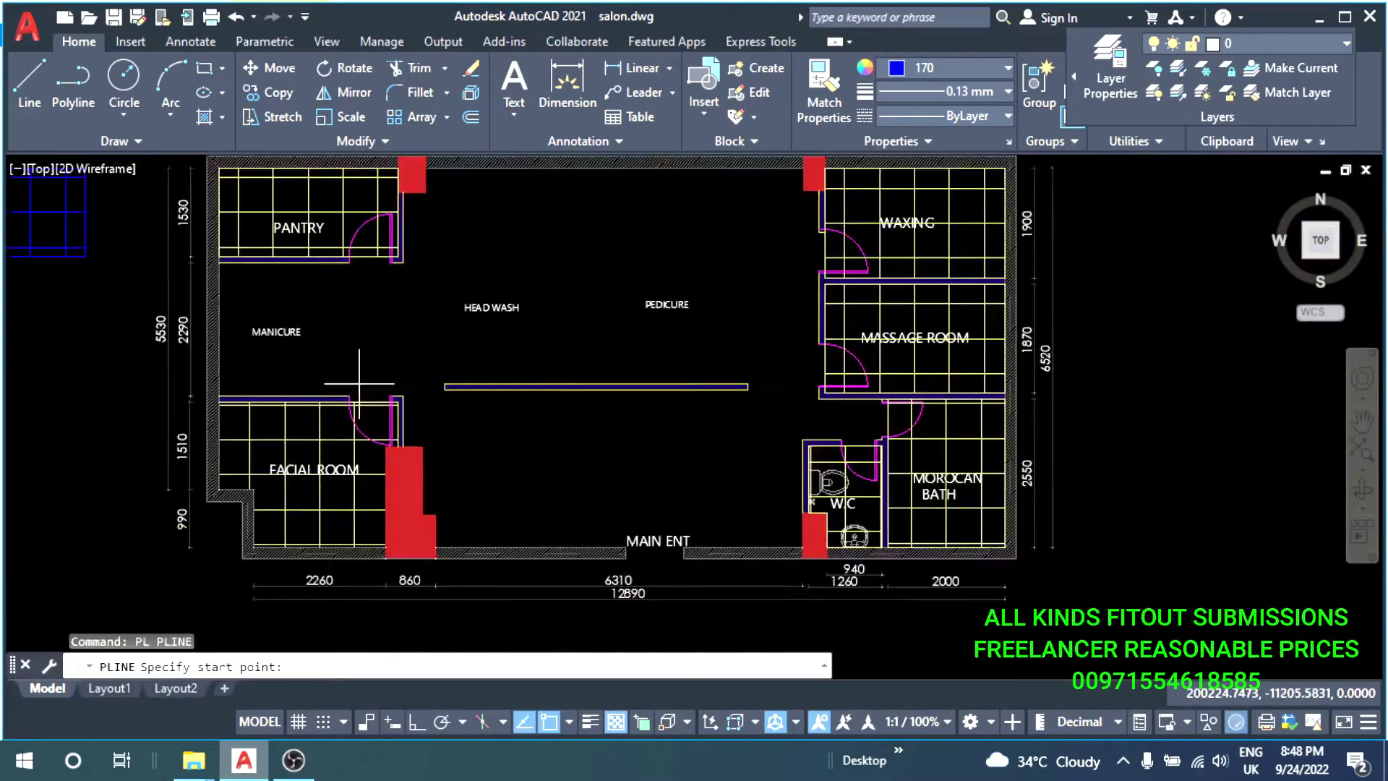
{"action": "scroll", "coordinate": [365, 377], "scroll_direction": "up", "scroll_amount": 2}
{"action": "scroll", "coordinate": [354, 390], "scroll_direction": "up", "scroll_amount": 2}
{"action": "scroll", "coordinate": [347, 403], "scroll_direction": "up", "scroll_amount": 2}
{"action": "left_click", "coordinate": [347, 411]}
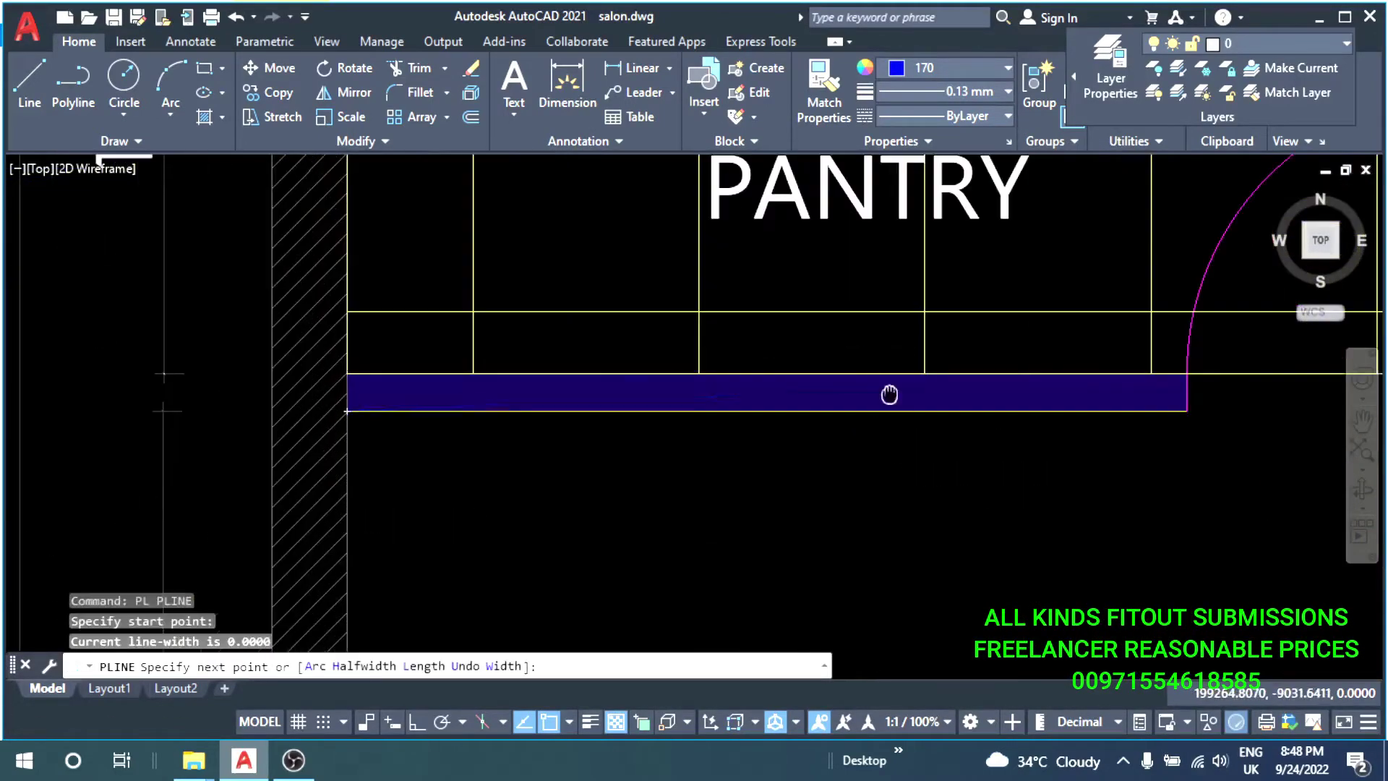
{"action": "middle_click_drag", "start_coordinate": [889, 394], "coordinate": [286, 413]}
{"action": "left_click", "coordinate": [935, 432]}
{"action": "scroll", "coordinate": [935, 432], "scroll_direction": "down", "scroll_amount": 3}
{"action": "scroll", "coordinate": [728, 433], "scroll_direction": "up", "scroll_amount": 3}
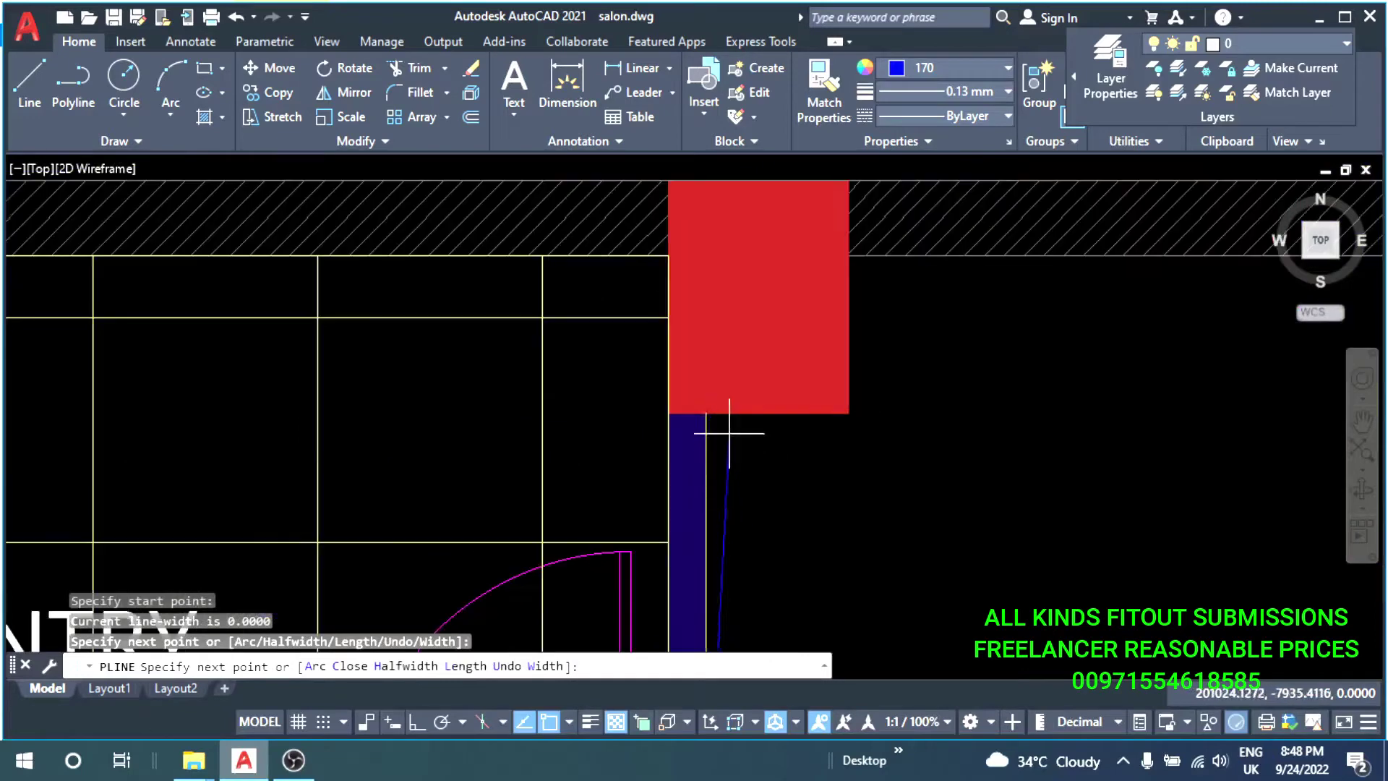
{"action": "left_click", "coordinate": [705, 413]}
{"action": "left_click", "coordinate": [848, 413]}
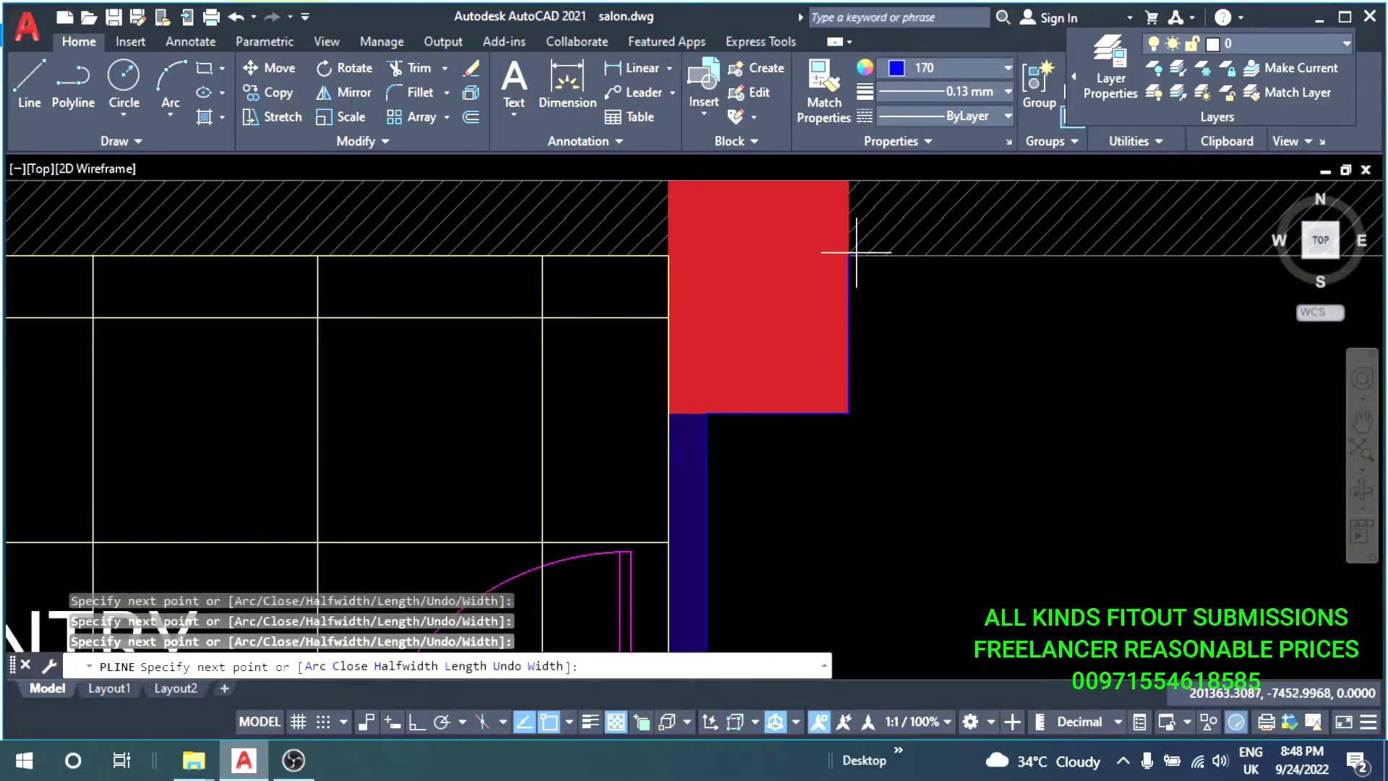
Continue the outline around the red column's corners to the entrance and end the polyline.
{"action": "scroll", "coordinate": [856, 253], "scroll_direction": "down", "scroll_amount": 4}
{"action": "scroll", "coordinate": [908, 384], "scroll_direction": "up", "scroll_amount": 3}
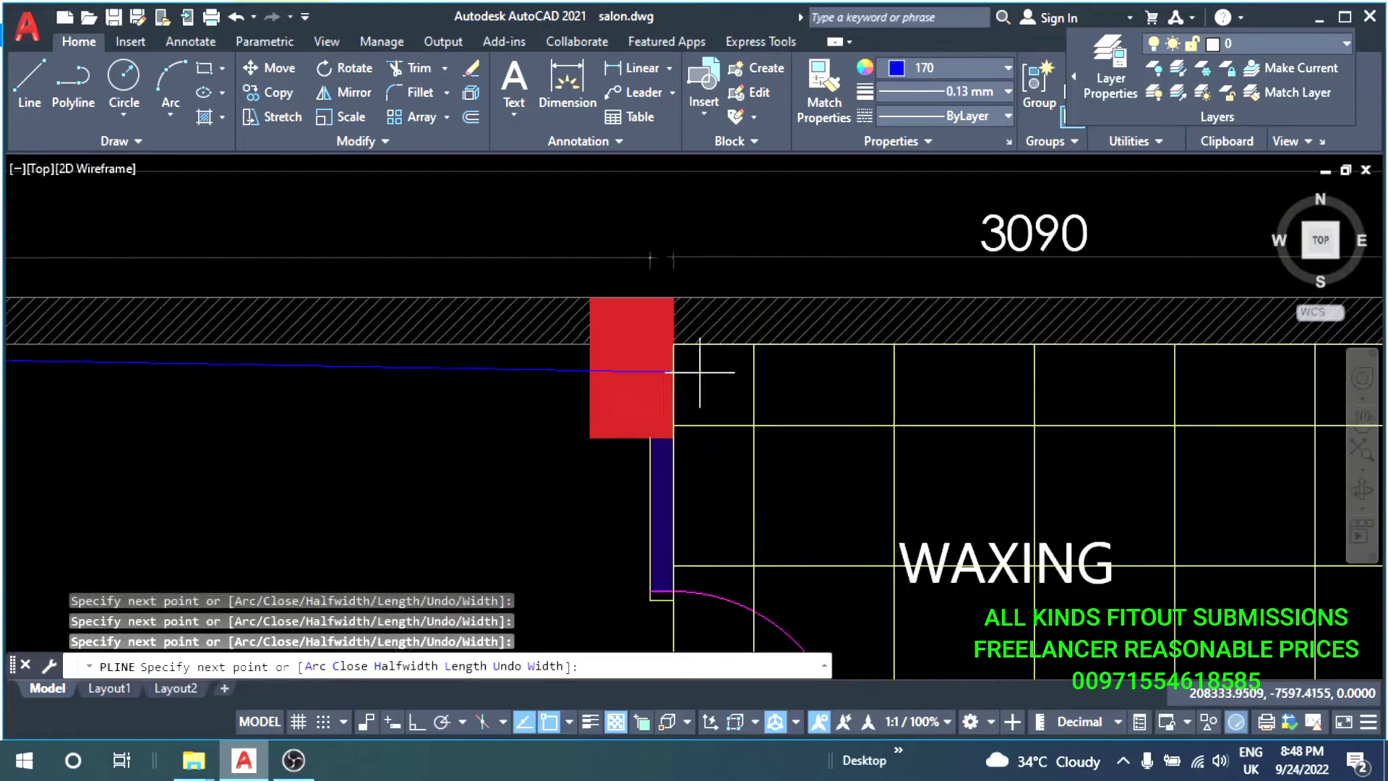
{"action": "left_click", "coordinate": [590, 437]}
{"action": "scroll", "coordinate": [655, 437], "scroll_direction": "up", "scroll_amount": 3}
{"action": "scroll", "coordinate": [621, 541], "scroll_direction": "down", "scroll_amount": 4}
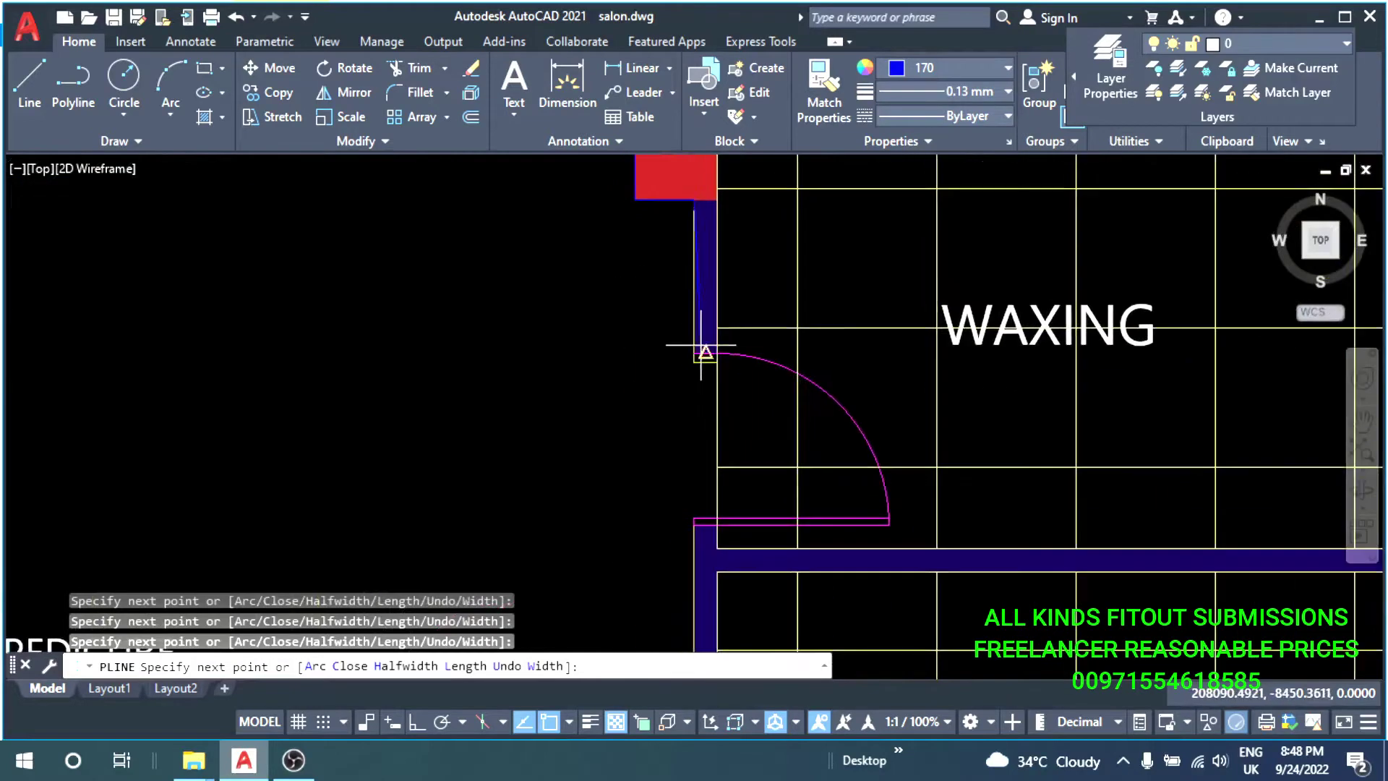
{"action": "scroll", "coordinate": [707, 350], "scroll_direction": "down", "scroll_amount": 2}
{"action": "scroll", "coordinate": [660, 576], "scroll_direction": "up", "scroll_amount": 5}
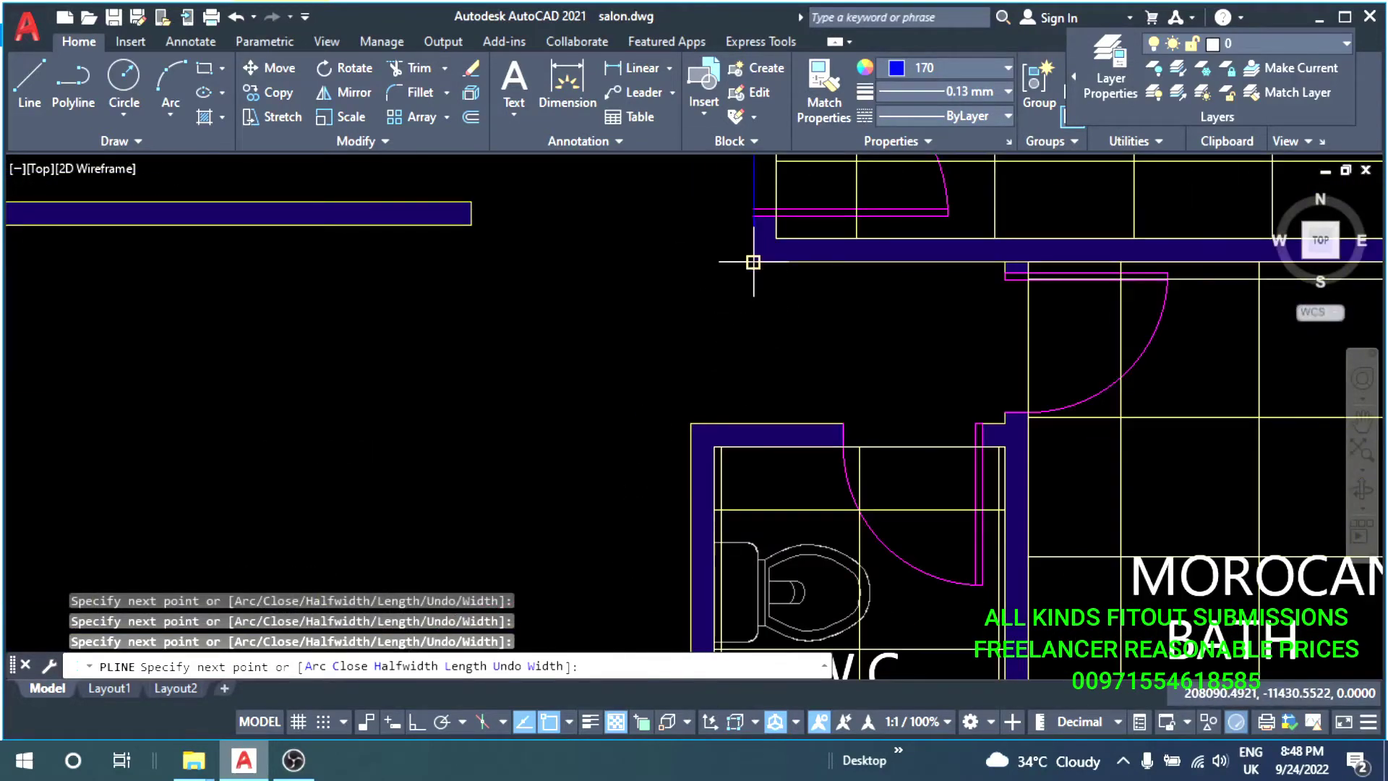
{"action": "scroll", "coordinate": [961, 254], "scroll_direction": "up", "scroll_amount": 3}
{"action": "scroll", "coordinate": [930, 356], "scroll_direction": "down", "scroll_amount": 2}
{"action": "scroll", "coordinate": [889, 331], "scroll_direction": "up", "scroll_amount": 4}
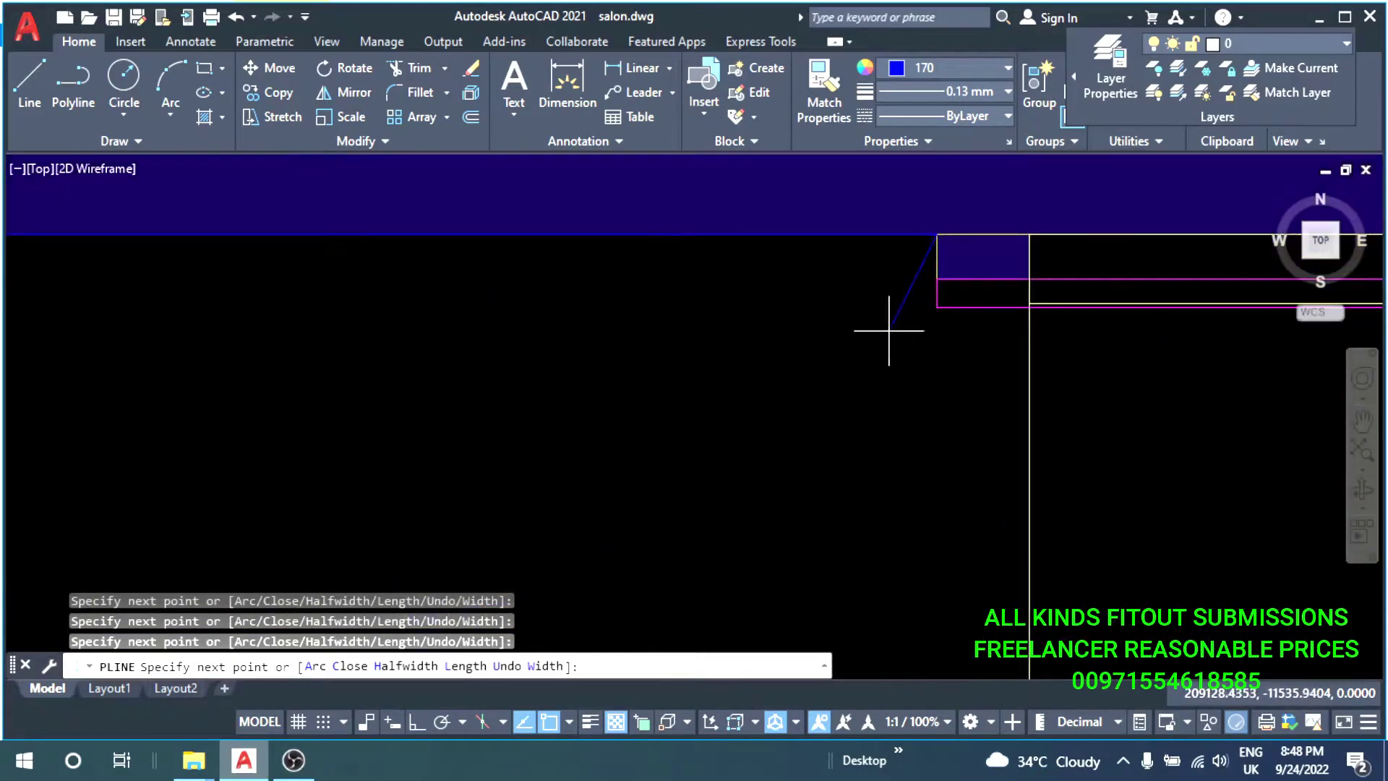
{"action": "scroll", "coordinate": [936, 308], "scroll_direction": "down", "scroll_amount": 3}
{"action": "scroll", "coordinate": [920, 440], "scroll_direction": "up", "scroll_amount": 3}
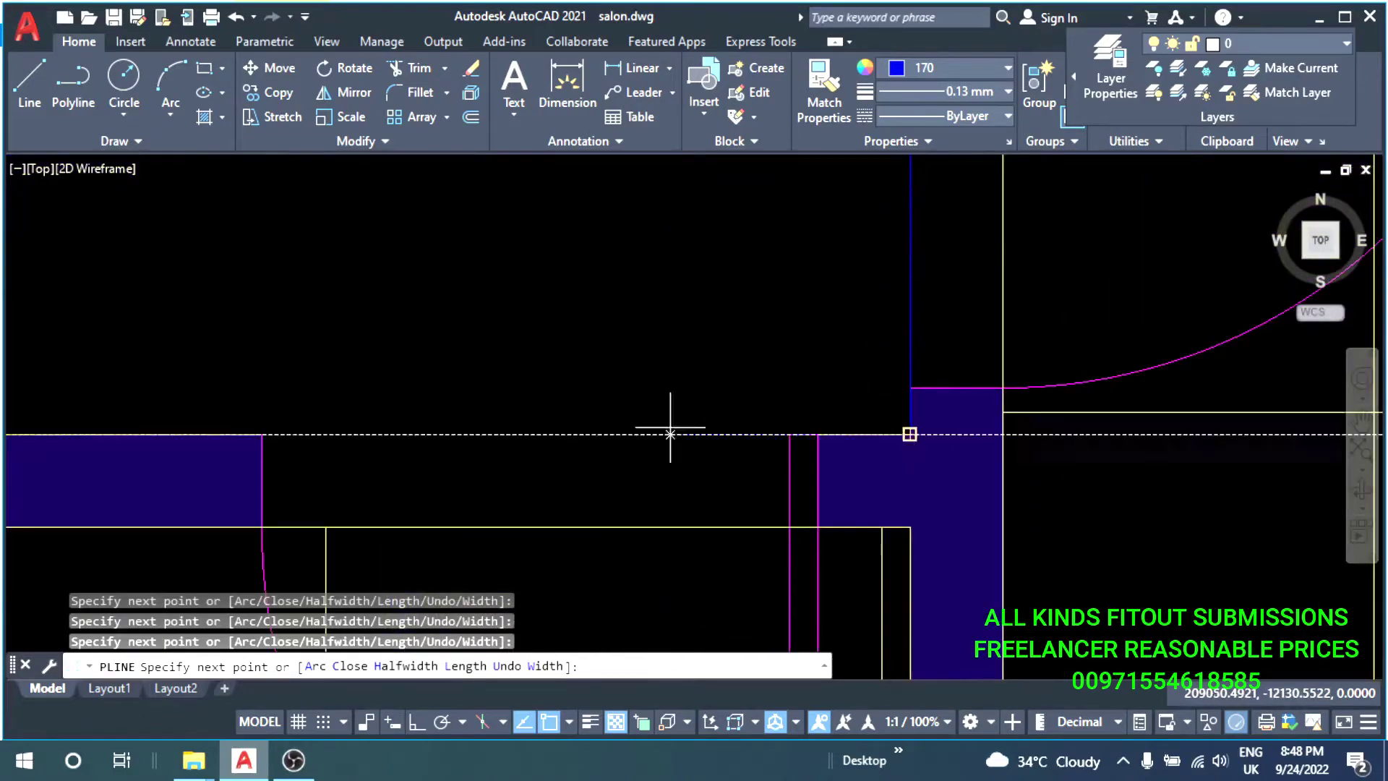
{"action": "scroll", "coordinate": [670, 434], "scroll_direction": "down", "scroll_amount": 2}
{"action": "scroll", "coordinate": [433, 427], "scroll_direction": "down", "scroll_amount": 2}
{"action": "scroll", "coordinate": [383, 506], "scroll_direction": "down", "scroll_amount": 3}
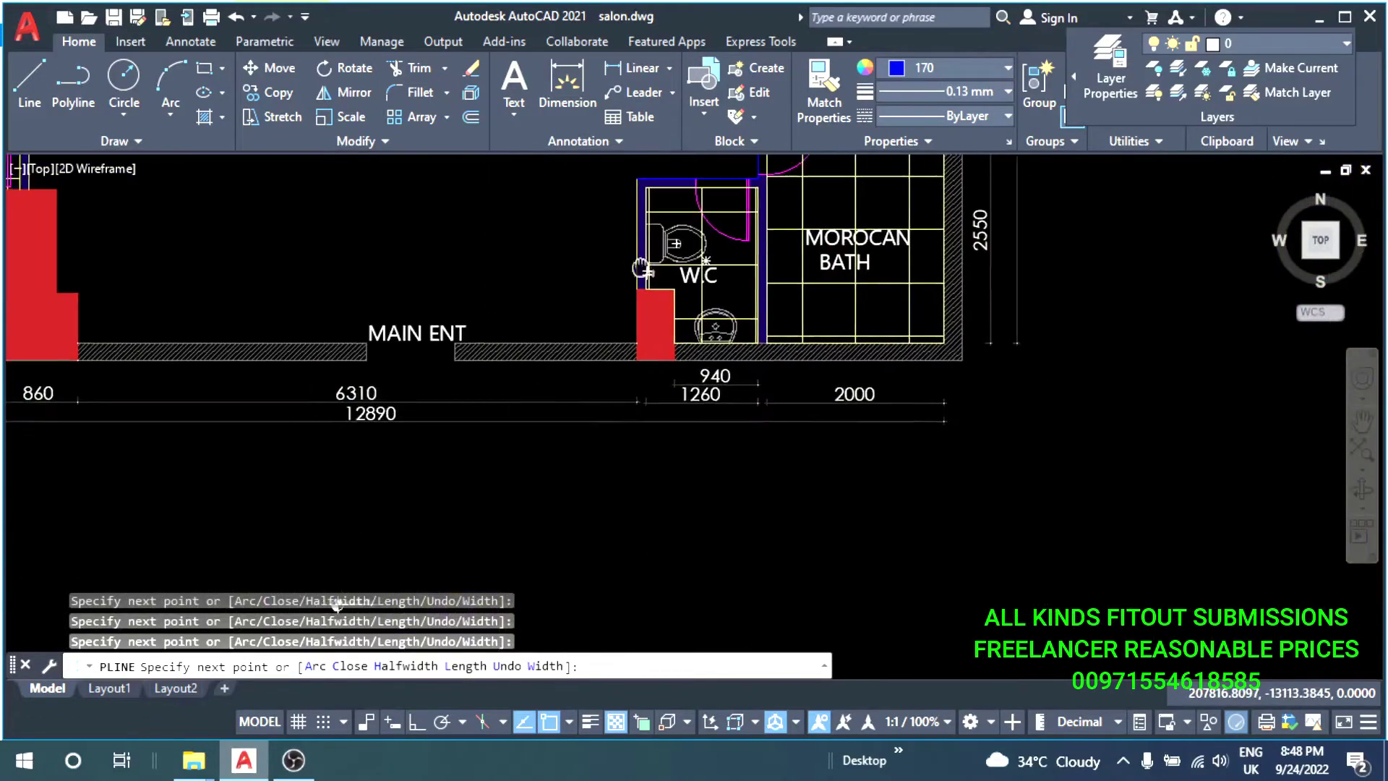
{"action": "scroll", "coordinate": [649, 363], "scroll_direction": "up", "scroll_amount": 5}
{"action": "scroll", "coordinate": [227, 364], "scroll_direction": "down", "scroll_amount": 3}
{"action": "scroll", "coordinate": [533, 422], "scroll_direction": "up", "scroll_amount": 3}
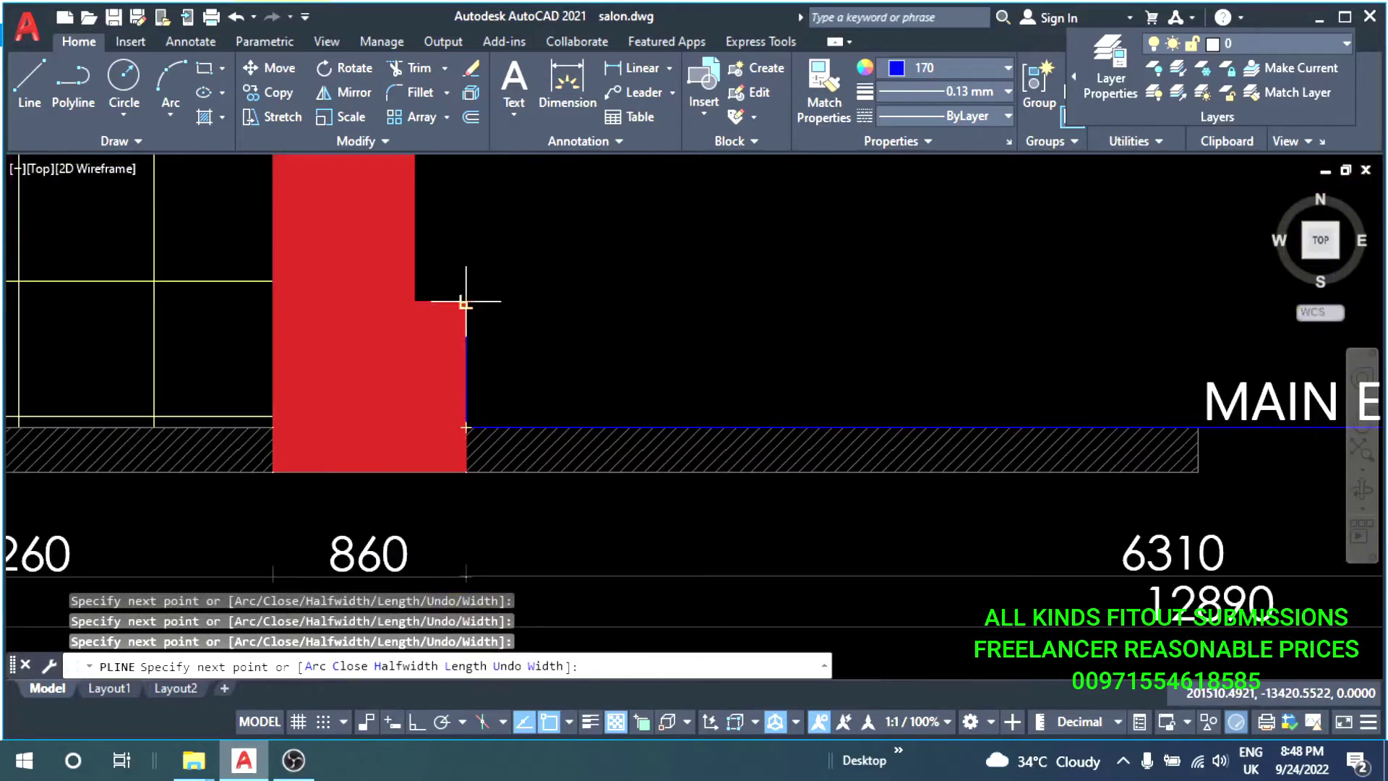
{"action": "scroll", "coordinate": [423, 299], "scroll_direction": "up", "scroll_amount": 4}
{"action": "scroll", "coordinate": [514, 334], "scroll_direction": "down", "scroll_amount": 4}
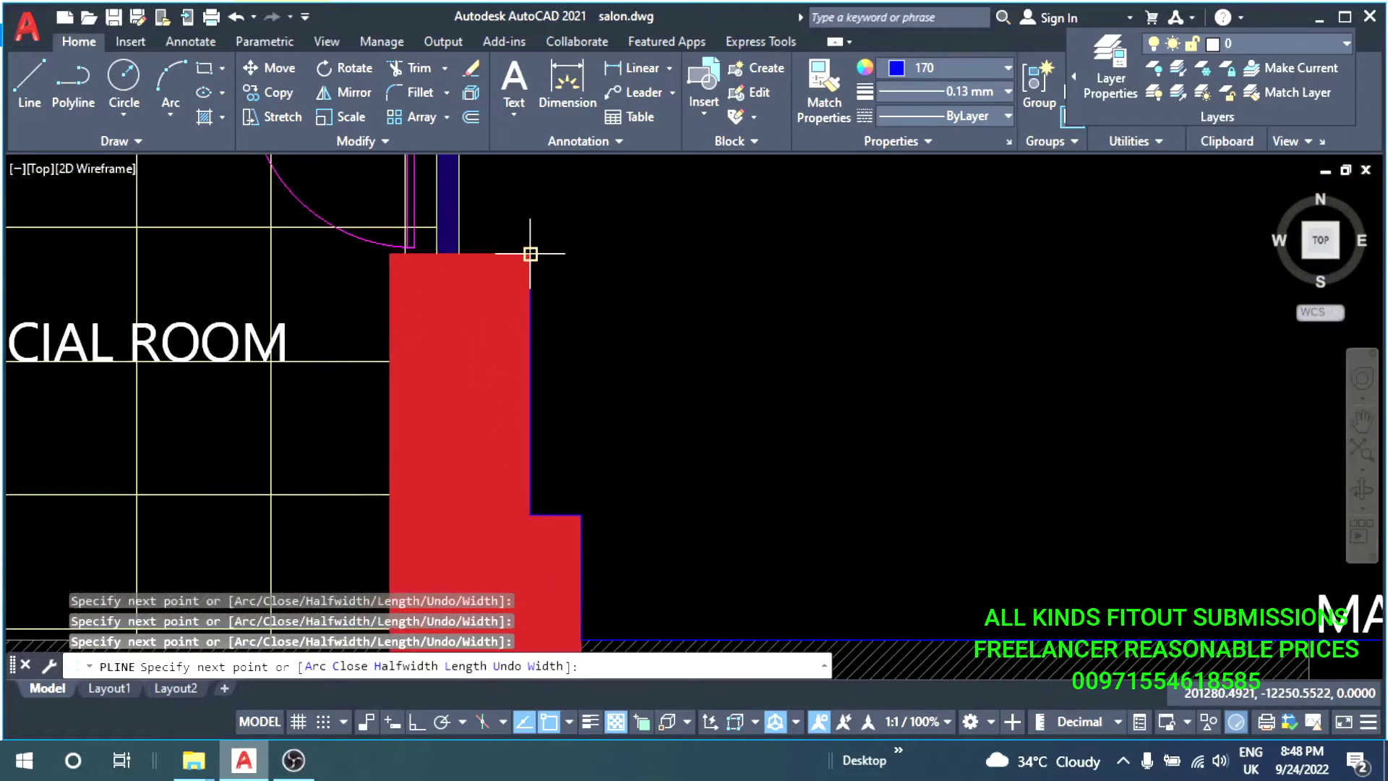
{"action": "scroll", "coordinate": [451, 255], "scroll_direction": "down", "scroll_amount": 4}
{"action": "scroll", "coordinate": [506, 354], "scroll_direction": "up", "scroll_amount": 1}
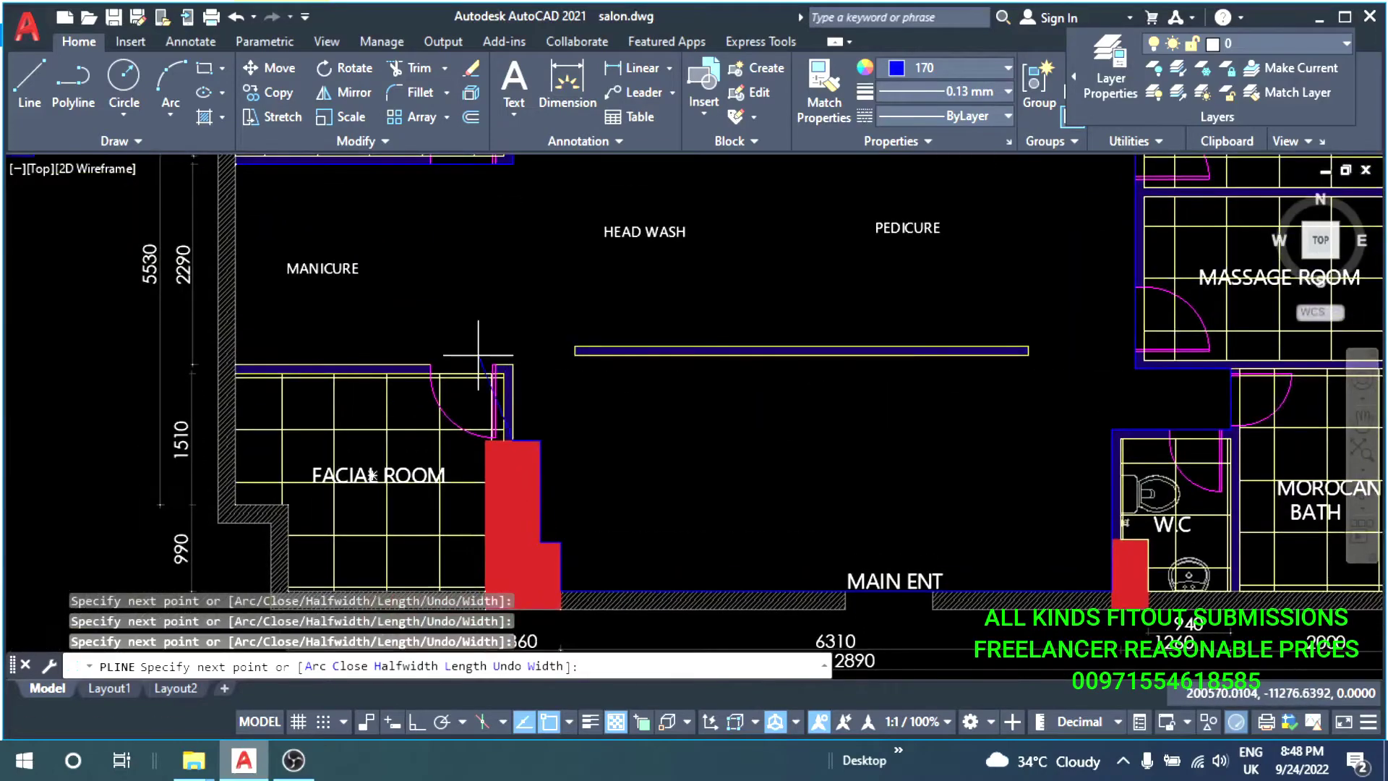
{"action": "scroll", "coordinate": [561, 371], "scroll_direction": "up", "scroll_amount": 3}
{"action": "scroll", "coordinate": [567, 375], "scroll_direction": "down", "scroll_amount": 2}
{"action": "scroll", "coordinate": [501, 449], "scroll_direction": "up", "scroll_amount": 3}
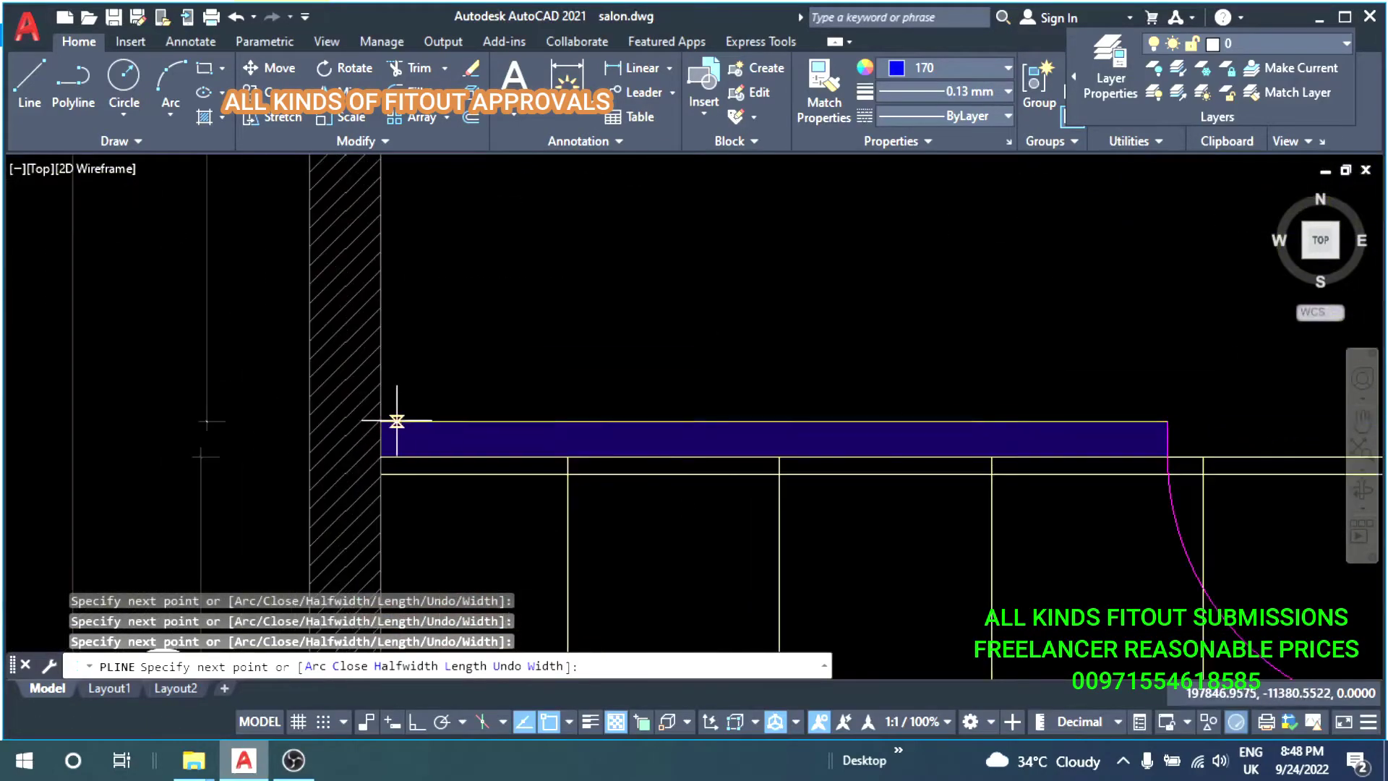
{"action": "scroll", "coordinate": [459, 366], "scroll_direction": "down", "scroll_amount": 3}
{"action": "scroll", "coordinate": [464, 365], "scroll_direction": "up", "scroll_amount": 2}
{"action": "scroll", "coordinate": [460, 383], "scroll_direction": "up", "scroll_amount": 1}
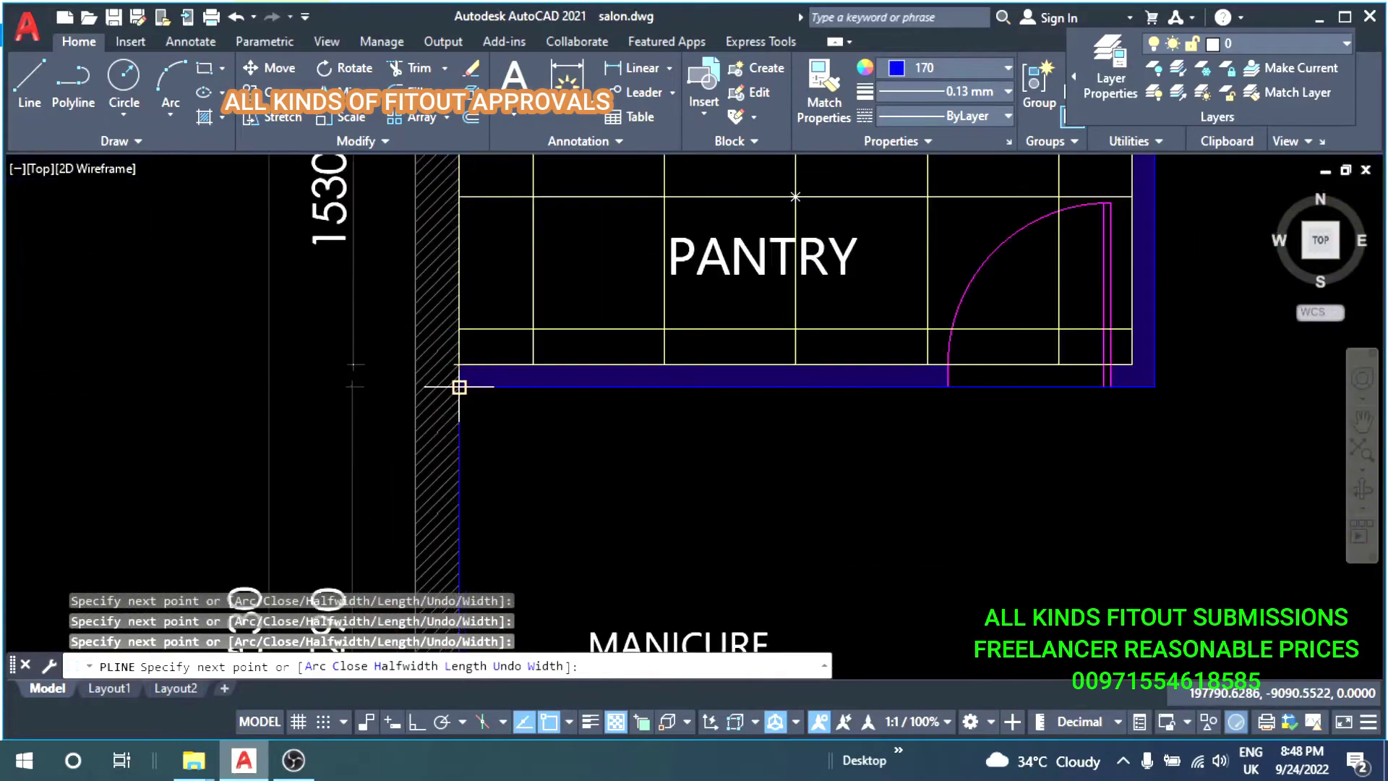
{"action": "key", "text": "Escape"}
{"action": "key", "text": "Escape"}
{"action": "key", "text": "Escape"}
{"action": "scroll", "coordinate": [555, 434], "scroll_direction": "down", "scroll_amount": 4}
{"action": "scroll", "coordinate": [622, 318], "scroll_direction": "up", "scroll_amount": 2}
{"action": "scroll", "coordinate": [619, 319], "scroll_direction": "down", "scroll_amount": 2}
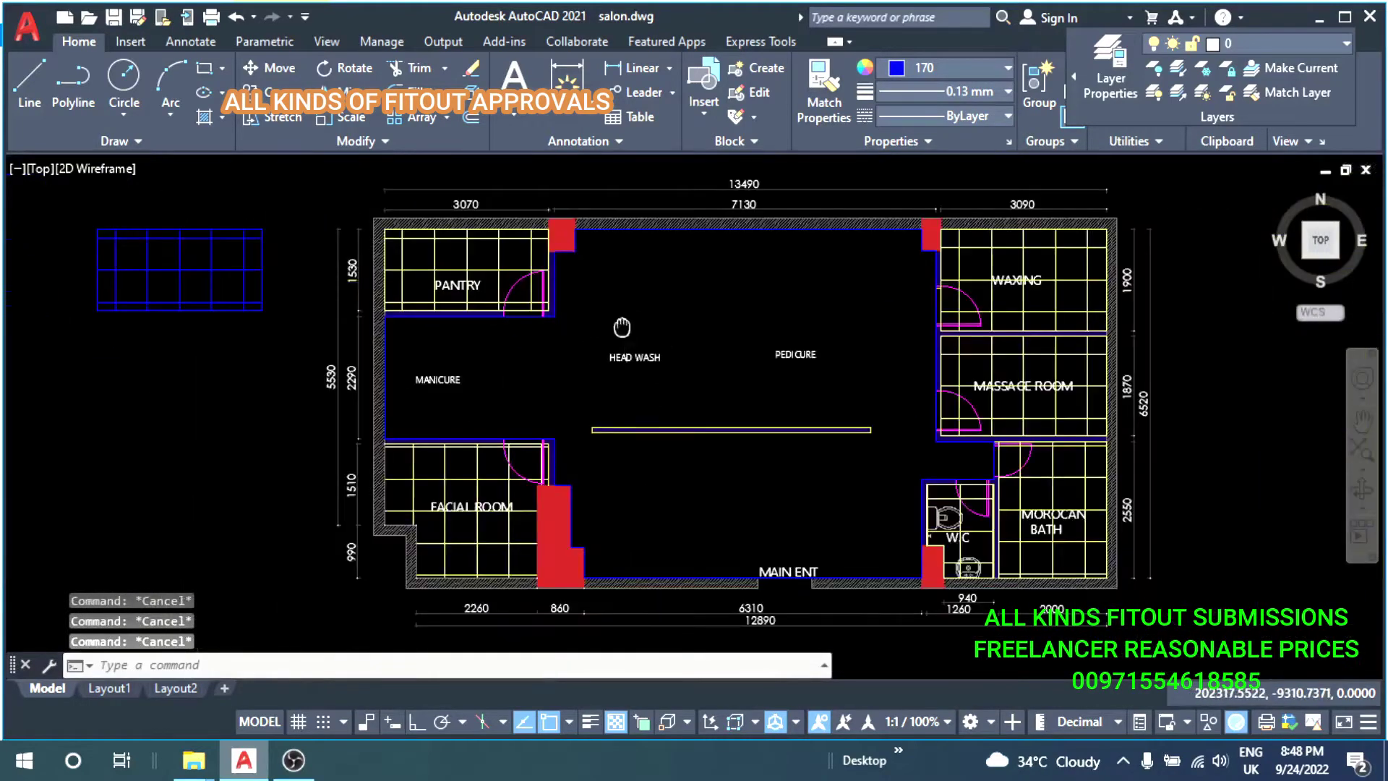
{"action": "scroll", "coordinate": [650, 316], "scroll_direction": "up", "scroll_amount": 1}
{"action": "type", "text": "h"}
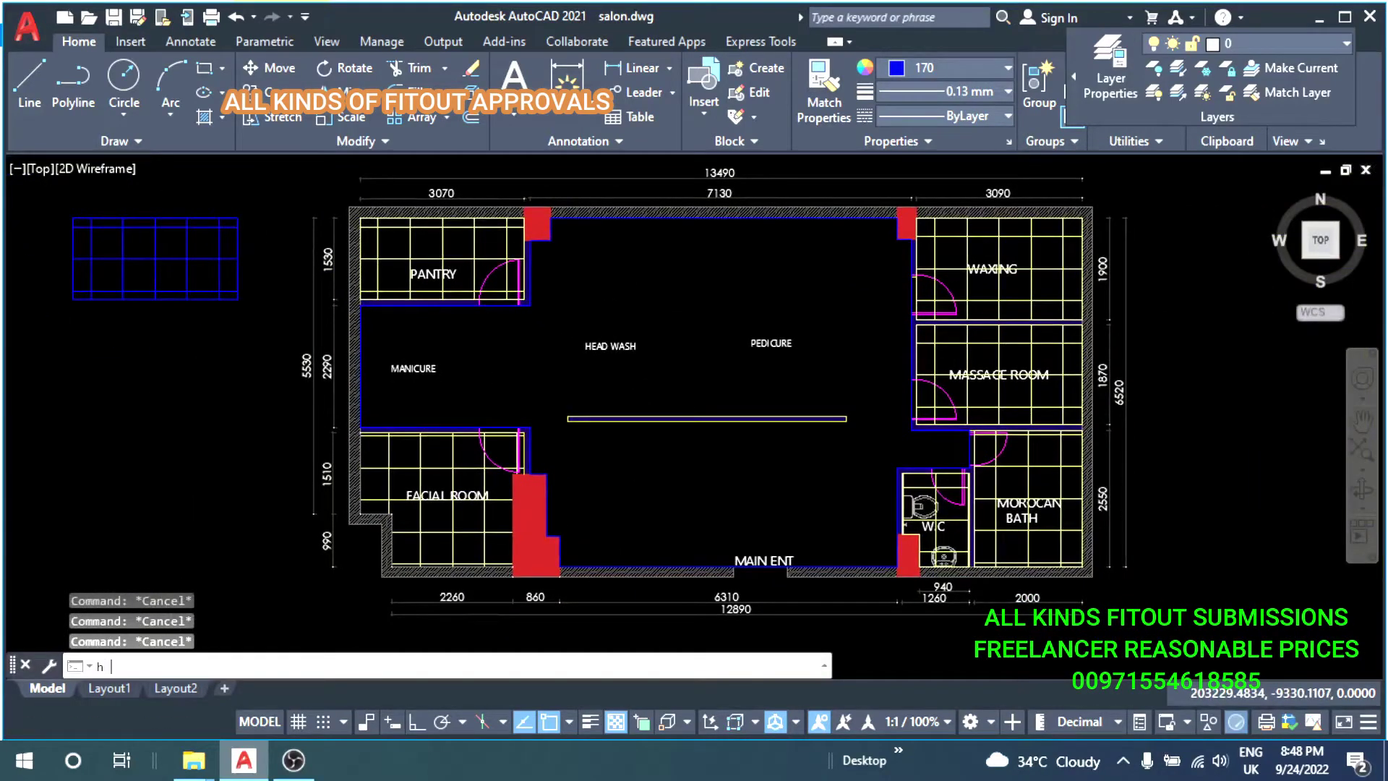
{"action": "key", "text": "Return"}
Hatch the open floor by selecting the floor outline polyline as the boundary object.
{"action": "type", "text": "s"}
{"action": "key", "text": "Return"}
{"action": "scroll", "coordinate": [704, 224], "scroll_direction": "up", "scroll_amount": 2}
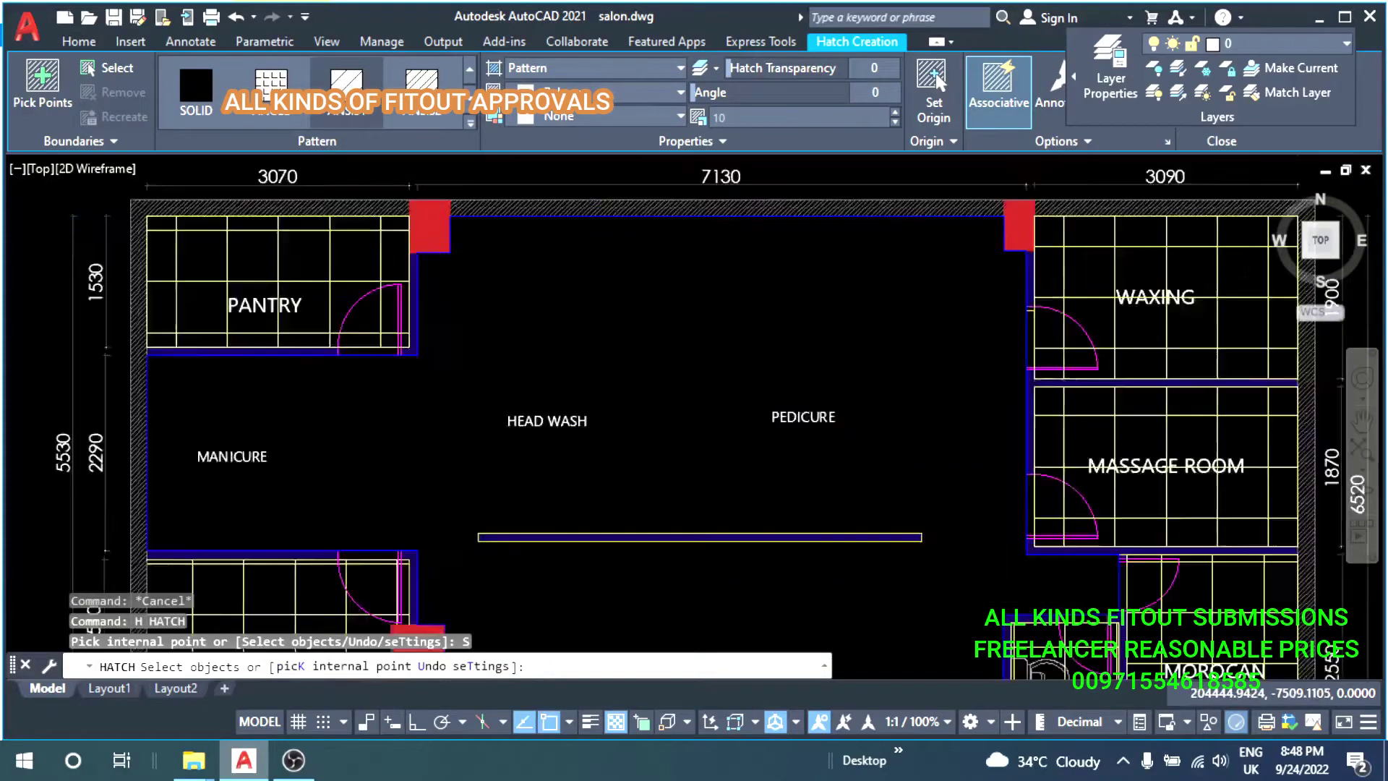
{"action": "scroll", "coordinate": [655, 312], "scroll_direction": "up", "scroll_amount": 3}
{"action": "left_click", "coordinate": [655, 214]}
{"action": "key", "text": "Escape"}
{"action": "scroll", "coordinate": [660, 366], "scroll_direction": "down", "scroll_amount": 3}
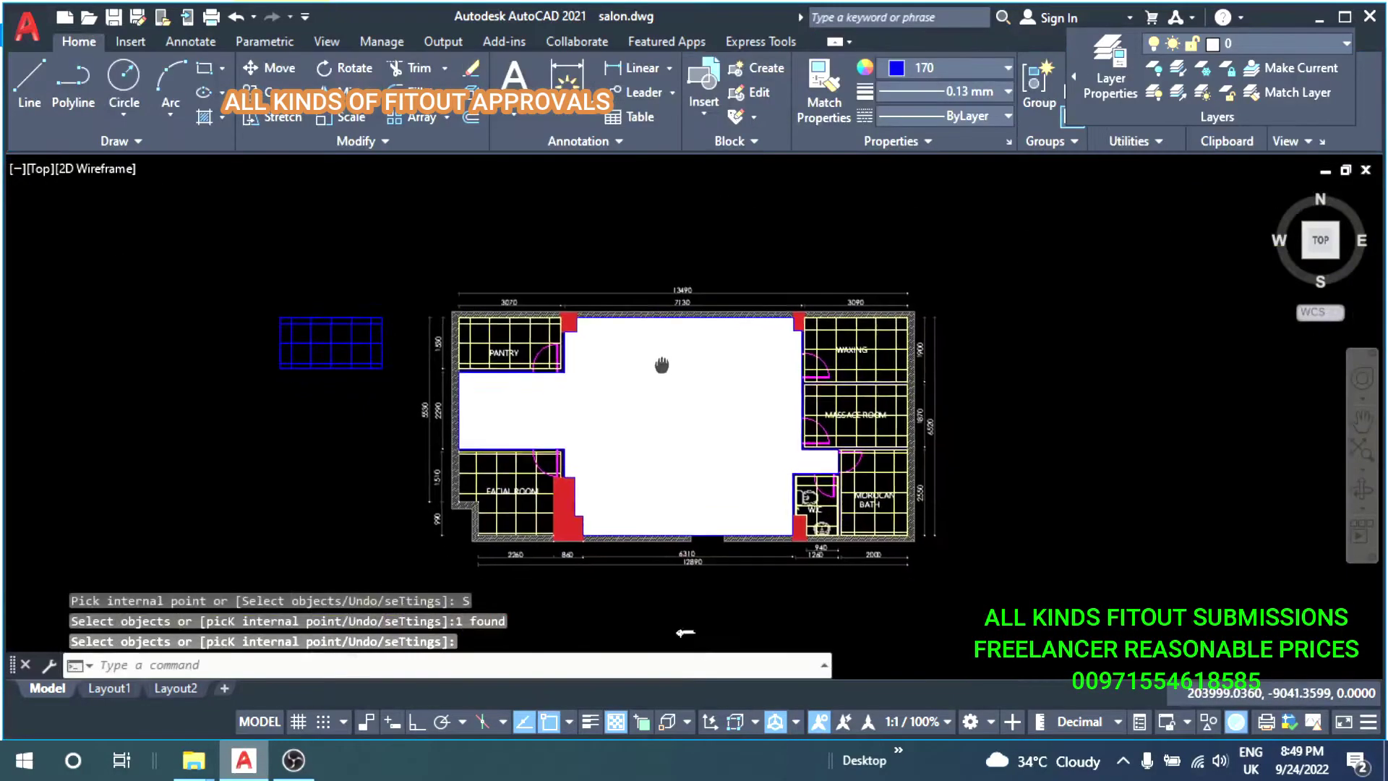
{"action": "scroll", "coordinate": [682, 332], "scroll_direction": "up", "scroll_amount": 3}
Change the floor hatch to the AR-SAND pattern at scale 100.
{"action": "left_click", "coordinate": [682, 332]}
{"action": "left_click", "coordinate": [617, 509]}
{"action": "left_click", "coordinate": [1054, 267]}
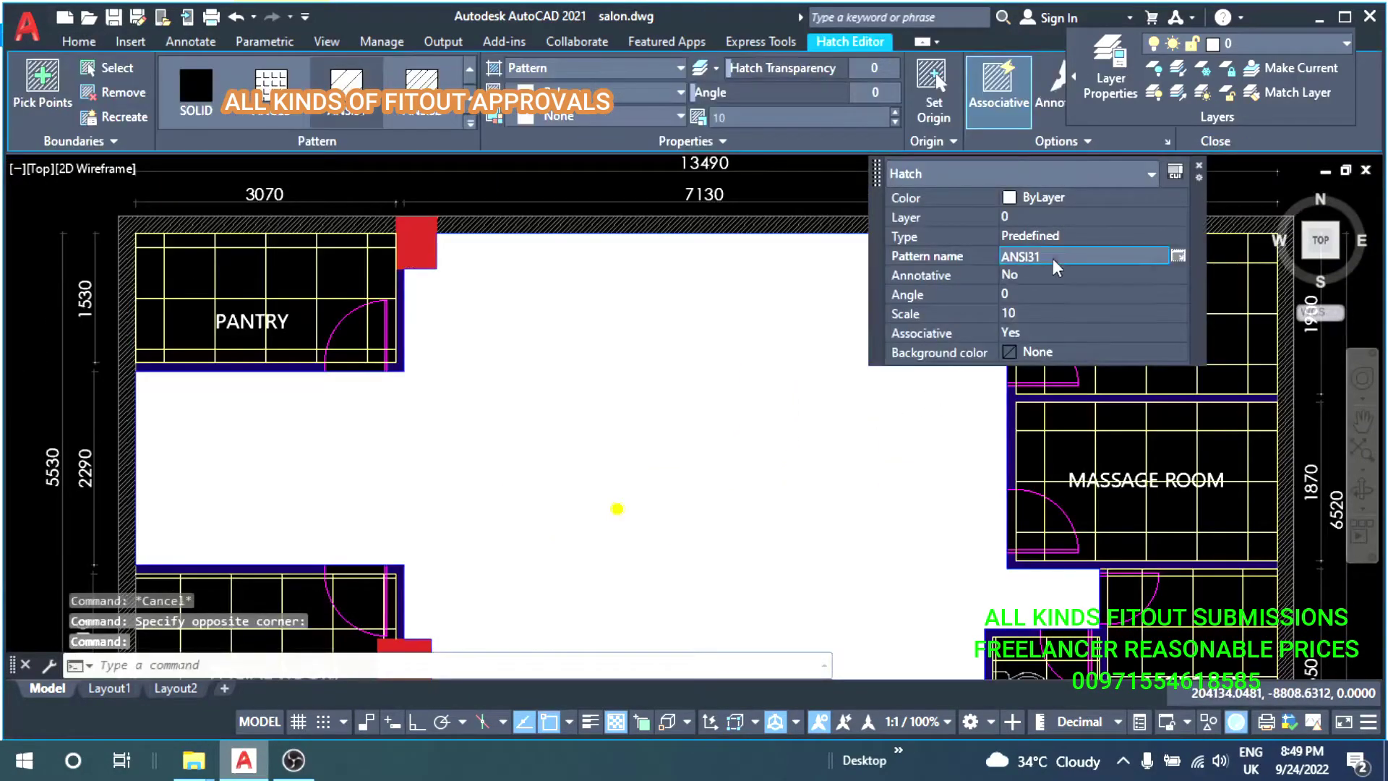
{"action": "left_click", "coordinate": [1179, 257]}
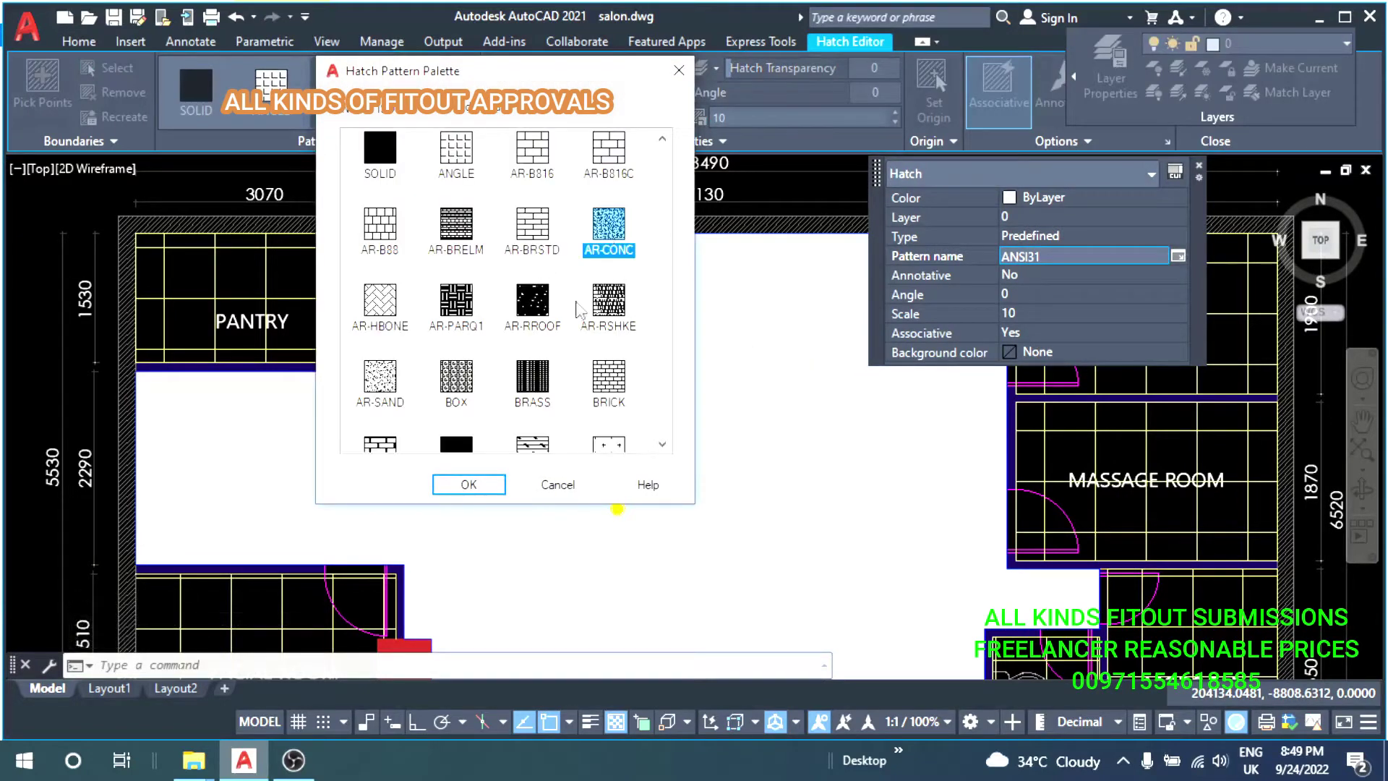
{"action": "double_click", "coordinate": [381, 375]}
{"action": "left_click", "coordinate": [1023, 314]}
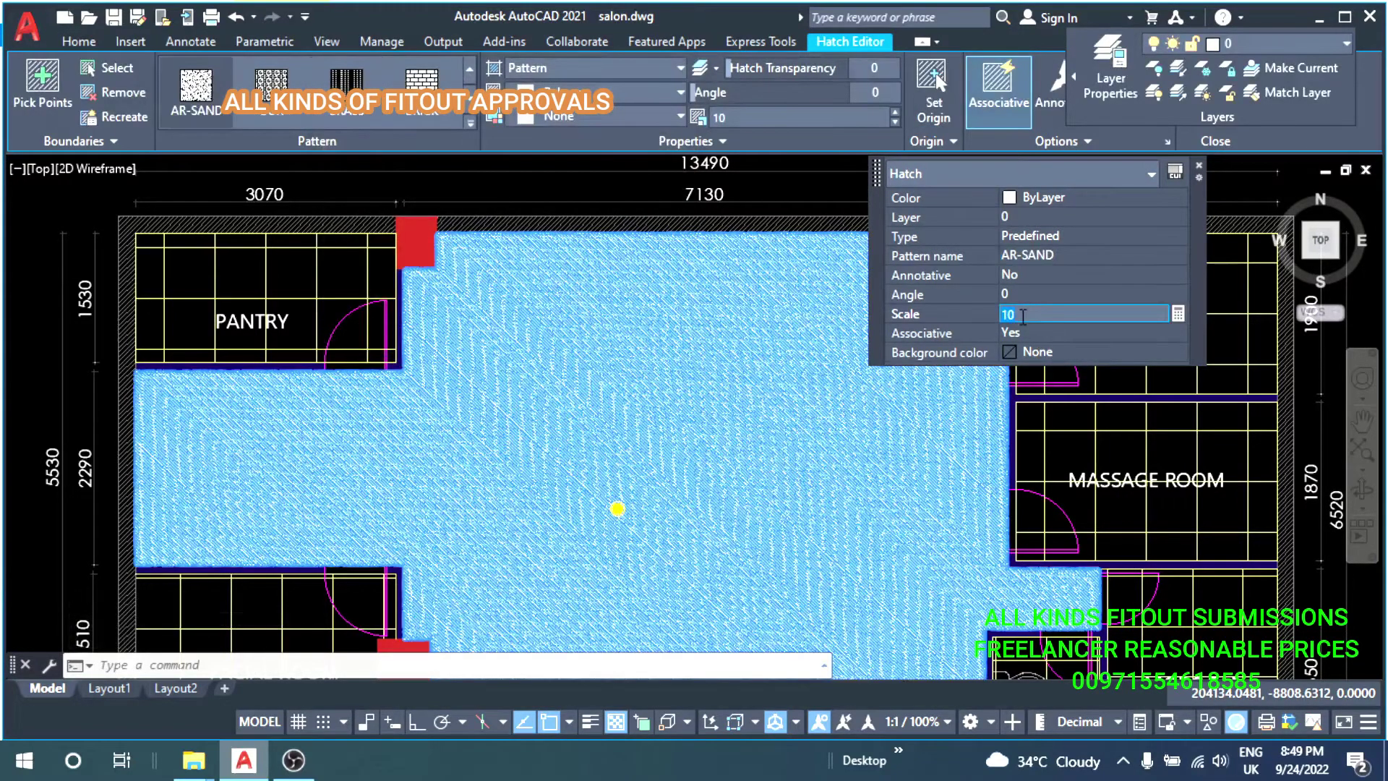
{"action": "type", "text": "500"}
{"action": "key", "text": "Return"}
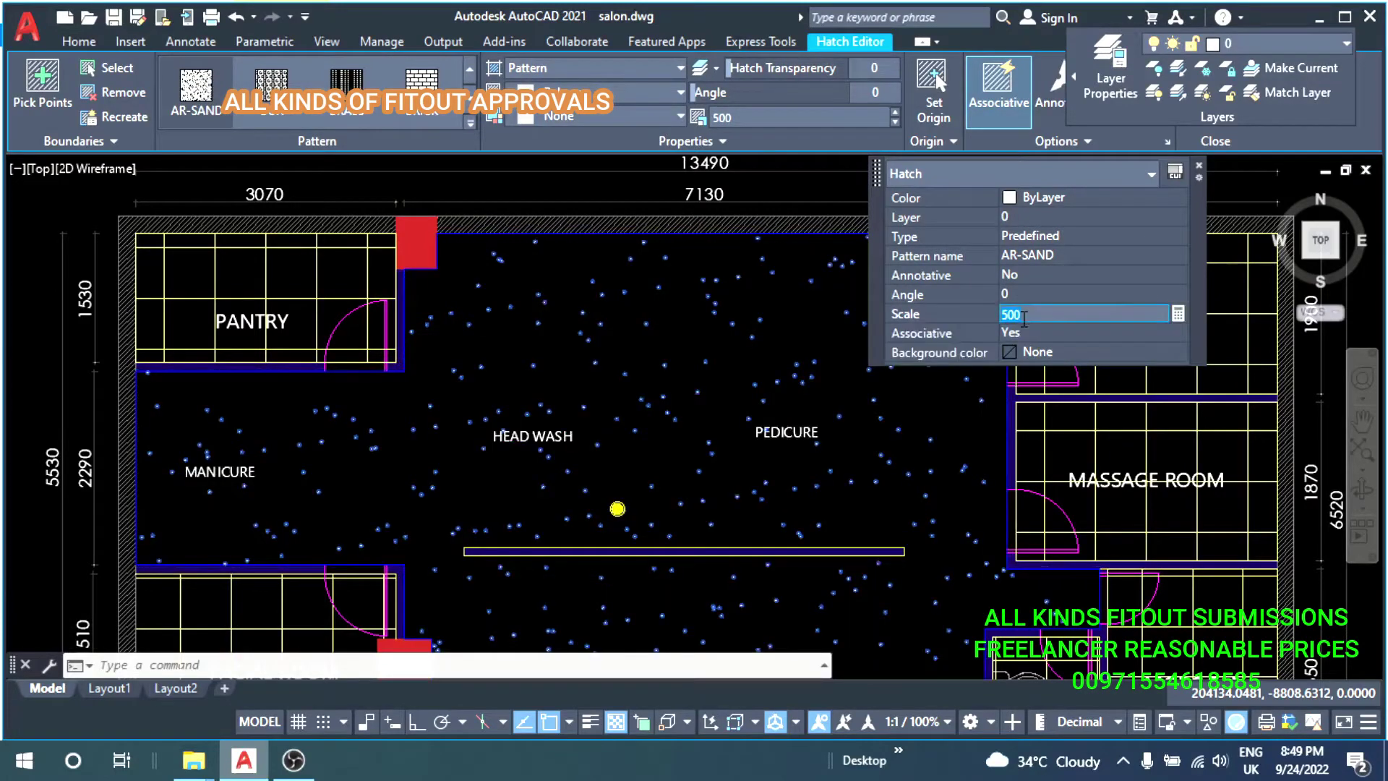
{"action": "key", "text": "Return"}
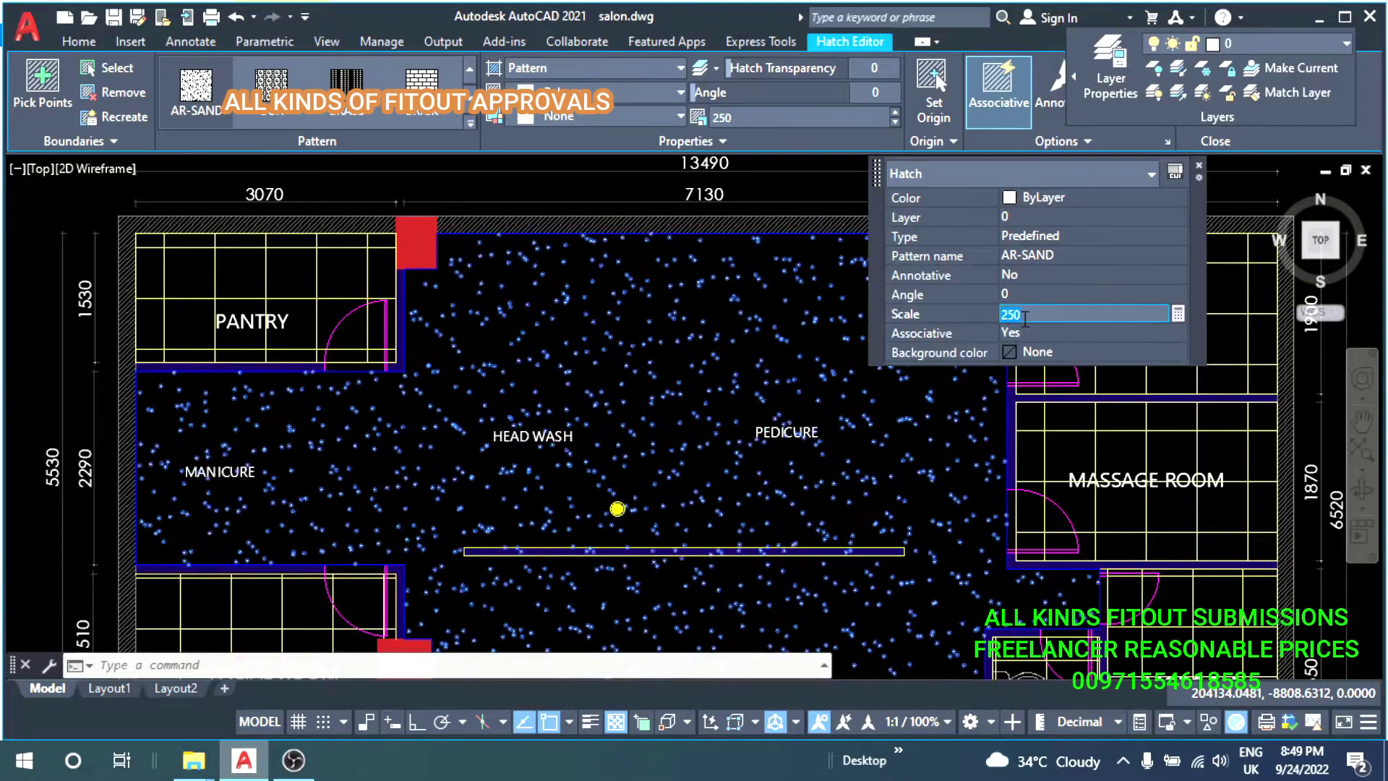
{"action": "type", "text": "00"}
{"action": "key", "text": "Return"}
{"action": "scroll", "coordinate": [660, 434], "scroll_direction": "down", "scroll_amount": 3}
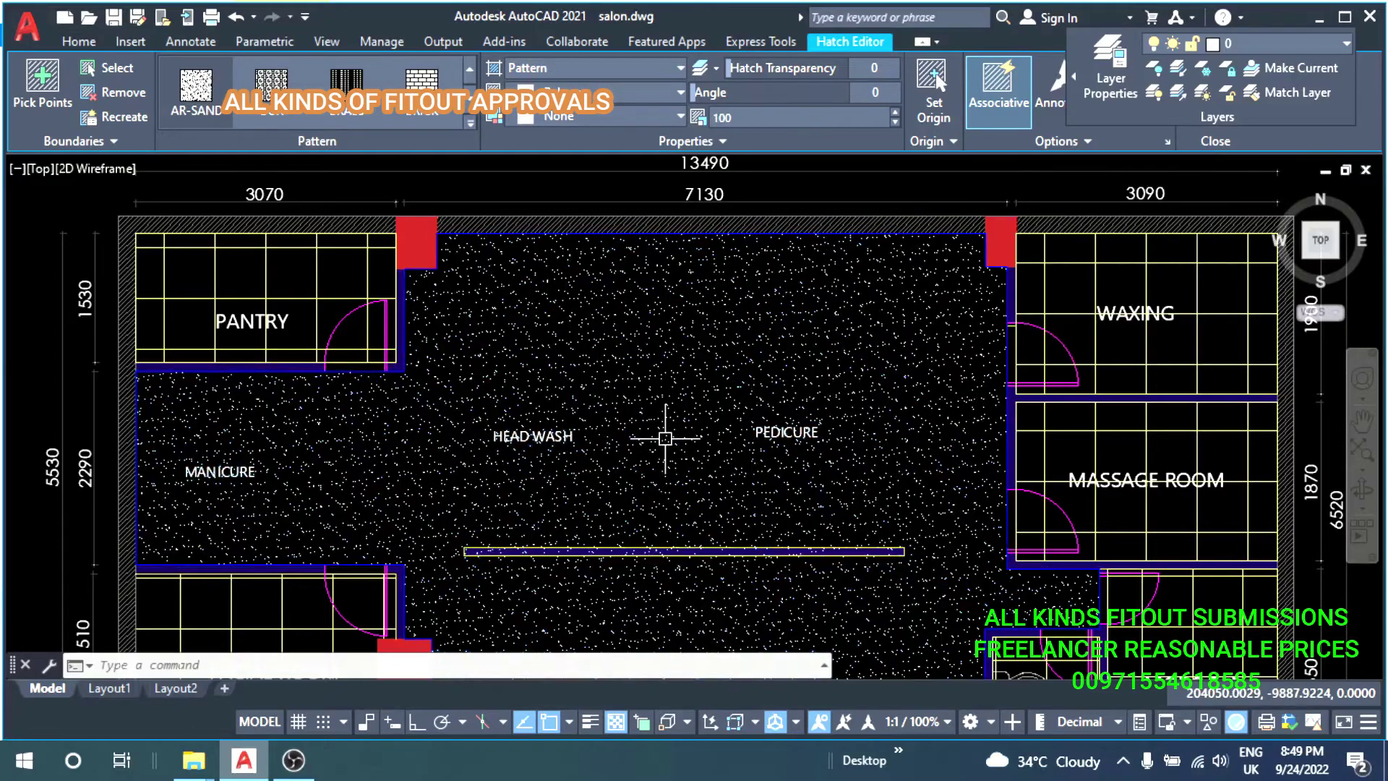
{"action": "key", "text": "Escape"}
{"action": "scroll", "coordinate": [626, 336], "scroll_direction": "down", "scroll_amount": 2}
Set the colour to index 170 blue and clear the selection.
{"action": "middle_click_drag", "start_coordinate": [625, 336], "coordinate": [631, 336]}
{"action": "left_click", "coordinate": [631, 337]}
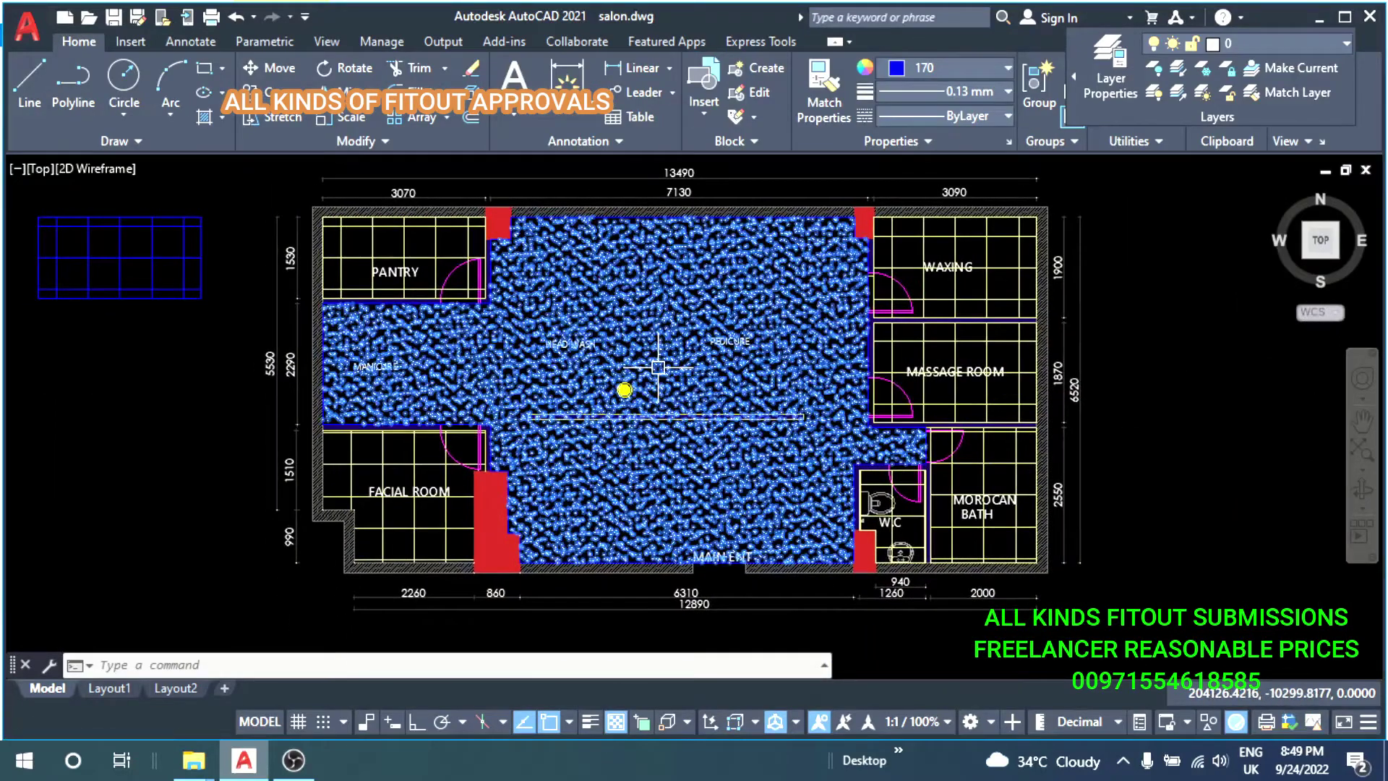
{"action": "left_click", "coordinate": [99, 49]}
{"action": "left_click", "coordinate": [951, 69]}
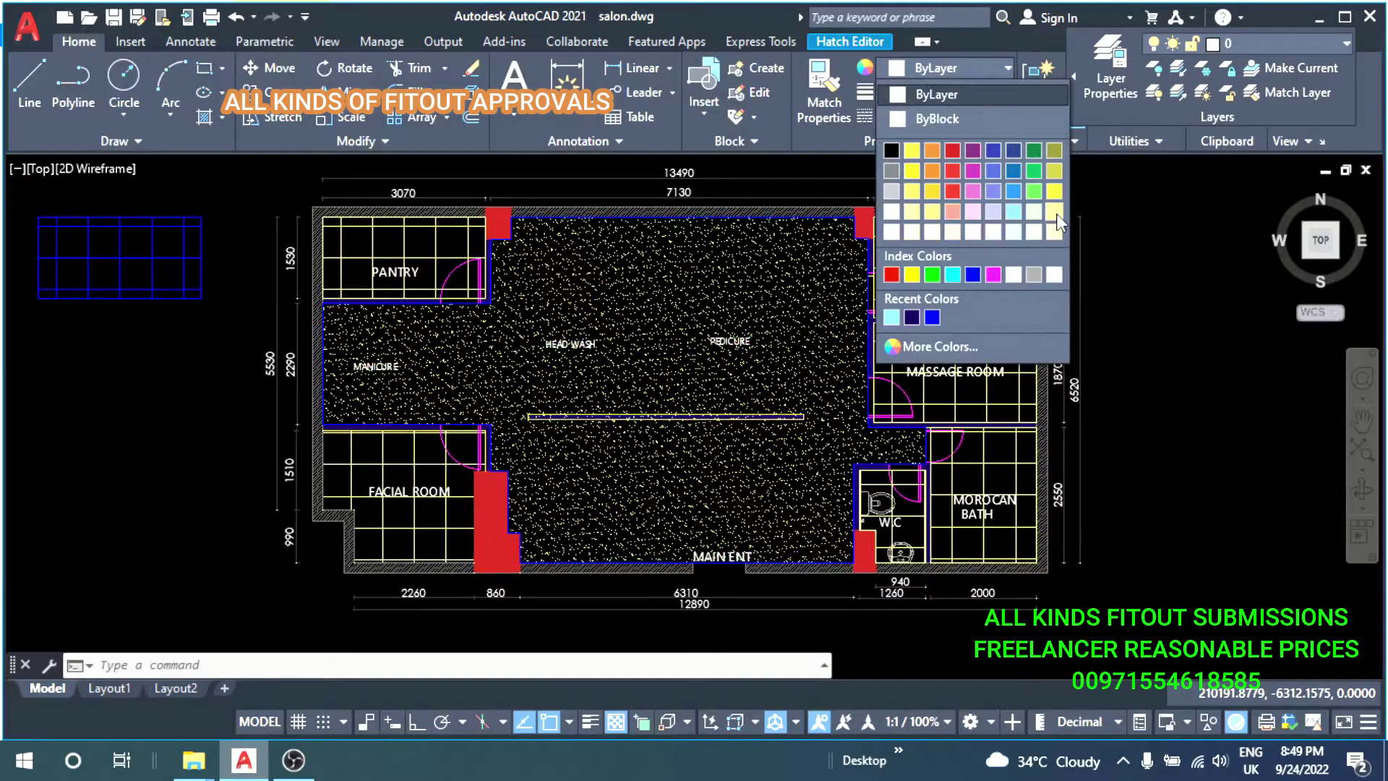
{"action": "left_click", "coordinate": [993, 150]}
{"action": "key", "text": "Escape"}
Draw a small square beside the Waxing and Massage Room wall with ortho on.
{"action": "scroll", "coordinate": [619, 393], "scroll_direction": "down", "scroll_amount": 2}
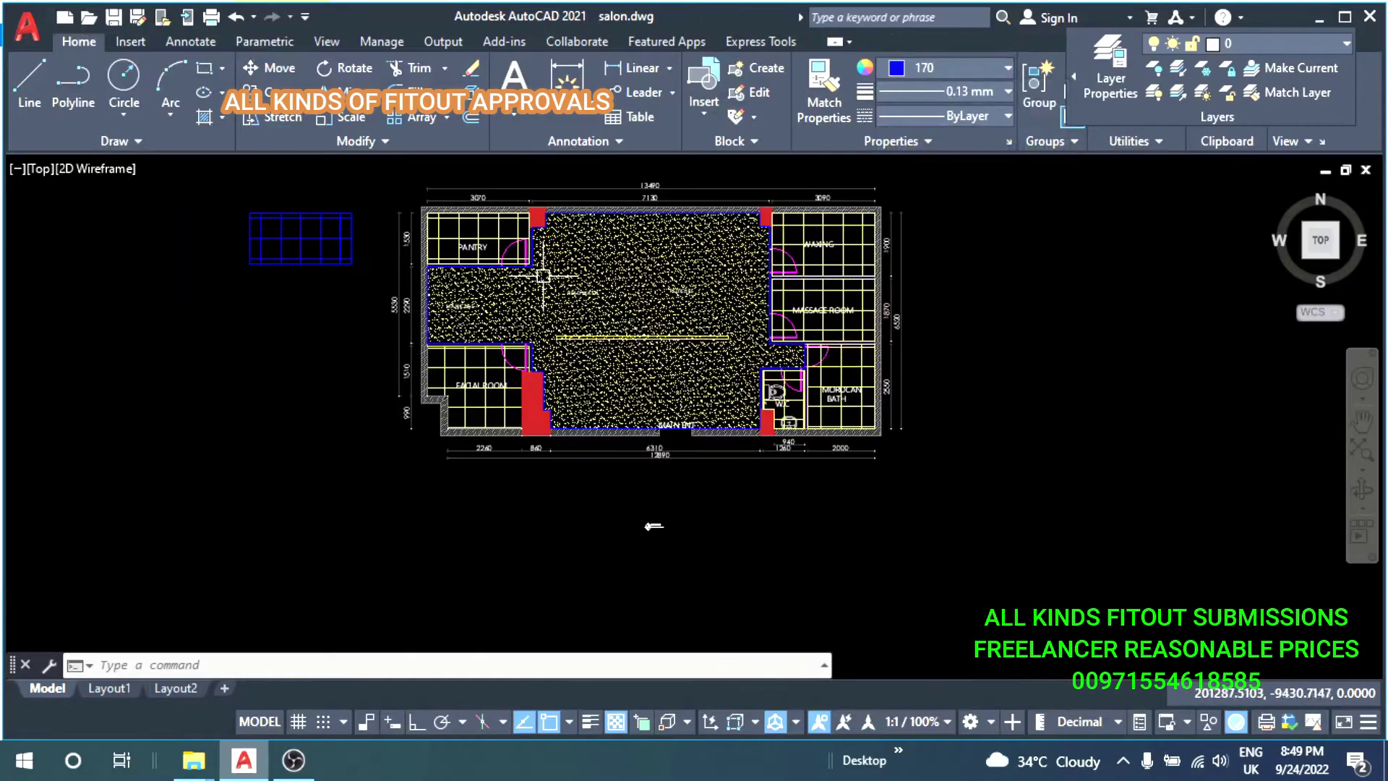
{"action": "scroll", "coordinate": [629, 386], "scroll_direction": "up", "scroll_amount": 3}
{"action": "middle_click_drag", "start_coordinate": [629, 386], "coordinate": [480, 403]}
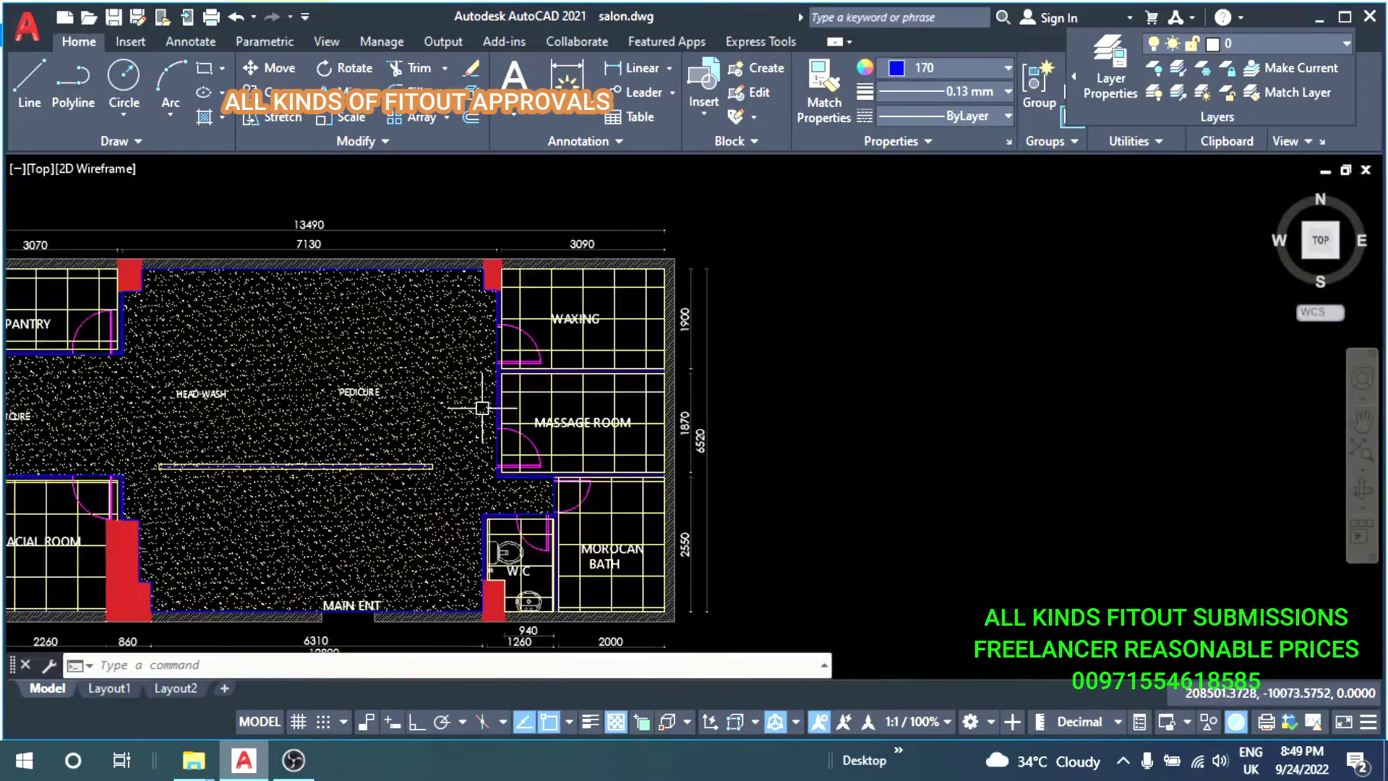
{"action": "middle_click_drag", "start_coordinate": [640, 368], "coordinate": [679, 352]}
{"action": "type", "text": "rec"}
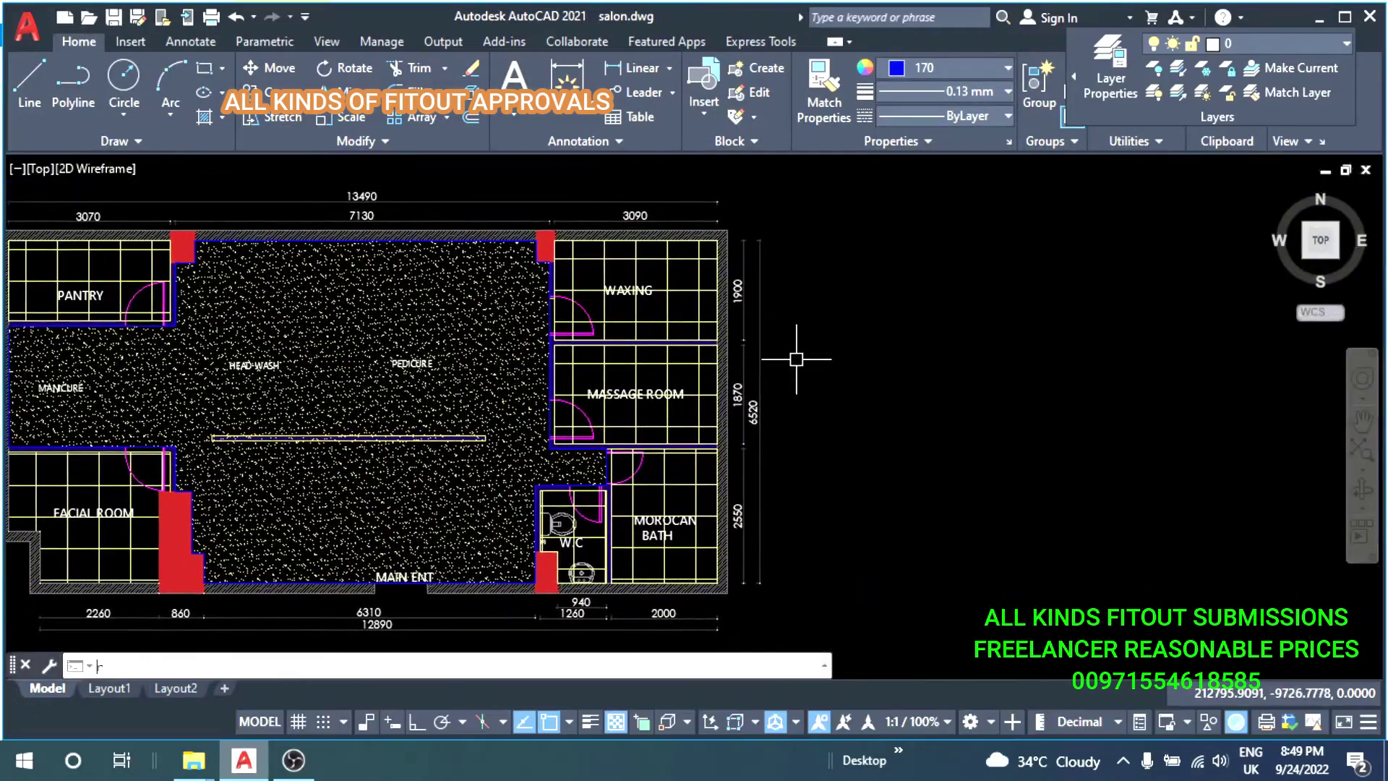
{"action": "key", "text": "Return"}
{"action": "scroll", "coordinate": [799, 357], "scroll_direction": "up", "scroll_amount": 4}
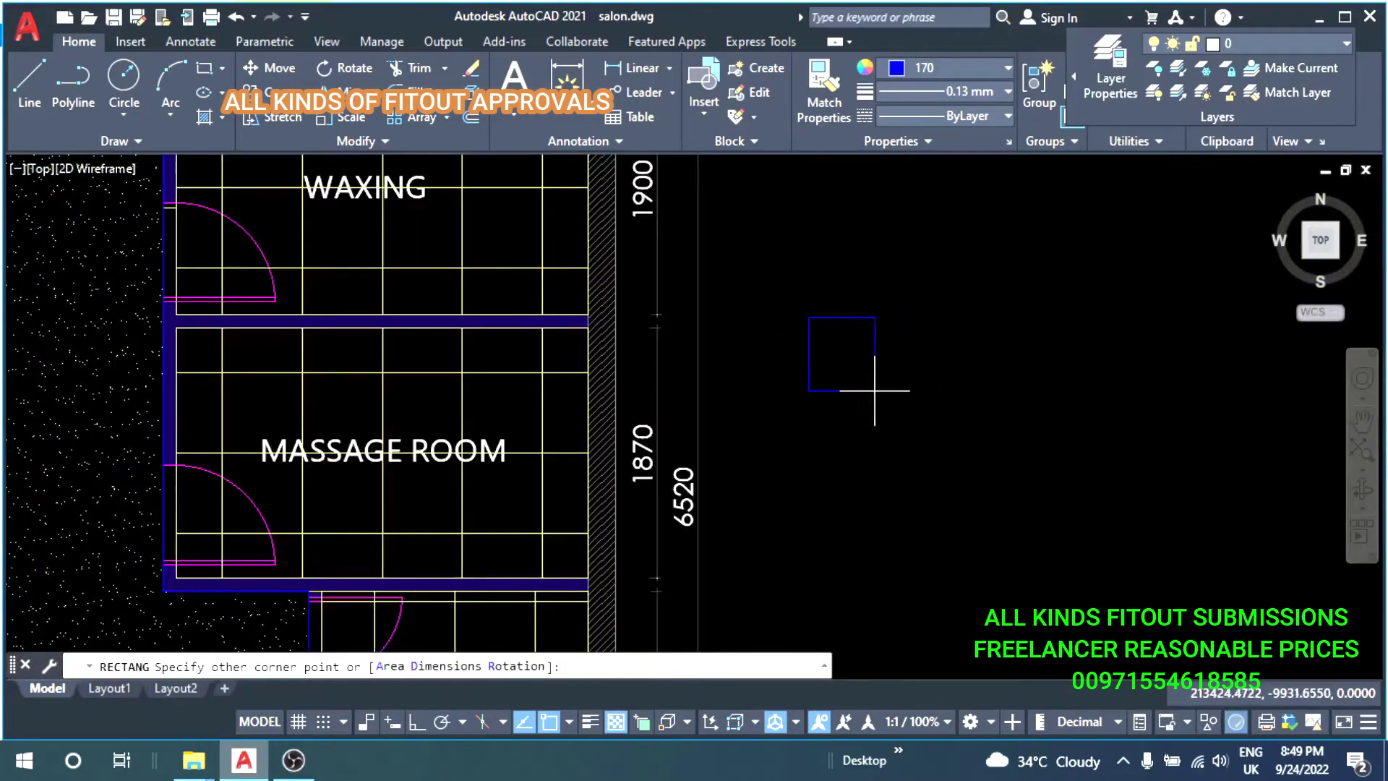
{"action": "key", "text": "Escape"}
{"action": "scroll", "coordinate": [859, 384], "scroll_direction": "down", "scroll_amount": 2}
{"action": "mouse_move", "coordinate": [828, 412]}
{"action": "middle_mouse_down"}
{"action": "mouse_move", "coordinate": [775, 394]}
{"action": "mouse_move", "coordinate": [784, 375]}
{"action": "middle_mouse_up"}
{"action": "scroll", "coordinate": [705, 396], "scroll_direction": "down", "scroll_amount": 2}
{"action": "scroll", "coordinate": [802, 391], "scroll_direction": "up", "scroll_amount": 2}
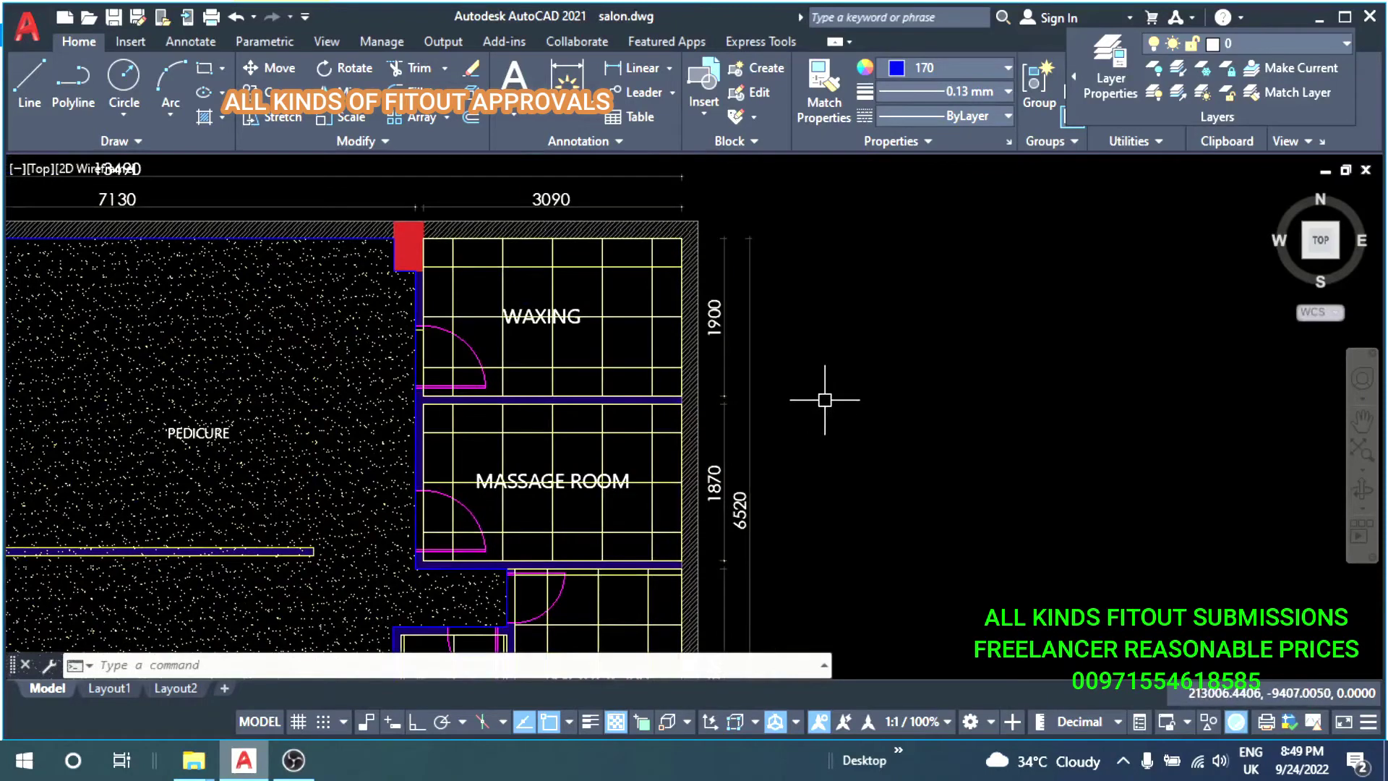
{"action": "left_click", "coordinate": [417, 721]}
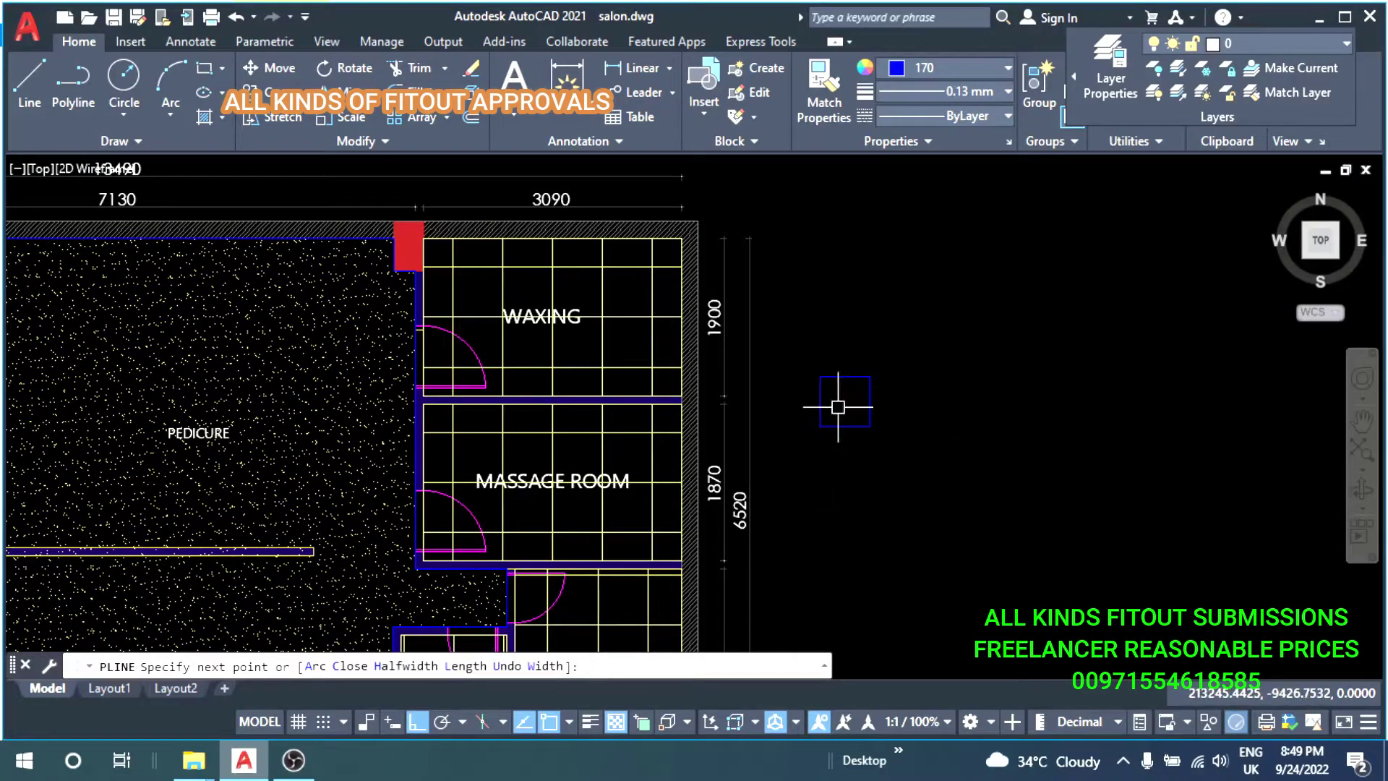
{"action": "key", "text": "Escape"}
{"action": "scroll", "coordinate": [838, 407], "scroll_direction": "up", "scroll_amount": 4}
{"action": "middle_click_drag", "start_coordinate": [838, 407], "coordinate": [801, 403]}
{"action": "type", "text": "o"}
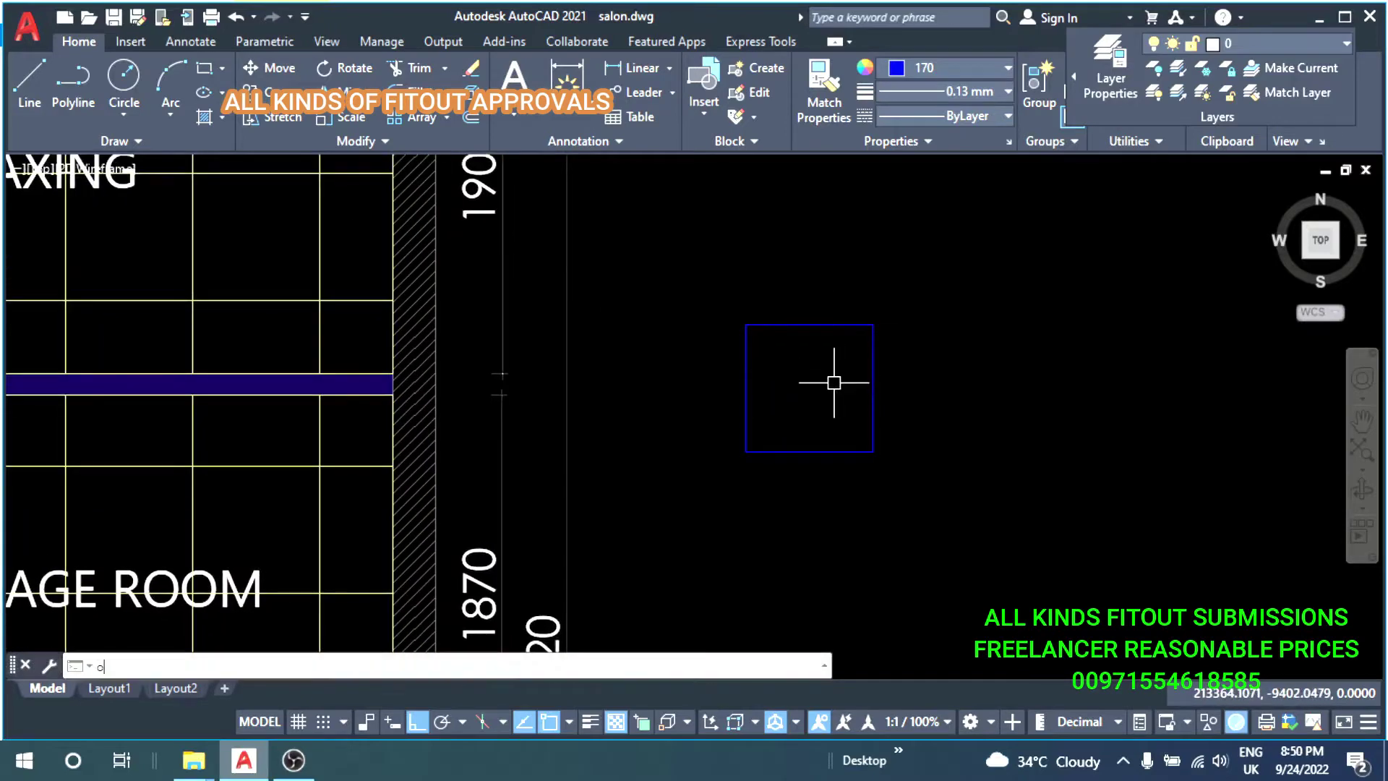
Offset the square by 30, picking it as the object to offset.
{"action": "key", "text": "Return"}
{"action": "key", "text": "Escape"}
{"action": "type", "text": "o"}
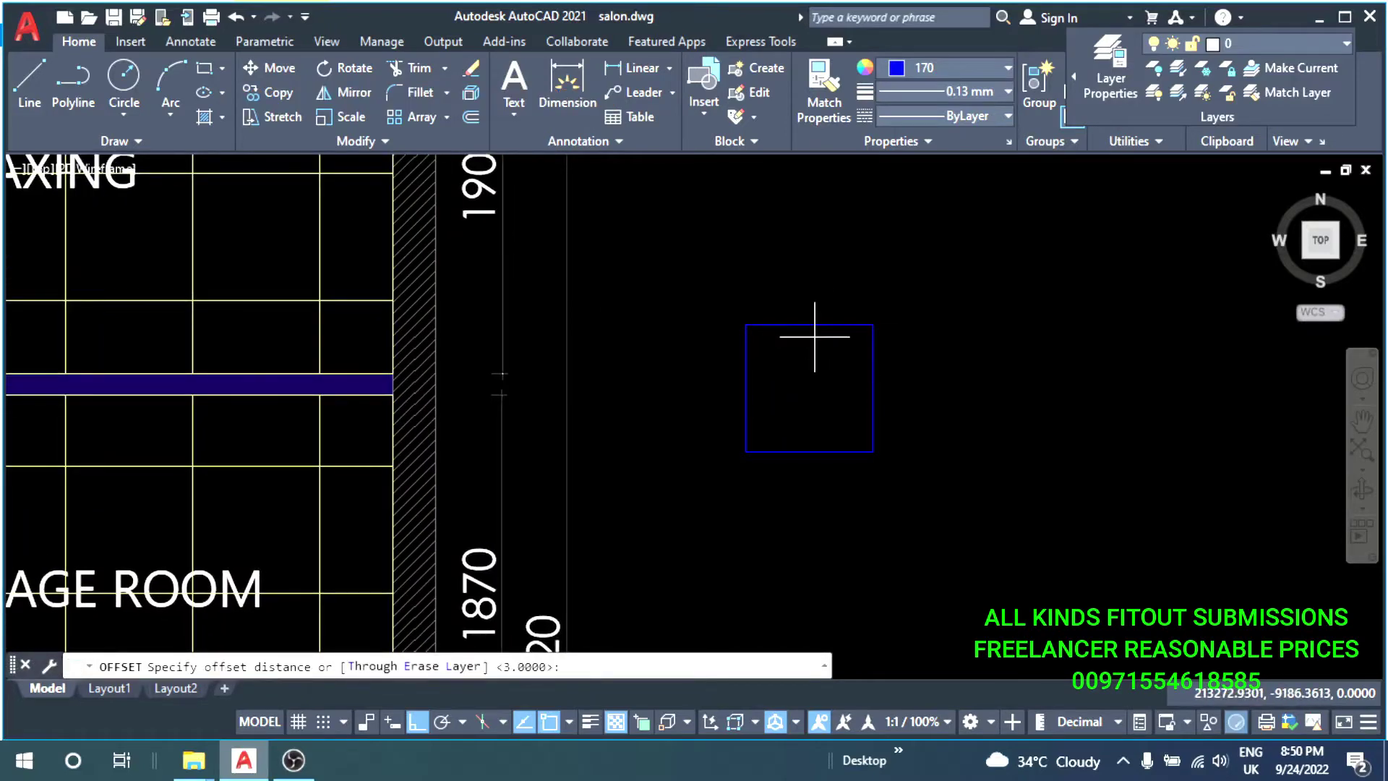
{"action": "key", "text": "Return"}
{"action": "left_click", "coordinate": [814, 327]}
Place the offset copy inside the square and hatch the inner square.
{"action": "left_click", "coordinate": [813, 376]}
{"action": "key", "text": "Escape"}
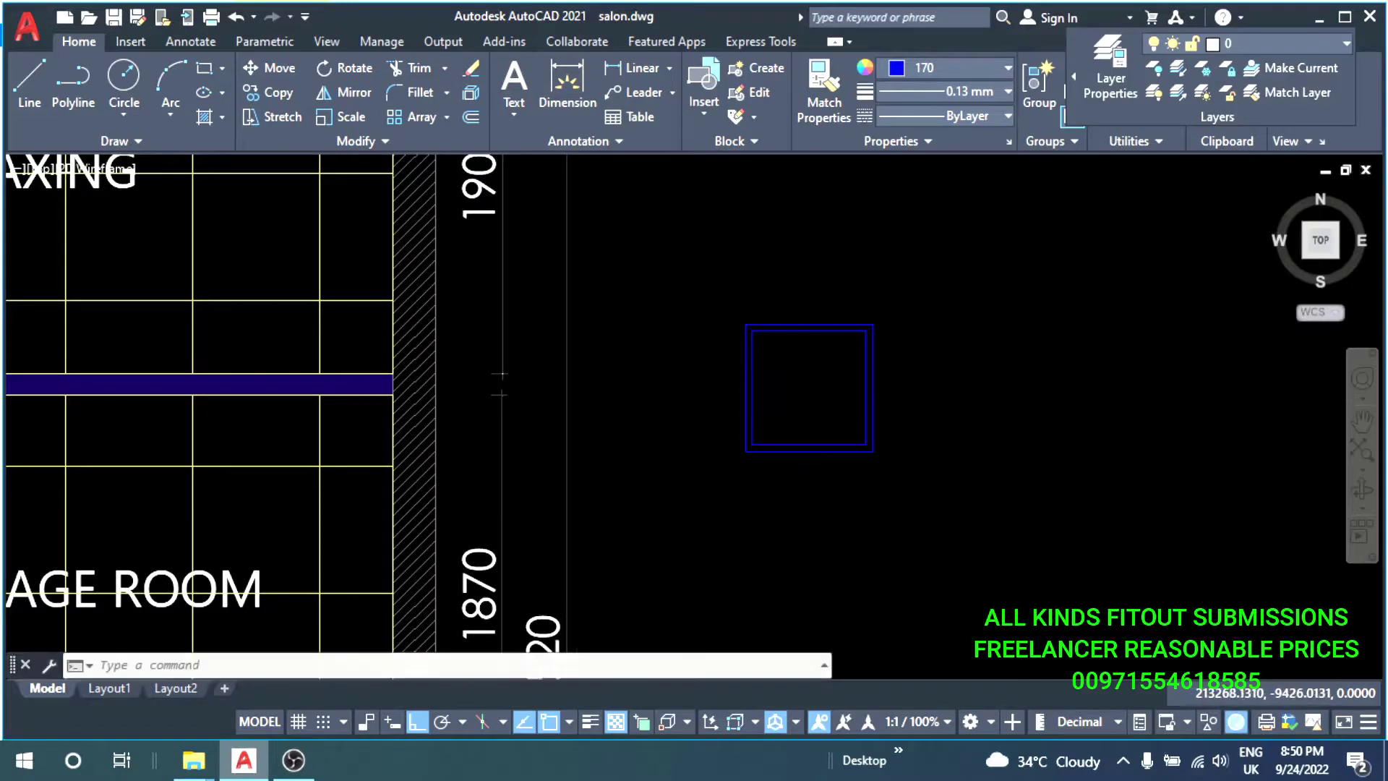
{"action": "scroll", "coordinate": [833, 418], "scroll_direction": "down", "scroll_amount": 2}
{"action": "scroll", "coordinate": [839, 406], "scroll_direction": "up", "scroll_amount": 3}
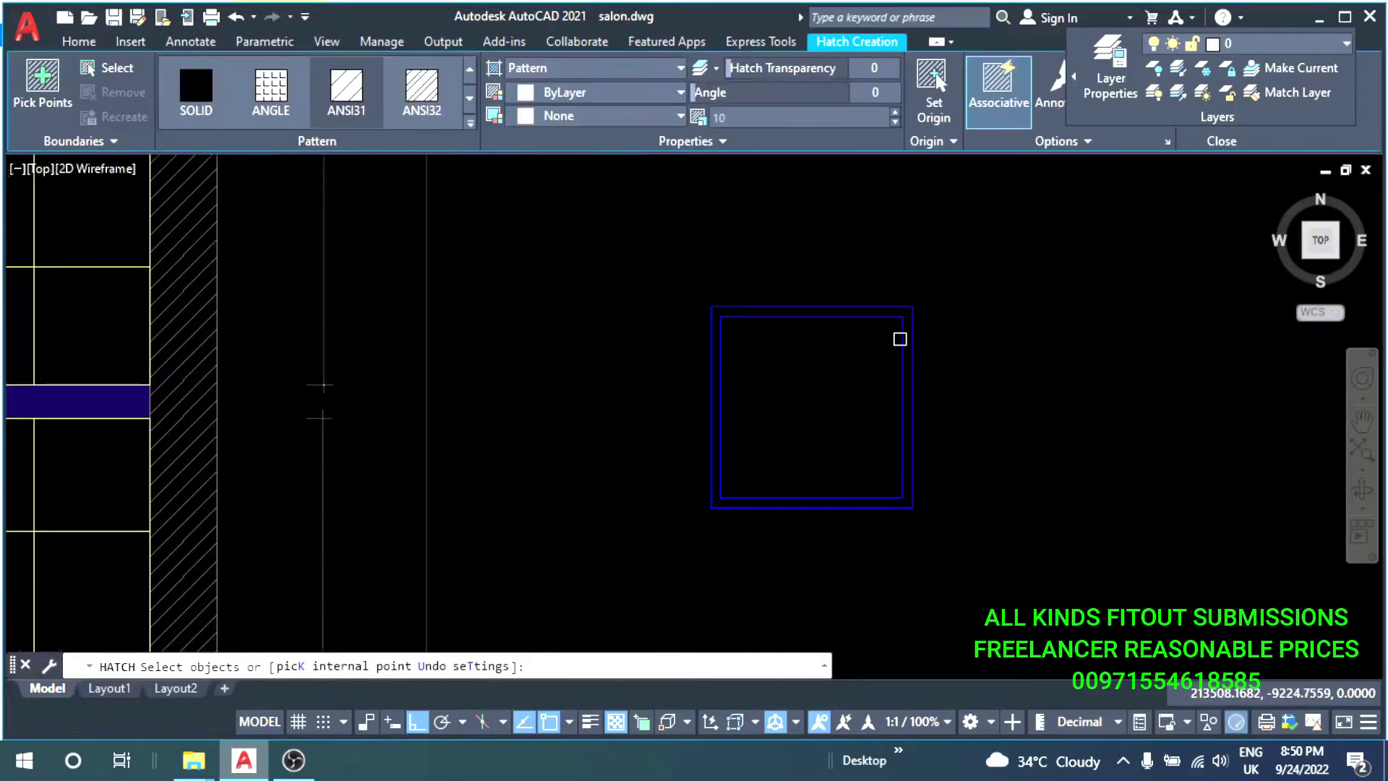
{"action": "left_click", "coordinate": [900, 339]}
{"action": "key", "text": "Return"}
Colour the square yellow with a red outer outline and a solid yellow fill.
{"action": "left_click", "coordinate": [914, 291]}
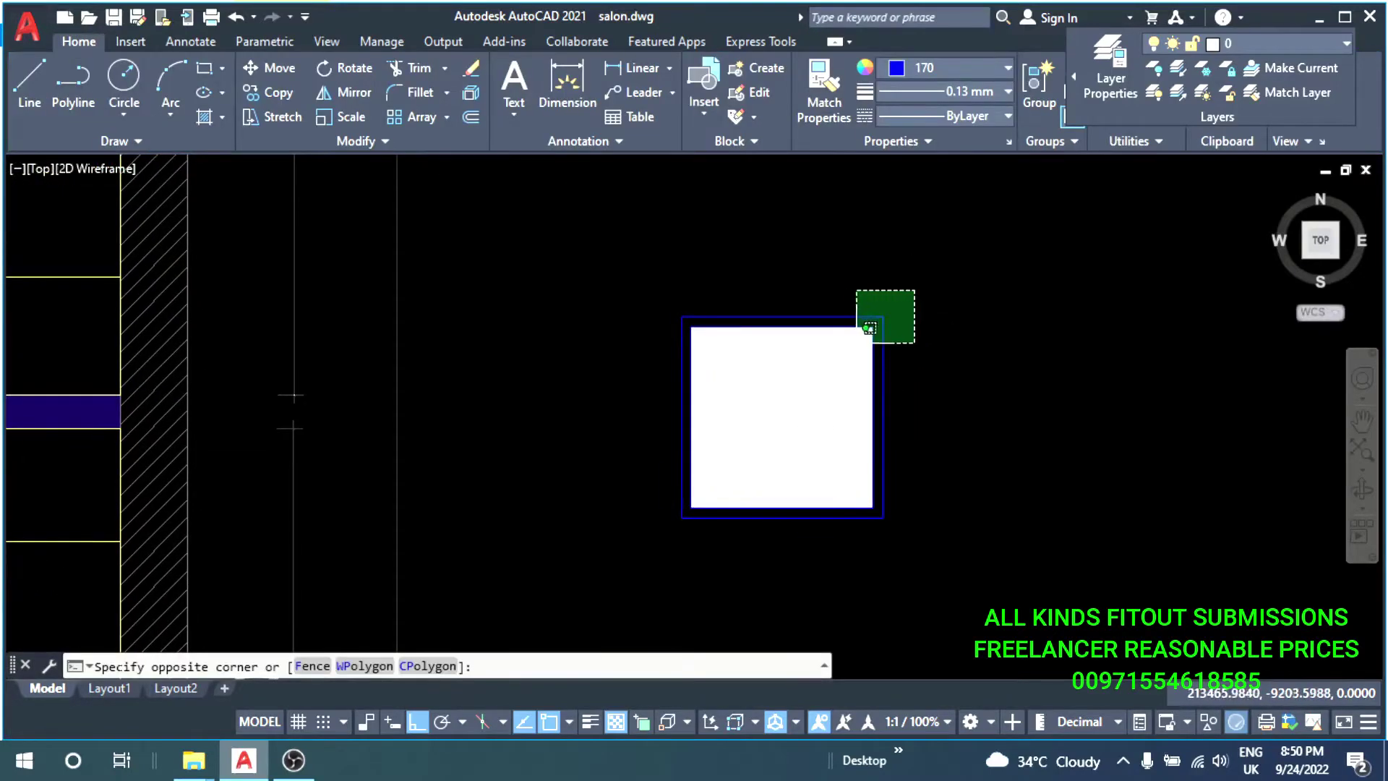
{"action": "left_click", "coordinate": [870, 328]}
{"action": "left_click", "coordinate": [991, 69]}
{"action": "left_click", "coordinate": [905, 273]}
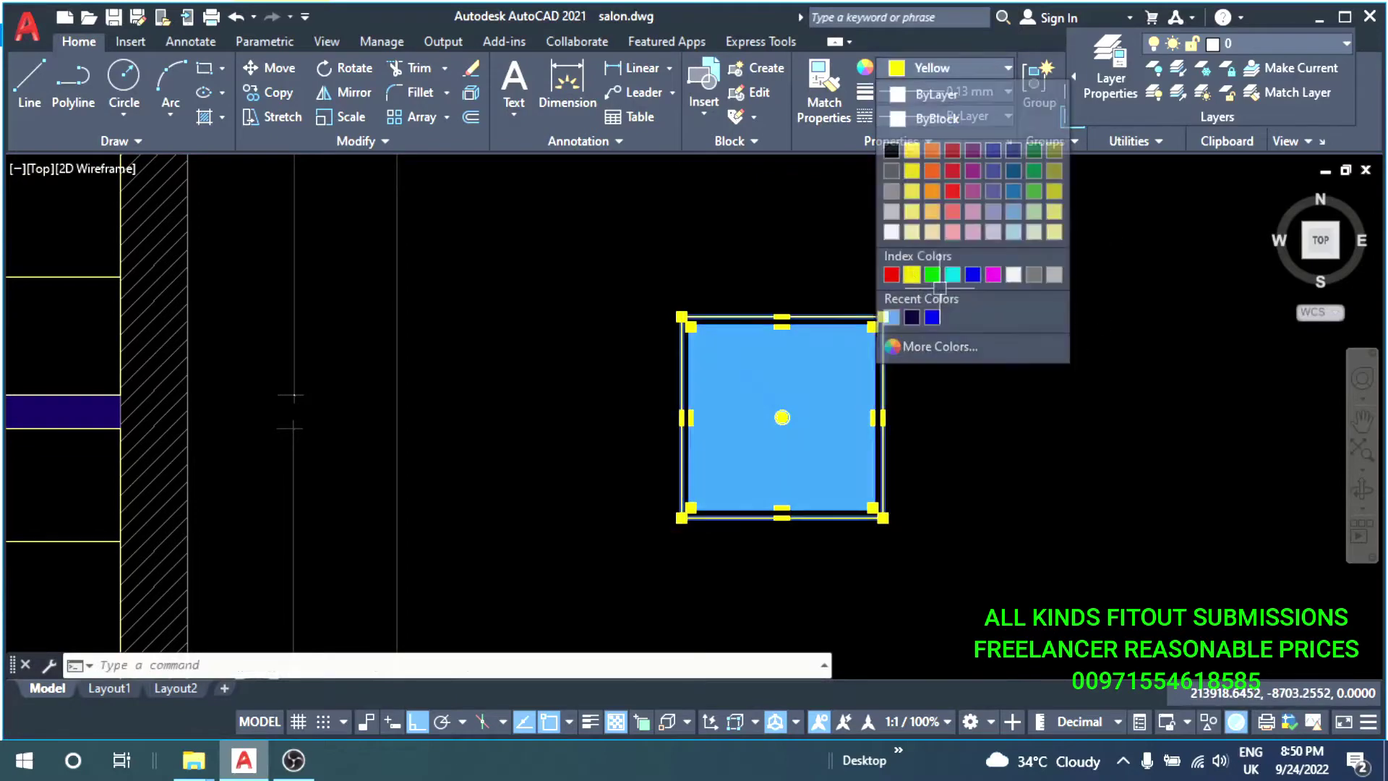
{"action": "scroll", "coordinate": [878, 386], "scroll_direction": "up", "scroll_amount": 2}
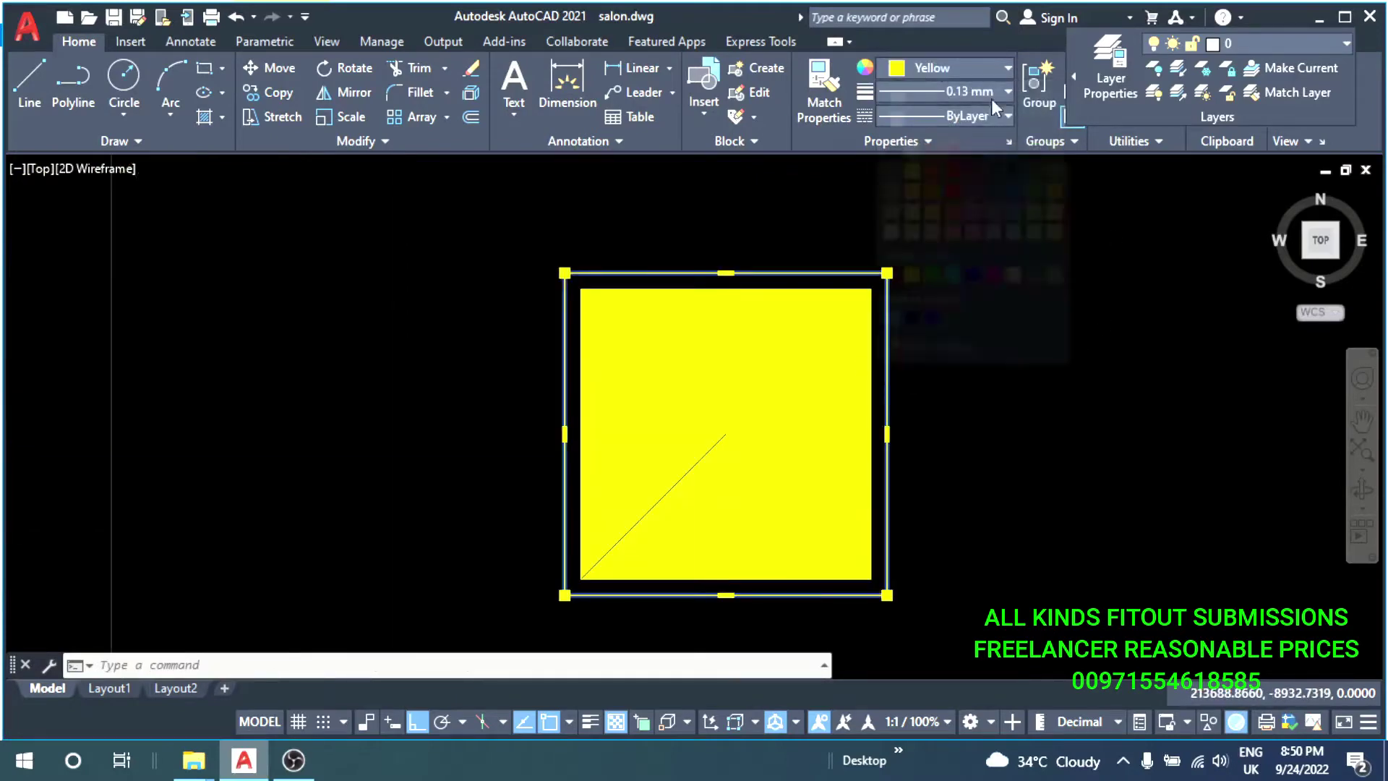
{"action": "left_click", "coordinate": [919, 69]}
{"action": "left_click", "coordinate": [899, 273]}
{"action": "key", "text": "Escape"}
{"action": "left_click", "coordinate": [774, 474]}
{"action": "left_click", "coordinate": [196, 91]}
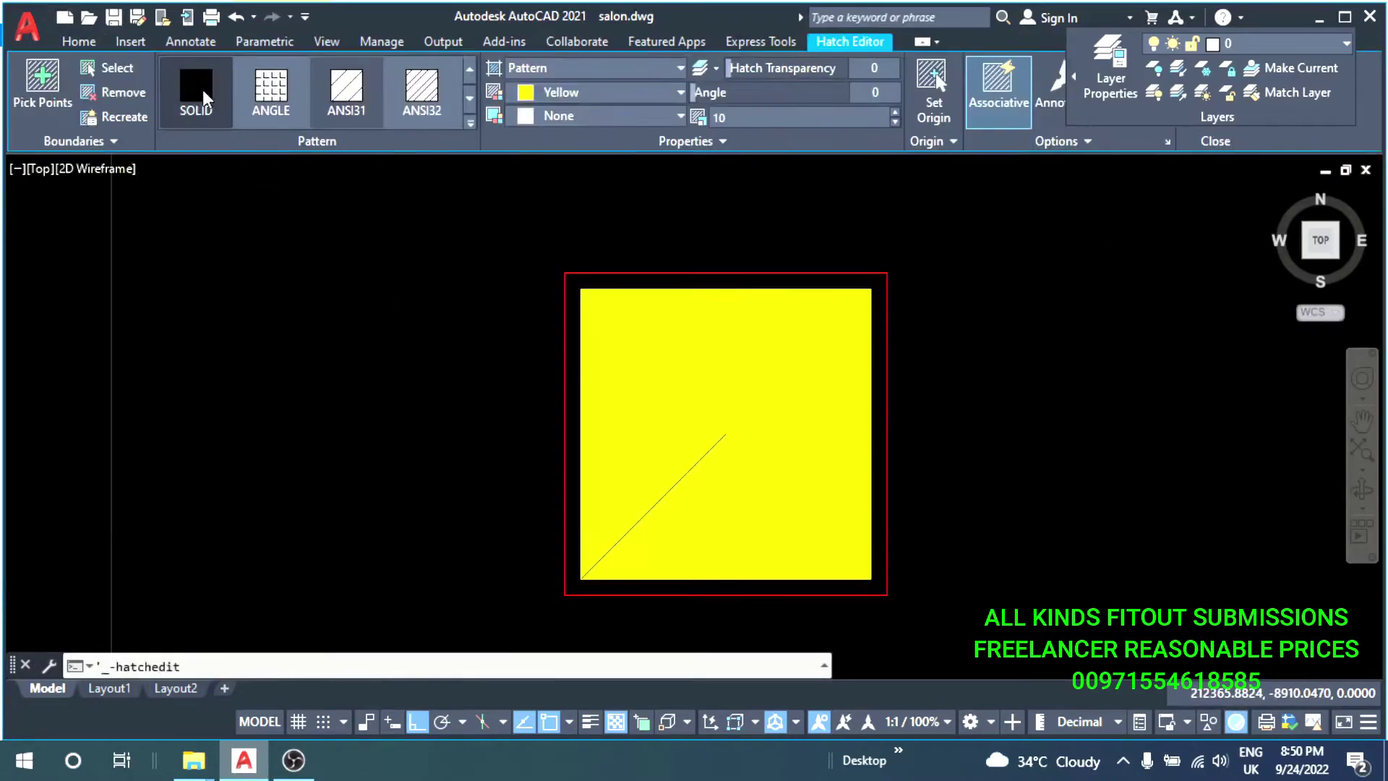
{"action": "key", "text": "Escape"}
Select all three parts of the double square and define them as a block.
{"action": "scroll", "coordinate": [713, 377], "scroll_direction": "down", "scroll_amount": 4}
{"action": "left_click", "coordinate": [827, 305]}
{"action": "left_click", "coordinate": [630, 547]}
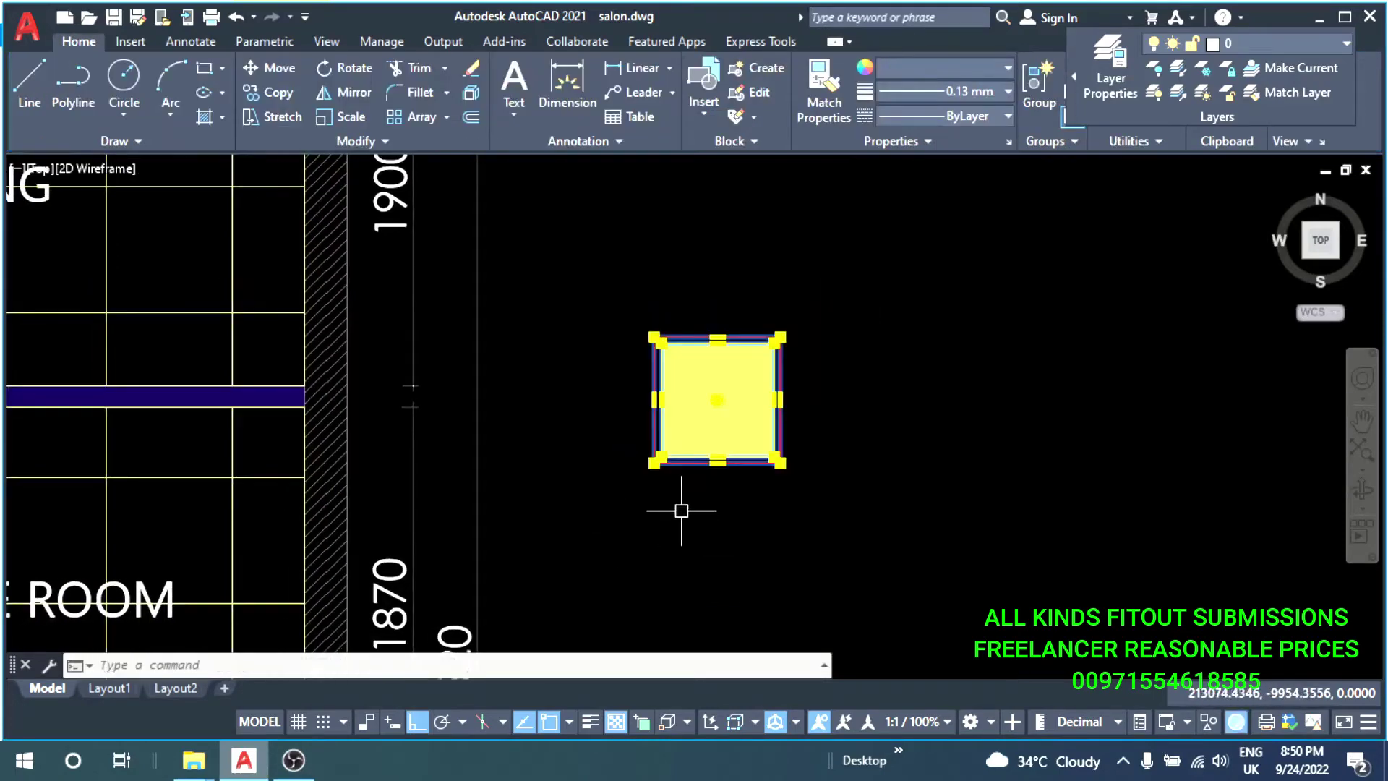
{"action": "type", "text": "b"}
{"action": "key", "text": "Return"}
{"action": "type", "text": "50"}
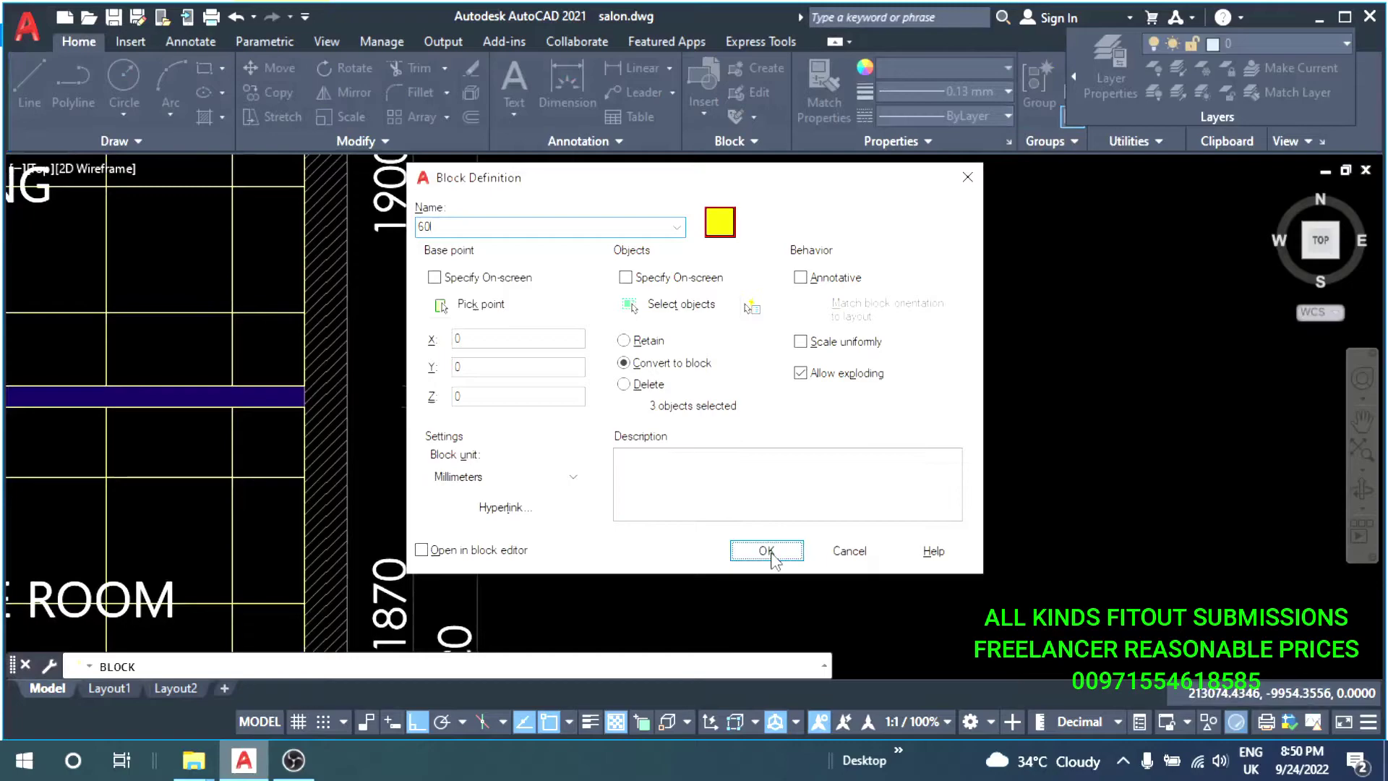
Finish creating the yellow square block and copy it above the WAXING label.
{"action": "left_click", "coordinate": [768, 552]}
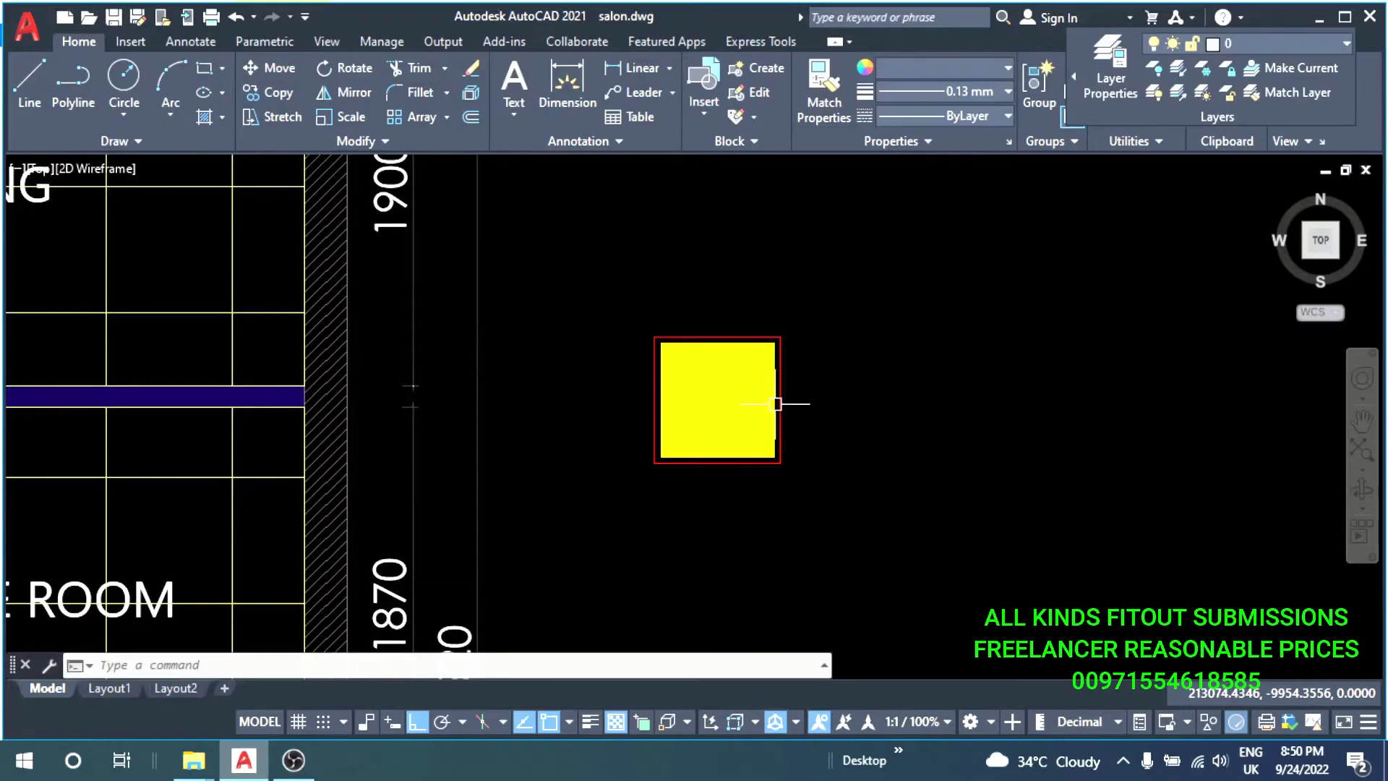
{"action": "scroll", "coordinate": [853, 475], "scroll_direction": "up", "scroll_amount": 1}
{"action": "type", "text": "c"}
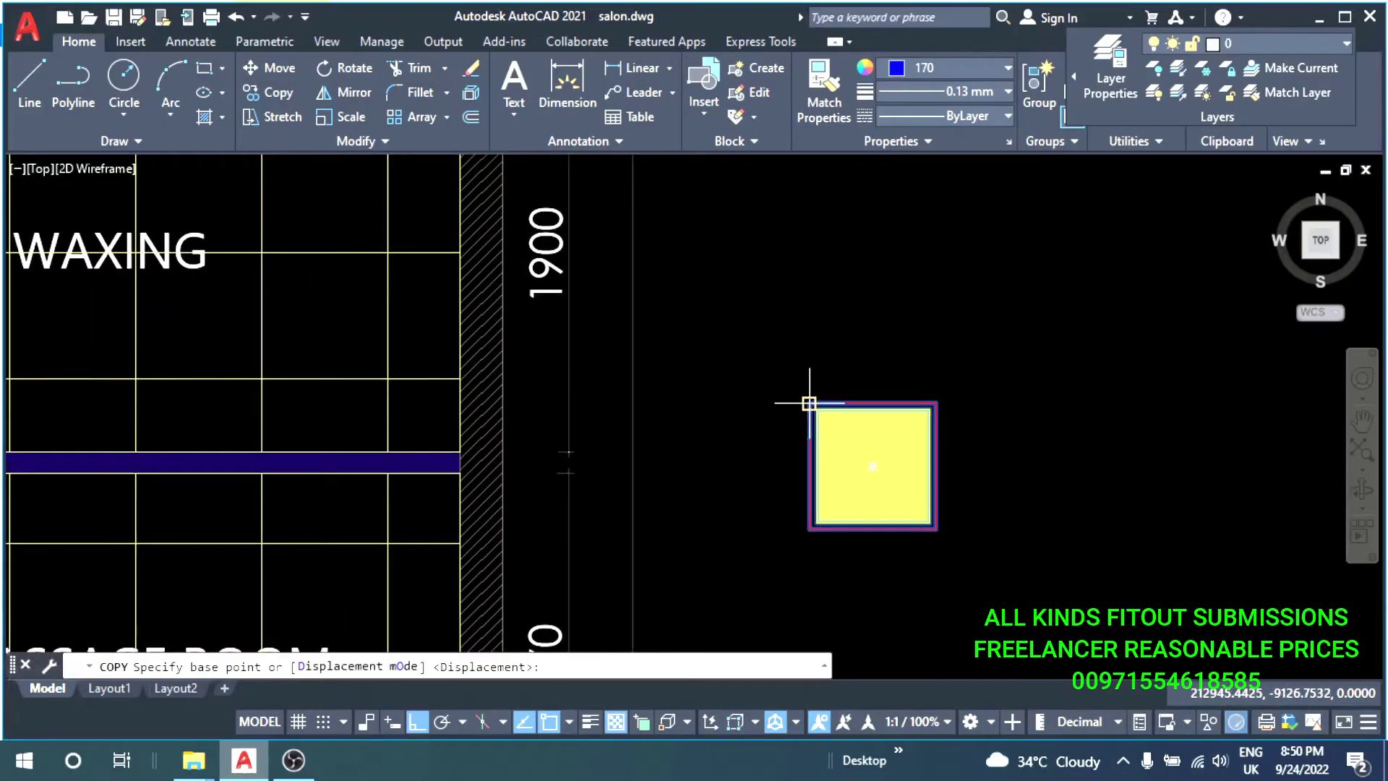
{"action": "left_click", "coordinate": [809, 403]}
{"action": "scroll", "coordinate": [604, 619], "scroll_direction": "down", "scroll_amount": 3}
{"action": "scroll", "coordinate": [620, 450], "scroll_direction": "up", "scroll_amount": 4}
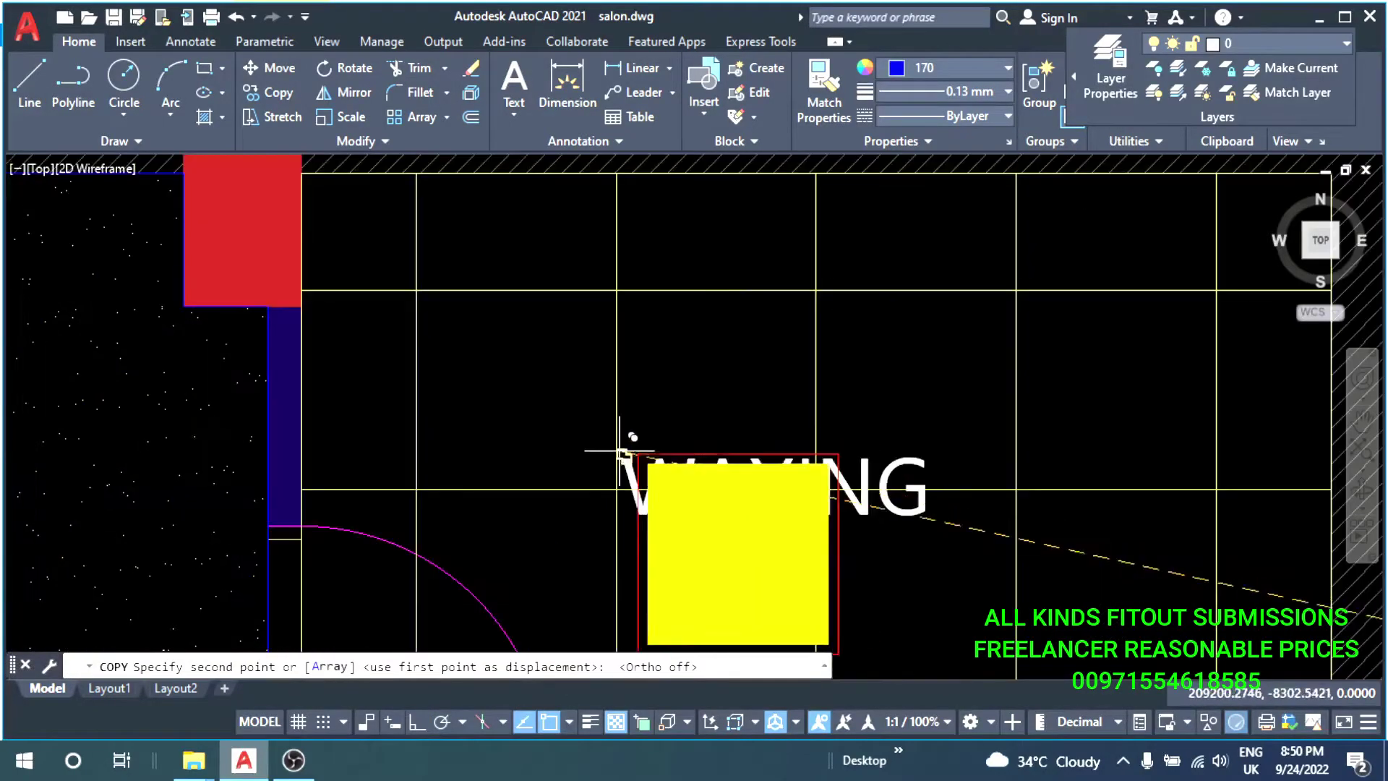
{"action": "scroll", "coordinate": [620, 450], "scroll_direction": "down", "scroll_amount": 1}
{"action": "left_click", "coordinate": [660, 363]}
{"action": "key", "text": "Return"}
Move the WAXING label down below the copied square.
{"action": "scroll", "coordinate": [695, 416], "scroll_direction": "down", "scroll_amount": 4}
{"action": "scroll", "coordinate": [728, 403], "scroll_direction": "up", "scroll_amount": 1}
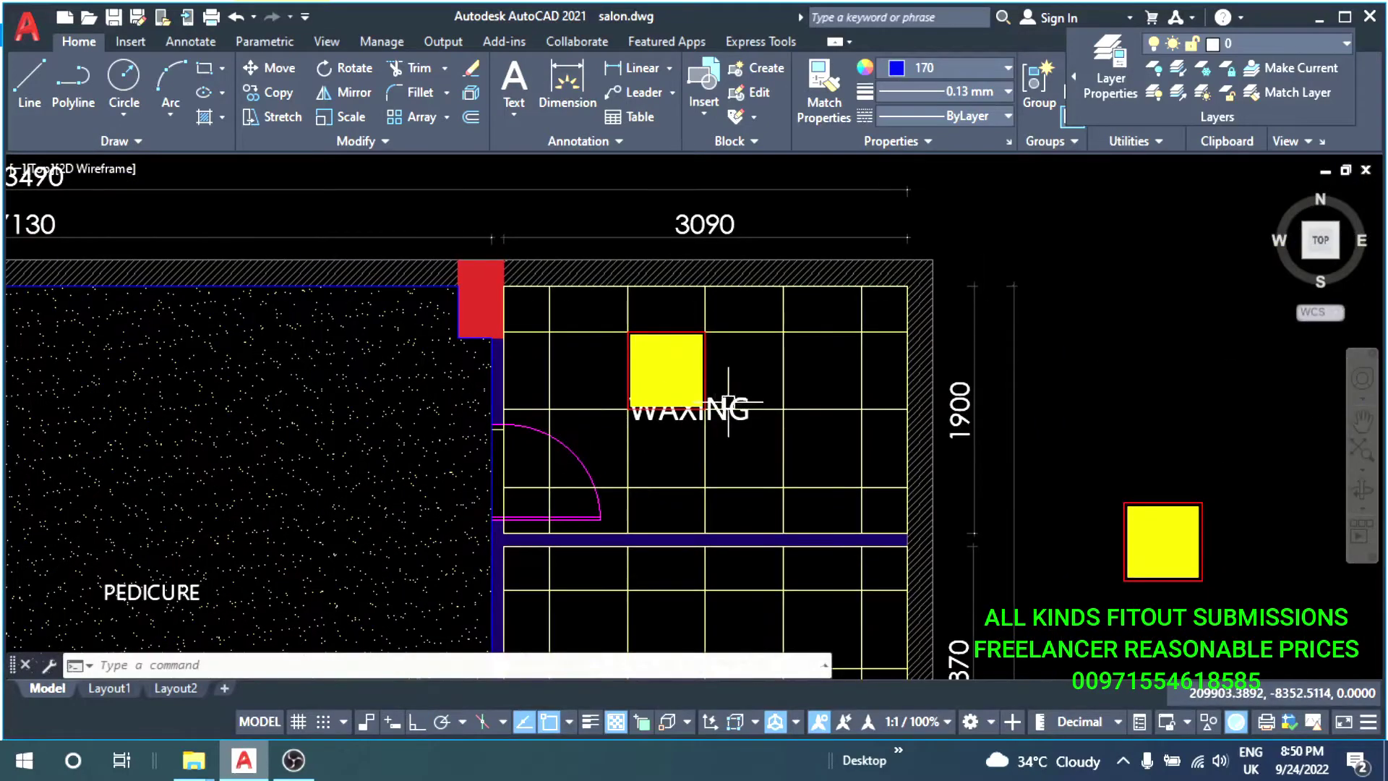
{"action": "left_click", "coordinate": [728, 402]}
{"action": "scroll", "coordinate": [730, 434], "scroll_direction": "up", "scroll_amount": 2}
{"action": "scroll", "coordinate": [734, 434], "scroll_direction": "down", "scroll_amount": 1}
{"action": "type", "text": "m"}
{"action": "key", "text": "Return"}
{"action": "left_click", "coordinate": [718, 413]}
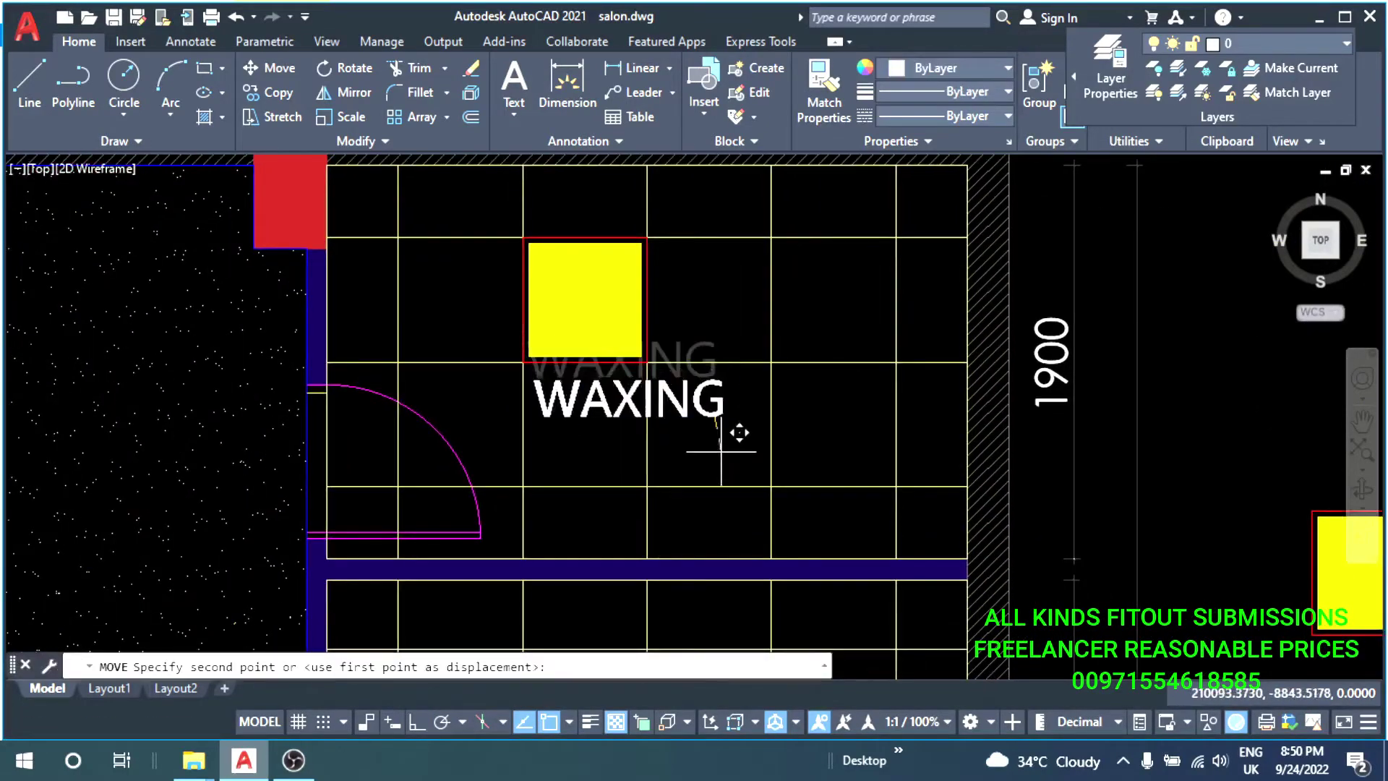
{"action": "left_click", "coordinate": [697, 453]}
Copy the yellow square to a second spot beside the WAXING label.
{"action": "left_click", "coordinate": [634, 285]}
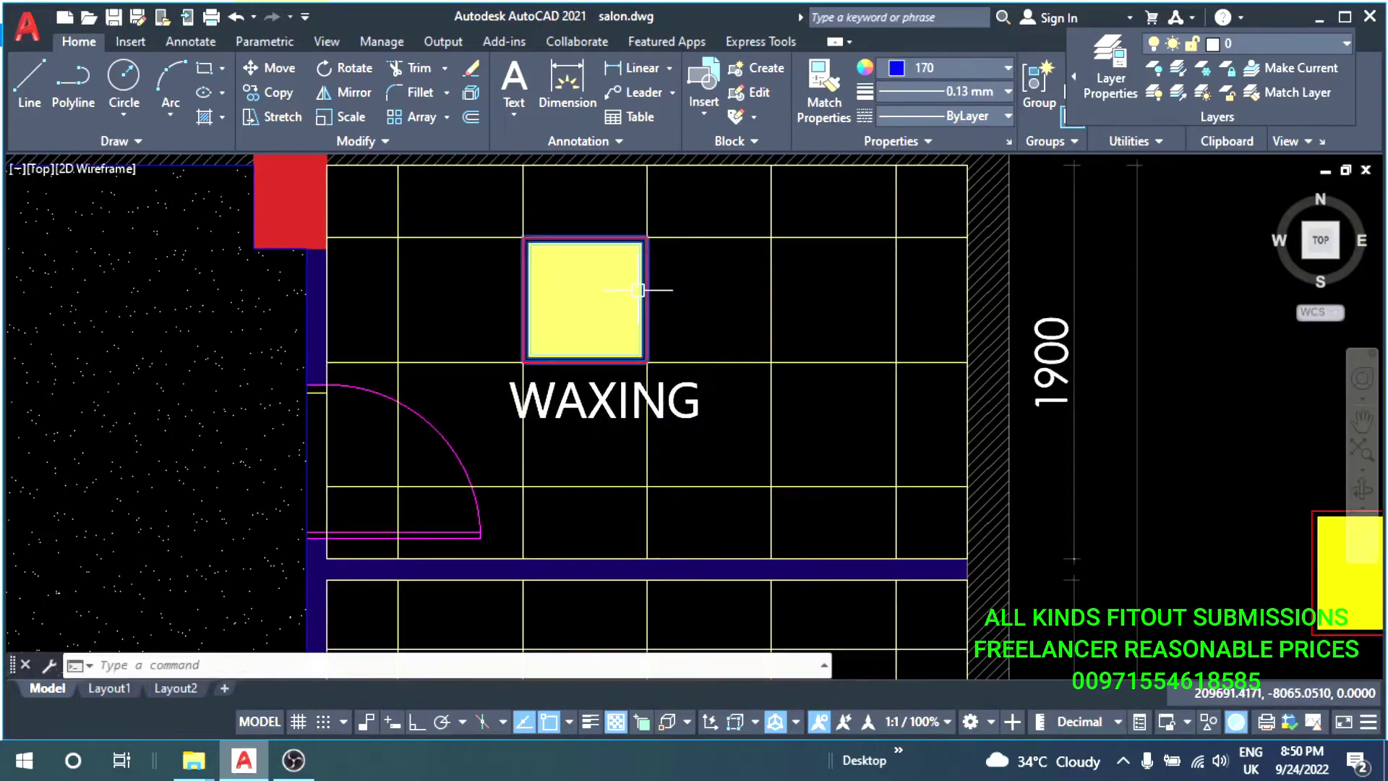
{"action": "type", "text": "co"}
{"action": "key", "text": "Return"}
{"action": "scroll", "coordinate": [650, 332], "scroll_direction": "up", "scroll_amount": 3}
{"action": "left_click", "coordinate": [634, 453]}
{"action": "scroll", "coordinate": [634, 452], "scroll_direction": "down", "scroll_amount": 3}
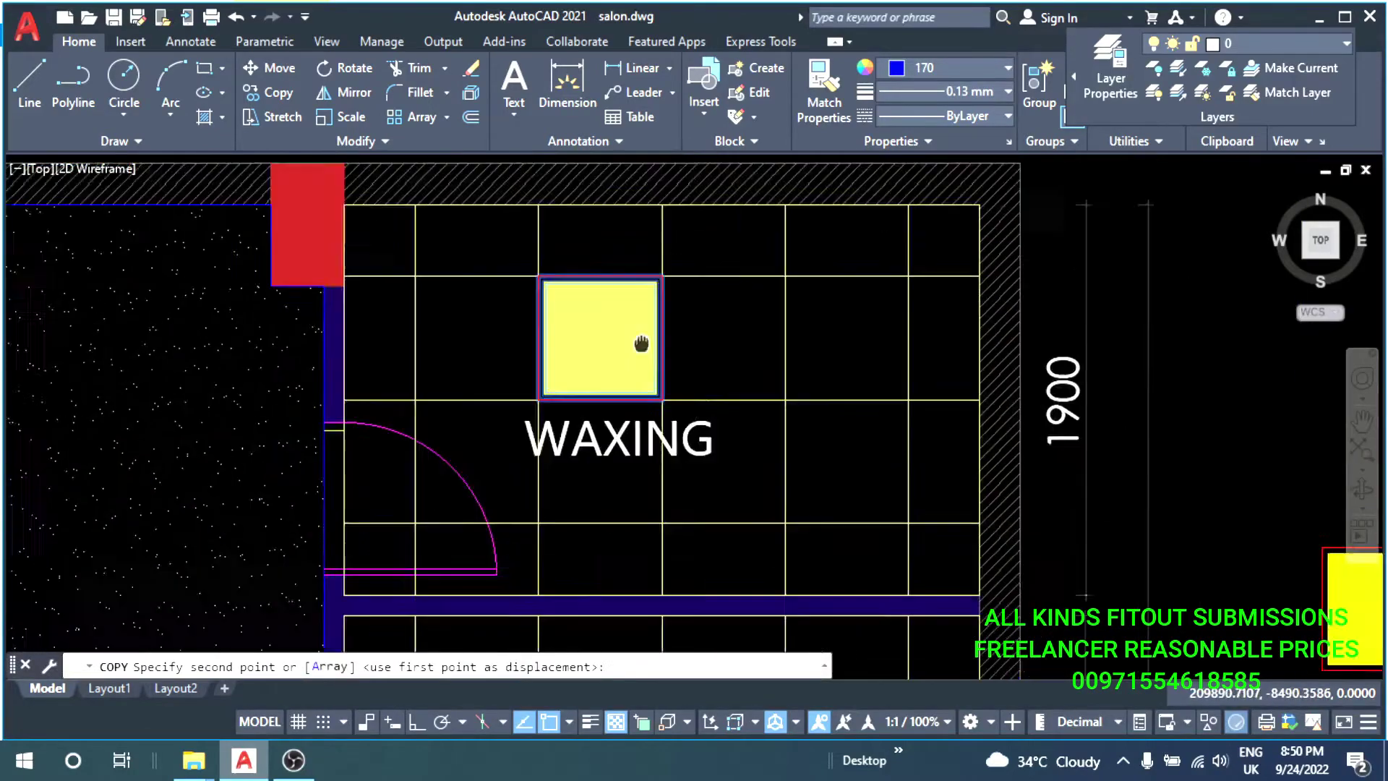
{"action": "scroll", "coordinate": [830, 356], "scroll_direction": "up", "scroll_amount": 2}
{"action": "left_click", "coordinate": [846, 348]}
{"action": "scroll", "coordinate": [668, 348], "scroll_direction": "down", "scroll_amount": 2}
{"action": "middle_click_drag", "start_coordinate": [668, 347], "coordinate": [762, 415]}
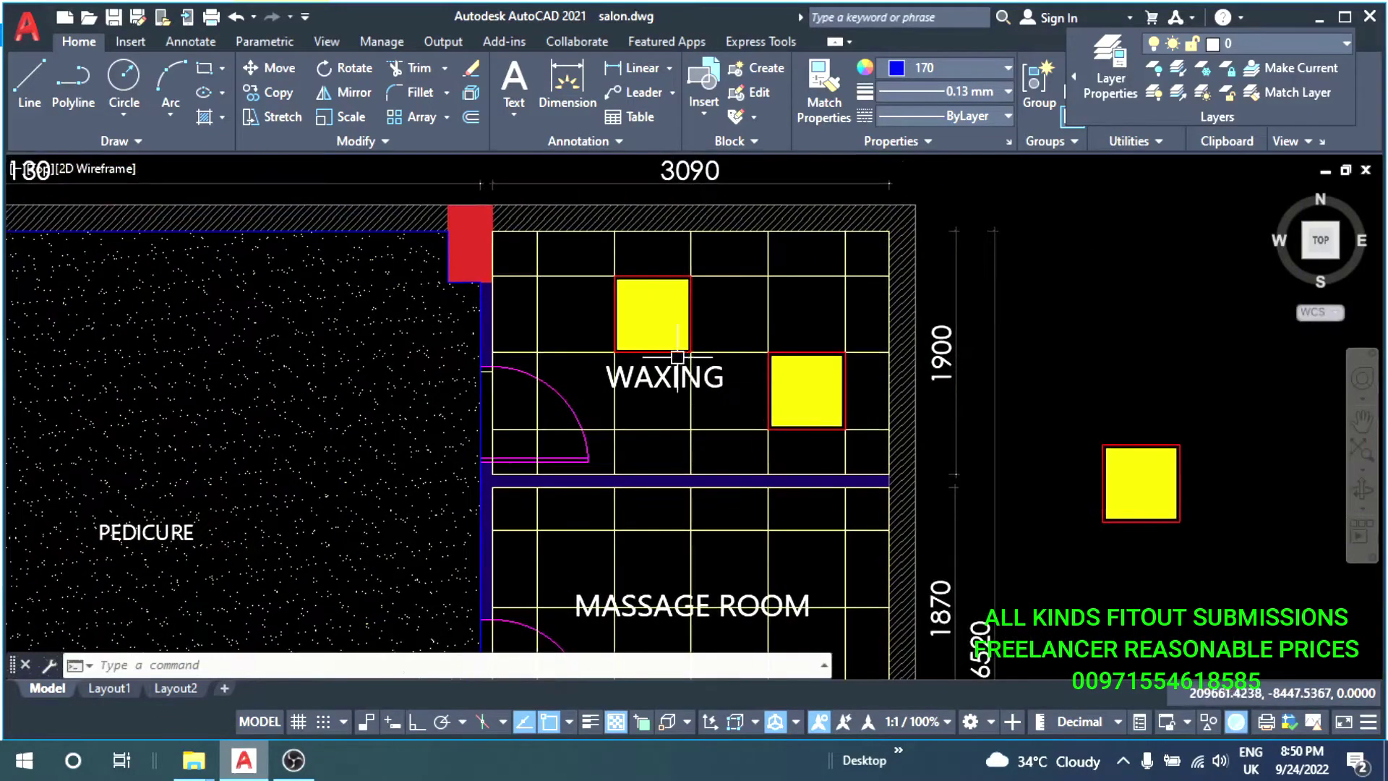
{"action": "mouse_move", "coordinate": [678, 318]}
{"action": "middle_mouse_down"}
{"action": "mouse_move", "coordinate": [637, 302]}
{"action": "mouse_move", "coordinate": [663, 346]}
{"action": "mouse_move", "coordinate": [744, 393]}
{"action": "middle_mouse_up"}
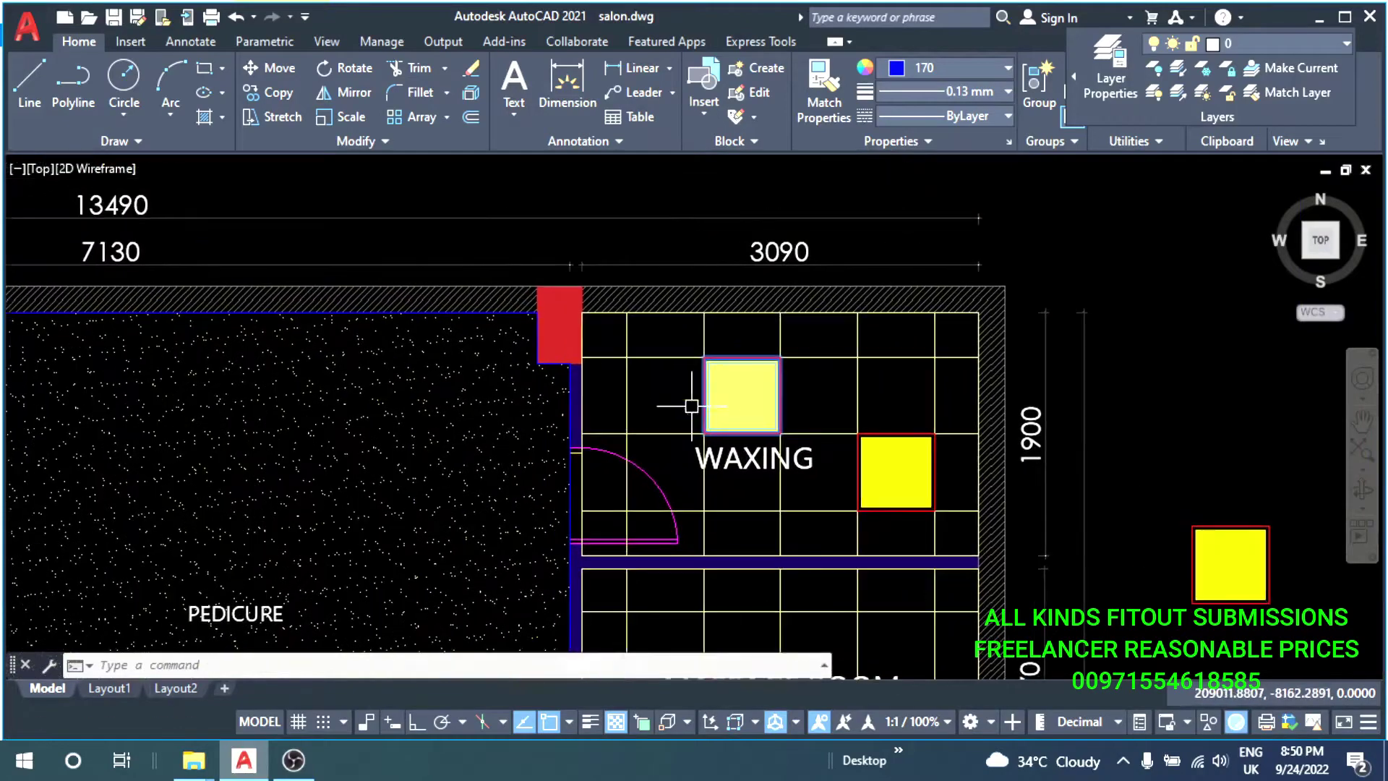
Move the yellow square so its corner snaps to a grid corner.
{"action": "type", "text": "m"}
{"action": "key", "text": "Return"}
{"action": "scroll", "coordinate": [726, 352], "scroll_direction": "up", "scroll_amount": 4}
{"action": "scroll", "coordinate": [733, 341], "scroll_direction": "up", "scroll_amount": 2}
{"action": "left_click", "coordinate": [732, 341]}
{"action": "left_click", "coordinate": [422, 340]}
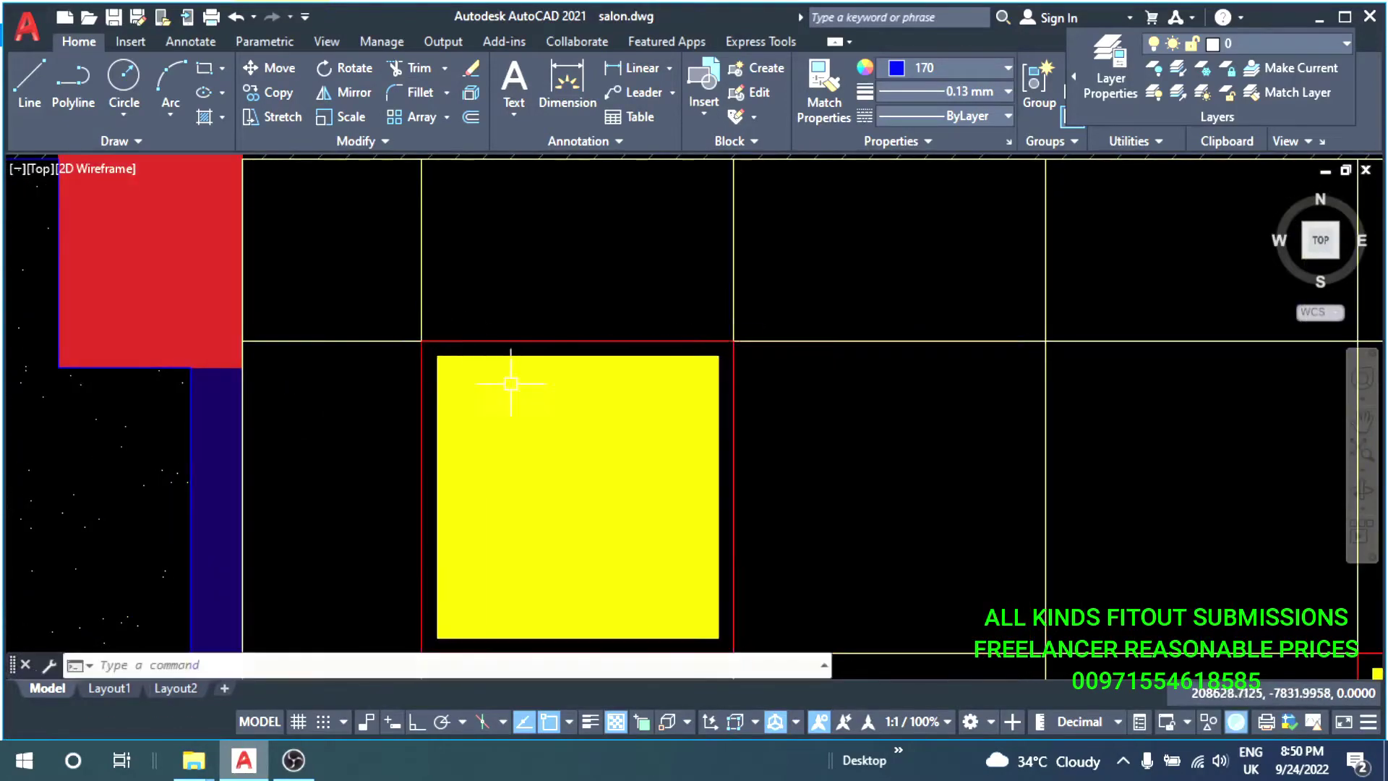
{"action": "scroll", "coordinate": [496, 283], "scroll_direction": "down", "scroll_amount": 6}
{"action": "middle_click_drag", "start_coordinate": [512, 338], "coordinate": [484, 329]}
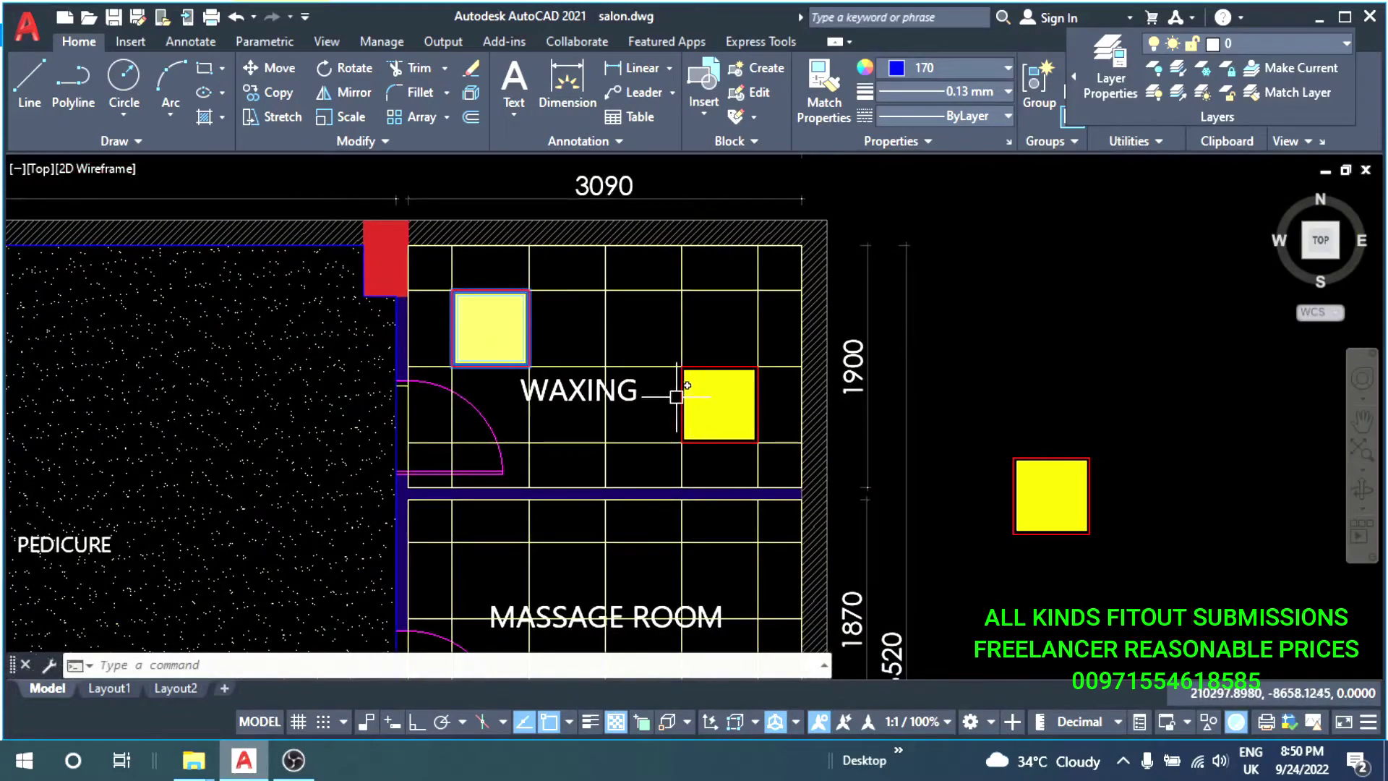
{"action": "key", "text": "Escape"}
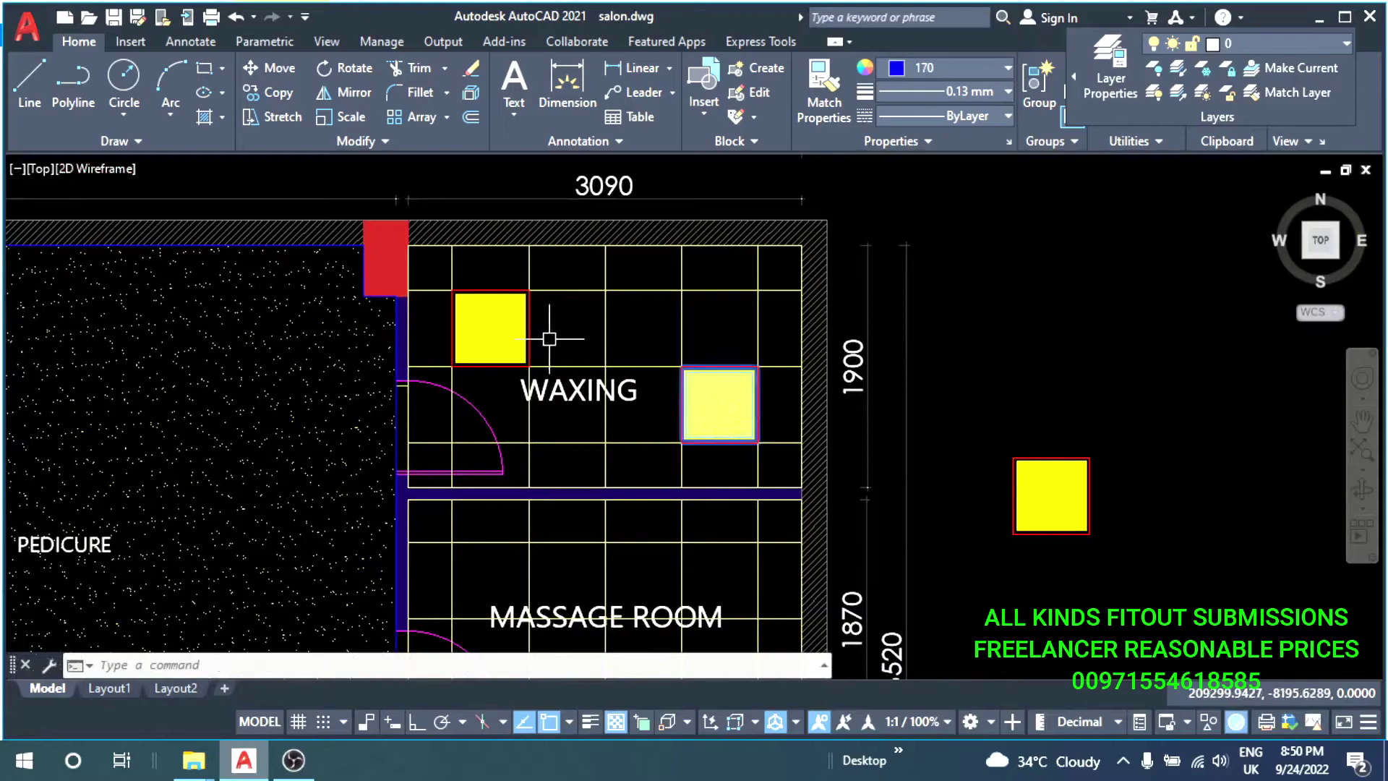
Start copying the top-left yellow square, using its corner as the base point.
{"action": "left_click", "coordinate": [527, 332]}
{"action": "middle_click_drag", "start_coordinate": [590, 391], "coordinate": [550, 319]}
{"action": "type", "text": "co"}
{"action": "key", "text": "Return"}
{"action": "scroll", "coordinate": [759, 358], "scroll_direction": "up", "scroll_amount": 7}
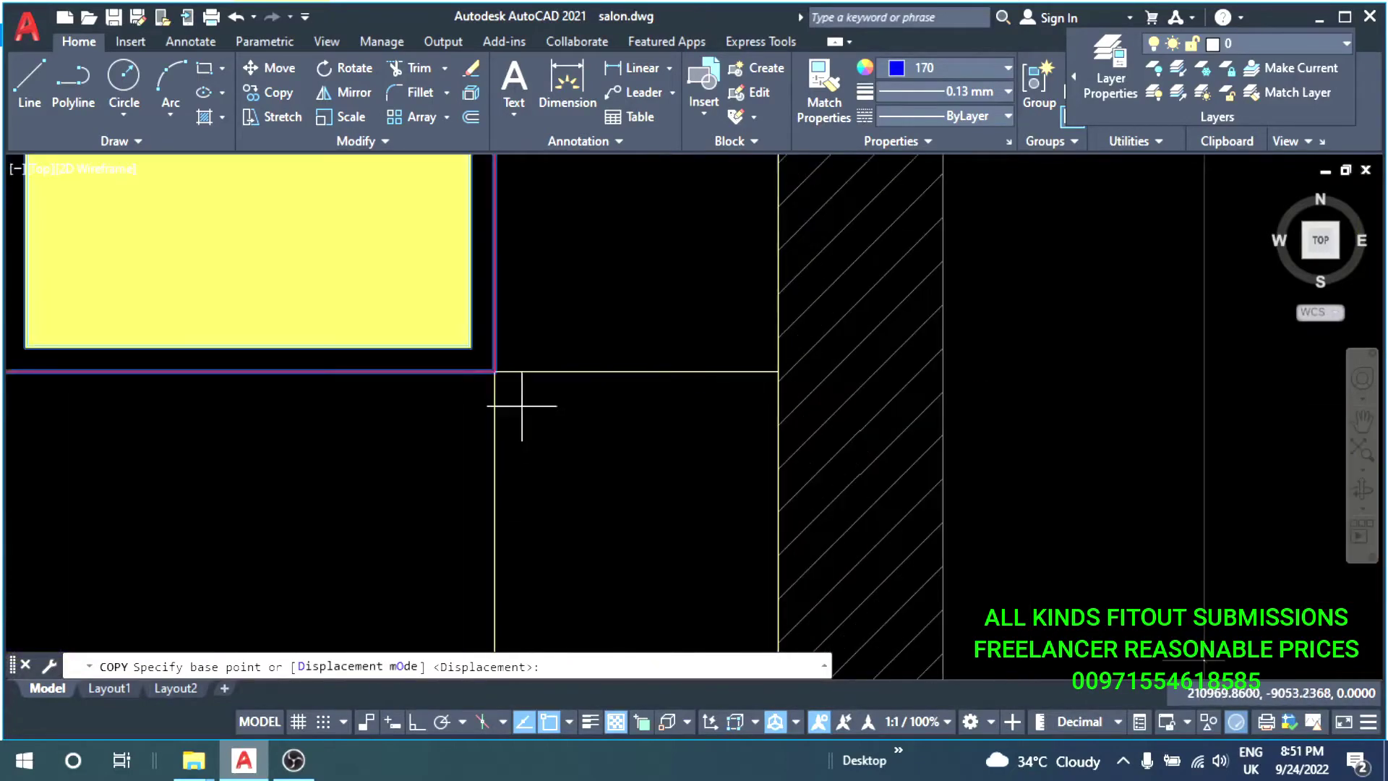
{"action": "left_click", "coordinate": [496, 372]}
{"action": "scroll", "coordinate": [506, 362], "scroll_direction": "down", "scroll_amount": 5}
{"action": "scroll", "coordinate": [644, 207], "scroll_direction": "up", "scroll_amount": 3}
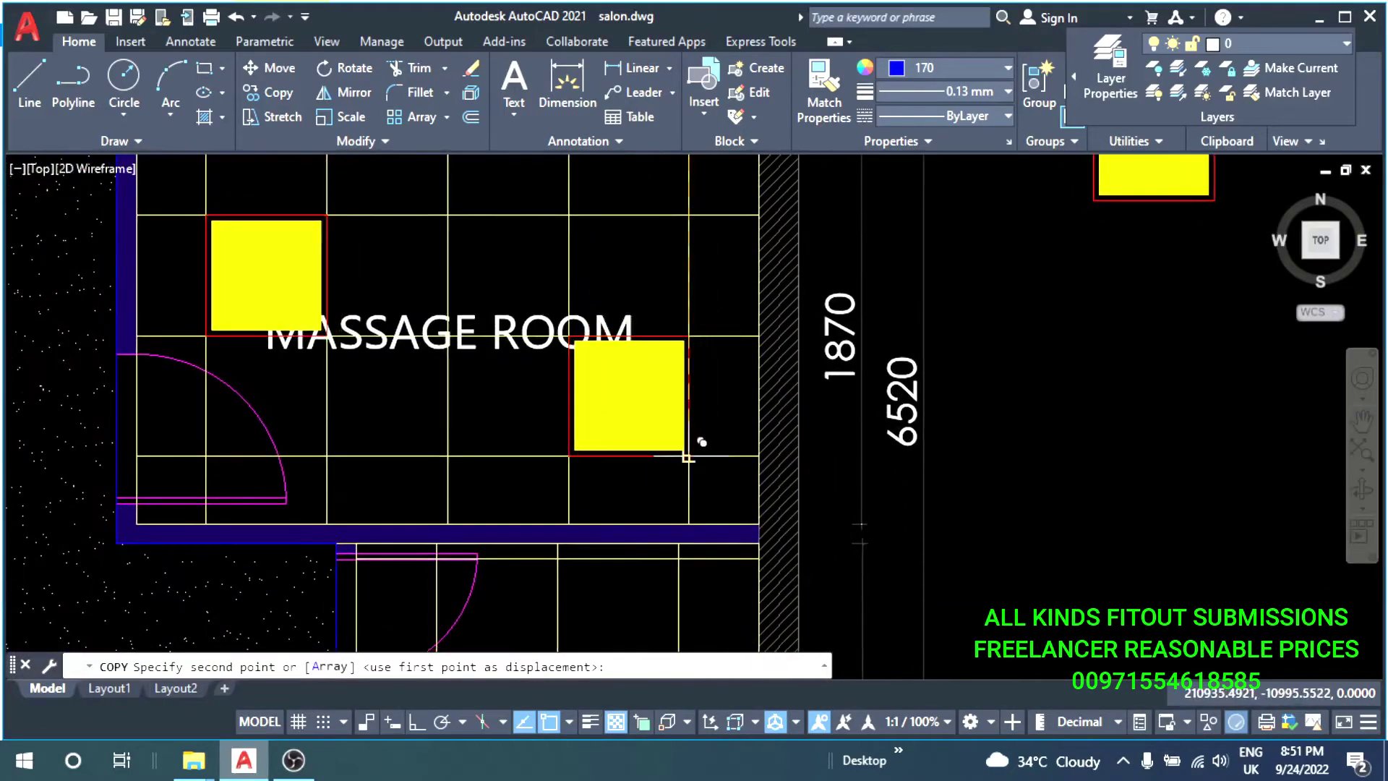
{"action": "scroll", "coordinate": [788, 405], "scroll_direction": "down", "scroll_amount": 6}
Move the stray yellow square from beside the plan into the upper Morocan Bath.
{"action": "left_click", "coordinate": [822, 472]}
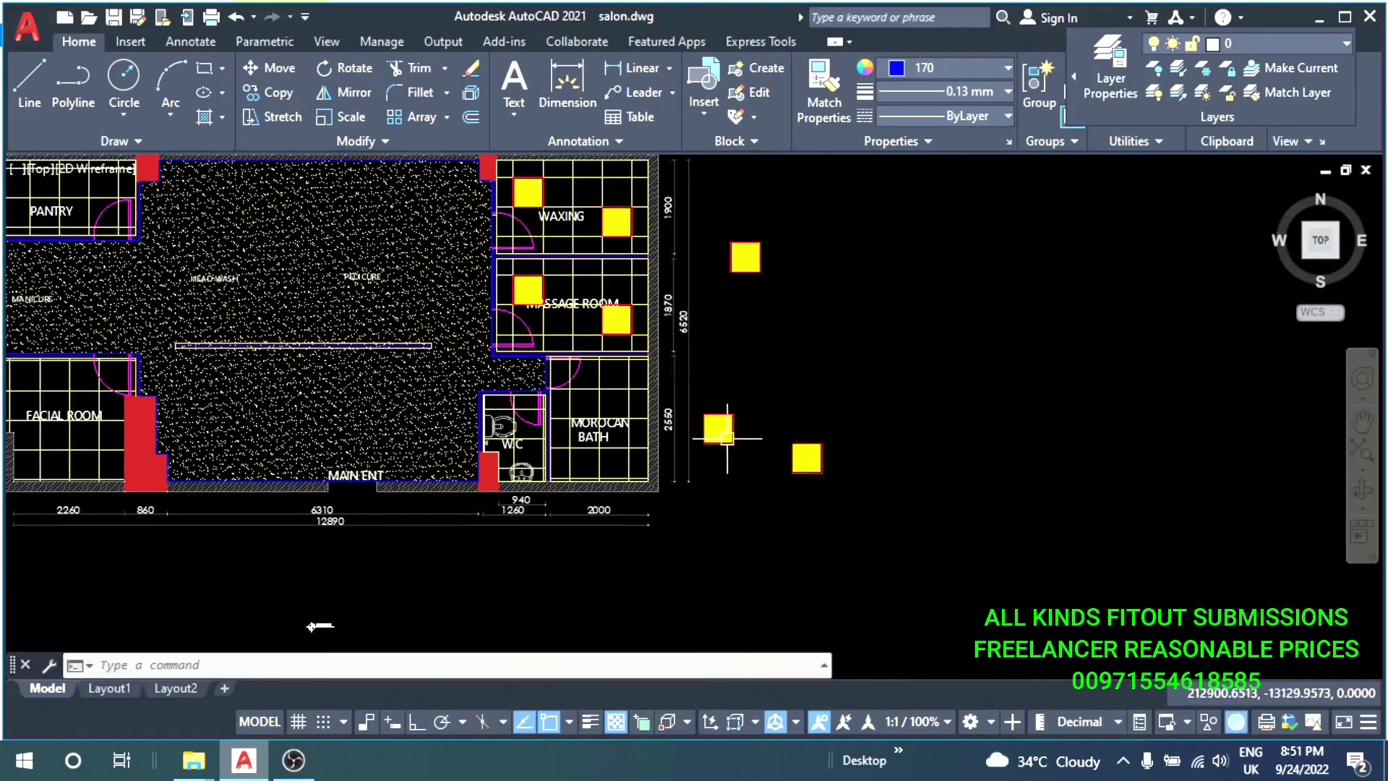
{"action": "type", "text": "m"}
{"action": "key", "text": "Return"}
{"action": "scroll", "coordinate": [705, 428], "scroll_direction": "up", "scroll_amount": 4}
{"action": "left_click", "coordinate": [743, 430]}
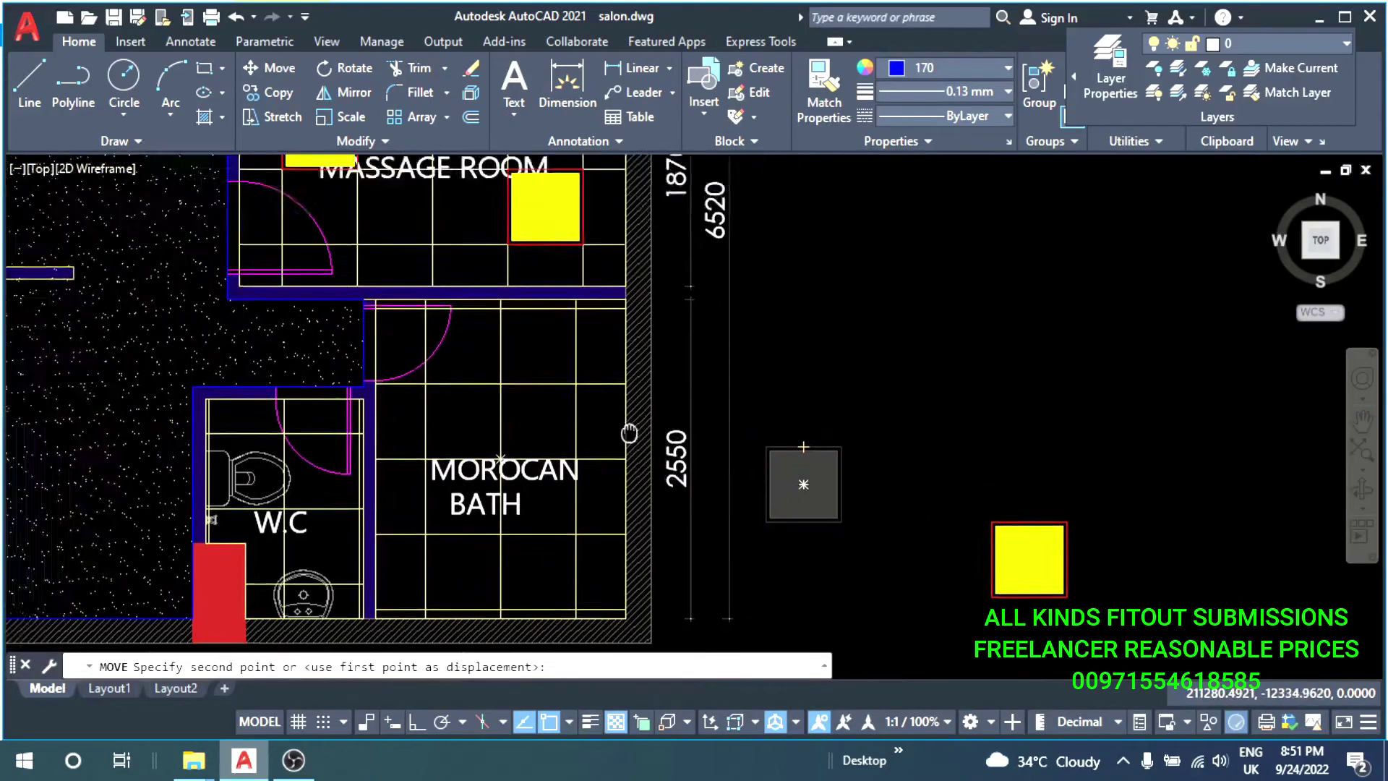
{"action": "scroll", "coordinate": [636, 396], "scroll_direction": "up", "scroll_amount": 3}
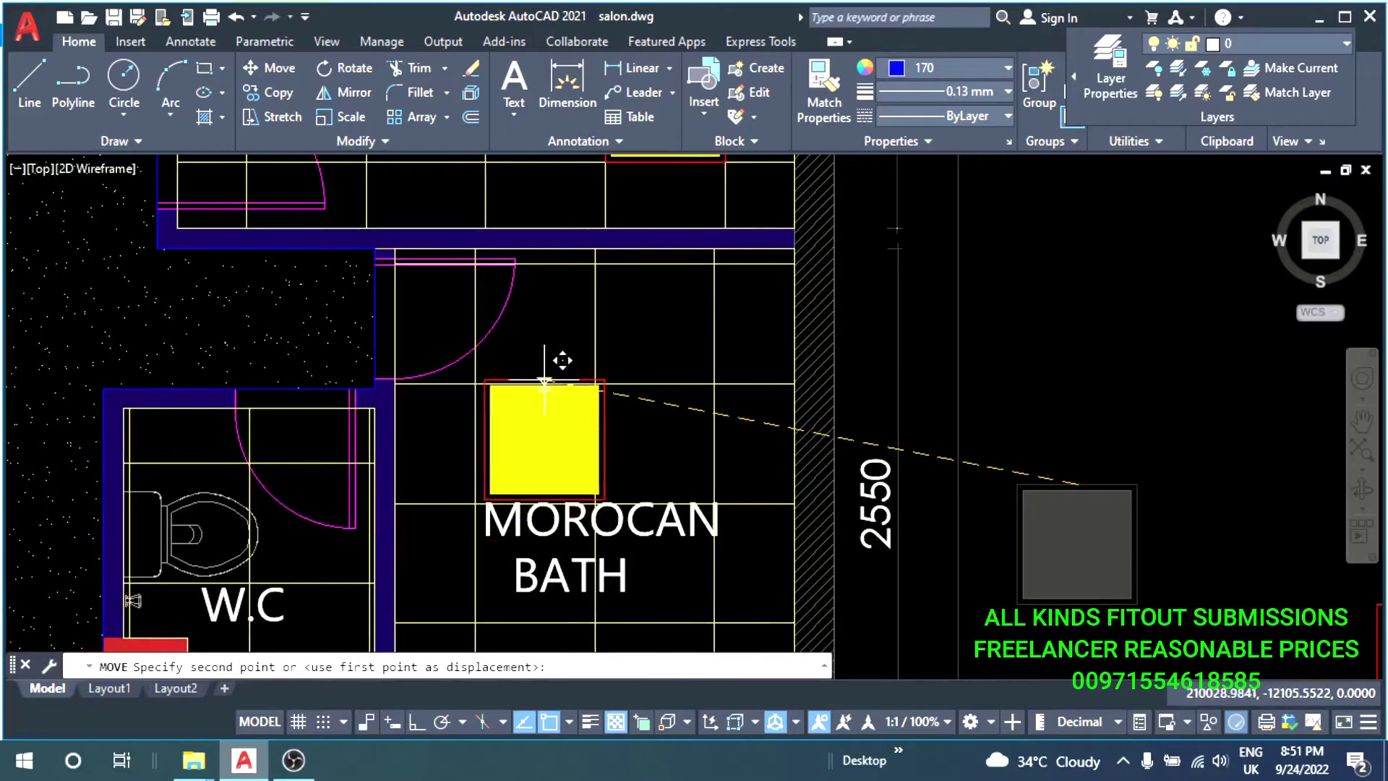
{"action": "left_click", "coordinate": [533, 383]}
{"action": "middle_click_drag", "start_coordinate": [582, 439], "coordinate": [547, 419]}
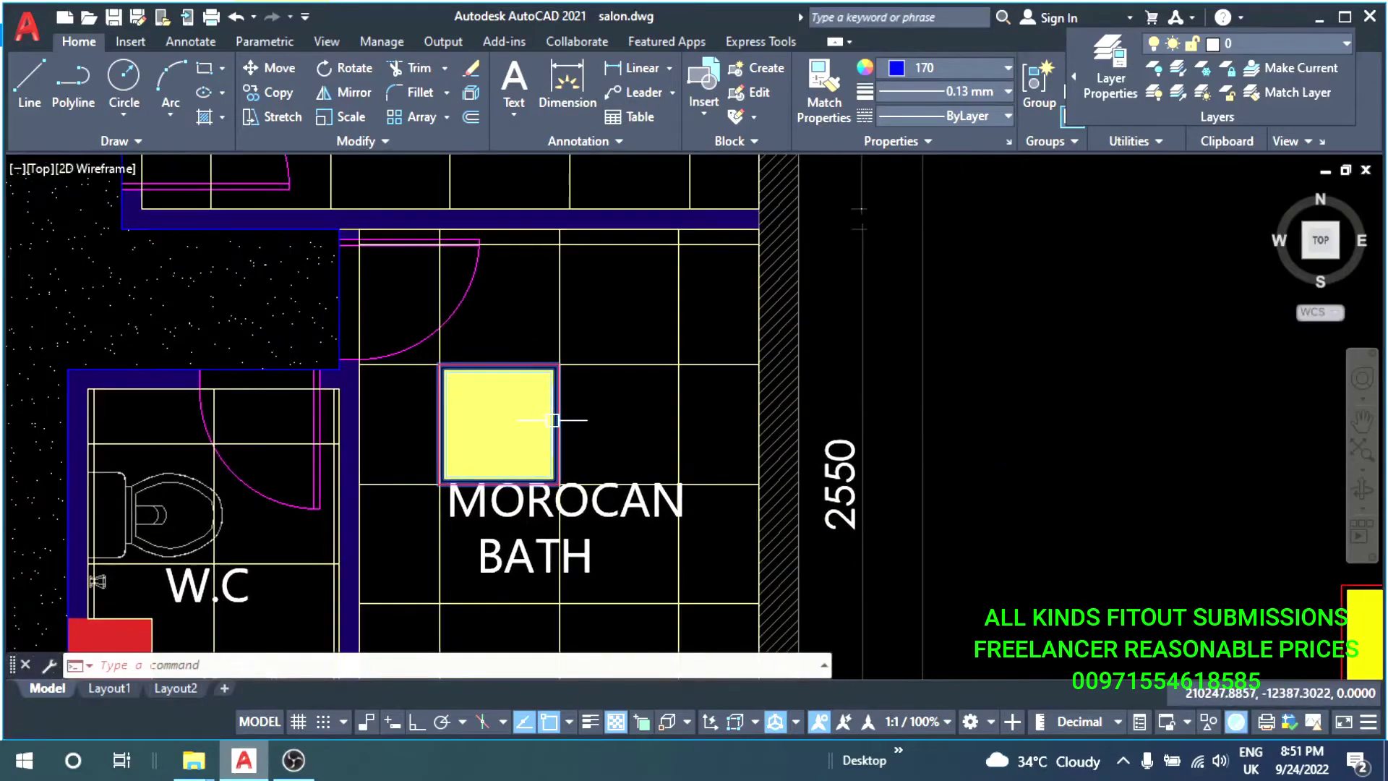
{"action": "scroll", "coordinate": [553, 419], "scroll_direction": "up", "scroll_amount": 2}
{"action": "scroll", "coordinate": [535, 362], "scroll_direction": "up", "scroll_amount": 2}
Move the bath square again to align its corner with the tile grid.
{"action": "type", "text": "m"}
{"action": "key", "text": "Return"}
{"action": "scroll", "coordinate": [629, 371], "scroll_direction": "up", "scroll_amount": 2}
{"action": "scroll", "coordinate": [582, 308], "scroll_direction": "up", "scroll_amount": 2}
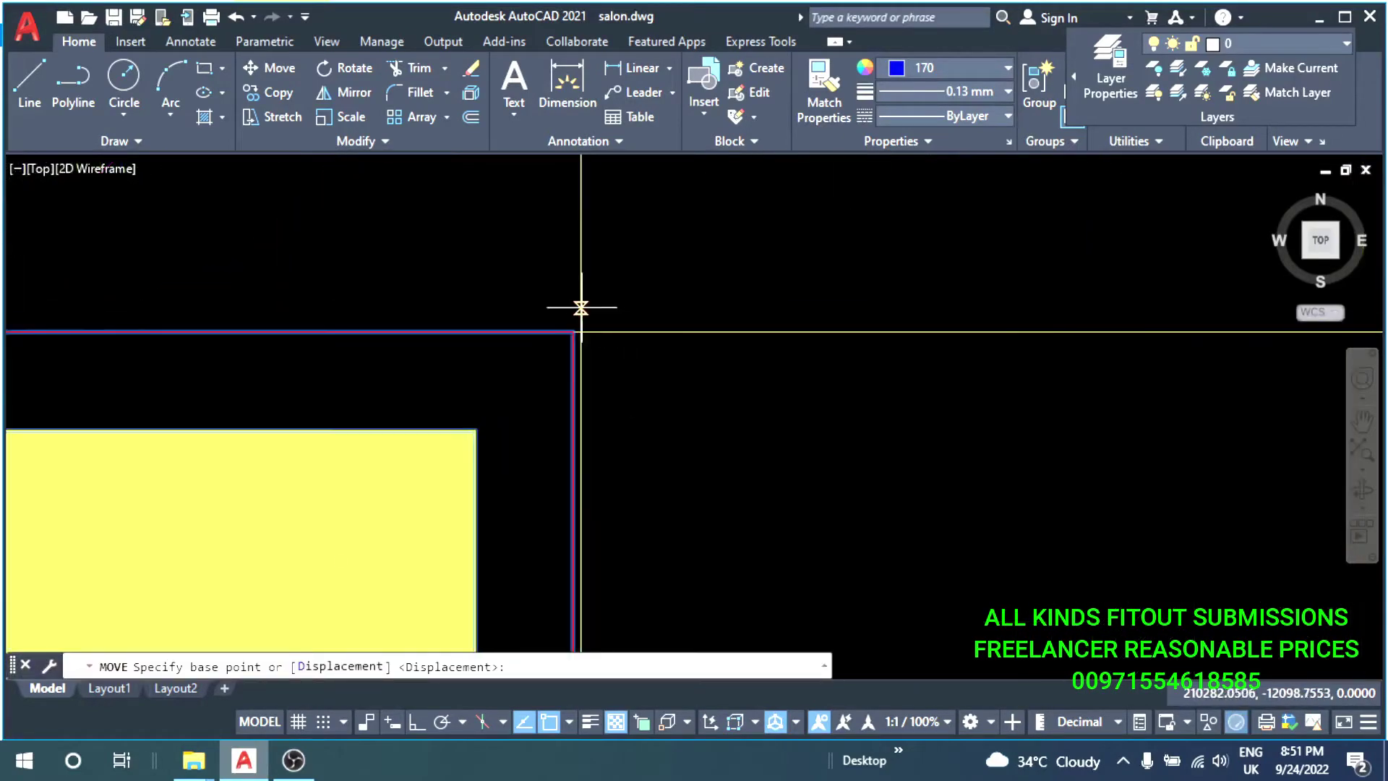
{"action": "left_click", "coordinate": [572, 331]}
{"action": "scroll", "coordinate": [582, 332], "scroll_direction": "down", "scroll_amount": 5}
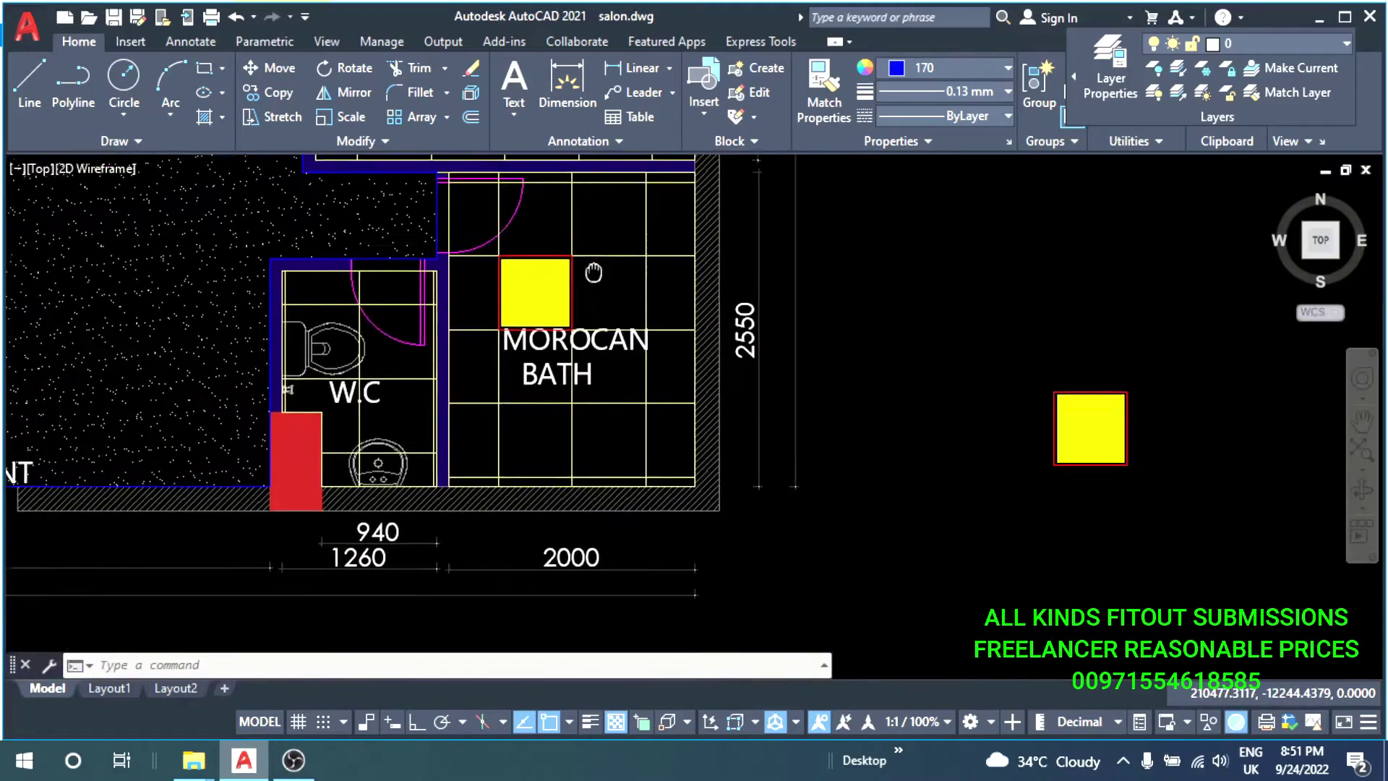
Move the bath square by its top-left corner into its final Morocan Bath tile.
{"action": "type", "text": "m"}
{"action": "key", "text": "Return"}
{"action": "scroll", "coordinate": [1012, 362], "scroll_direction": "up", "scroll_amount": 3}
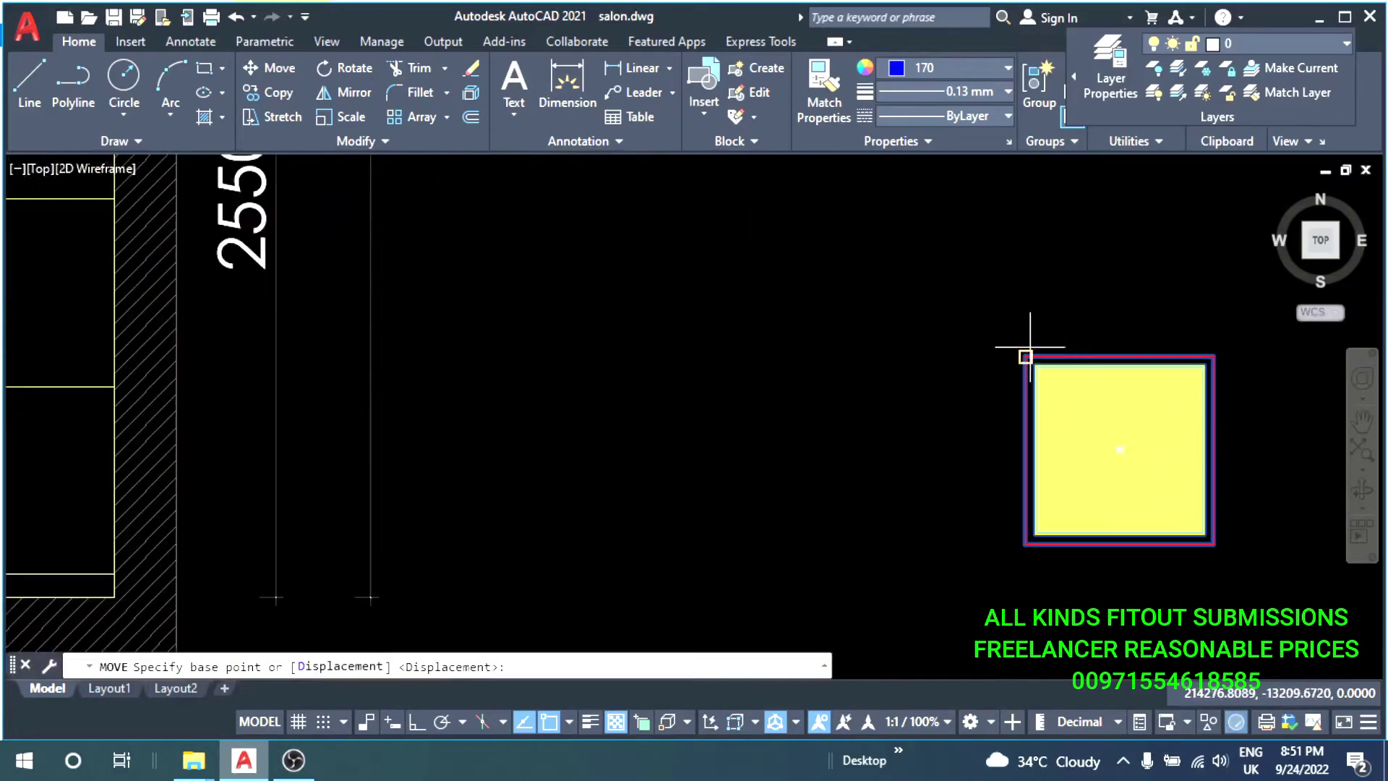
{"action": "left_click", "coordinate": [1022, 348]}
{"action": "scroll", "coordinate": [434, 420], "scroll_direction": "down", "scroll_amount": 3}
{"action": "scroll", "coordinate": [561, 477], "scroll_direction": "up", "scroll_amount": 2}
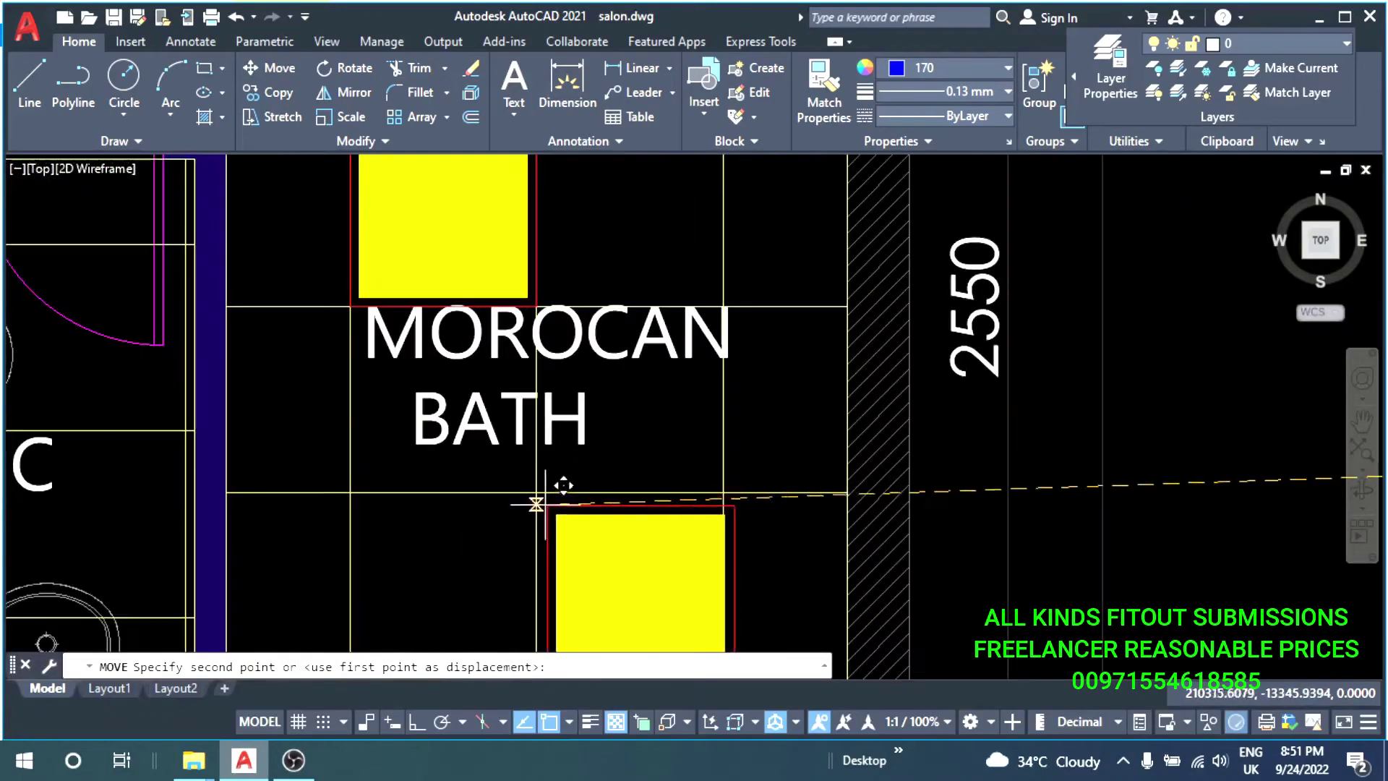
{"action": "left_click", "coordinate": [536, 487]}
{"action": "scroll", "coordinate": [641, 454], "scroll_direction": "down", "scroll_amount": 4}
{"action": "scroll", "coordinate": [641, 454], "scroll_direction": "down", "scroll_amount": 1}
{"action": "scroll", "coordinate": [641, 454], "scroll_direction": "down", "scroll_amount": 3}
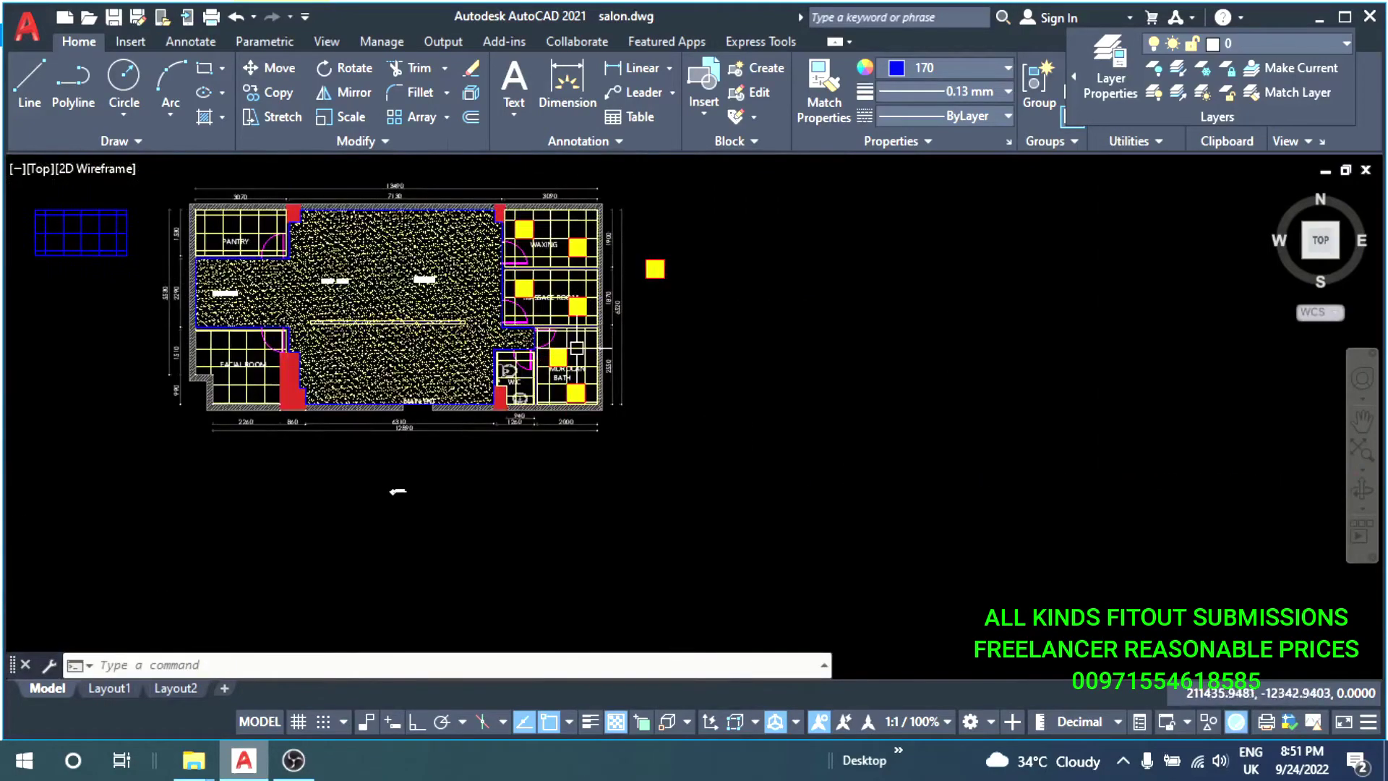
{"action": "scroll", "coordinate": [545, 377], "scroll_direction": "up", "scroll_amount": 5}
Copy the bath square into the W.C, then zoom out to the whole salon plan.
{"action": "middle_click_drag", "start_coordinate": [544, 377], "coordinate": [616, 382]}
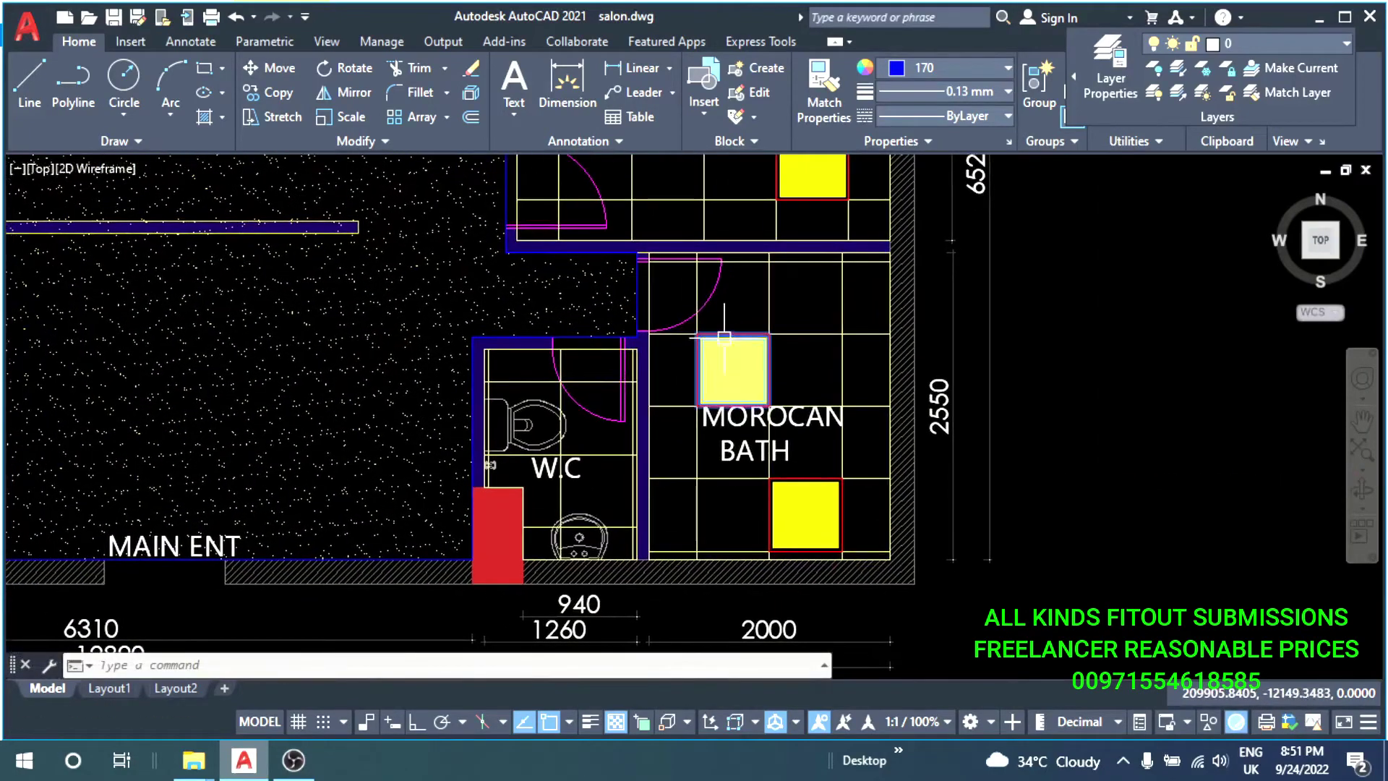
{"action": "type", "text": "c"}
{"action": "scroll", "coordinate": [676, 343], "scroll_direction": "up", "scroll_amount": 6}
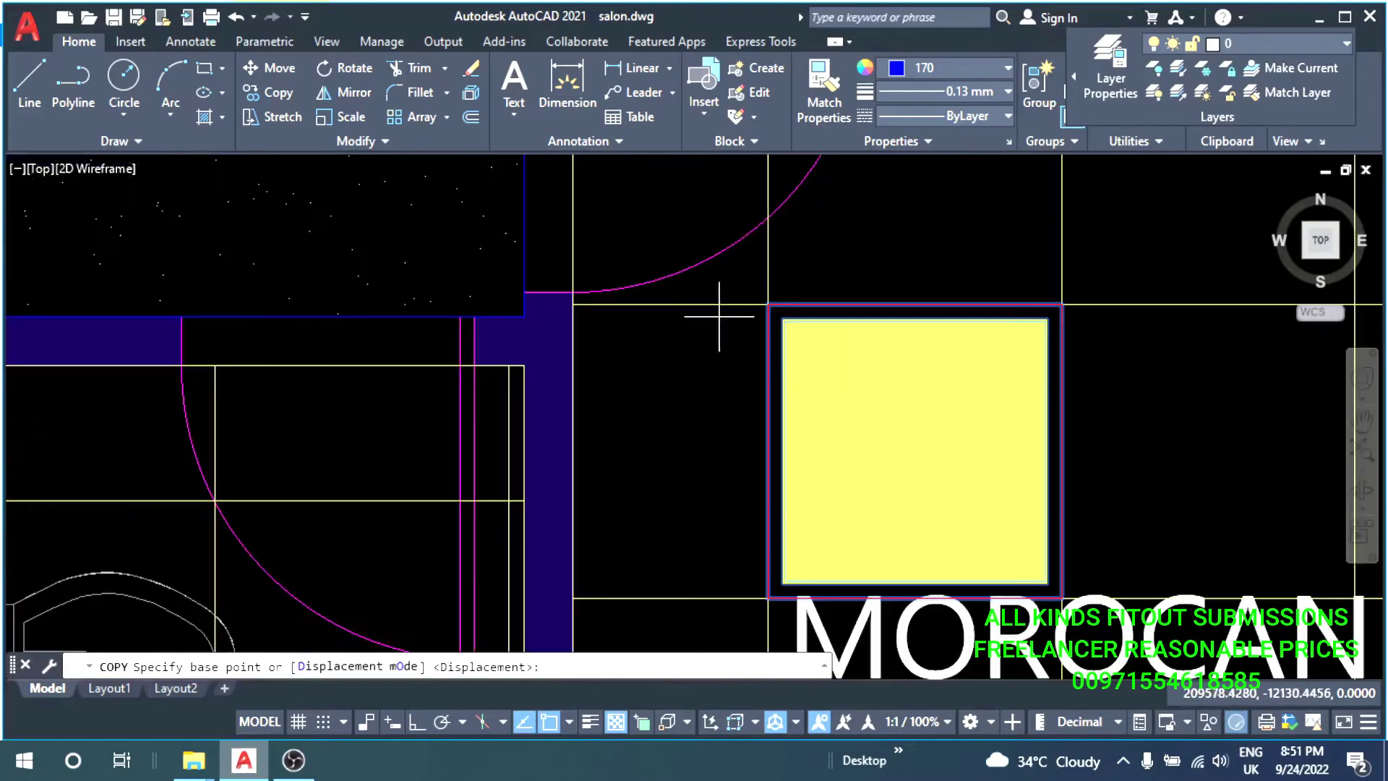
{"action": "left_click", "coordinate": [765, 306]}
{"action": "scroll", "coordinate": [764, 307], "scroll_direction": "down", "scroll_amount": 5}
{"action": "scroll", "coordinate": [539, 376], "scroll_direction": "up", "scroll_amount": 2}
{"action": "scroll", "coordinate": [586, 311], "scroll_direction": "up", "scroll_amount": 1}
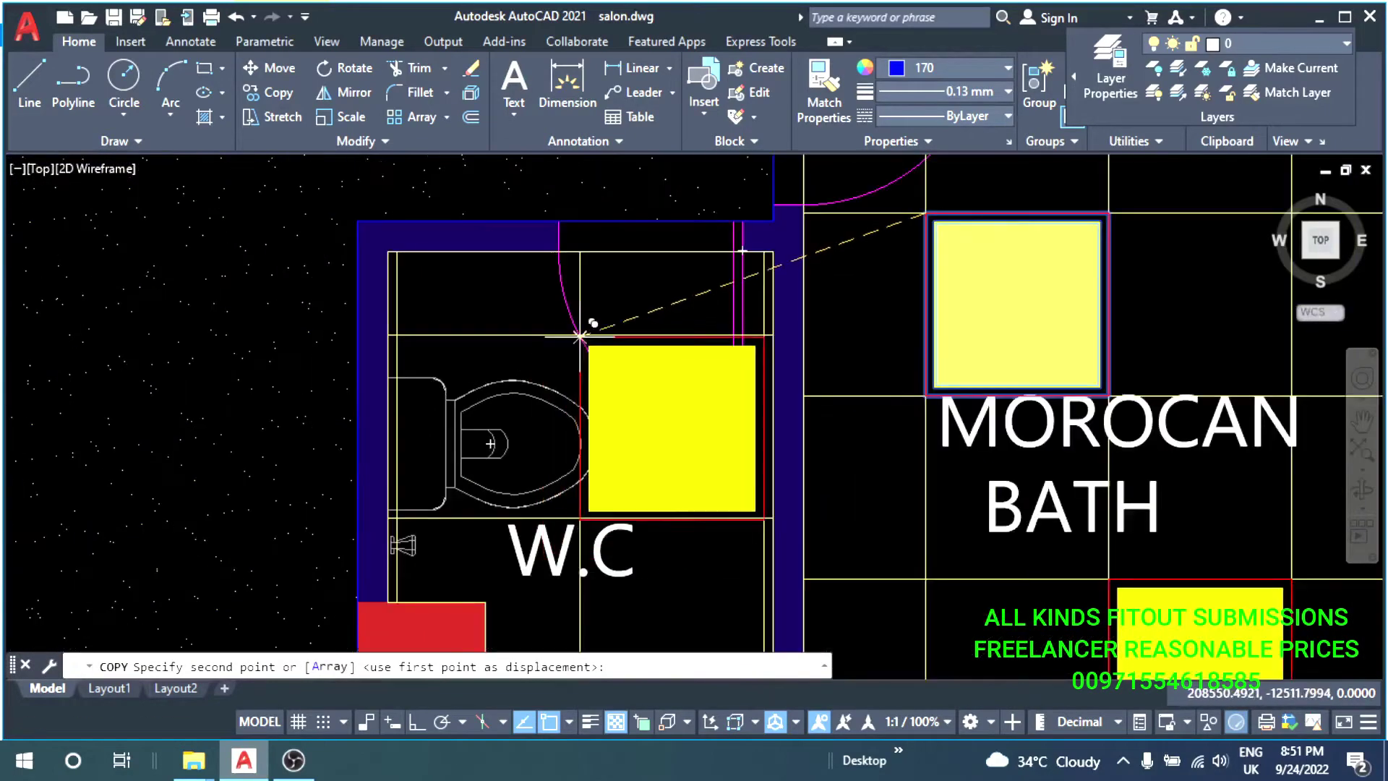
{"action": "scroll", "coordinate": [537, 412], "scroll_direction": "down", "scroll_amount": 1}
{"action": "scroll", "coordinate": [537, 412], "scroll_direction": "up", "scroll_amount": 1}
{"action": "left_click", "coordinate": [595, 272]}
{"action": "key", "text": "Escape"}
{"action": "scroll", "coordinate": [595, 273], "scroll_direction": "down", "scroll_amount": 5}
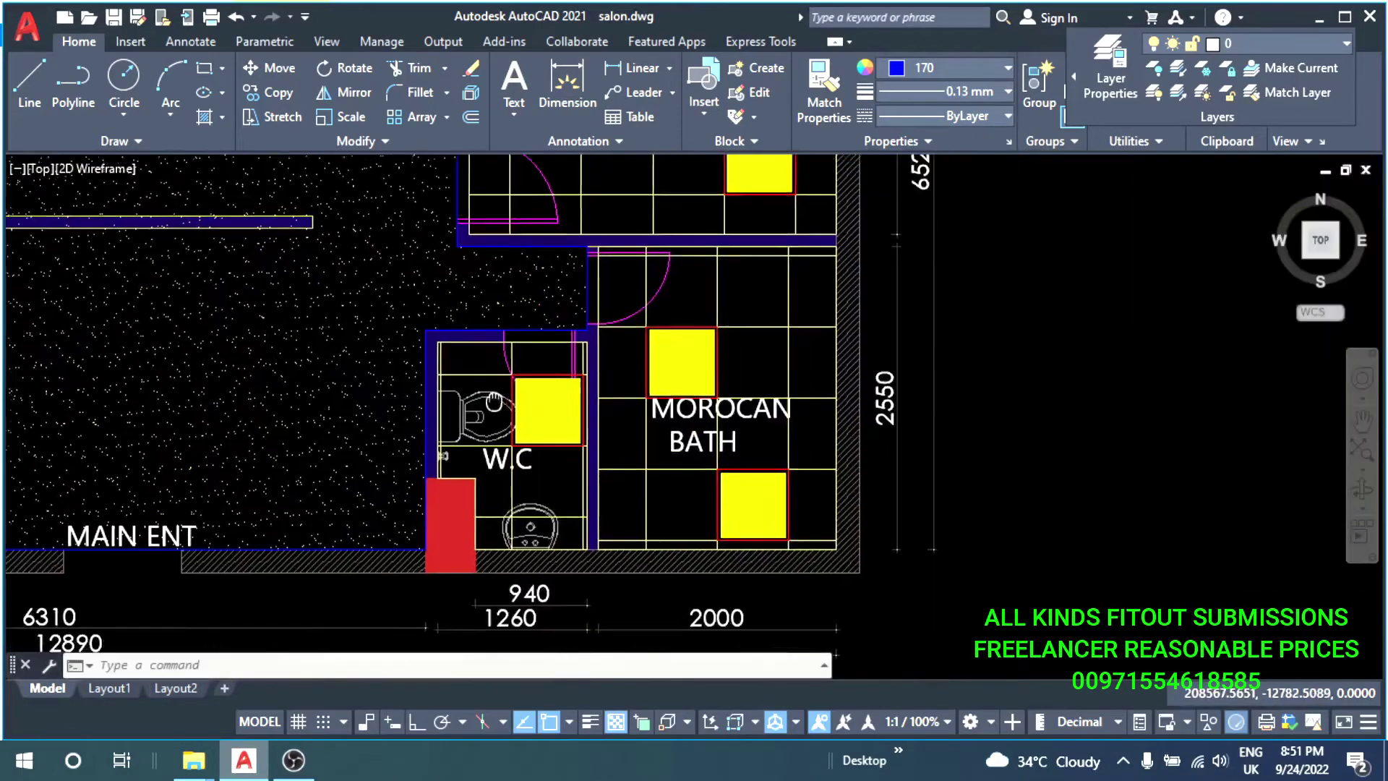
{"action": "scroll", "coordinate": [678, 425], "scroll_direction": "down", "scroll_amount": 2}
{"action": "middle_click", "coordinate": [678, 425]}
{"action": "middle_click", "coordinate": [678, 425]}
{"action": "scroll", "coordinate": [874, 379], "scroll_direction": "up", "scroll_amount": 6}
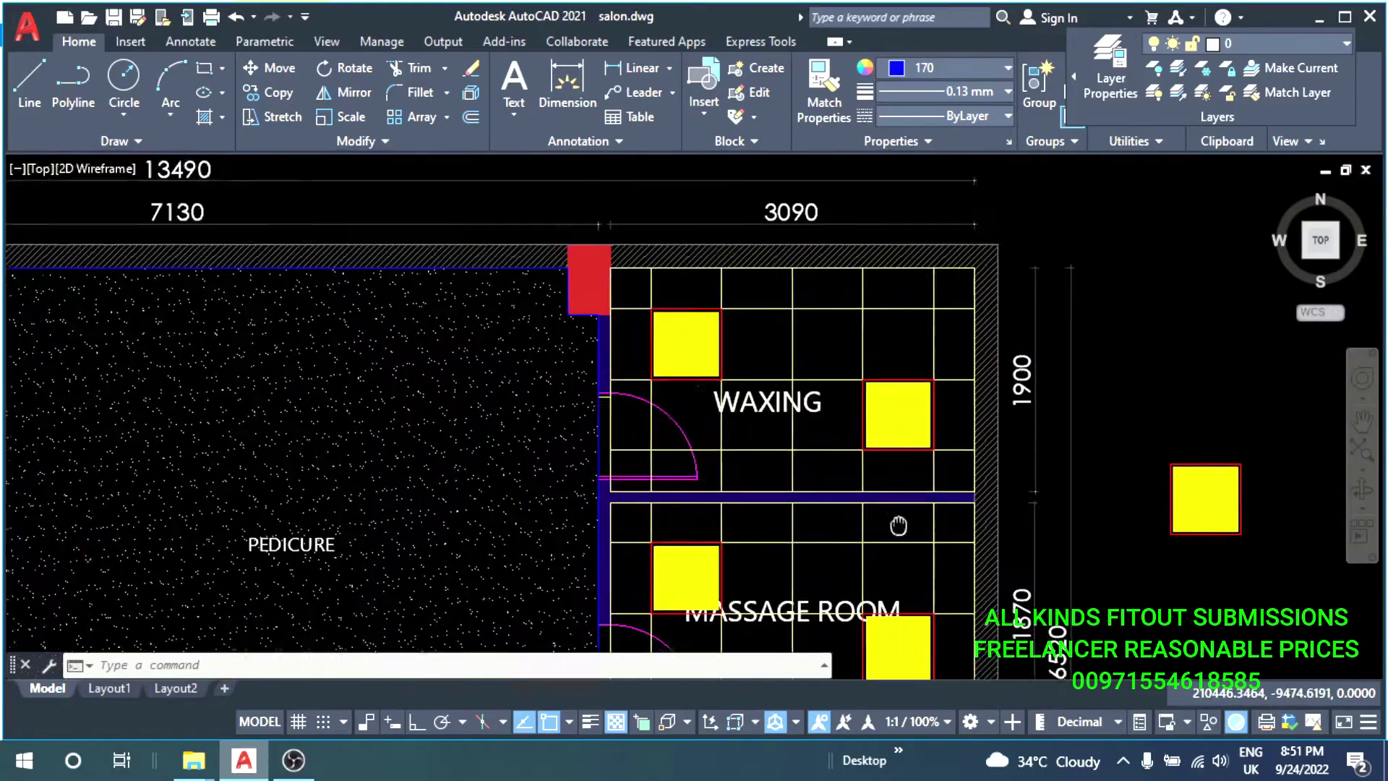
Move the loose yellow square from beside the plan to next to the Pantry.
{"action": "key", "text": "Escape"}
{"action": "scroll", "coordinate": [698, 375], "scroll_direction": "down", "scroll_amount": 5}
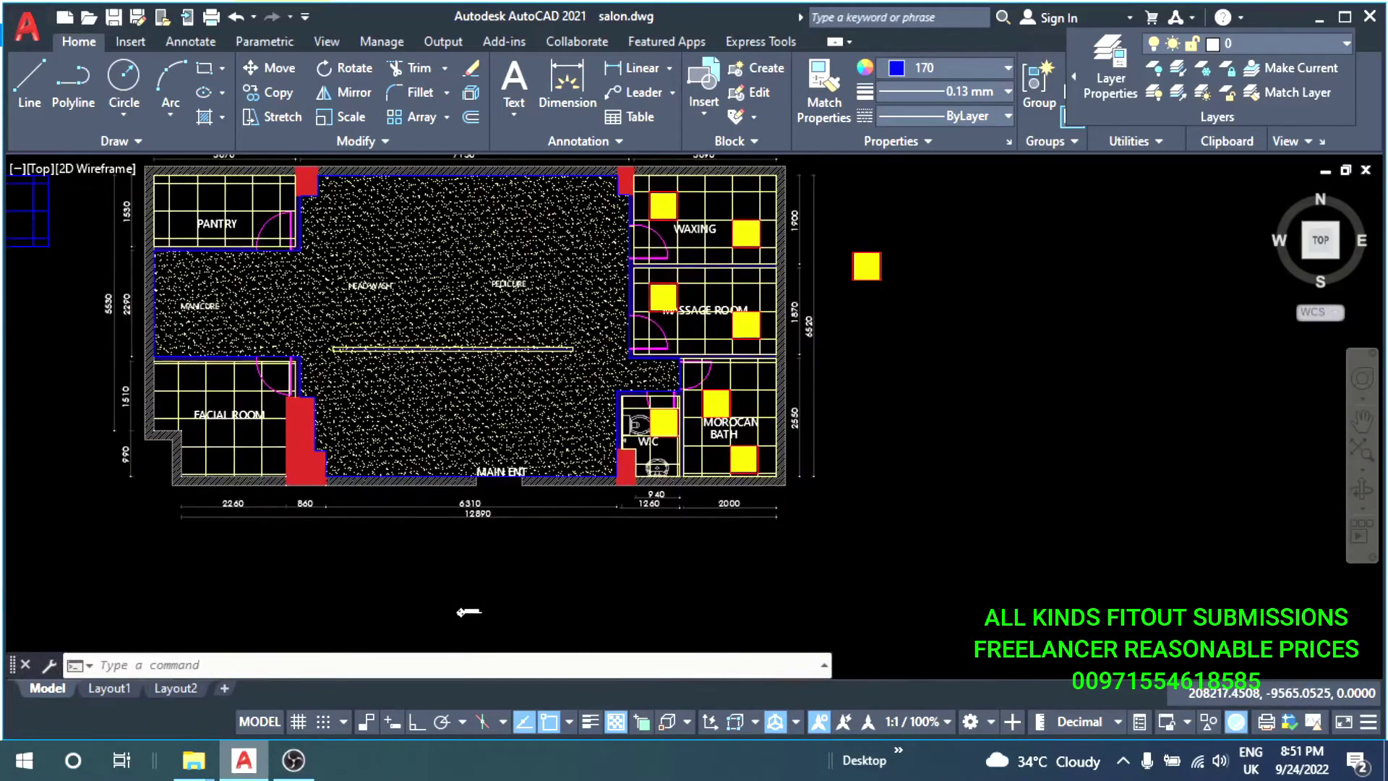
{"action": "scroll", "coordinate": [698, 375], "scroll_direction": "down", "scroll_amount": 1}
{"action": "scroll", "coordinate": [697, 232], "scroll_direction": "up", "scroll_amount": 5}
{"action": "scroll", "coordinate": [698, 225], "scroll_direction": "up", "scroll_amount": 1}
{"action": "middle_click_drag", "start_coordinate": [699, 225], "coordinate": [782, 368]}
{"action": "type", "text": "co"}
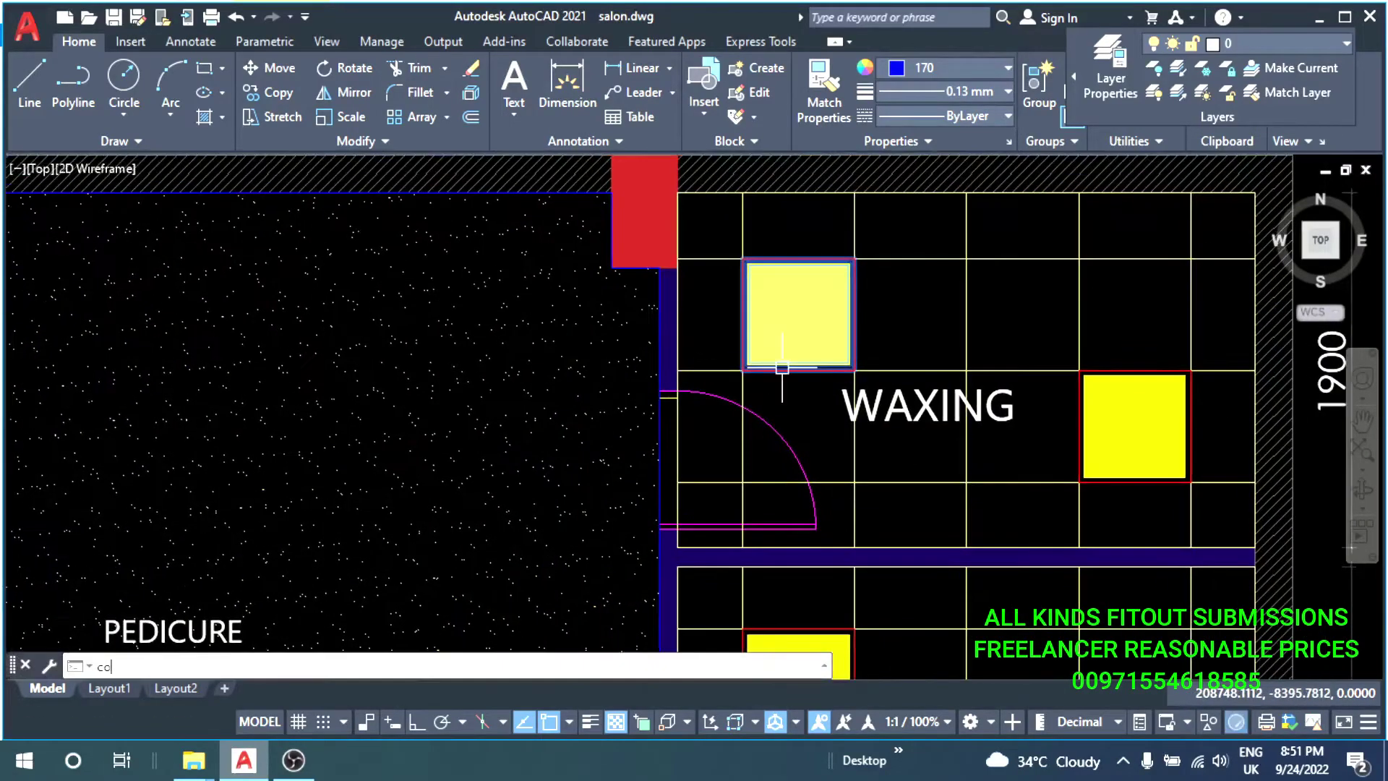
{"action": "scroll", "coordinate": [445, 378], "scroll_direction": "down", "scroll_amount": 4}
{"action": "left_click", "coordinate": [933, 444]}
{"action": "key", "text": "Return"}
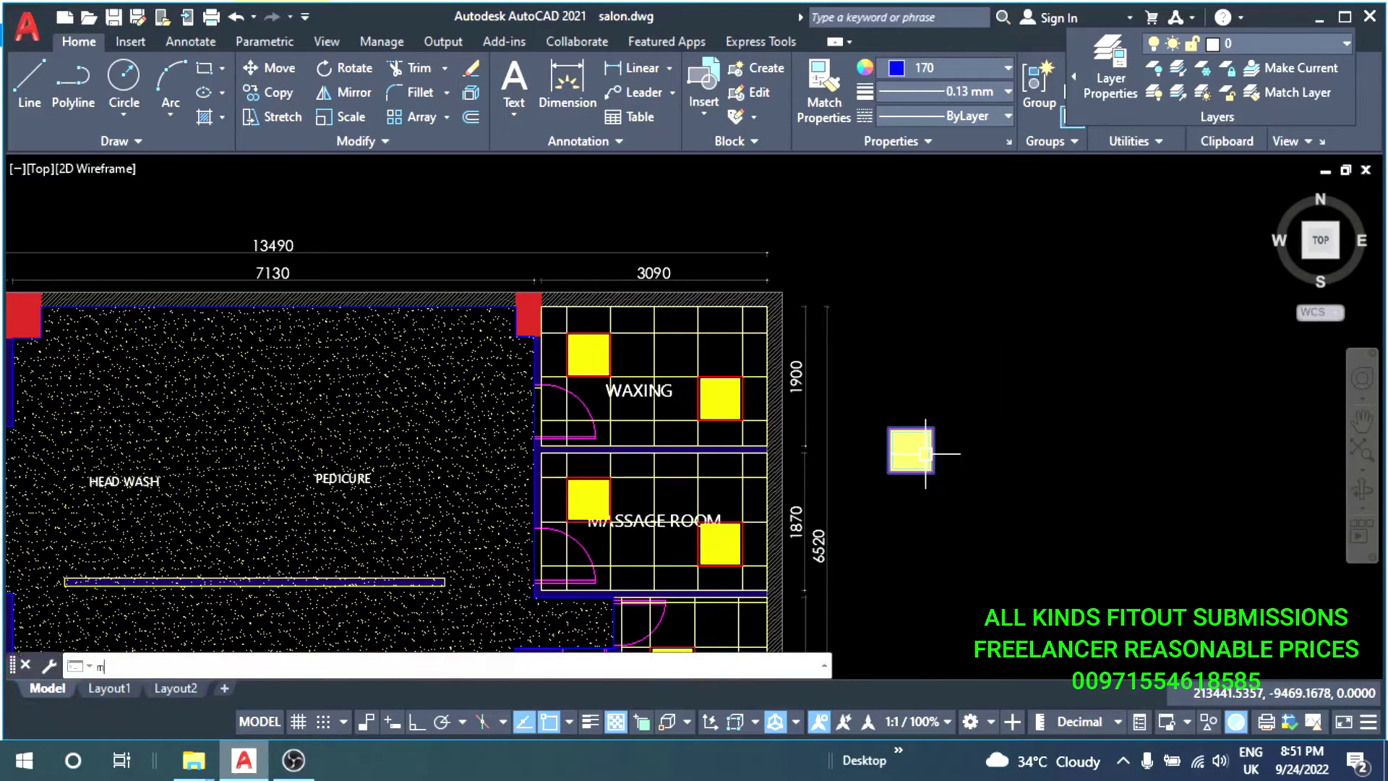
{"action": "key", "text": "Return"}
{"action": "left_click", "coordinate": [925, 453]}
{"action": "scroll", "coordinate": [672, 441], "scroll_direction": "down", "scroll_amount": 2}
{"action": "scroll", "coordinate": [366, 434], "scroll_direction": "up", "scroll_amount": 5}
{"action": "left_click", "coordinate": [422, 439]}
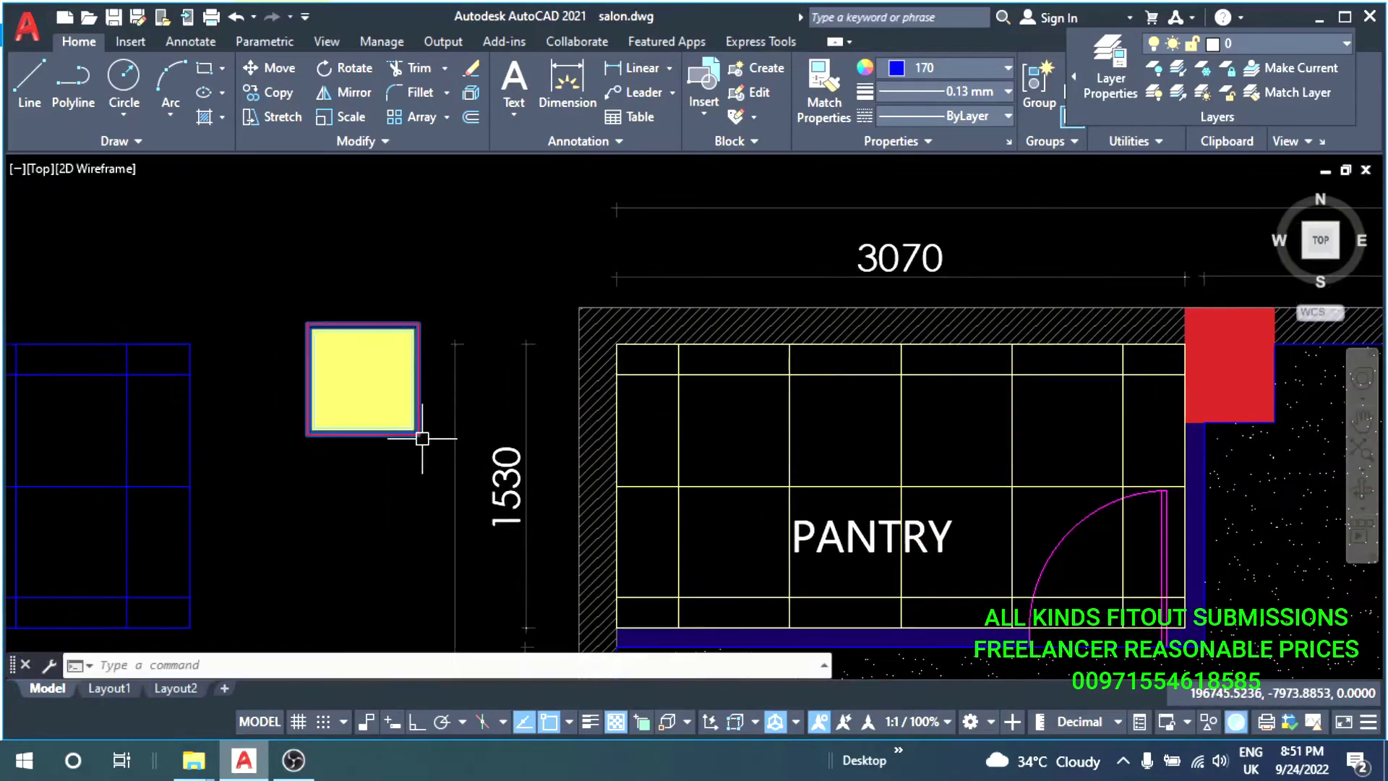
Move the square by its corner into a Pantry tile.
{"action": "key", "text": "Return"}
{"action": "scroll", "coordinate": [356, 434], "scroll_direction": "up", "scroll_amount": 3}
{"action": "left_click", "coordinate": [393, 403]}
{"action": "scroll", "coordinate": [761, 419], "scroll_direction": "down", "scroll_amount": 1}
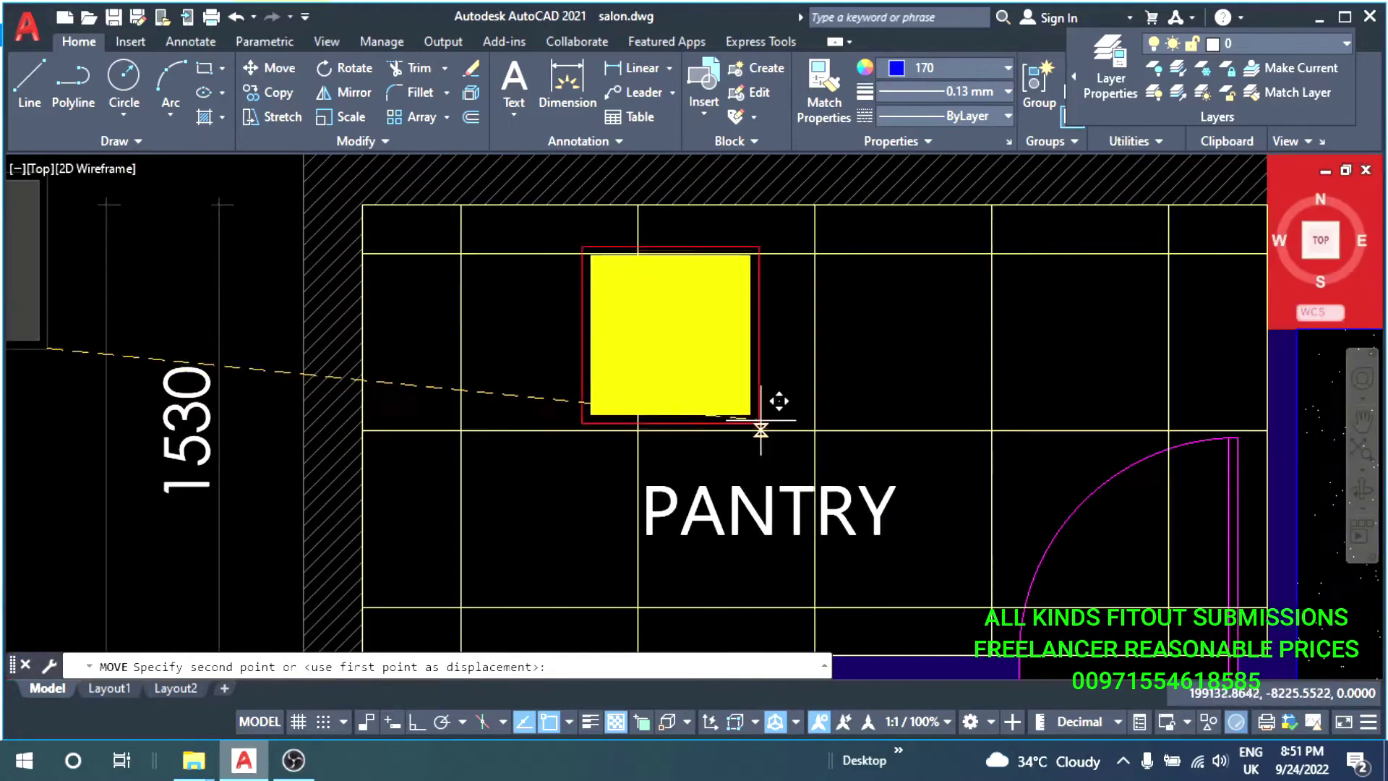
{"action": "left_click", "coordinate": [638, 430]}
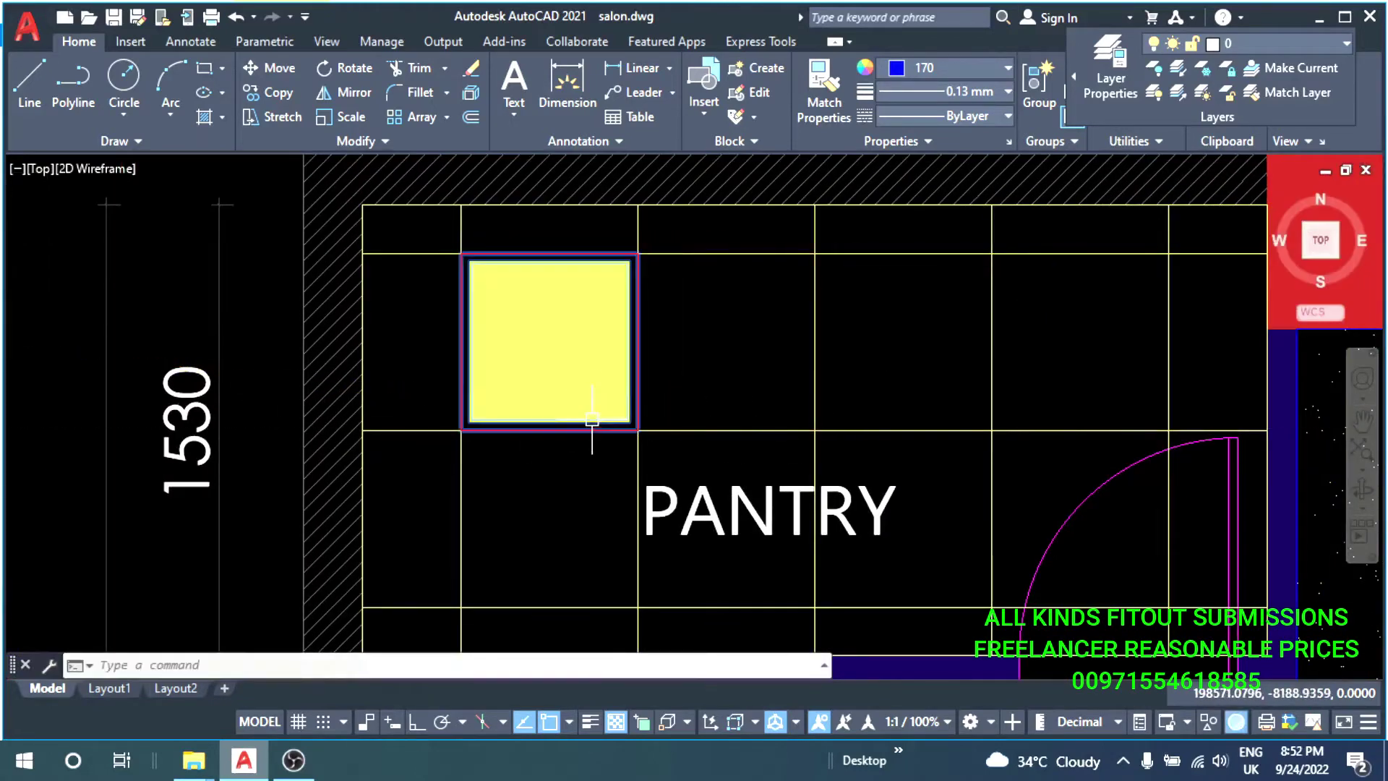
Copy the Pantry square to a second tile in the Pantry's lower right.
{"action": "type", "text": "co"}
{"action": "key", "text": "Return"}
{"action": "left_click", "coordinate": [461, 253]}
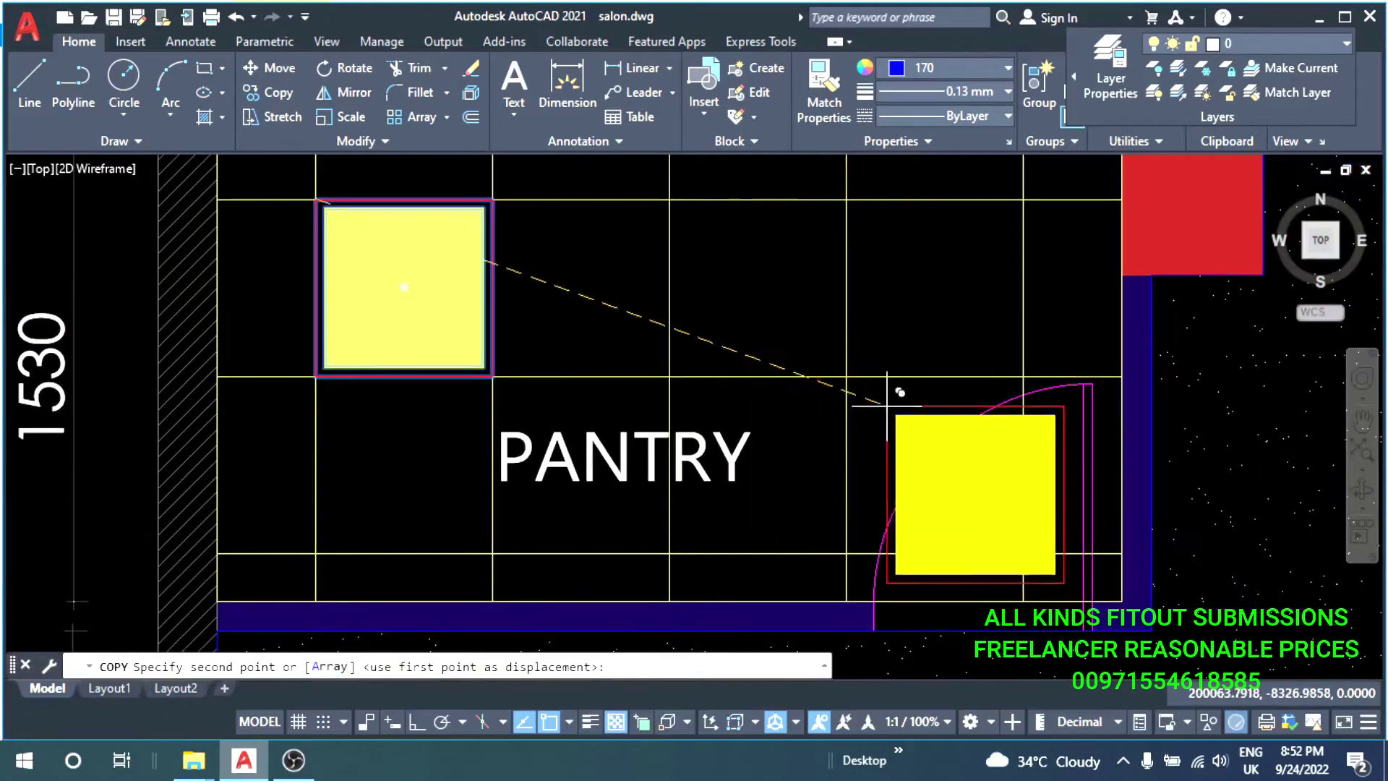
{"action": "left_click", "coordinate": [675, 381]}
{"action": "key", "text": "Return"}
{"action": "scroll", "coordinate": [651, 340], "scroll_direction": "down", "scroll_amount": 2}
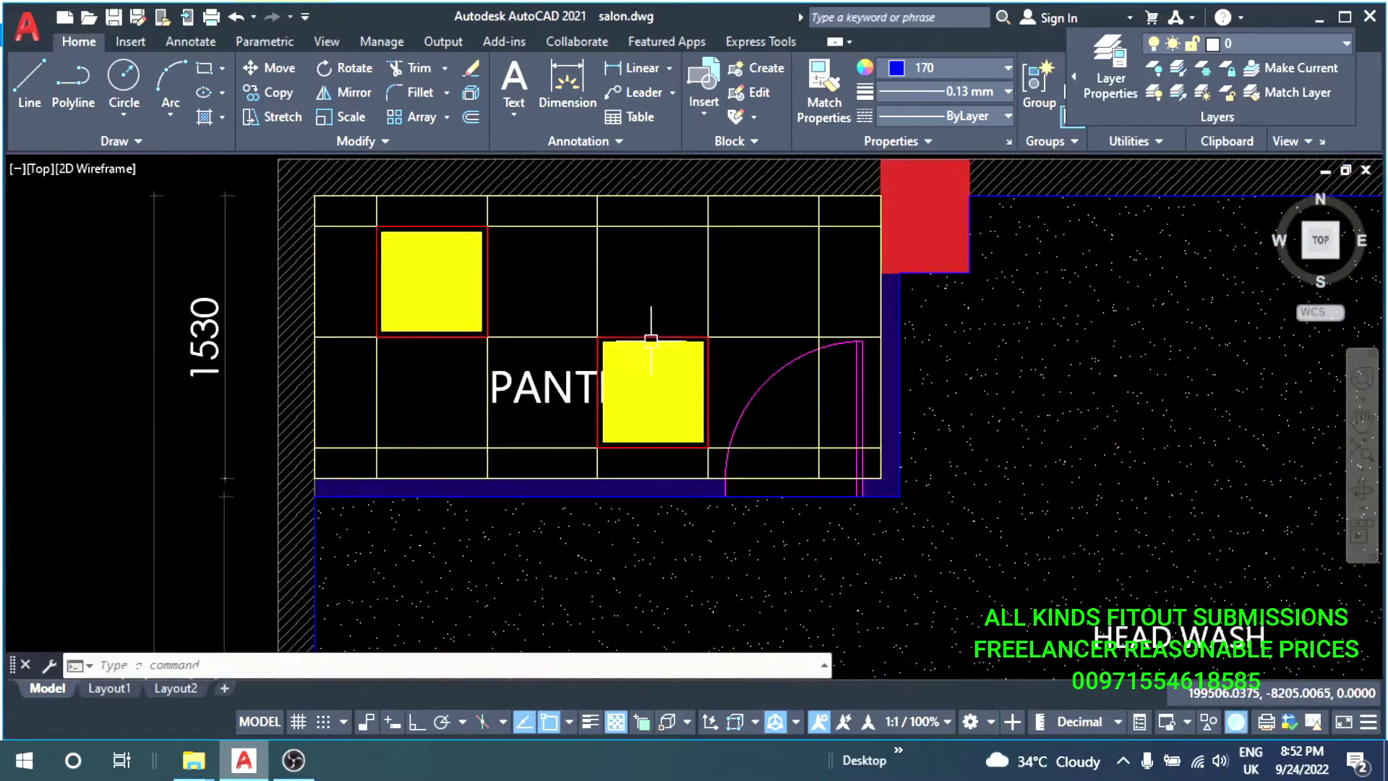
{"action": "scroll", "coordinate": [651, 338], "scroll_direction": "down", "scroll_amount": 3}
{"action": "scroll", "coordinate": [651, 338], "scroll_direction": "up", "scroll_amount": 3}
Copy the lower Pantry square twice into the Facial Room.
{"action": "left_click", "coordinate": [585, 311]}
{"action": "type", "text": "co"}
{"action": "key", "text": "Return"}
{"action": "scroll", "coordinate": [614, 340], "scroll_direction": "up", "scroll_amount": 1}
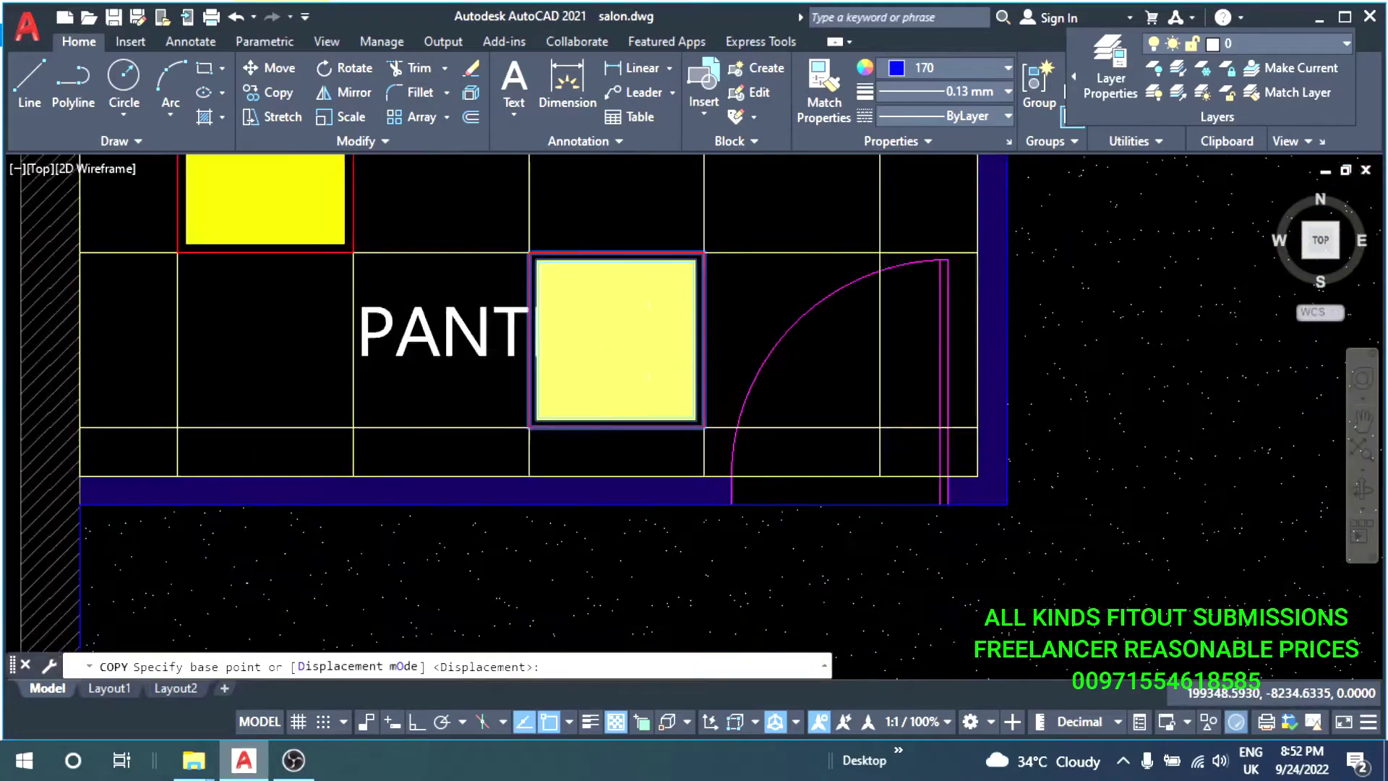
{"action": "left_click", "coordinate": [530, 253]}
{"action": "scroll", "coordinate": [529, 253], "scroll_direction": "down", "scroll_amount": 3}
{"action": "scroll", "coordinate": [506, 361], "scroll_direction": "down", "scroll_amount": 2}
{"action": "scroll", "coordinate": [490, 450], "scroll_direction": "up", "scroll_amount": 4}
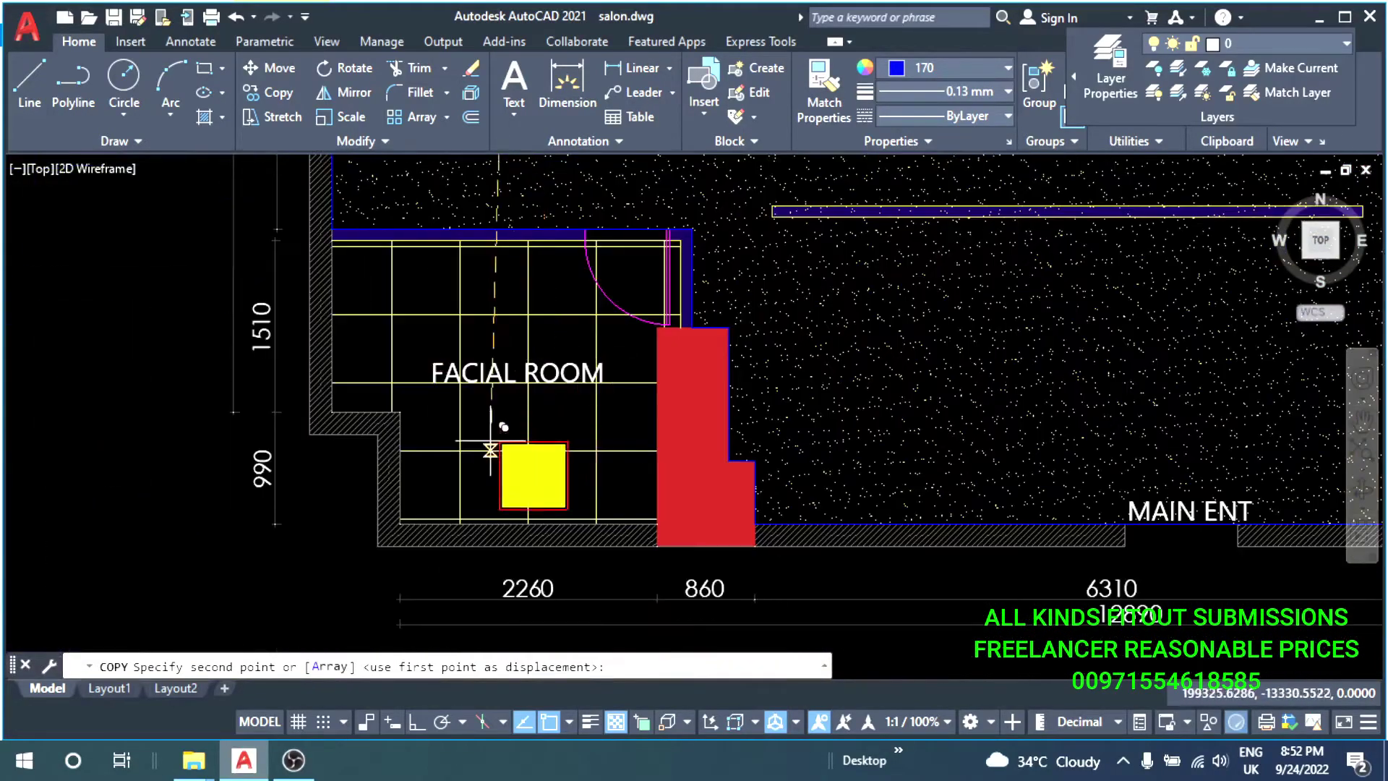
{"action": "scroll", "coordinate": [485, 433], "scroll_direction": "up", "scroll_amount": 3}
{"action": "left_click", "coordinate": [589, 340]}
{"action": "middle_click_drag", "start_coordinate": [289, 176], "coordinate": [481, 433]}
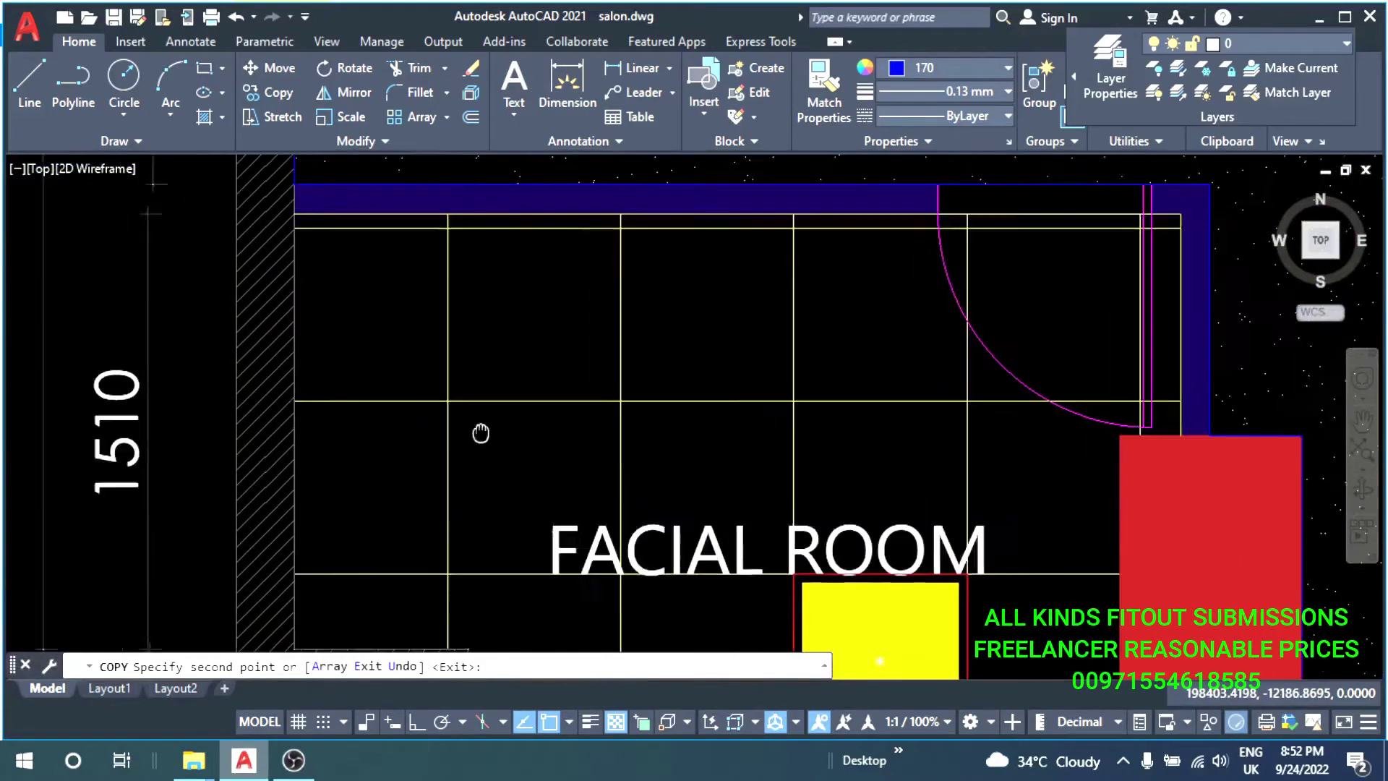
{"action": "left_click", "coordinate": [486, 427]}
{"action": "key", "text": "Return"}
{"action": "scroll", "coordinate": [487, 428], "scroll_direction": "down", "scroll_amount": 4}
{"action": "scroll", "coordinate": [516, 348], "scroll_direction": "up", "scroll_amount": 2}
Grip-drag the FACIAL ROOM label clear of the squares.
{"action": "left_click", "coordinate": [517, 347]}
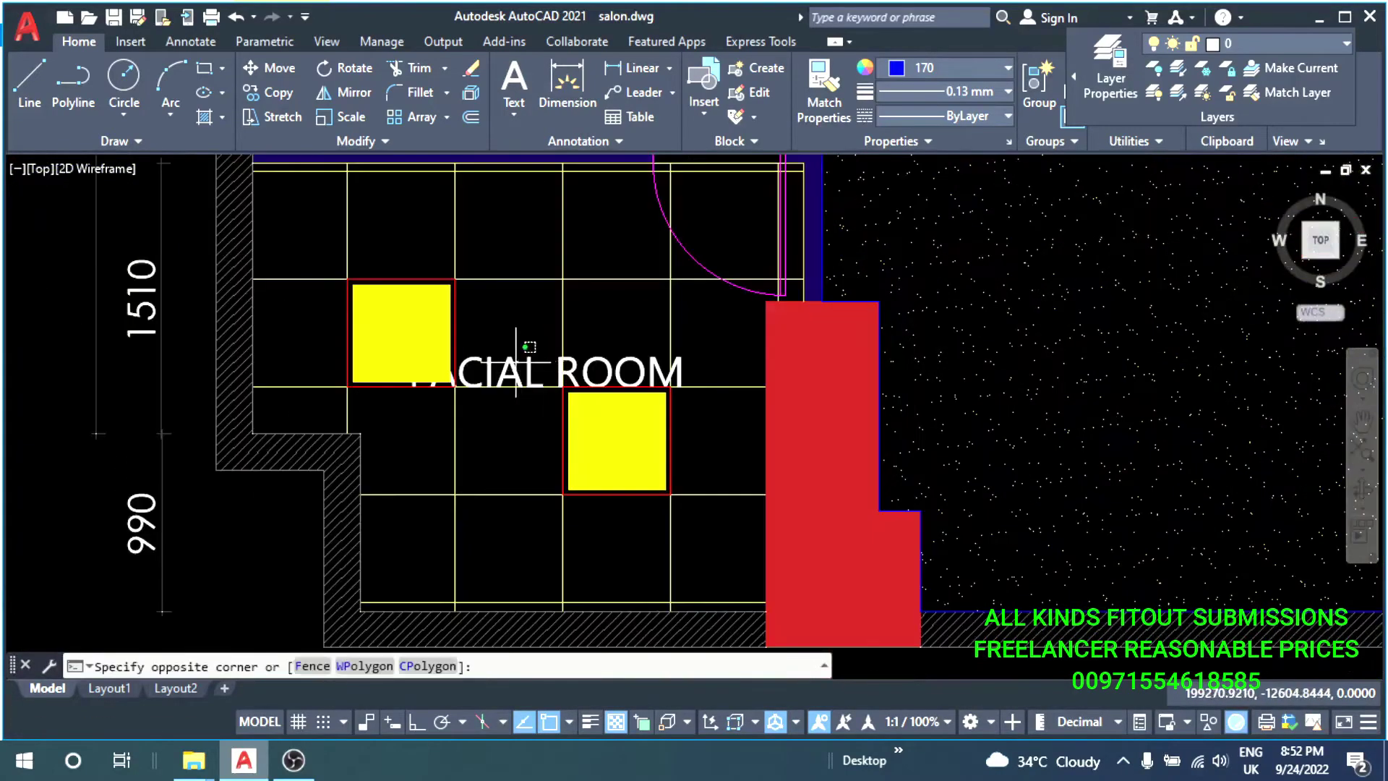
{"action": "middle_click_drag", "start_coordinate": [516, 362], "coordinate": [516, 418]}
{"action": "key", "text": "Escape"}
{"action": "left_click_drag", "start_coordinate": [514, 417], "coordinate": [572, 382]}
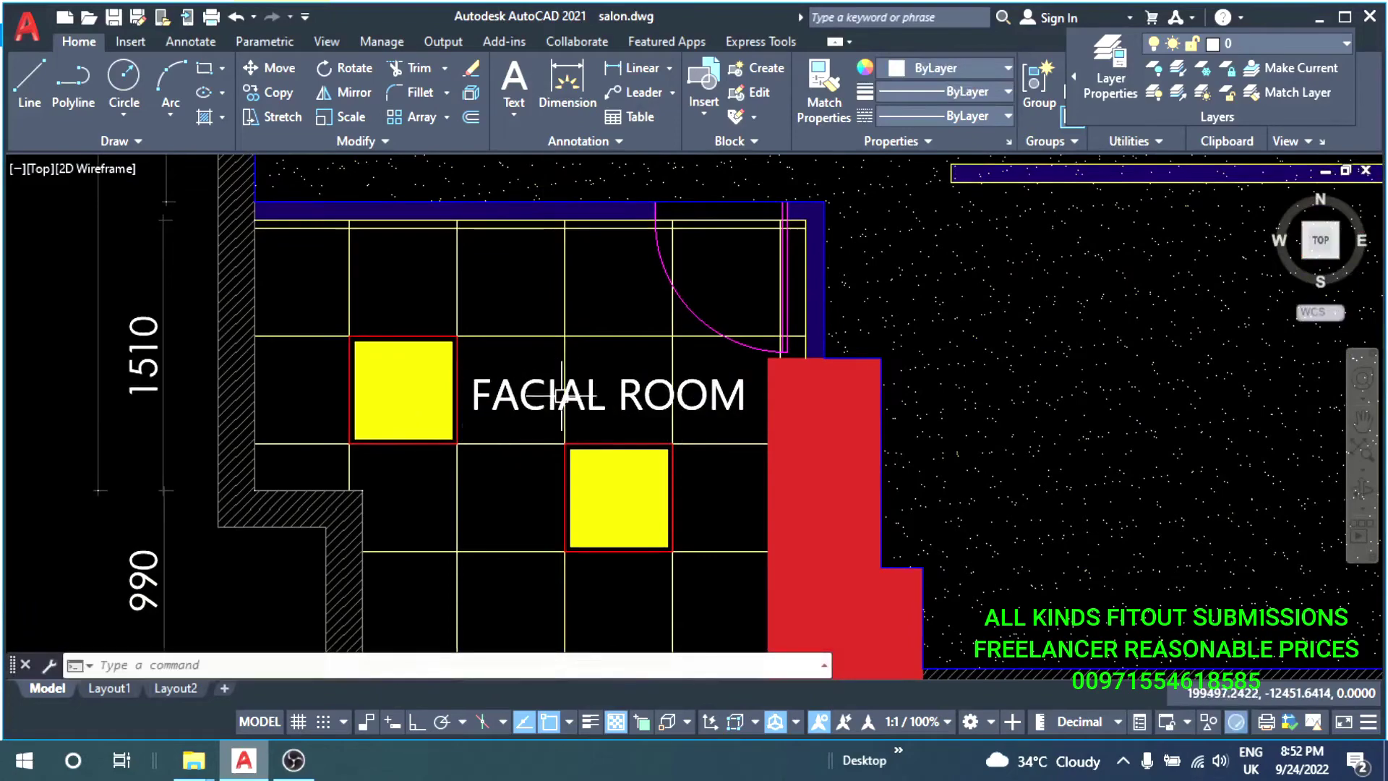
{"action": "scroll", "coordinate": [572, 382], "scroll_direction": "down", "scroll_amount": 5}
{"action": "middle_click_drag", "start_coordinate": [675, 551], "coordinate": [476, 499]}
{"action": "middle_click_drag", "start_coordinate": [625, 505], "coordinate": [700, 468]}
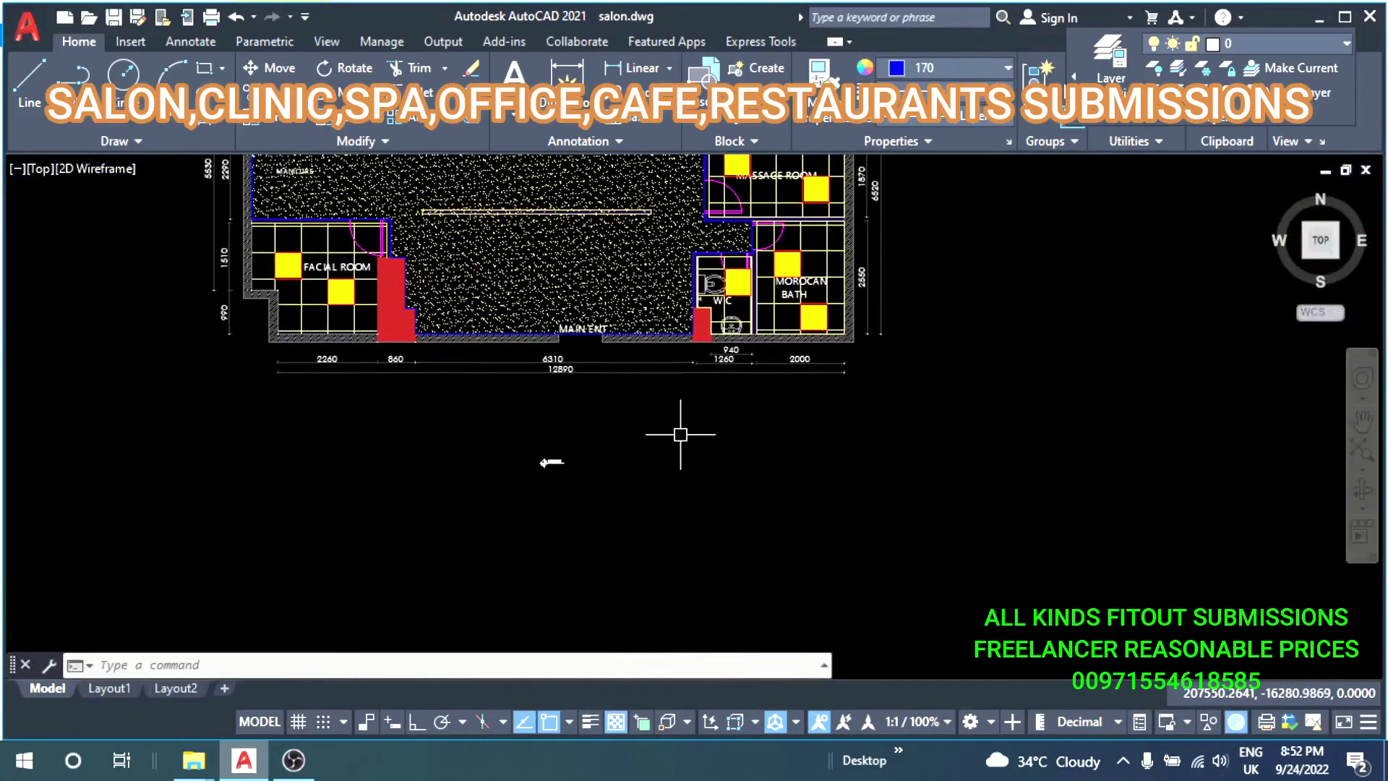
Draw a circle with the CIRCLE command, accepting the default radius.
{"action": "type", "text": "b"}
{"action": "key", "text": "Escape"}
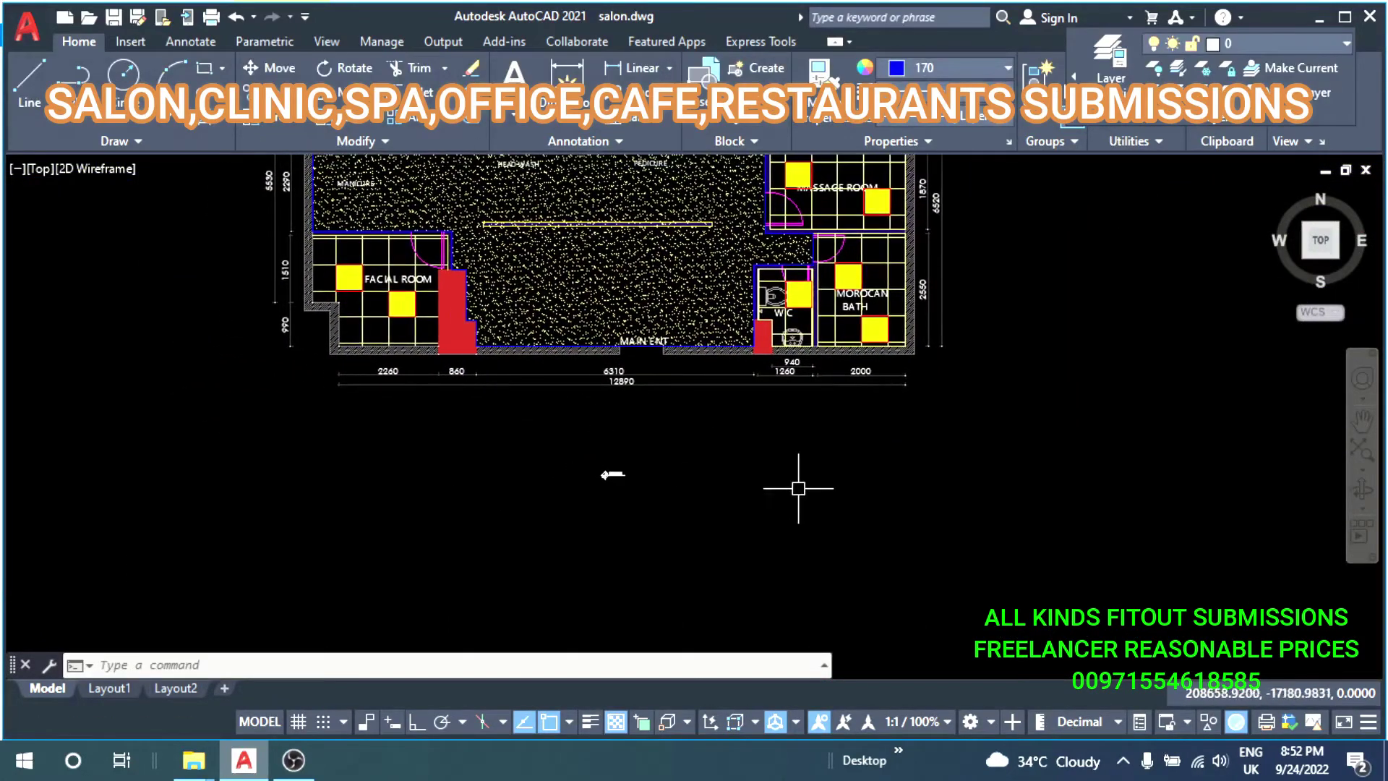
{"action": "scroll", "coordinate": [799, 487], "scroll_direction": "up", "scroll_amount": 4}
{"action": "type", "text": "c"}
{"action": "key", "text": "Return"}
{"action": "scroll", "coordinate": [780, 471], "scroll_direction": "up", "scroll_amount": 2}
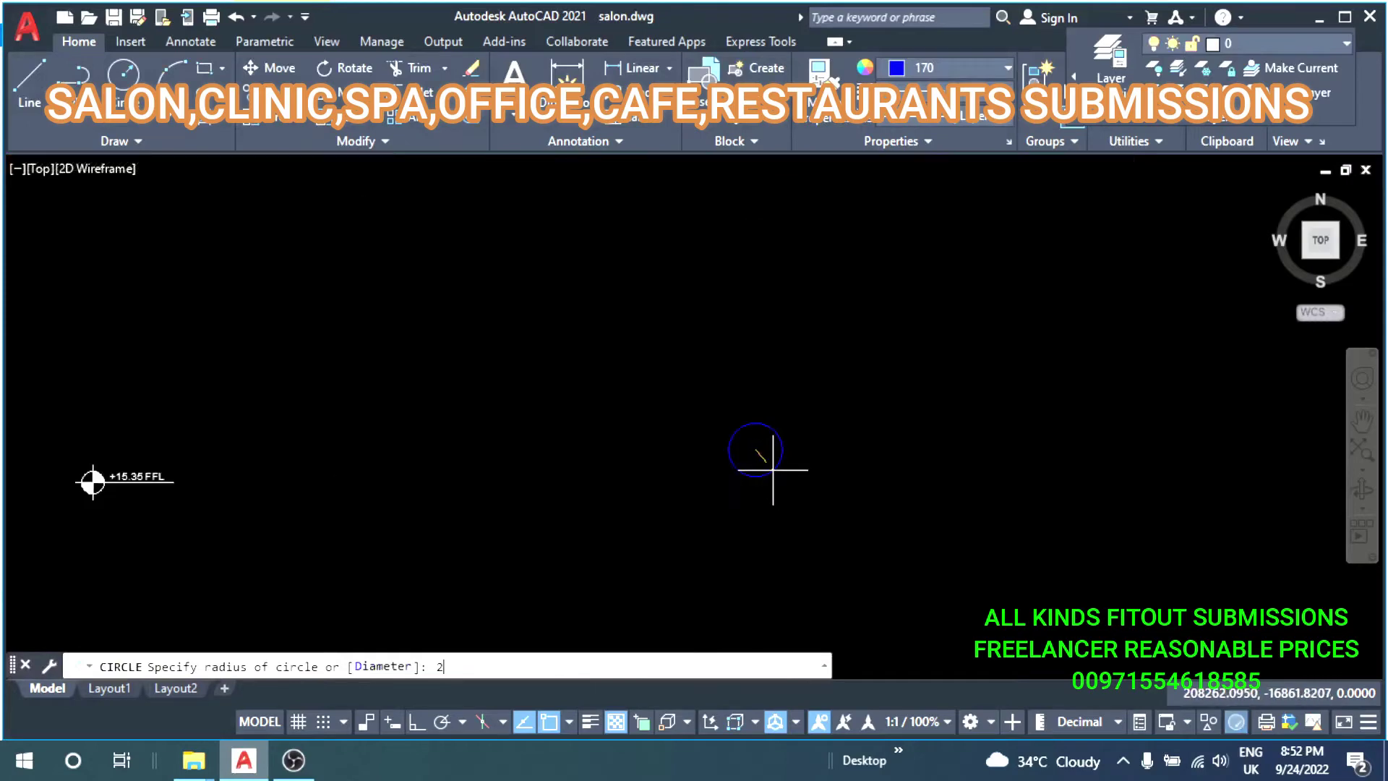
{"action": "key", "text": "Return"}
{"action": "scroll", "coordinate": [756, 506], "scroll_direction": "down", "scroll_amount": 5}
Draw a smaller inner circle inside the outer circle.
{"action": "left_click", "coordinate": [728, 494]}
{"action": "scroll", "coordinate": [728, 493], "scroll_direction": "up", "scroll_amount": 3}
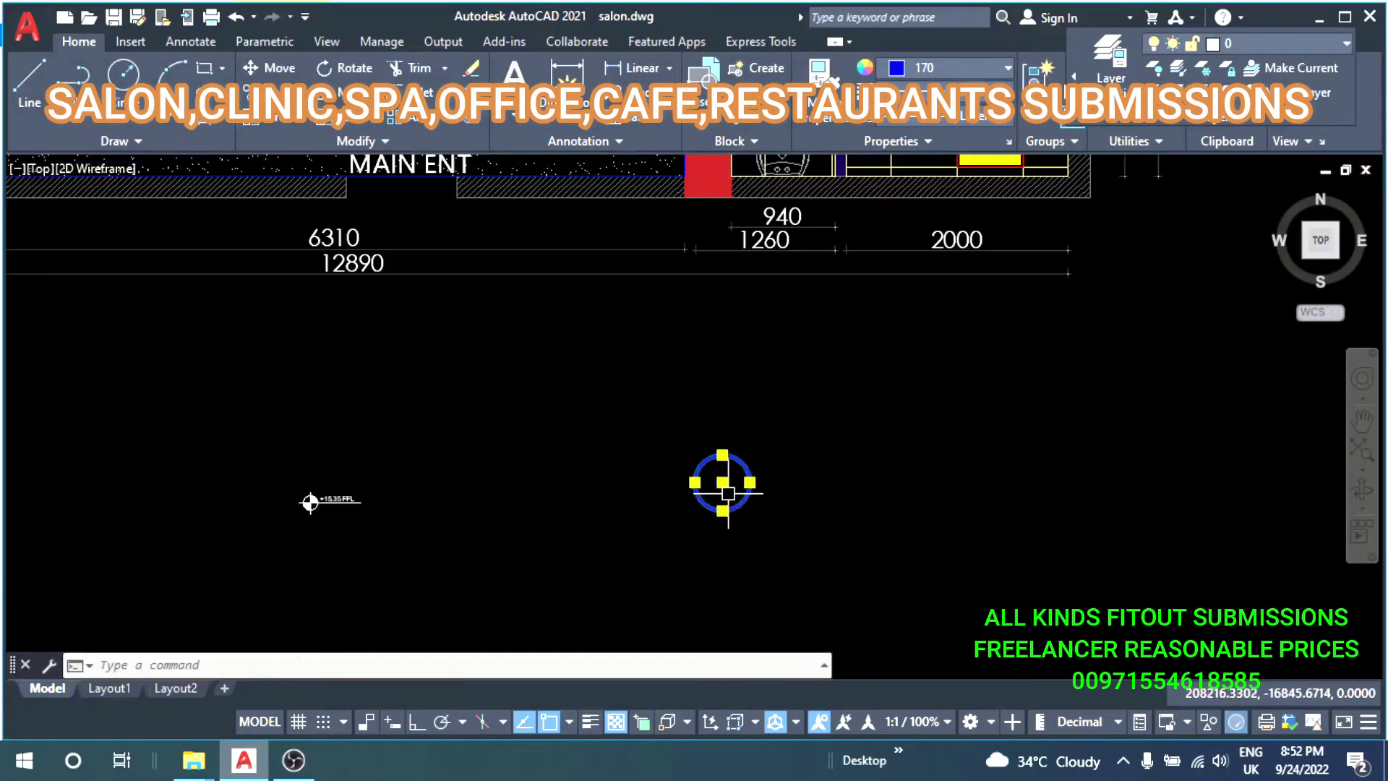
{"action": "scroll", "coordinate": [721, 483], "scroll_direction": "up", "scroll_amount": 3}
{"action": "scroll", "coordinate": [743, 480], "scroll_direction": "down", "scroll_amount": 3}
{"action": "key", "text": "Escape"}
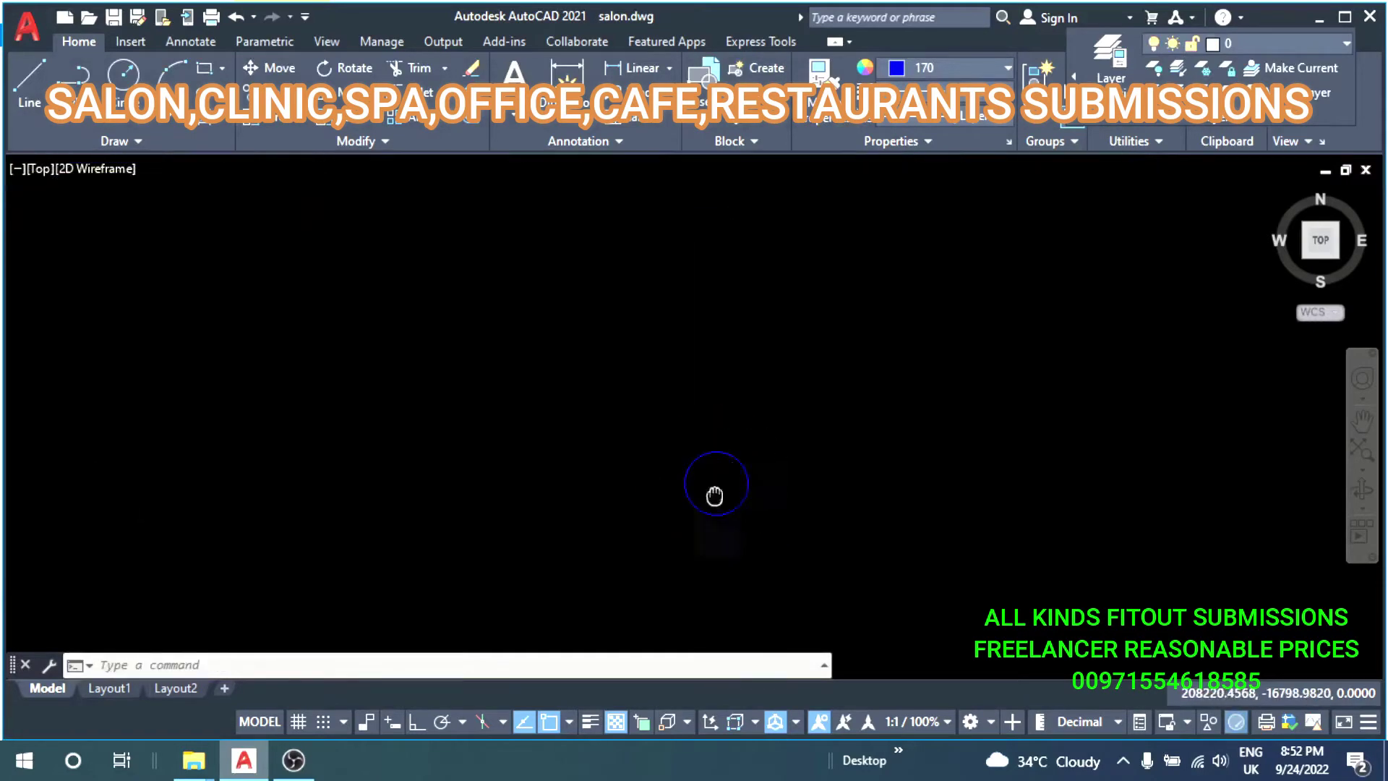
{"action": "key", "text": "Return"}
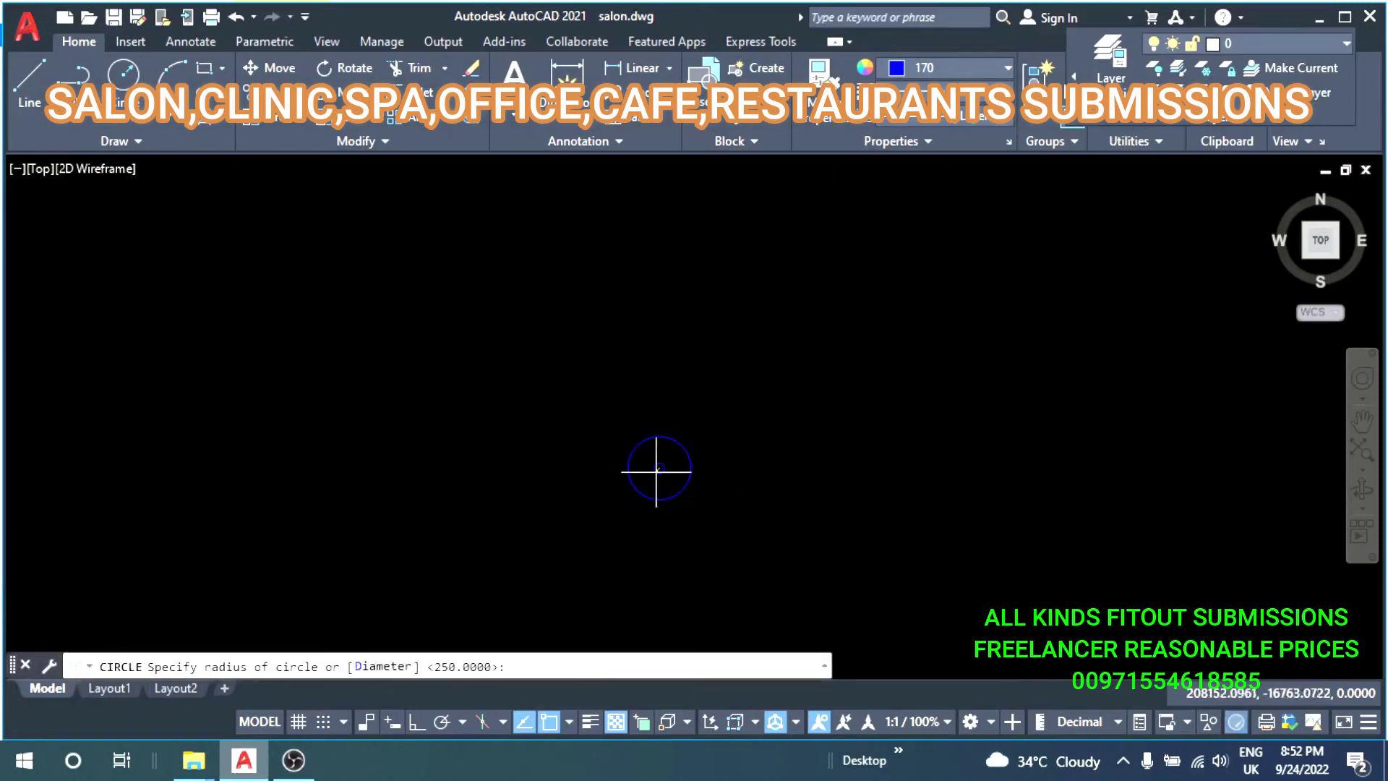
{"action": "left_click", "coordinate": [663, 481]}
{"action": "scroll", "coordinate": [644, 497], "scroll_direction": "up", "scroll_amount": 2}
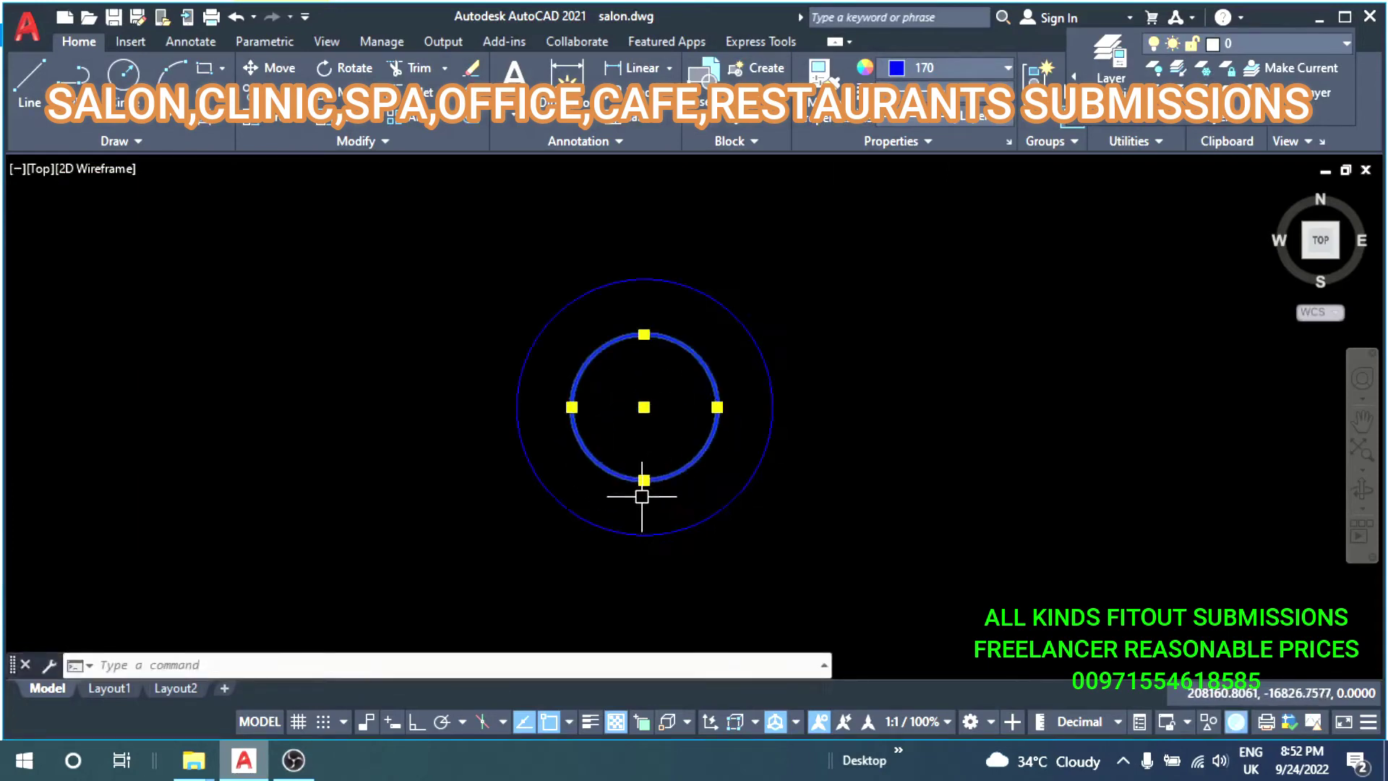
{"action": "scroll", "coordinate": [644, 479], "scroll_direction": "up", "scroll_amount": 1}
{"action": "scroll", "coordinate": [650, 477], "scroll_direction": "down", "scroll_amount": 2}
{"action": "key", "text": "Escape"}
Hatch the inner circle and set the hatch pattern to Solid.
{"action": "type", "text": "h"}
{"action": "key", "text": "Return"}
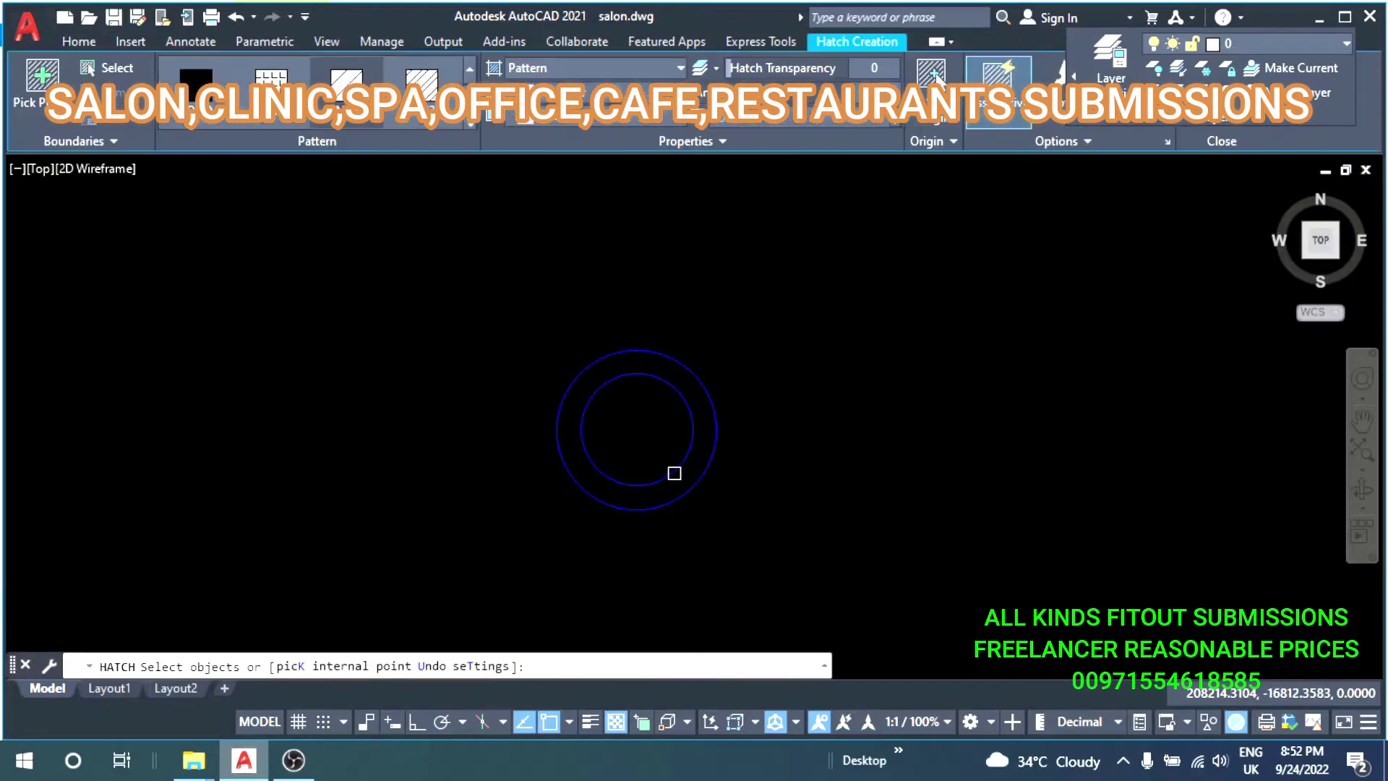
{"action": "key", "text": "Return"}
{"action": "left_click", "coordinate": [636, 433]}
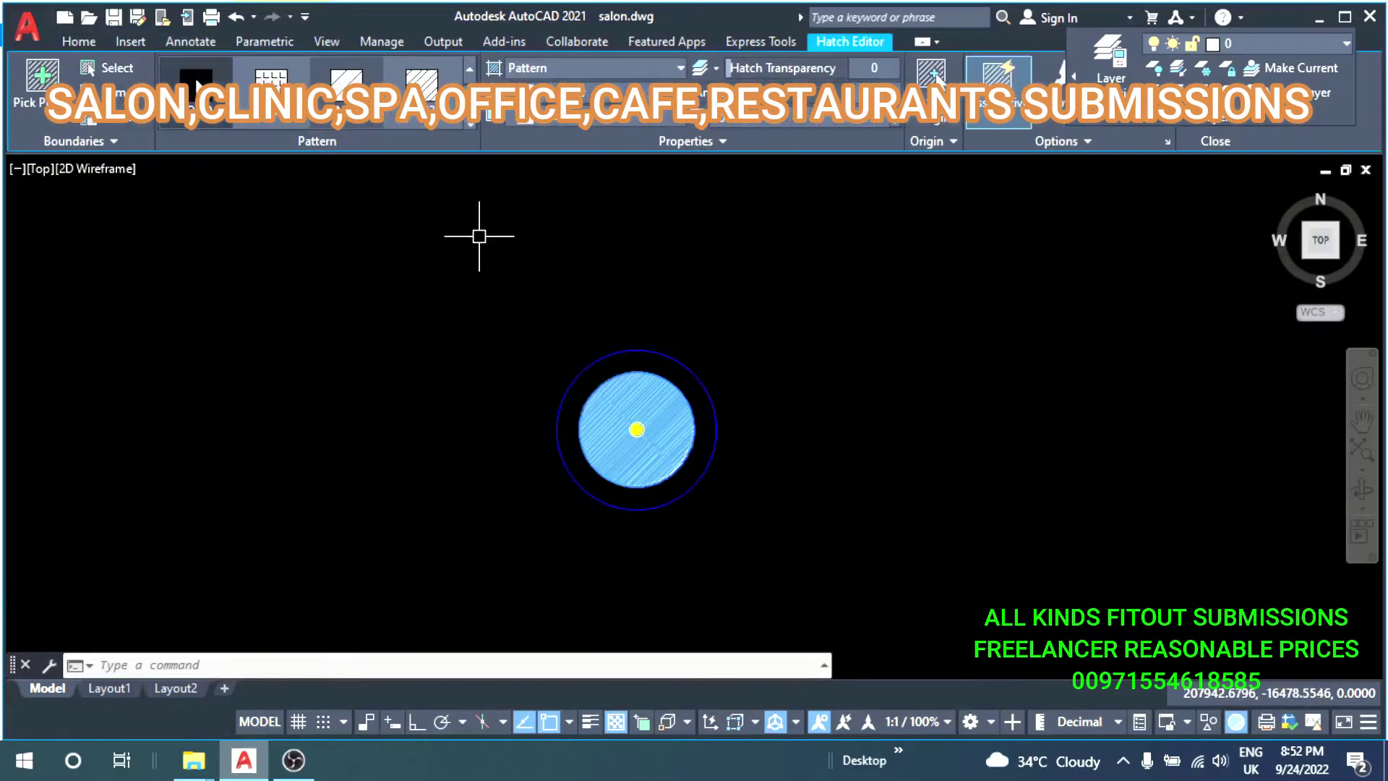
{"action": "left_click", "coordinate": [195, 79]}
Draw a horizontal line across the circle, extending its left end past the outer circle.
{"action": "key", "text": "Escape"}
{"action": "middle_click_drag", "start_coordinate": [665, 462], "coordinate": [633, 418]}
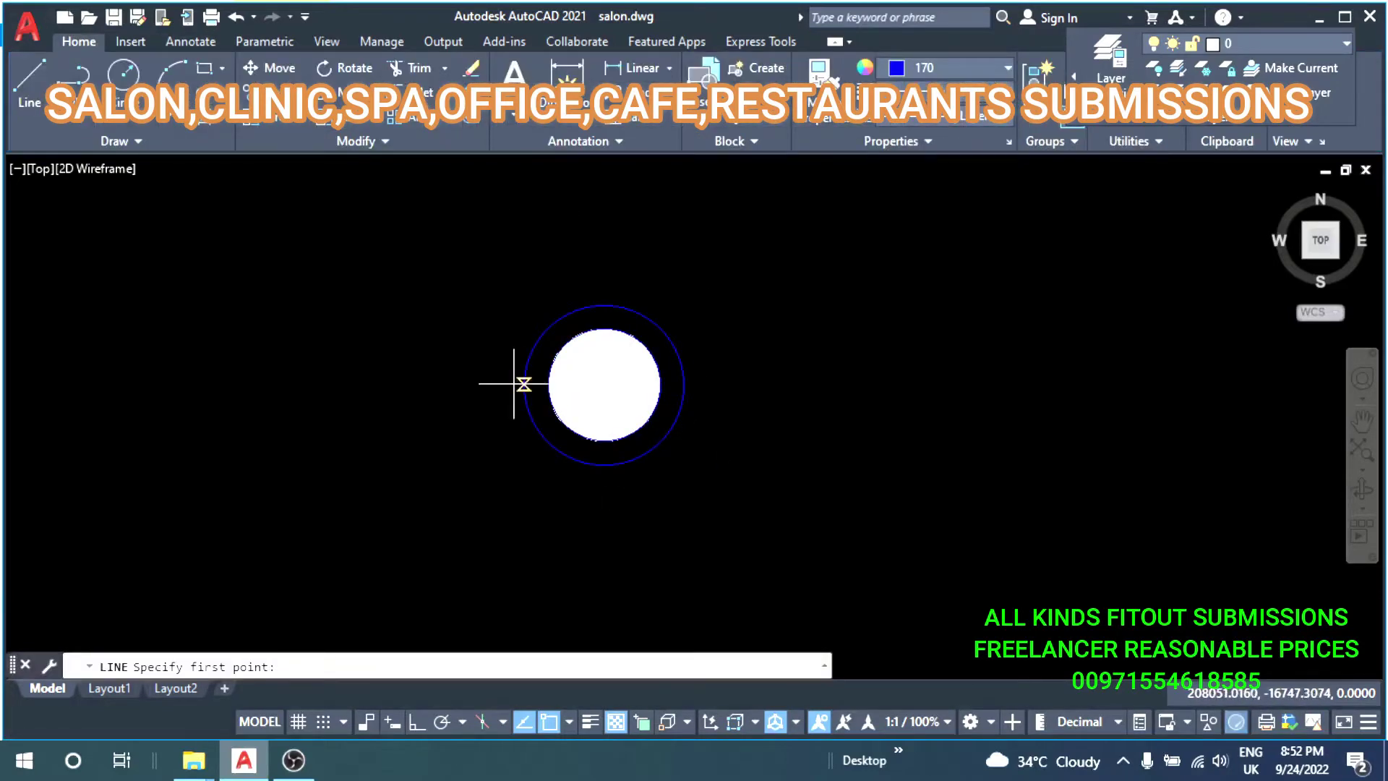
{"action": "left_click", "coordinate": [514, 383]}
{"action": "left_click", "coordinate": [753, 384]}
{"action": "key", "text": "Return"}
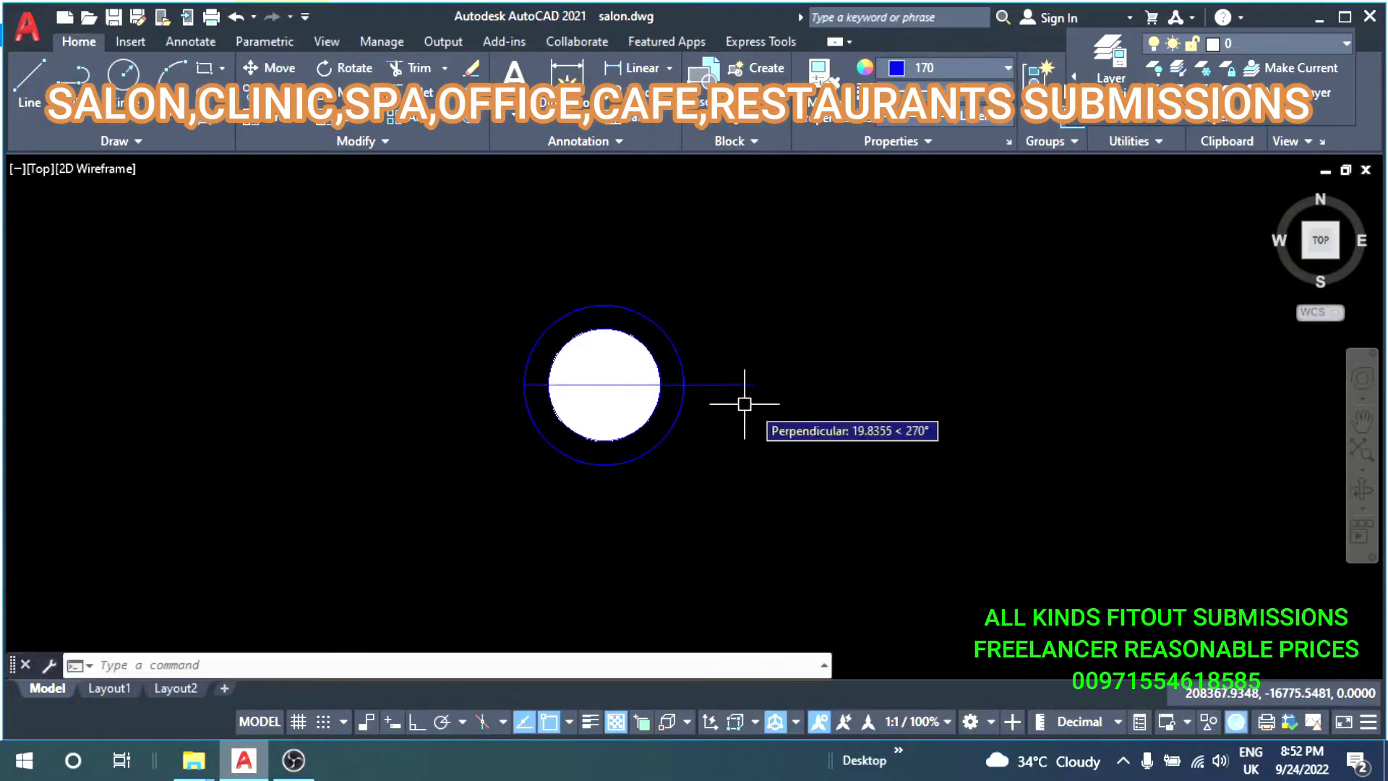
{"action": "left_click", "coordinate": [571, 384]}
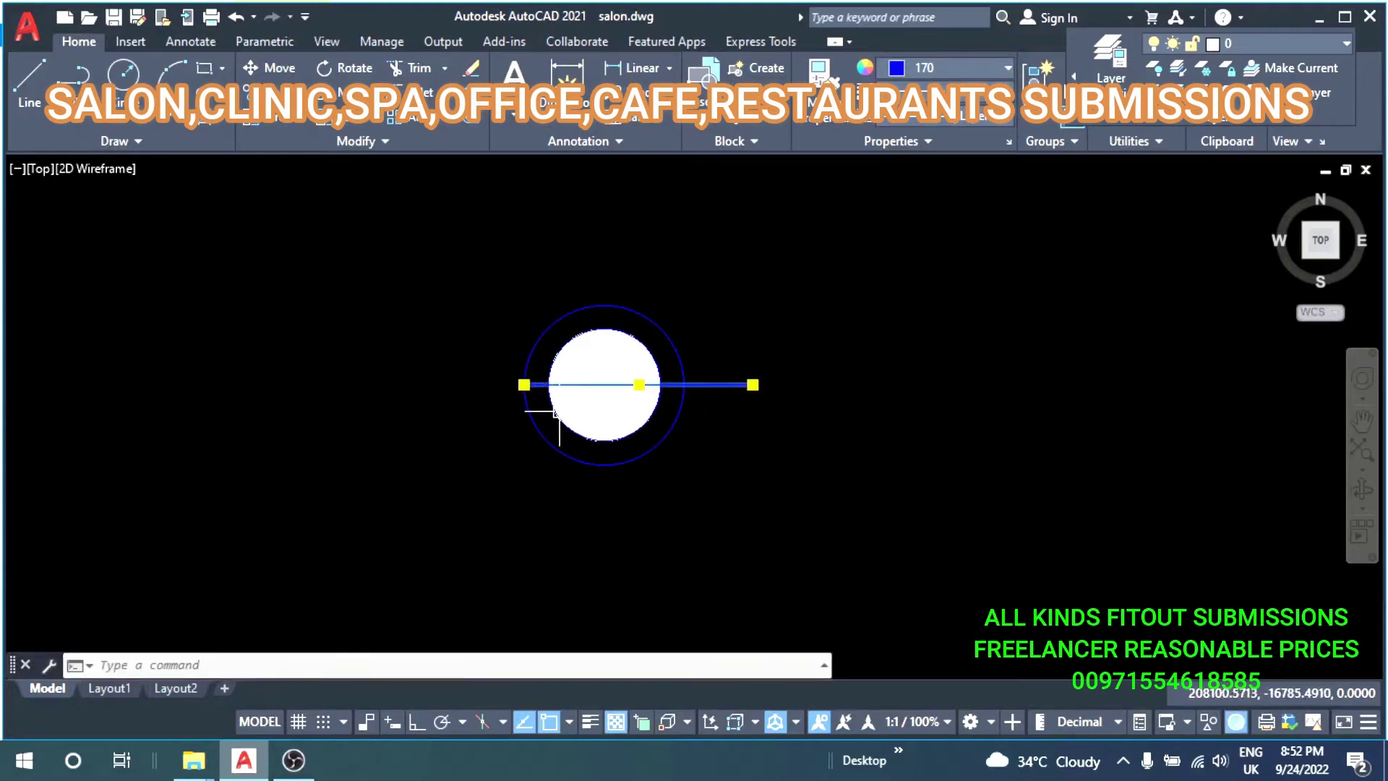
{"action": "left_click", "coordinate": [460, 384]}
{"action": "key", "text": "Escape"}
Move the line so it is centred across the circle.
{"action": "type", "text": "m"}
{"action": "key", "text": "Return"}
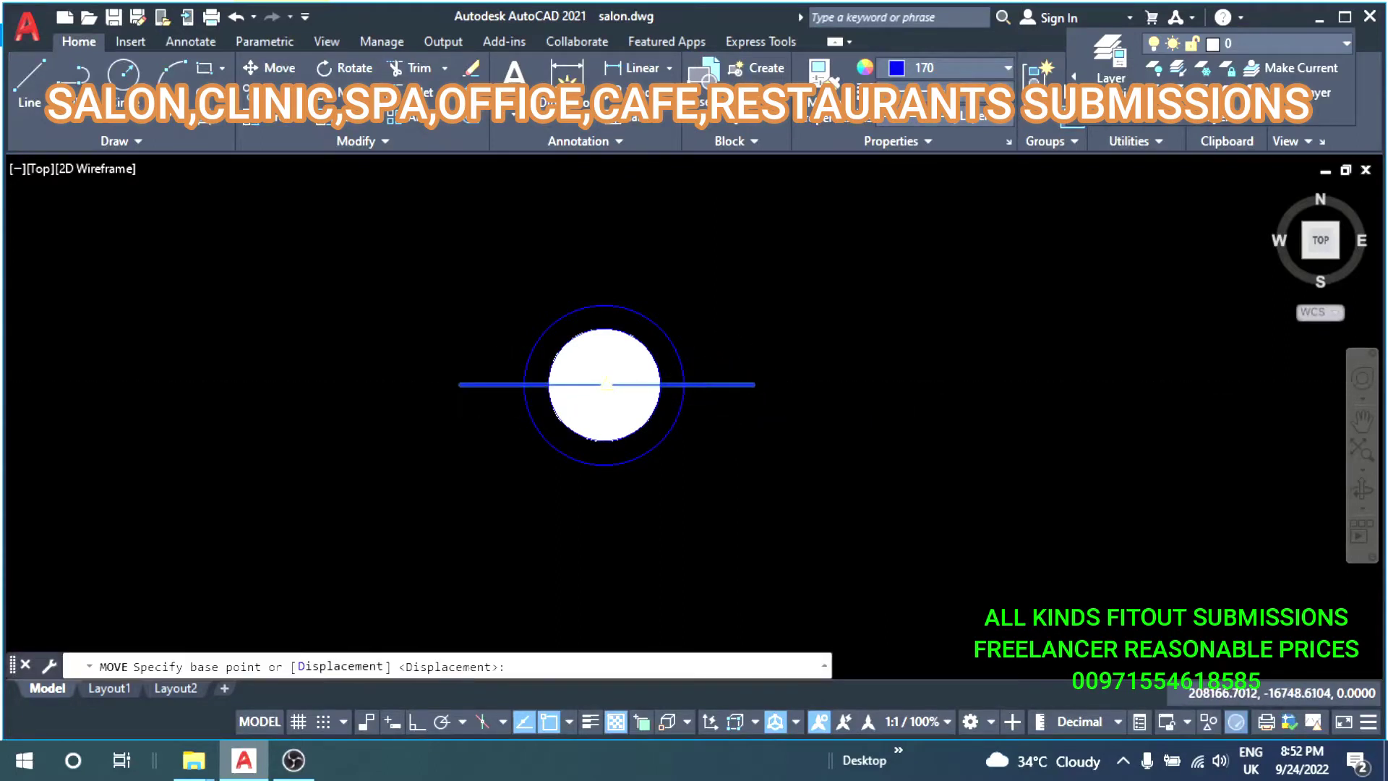
{"action": "left_click", "coordinate": [621, 382]}
{"action": "scroll", "coordinate": [679, 371], "scroll_direction": "down", "scroll_amount": 2}
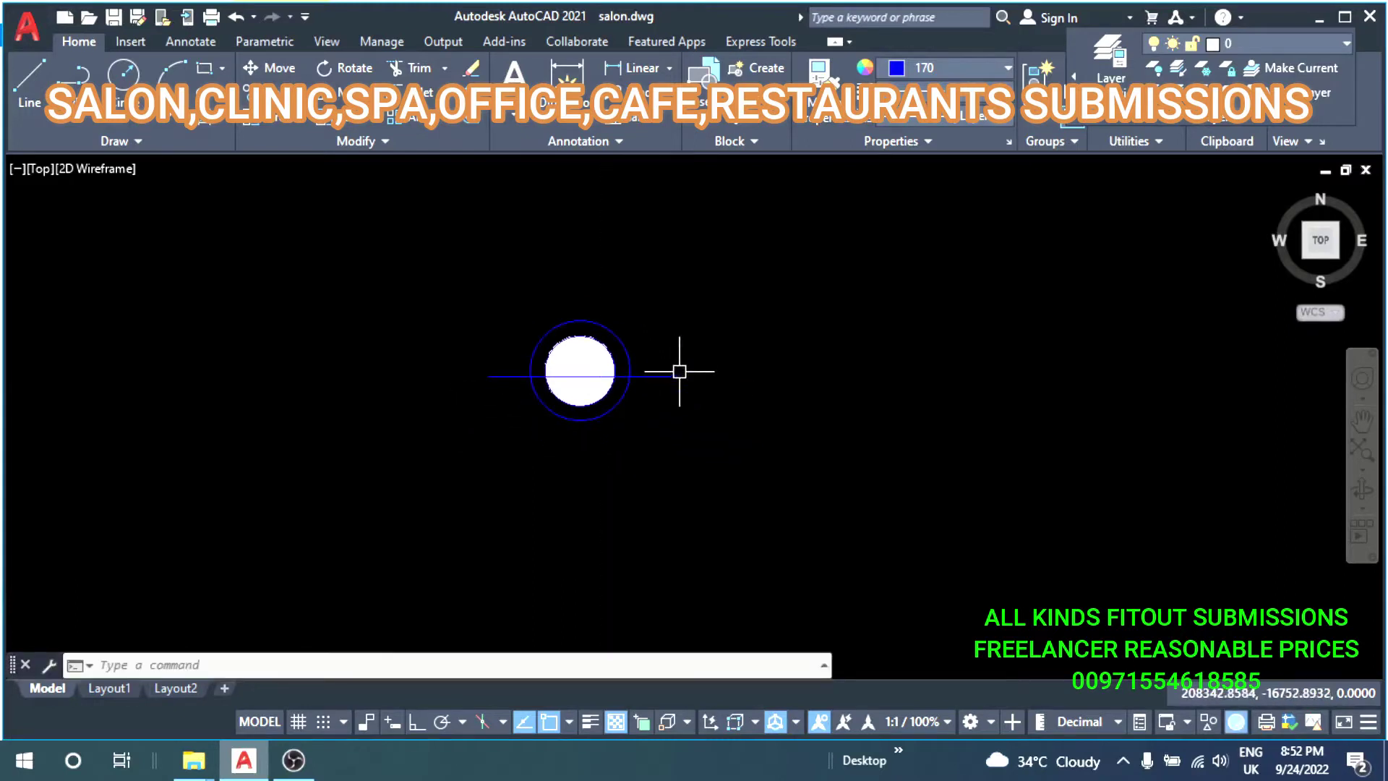
Copy the line and rotate the copy 90° to make it vertical.
{"action": "type", "text": "co"}
{"action": "key", "text": "Return"}
{"action": "left_click", "coordinate": [643, 397]}
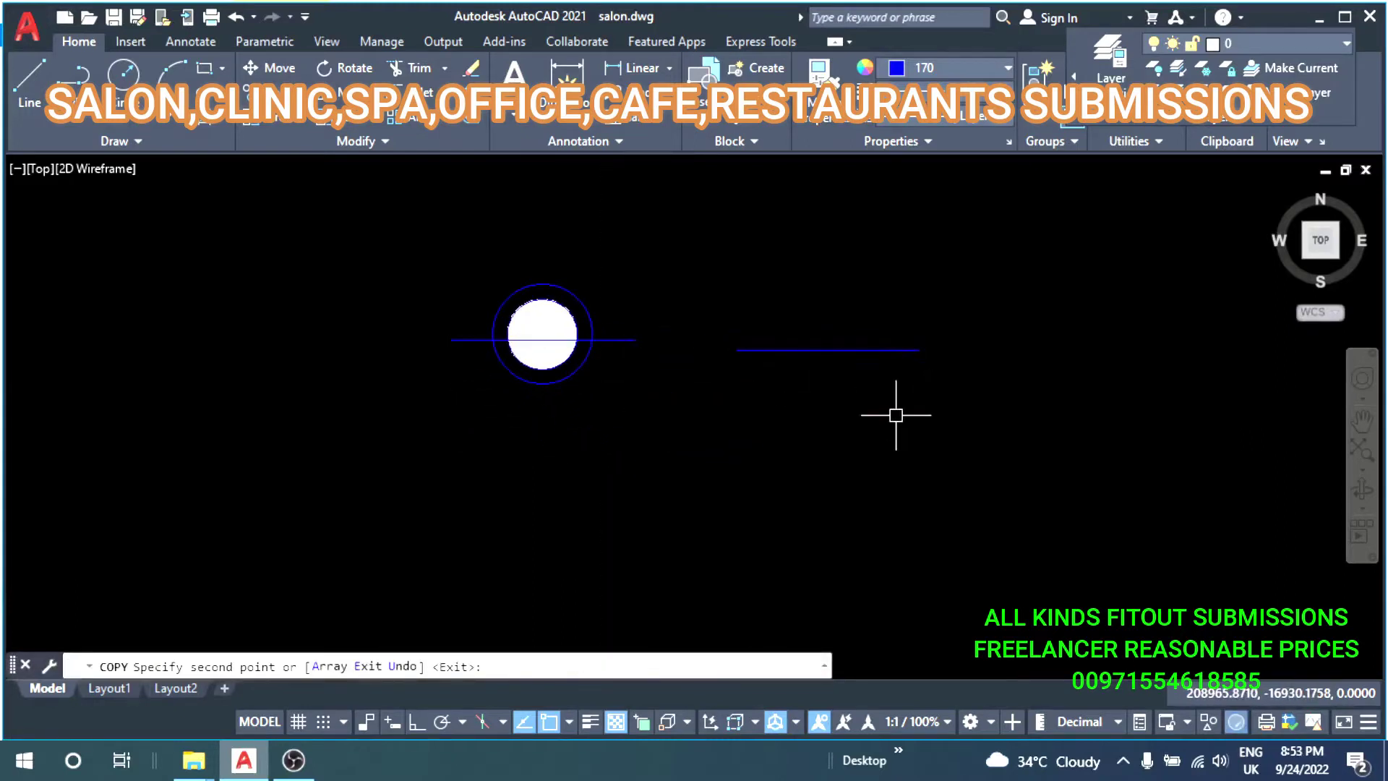
{"action": "key", "text": "Return"}
{"action": "type", "text": "r"}
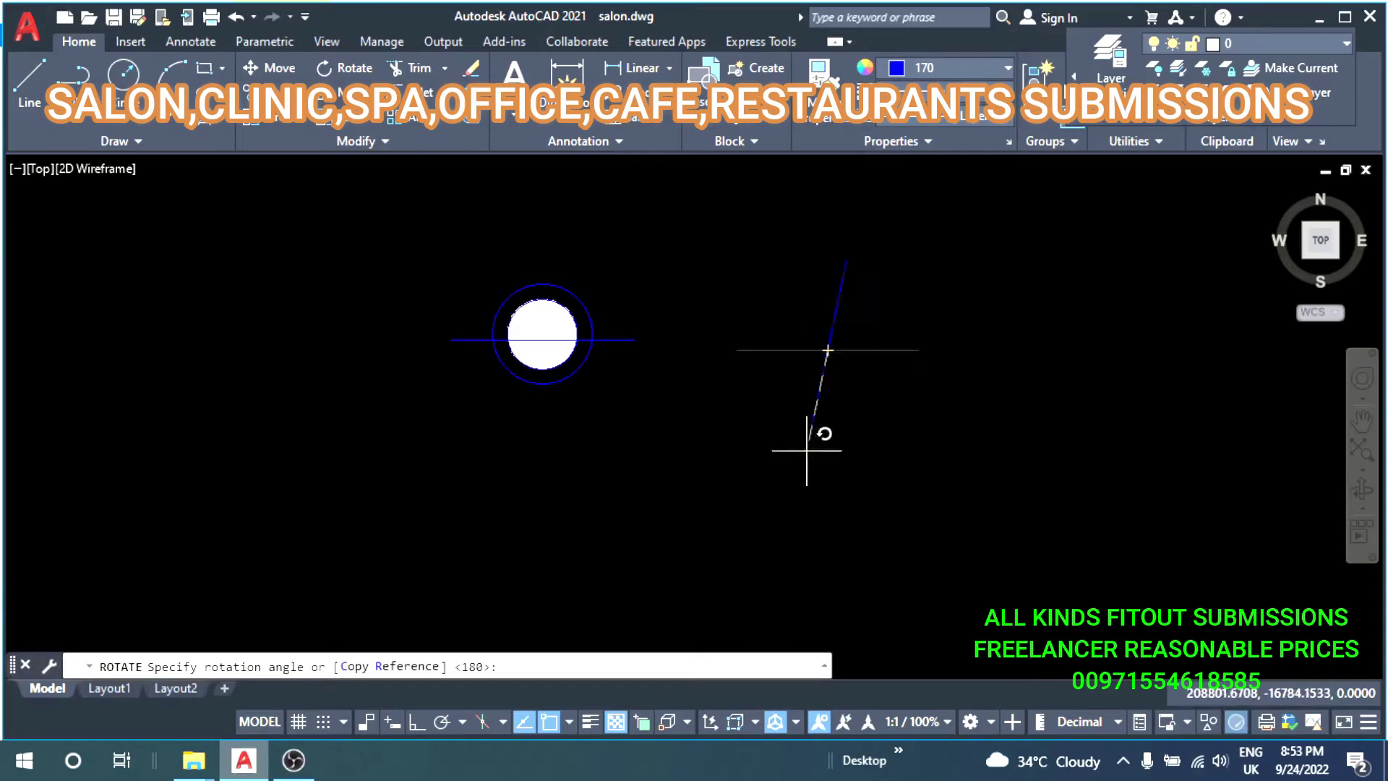
{"action": "left_click", "coordinate": [622, 631]}
Move the horizontal line so it passes through the circle centre.
{"action": "left_click", "coordinate": [686, 286]}
{"action": "left_click", "coordinate": [636, 358]}
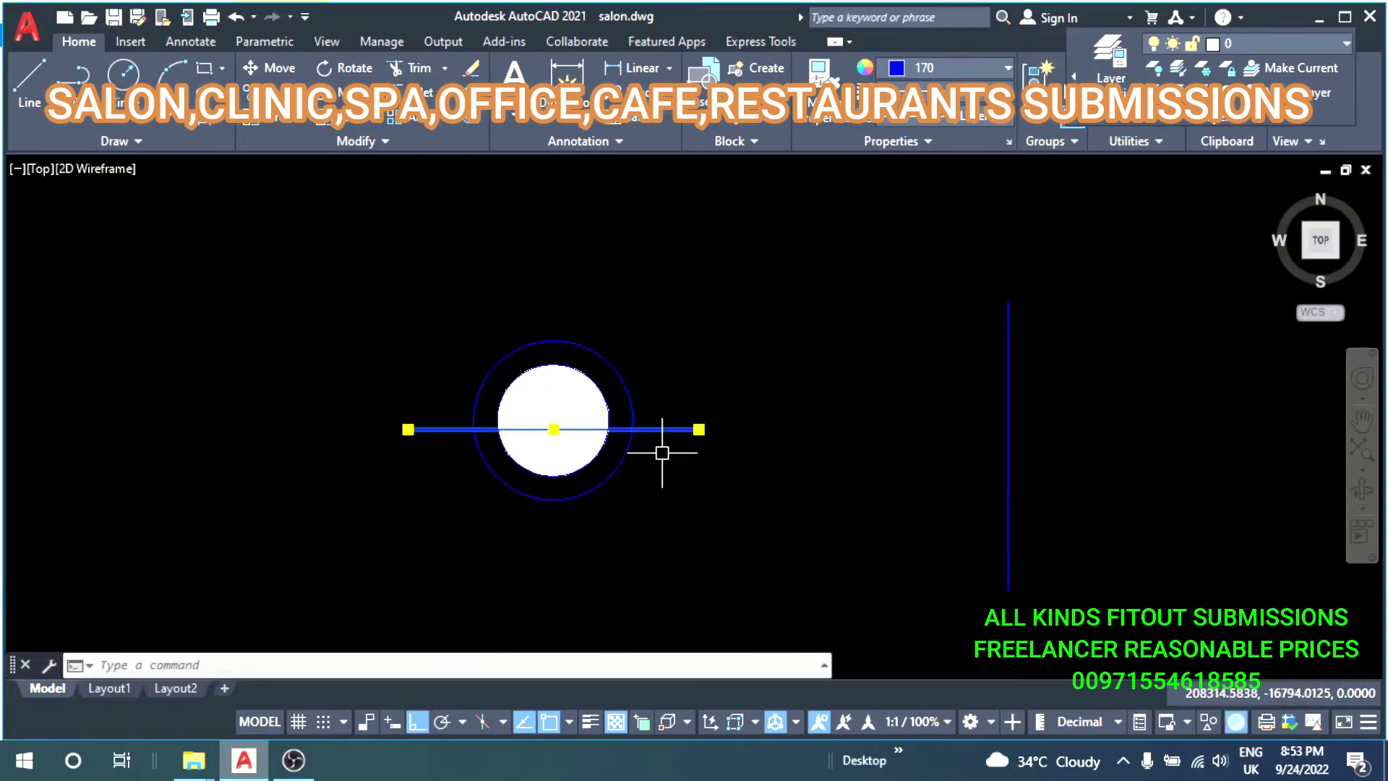
{"action": "type", "text": "m"}
{"action": "key", "text": "Return"}
{"action": "scroll", "coordinate": [620, 432], "scroll_direction": "up", "scroll_amount": 5}
{"action": "left_click", "coordinate": [670, 413]}
{"action": "left_click", "coordinate": [674, 377]}
{"action": "scroll", "coordinate": [657, 434], "scroll_direction": "down", "scroll_amount": 6}
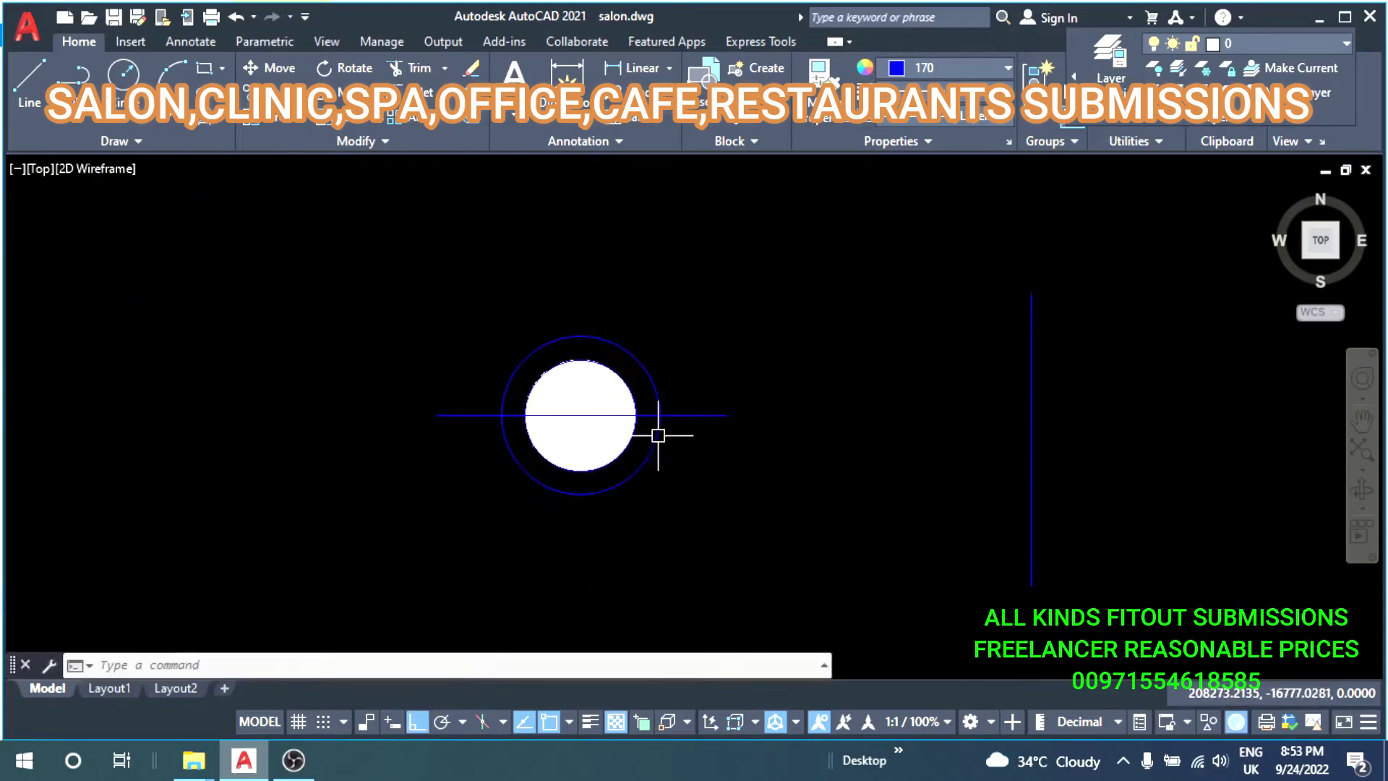
{"action": "key", "text": "Return"}
{"action": "left_click", "coordinate": [968, 476]}
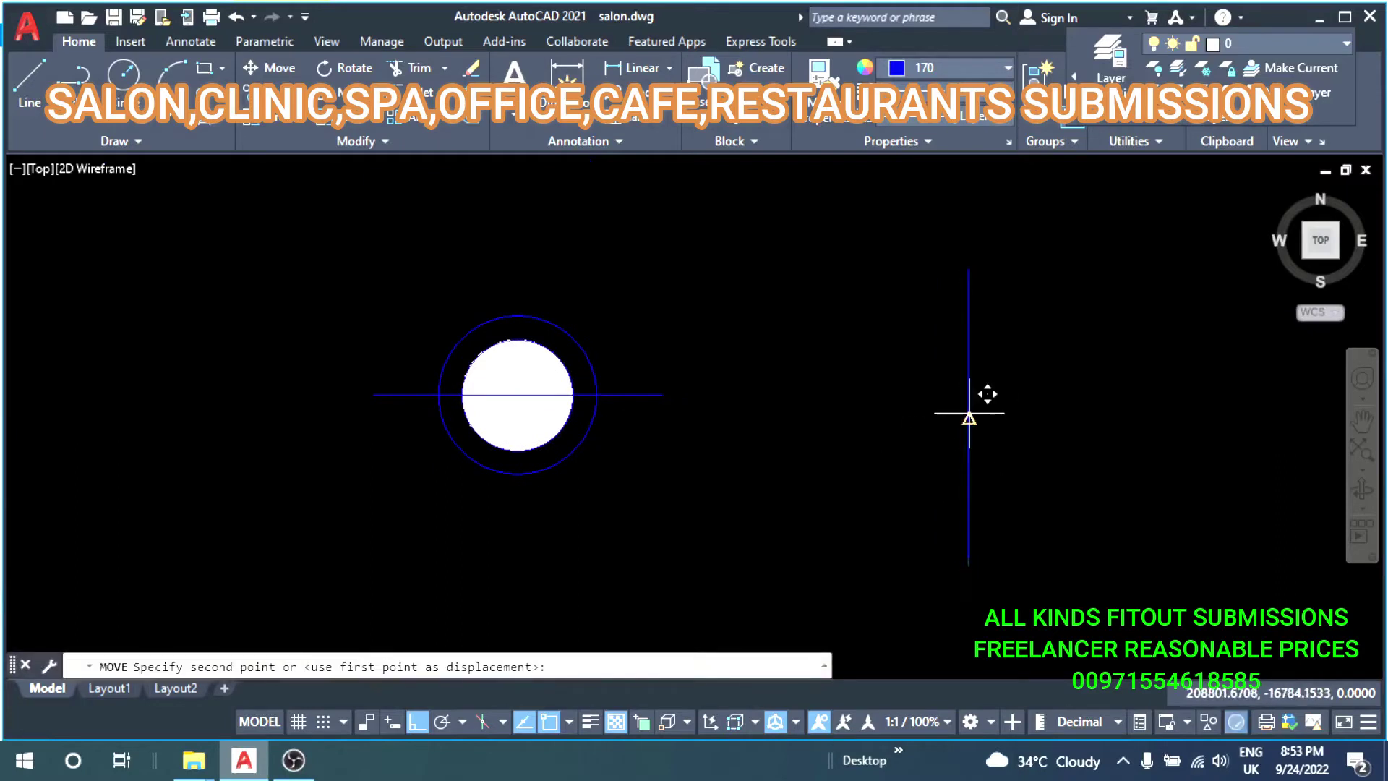
{"action": "key", "text": "Escape"}
Move the vertical line by its midpoint onto the circle centre.
{"action": "left_click", "coordinate": [1053, 384]}
{"action": "left_click", "coordinate": [873, 458]}
{"action": "type", "text": "m"}
{"action": "key", "text": "Return"}
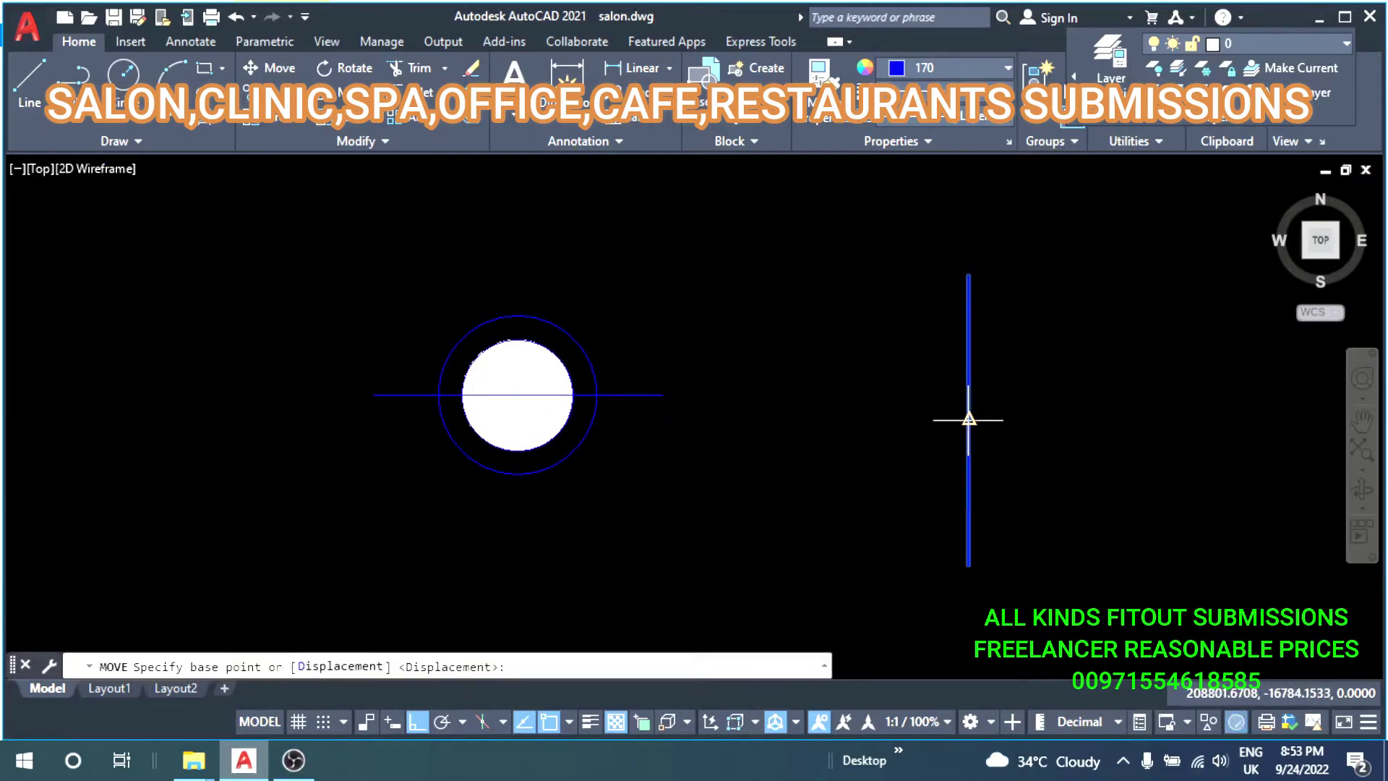
{"action": "left_click", "coordinate": [968, 420]}
{"action": "left_click", "coordinate": [521, 369]}
{"action": "scroll", "coordinate": [629, 396], "scroll_direction": "down", "scroll_amount": 2}
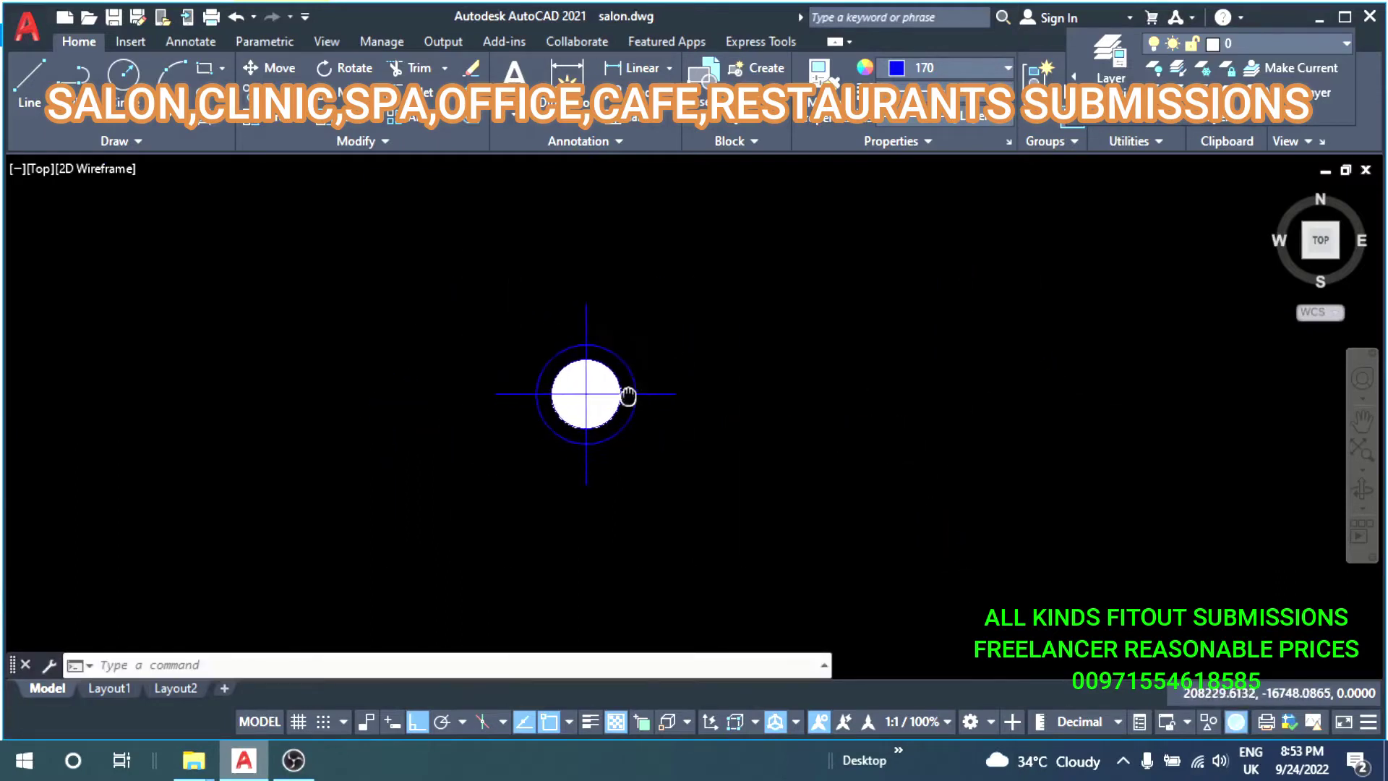
{"action": "left_click", "coordinate": [771, 320]}
Set the whole light symbol's colour to Yellow.
{"action": "left_click", "coordinate": [602, 457]}
{"action": "left_click", "coordinate": [904, 83]}
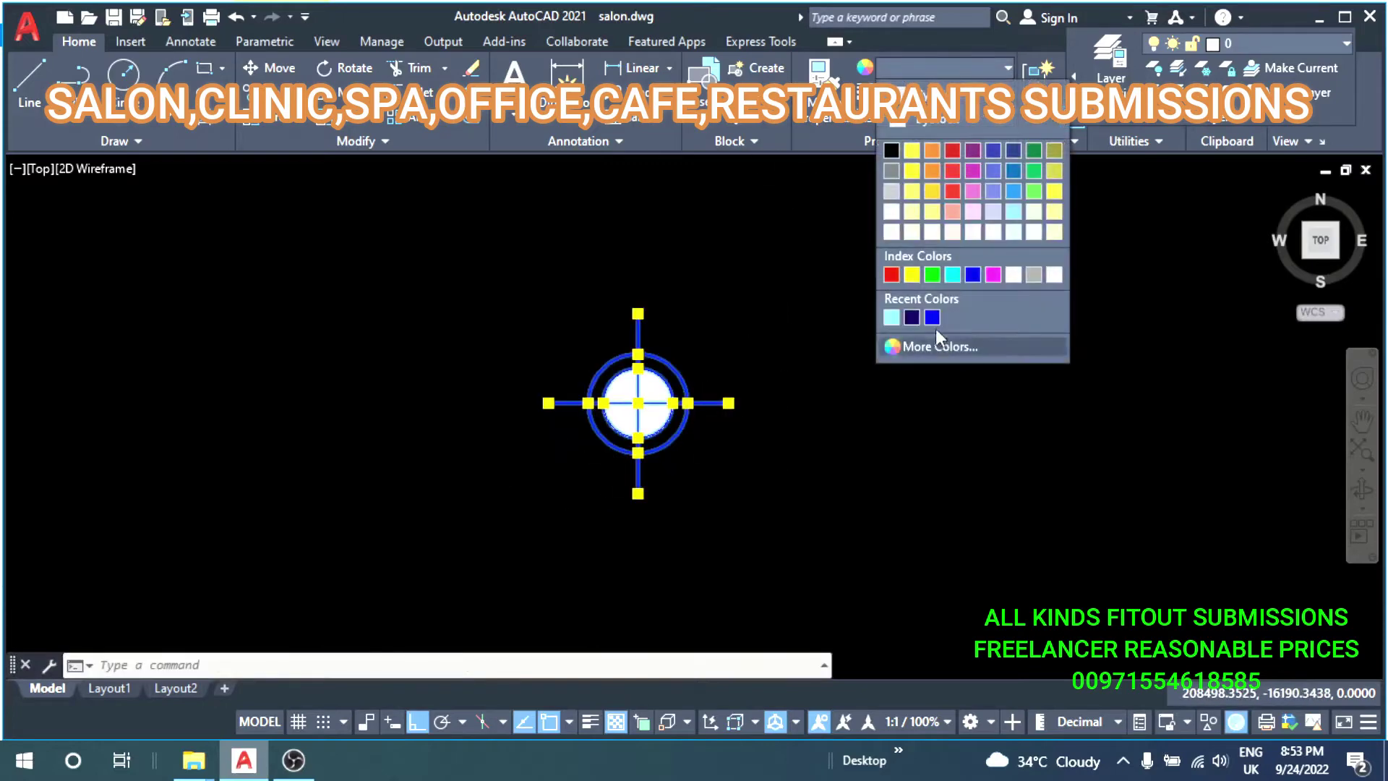
{"action": "left_click", "coordinate": [913, 275]}
{"action": "scroll", "coordinate": [643, 408], "scroll_direction": "up", "scroll_amount": 4}
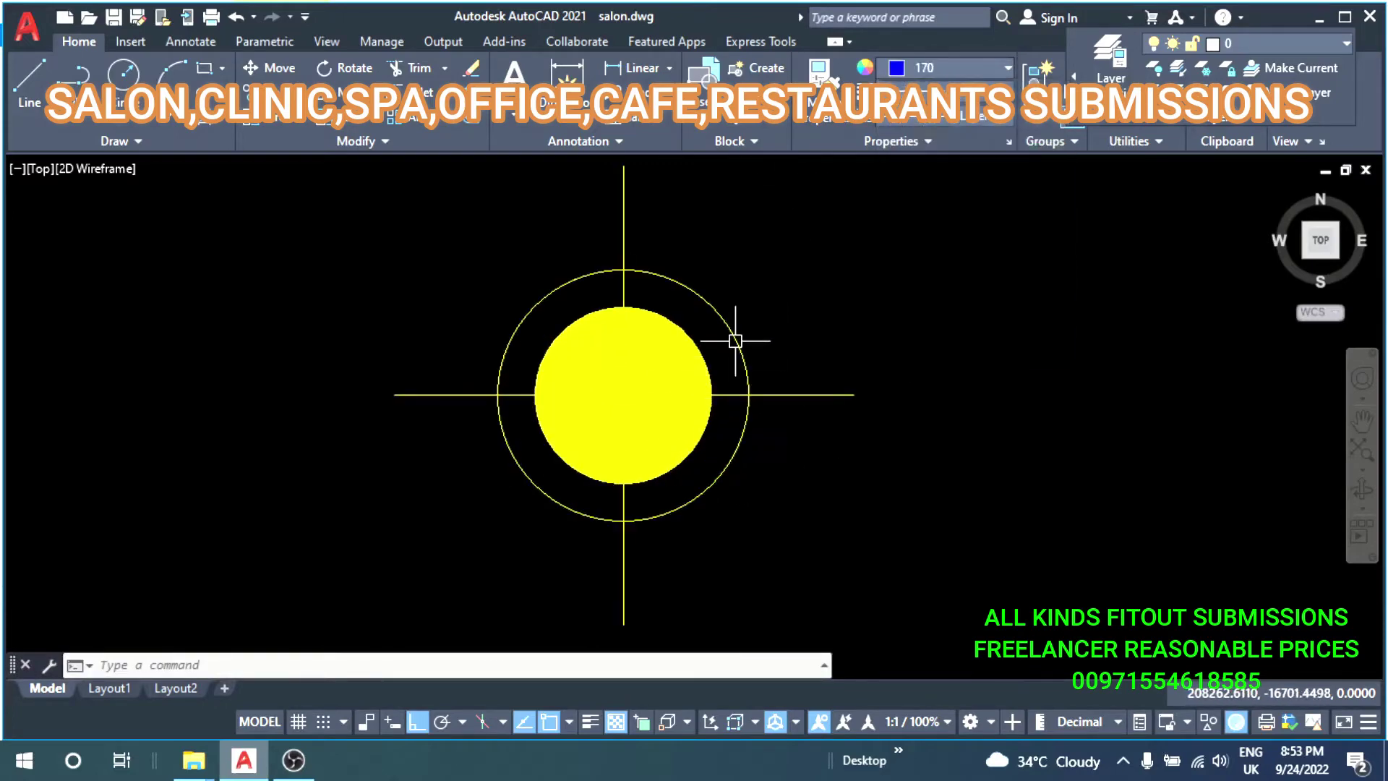
Colour the outer circle Red and both cross lines Magenta.
{"action": "left_click", "coordinate": [737, 334]}
{"action": "left_click", "coordinate": [954, 68]}
{"action": "left_click", "coordinate": [890, 275]}
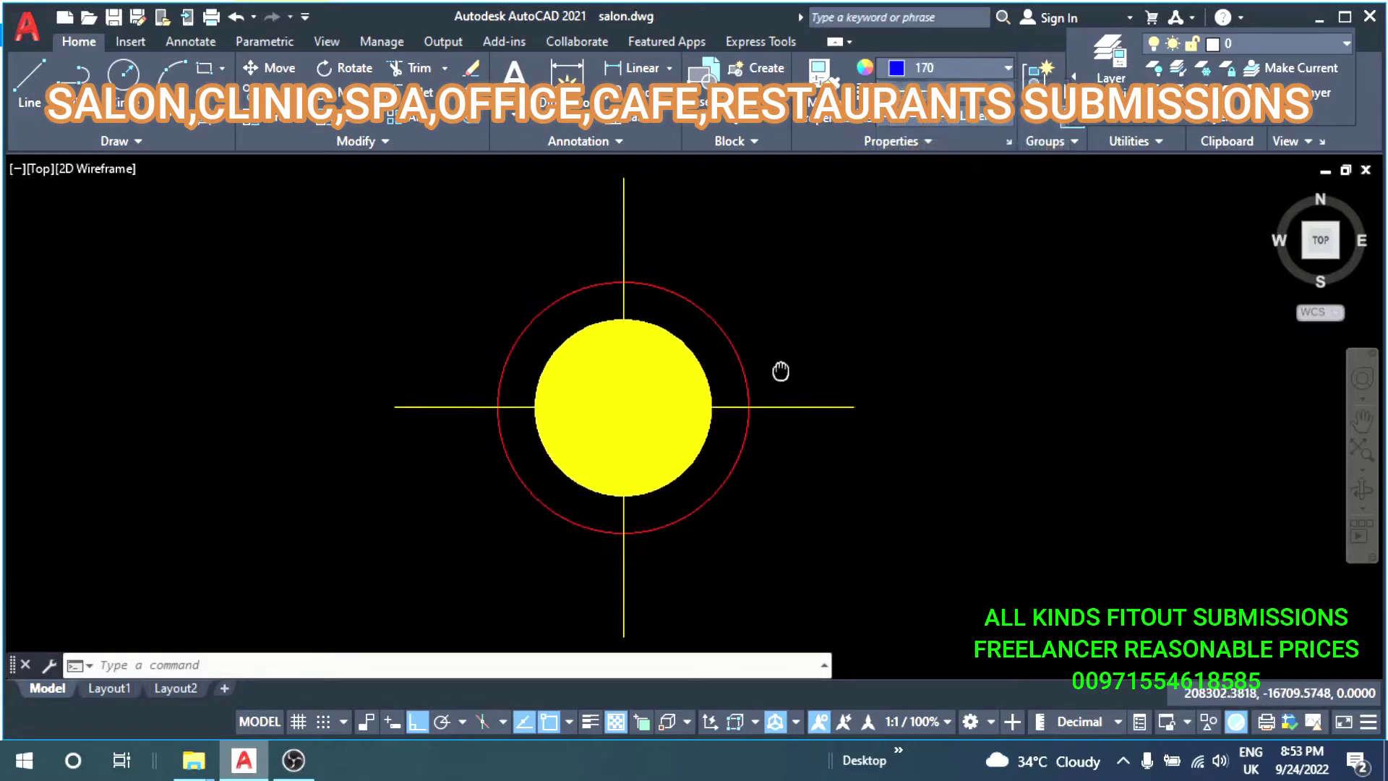
{"action": "left_click", "coordinate": [780, 401]}
{"action": "left_click", "coordinate": [536, 241]}
{"action": "left_click", "coordinate": [1001, 174]}
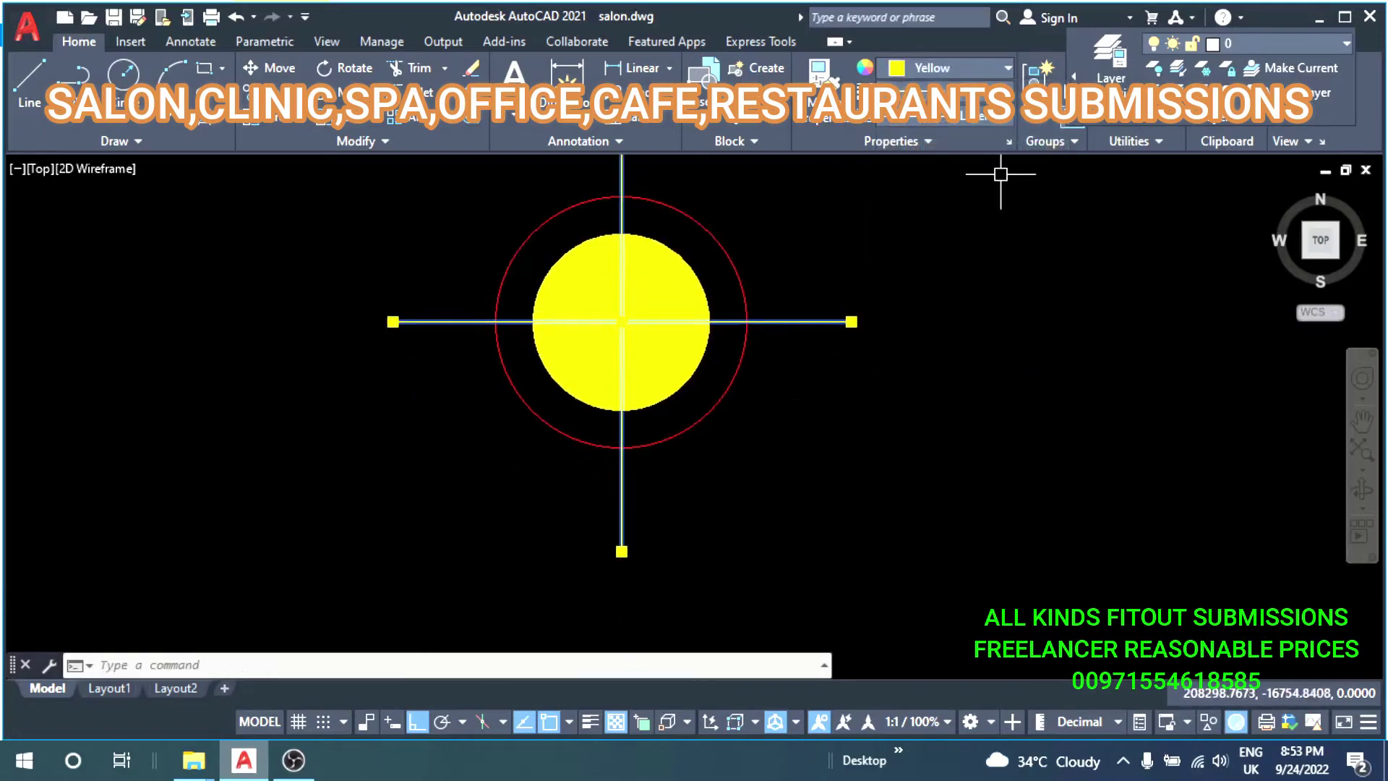
{"action": "left_click", "coordinate": [1006, 75]}
{"action": "left_click", "coordinate": [994, 275]}
{"action": "scroll", "coordinate": [689, 441], "scroll_direction": "down", "scroll_amount": 5}
{"action": "left_click", "coordinate": [802, 300]}
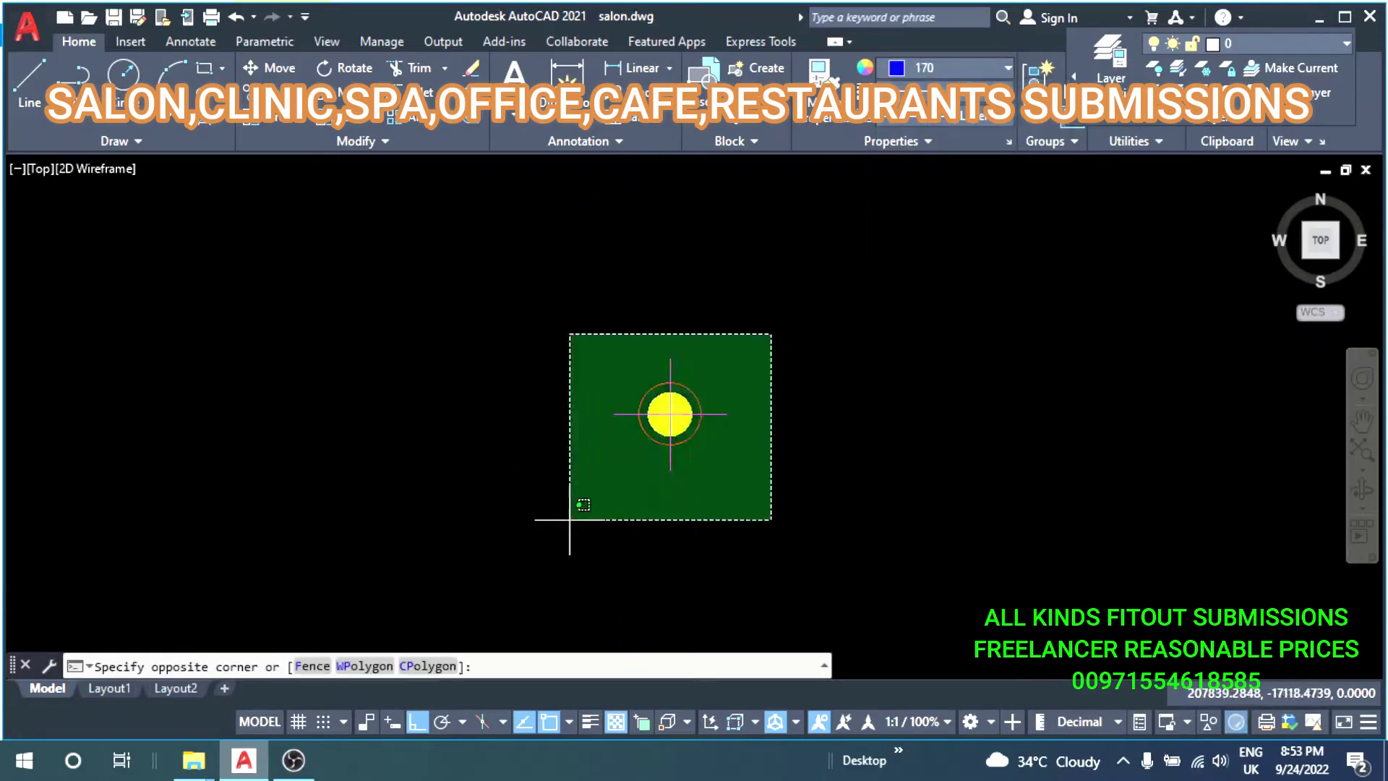
{"action": "left_click", "coordinate": [539, 553]}
Turn the selected light symbol into a block.
{"action": "type", "text": "b"}
{"action": "key", "text": "Return"}
{"action": "type", "text": "dl"}
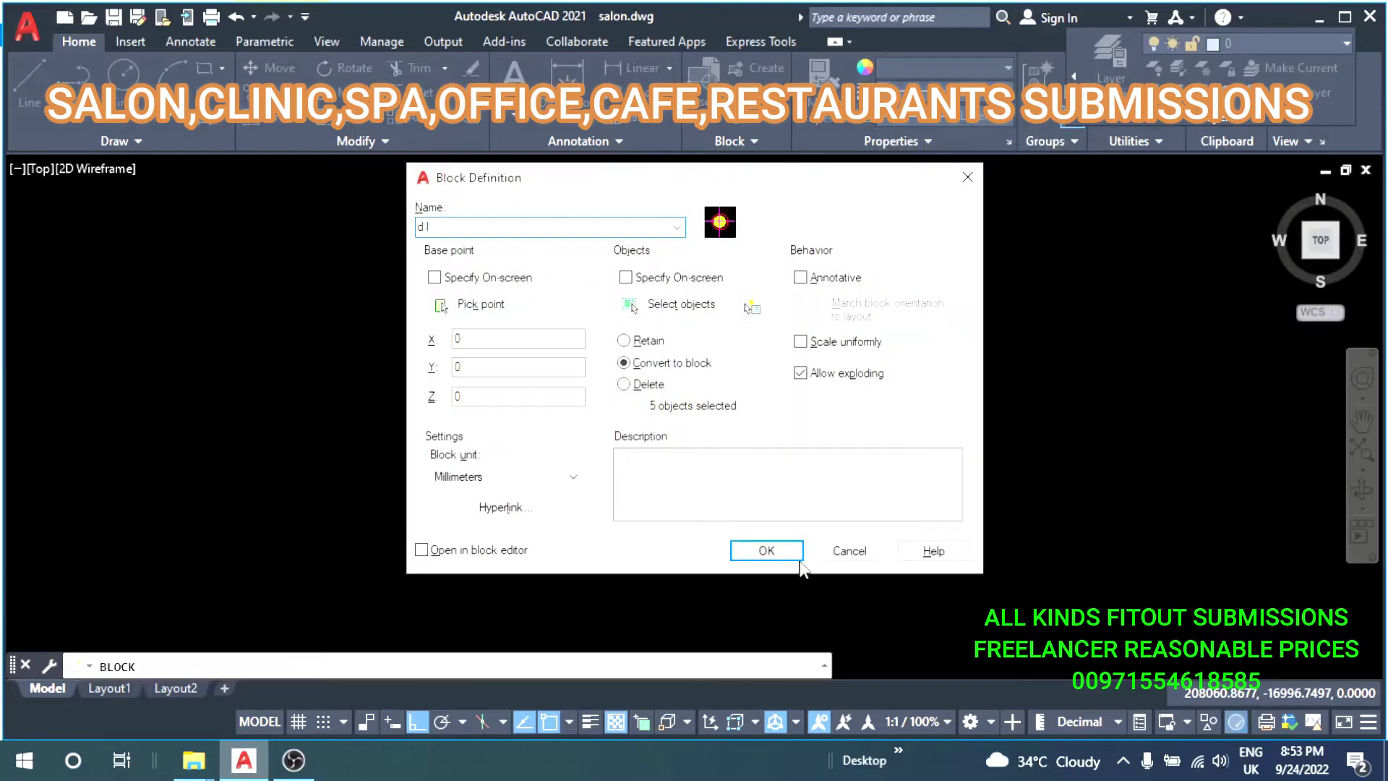
{"action": "left_click", "coordinate": [799, 559]}
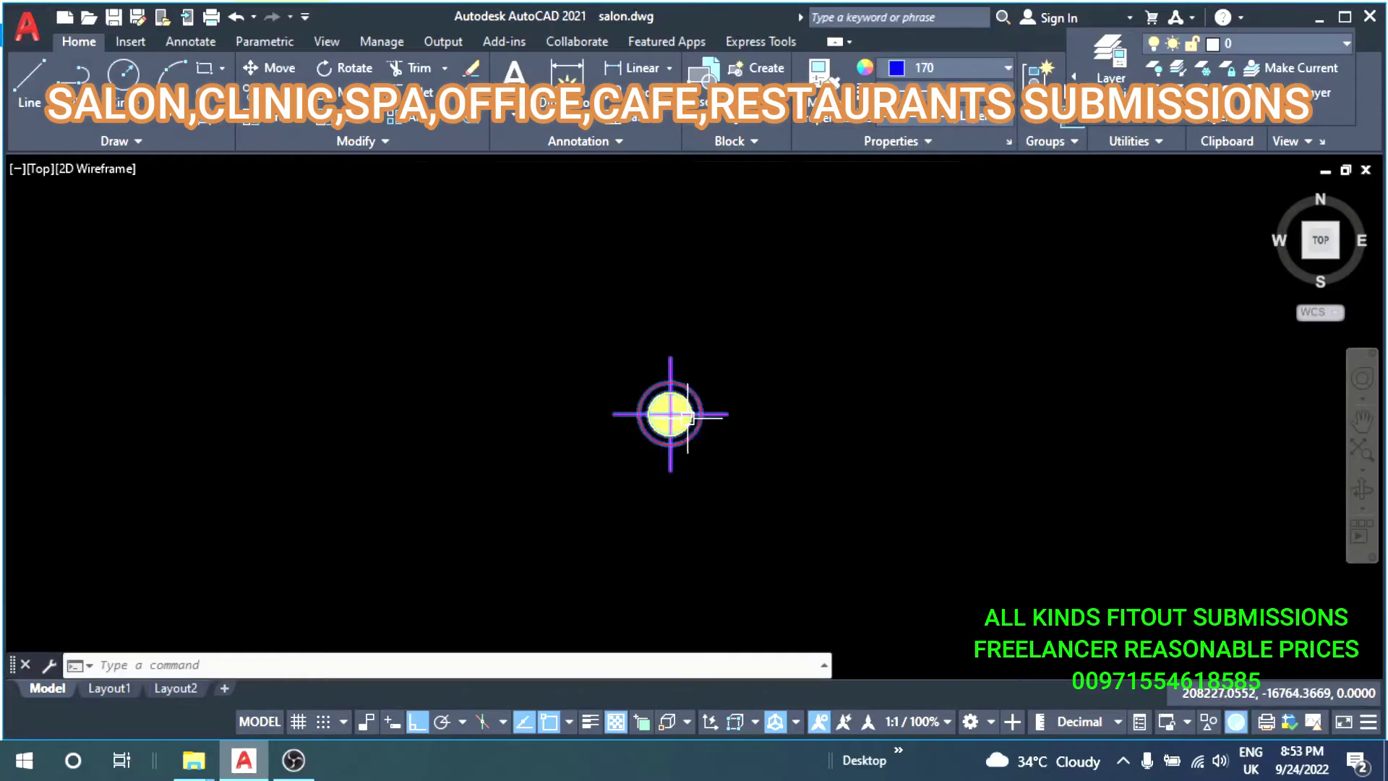
{"action": "middle_click_drag", "start_coordinate": [688, 417], "coordinate": [746, 521]}
Copy the light symbol block into the salon's open floor.
{"action": "key", "text": "Return"}
{"action": "left_click", "coordinate": [757, 506]}
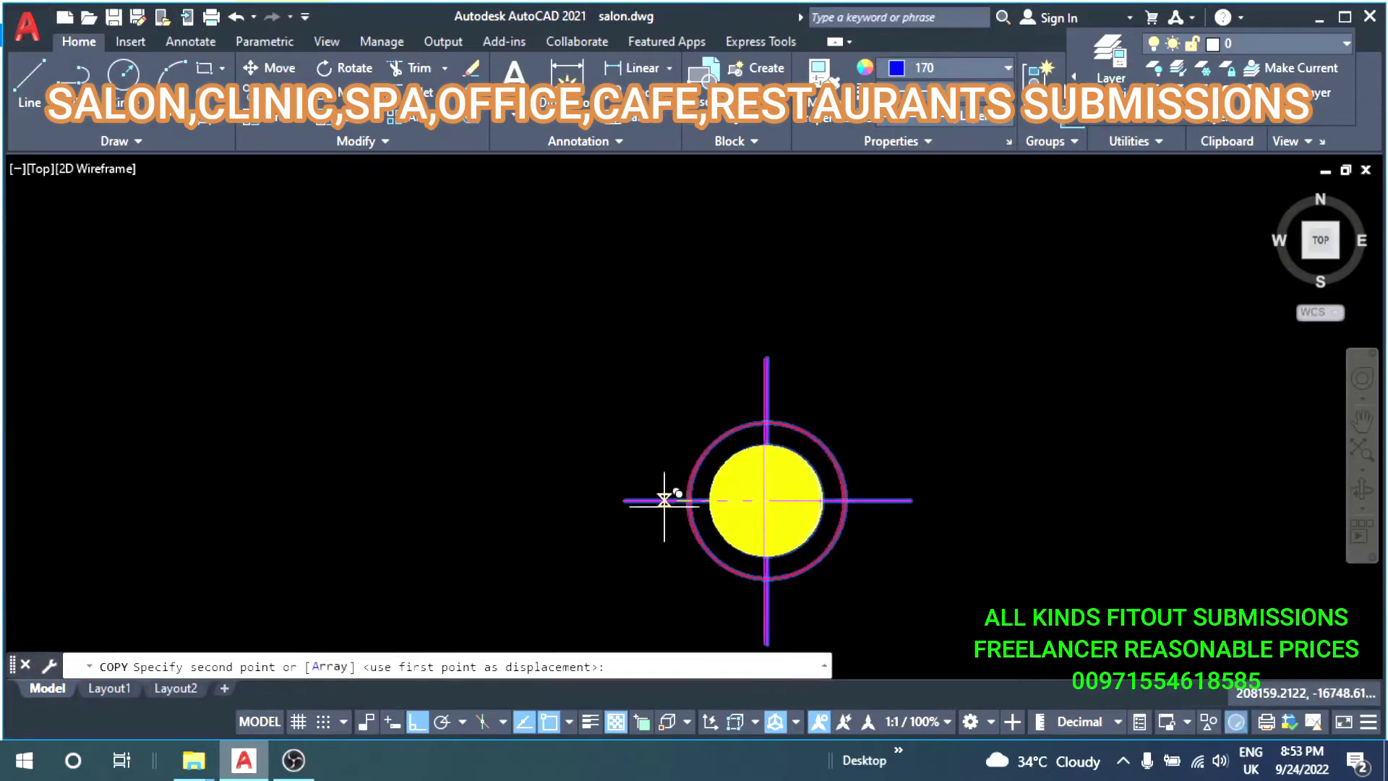
{"action": "key", "text": "F8"}
{"action": "scroll", "coordinate": [691, 624], "scroll_direction": "down", "scroll_amount": 2}
{"action": "scroll", "coordinate": [690, 623], "scroll_direction": "down", "scroll_amount": 2}
{"action": "scroll", "coordinate": [480, 409], "scroll_direction": "up", "scroll_amount": 3}
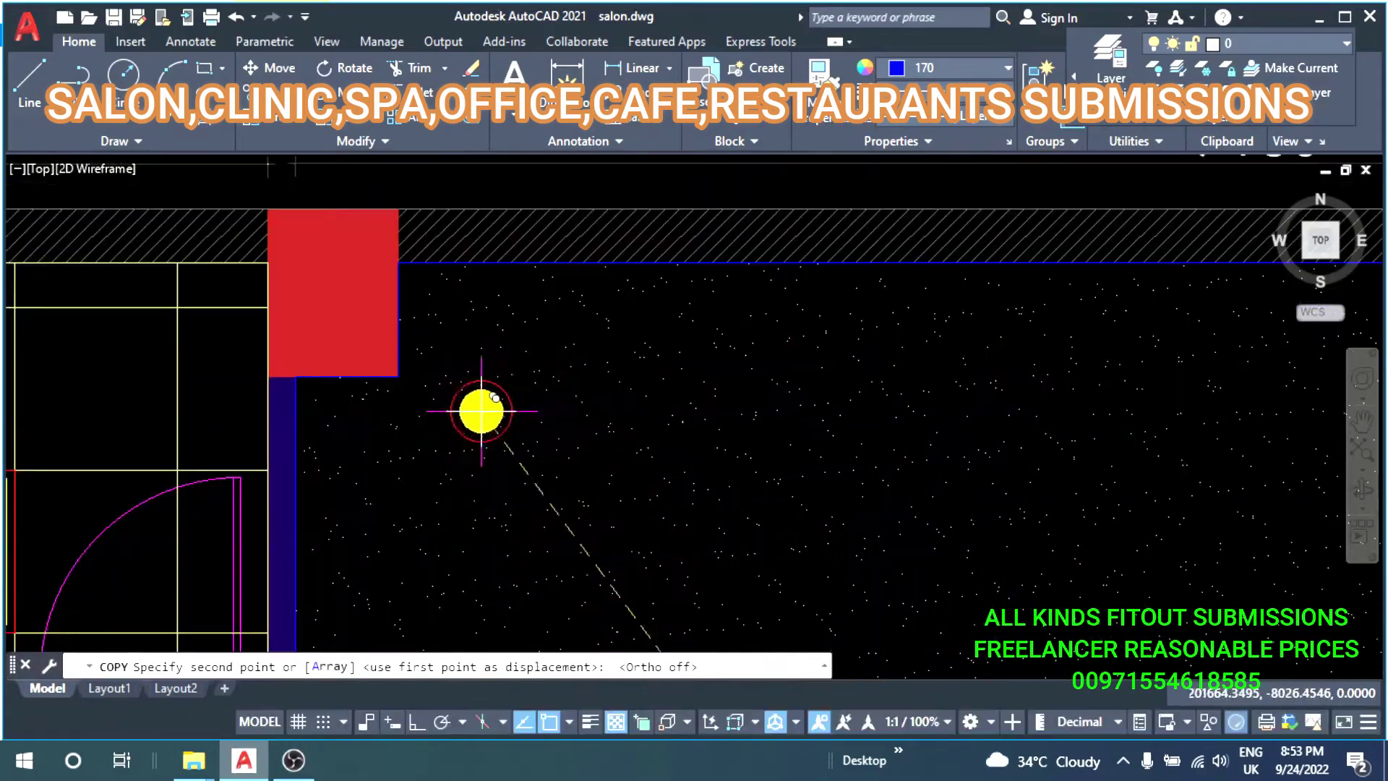
{"action": "left_click", "coordinate": [542, 433]}
{"action": "key", "text": "Escape"}
{"action": "scroll", "coordinate": [428, 242], "scroll_direction": "down", "scroll_amount": 2}
Move the open-floor hatch horizontally with Ortho turned on.
{"action": "left_click", "coordinate": [564, 375]}
{"action": "scroll", "coordinate": [592, 419], "scroll_direction": "down", "scroll_amount": 2}
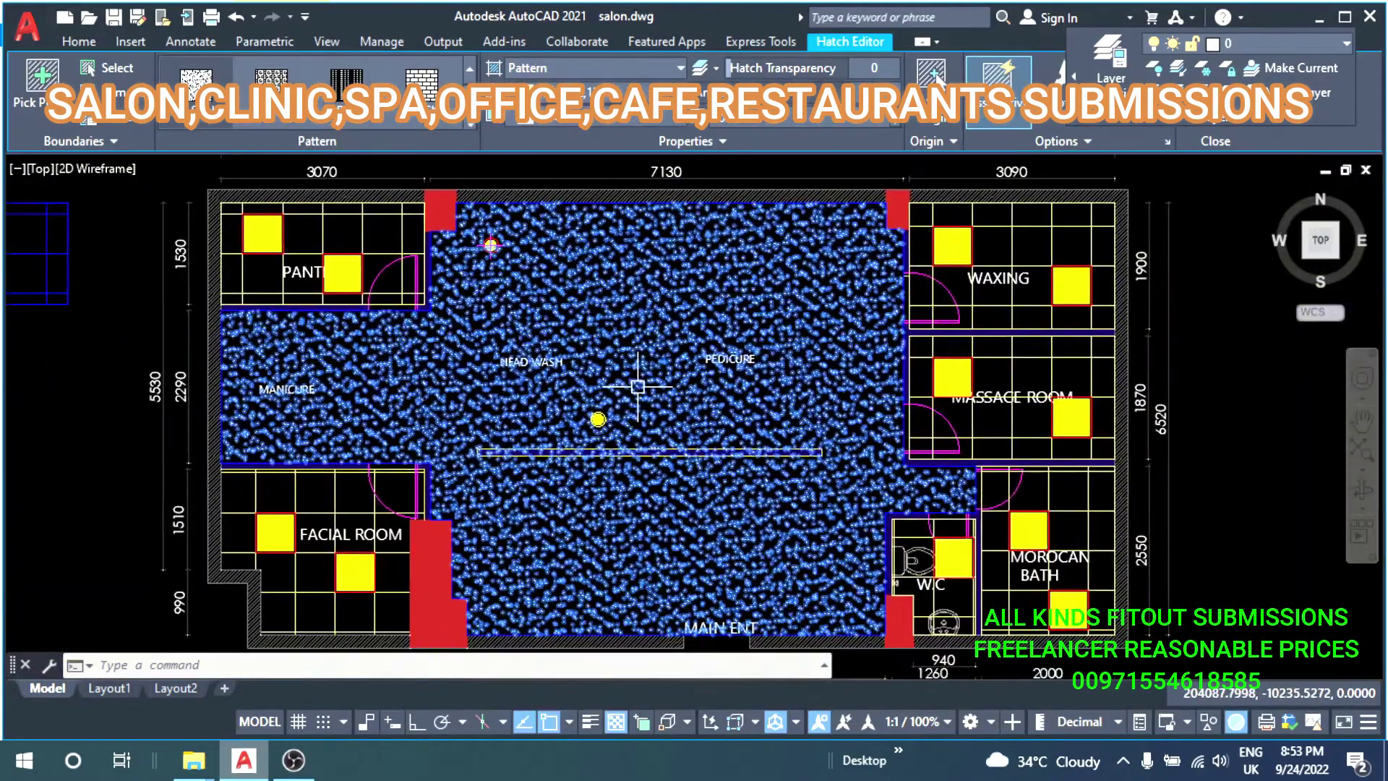
{"action": "type", "text": "m"}
{"action": "key", "text": "Return"}
{"action": "left_click", "coordinate": [503, 360]}
{"action": "key", "text": "F8"}
{"action": "scroll", "coordinate": [723, 434], "scroll_direction": "down", "scroll_amount": 2}
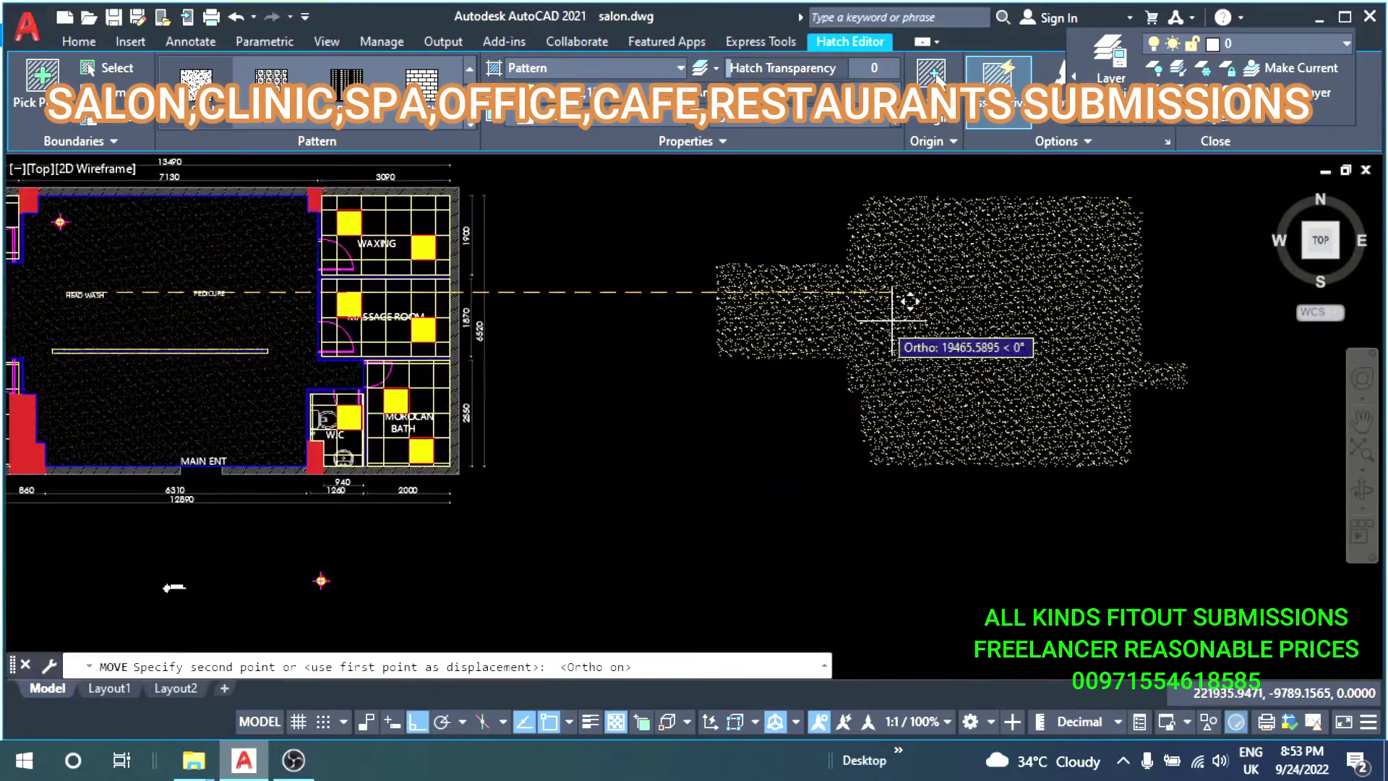
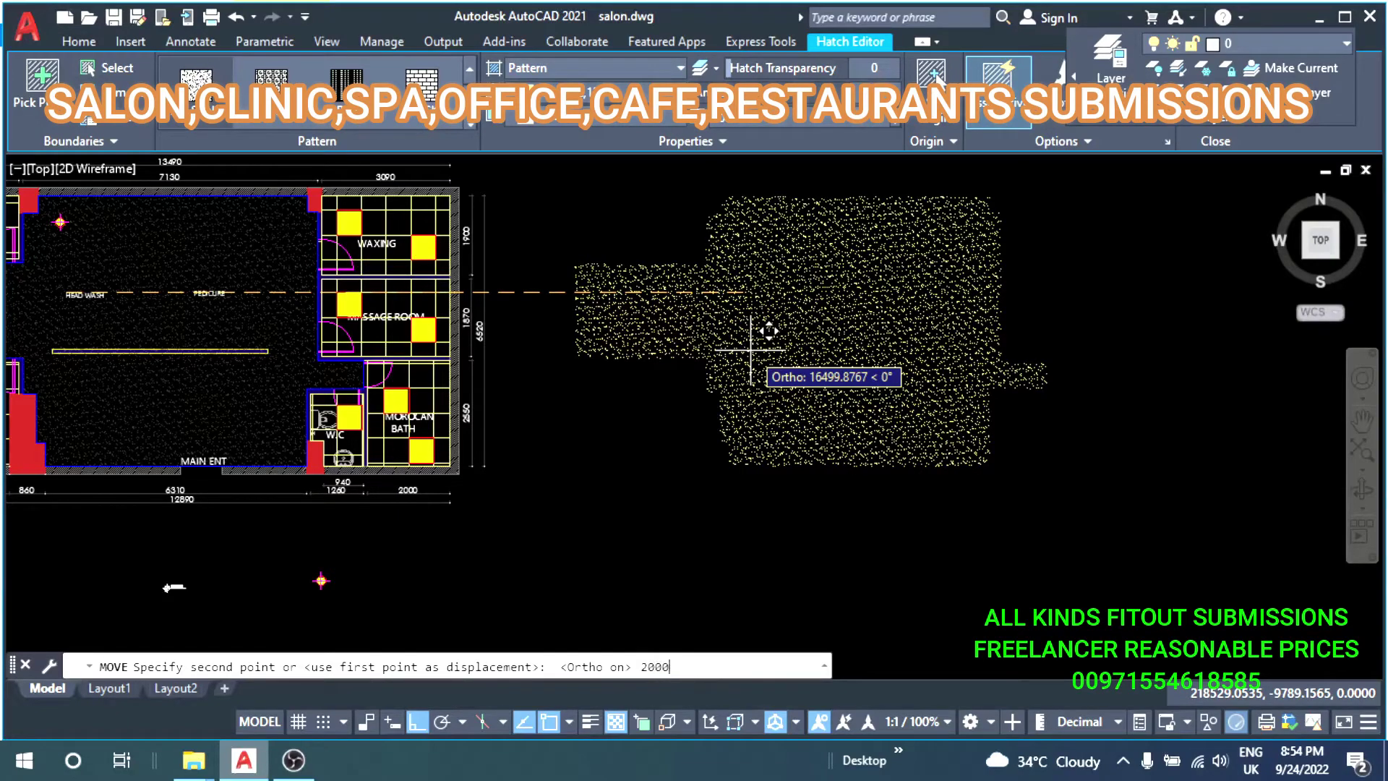
Finish moving the dotted hatch 2000 right and draw a reference line from the fixture.
{"action": "key", "text": "Return"}
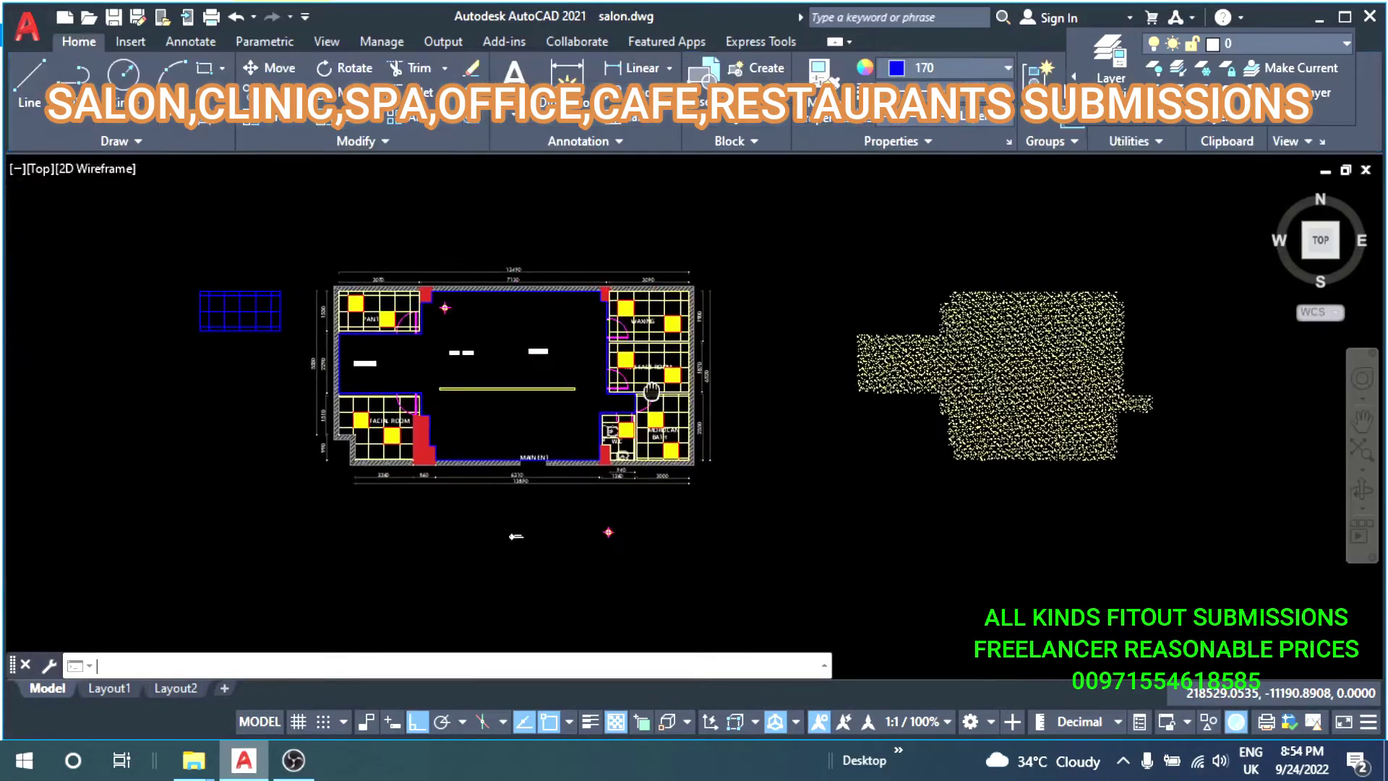
{"action": "scroll", "coordinate": [543, 361], "scroll_direction": "up", "scroll_amount": 5}
{"action": "scroll", "coordinate": [543, 361], "scroll_direction": "up", "scroll_amount": 2}
{"action": "middle_click_drag", "start_coordinate": [543, 361], "coordinate": [444, 366]}
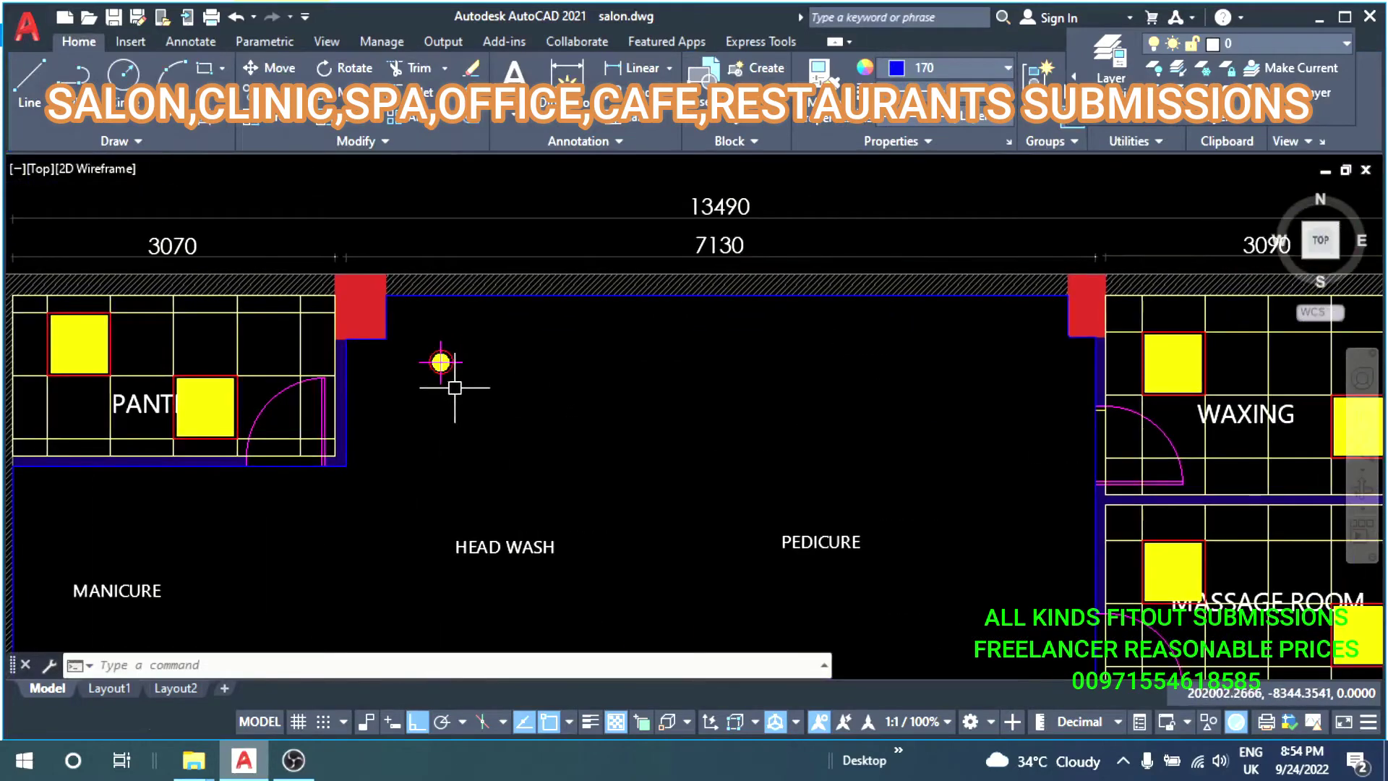
{"action": "type", "text": "l"}
{"action": "key", "text": "Return"}
{"action": "scroll", "coordinate": [443, 334], "scroll_direction": "up", "scroll_amount": 4}
{"action": "scroll", "coordinate": [451, 313], "scroll_direction": "up", "scroll_amount": 2}
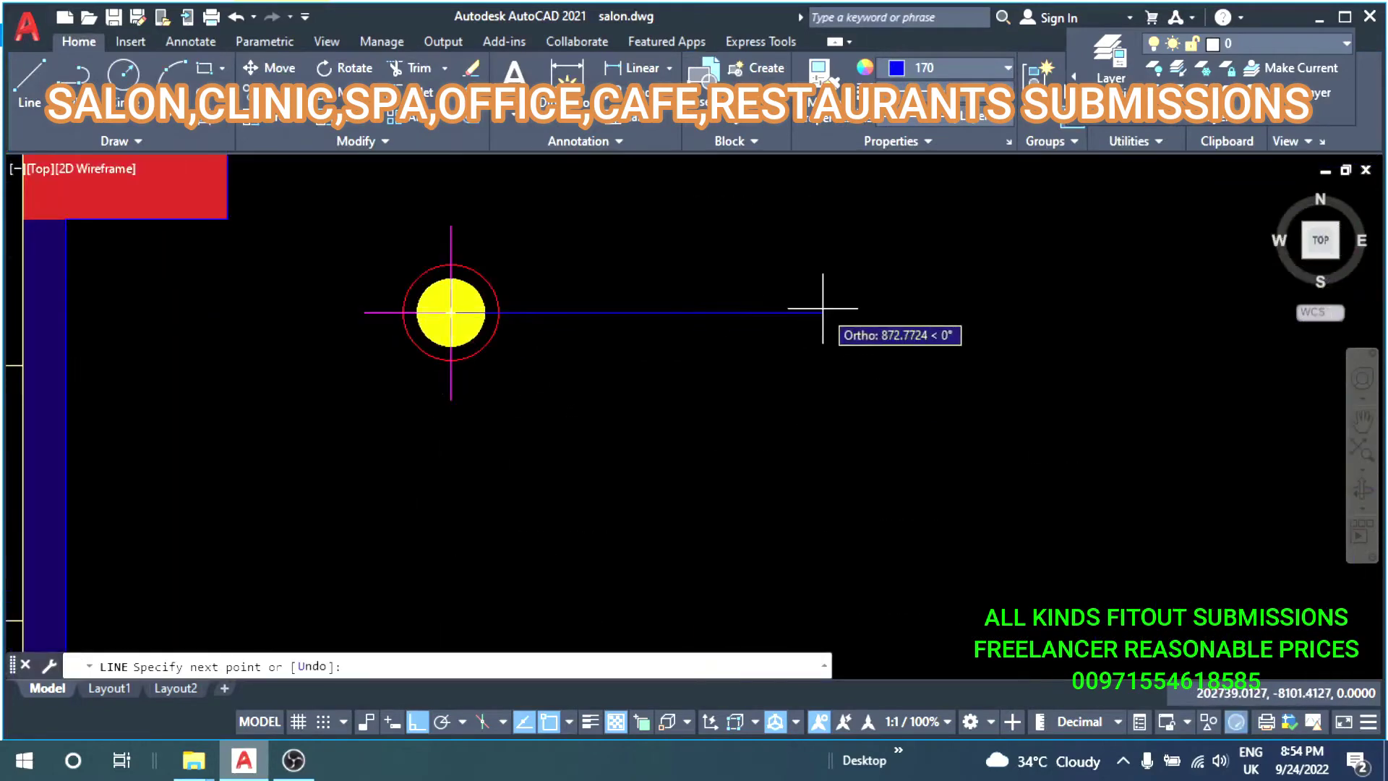
{"action": "scroll", "coordinate": [568, 389], "scroll_direction": "down", "scroll_amount": 4}
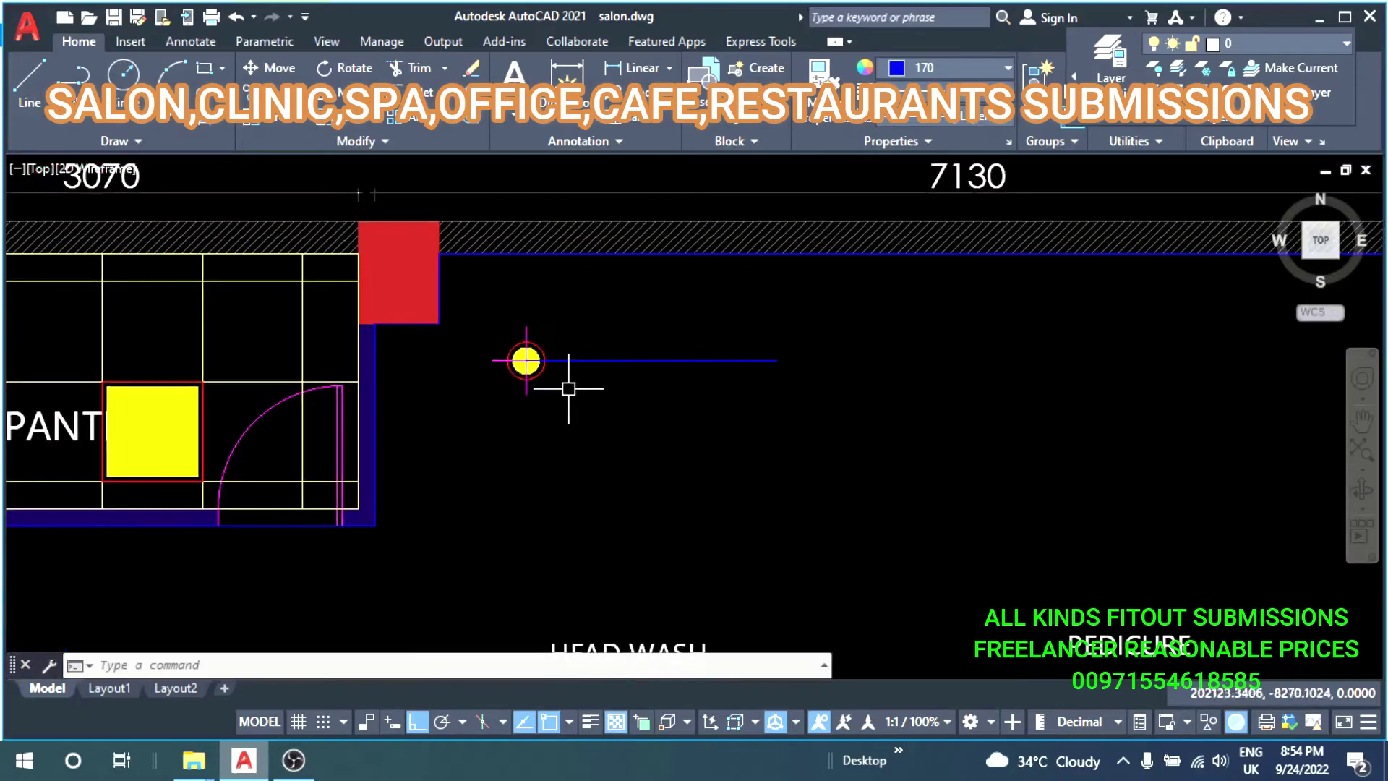
Mirror the light fixture to create a second one, then remove the reference line.
{"action": "type", "text": "mi"}
{"action": "key", "text": "Return"}
{"action": "left_click", "coordinate": [651, 359]}
{"action": "left_click", "coordinate": [644, 419]}
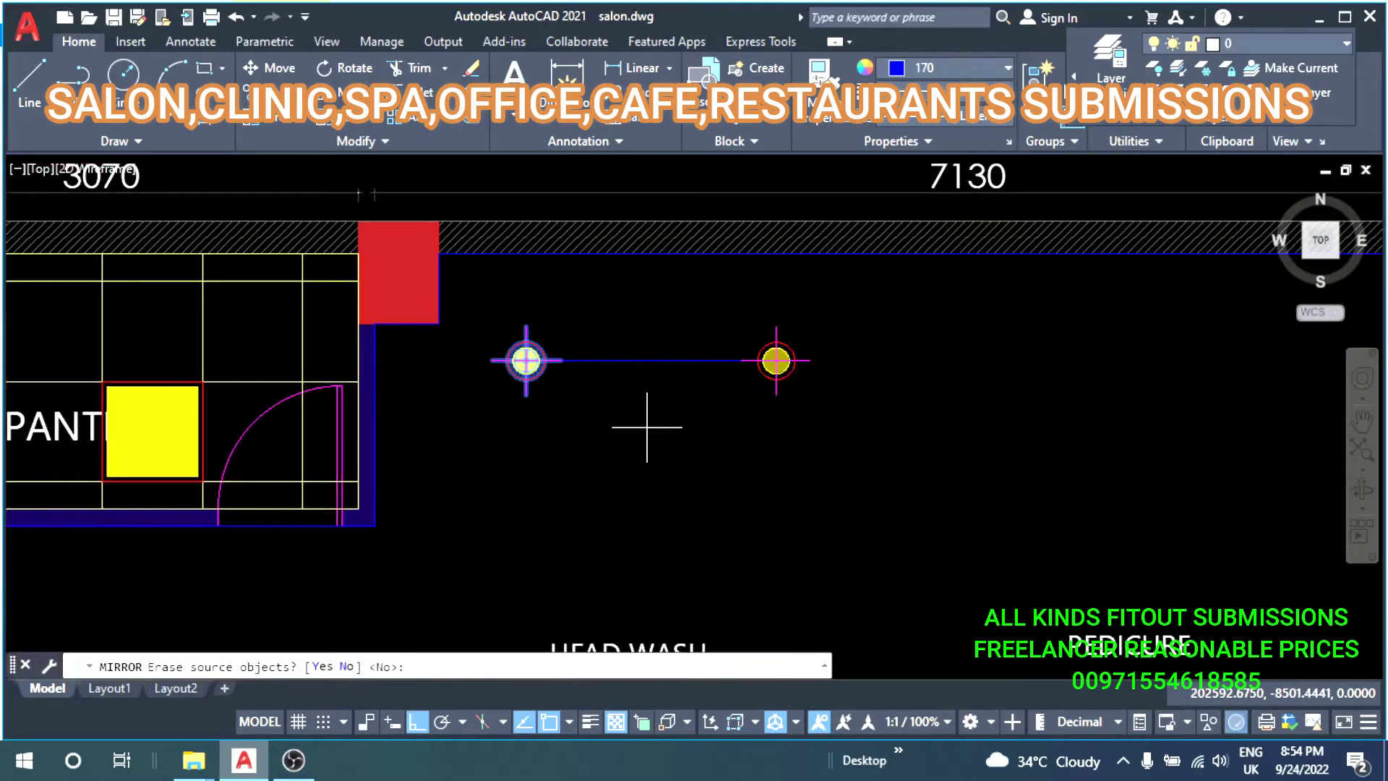
{"action": "key", "text": "Return"}
{"action": "middle_click_drag", "start_coordinate": [644, 419], "coordinate": [575, 424]}
Mirror the fixture again, keeping the original, to add a third light.
{"action": "left_click", "coordinate": [619, 347]}
{"action": "left_click", "coordinate": [580, 419]}
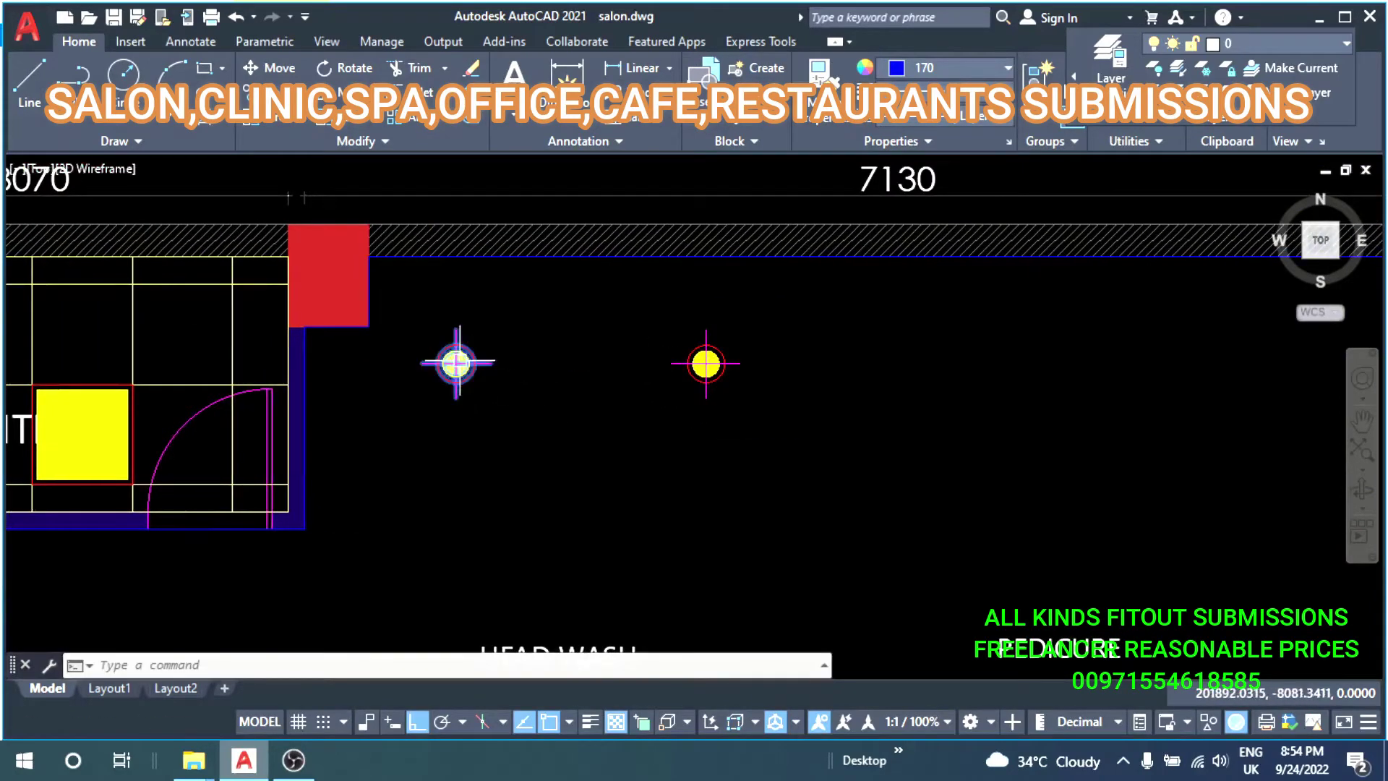
{"action": "type", "text": "mi"}
{"action": "key", "text": "Return"}
{"action": "left_click", "coordinate": [725, 386]}
{"action": "key", "text": "Return"}
Mirror the middle fixture to add a fourth light to the row.
{"action": "scroll", "coordinate": [716, 383], "scroll_direction": "down", "scroll_amount": 3}
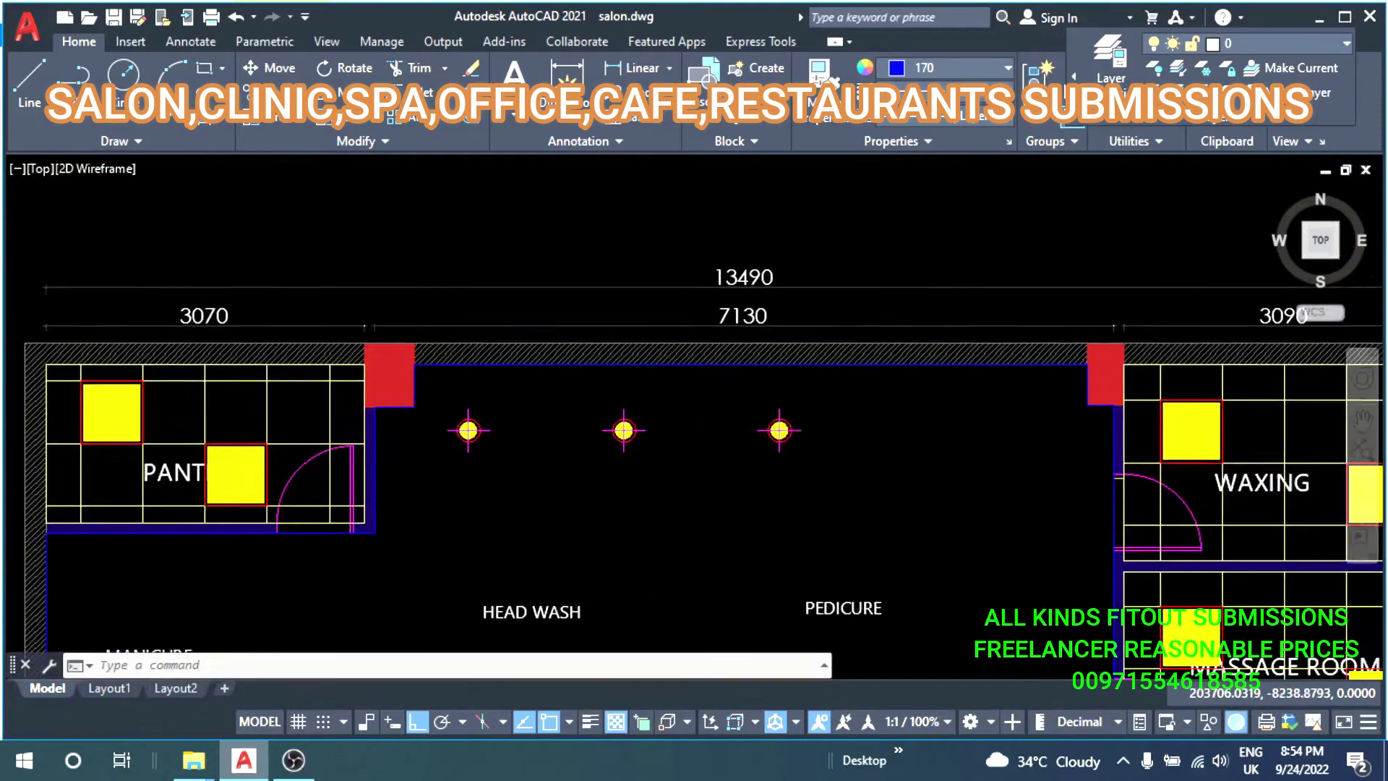
{"action": "scroll", "coordinate": [665, 405], "scroll_direction": "down", "scroll_amount": 3}
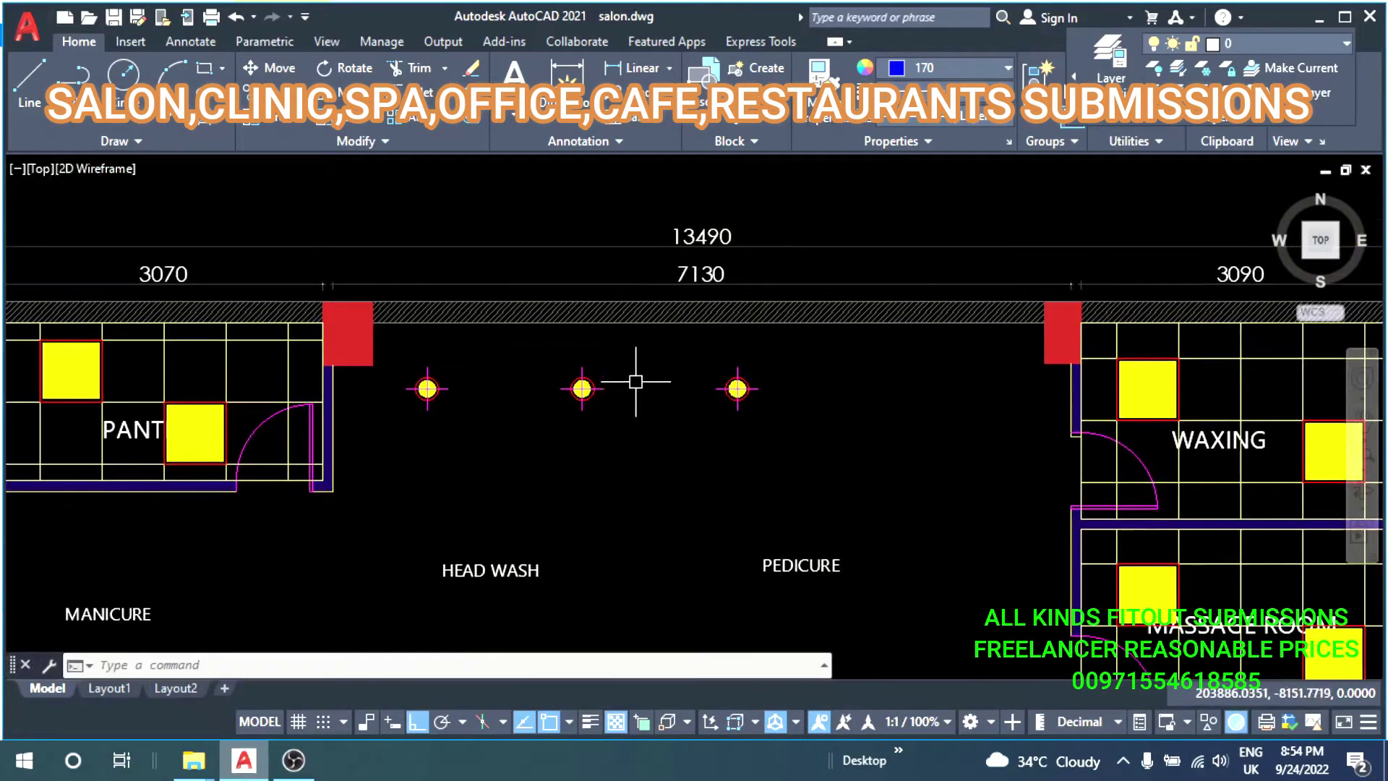
{"action": "left_click", "coordinate": [626, 364]}
{"action": "left_click", "coordinate": [551, 412]}
{"action": "type", "text": "mi"}
{"action": "key", "text": "Return"}
{"action": "scroll", "coordinate": [793, 394], "scroll_direction": "up", "scroll_amount": 4}
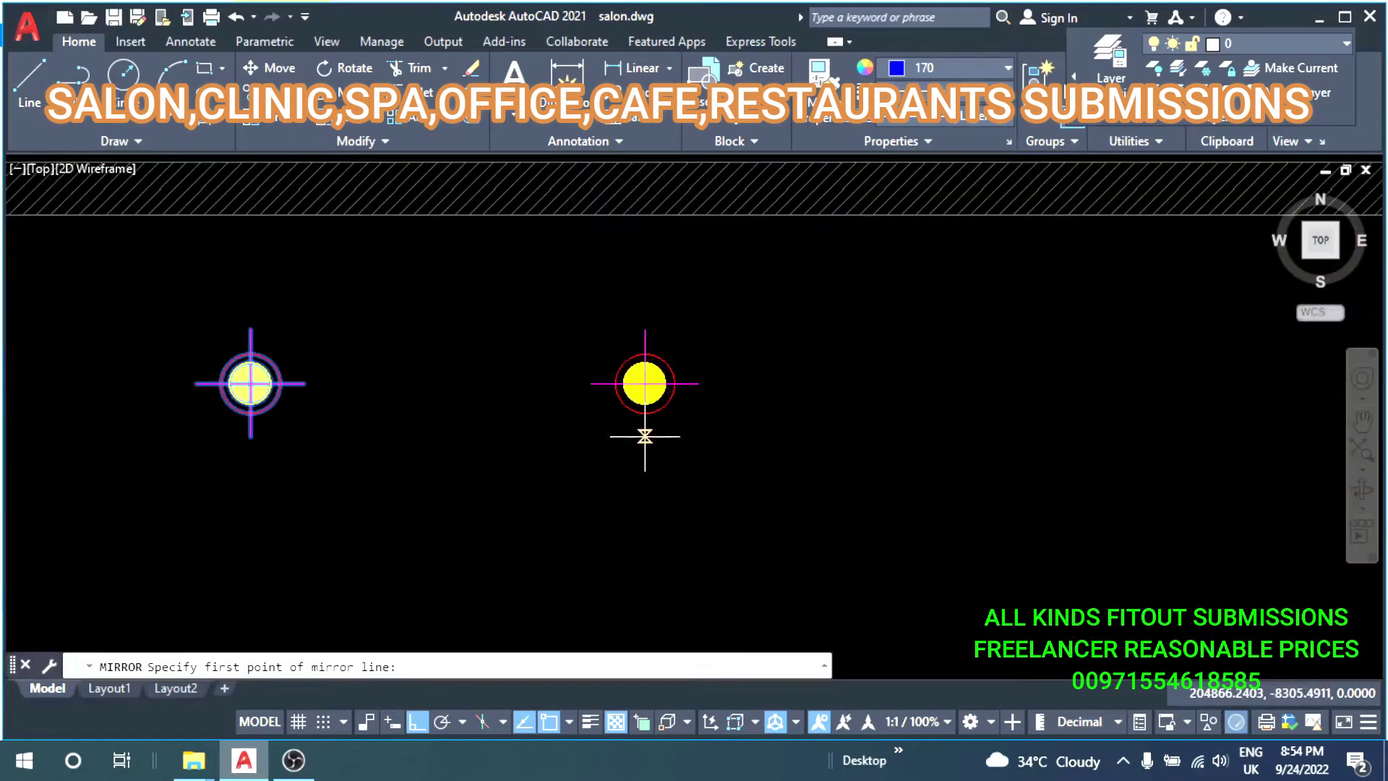
{"action": "left_click", "coordinate": [645, 436]}
{"action": "left_click", "coordinate": [663, 527]}
{"action": "key", "text": "Return"}
{"action": "scroll", "coordinate": [662, 527], "scroll_direction": "down", "scroll_amount": 3}
Move the row of four fixtures to centre it across the room.
{"action": "left_click", "coordinate": [800, 391]}
{"action": "left_click", "coordinate": [410, 463]}
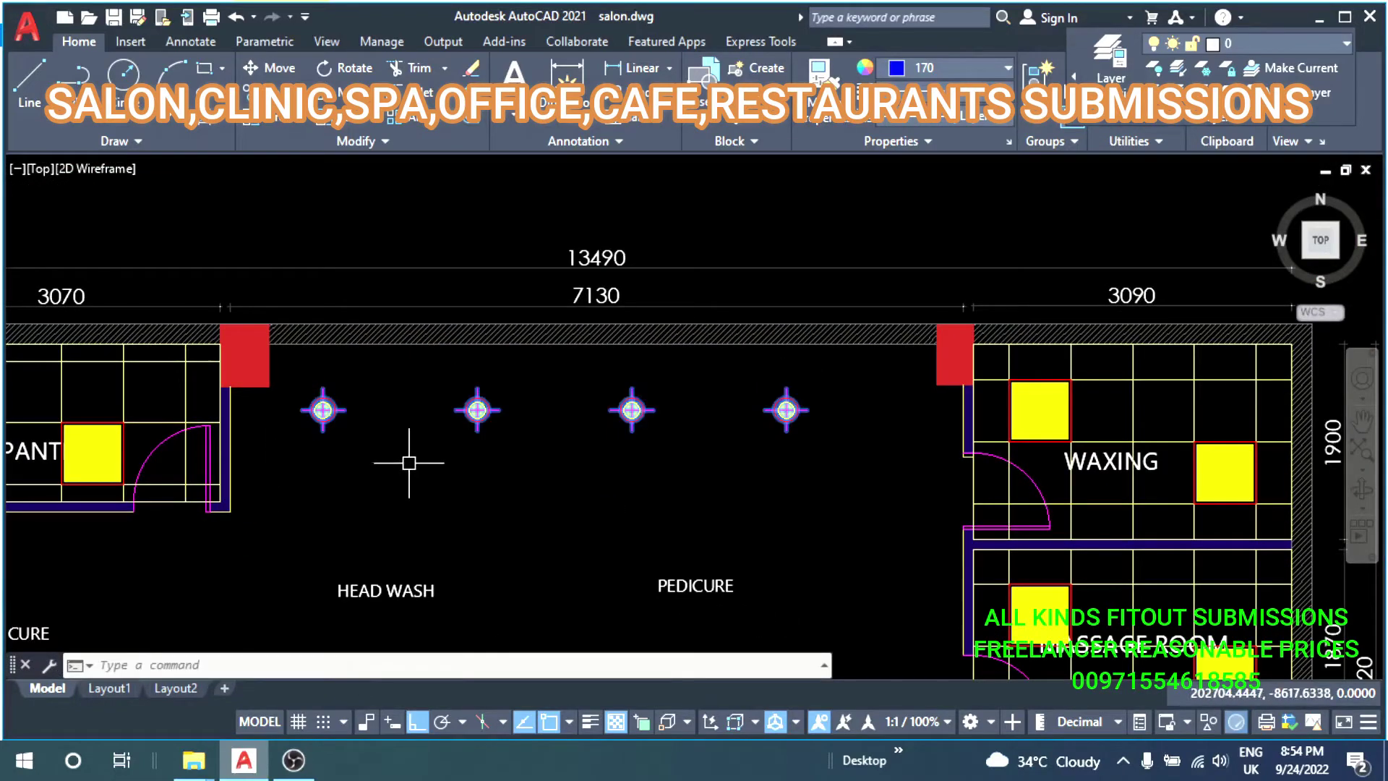
{"action": "type", "text": "m"}
{"action": "key", "text": "Return"}
{"action": "left_click", "coordinate": [464, 464]}
{"action": "middle_click_drag", "start_coordinate": [489, 465], "coordinate": [535, 442]}
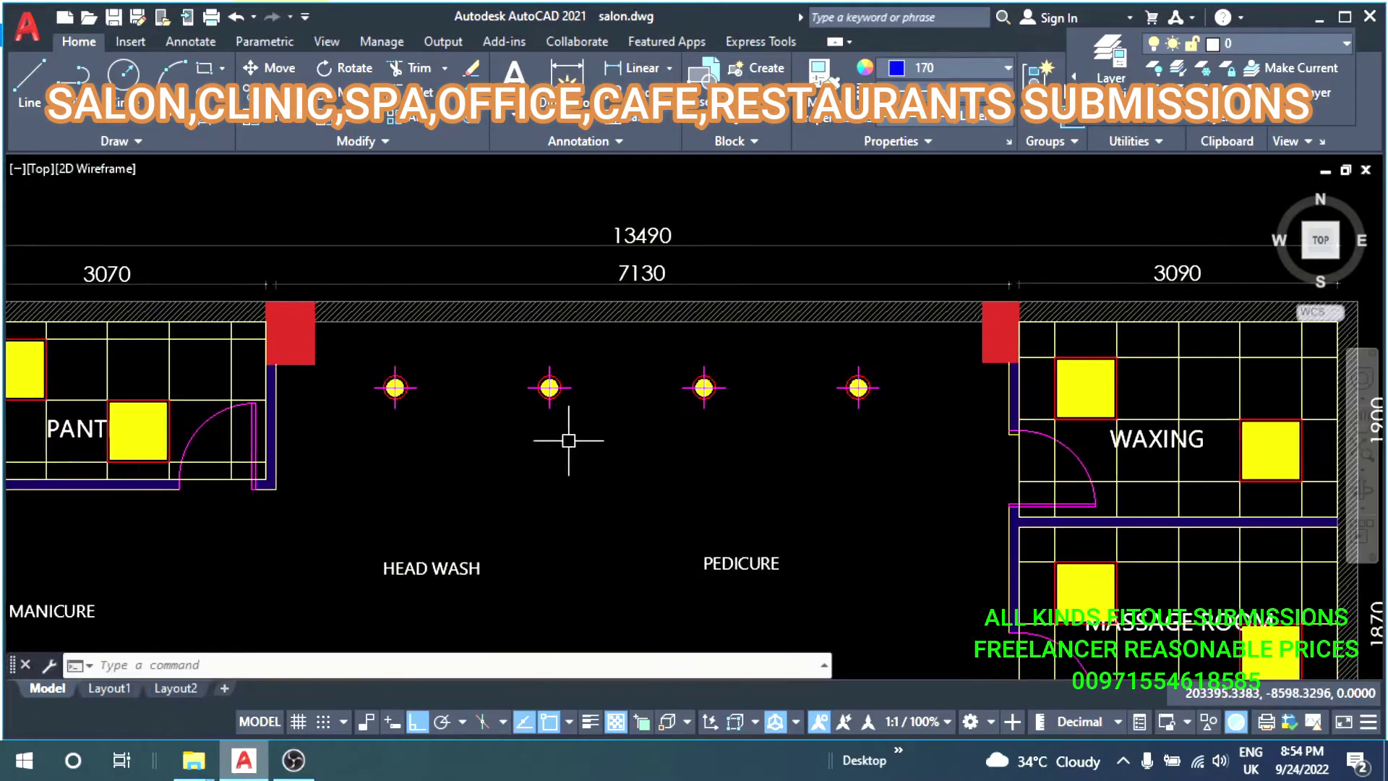
{"action": "left_click", "coordinate": [912, 363]}
{"action": "left_click", "coordinate": [400, 438]}
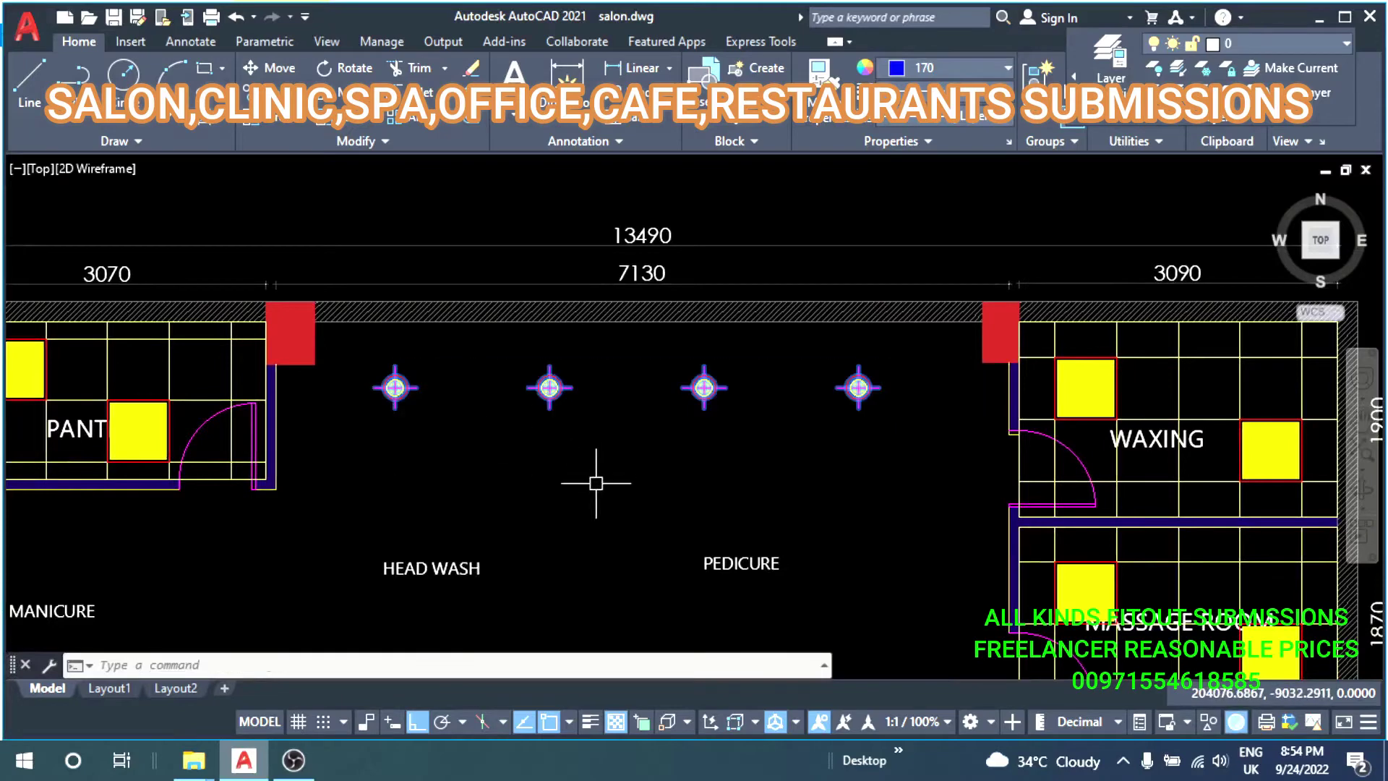
{"action": "type", "text": "m"}
{"action": "key", "text": "Return"}
{"action": "left_click", "coordinate": [577, 477]}
{"action": "left_click", "coordinate": [594, 477]}
{"action": "middle_click_drag", "start_coordinate": [594, 478], "coordinate": [588, 441]}
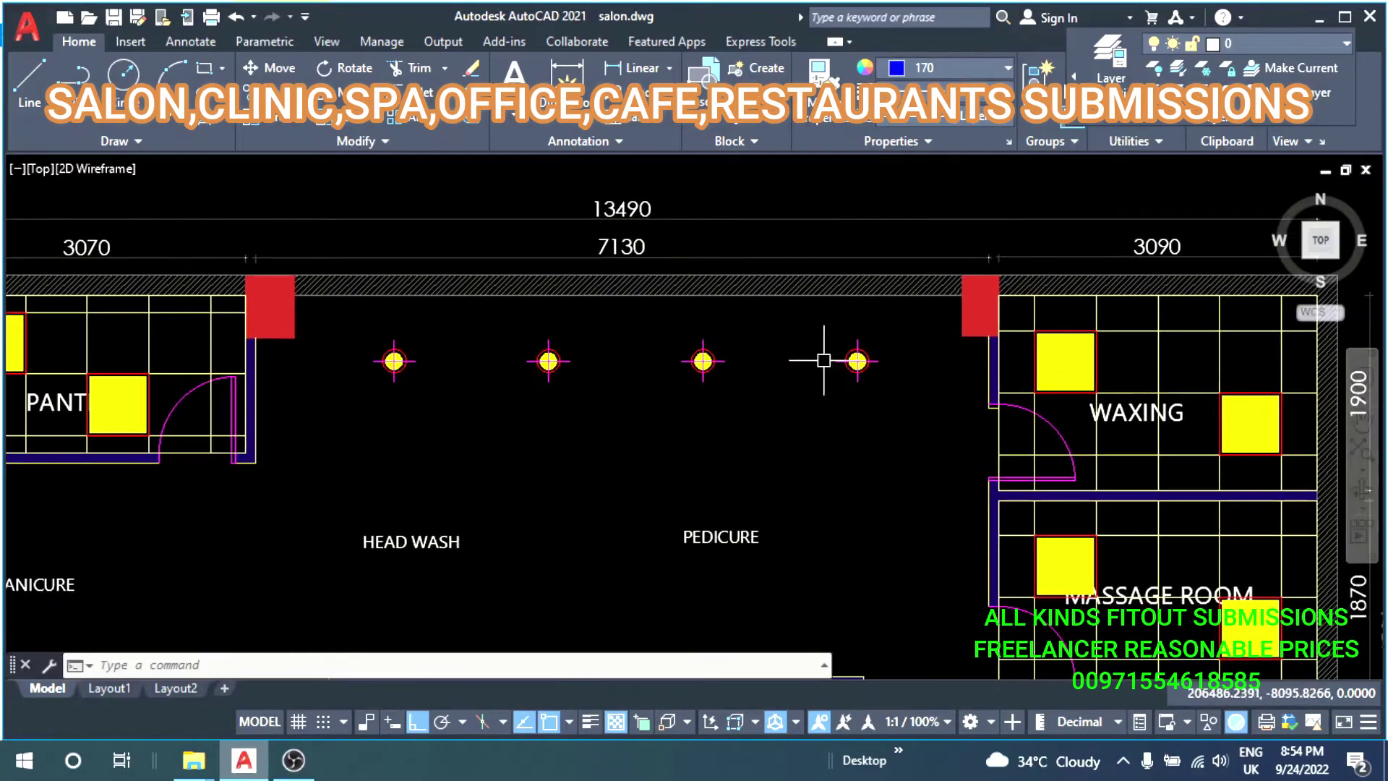
{"action": "left_click", "coordinate": [877, 332]}
Copy the four-fixture row downward, which lands it only 150 below the originals.
{"action": "left_click", "coordinate": [403, 427]}
{"action": "mouse_move", "coordinate": [403, 427]}
{"action": "middle_mouse_down"}
{"action": "mouse_move", "coordinate": [448, 415]}
{"action": "mouse_move", "coordinate": [442, 384]}
{"action": "middle_mouse_up"}
{"action": "type", "text": "co"}
{"action": "key", "text": "Return"}
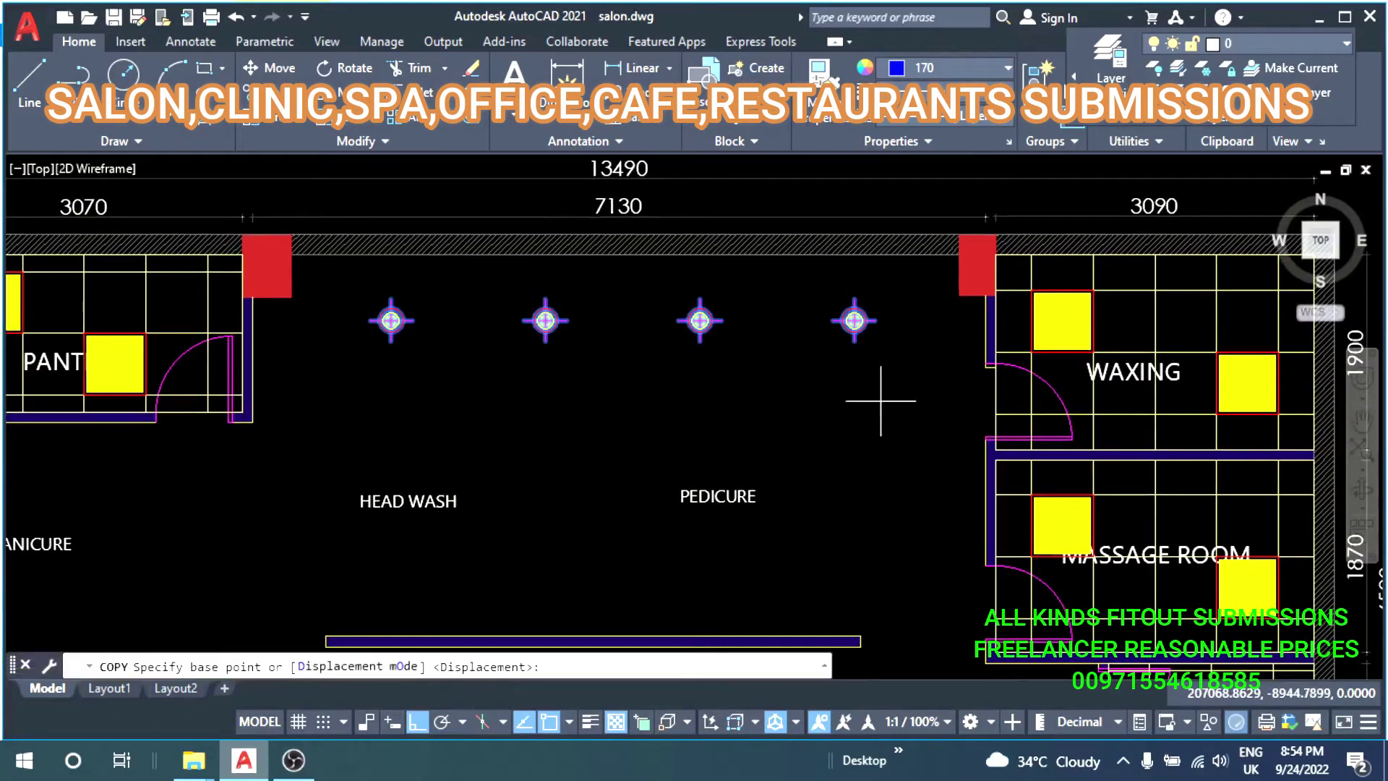
{"action": "left_click", "coordinate": [887, 382]}
{"action": "type", "text": "15"}
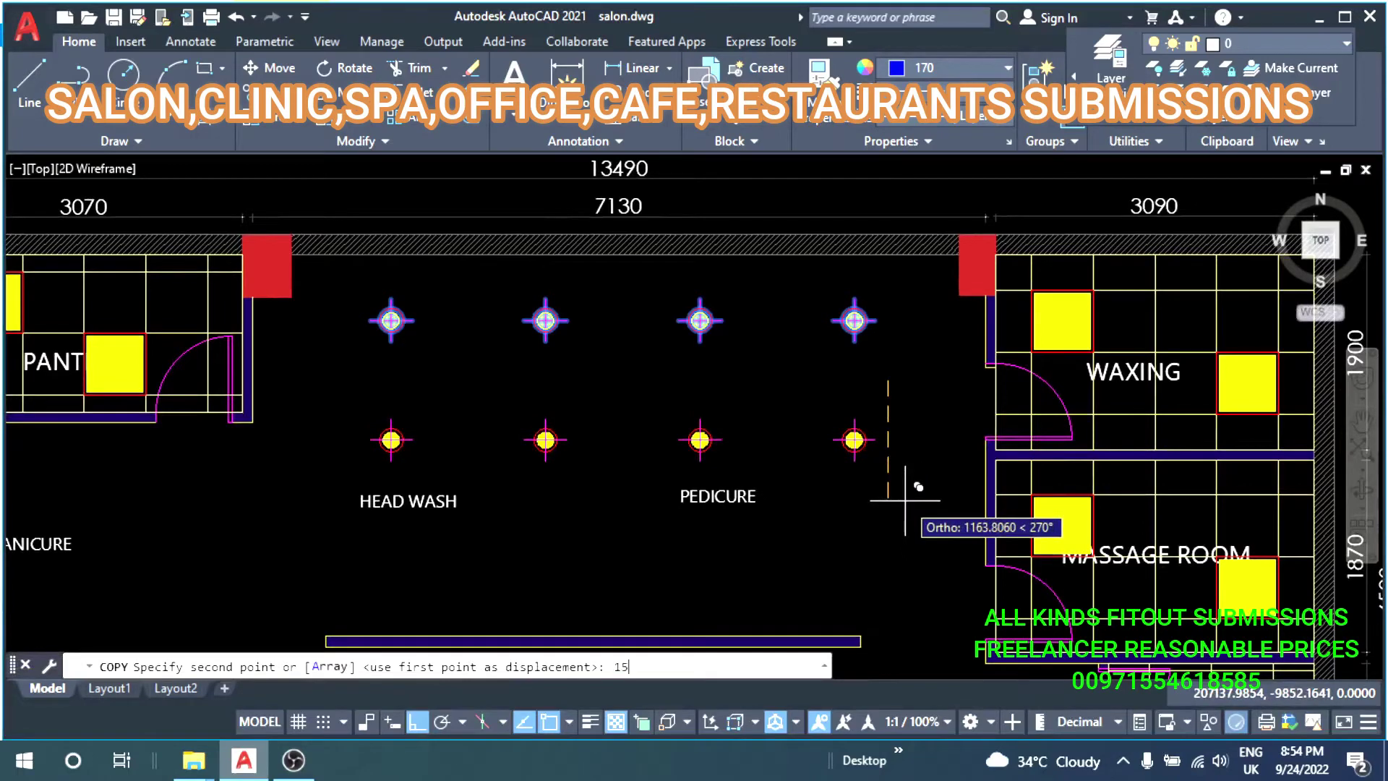
{"action": "type", "text": "0"}
{"action": "key", "text": "Return"}
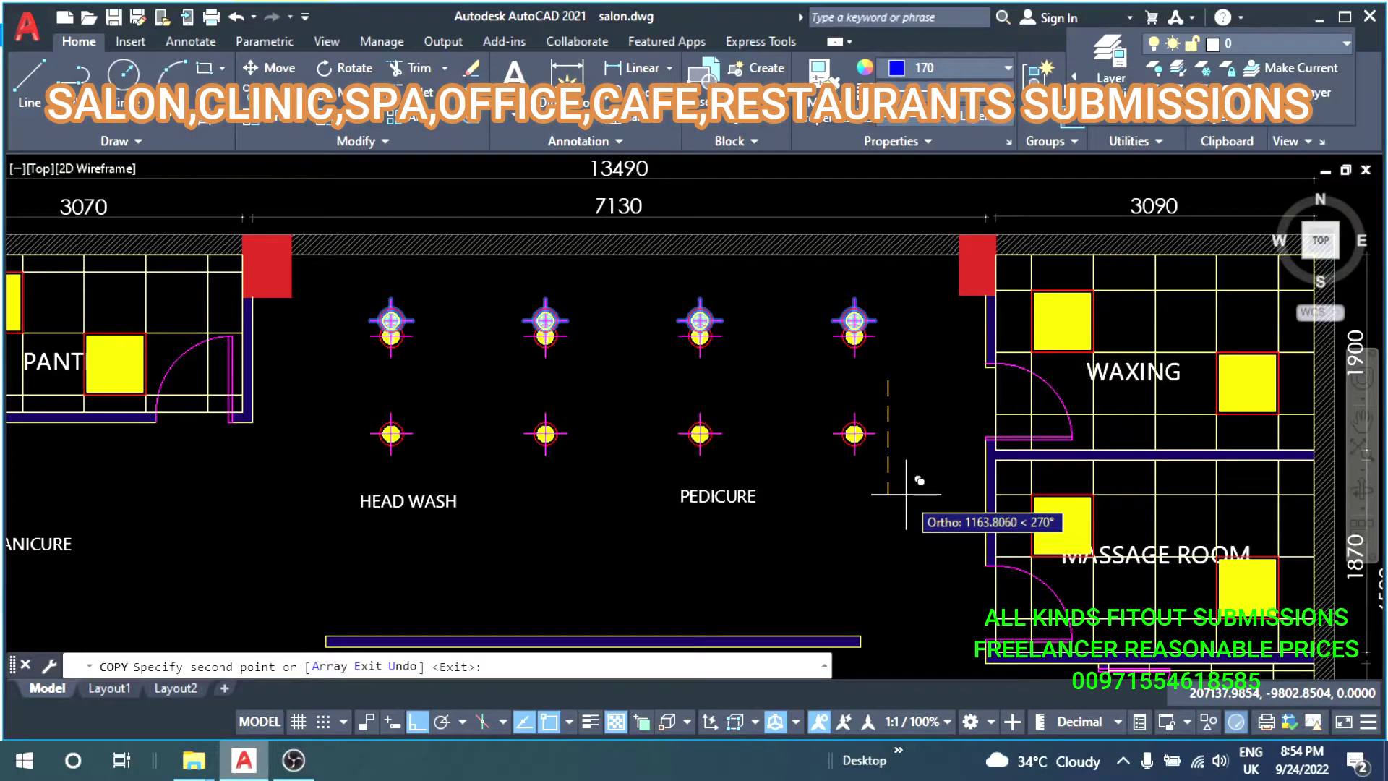
{"action": "key", "text": "Return"}
Delete the misplaced copies and recopy the fixture row 1500 below the originals.
{"action": "left_click", "coordinate": [895, 296]}
{"action": "left_click", "coordinate": [369, 365]}
{"action": "key", "text": "Delete"}
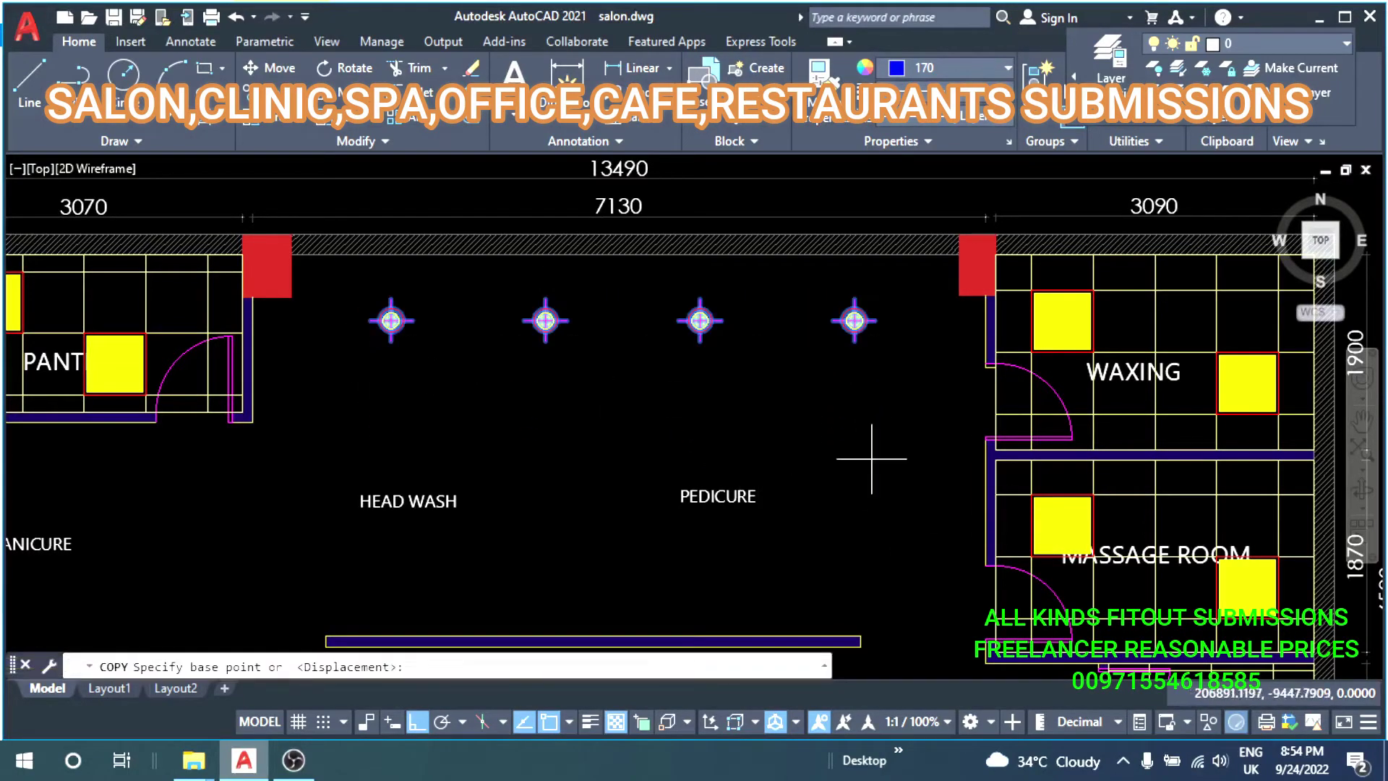
{"action": "left_click", "coordinate": [882, 403]}
{"action": "type", "text": "1500"}
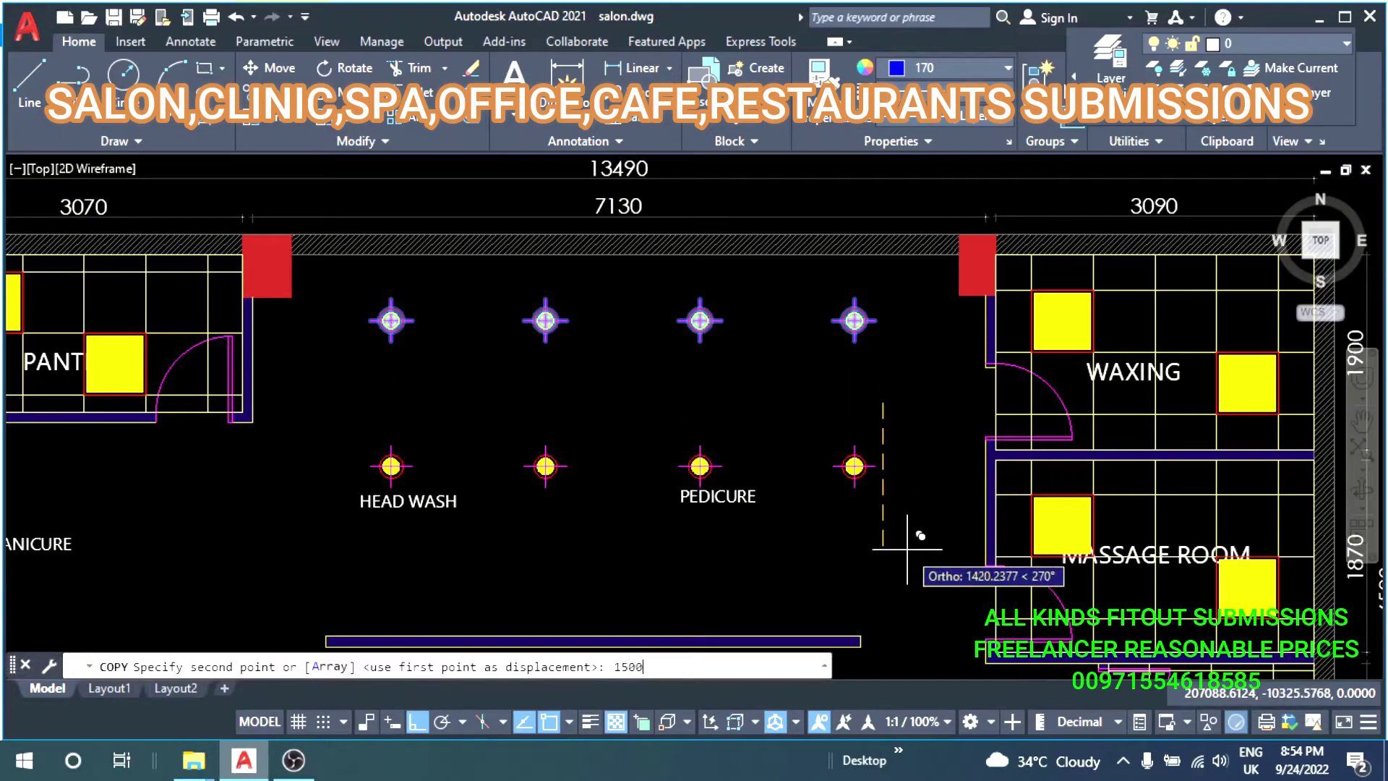
{"action": "key", "text": "Return"}
{"action": "key", "text": "Return"}
{"action": "left_click", "coordinate": [890, 300]}
{"action": "left_click", "coordinate": [356, 356]}
{"action": "key", "text": "Delete"}
{"action": "middle_click_drag", "start_coordinate": [692, 437], "coordinate": [585, 370]}
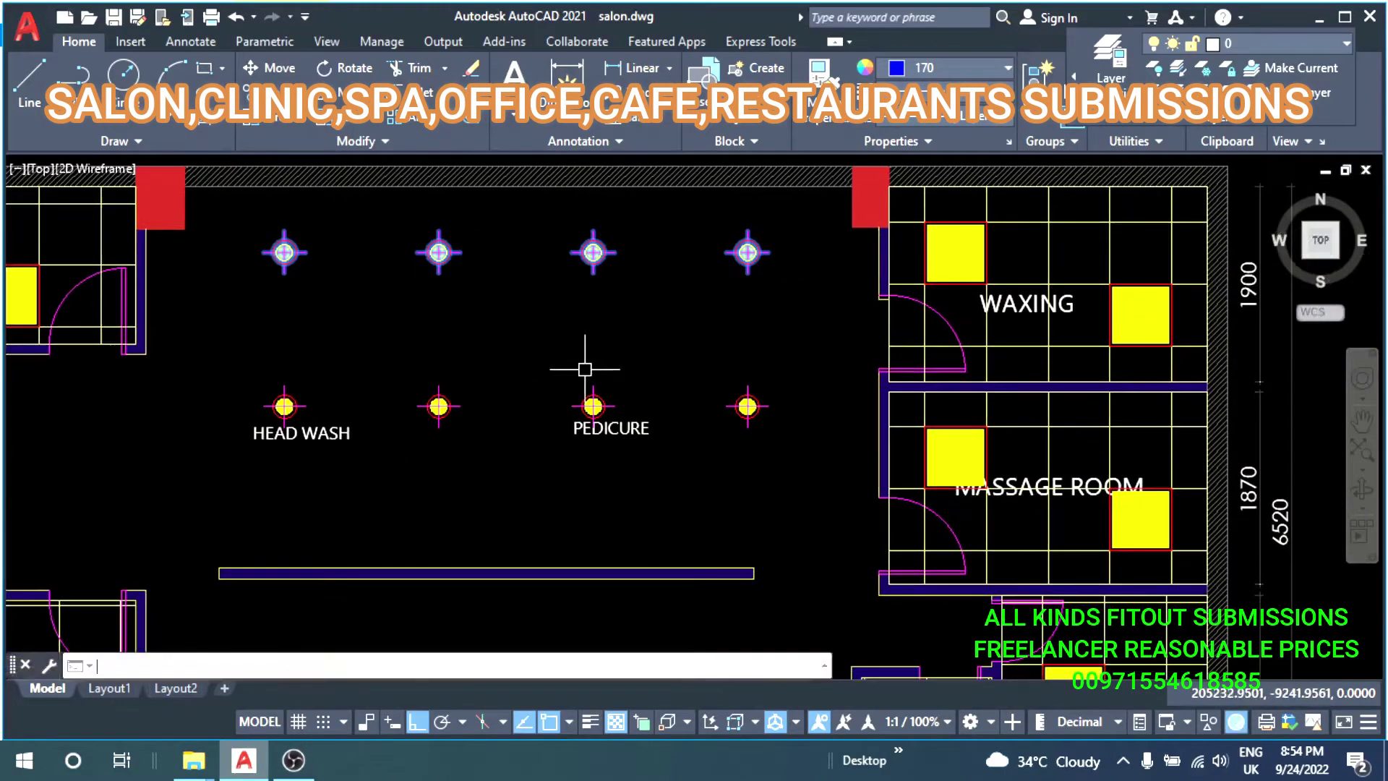
{"action": "scroll", "coordinate": [795, 446], "scroll_direction": "up", "scroll_amount": 4}
{"action": "key", "text": "Escape"}
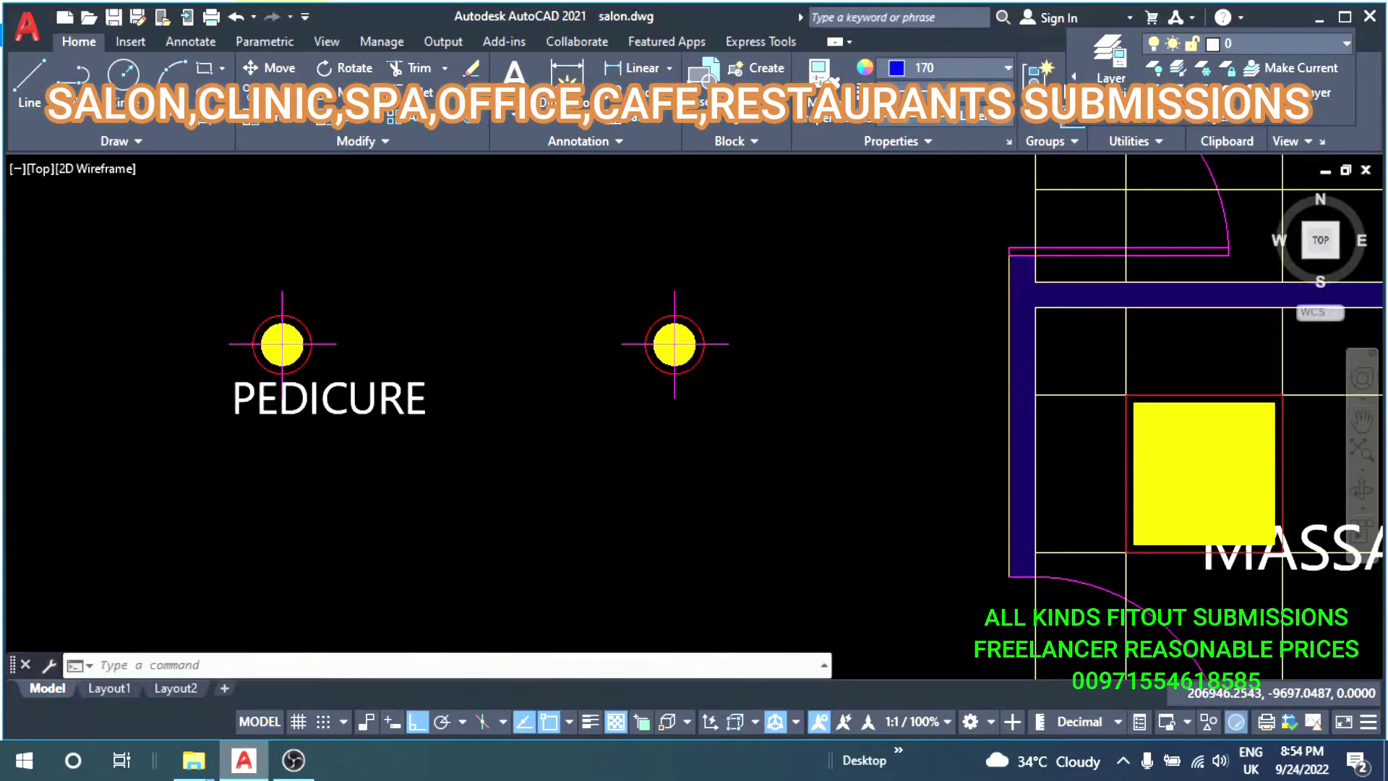
{"action": "scroll", "coordinate": [714, 501], "scroll_direction": "down", "scroll_amount": 3}
Select the lowest fixture row and start moving it.
{"action": "left_click", "coordinate": [846, 506]}
{"action": "left_click", "coordinate": [498, 505]}
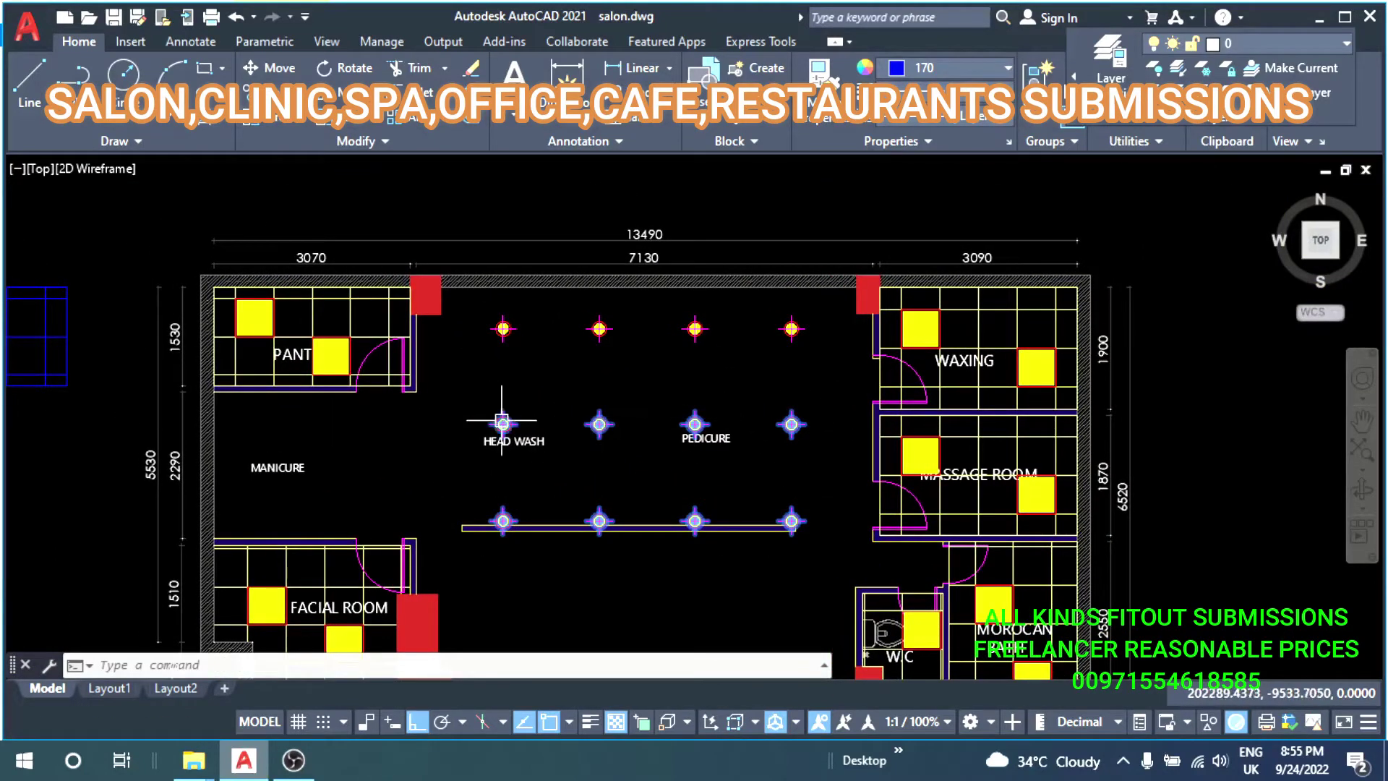
{"action": "type", "text": "m"}
{"action": "key", "text": "Return"}
Finish moving the lower fixture row up into position.
{"action": "scroll", "coordinate": [852, 440], "scroll_direction": "up", "scroll_amount": 4}
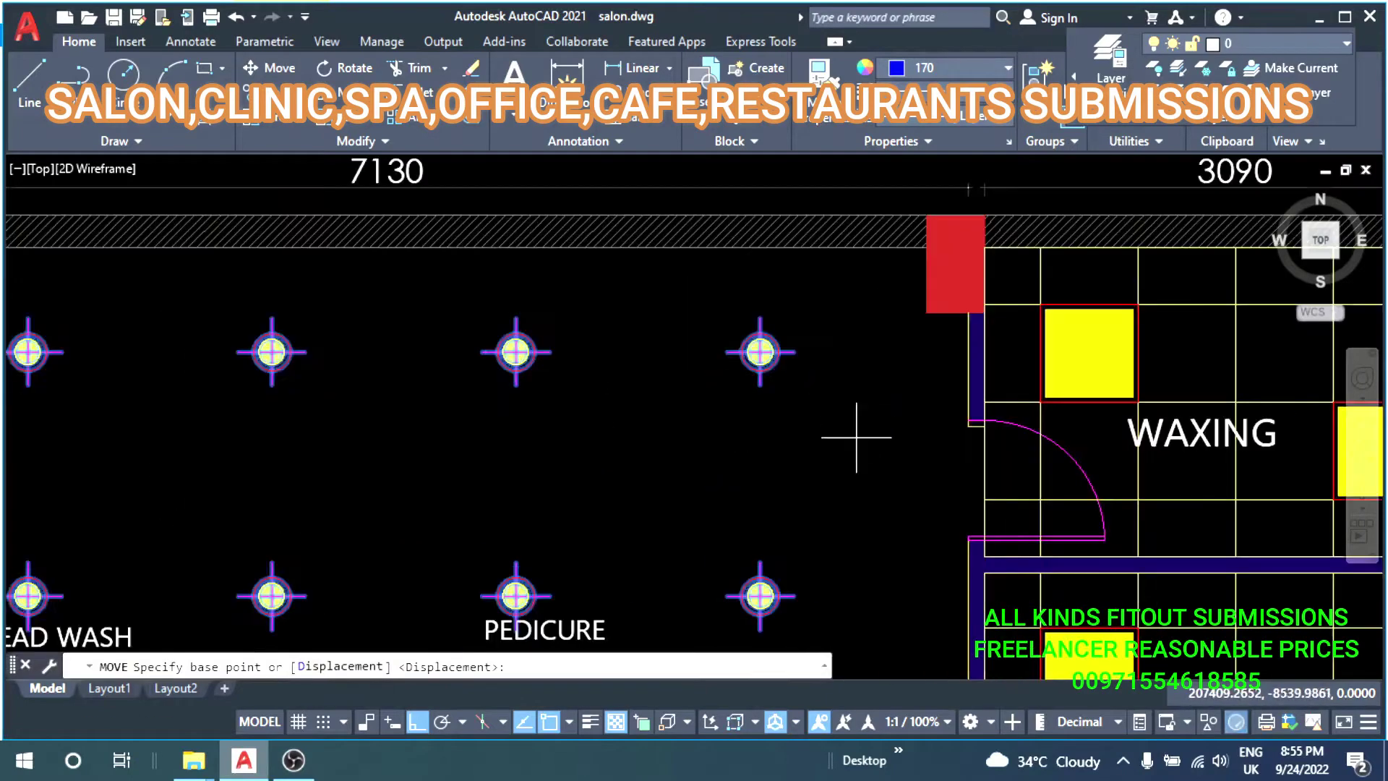
{"action": "left_click", "coordinate": [851, 442]}
{"action": "left_click", "coordinate": [851, 415]}
{"action": "scroll", "coordinate": [821, 406], "scroll_direction": "down", "scroll_amount": 6}
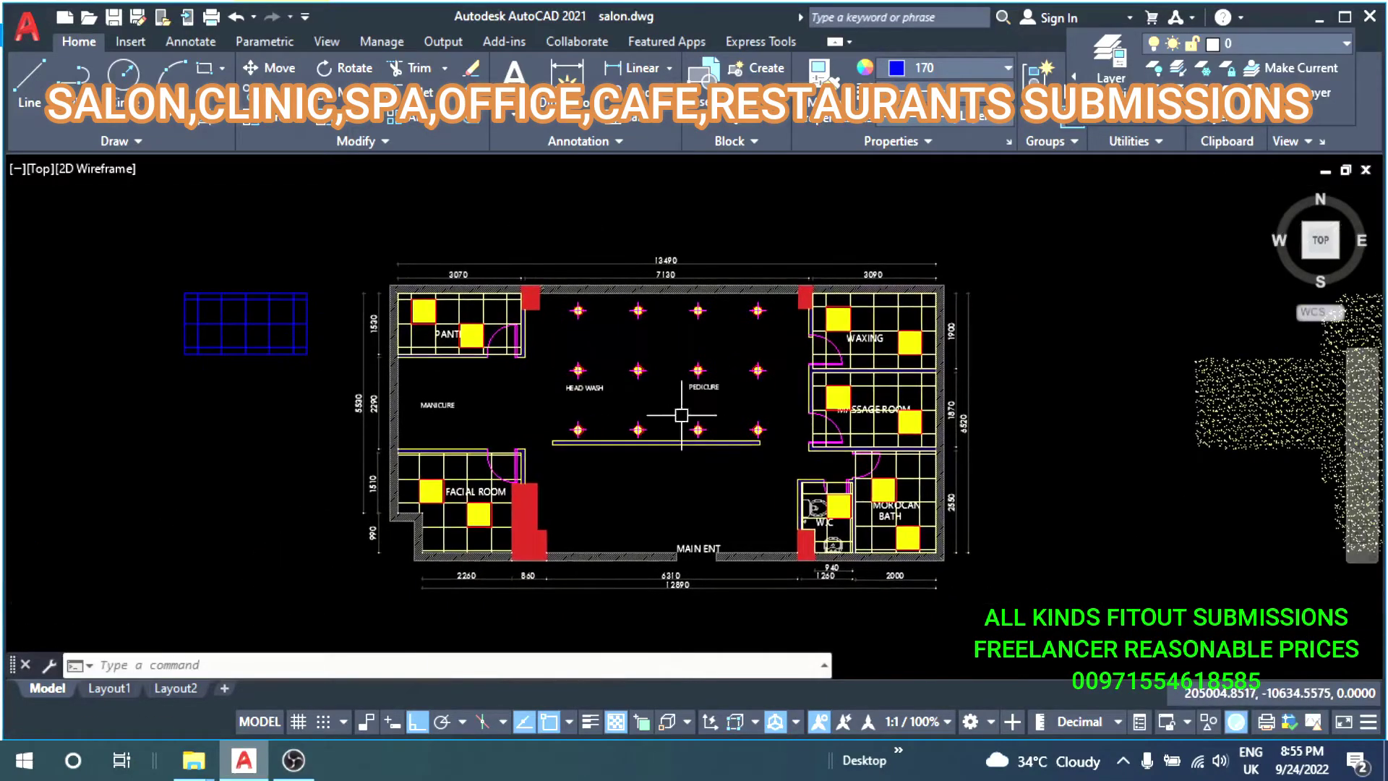
{"action": "scroll", "coordinate": [824, 352], "scroll_direction": "up", "scroll_amount": 2}
Mirror the fixture row, keeping the originals, to add a row at the bottom.
{"action": "left_click", "coordinate": [551, 348]}
{"action": "type", "text": "mi"}
{"action": "key", "text": "Return"}
{"action": "scroll", "coordinate": [651, 405], "scroll_direction": "up", "scroll_amount": 1}
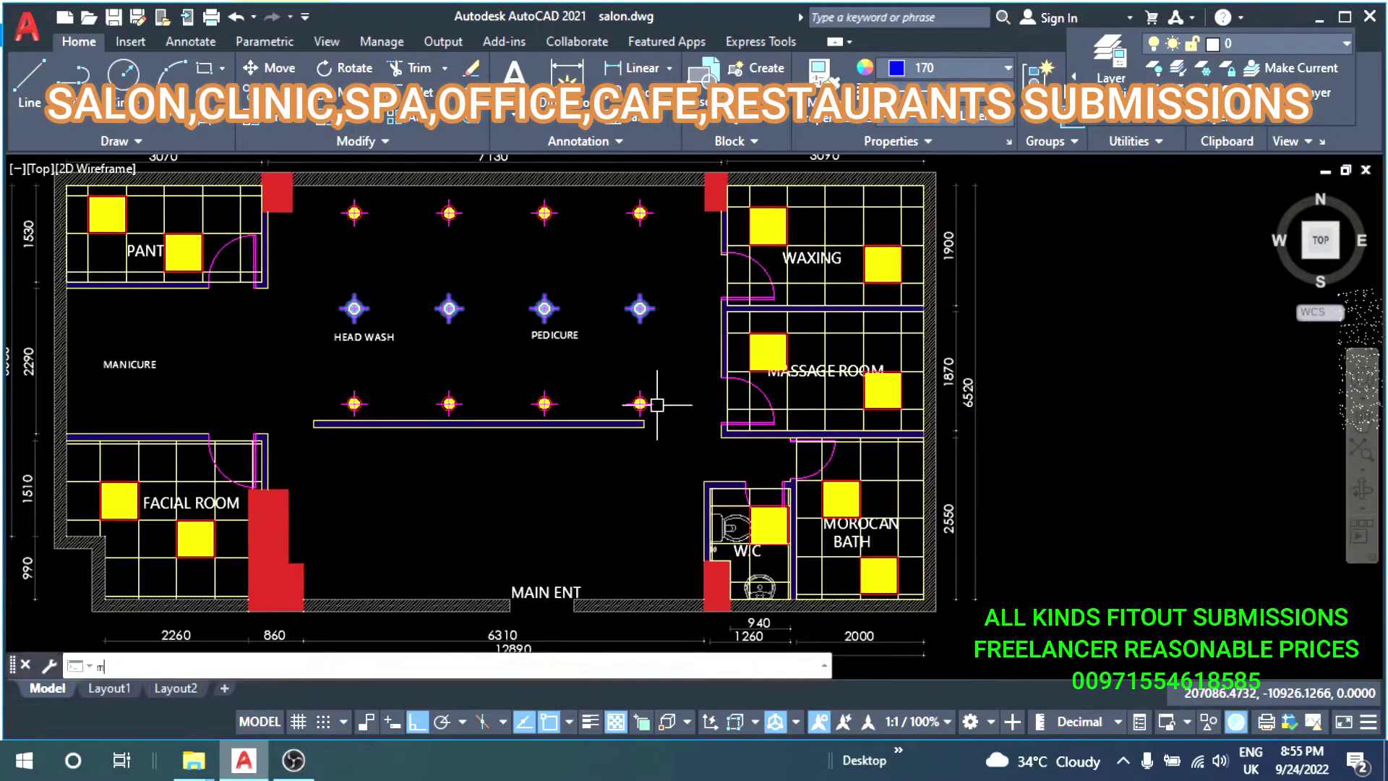
{"action": "scroll", "coordinate": [650, 415], "scroll_direction": "up", "scroll_amount": 3}
{"action": "left_click", "coordinate": [651, 531]}
{"action": "key", "text": "Return"}
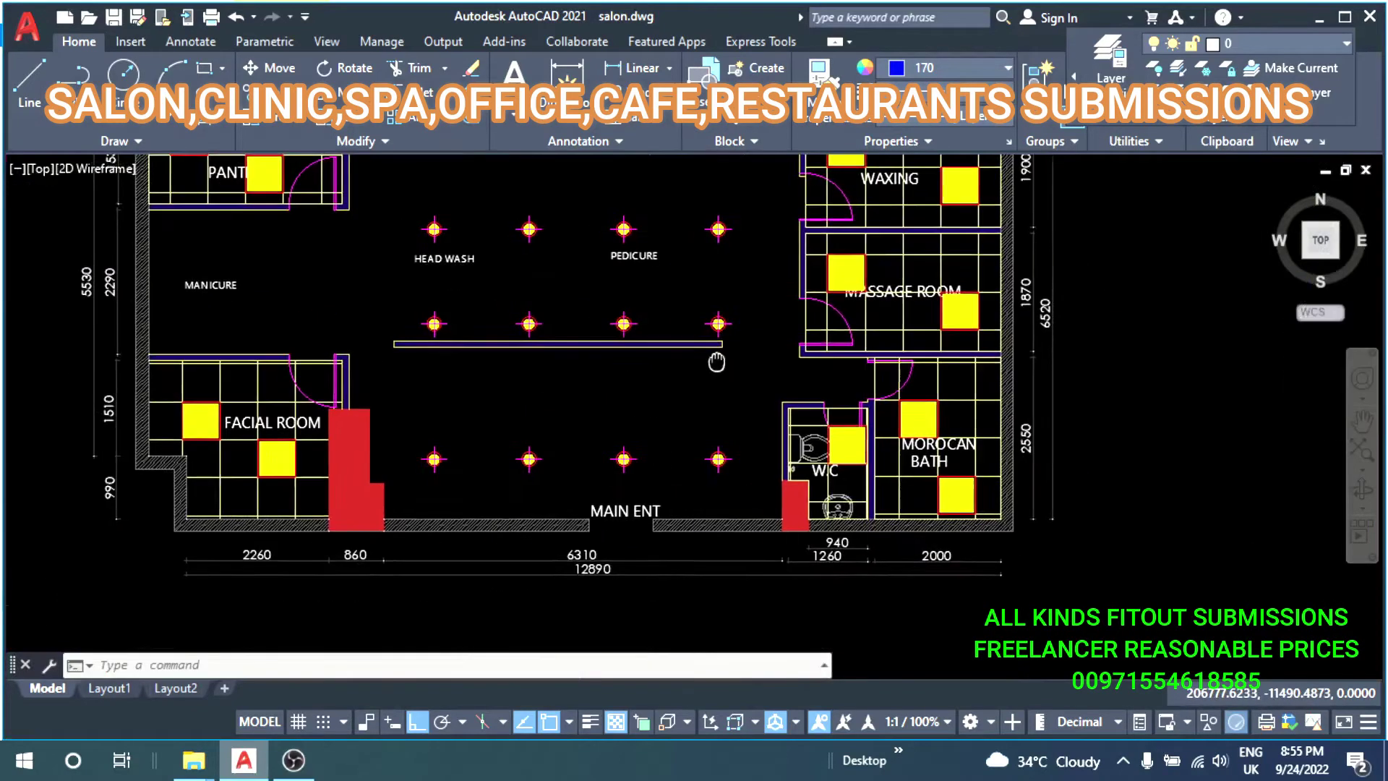
{"action": "scroll", "coordinate": [651, 507], "scroll_direction": "down", "scroll_amount": 4}
Move the mirrored bottom row of fixtures lower, near the MAIN ENT opening.
{"action": "left_click", "coordinate": [811, 412]}
{"action": "left_click", "coordinate": [427, 503]}
{"action": "type", "text": "m"}
{"action": "key", "text": "Return"}
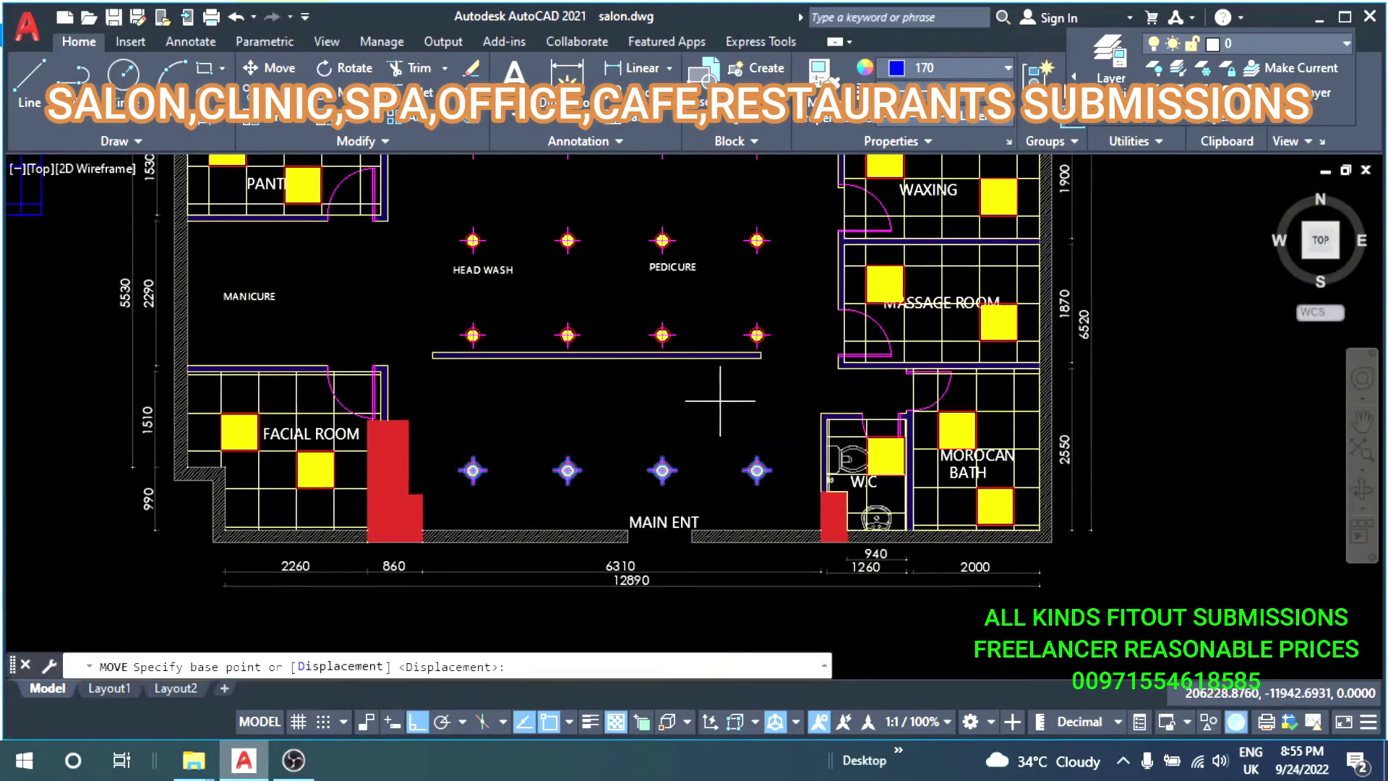
{"action": "left_click", "coordinate": [723, 398]}
{"action": "left_click", "coordinate": [713, 419]}
Copy the four bottom fixtures upward to add another row above them.
{"action": "left_click", "coordinate": [784, 471]}
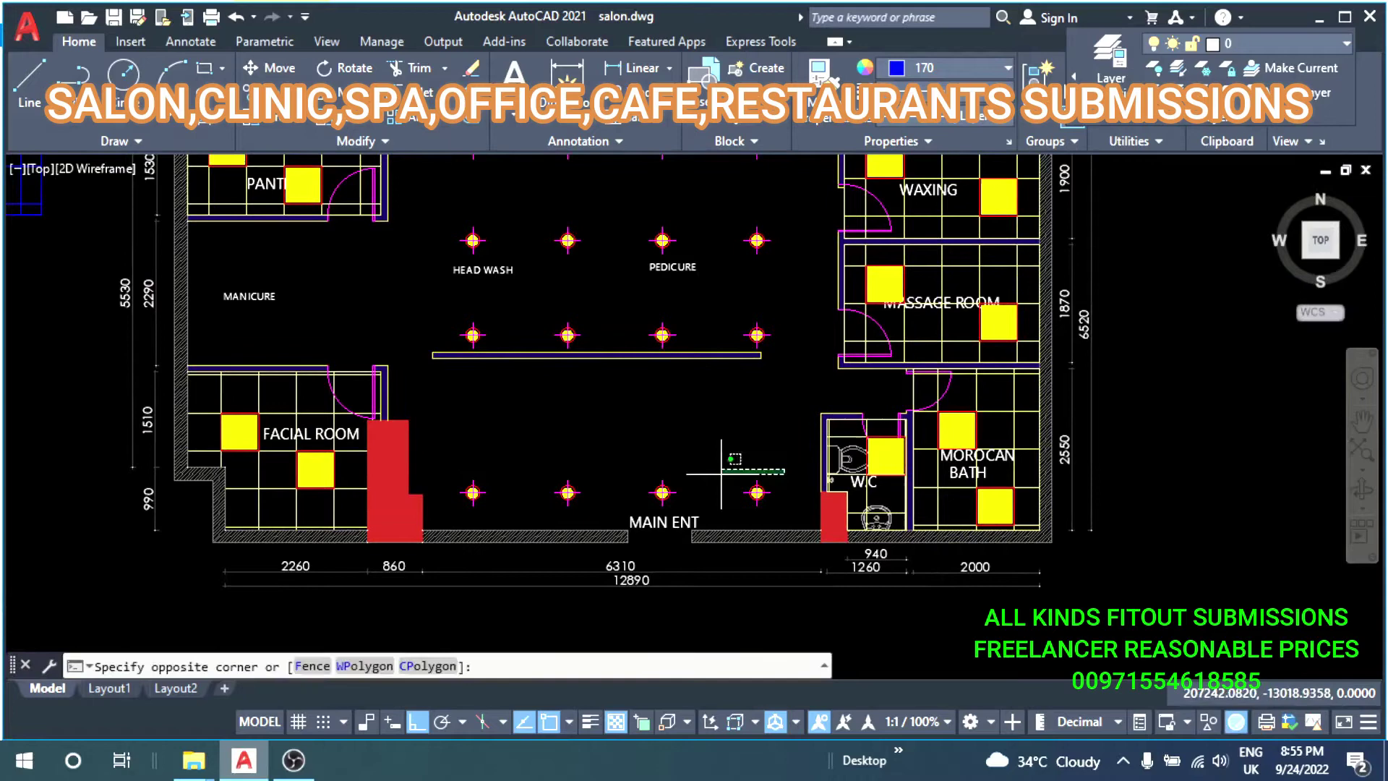
{"action": "left_click", "coordinate": [475, 494]}
{"action": "key", "text": "Return"}
{"action": "left_click", "coordinate": [613, 462]}
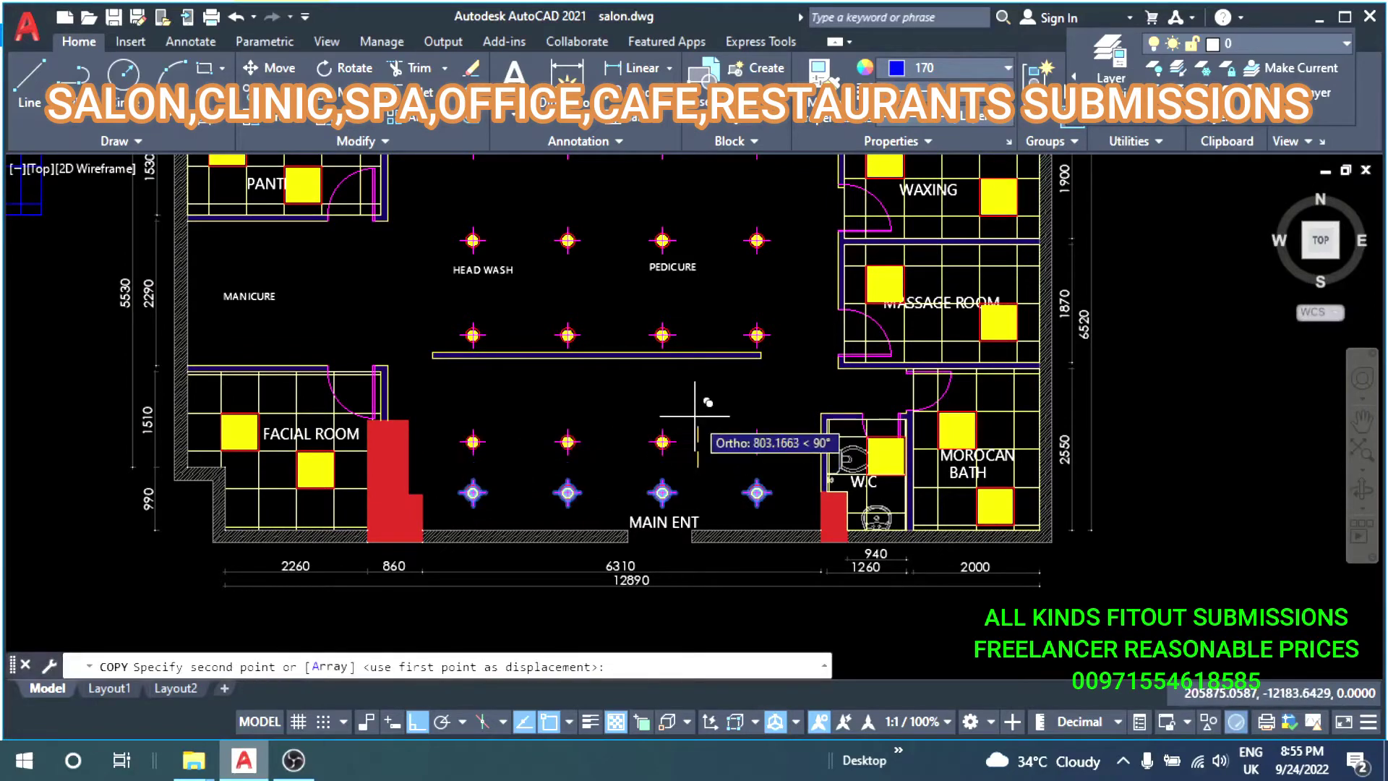
{"action": "type", "text": "15"}
{"action": "key", "text": "Return"}
{"action": "key", "text": "Return"}
{"action": "scroll", "coordinate": [590, 437], "scroll_direction": "down", "scroll_amount": 3}
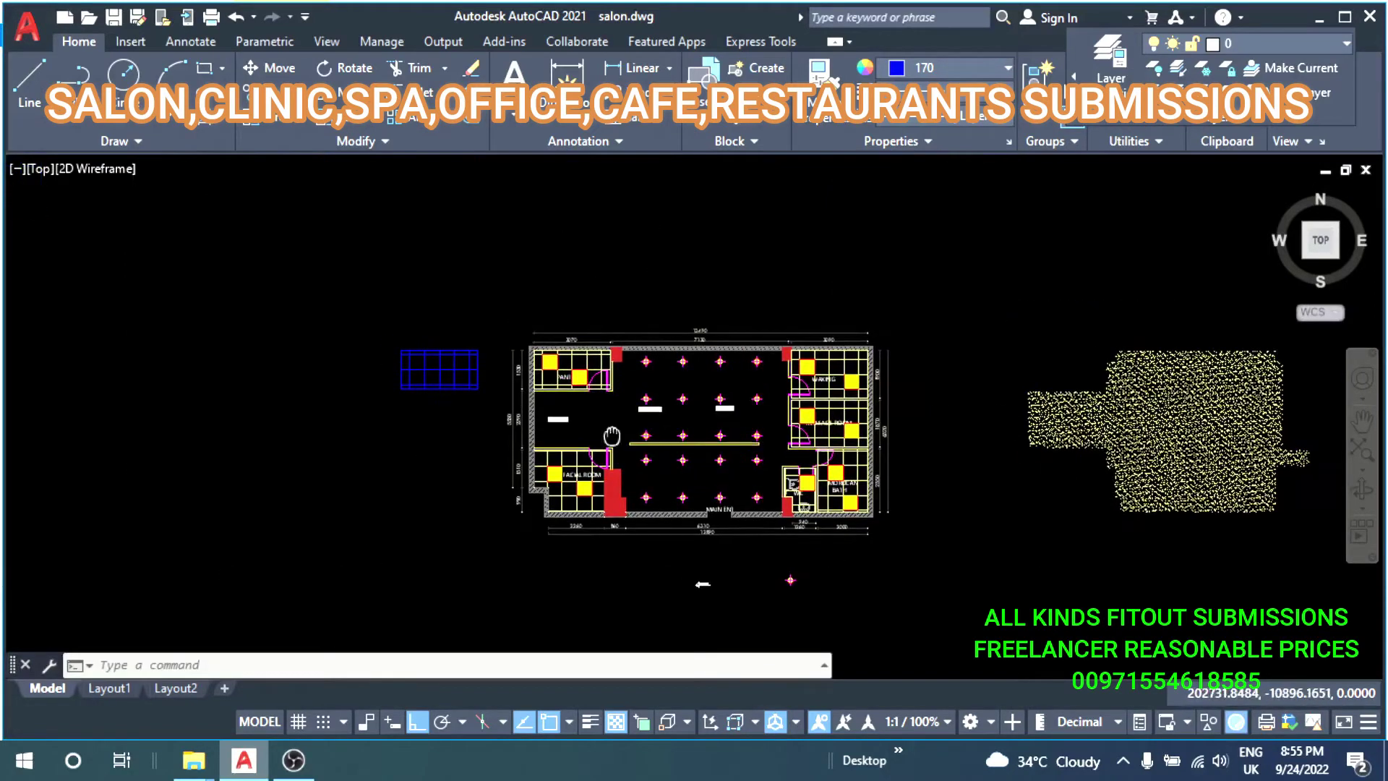
{"action": "scroll", "coordinate": [590, 436], "scroll_direction": "up", "scroll_amount": 3}
Copy two light fixtures into the Manicure room.
{"action": "middle_click_drag", "start_coordinate": [590, 437], "coordinate": [794, 491]}
{"action": "key", "text": "Return"}
{"action": "left_click", "coordinate": [723, 462]}
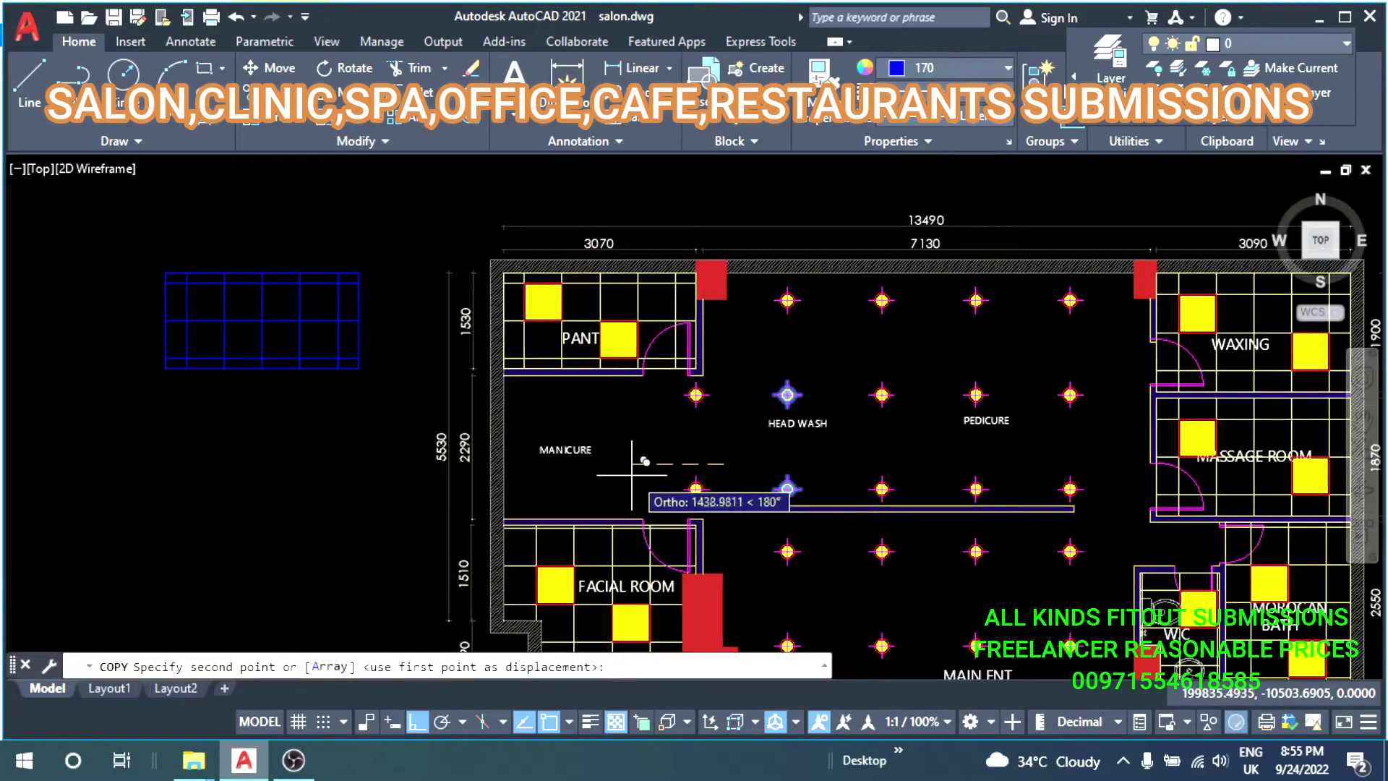
{"action": "left_click", "coordinate": [632, 475]}
Move the two left fixtures into their new position in Manicure.
{"action": "key", "text": "Return"}
{"action": "scroll", "coordinate": [705, 479], "scroll_direction": "up", "scroll_amount": 2}
{"action": "left_click", "coordinate": [691, 344]}
{"action": "left_click", "coordinate": [691, 495]}
{"action": "type", "text": "m"}
{"action": "key", "text": "Return"}
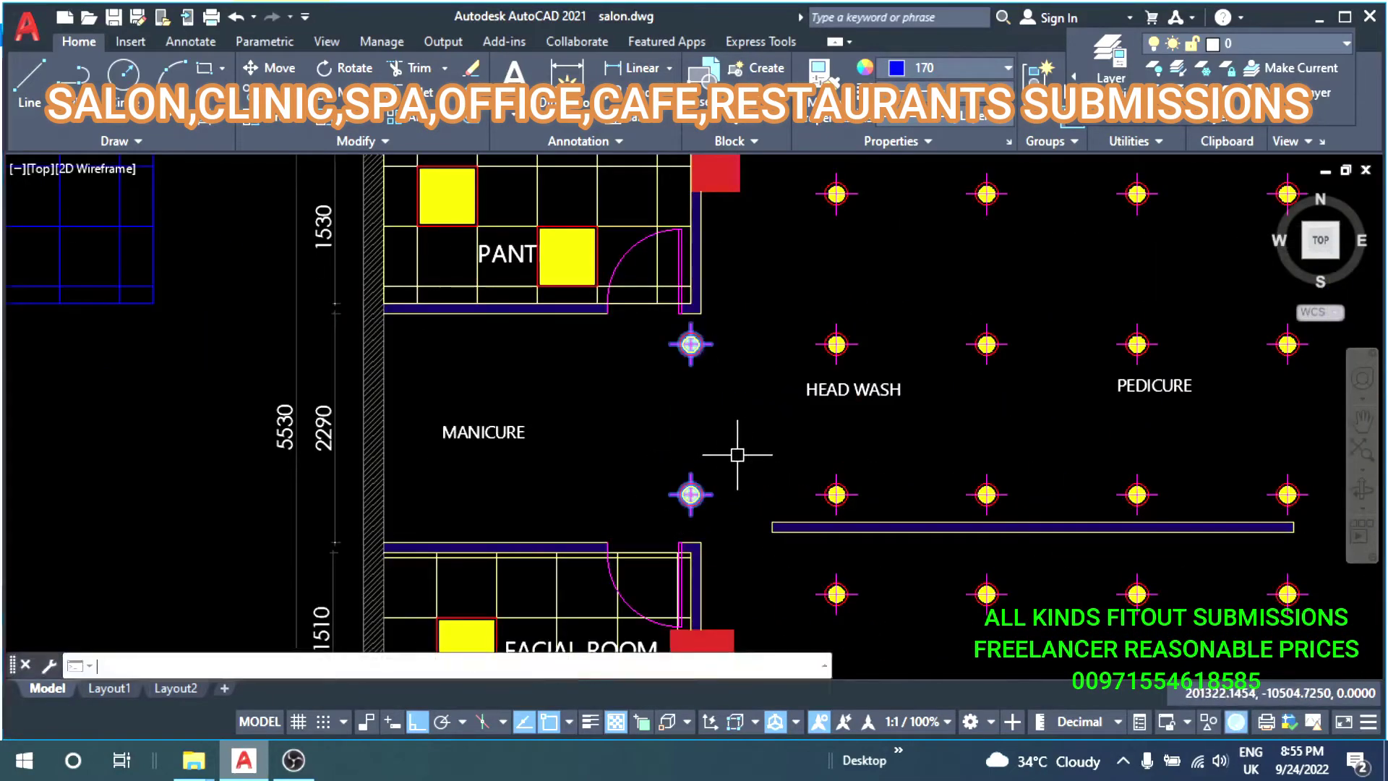
{"action": "left_click", "coordinate": [734, 430]}
{"action": "left_click", "coordinate": [732, 439]}
{"action": "left_click", "coordinate": [720, 342]}
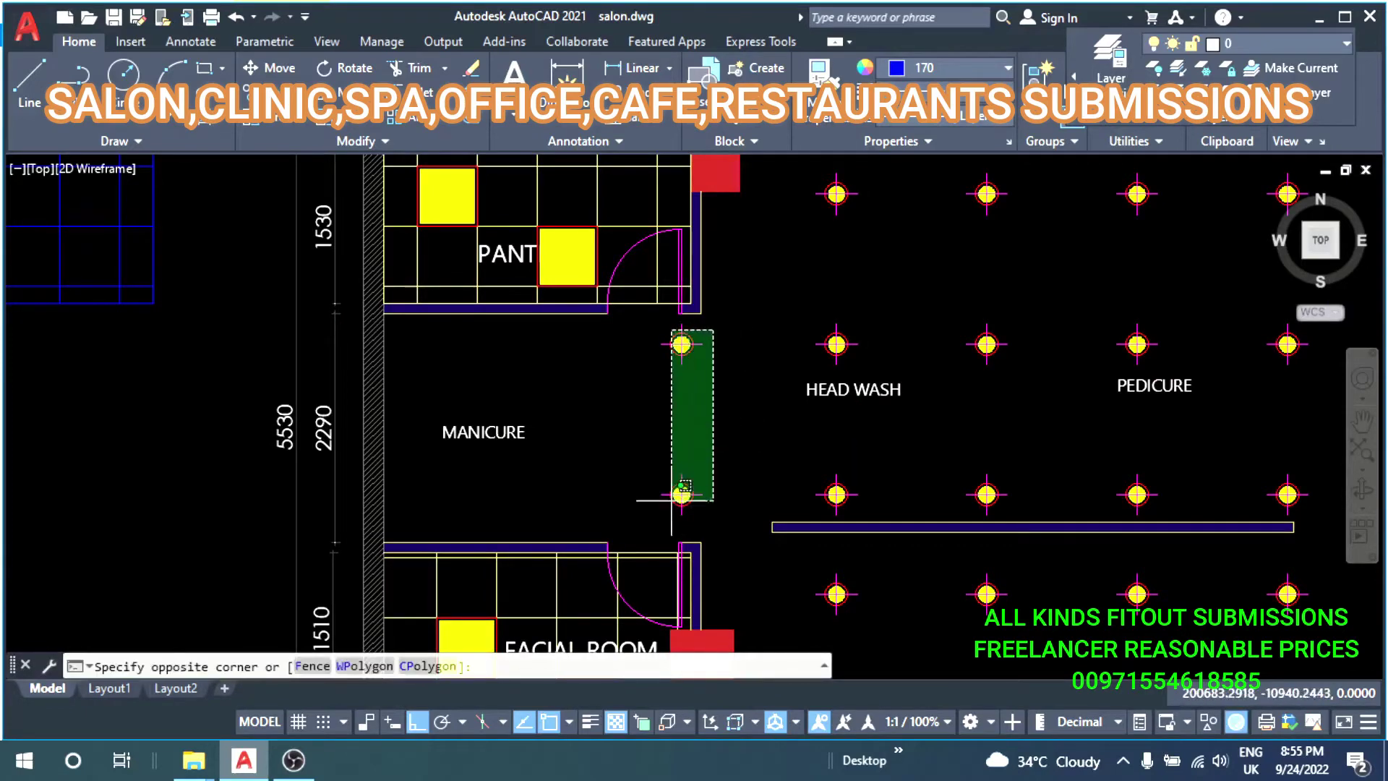
{"action": "left_click", "coordinate": [673, 497]}
{"action": "middle_click_drag", "start_coordinate": [676, 498], "coordinate": [708, 514]}
{"action": "type", "text": "m"}
{"action": "key", "text": "Return"}
{"action": "scroll", "coordinate": [752, 490], "scroll_direction": "up", "scroll_amount": 2}
{"action": "left_click", "coordinate": [749, 430]}
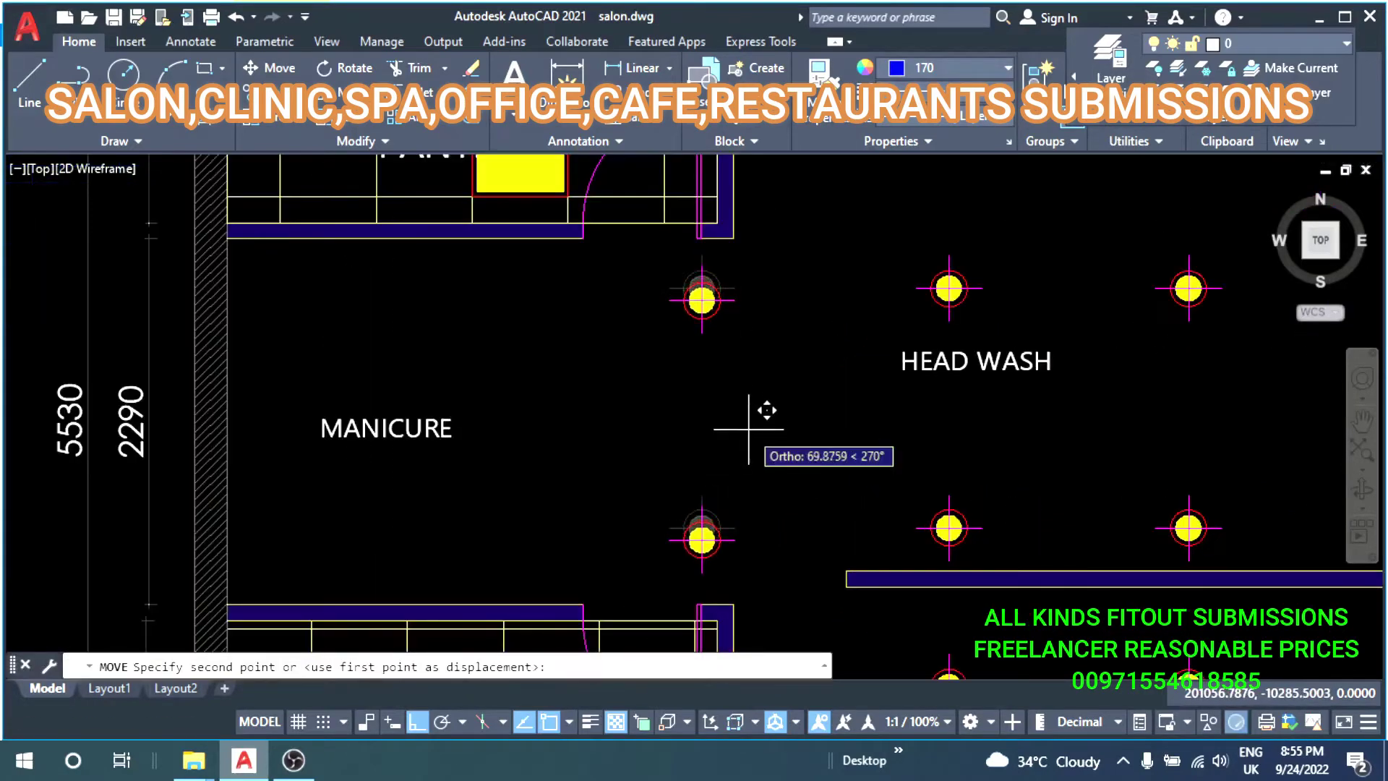
{"action": "left_click", "coordinate": [749, 428]}
Copy both left fixtures 1500 to the left.
{"action": "scroll", "coordinate": [749, 428], "scroll_direction": "down", "scroll_amount": 3}
{"action": "left_click", "coordinate": [753, 346]}
{"action": "left_click", "coordinate": [684, 512]}
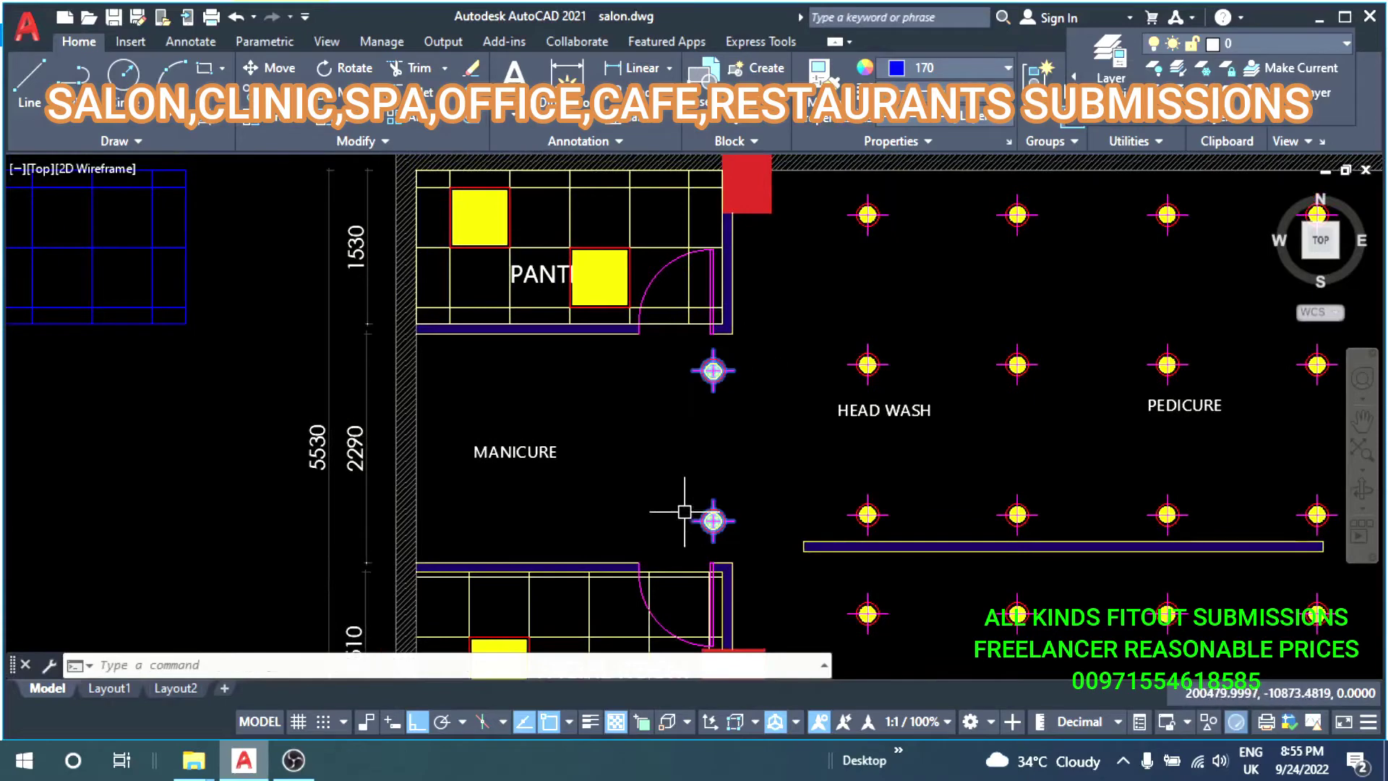
{"action": "left_click", "coordinate": [749, 433]}
{"action": "type", "text": "1500"}
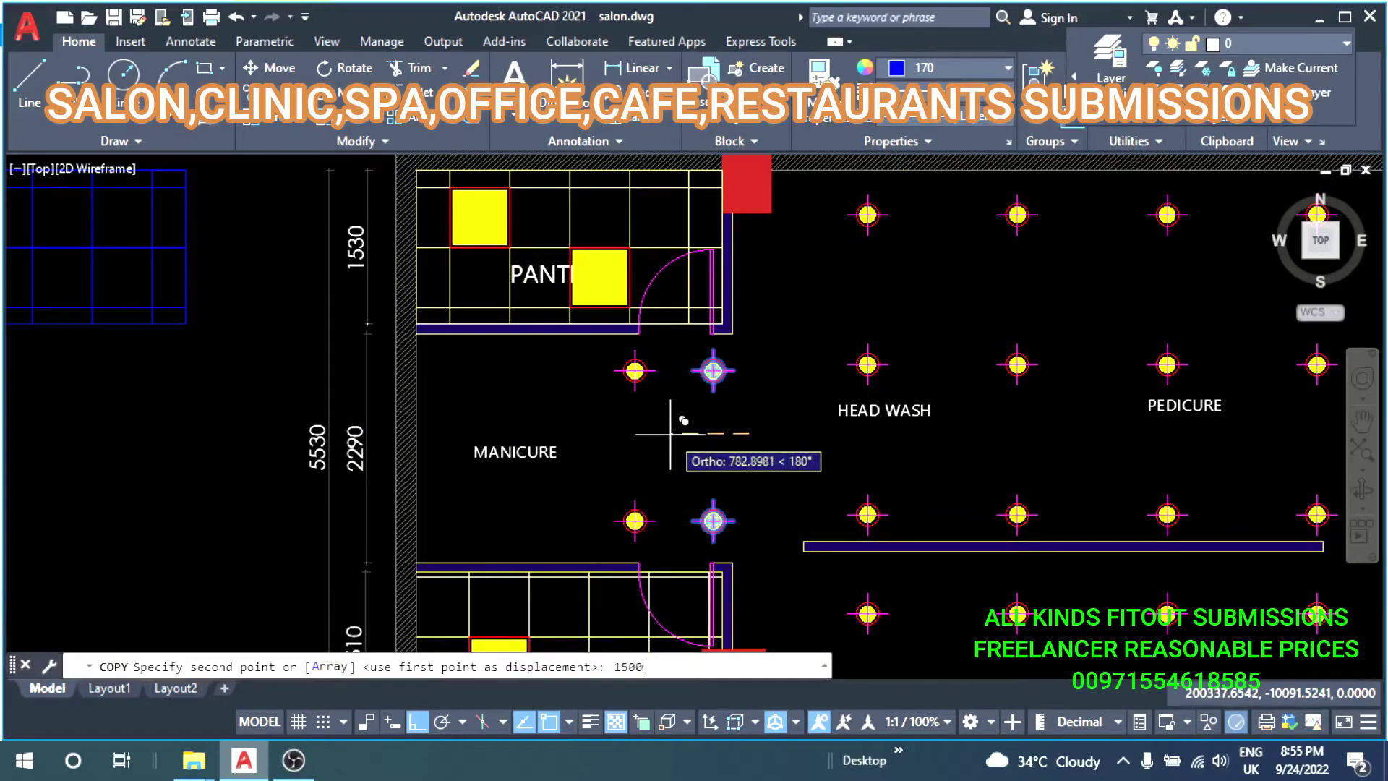
{"action": "key", "text": "Return"}
{"action": "key", "text": "Escape"}
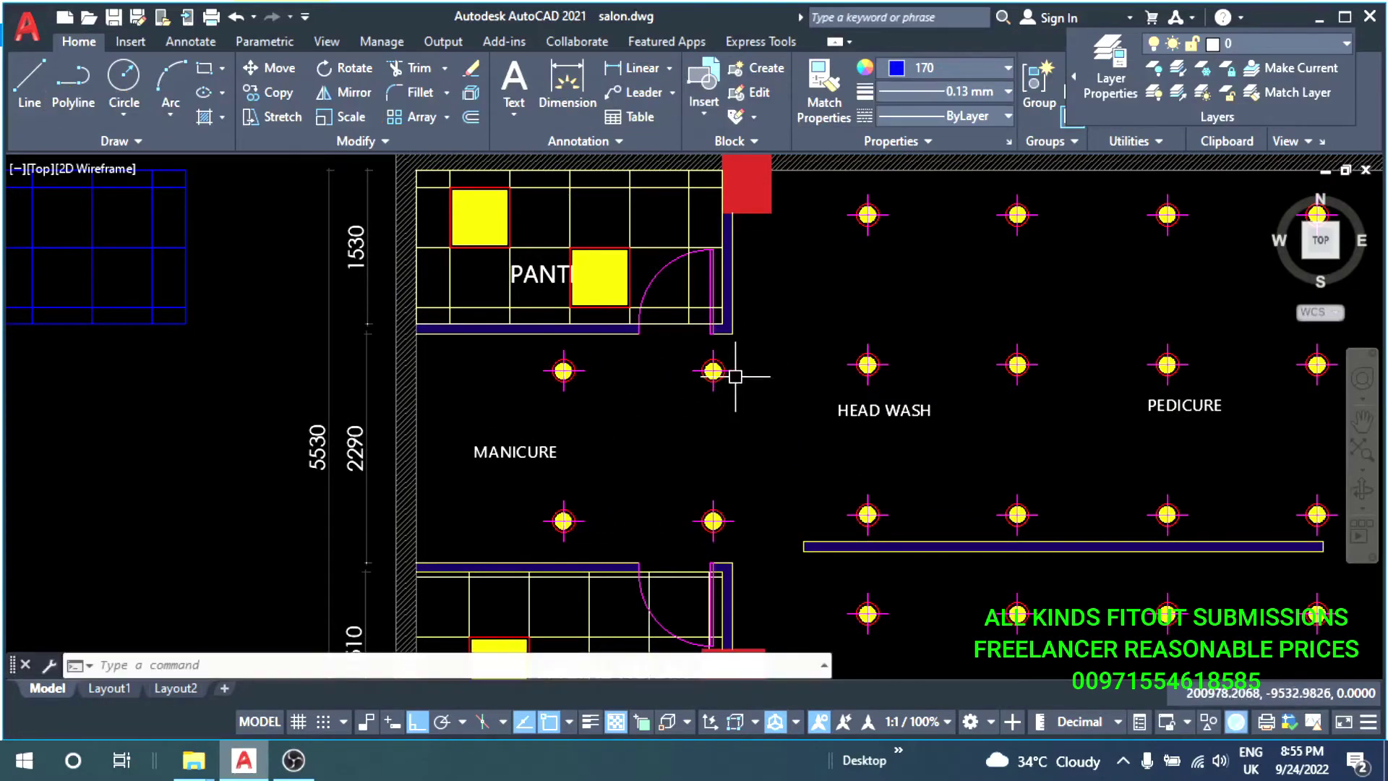
Mirror the selected fixtures across a mirror line in Manicure.
{"action": "left_click", "coordinate": [742, 368]}
{"action": "left_click", "coordinate": [690, 529]}
{"action": "type", "text": "mi"}
{"action": "key", "text": "Return"}
{"action": "scroll", "coordinate": [626, 486], "scroll_direction": "up", "scroll_amount": 3}
{"action": "scroll", "coordinate": [626, 487], "scroll_direction": "up", "scroll_amount": 2}
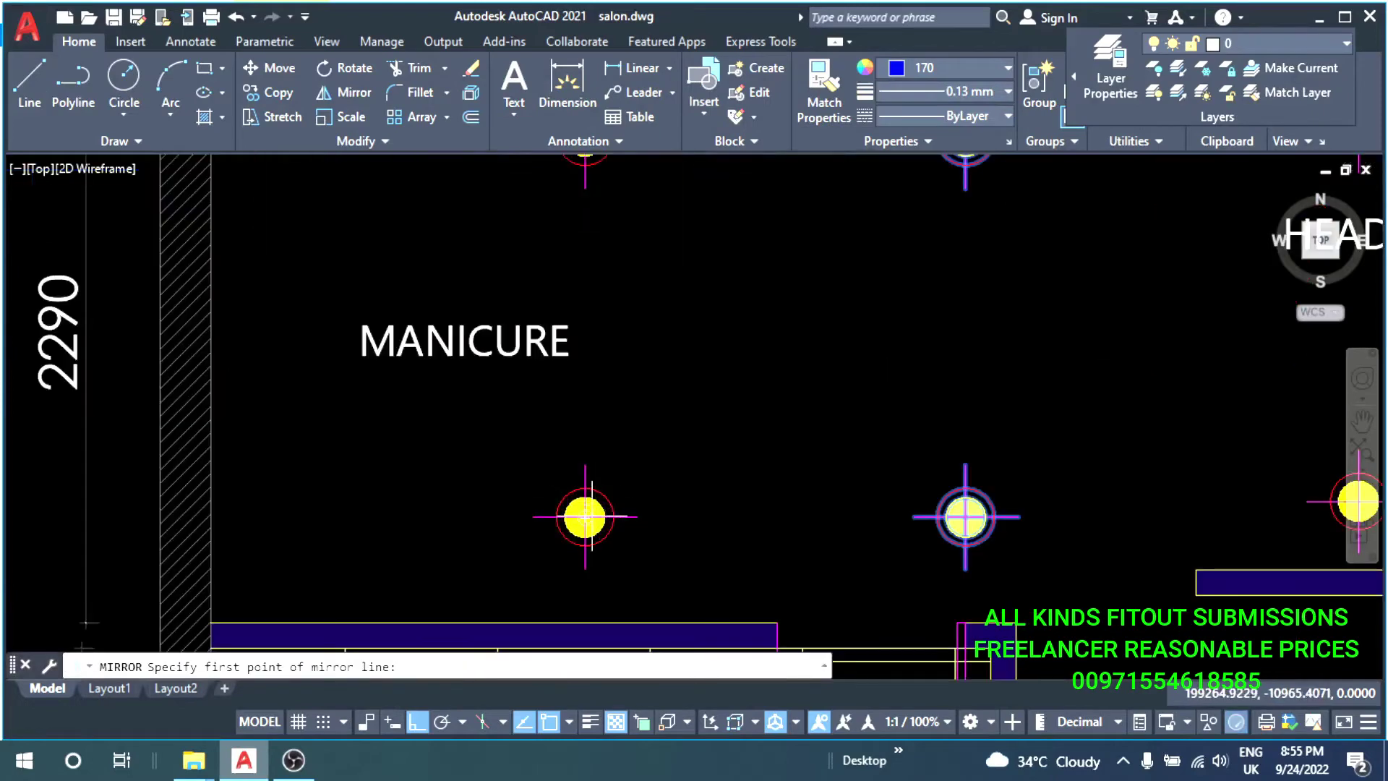
{"action": "left_click", "coordinate": [584, 517]}
{"action": "left_click", "coordinate": [612, 417]}
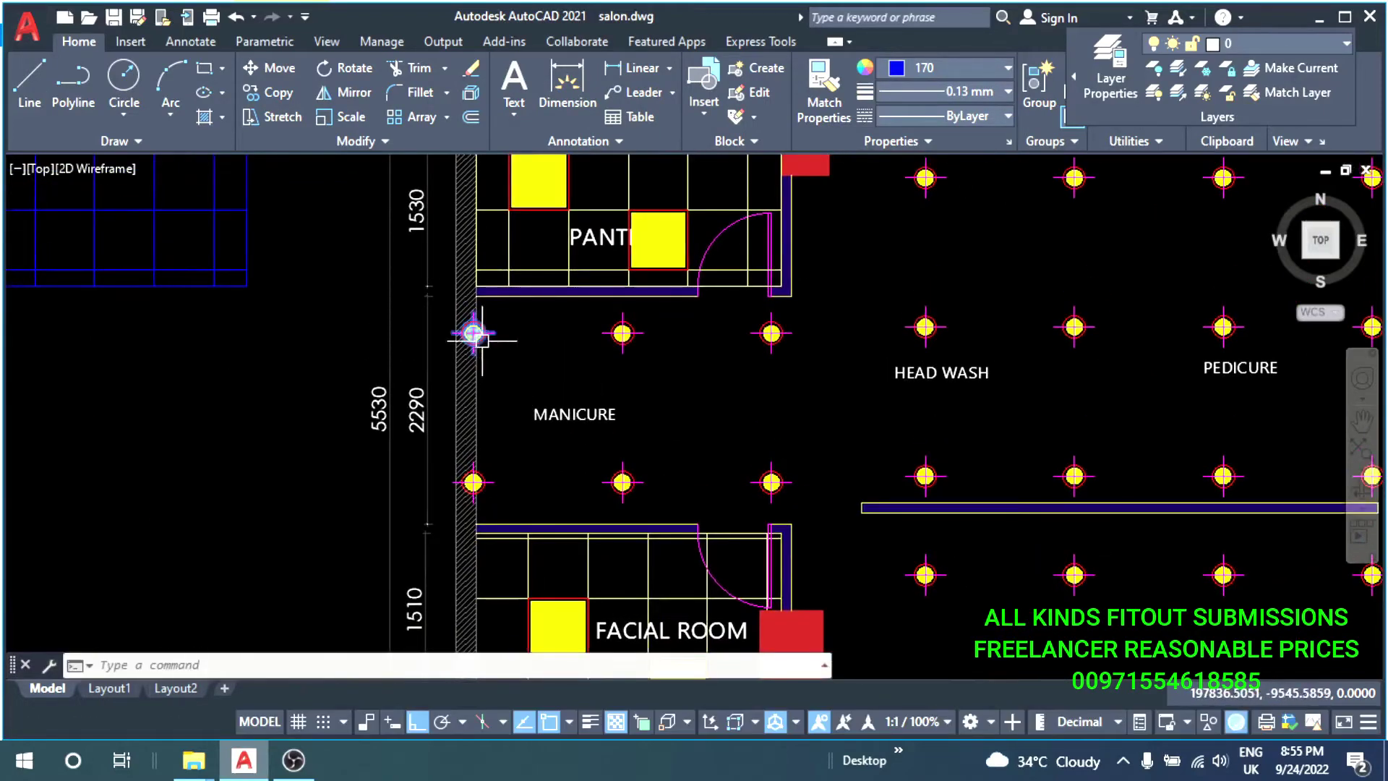
Delete the lights beside the wall and shift the four Manicure lights left.
{"action": "left_click", "coordinate": [495, 479]}
{"action": "key", "text": "Delete"}
{"action": "left_click", "coordinate": [844, 319]}
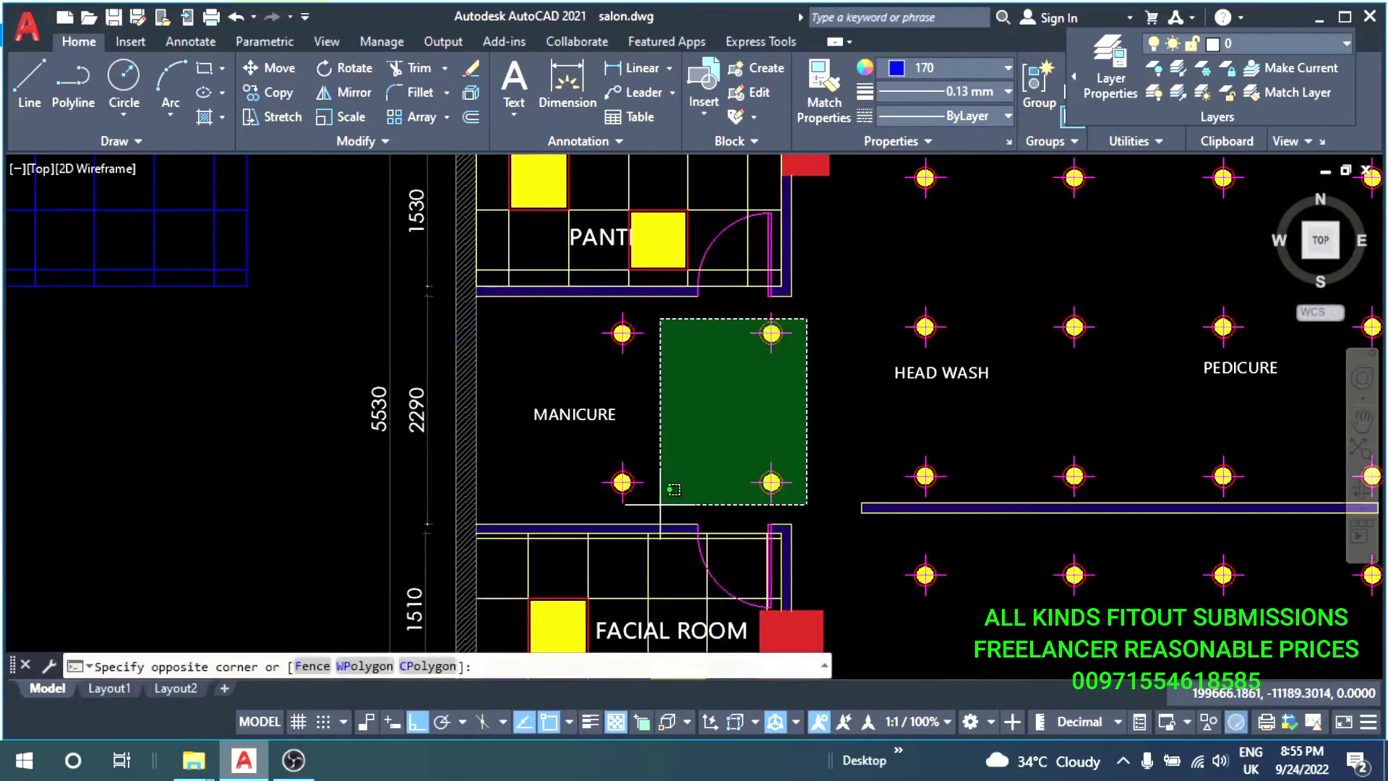
{"action": "left_click", "coordinate": [643, 483]}
{"action": "key", "text": "m"}
{"action": "key", "text": "Return"}
{"action": "left_click", "coordinate": [799, 436]}
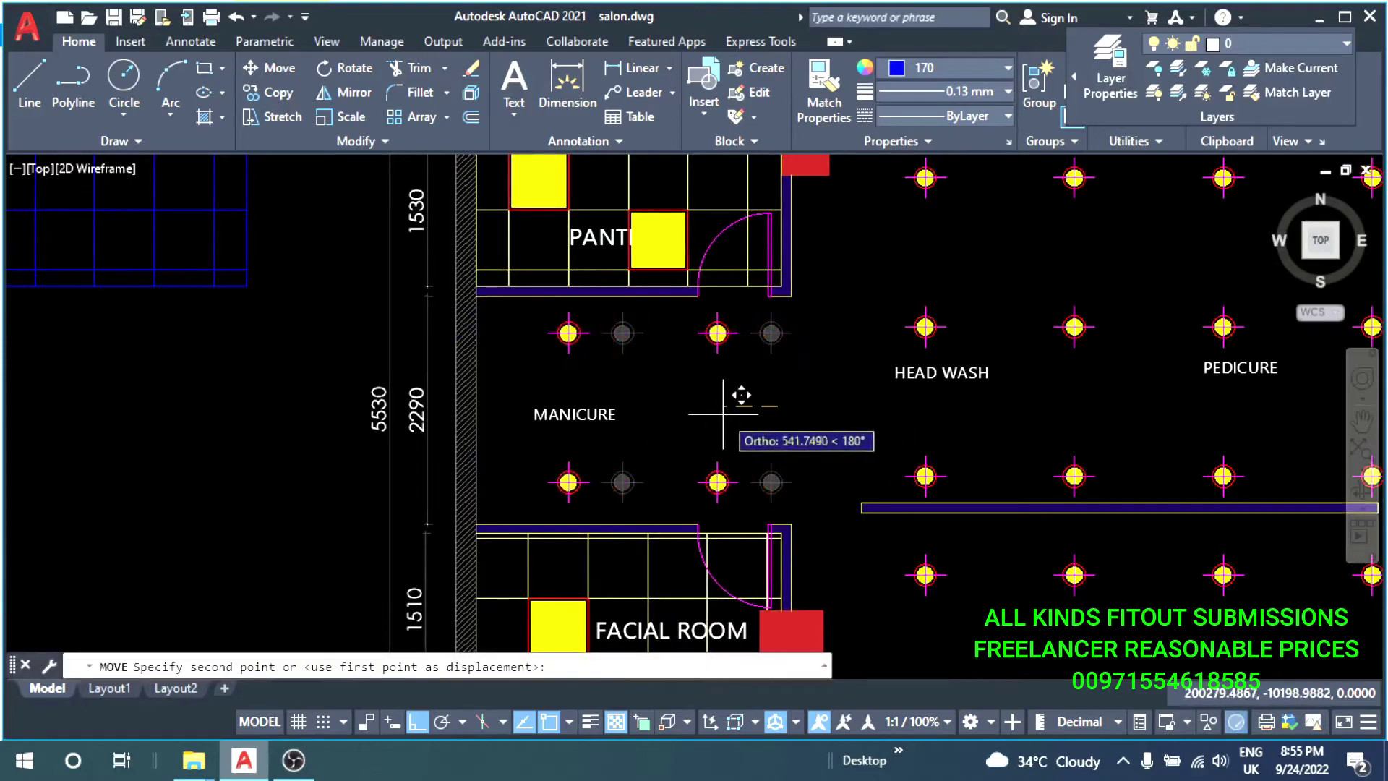
{"action": "left_click", "coordinate": [734, 435]}
Erase the stray light and arrow below the plan.
{"action": "scroll", "coordinate": [734, 436], "scroll_direction": "down", "scroll_amount": 3}
{"action": "scroll", "coordinate": [680, 455], "scroll_direction": "down", "scroll_amount": 1}
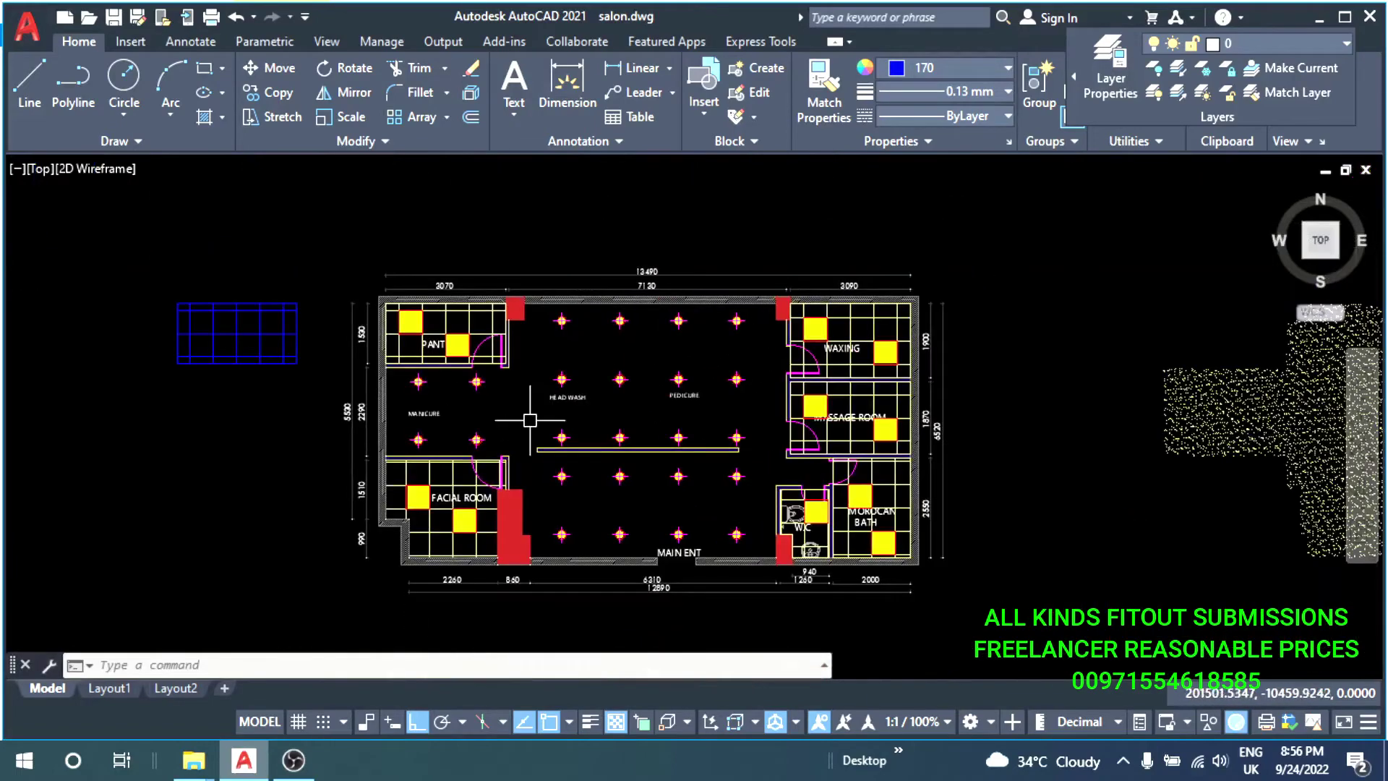
{"action": "middle_click_drag", "start_coordinate": [523, 440], "coordinate": [512, 308]}
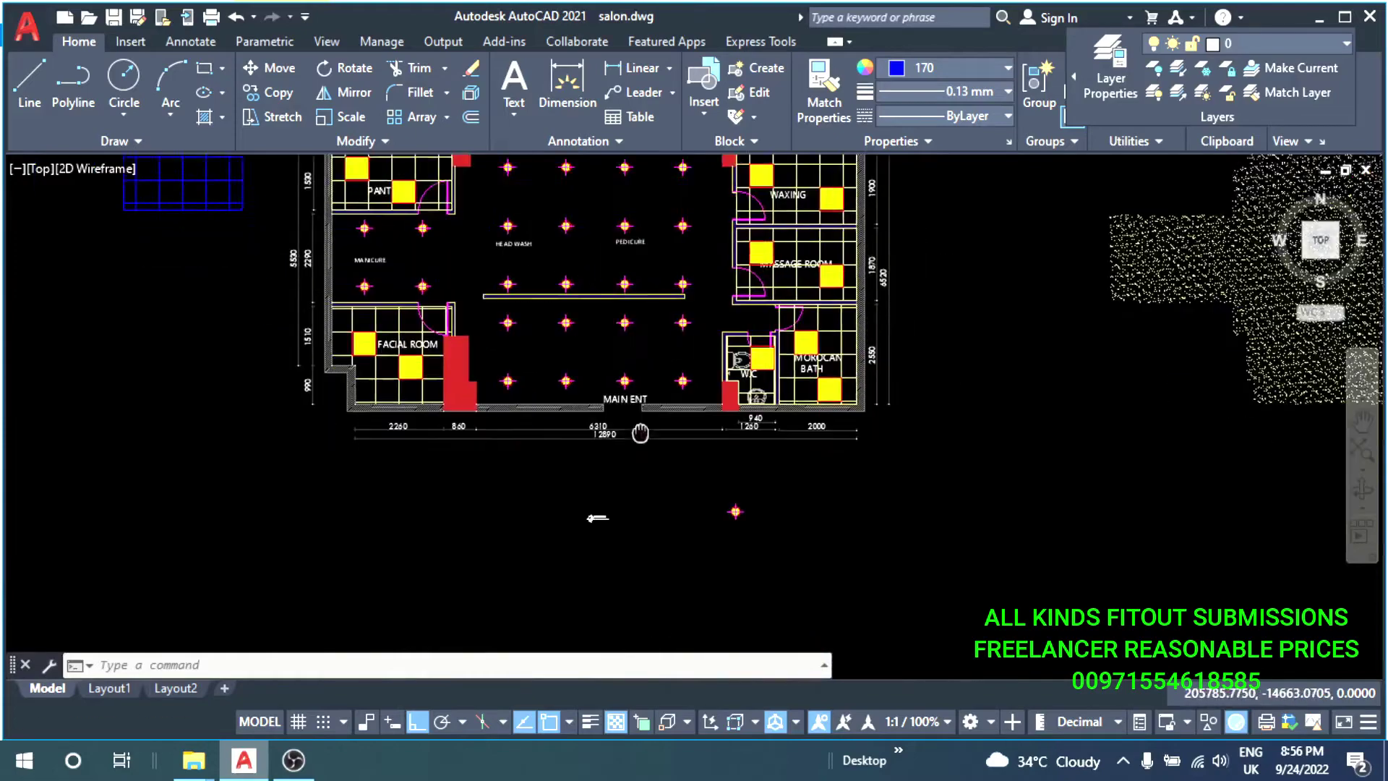
{"action": "left_click", "coordinate": [775, 455]}
{"action": "left_click", "coordinate": [581, 504]}
{"action": "key", "text": "Delete"}
{"action": "type", "text": "e"}
{"action": "key", "text": "BackSpace"}
{"action": "scroll", "coordinate": [527, 506], "scroll_direction": "up", "scroll_amount": 3}
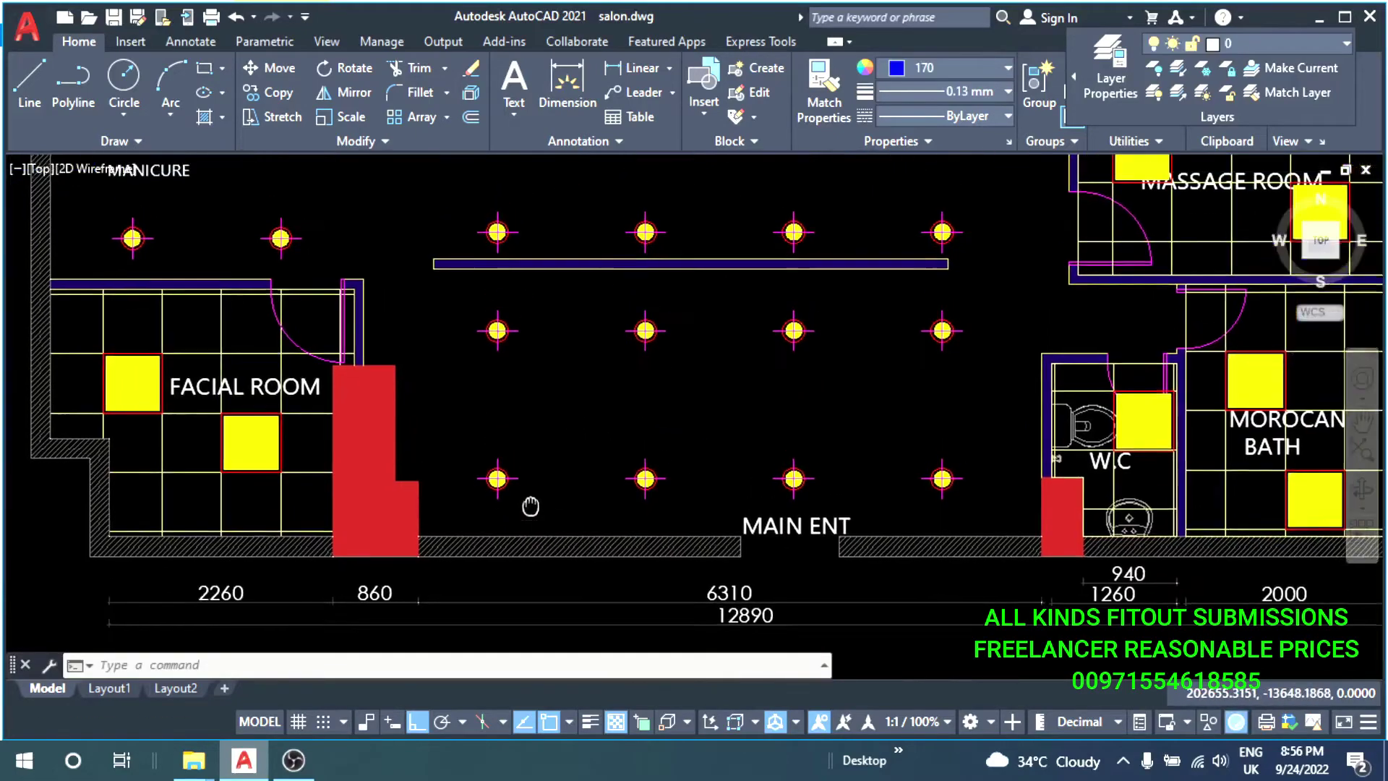
Start the ARC command with A for the circuit wiring.
{"action": "type", "text": "a"}
{"action": "scroll", "coordinate": [538, 496], "scroll_direction": "up", "scroll_amount": 3}
{"action": "key", "text": "Return"}
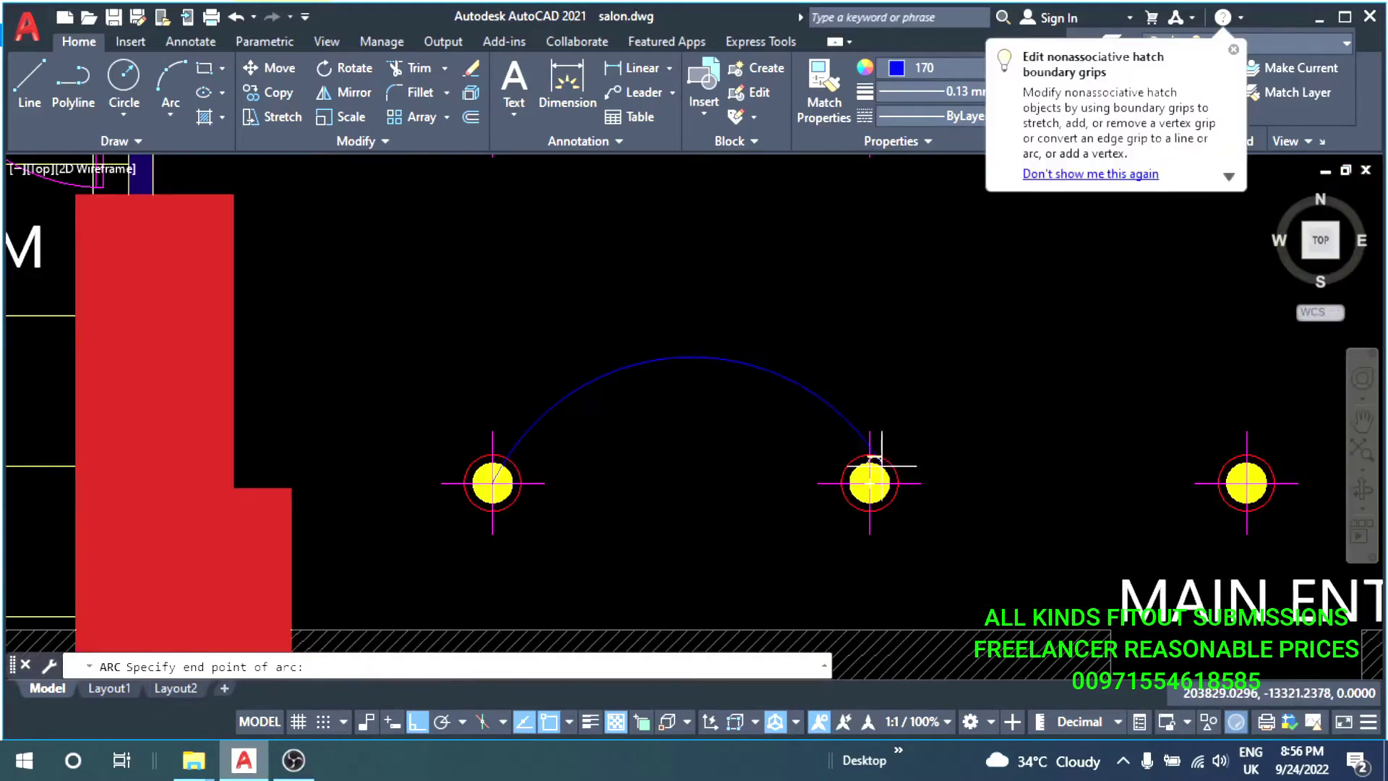
Draw circuit arcs linking the first row of ceiling lights.
{"action": "left_click", "coordinate": [869, 482]}
{"action": "middle_click_drag", "start_coordinate": [873, 488], "coordinate": [669, 485]}
{"action": "type", "text": "a"}
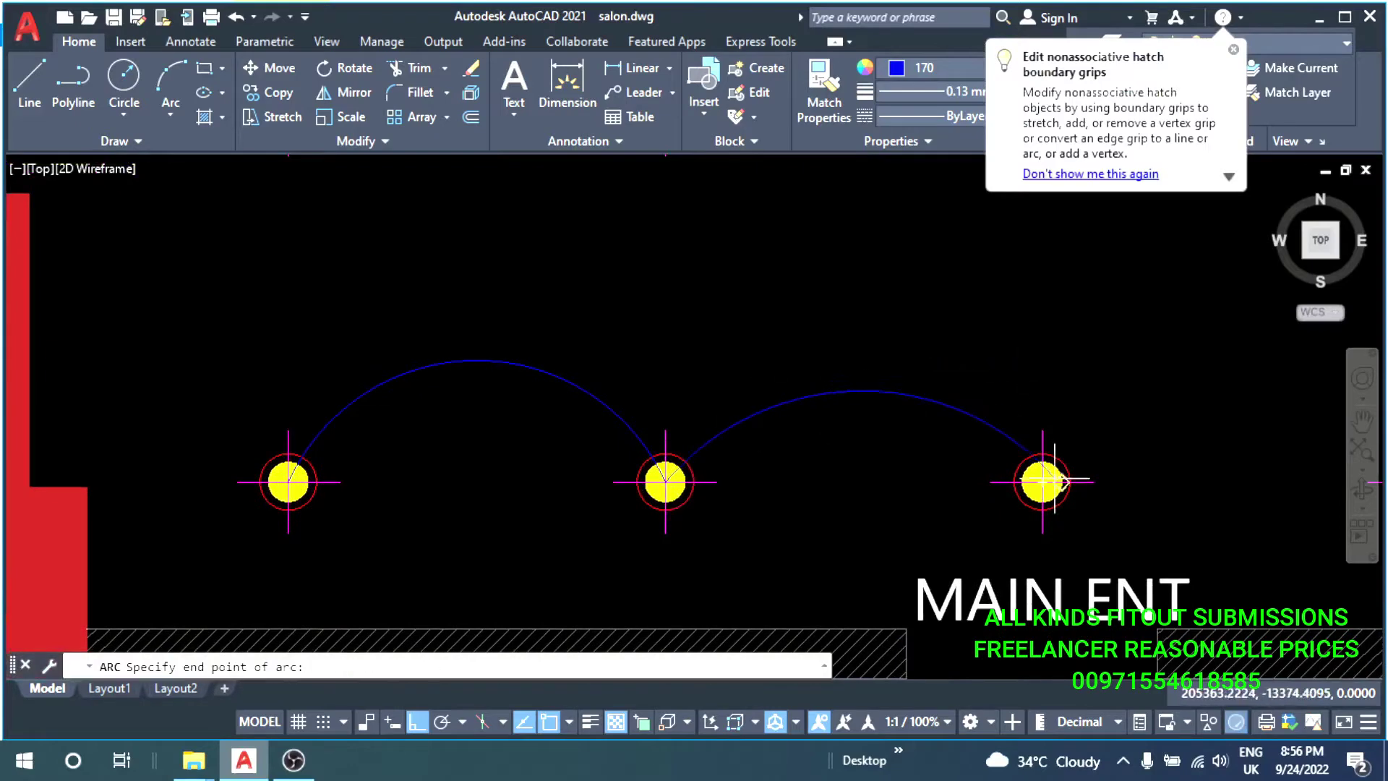
{"action": "left_click", "coordinate": [1042, 482]}
{"action": "middle_click_drag", "start_coordinate": [877, 496], "coordinate": [676, 496]}
{"action": "type", "text": "a"}
{"action": "key", "text": "Return"}
{"action": "left_click", "coordinate": [502, 482]}
{"action": "left_click", "coordinate": [694, 370]}
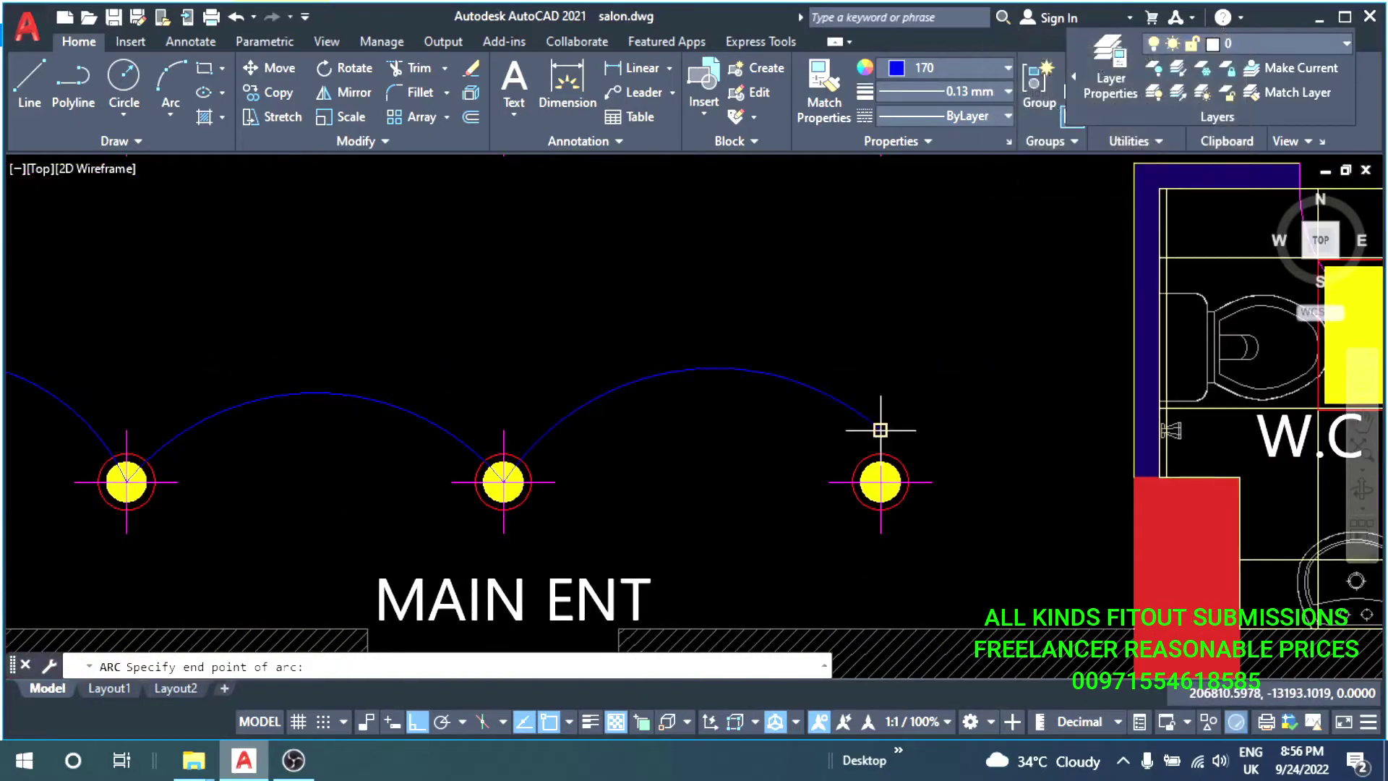
{"action": "left_click", "coordinate": [881, 479]}
Continue arcs down to the bottom-right light and the next group.
{"action": "type", "text": "a"}
{"action": "key", "text": "Return"}
{"action": "scroll", "coordinate": [874, 492], "scroll_direction": "down", "scroll_amount": 3}
{"action": "scroll", "coordinate": [871, 509], "scroll_direction": "up", "scroll_amount": 3}
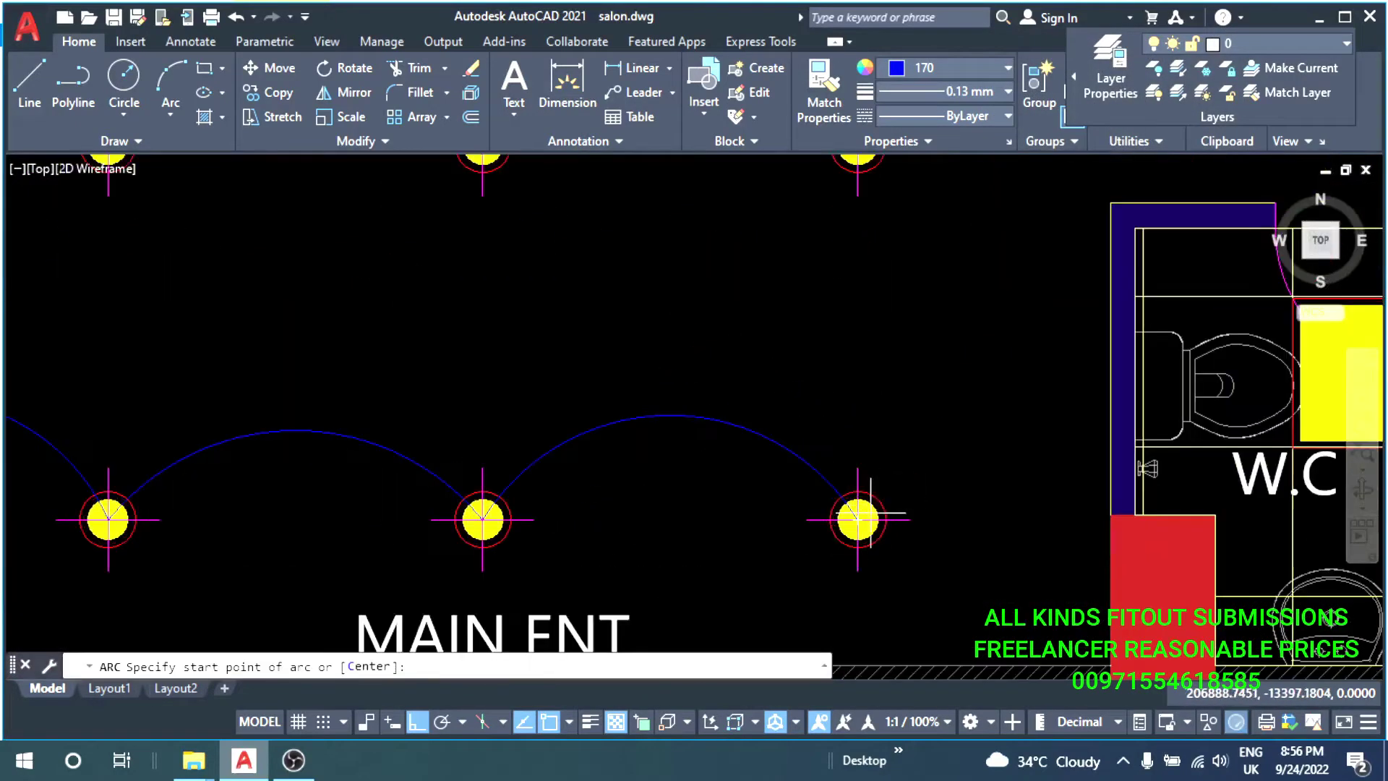
{"action": "left_click", "coordinate": [817, 395]}
{"action": "middle_click_drag", "start_coordinate": [798, 217], "coordinate": [811, 328]}
{"action": "left_click", "coordinate": [869, 626]}
{"action": "middle_click_drag", "start_coordinate": [869, 626], "coordinate": [897, 727]}
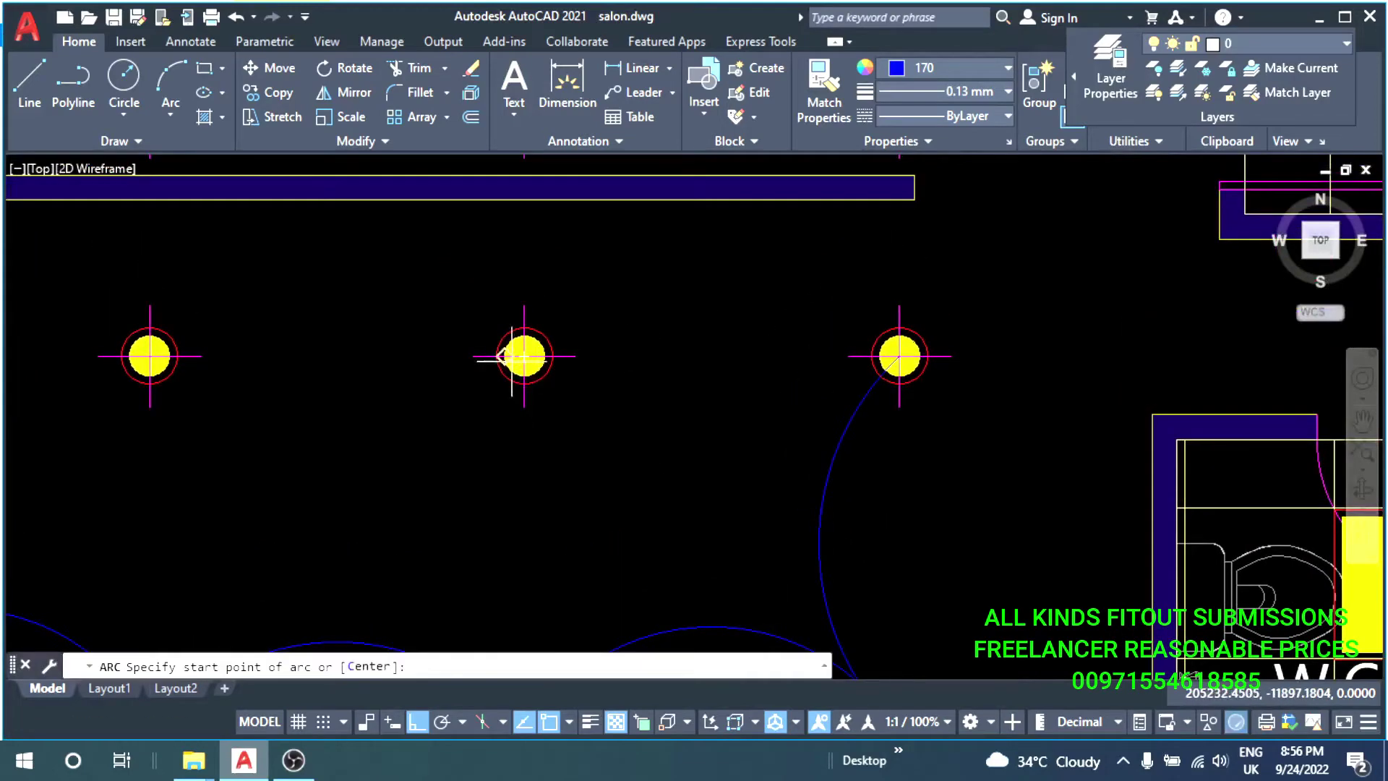
{"action": "left_click", "coordinate": [898, 357]}
{"action": "scroll", "coordinate": [897, 358], "scroll_direction": "down", "scroll_amount": 3}
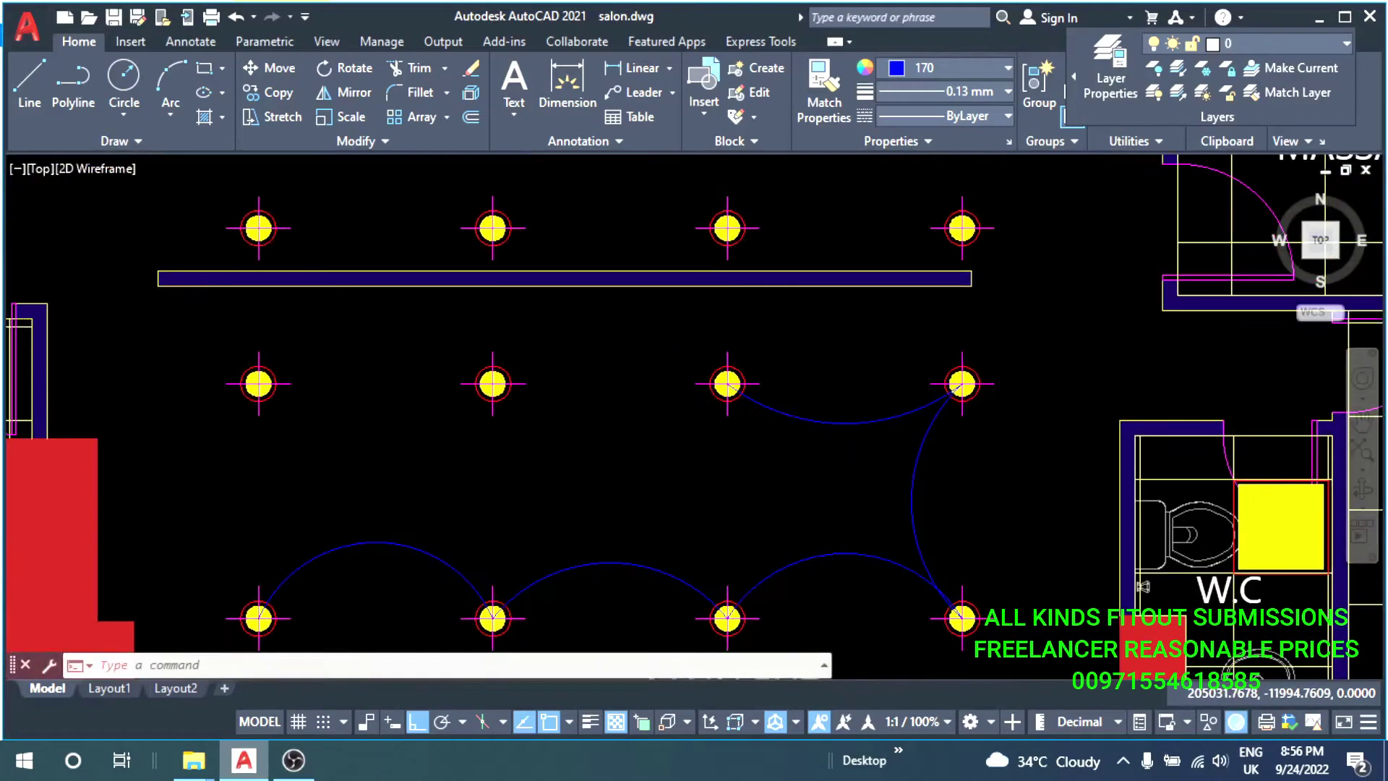
{"action": "scroll", "coordinate": [497, 376], "scroll_direction": "up", "scroll_amount": 4}
Add arcs connecting the right and middle lights.
{"action": "key", "text": "Return"}
{"action": "left_click", "coordinate": [1107, 352]}
{"action": "scroll", "coordinate": [642, 437], "scroll_direction": "down", "scroll_amount": 3}
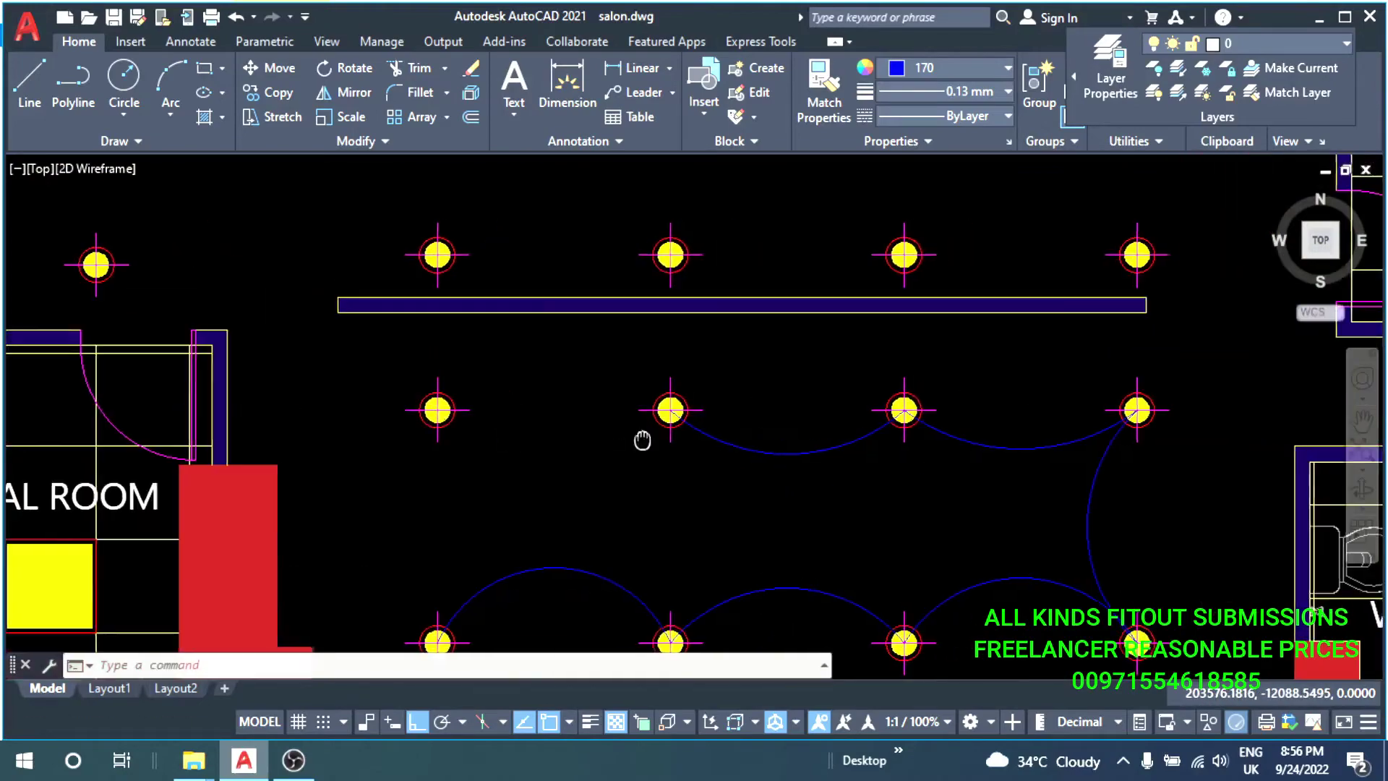
{"action": "key", "text": "Return"}
{"action": "scroll", "coordinate": [437, 438], "scroll_direction": "up", "scroll_amount": 2}
{"action": "left_click", "coordinate": [787, 427]}
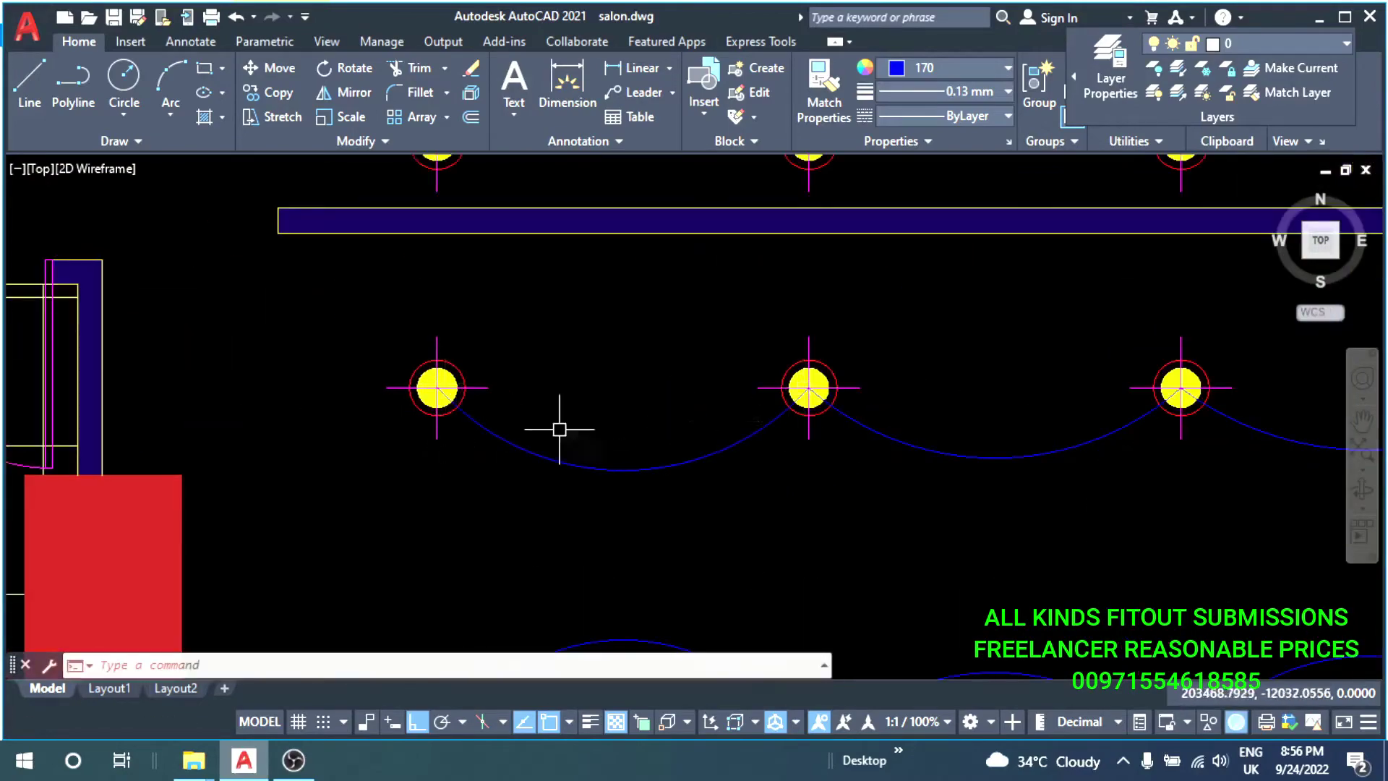
{"action": "scroll", "coordinate": [561, 448], "scroll_direction": "down", "scroll_amount": 3}
{"action": "scroll", "coordinate": [558, 472], "scroll_direction": "up", "scroll_amount": 1}
Draw arcs from the left lights to the upper-left and right lights.
{"action": "type", "text": "a"}
{"action": "scroll", "coordinate": [514, 434], "scroll_direction": "up", "scroll_amount": 3}
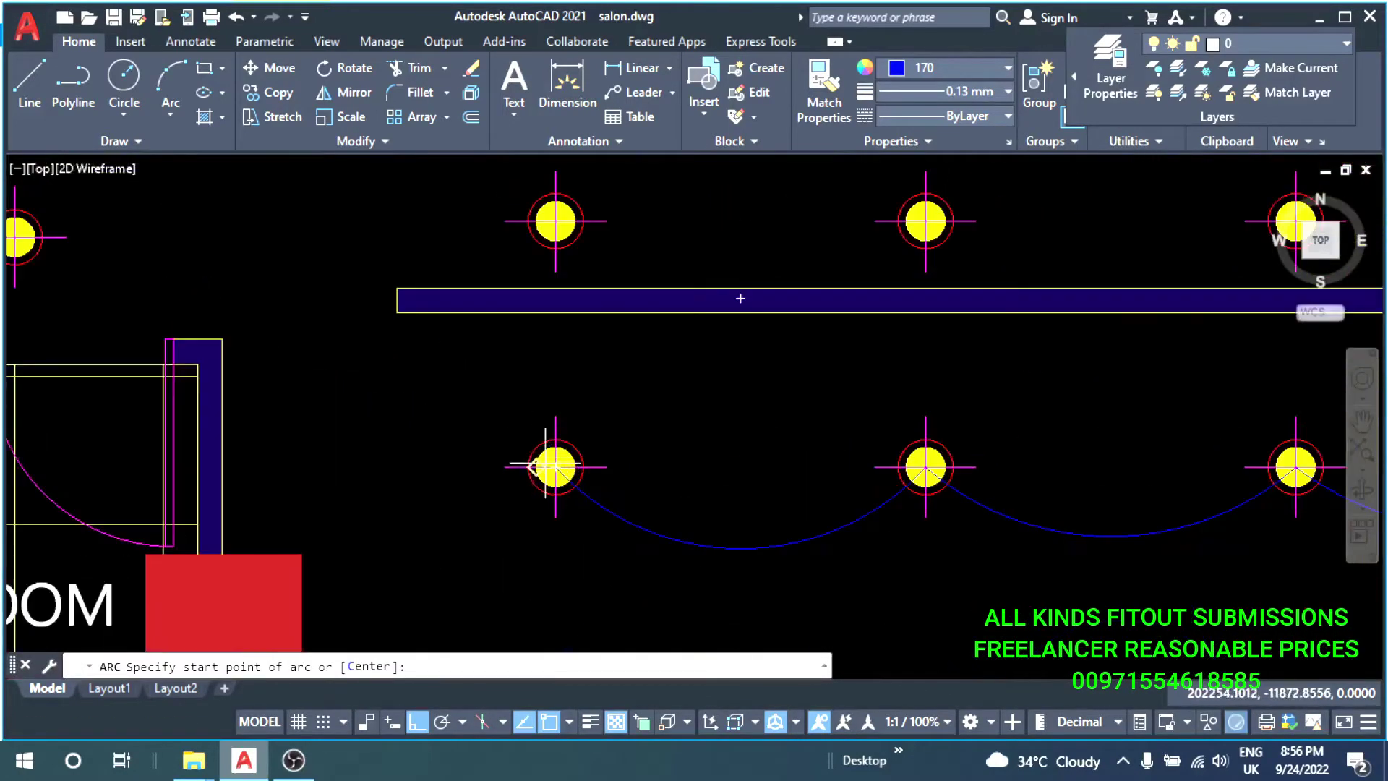
{"action": "left_click", "coordinate": [557, 471]}
{"action": "left_click", "coordinate": [465, 463]}
{"action": "left_click", "coordinate": [551, 362]}
{"action": "middle_click_drag", "start_coordinate": [527, 437], "coordinate": [459, 458]}
{"action": "key", "text": "Return"}
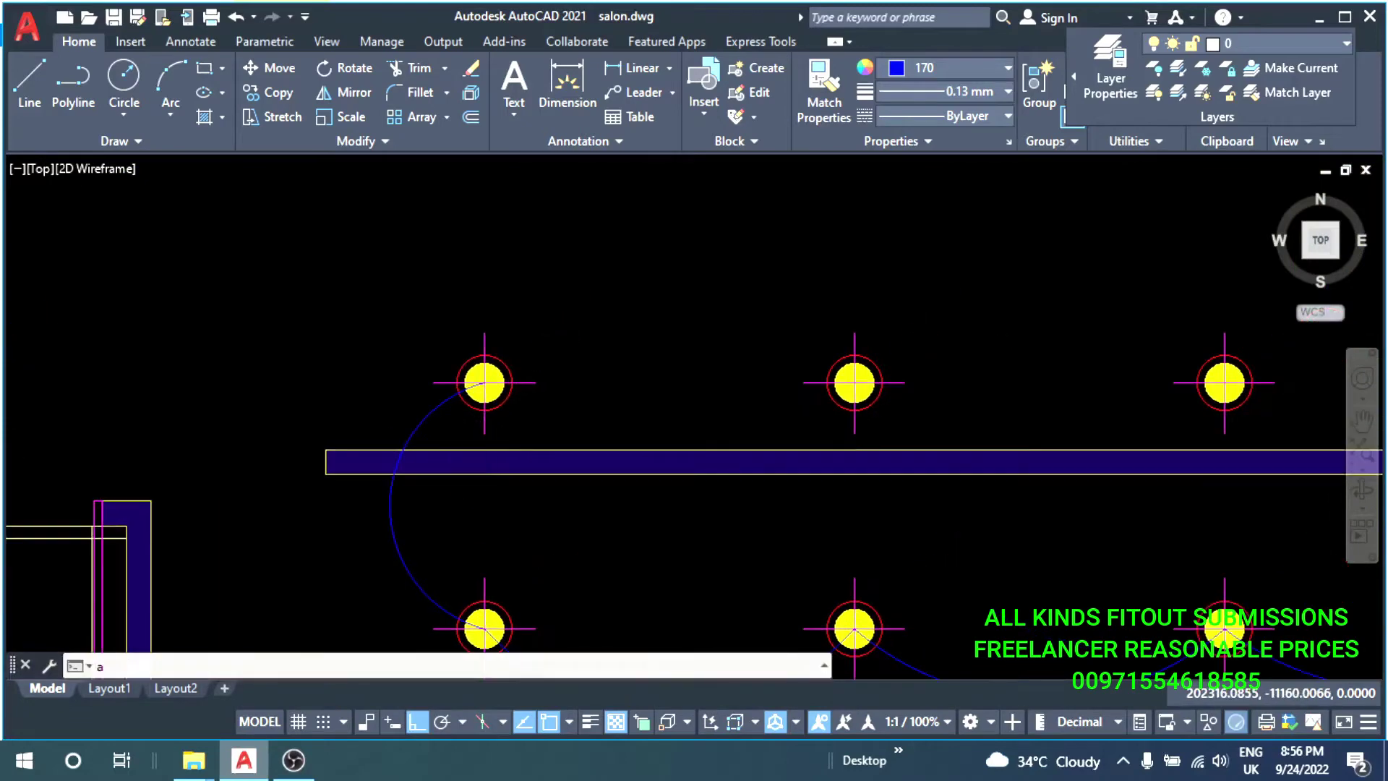
{"action": "left_click", "coordinate": [485, 382]}
{"action": "left_click", "coordinate": [832, 398]}
Complete the last arcs of the circuit loop along the row.
{"action": "middle_click_drag", "start_coordinate": [672, 427], "coordinate": [574, 408]}
{"action": "key", "text": "Return"}
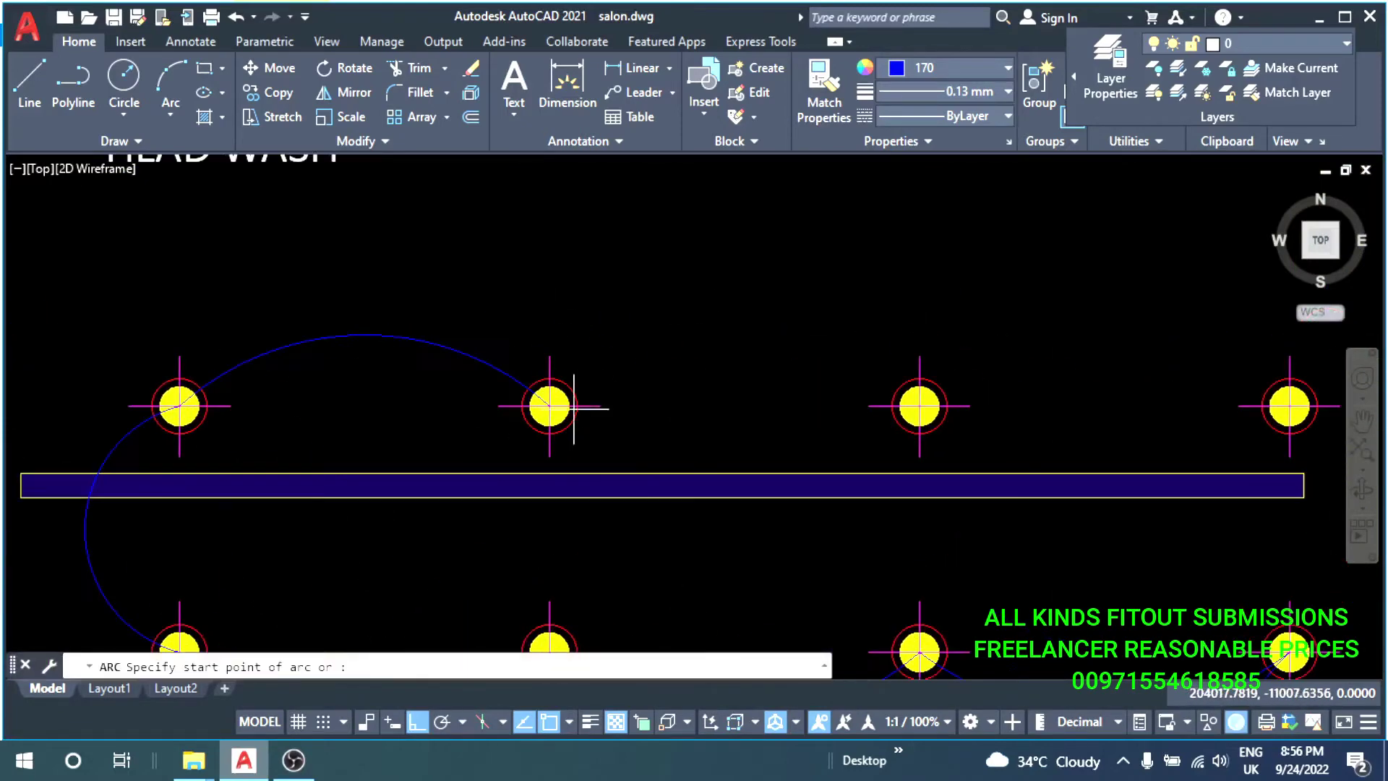
{"action": "left_click", "coordinate": [928, 412]}
{"action": "middle_click_drag", "start_coordinate": [906, 406], "coordinate": [596, 447]}
{"action": "key", "text": "Return"}
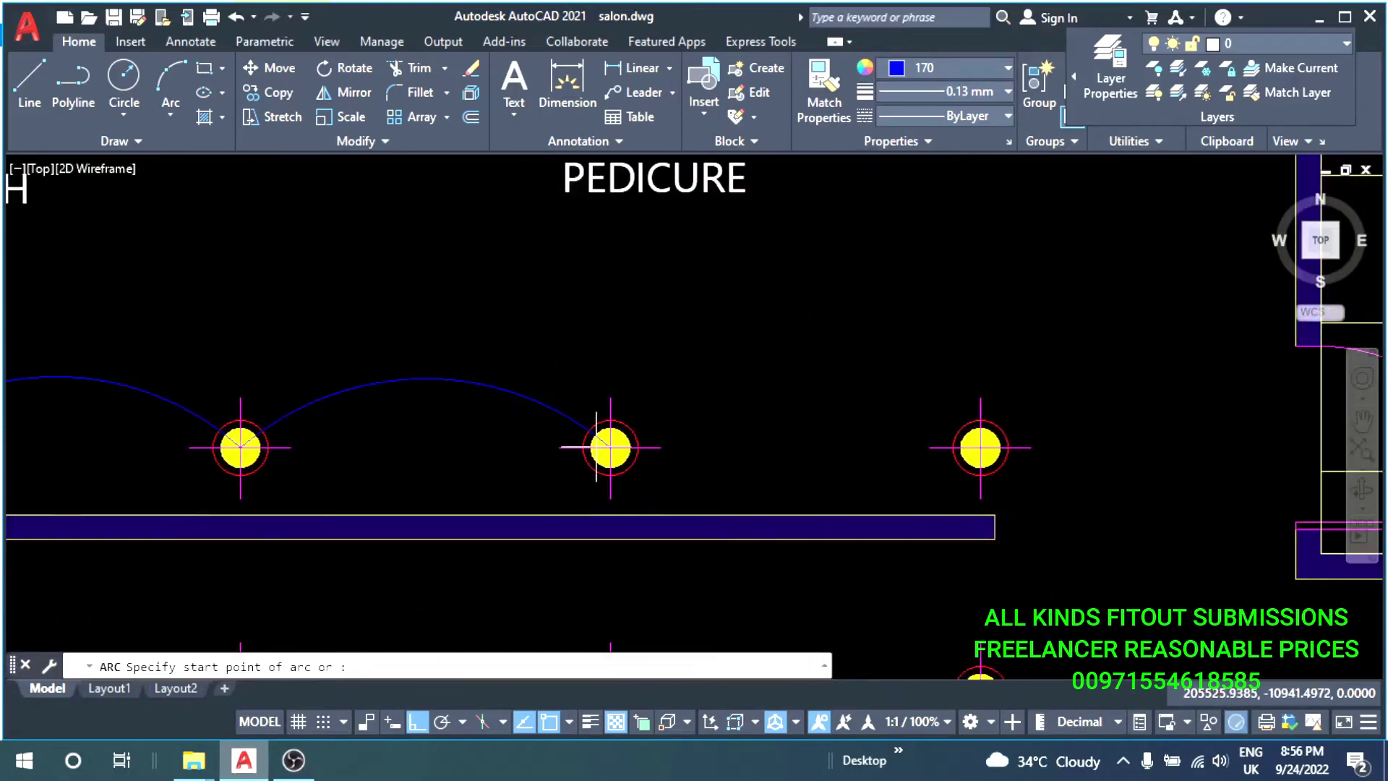
{"action": "left_click", "coordinate": [1009, 406]}
{"action": "scroll", "coordinate": [788, 430], "scroll_direction": "down", "scroll_amount": 8}
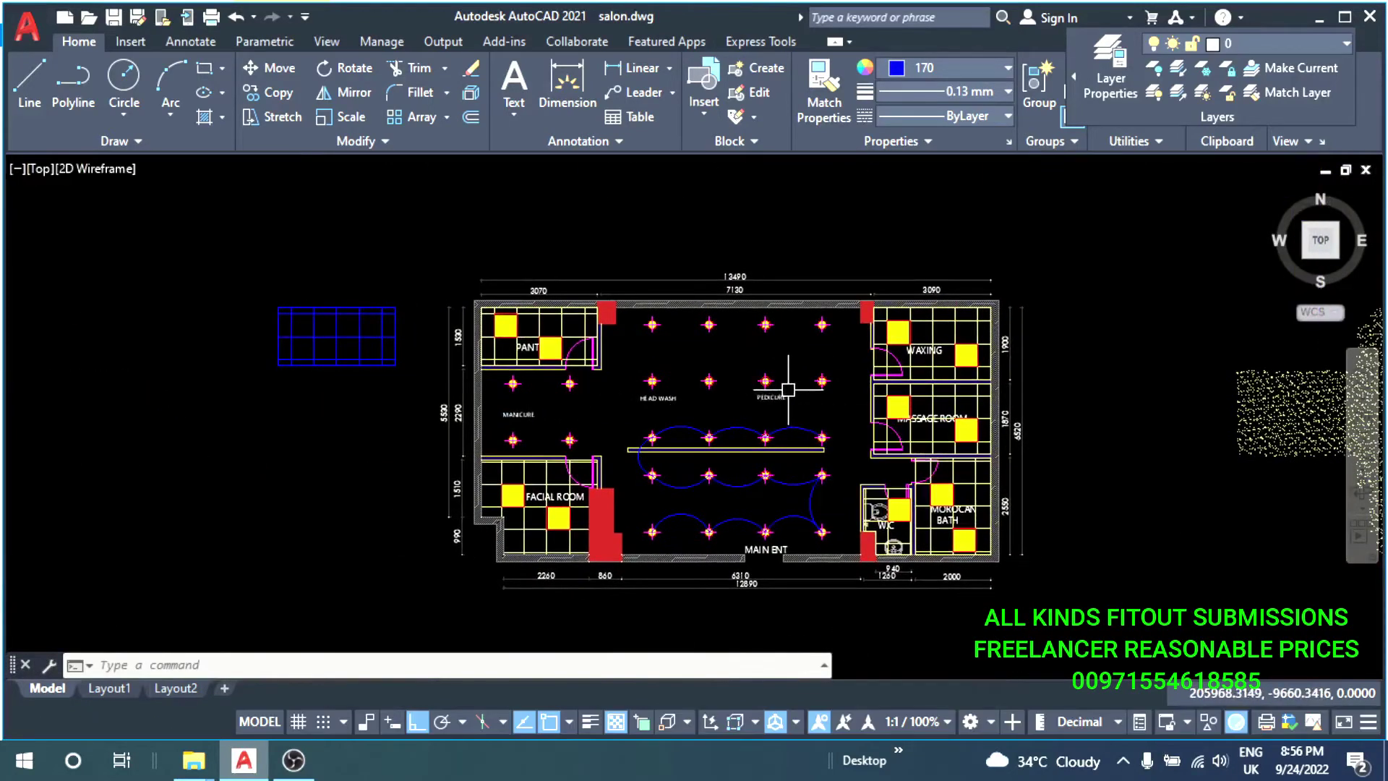
Draw arcs joining the lower and lower-right lights around HEAD WASH.
{"action": "key", "text": "Escape"}
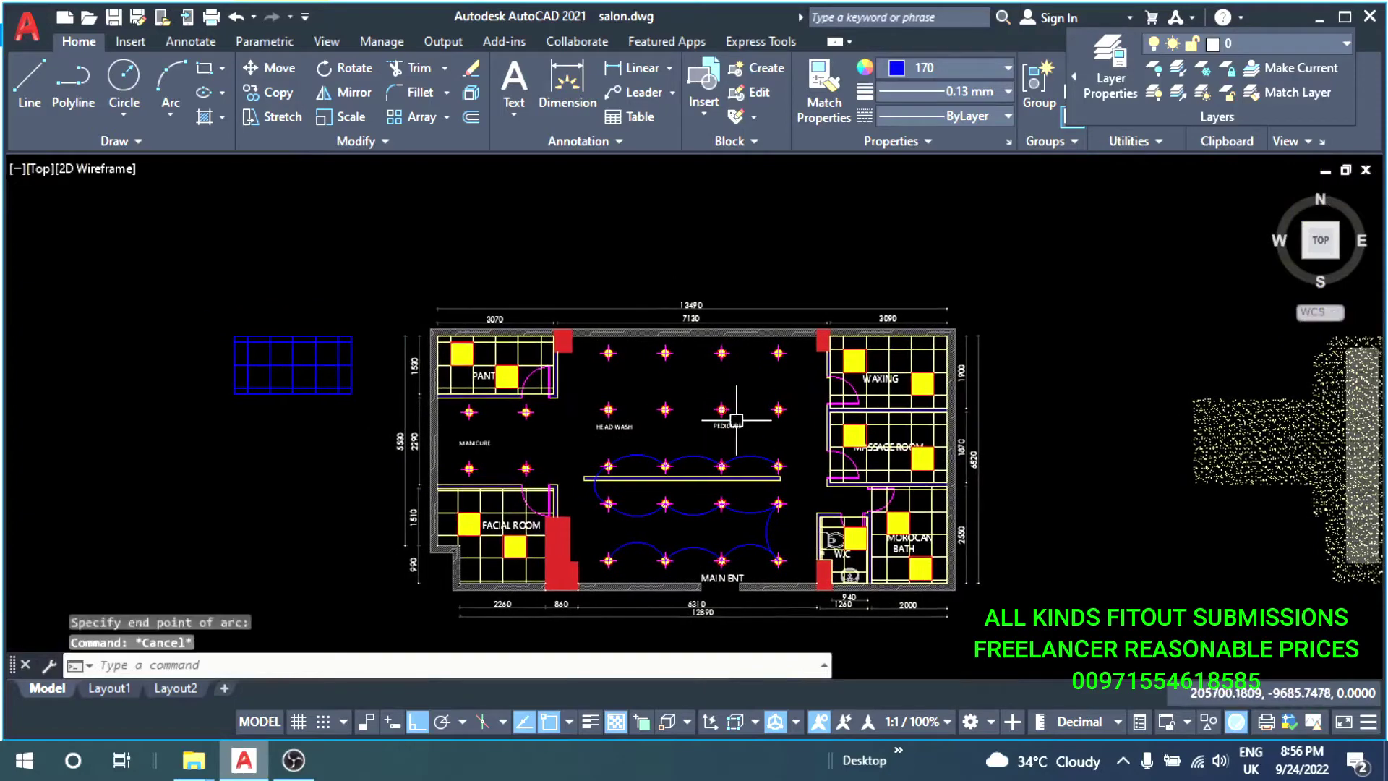
{"action": "type", "text": "a"}
{"action": "key", "text": "Return"}
{"action": "scroll", "coordinate": [791, 342], "scroll_direction": "up", "scroll_amount": 5}
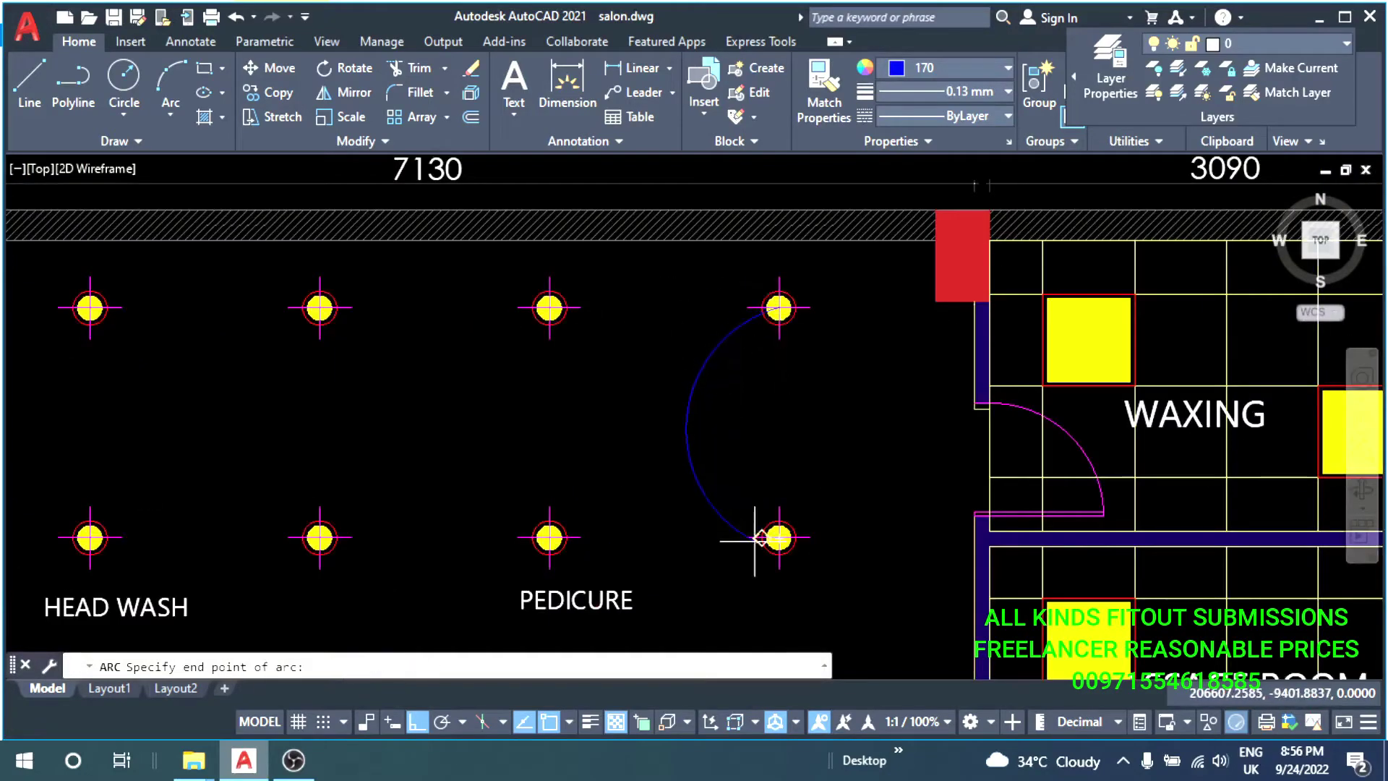
{"action": "left_click", "coordinate": [768, 537]}
{"action": "middle_click_drag", "start_coordinate": [551, 537], "coordinate": [580, 476]}
{"action": "key", "text": "Return"}
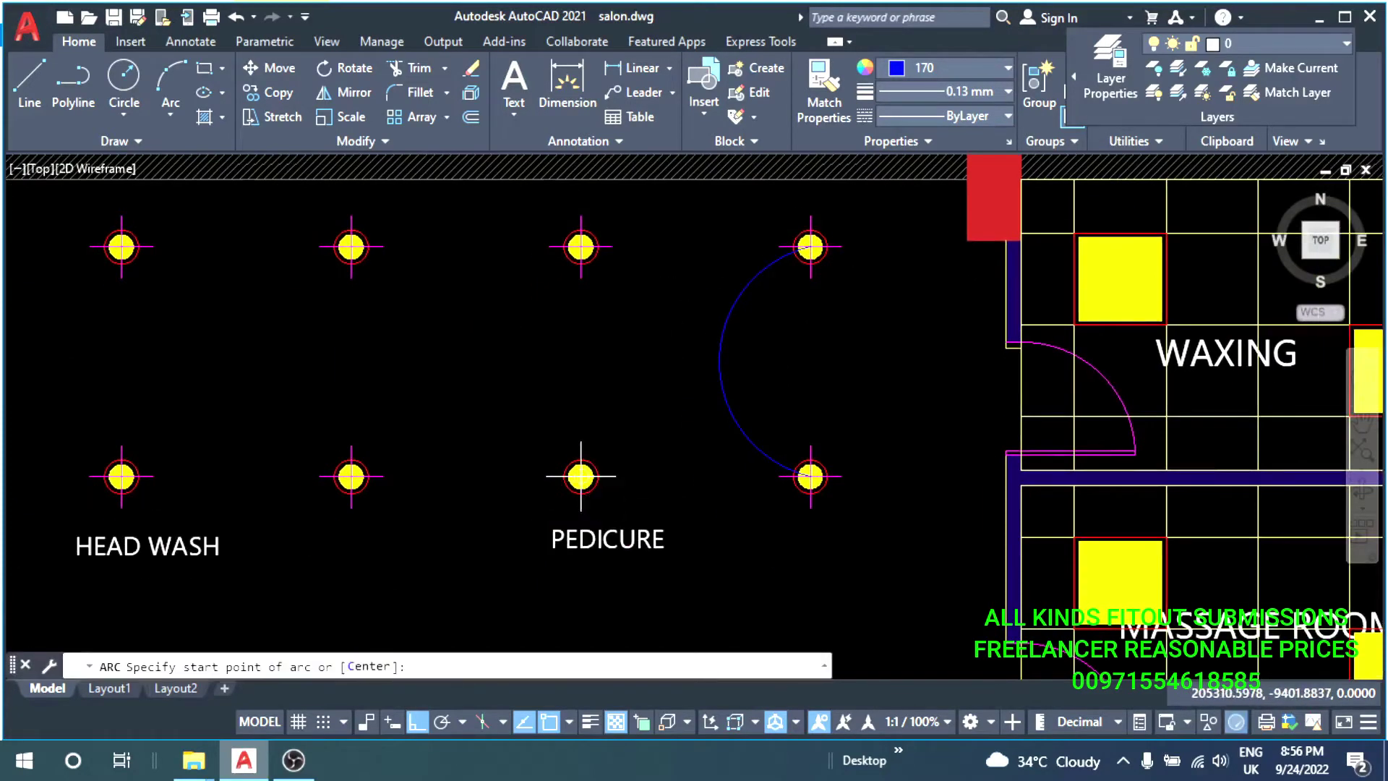
{"action": "left_click", "coordinate": [789, 494]}
{"action": "scroll", "coordinate": [790, 494], "scroll_direction": "up", "scroll_amount": 2}
{"action": "scroll", "coordinate": [870, 547], "scroll_direction": "down", "scroll_amount": 2}
Continue the arcs to the top-left Pedicure light and the neighbouring lights.
{"action": "type", "text": "a"}
{"action": "key", "text": "Return"}
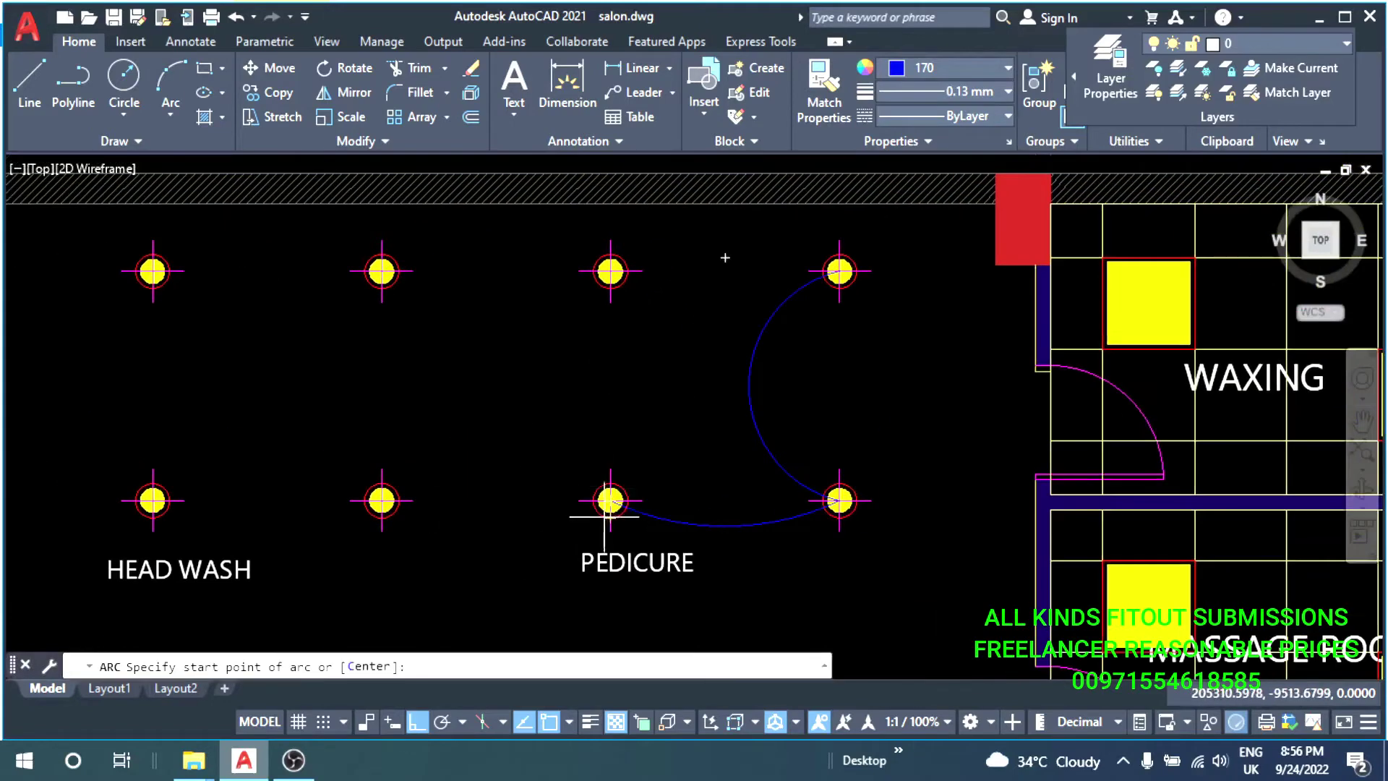
{"action": "left_click", "coordinate": [610, 271]}
{"action": "scroll", "coordinate": [610, 272], "scroll_direction": "down", "scroll_amount": 1}
{"action": "scroll", "coordinate": [710, 314], "scroll_direction": "up", "scroll_amount": 3}
{"action": "type", "text": "a"}
{"action": "key", "text": "Return"}
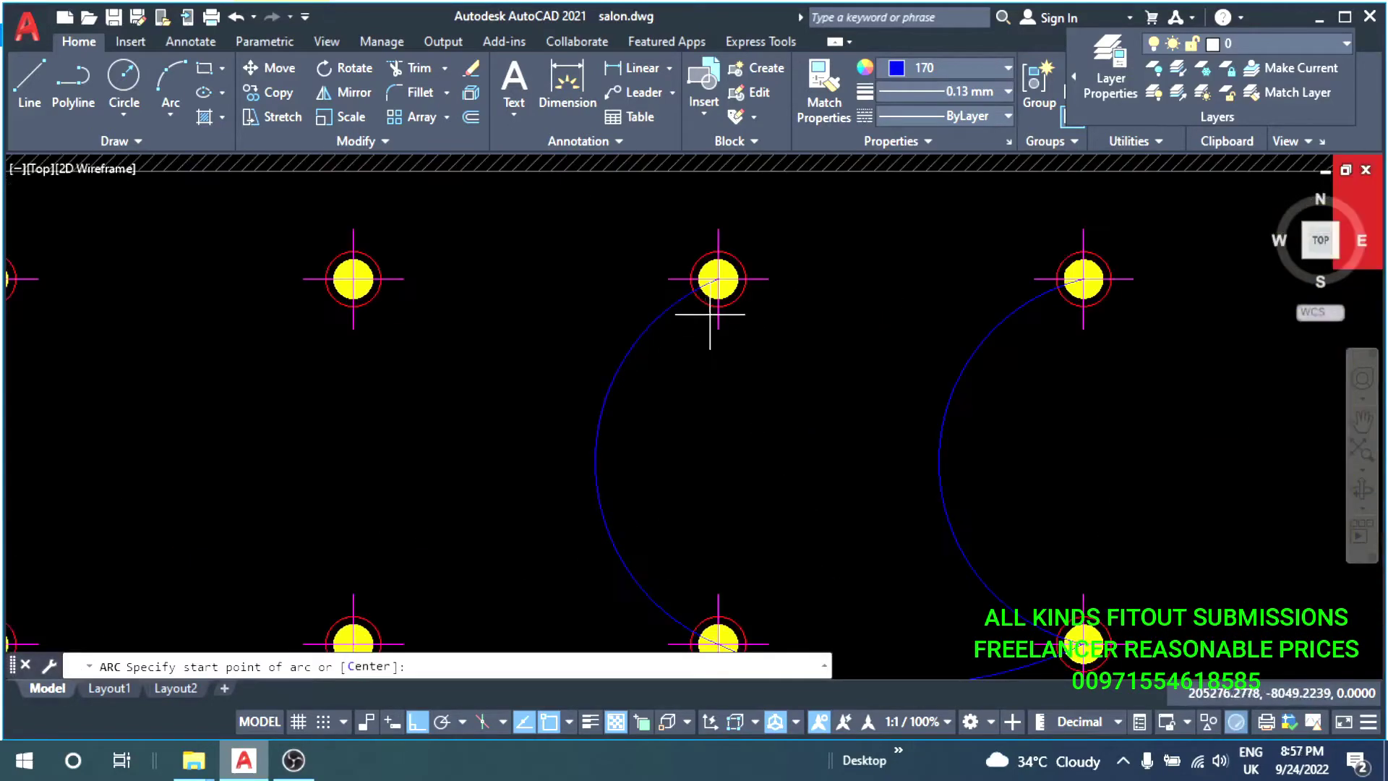
{"action": "left_click", "coordinate": [353, 278]}
{"action": "type", "text": "a"}
{"action": "key", "text": "Return"}
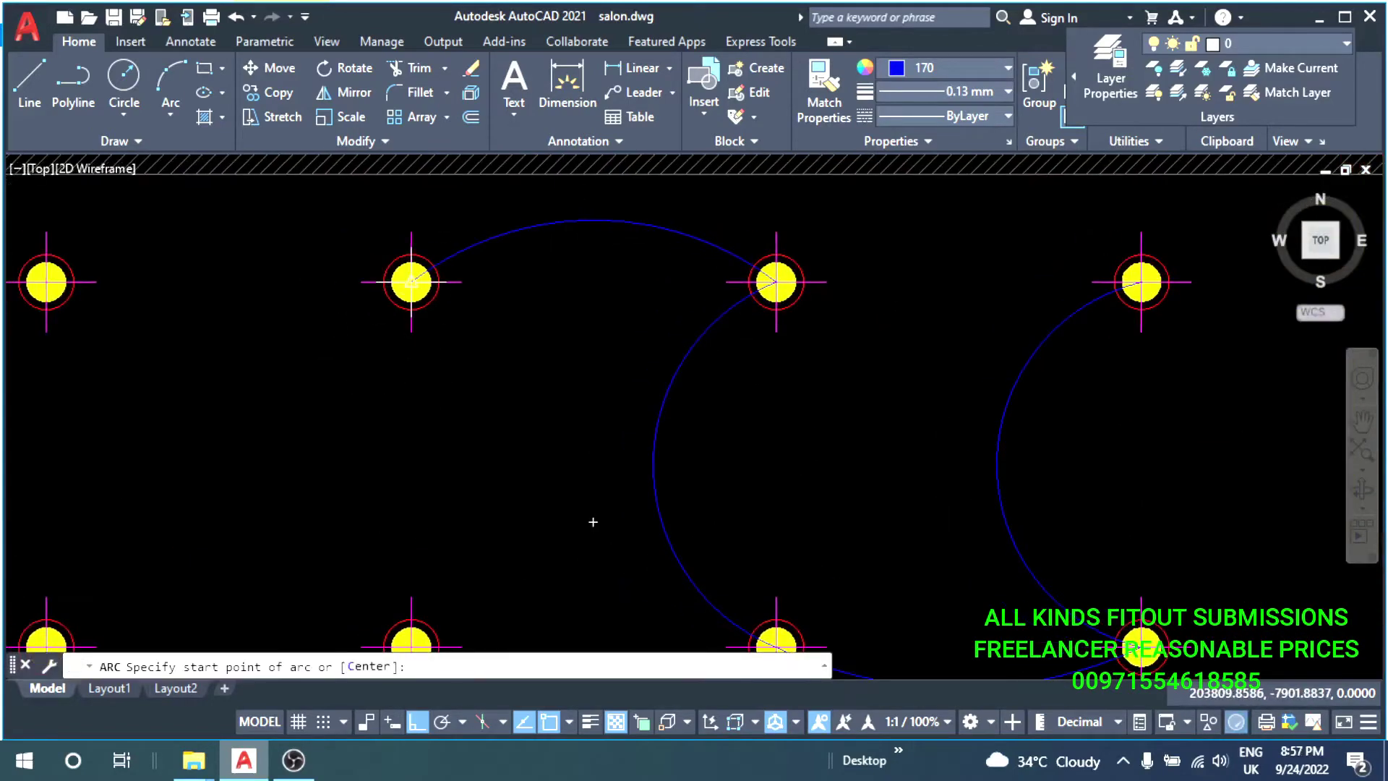
{"action": "left_click", "coordinate": [353, 278]}
{"action": "left_click", "coordinate": [417, 499]}
{"action": "scroll", "coordinate": [416, 499], "scroll_direction": "down", "scroll_amount": 3}
{"action": "scroll", "coordinate": [506, 477], "scroll_direction": "up", "scroll_amount": 3}
Add arcs linking the left and lower-left lights through to the left MANICURE light.
{"action": "type", "text": "a"}
{"action": "key", "text": "Return"}
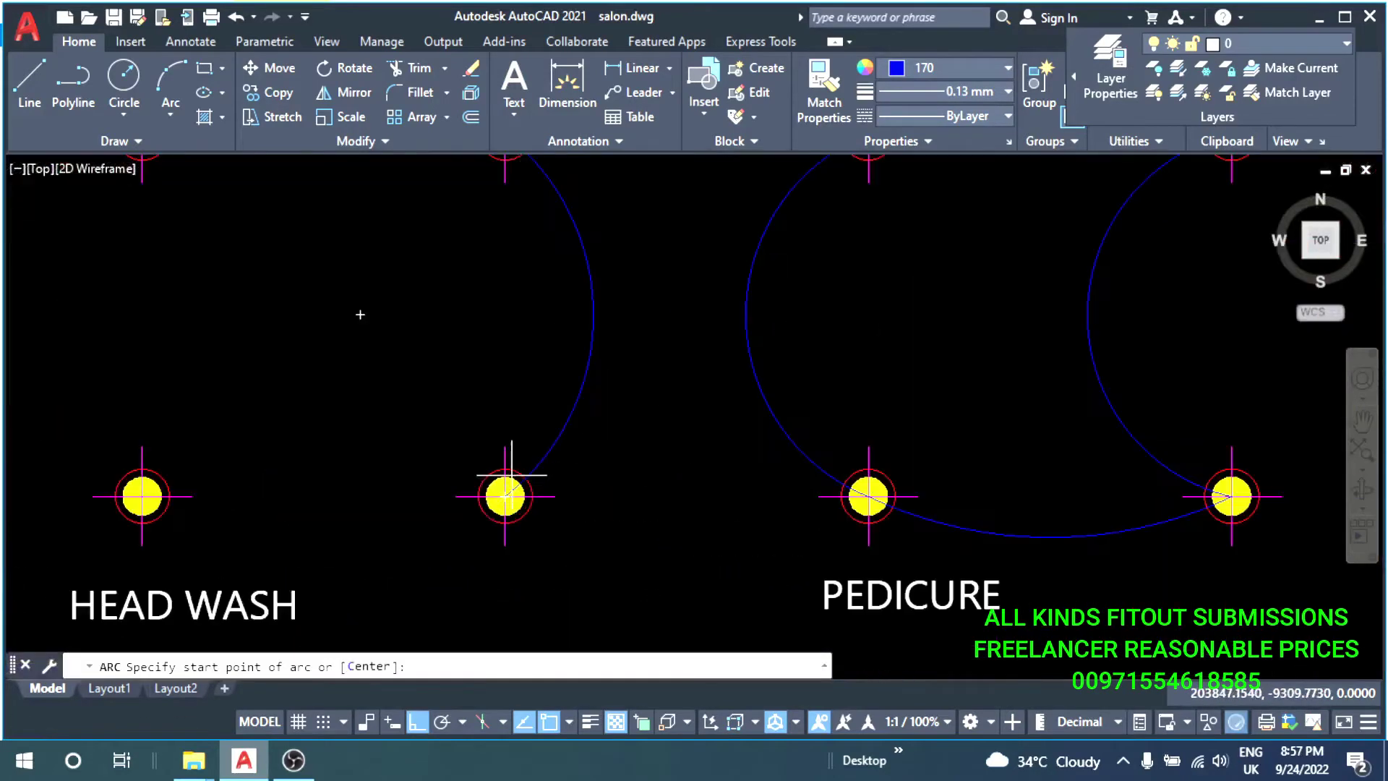
{"action": "left_click", "coordinate": [119, 506]}
{"action": "scroll", "coordinate": [412, 502], "scroll_direction": "down", "scroll_amount": 3}
{"action": "scroll", "coordinate": [412, 502], "scroll_direction": "up", "scroll_amount": 3}
{"action": "type", "text": "a"}
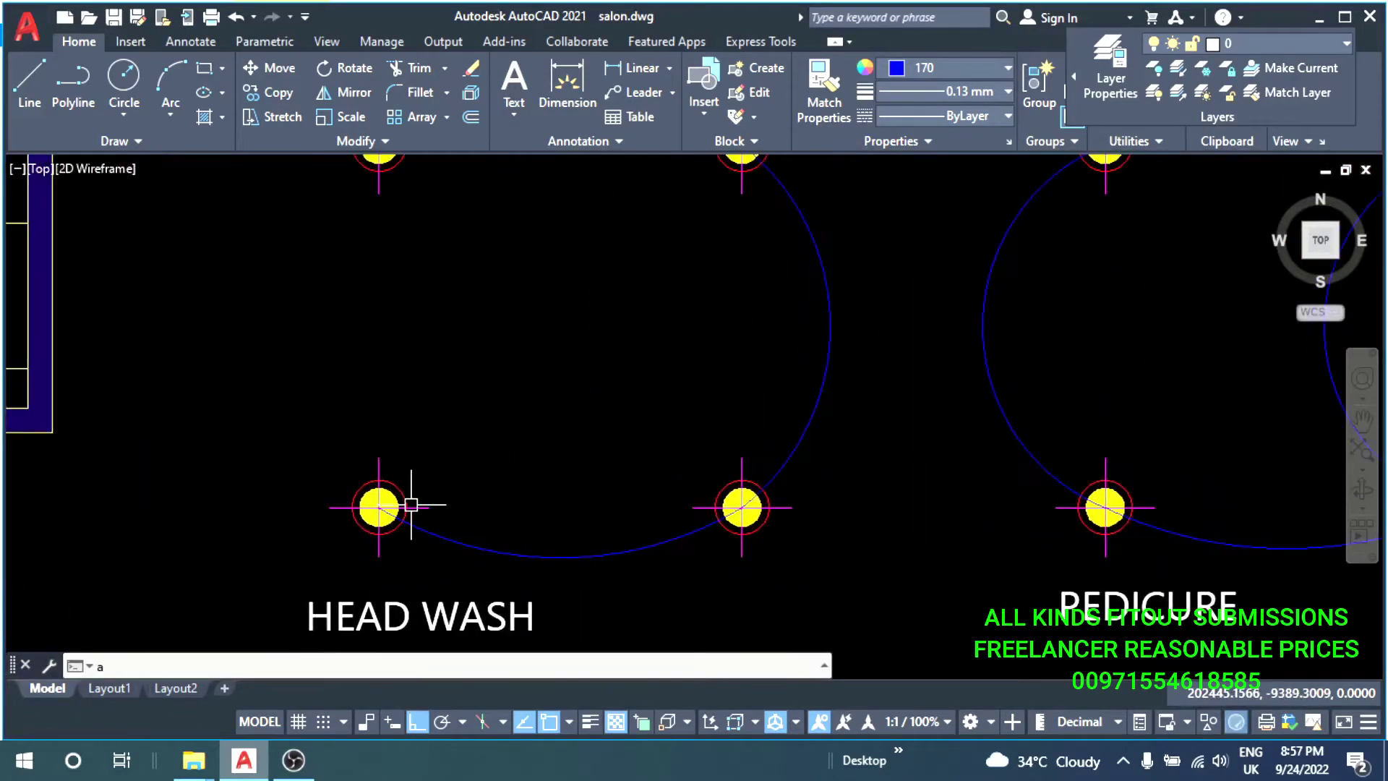
{"action": "key", "text": "Return"}
{"action": "left_click", "coordinate": [426, 606]}
{"action": "left_click", "coordinate": [426, 243]}
{"action": "scroll", "coordinate": [426, 243], "scroll_direction": "down", "scroll_amount": 2}
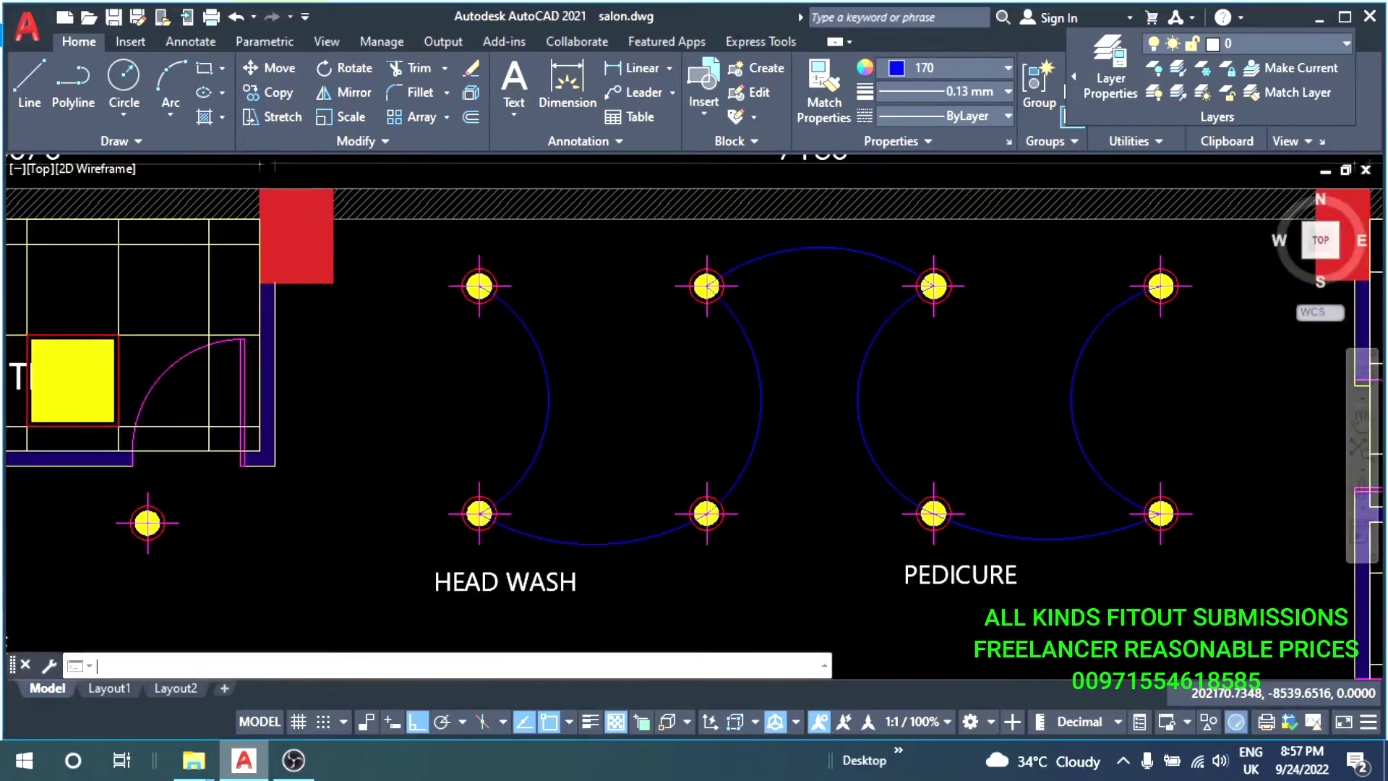
{"action": "type", "text": "a"}
{"action": "key", "text": "Return"}
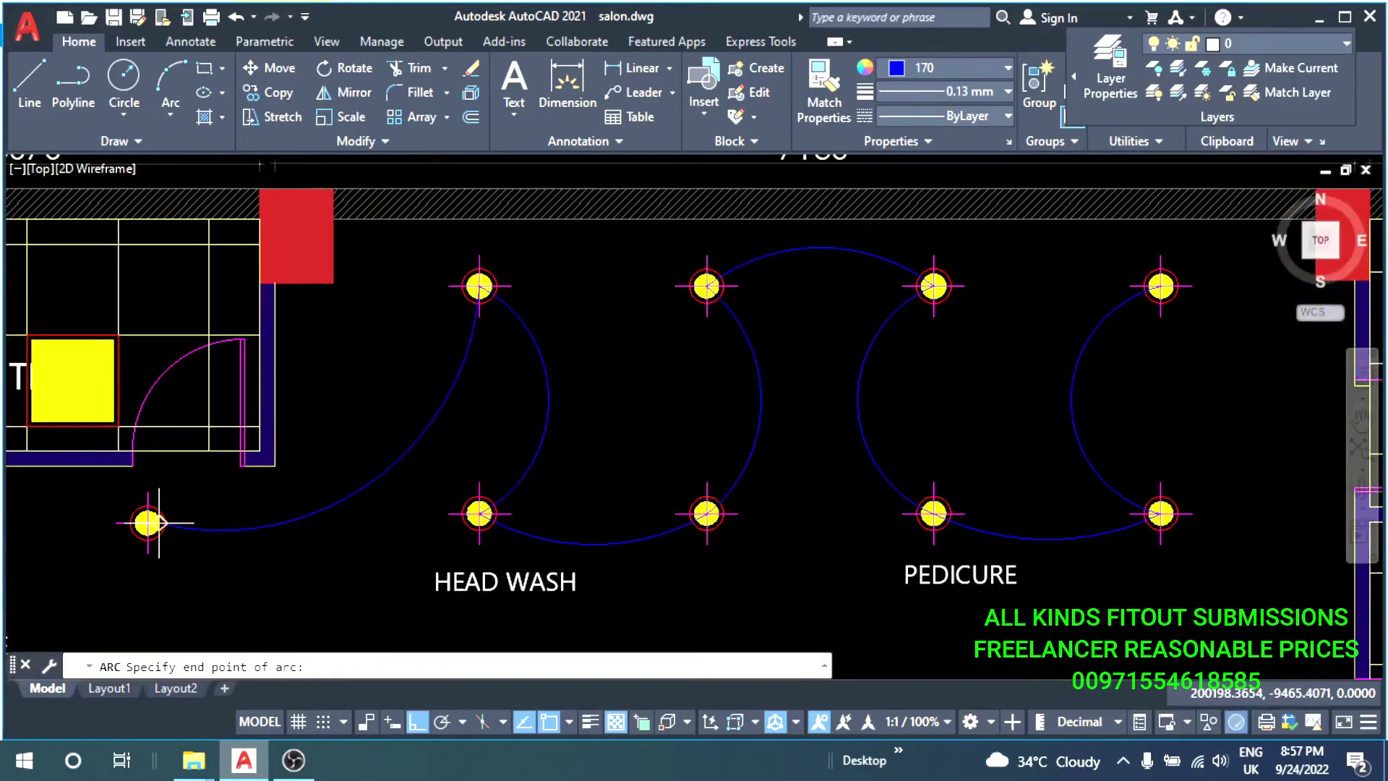
{"action": "left_click", "coordinate": [147, 521]}
{"action": "scroll", "coordinate": [147, 522], "scroll_direction": "down", "scroll_amount": 3}
{"action": "type", "text": "a"}
{"action": "key", "text": "Return"}
{"action": "scroll", "coordinate": [368, 419], "scroll_direction": "up", "scroll_amount": 3}
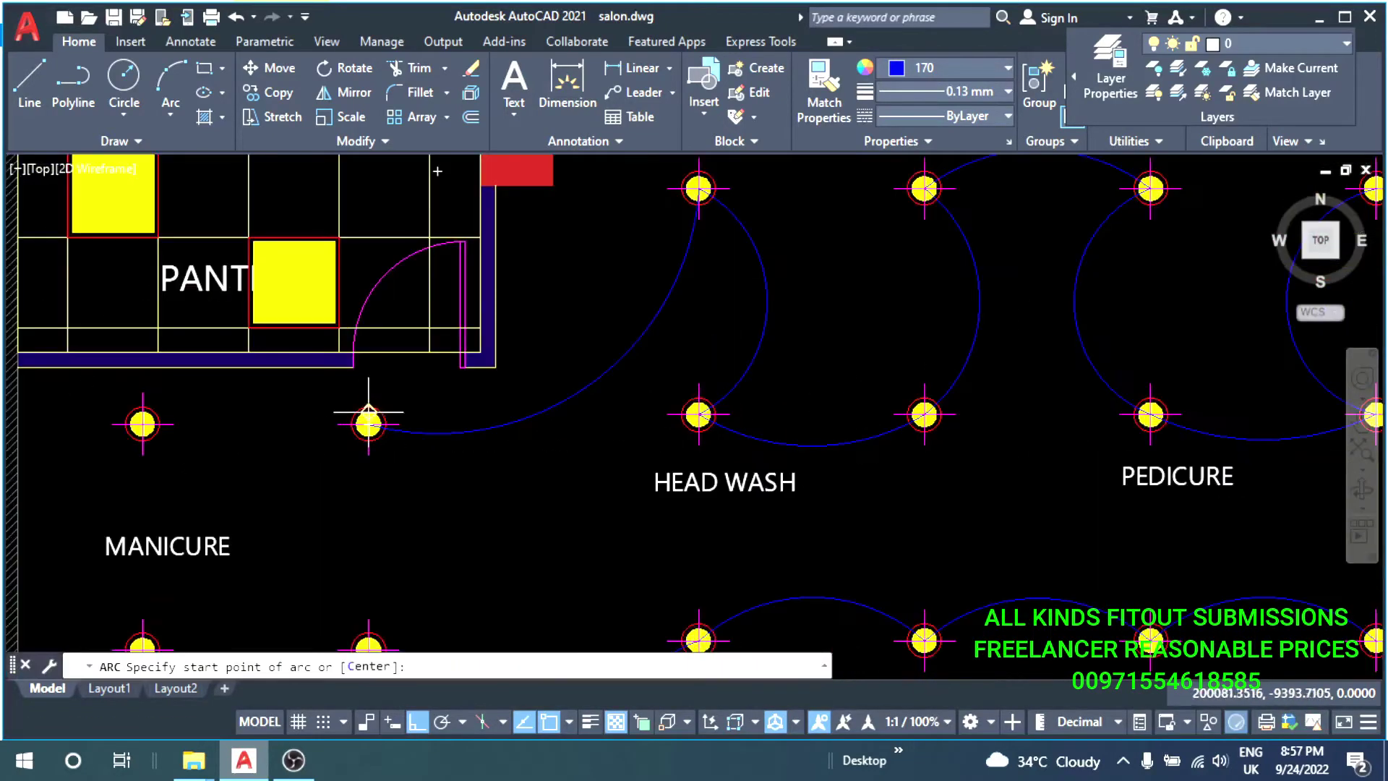
{"action": "left_click", "coordinate": [131, 423]}
Connect the four MANICURE lights with arcs, ending at the lower-right fixture.
{"action": "middle_click_drag", "start_coordinate": [131, 422], "coordinate": [229, 350]}
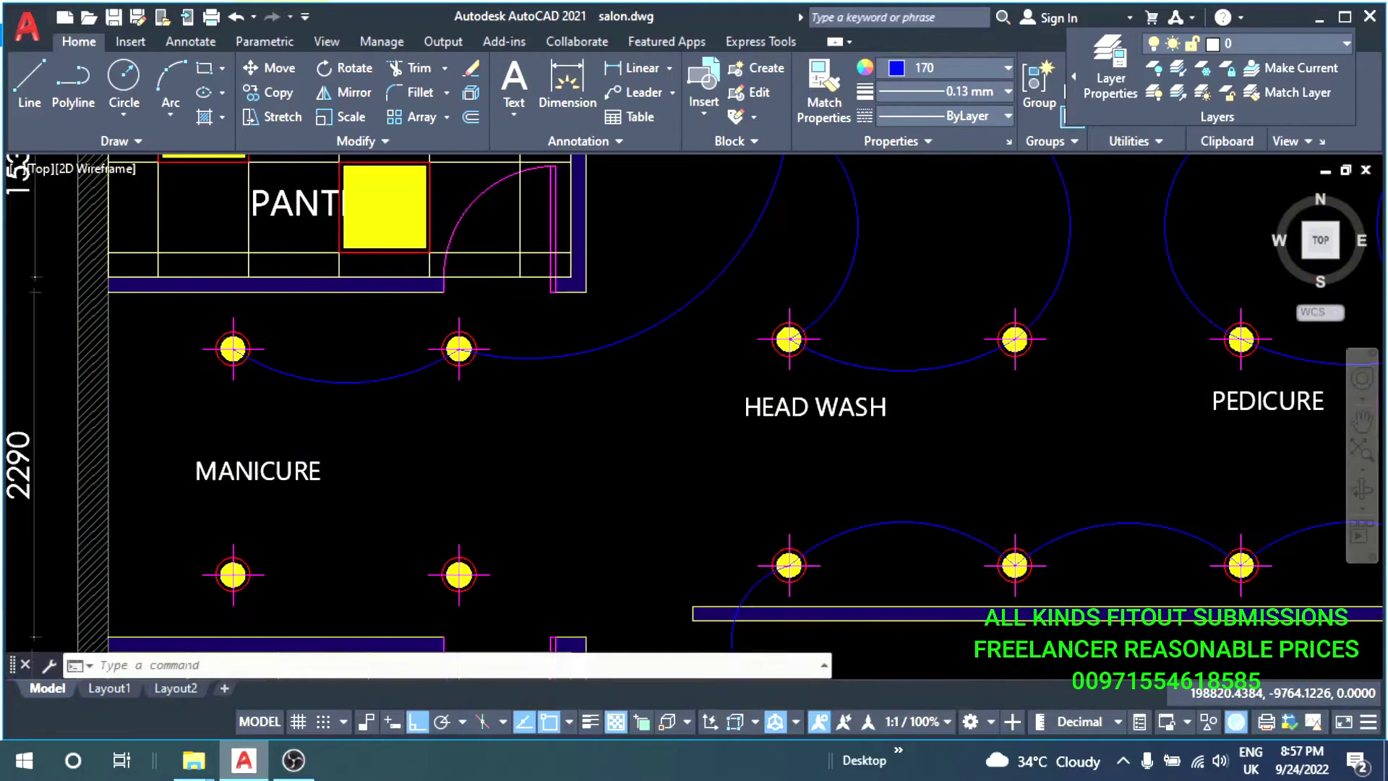
{"action": "type", "text": "a"}
{"action": "key", "text": "Return"}
{"action": "left_click", "coordinate": [232, 587]}
{"action": "middle_click_drag", "start_coordinate": [233, 587], "coordinate": [222, 501]}
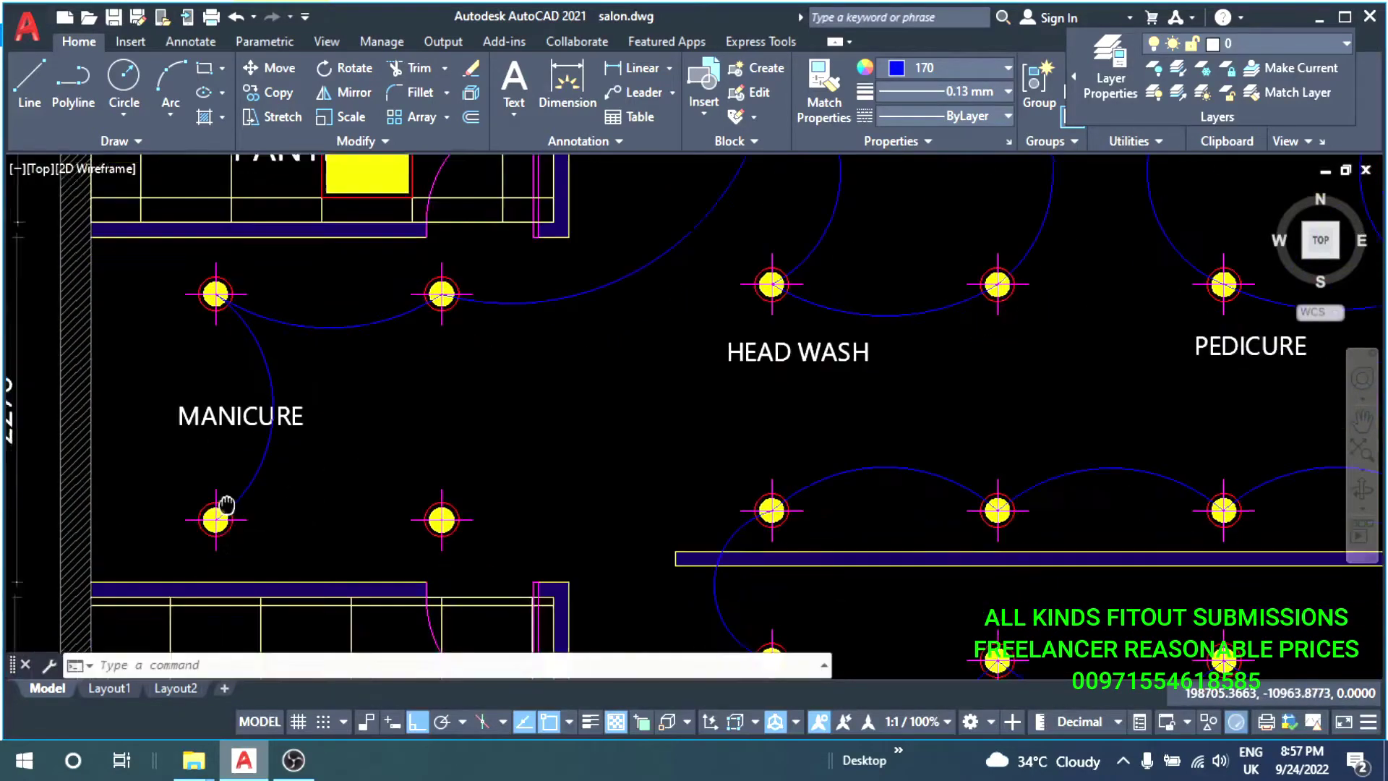
{"action": "type", "text": "a"}
{"action": "key", "text": "Return"}
{"action": "left_click", "coordinate": [222, 487]}
{"action": "left_click", "coordinate": [340, 468]}
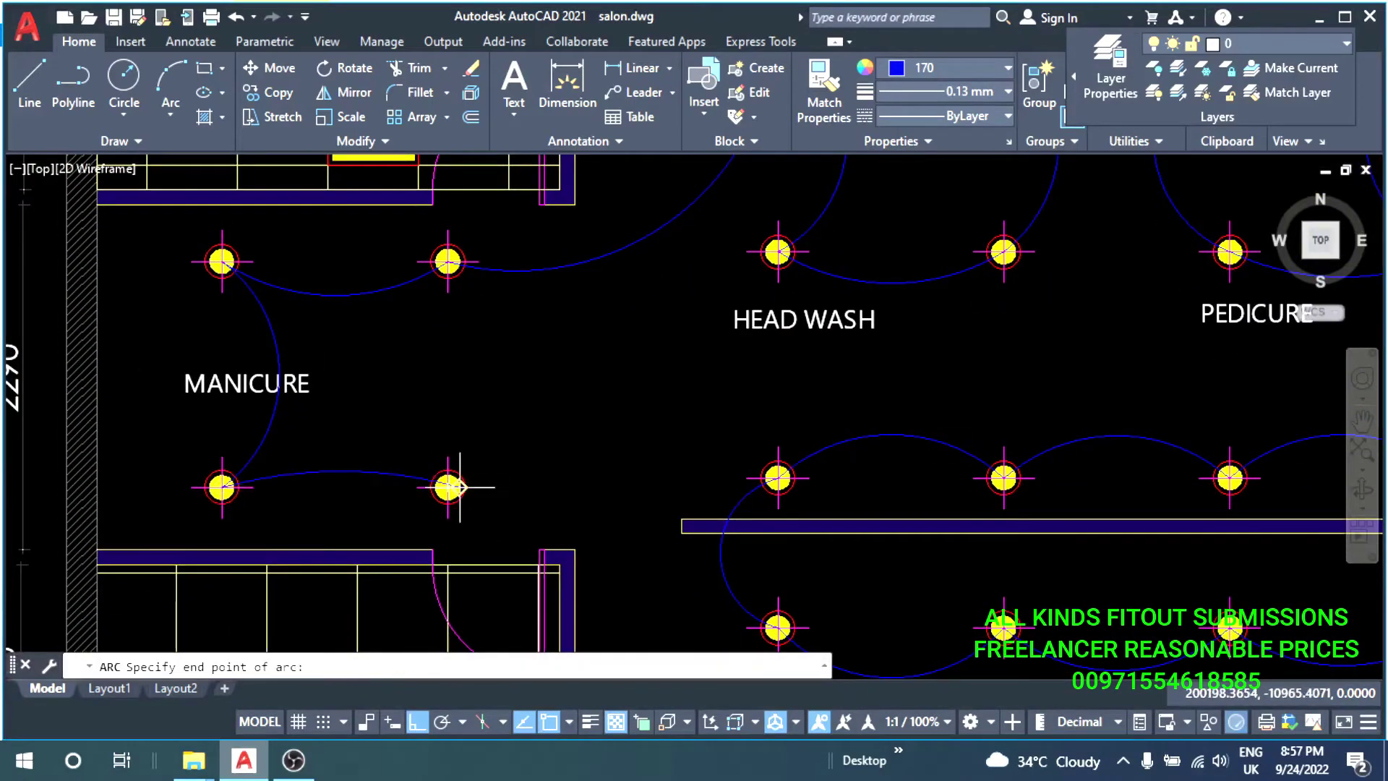
{"action": "left_click", "coordinate": [459, 486]}
{"action": "scroll", "coordinate": [415, 442], "scroll_direction": "down", "scroll_amount": 3}
{"action": "scroll", "coordinate": [415, 443], "scroll_direction": "down", "scroll_amount": 2}
Draw a curved arc shaft from the lower-right MANICURE light toward HEAD WASH.
{"action": "scroll", "coordinate": [569, 430], "scroll_direction": "up", "scroll_amount": 2}
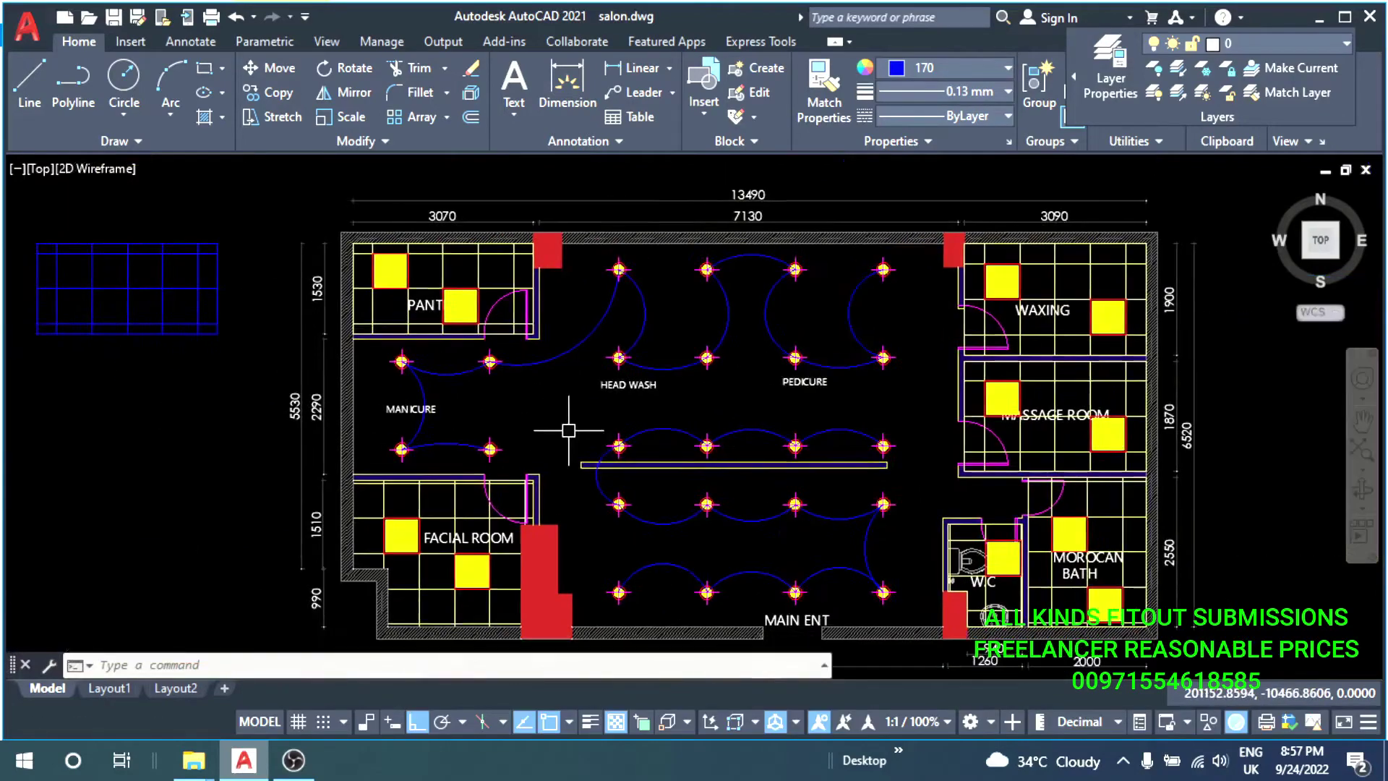
{"action": "scroll", "coordinate": [569, 430], "scroll_direction": "down", "scroll_amount": 3}
{"action": "scroll", "coordinate": [480, 433], "scroll_direction": "up", "scroll_amount": 5}
{"action": "type", "text": "a"}
{"action": "key", "text": "Return"}
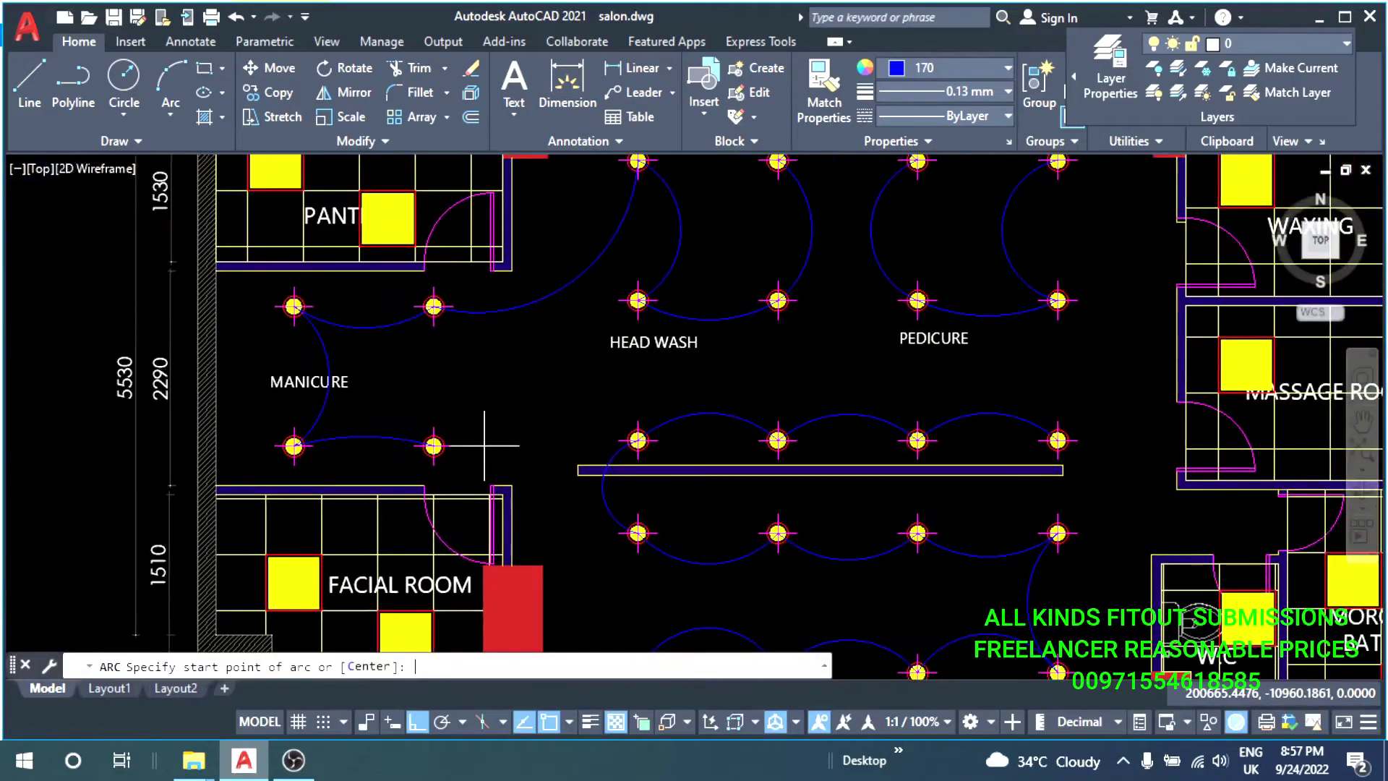
{"action": "scroll", "coordinate": [462, 446], "scroll_direction": "up", "scroll_amount": 3}
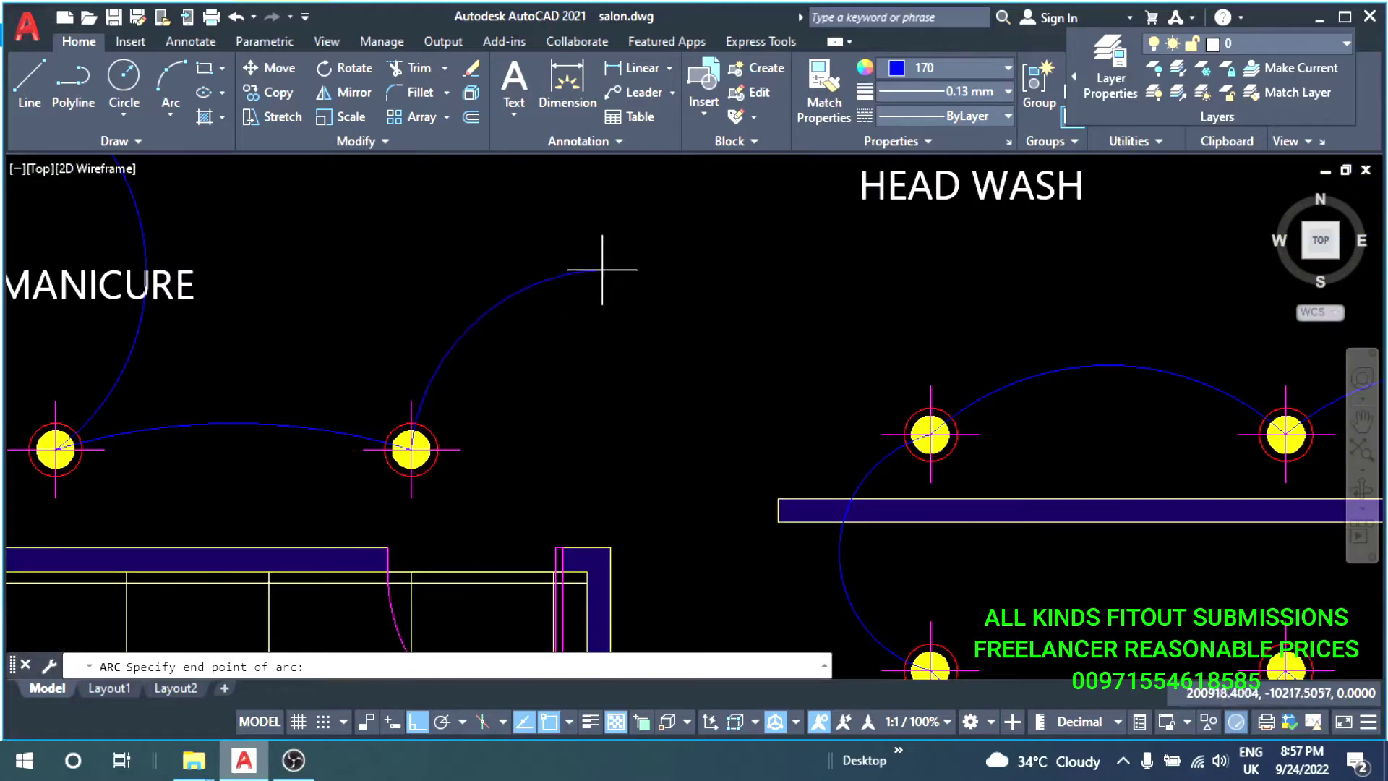
{"action": "left_click", "coordinate": [601, 270]}
{"action": "scroll", "coordinate": [614, 310], "scroll_direction": "up", "scroll_amount": 2}
Draw a triangular arrowhead with lines at the end of the arc.
{"action": "type", "text": "l"}
{"action": "scroll", "coordinate": [644, 391], "scroll_direction": "up", "scroll_amount": 3}
{"action": "key", "text": "Return"}
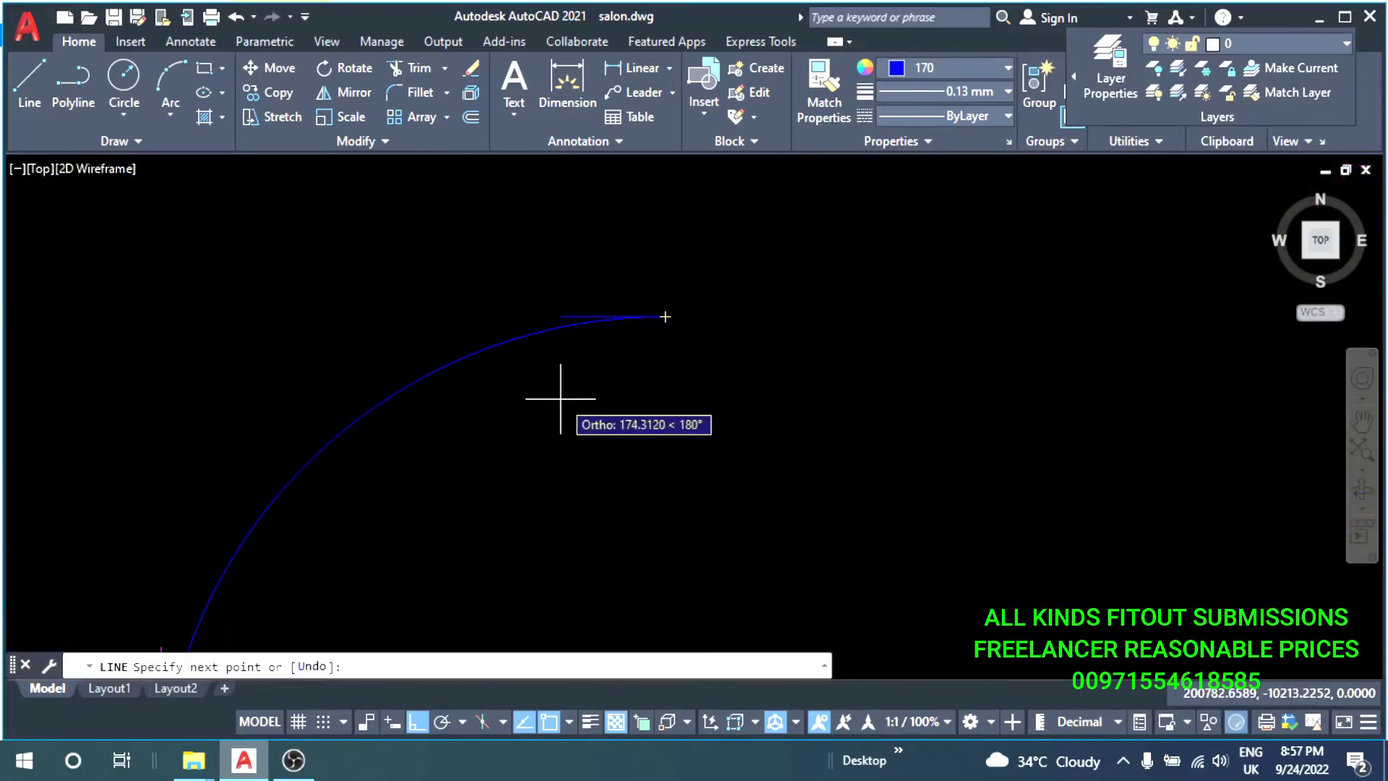
{"action": "left_click", "coordinate": [555, 363]}
{"action": "key", "text": "Return"}
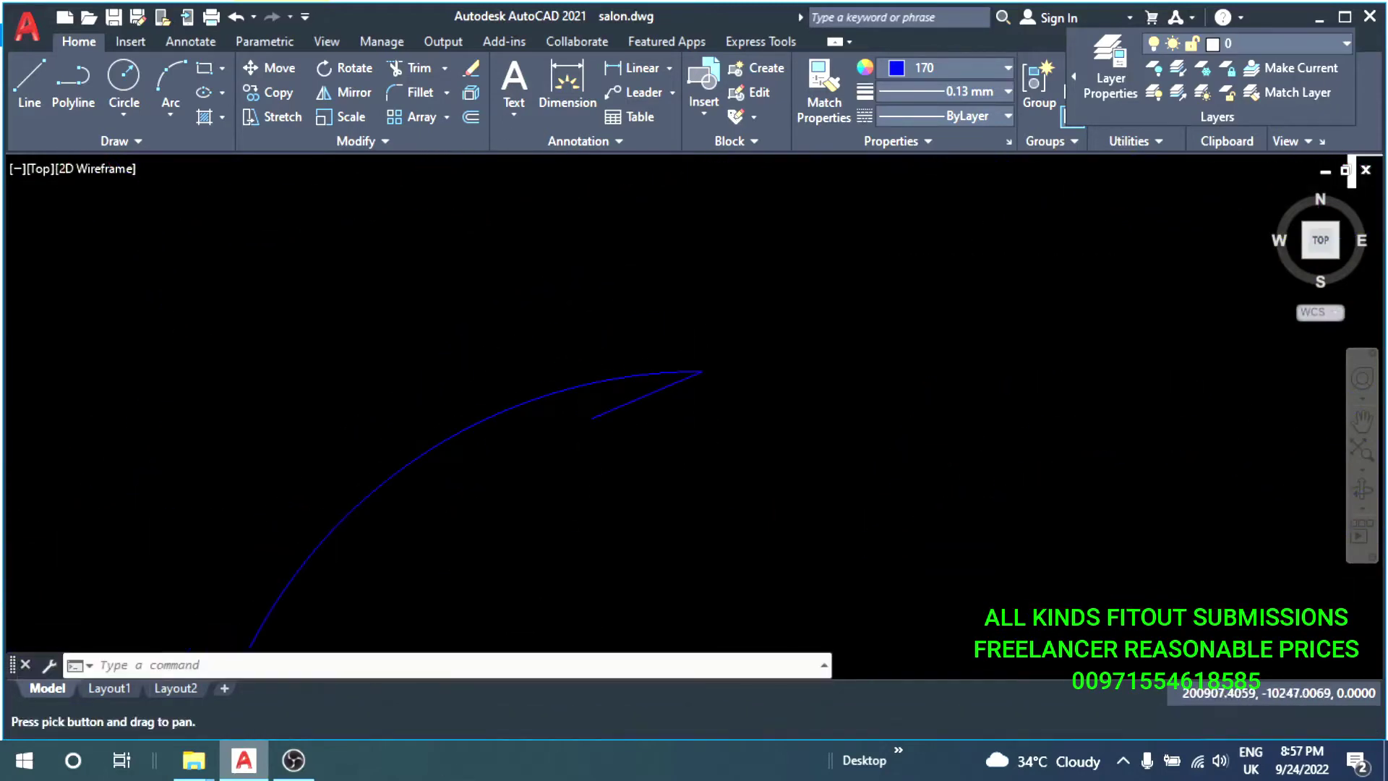
{"action": "middle_click_drag", "start_coordinate": [557, 361], "coordinate": [593, 416]}
{"action": "key", "text": "Return"}
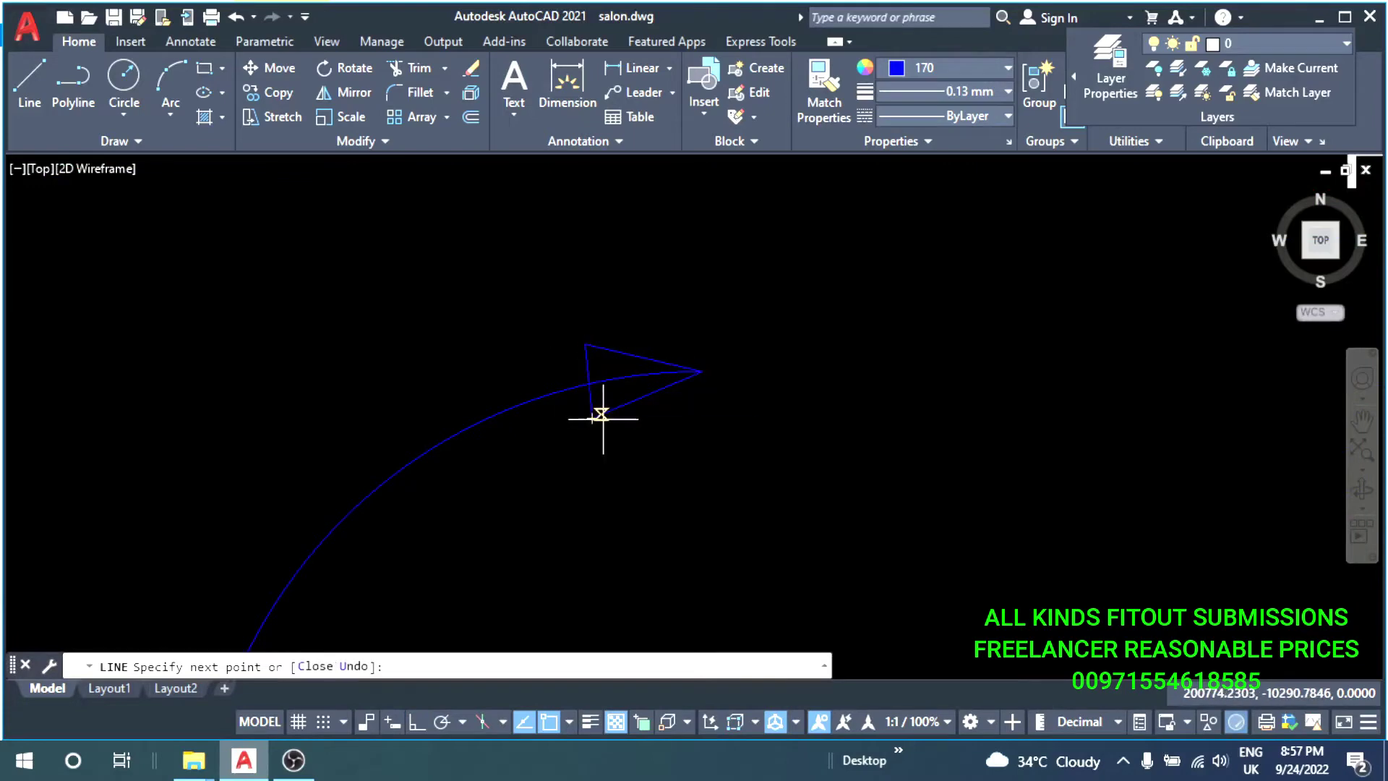
{"action": "left_click", "coordinate": [601, 414]}
{"action": "key", "text": "Escape"}
Set the arc and arrowhead lines to White.
{"action": "left_click", "coordinate": [718, 325]}
{"action": "left_click", "coordinate": [574, 403]}
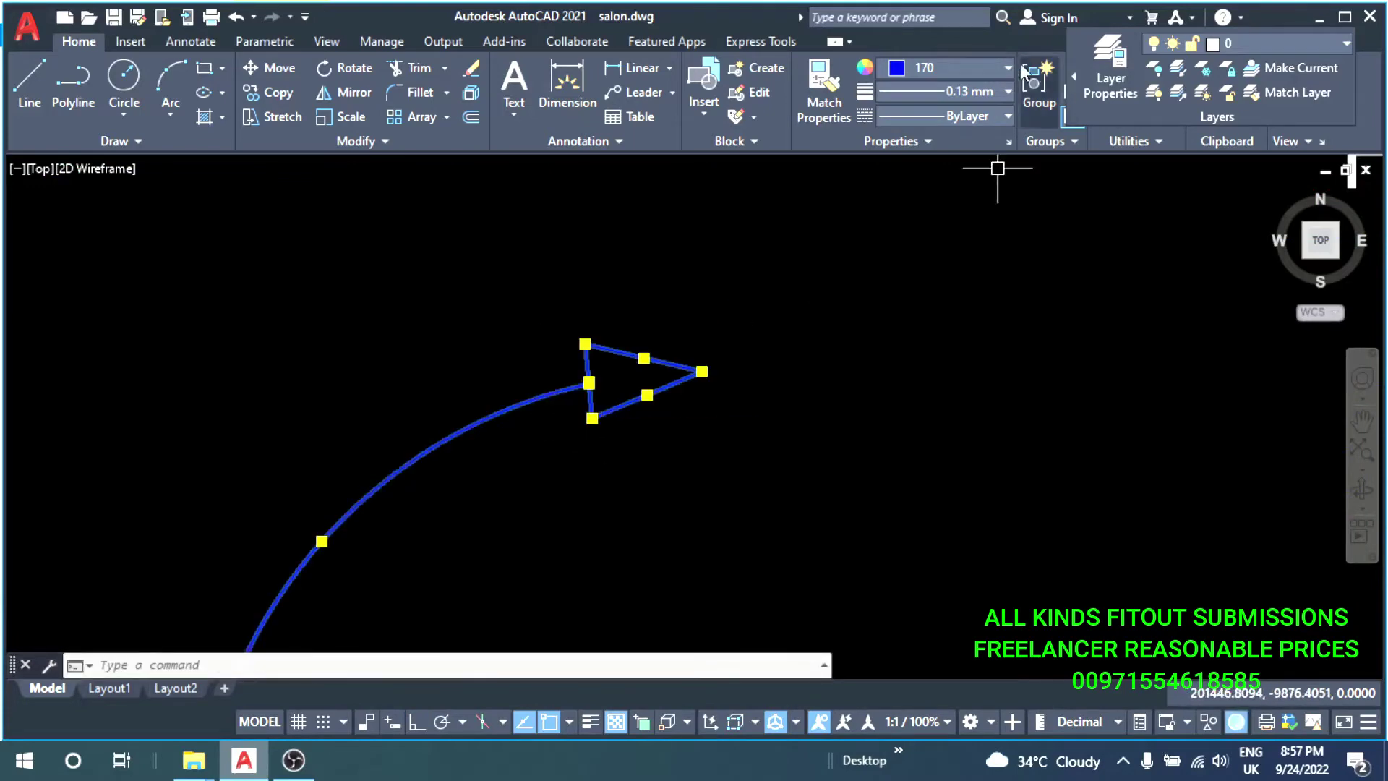
{"action": "left_click", "coordinate": [1008, 67]}
{"action": "left_click", "coordinate": [1017, 275]}
{"action": "scroll", "coordinate": [642, 447], "scroll_direction": "down", "scroll_amount": 3}
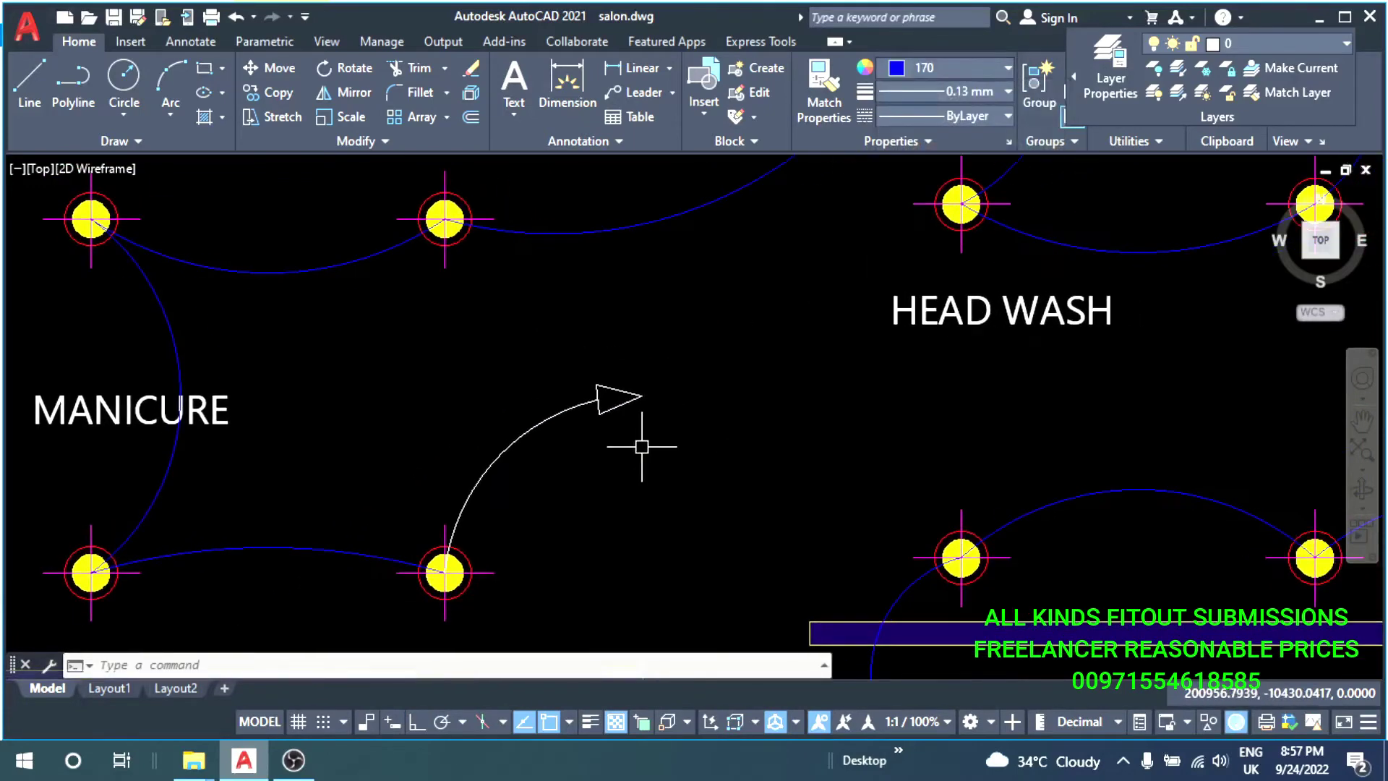
Fill the arrowhead with a SOLID hatch, then select the whole arrow.
{"action": "type", "text": "h"}
{"action": "key", "text": "Return"}
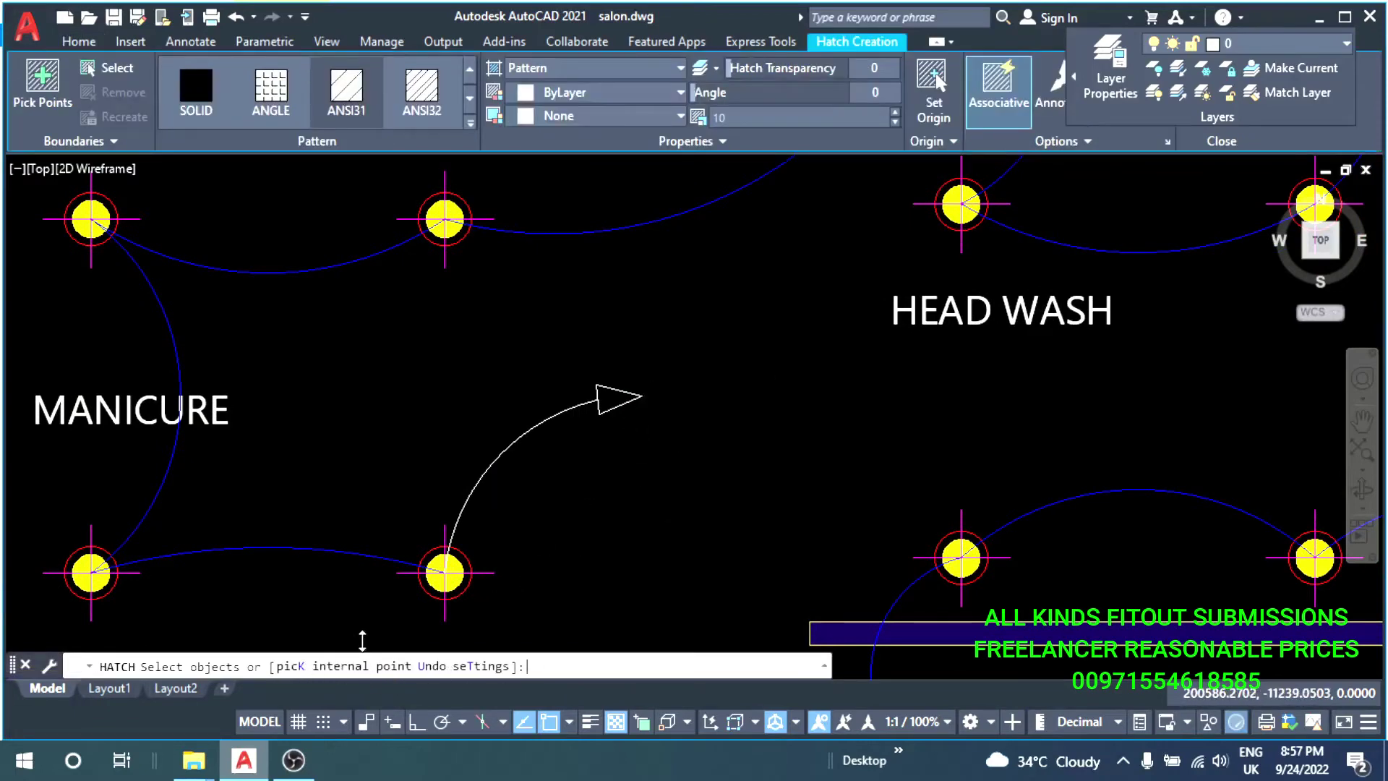
{"action": "left_click", "coordinate": [614, 394]}
{"action": "key", "text": "Return"}
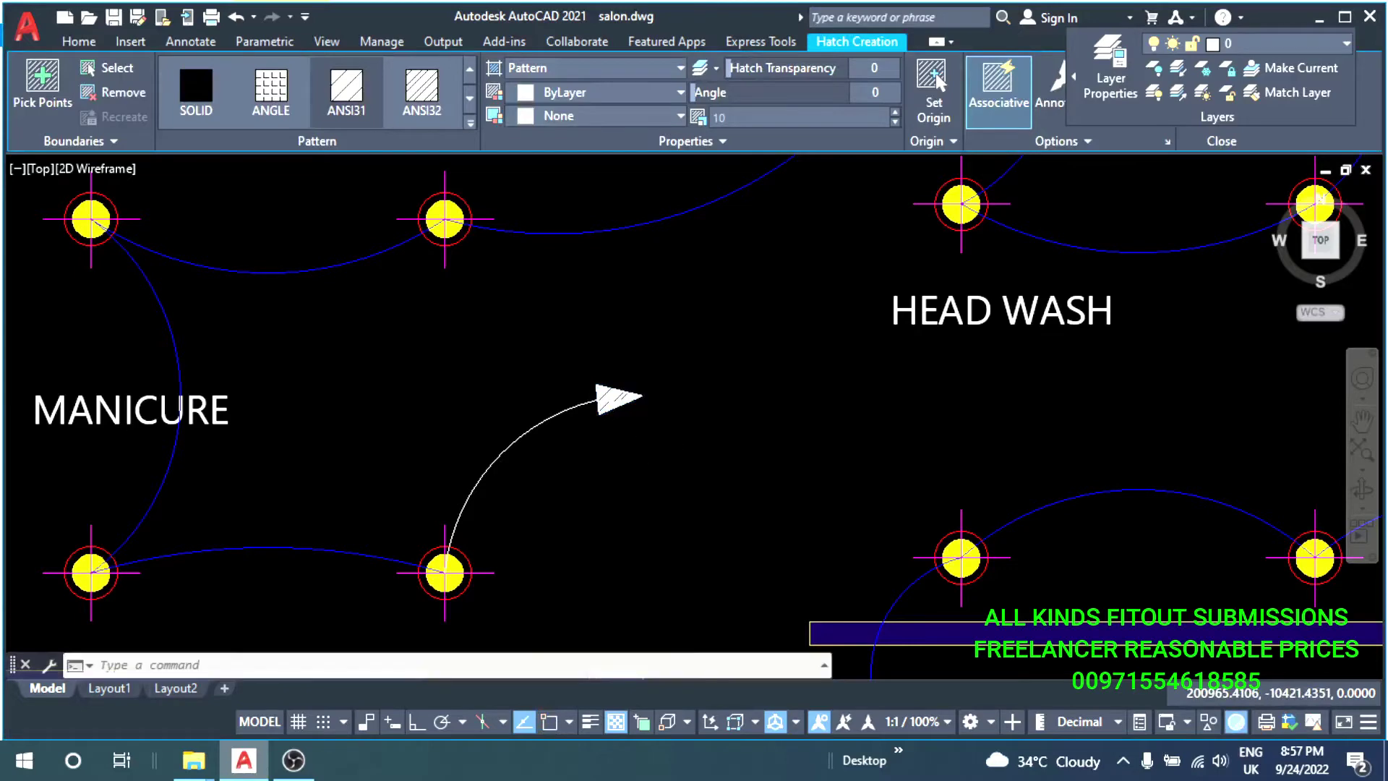
{"action": "scroll", "coordinate": [615, 399], "scroll_direction": "up", "scroll_amount": 4}
{"action": "left_click", "coordinate": [612, 374]}
{"action": "key", "text": "Escape"}
{"action": "left_click", "coordinate": [625, 401]}
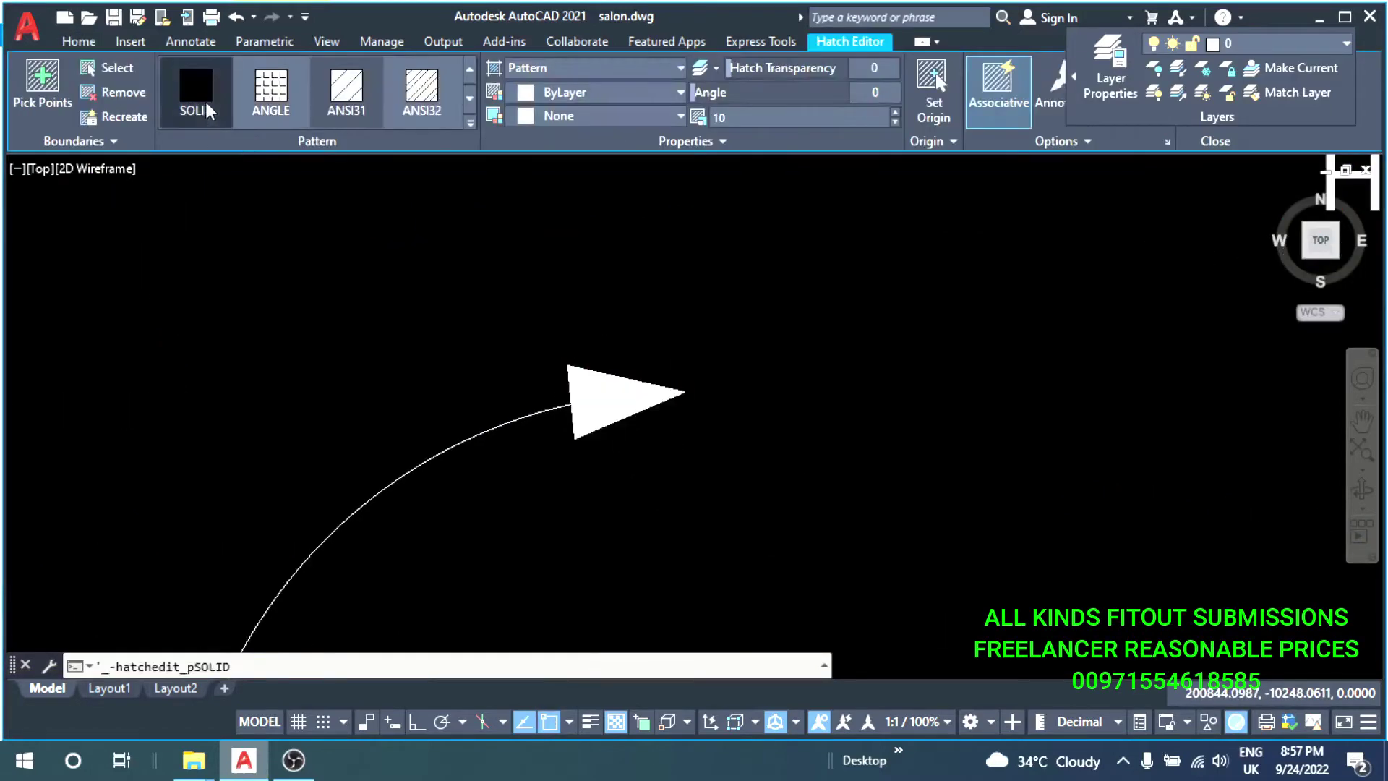
{"action": "key", "text": "Escape"}
{"action": "scroll", "coordinate": [663, 334], "scroll_direction": "down", "scroll_amount": 4}
{"action": "left_click", "coordinate": [688, 301]}
{"action": "left_click", "coordinate": [629, 393]}
Turn the arc and arrowhead into a block.
{"action": "type", "text": "b"}
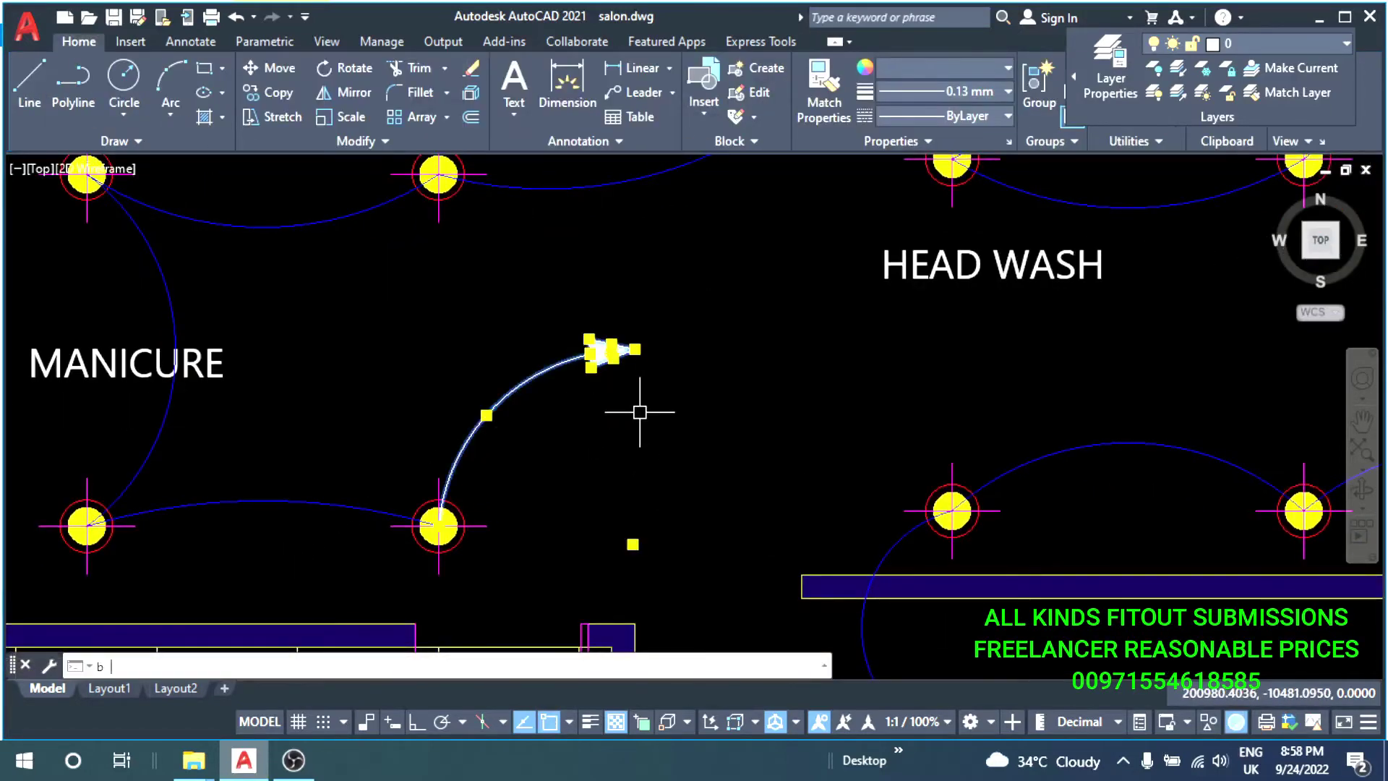
{"action": "key", "text": "Return"}
{"action": "type", "text": "arr"}
{"action": "left_click", "coordinate": [766, 550]}
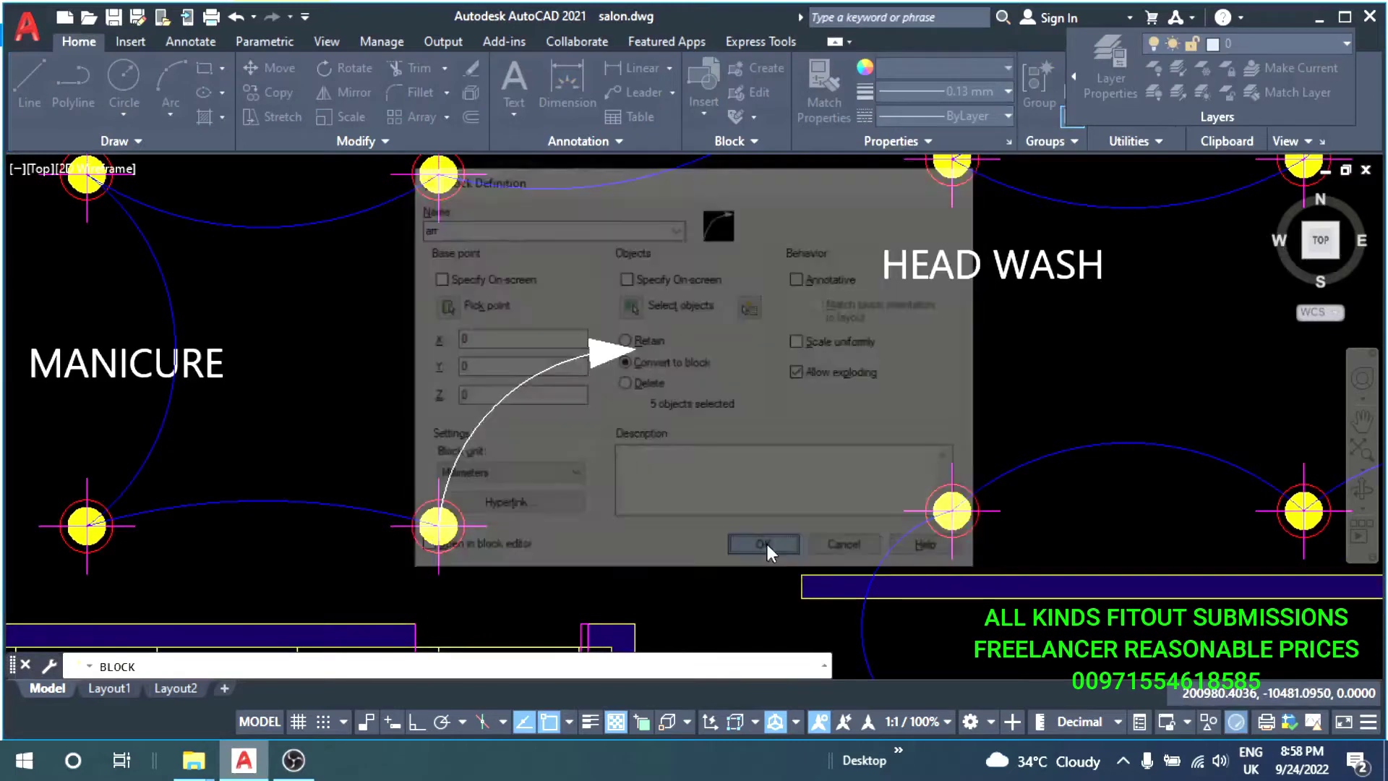
{"action": "scroll", "coordinate": [674, 503], "scroll_direction": "down", "scroll_amount": 2}
Copy the HEAD WASH label to the arrow tip.
{"action": "type", "text": "c"}
{"action": "key", "text": "Return"}
{"action": "scroll", "coordinate": [768, 435], "scroll_direction": "up", "scroll_amount": 3}
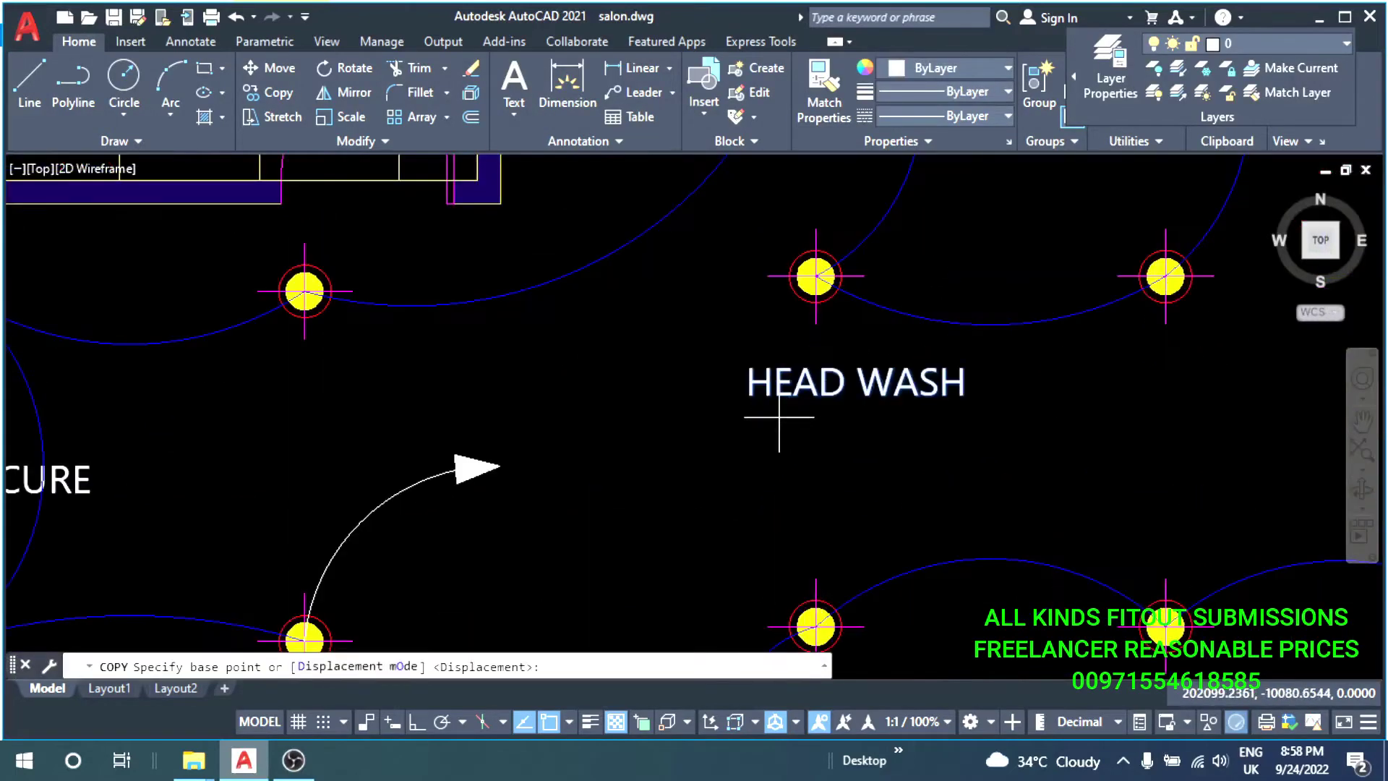
{"action": "left_click", "coordinate": [800, 424]}
{"action": "left_click", "coordinate": [575, 473]}
{"action": "key", "text": "Return"}
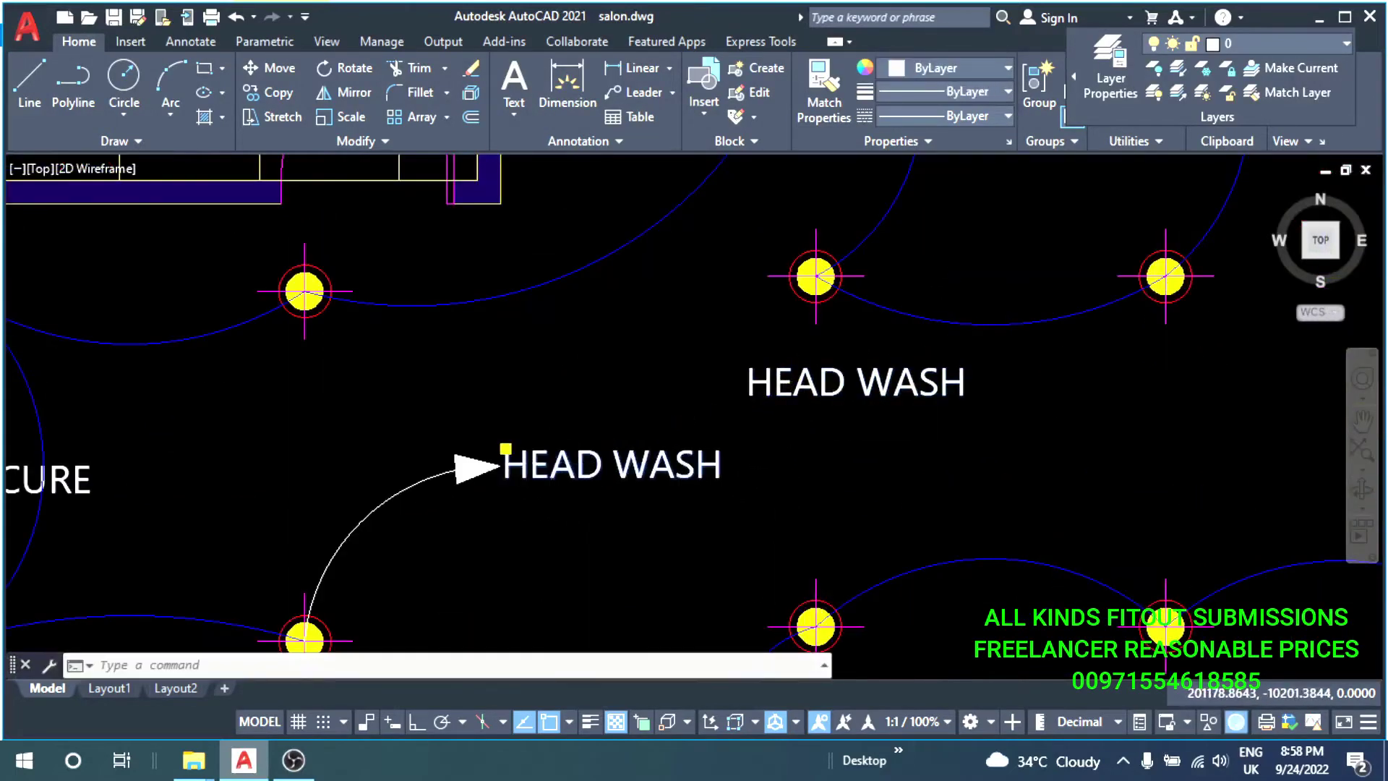
Change the copied label's text to B1.
{"action": "double_click", "coordinate": [611, 465]}
{"action": "type", "text": "b1"}
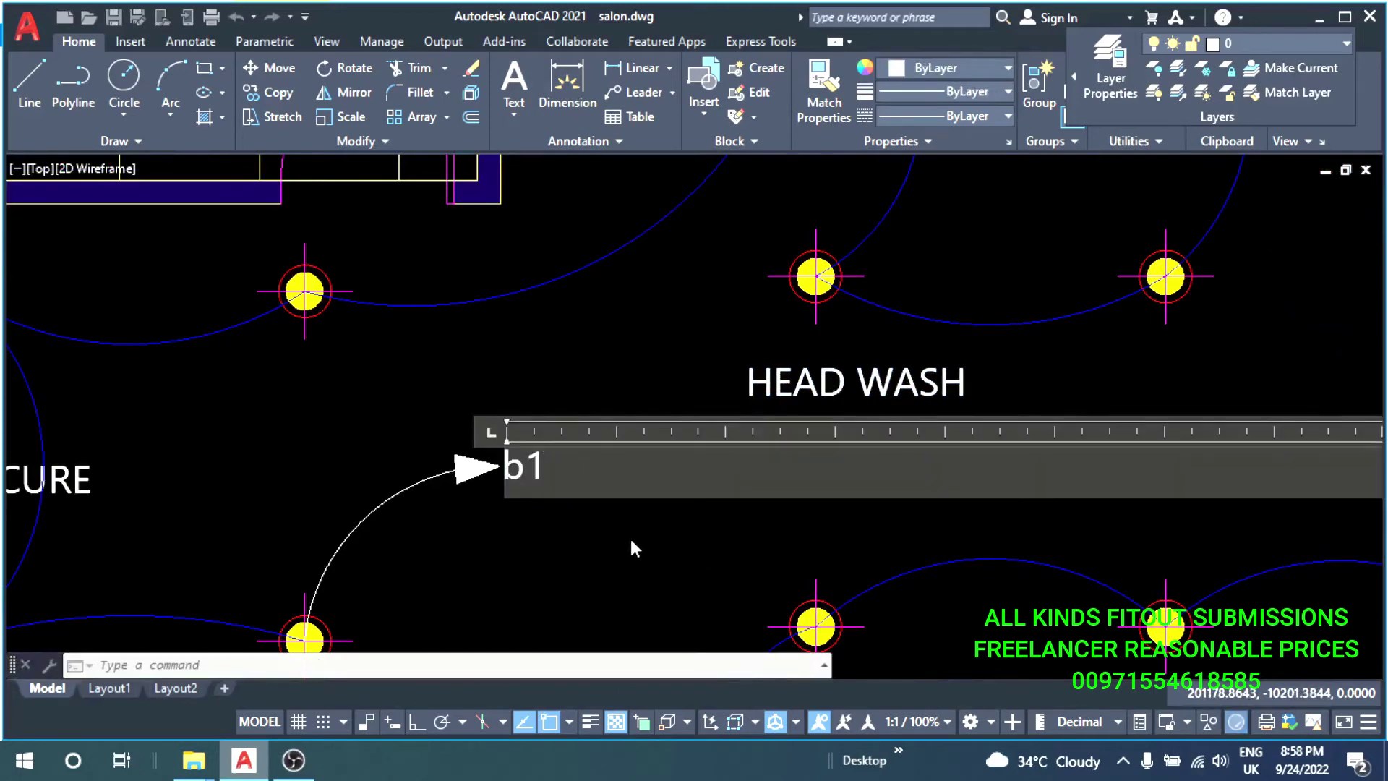
{"action": "key", "text": "BackSpace"}
{"action": "key", "text": "BackSpace"}
{"action": "type", "text": "B1"}
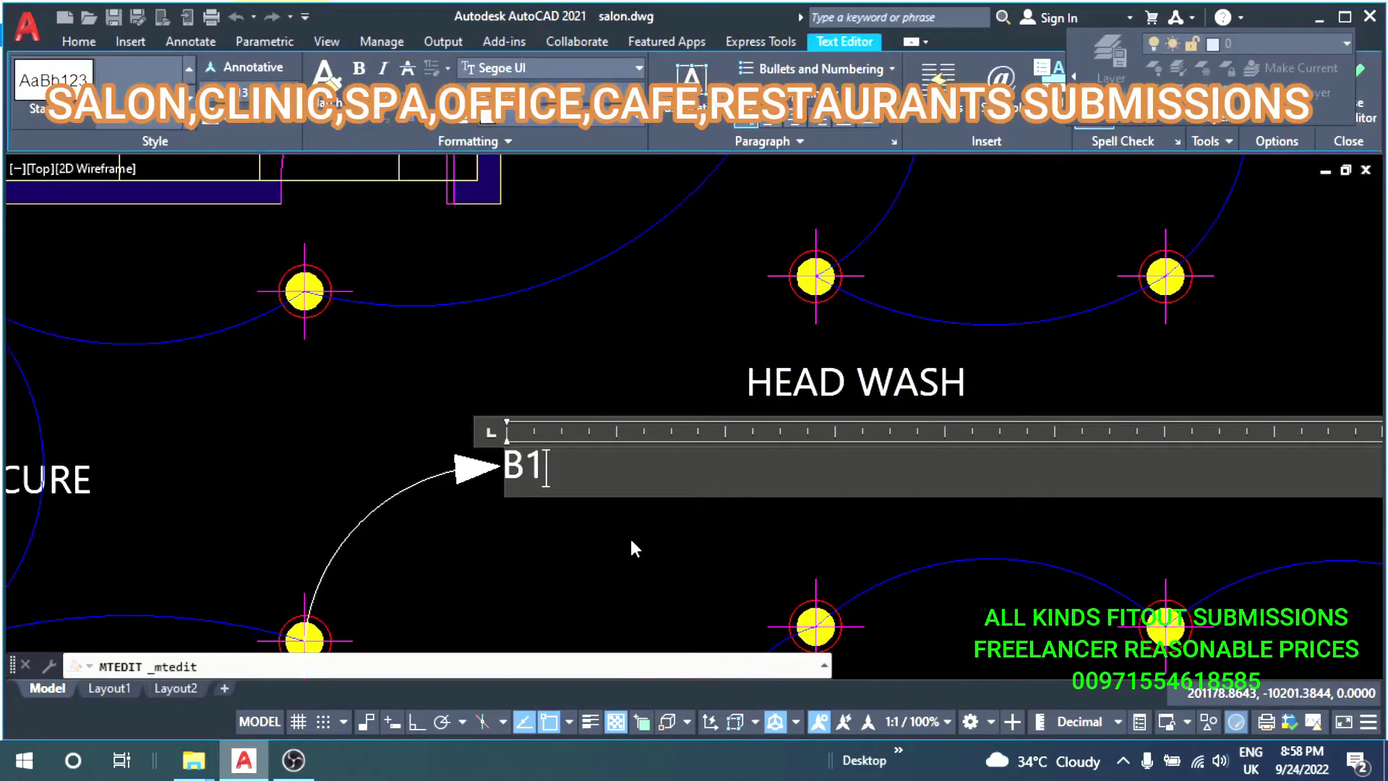
{"action": "left_click", "coordinate": [630, 547]}
Draw an arc linking the MANICURE lights to the HEAD WASH light.
{"action": "scroll", "coordinate": [636, 543], "scroll_direction": "down", "scroll_amount": 3}
{"action": "scroll", "coordinate": [512, 438], "scroll_direction": "up", "scroll_amount": 1}
{"action": "type", "text": "a"}
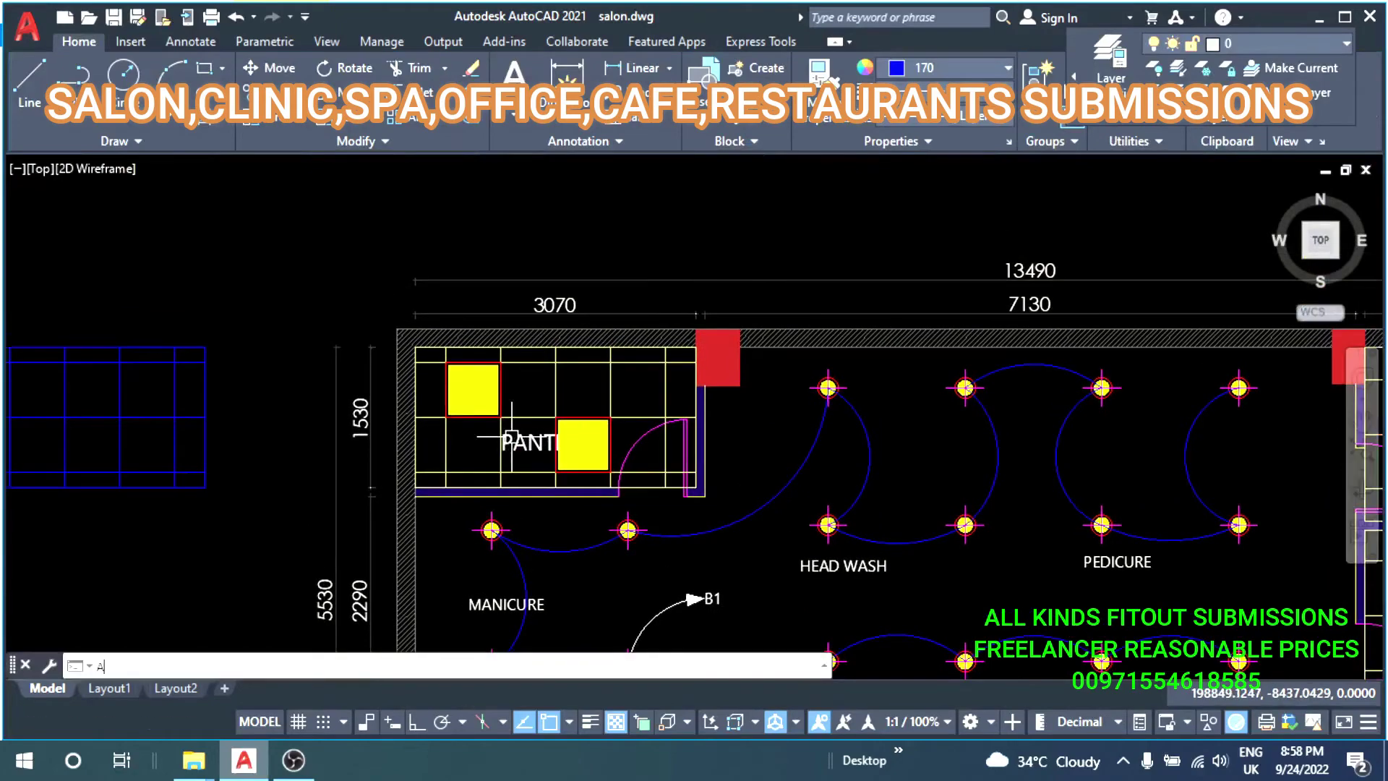
{"action": "key", "text": "Return"}
{"action": "scroll", "coordinate": [510, 399], "scroll_direction": "up", "scroll_amount": 3}
{"action": "left_click", "coordinate": [686, 444]}
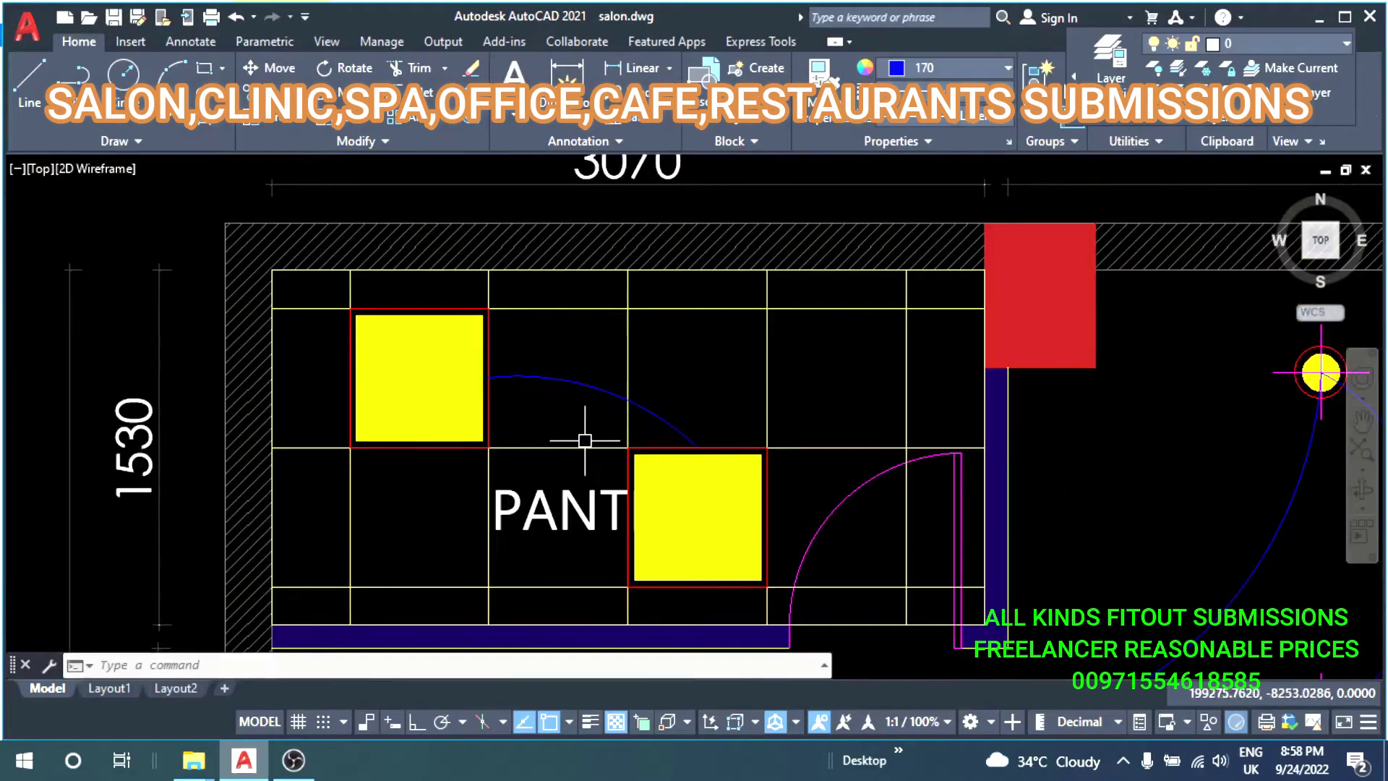
{"action": "scroll", "coordinate": [564, 434], "scroll_direction": "down", "scroll_amount": 5}
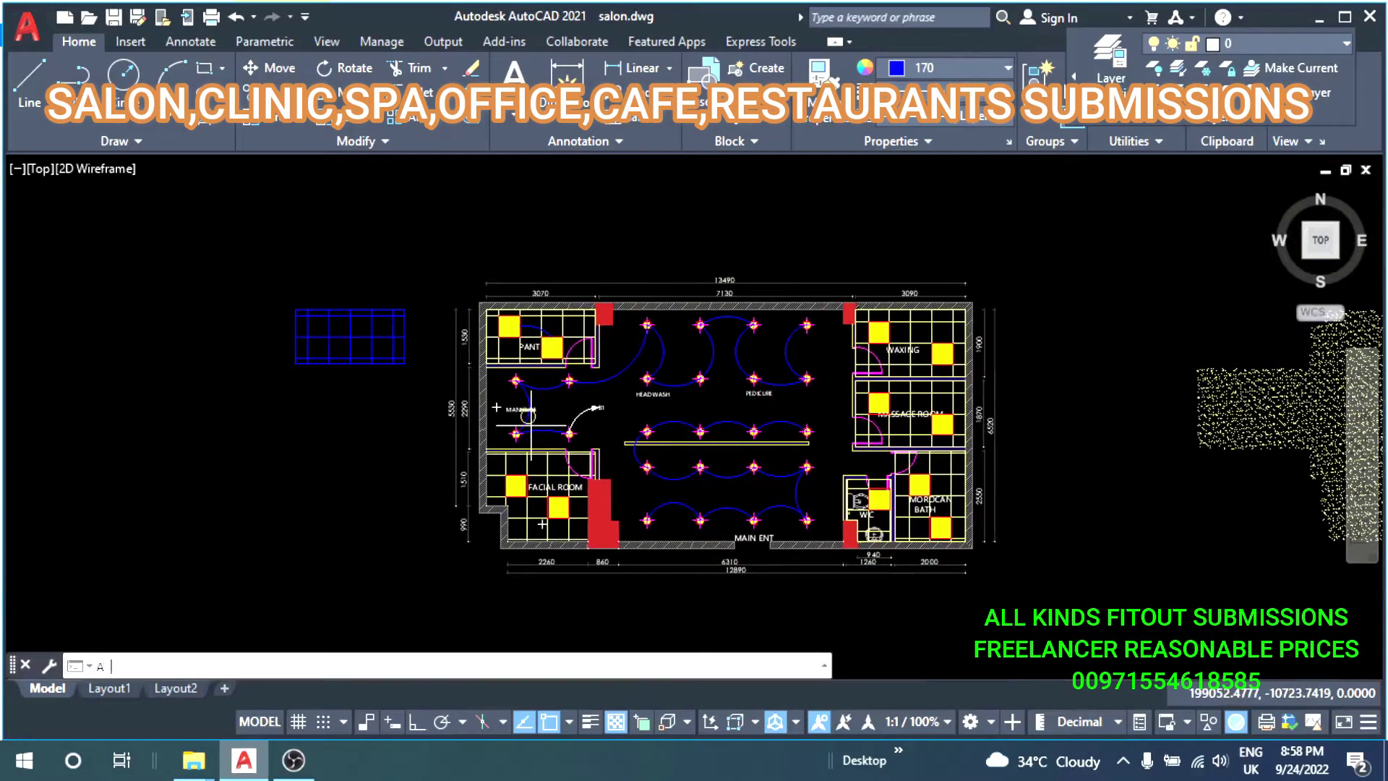
{"action": "scroll", "coordinate": [640, 427], "scroll_direction": "up", "scroll_amount": 5}
{"action": "scroll", "coordinate": [741, 602], "scroll_direction": "down", "scroll_amount": 2}
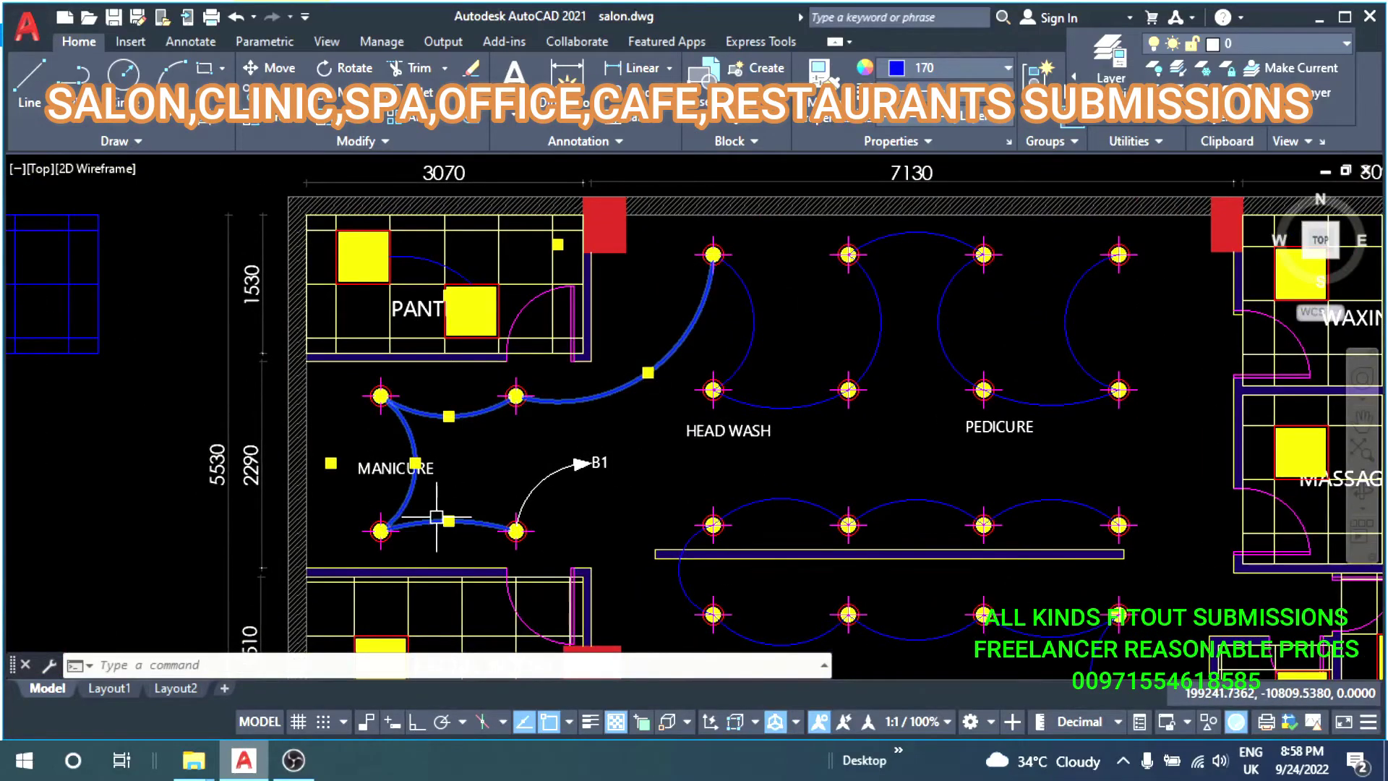
Select the blue circuit arcs across HEAD WASH, Pedicure and the middle rows.
{"action": "scroll", "coordinate": [435, 517], "scroll_direction": "down", "scroll_amount": 2}
{"action": "scroll", "coordinate": [666, 441], "scroll_direction": "up", "scroll_amount": 2}
{"action": "left_click", "coordinate": [647, 358]}
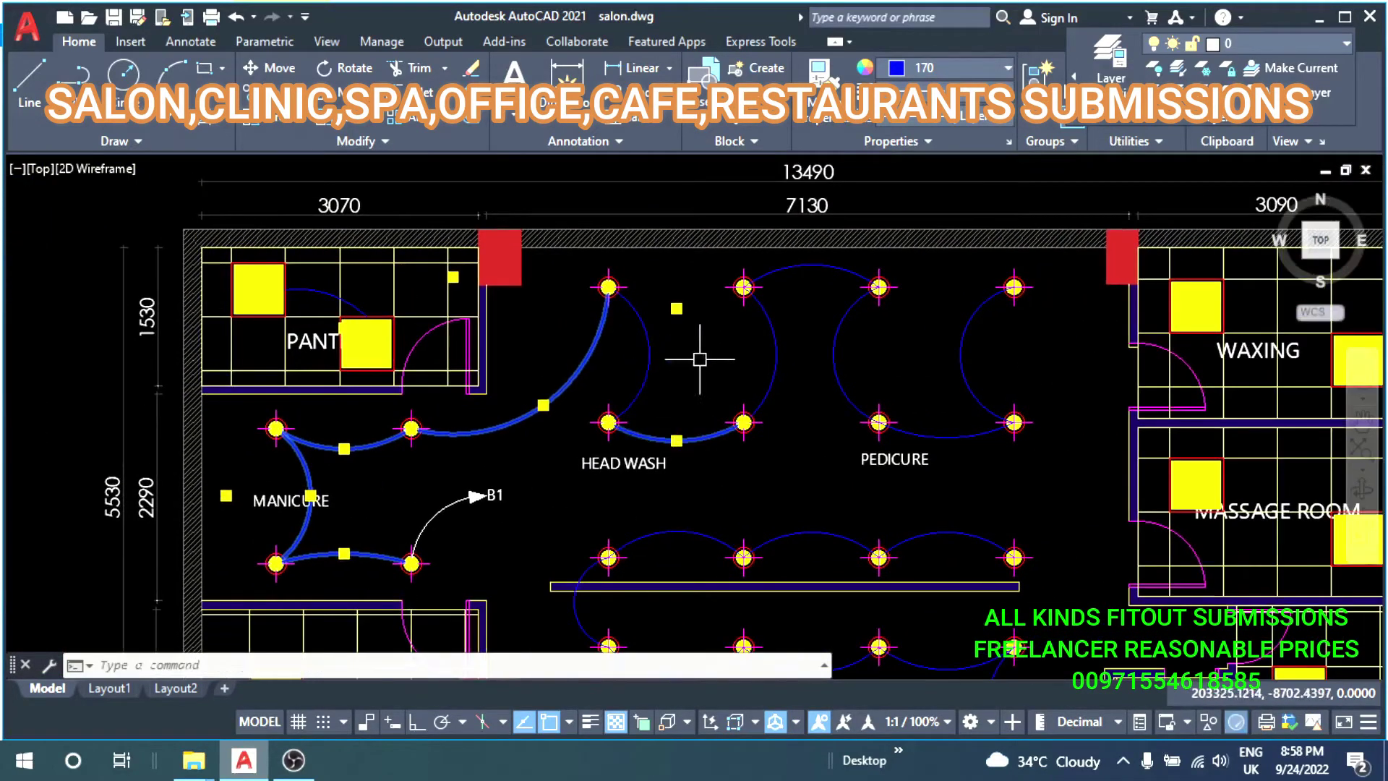
{"action": "left_click", "coordinate": [775, 340]}
{"action": "left_click", "coordinate": [833, 347]}
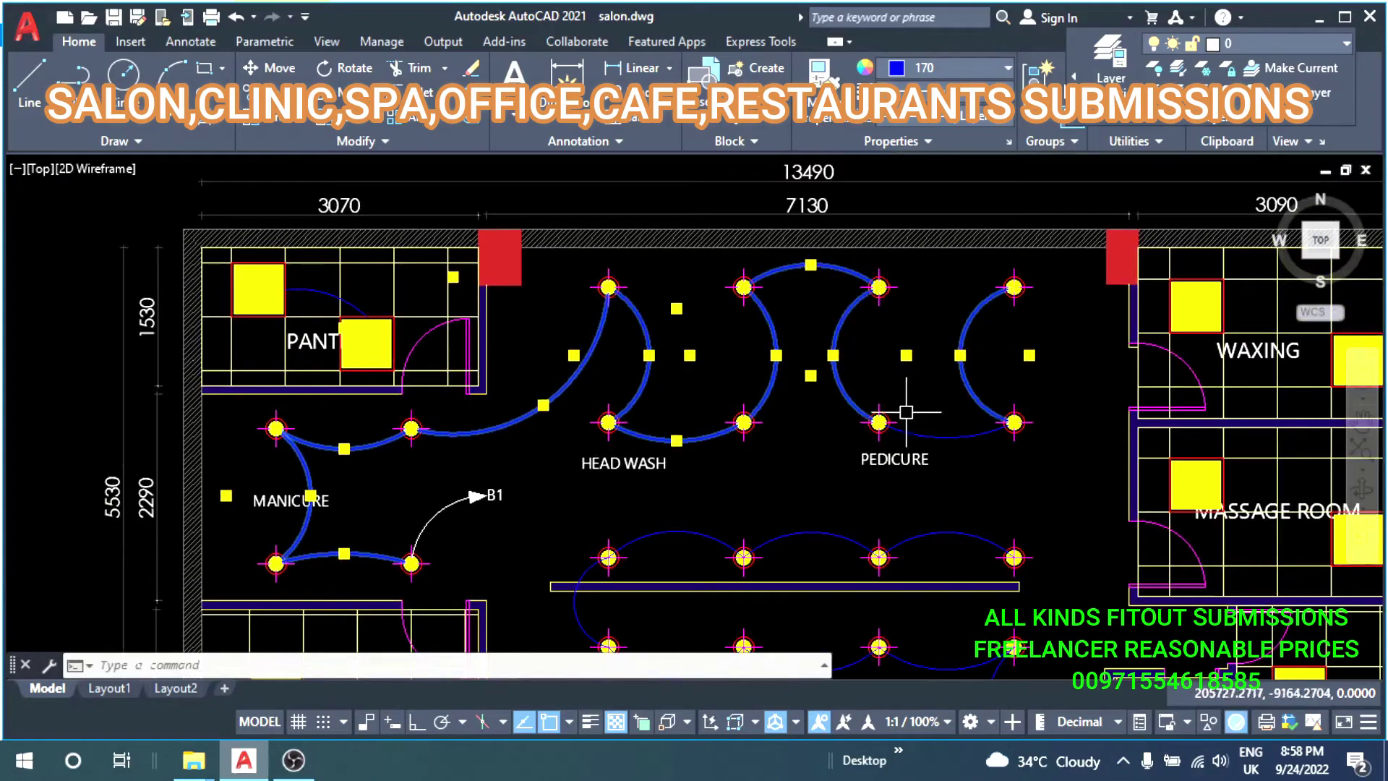
{"action": "mouse_move", "coordinate": [905, 412]}
{"action": "middle_mouse_down"}
{"action": "mouse_move", "coordinate": [827, 340]}
{"action": "mouse_move", "coordinate": [766, 248]}
{"action": "middle_mouse_up"}
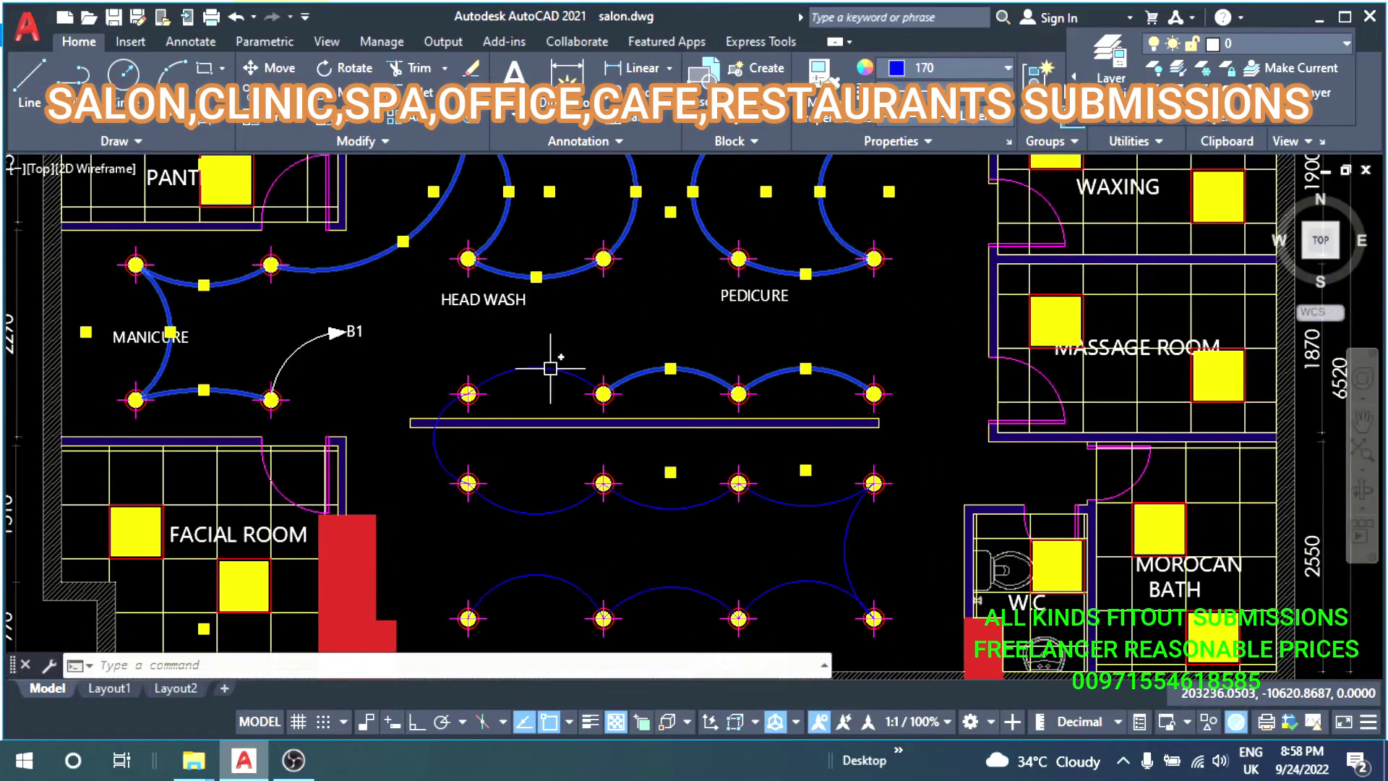
{"action": "left_click", "coordinate": [457, 476]}
{"action": "middle_click_drag", "start_coordinate": [641, 471], "coordinate": [564, 319]}
{"action": "left_click", "coordinate": [811, 371]}
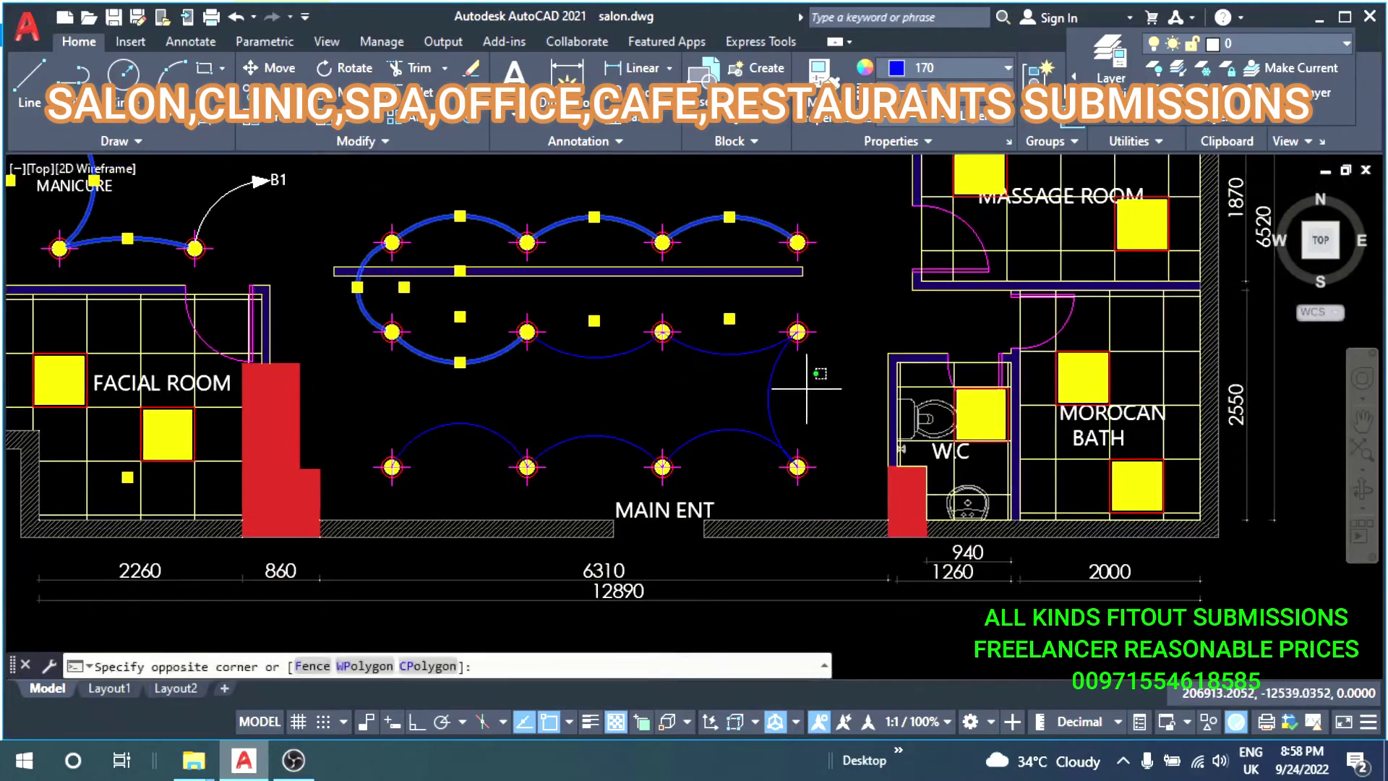
{"action": "left_click", "coordinate": [759, 415]}
{"action": "left_click", "coordinate": [718, 350]}
{"action": "left_click", "coordinate": [629, 329]}
{"action": "left_click", "coordinate": [719, 430]}
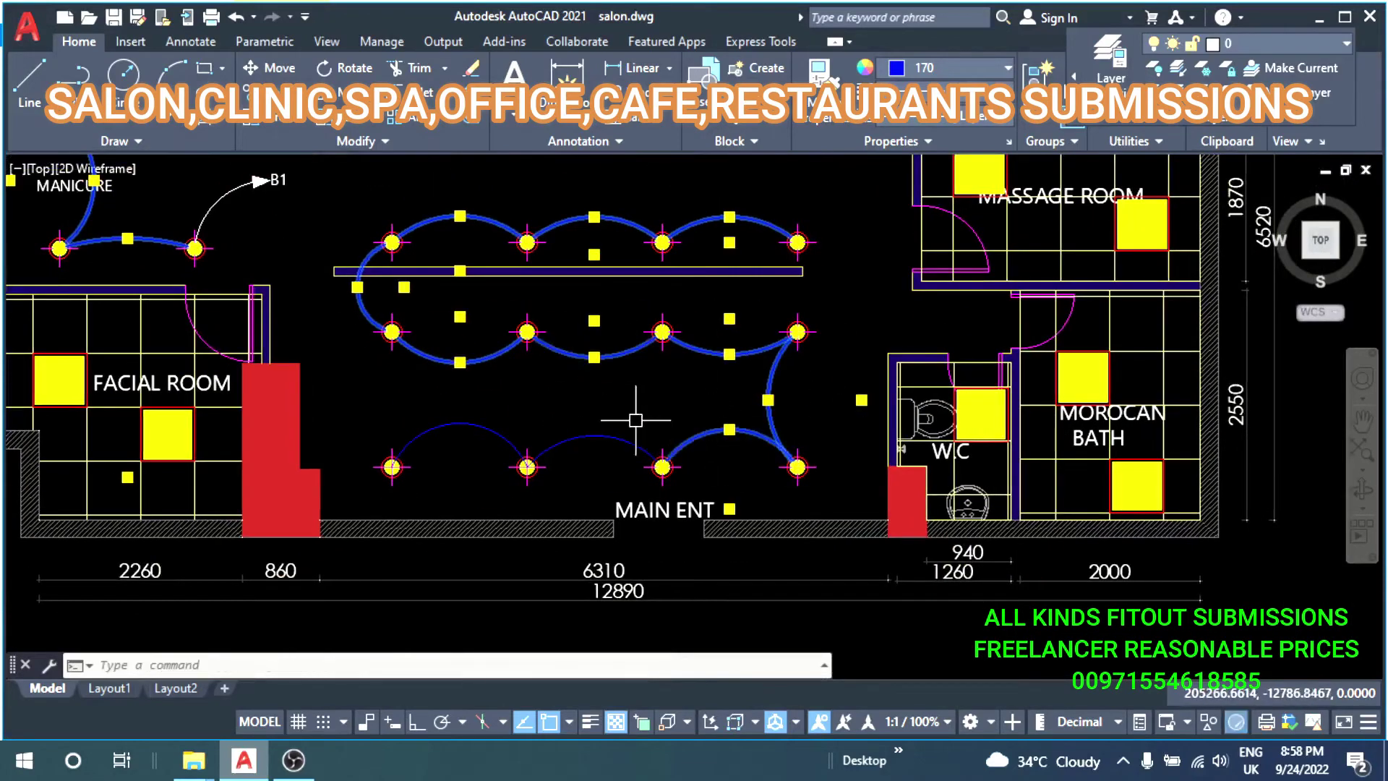
Change the selected arcs' colour to red.
{"action": "left_click", "coordinate": [986, 62]}
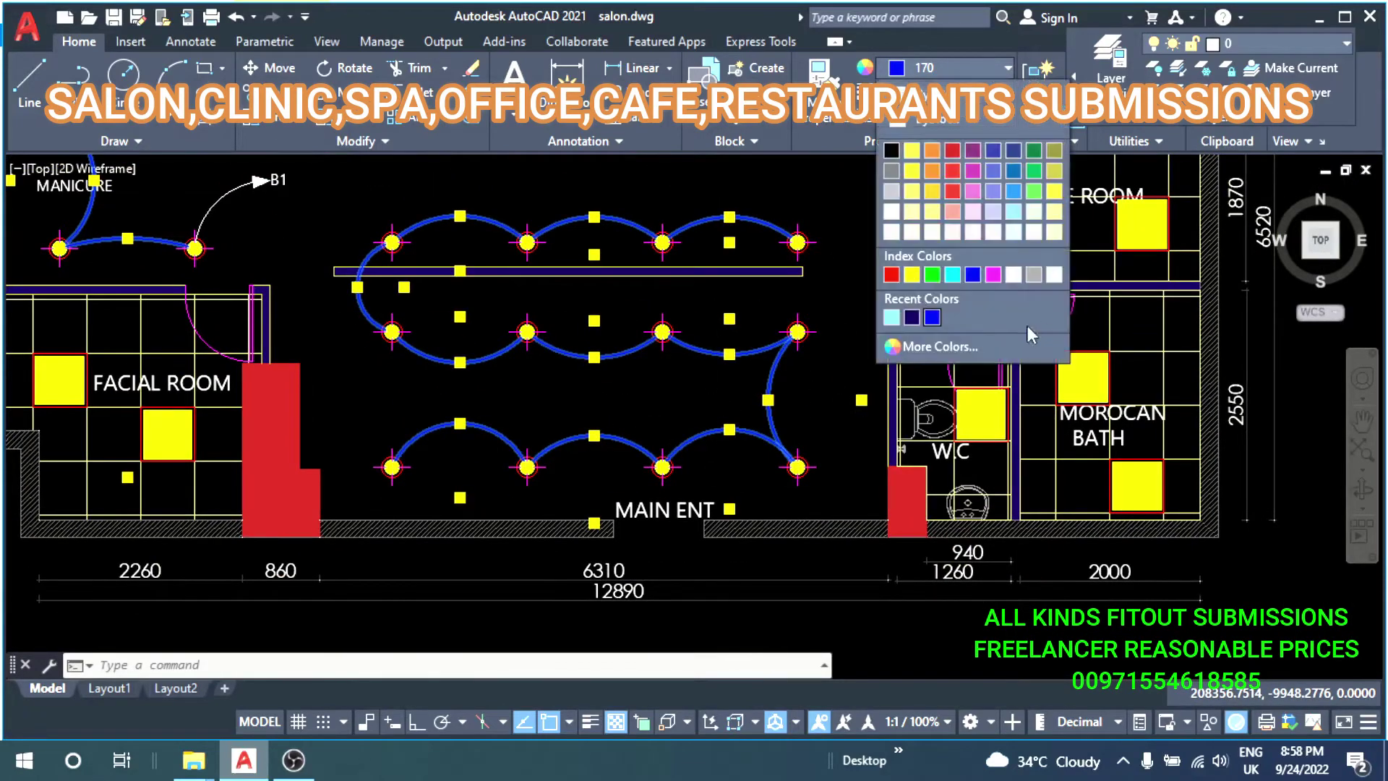
{"action": "left_click", "coordinate": [897, 281]}
{"action": "key", "text": "Escape"}
{"action": "middle_click_drag", "start_coordinate": [246, 335], "coordinate": [555, 433]}
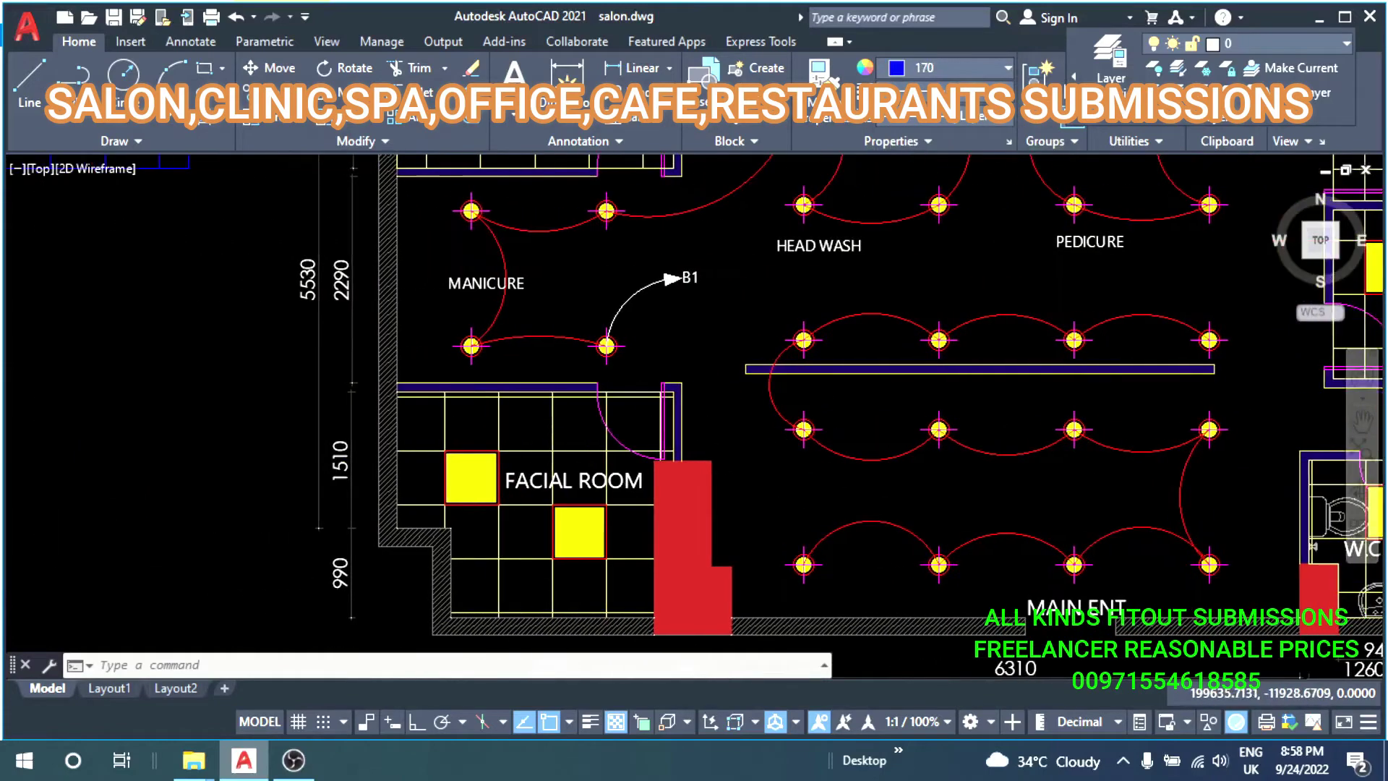
{"action": "scroll", "coordinate": [555, 433], "scroll_direction": "down", "scroll_amount": 5}
Draw a long arc from the Pantry light down to the Facial Room.
{"action": "scroll", "coordinate": [535, 376], "scroll_direction": "up", "scroll_amount": 5}
{"action": "scroll", "coordinate": [545, 298], "scroll_direction": "up", "scroll_amount": 3}
{"action": "type", "text": "a"}
{"action": "key", "text": "Return"}
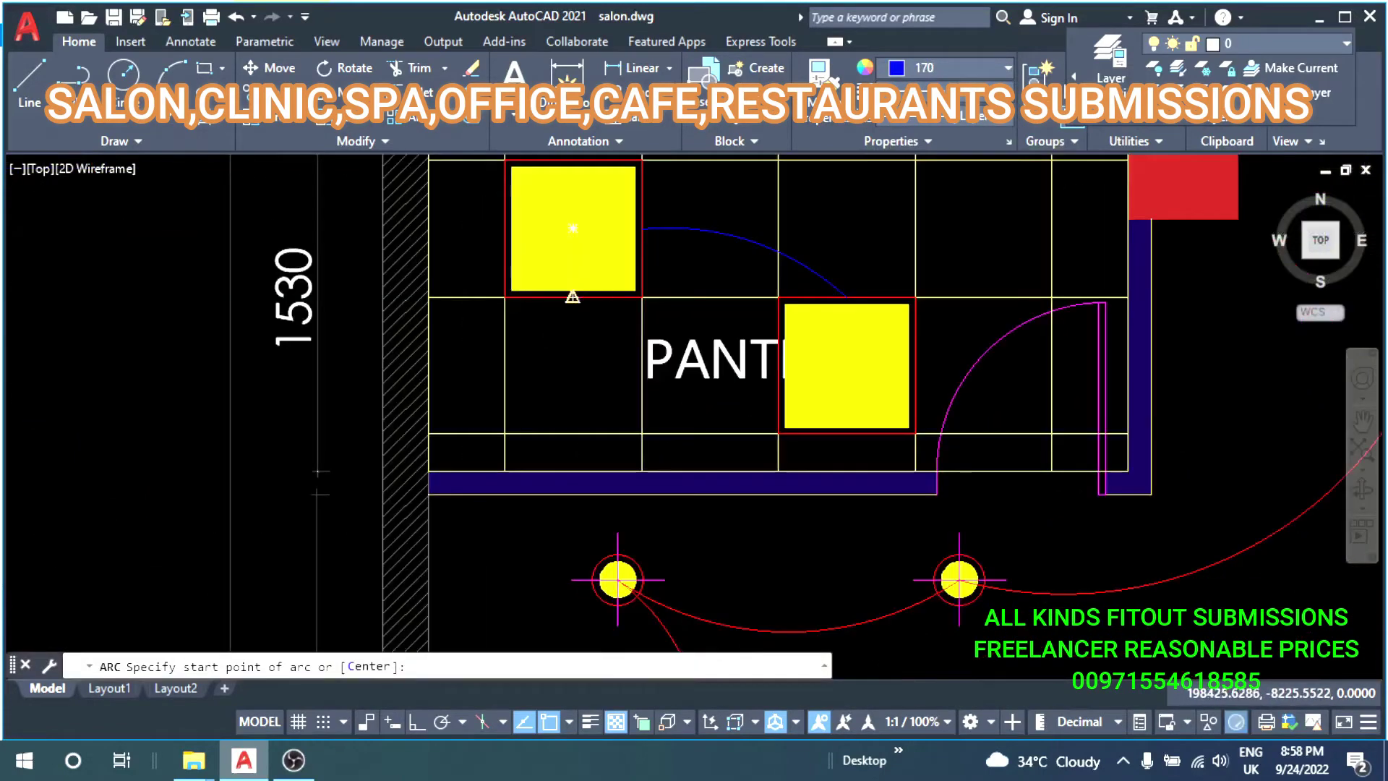
{"action": "left_click", "coordinate": [573, 296]}
{"action": "scroll", "coordinate": [573, 296], "scroll_direction": "down", "scroll_amount": 4}
{"action": "scroll", "coordinate": [466, 477], "scroll_direction": "up", "scroll_amount": 3}
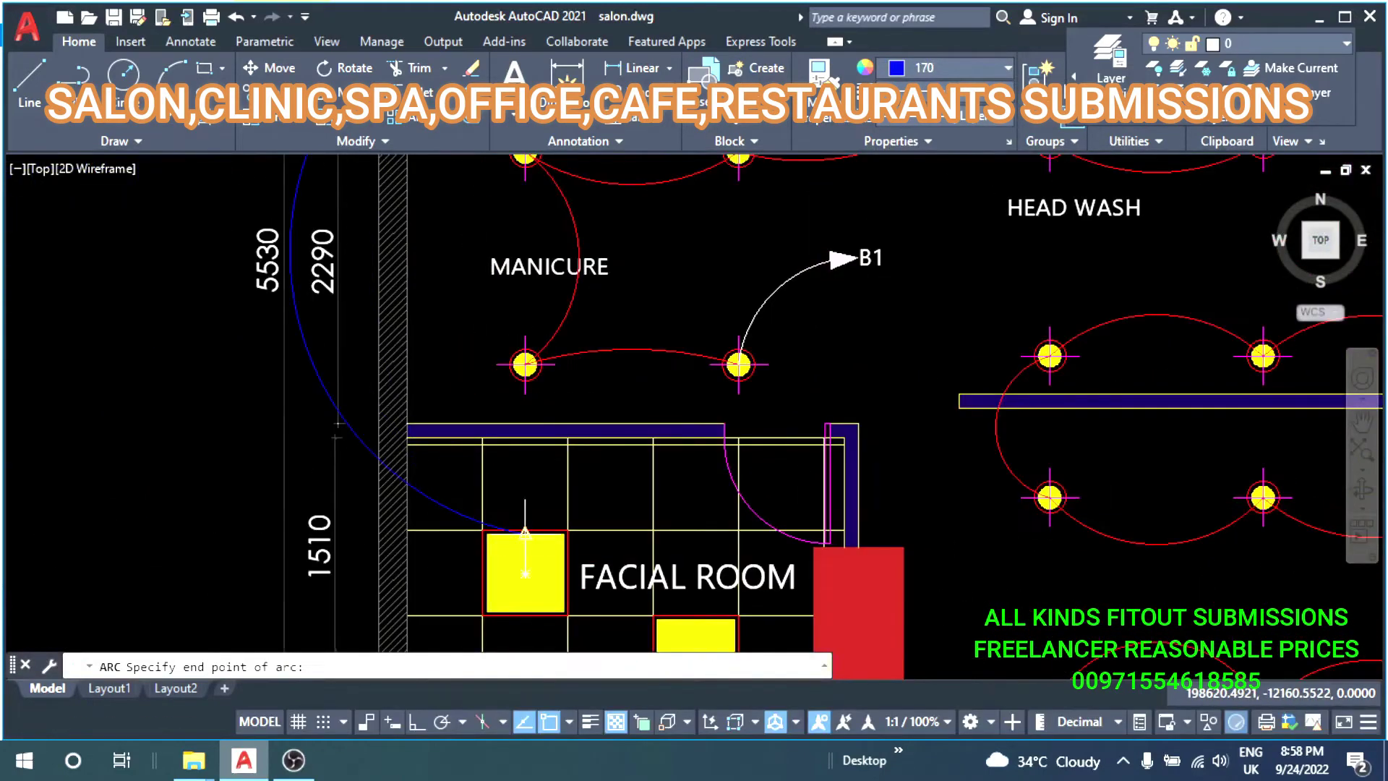
{"action": "left_click", "coordinate": [526, 533]}
Stretch the new arc's middle grip out against the left Manicure wall.
{"action": "middle_click_drag", "start_coordinate": [293, 168], "coordinate": [423, 353]}
{"action": "left_click", "coordinate": [405, 449]}
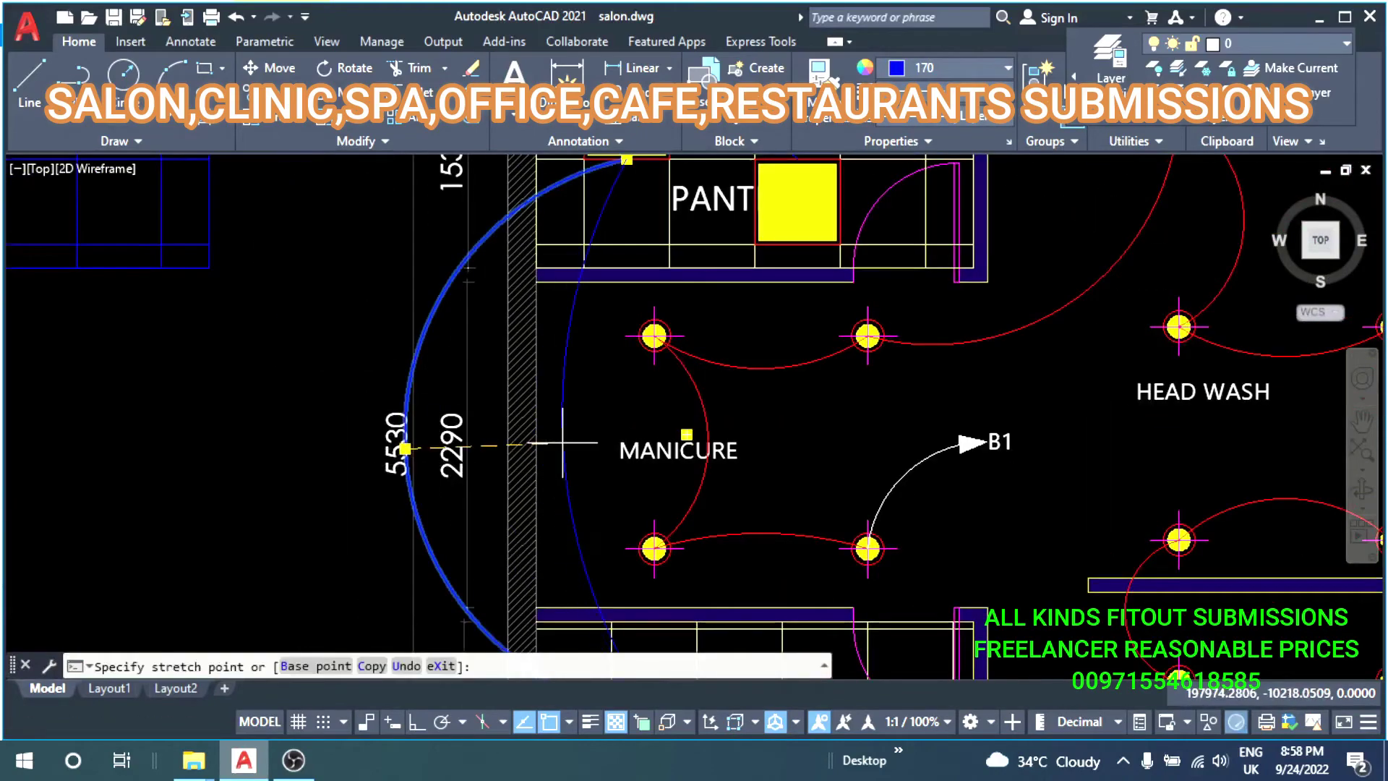
{"action": "left_click", "coordinate": [570, 448]}
{"action": "scroll", "coordinate": [570, 448], "scroll_direction": "down", "scroll_amount": 3}
{"action": "middle_click_drag", "start_coordinate": [578, 434], "coordinate": [517, 377]}
Drop a stray arc, then give the blue Manicure arc the red arc's properties.
{"action": "type", "text": "a"}
{"action": "key", "text": "Return"}
{"action": "scroll", "coordinate": [442, 448], "scroll_direction": "up", "scroll_amount": 2}
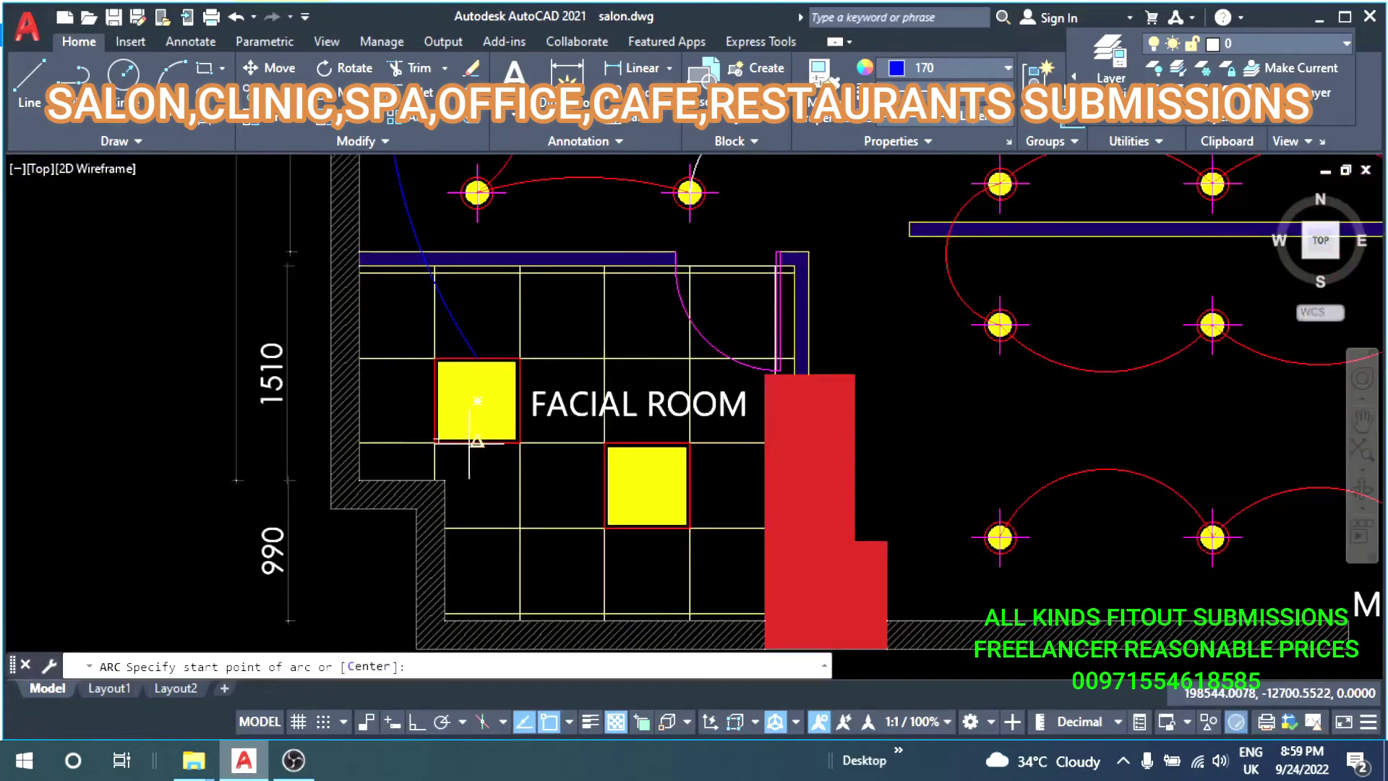
{"action": "key", "text": "Escape"}
{"action": "scroll", "coordinate": [647, 527], "scroll_direction": "down", "scroll_amount": 3}
{"action": "scroll", "coordinate": [644, 470], "scroll_direction": "up", "scroll_amount": 2}
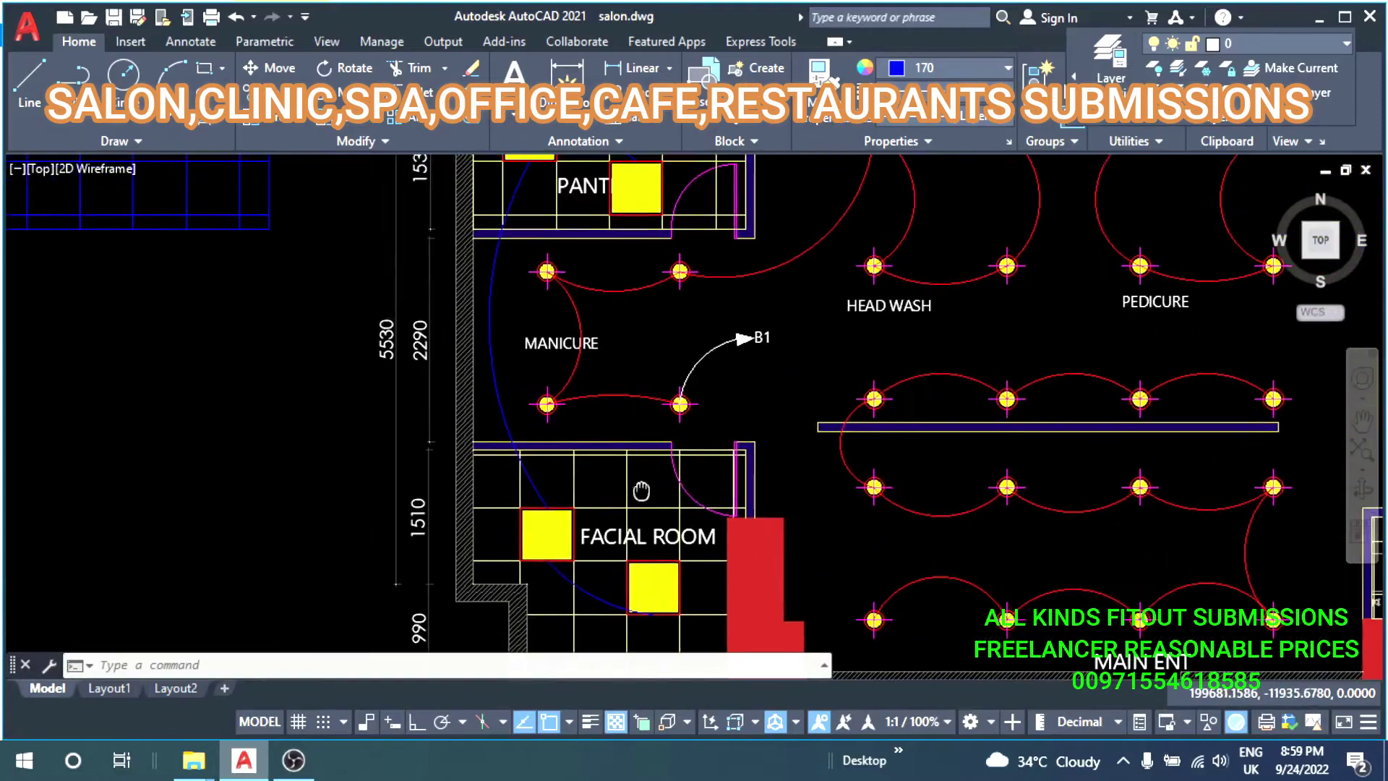
{"action": "type", "text": "ma"}
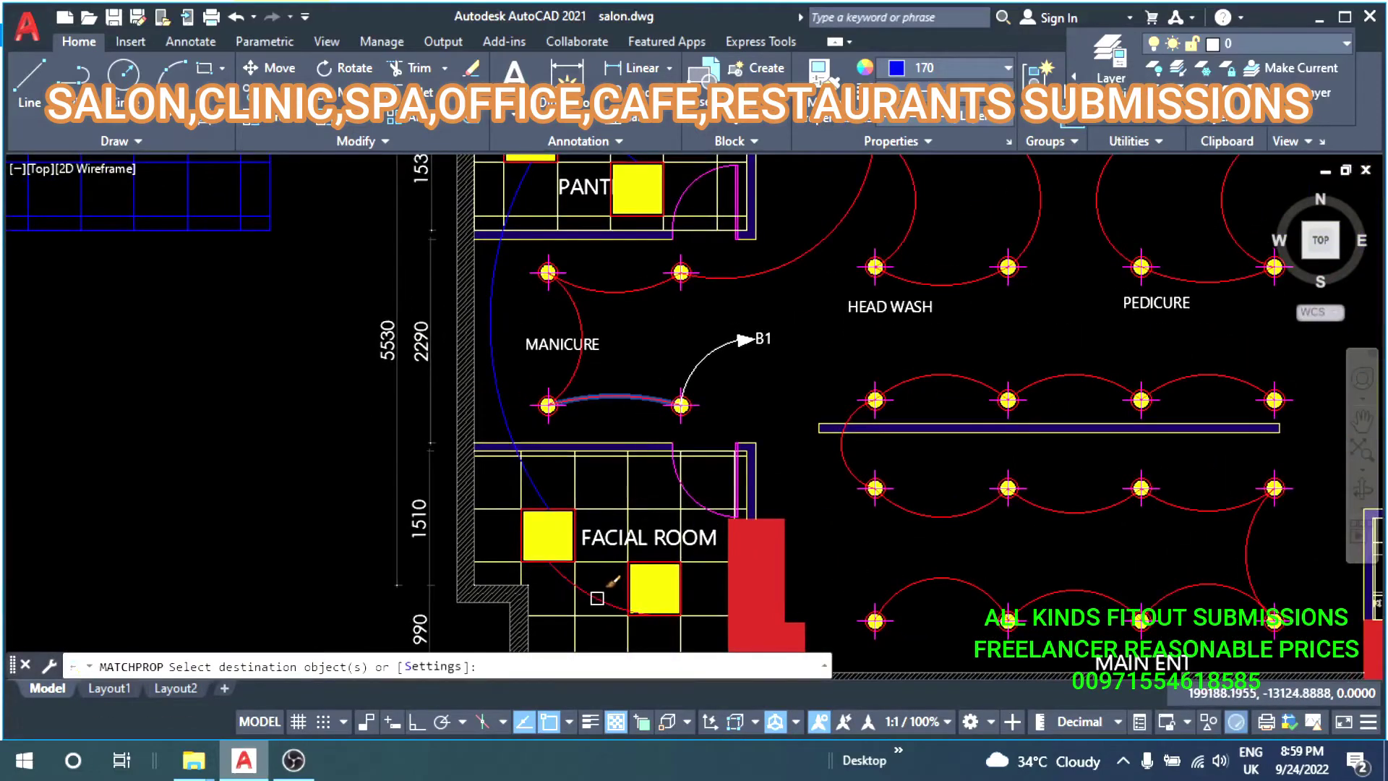
{"action": "left_click", "coordinate": [498, 397]}
{"action": "key", "text": "Return"}
{"action": "scroll", "coordinate": [506, 390], "scroll_direction": "down", "scroll_amount": 4}
{"action": "scroll", "coordinate": [614, 383], "scroll_direction": "up", "scroll_amount": 3}
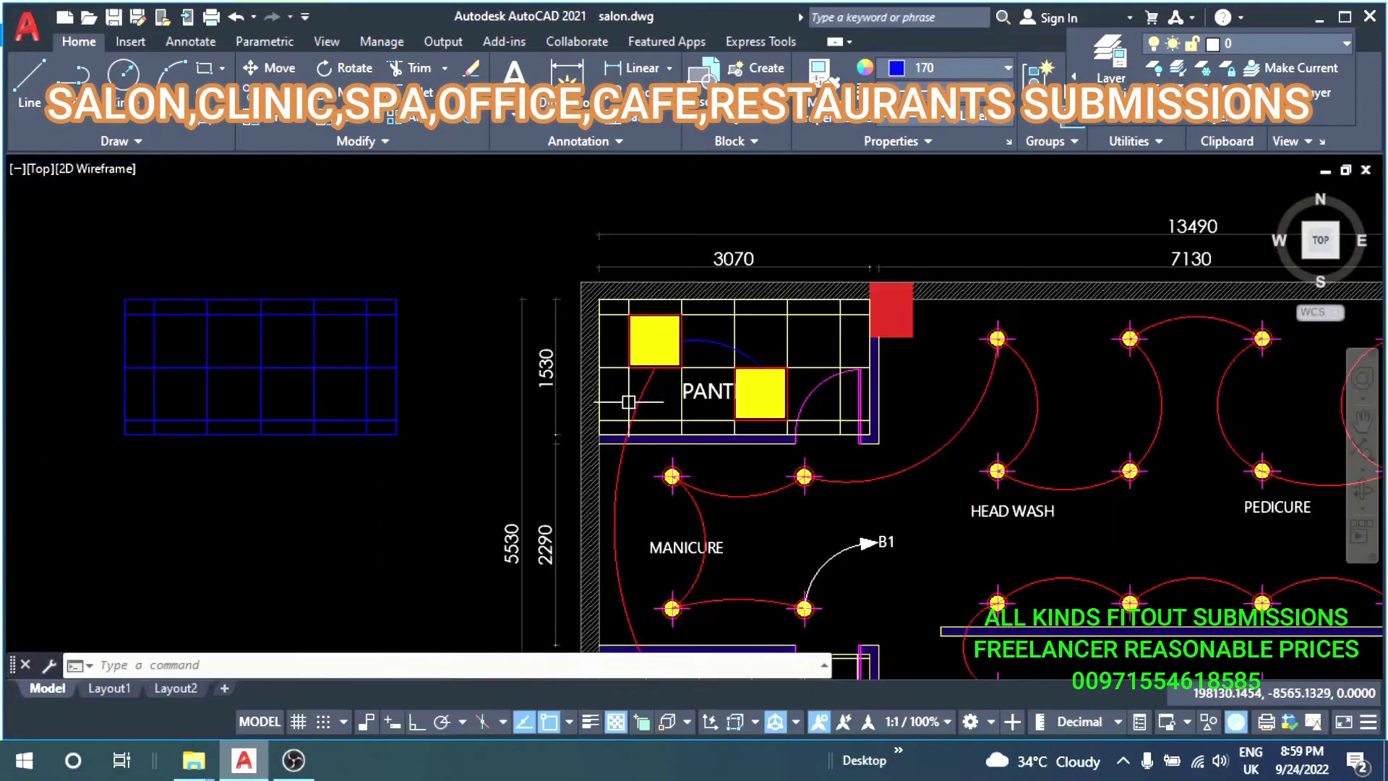
{"action": "scroll", "coordinate": [678, 376], "scroll_direction": "up", "scroll_amount": 2}
{"action": "key", "text": "Return"}
{"action": "key", "text": "Escape"}
{"action": "scroll", "coordinate": [845, 244], "scroll_direction": "down", "scroll_amount": 3}
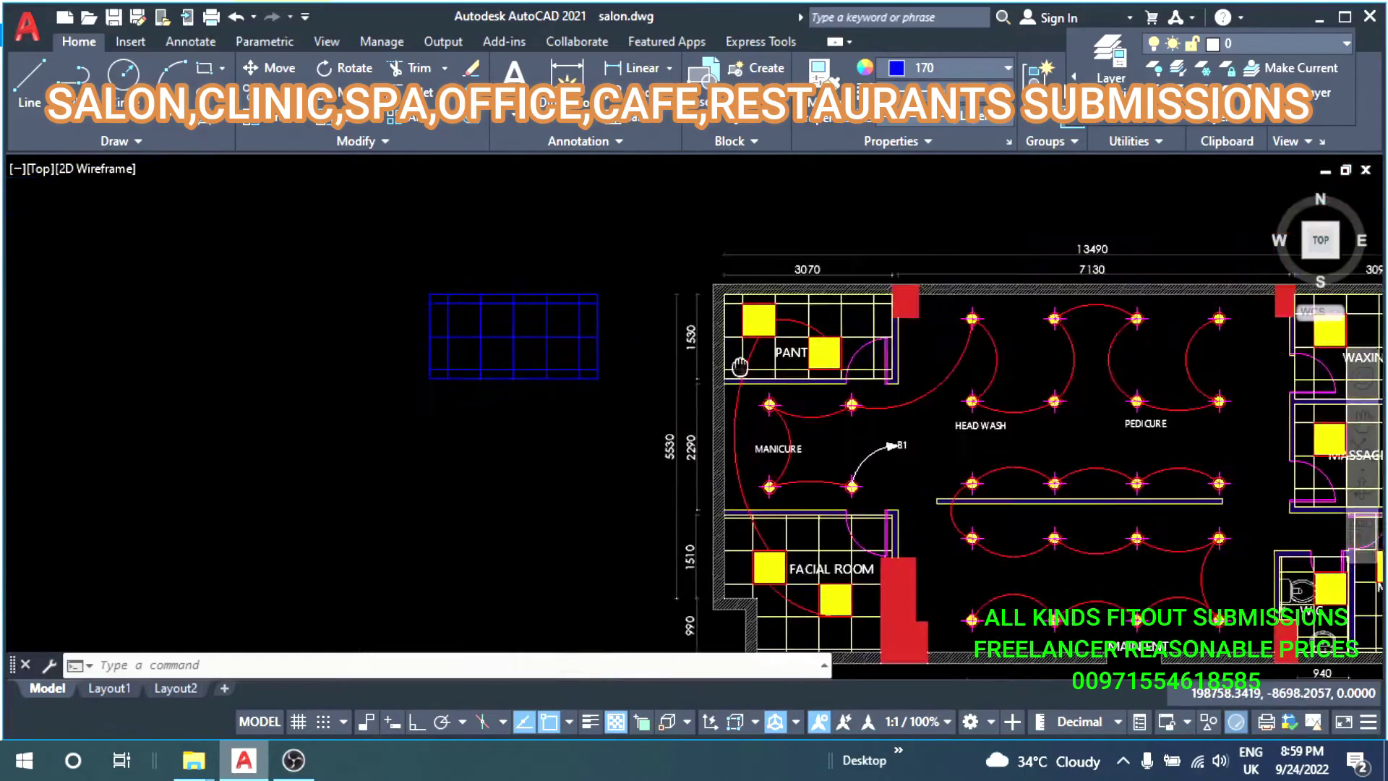
{"action": "scroll", "coordinate": [723, 347], "scroll_direction": "up", "scroll_amount": 2}
Copy the B1 arrow and its label up into the Pantry.
{"action": "scroll", "coordinate": [723, 347], "scroll_direction": "up", "scroll_amount": 3}
{"action": "left_click", "coordinate": [791, 311]}
{"action": "middle_click_drag", "start_coordinate": [733, 405], "coordinate": [733, 351]}
{"action": "type", "text": "co"}
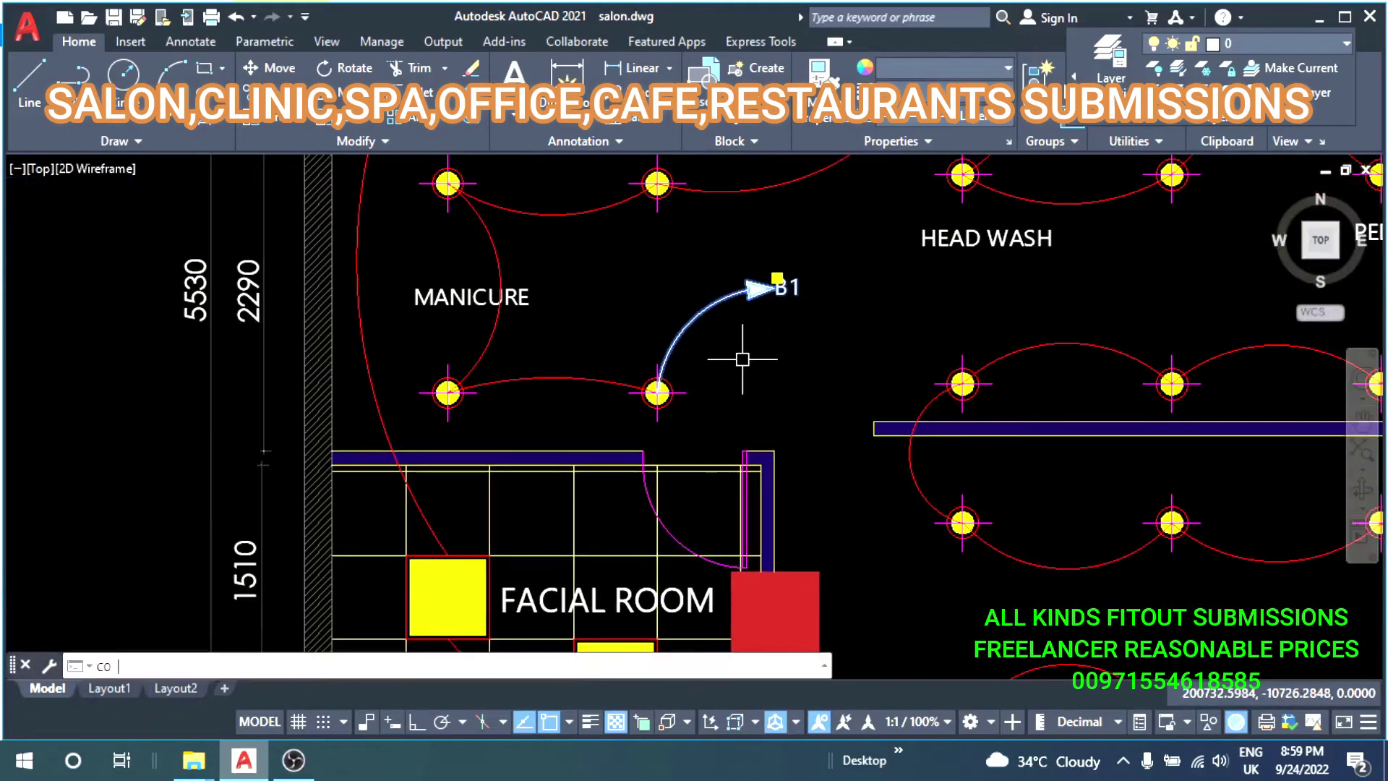
{"action": "left_click", "coordinate": [668, 393]}
{"action": "scroll", "coordinate": [716, 507], "scroll_direction": "down", "scroll_amount": 3}
{"action": "scroll", "coordinate": [600, 394], "scroll_direction": "up", "scroll_amount": 3}
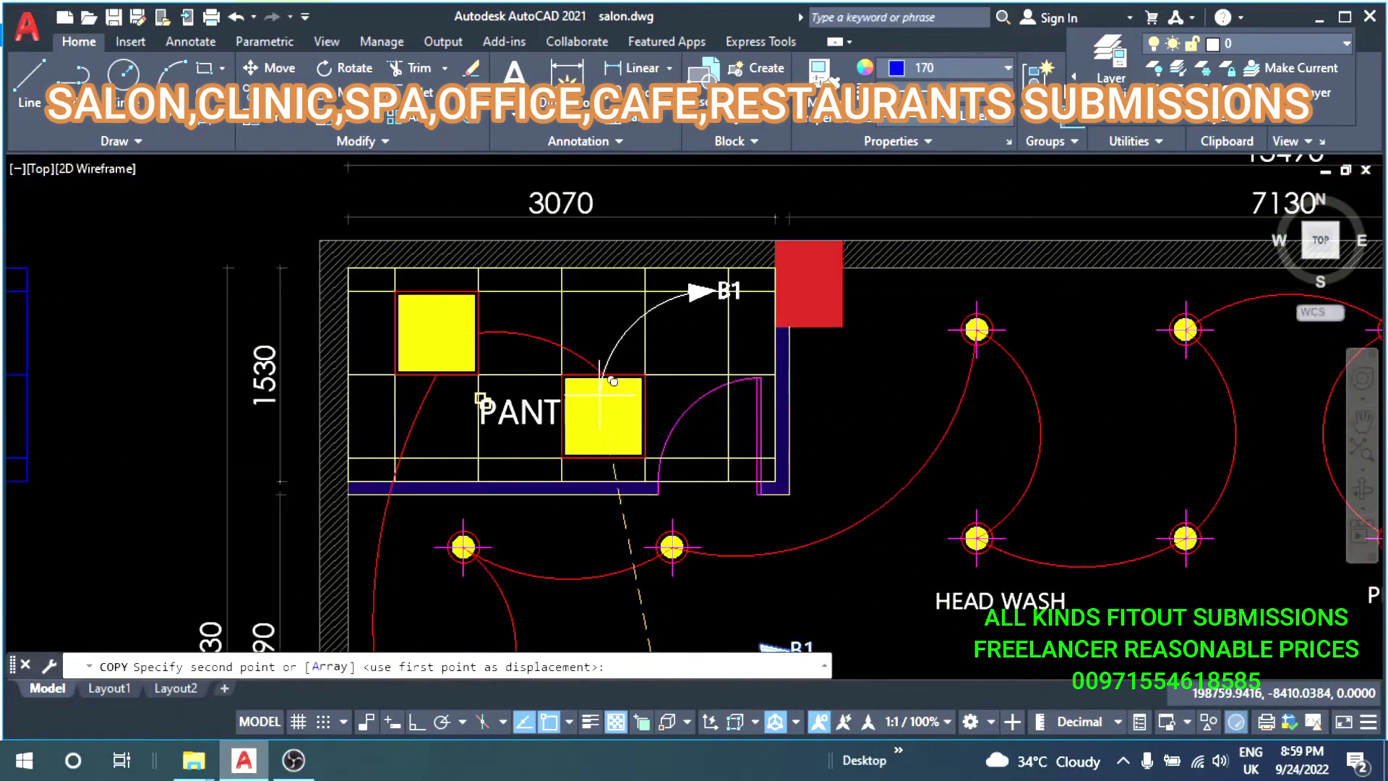
{"action": "left_click", "coordinate": [730, 275]}
{"action": "key", "text": "Escape"}
Change the copied label's text from B1 to Y1.
{"action": "scroll", "coordinate": [730, 275], "scroll_direction": "up", "scroll_amount": 3}
{"action": "scroll", "coordinate": [738, 316], "scroll_direction": "up", "scroll_amount": 3}
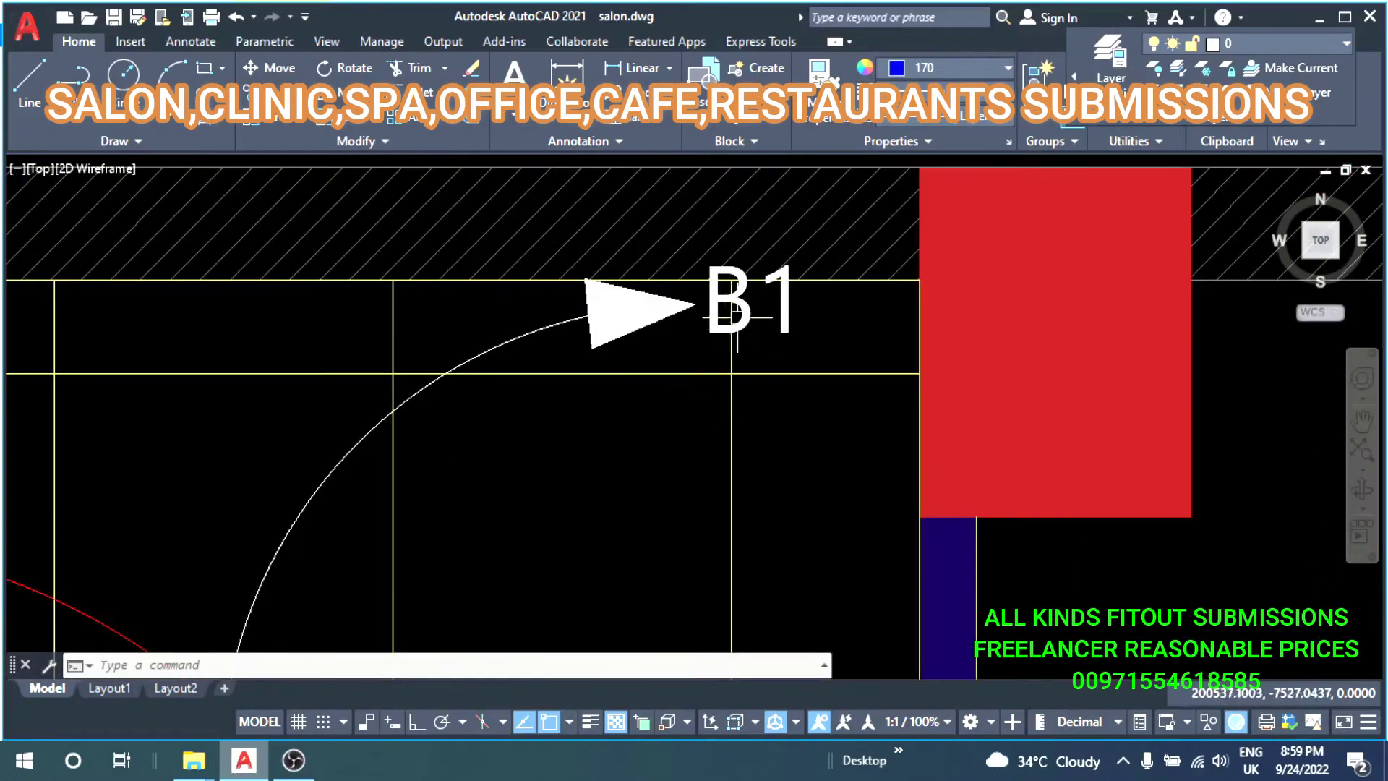
{"action": "double_click", "coordinate": [757, 323]}
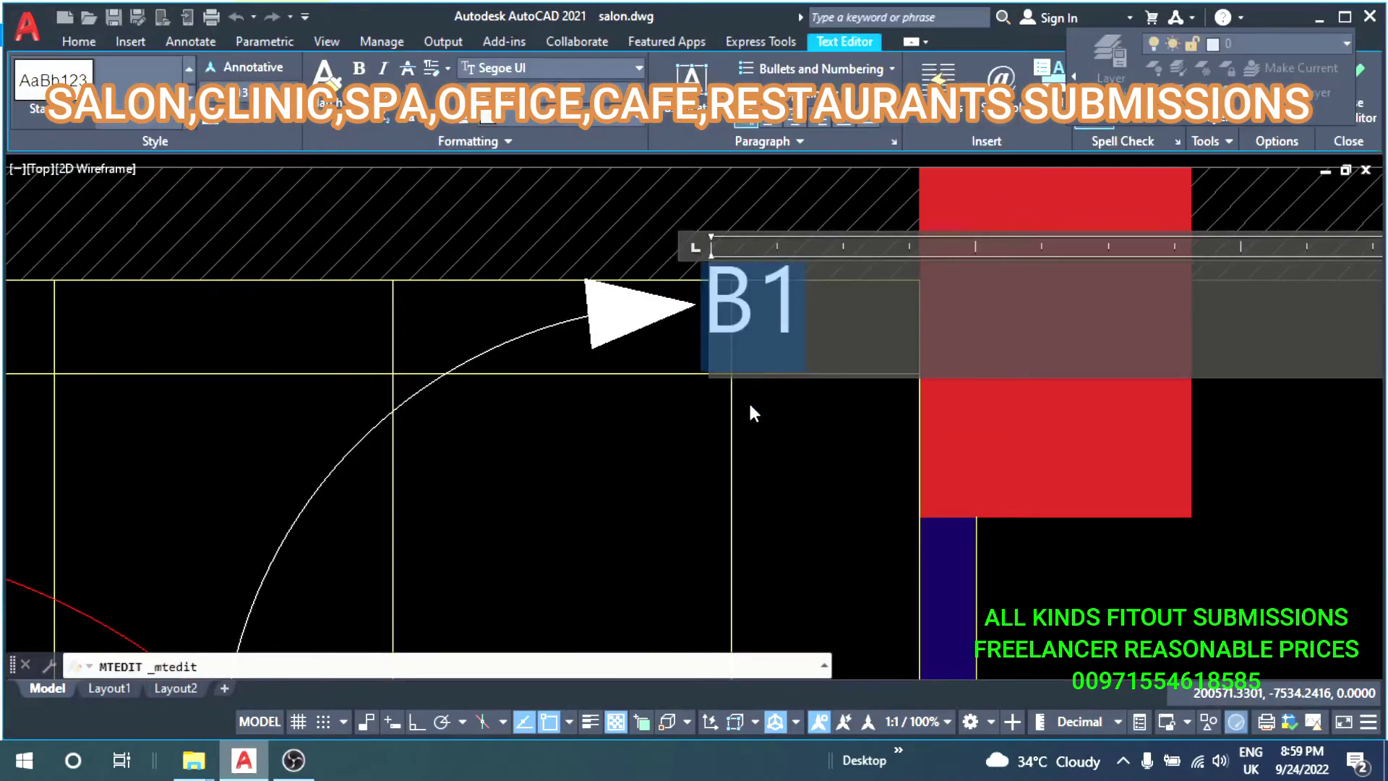
{"action": "key", "text": "BackSpace"}
{"action": "left_click_drag", "start_coordinate": [756, 318], "coordinate": [704, 326]}
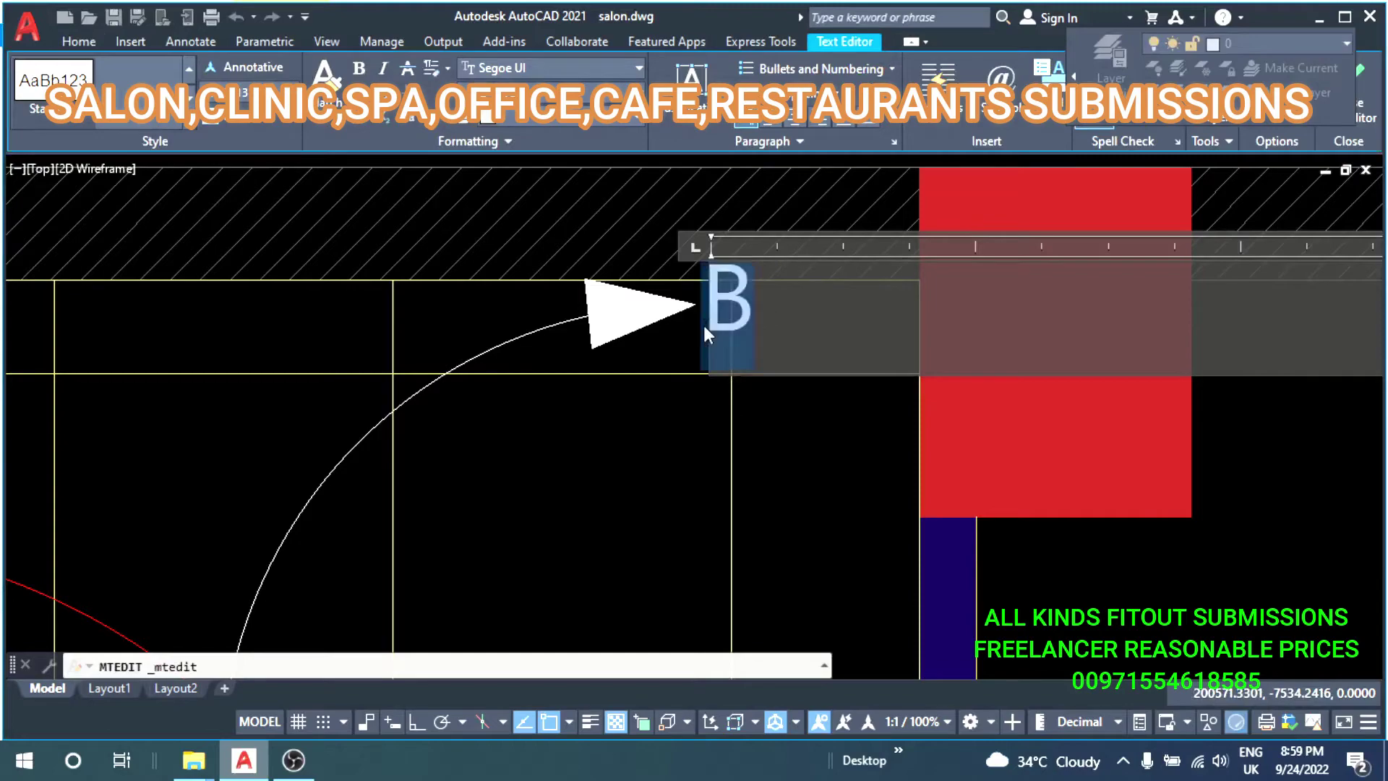
{"action": "type", "text": "Y1"}
{"action": "left_click", "coordinate": [780, 465]}
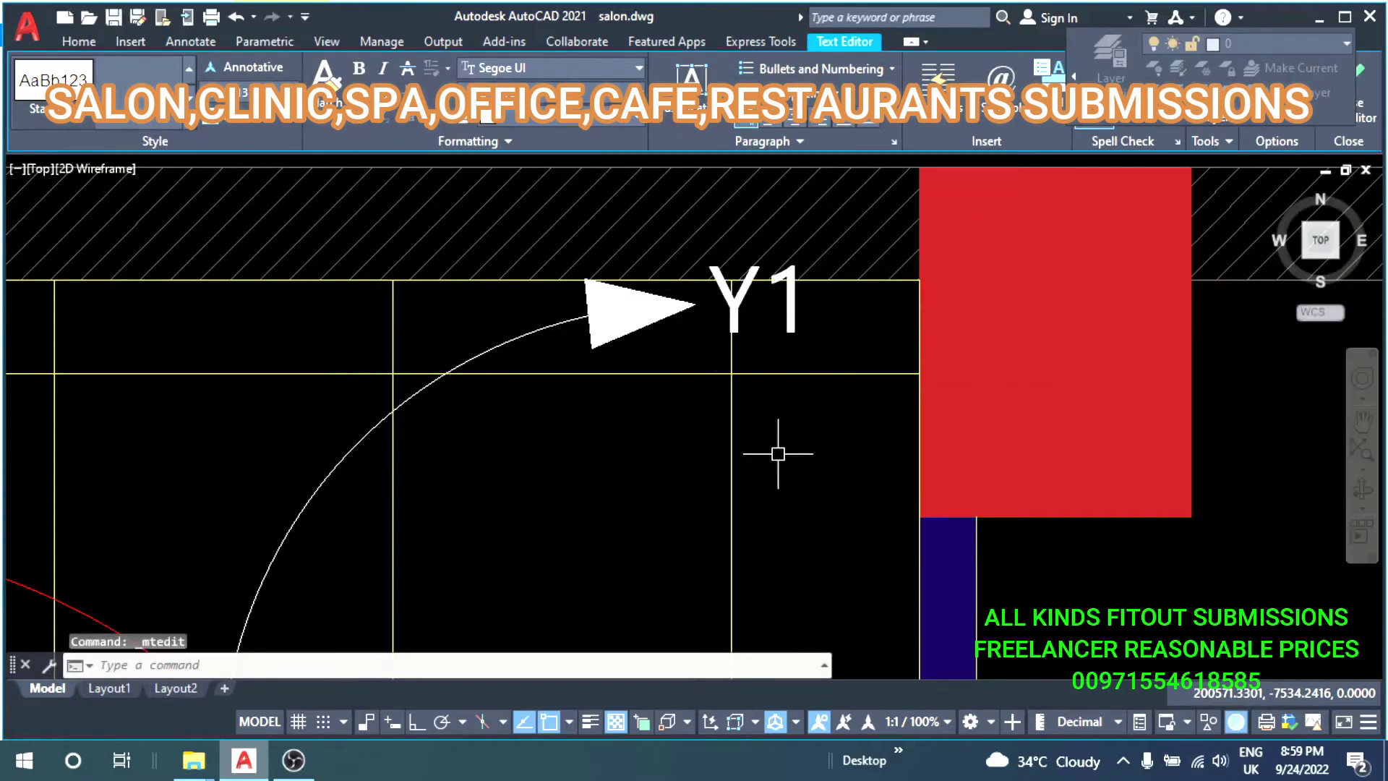
{"action": "key", "text": "Escape"}
{"action": "scroll", "coordinate": [781, 455], "scroll_direction": "down", "scroll_amount": 5}
{"action": "scroll", "coordinate": [571, 374], "scroll_direction": "down", "scroll_amount": 3}
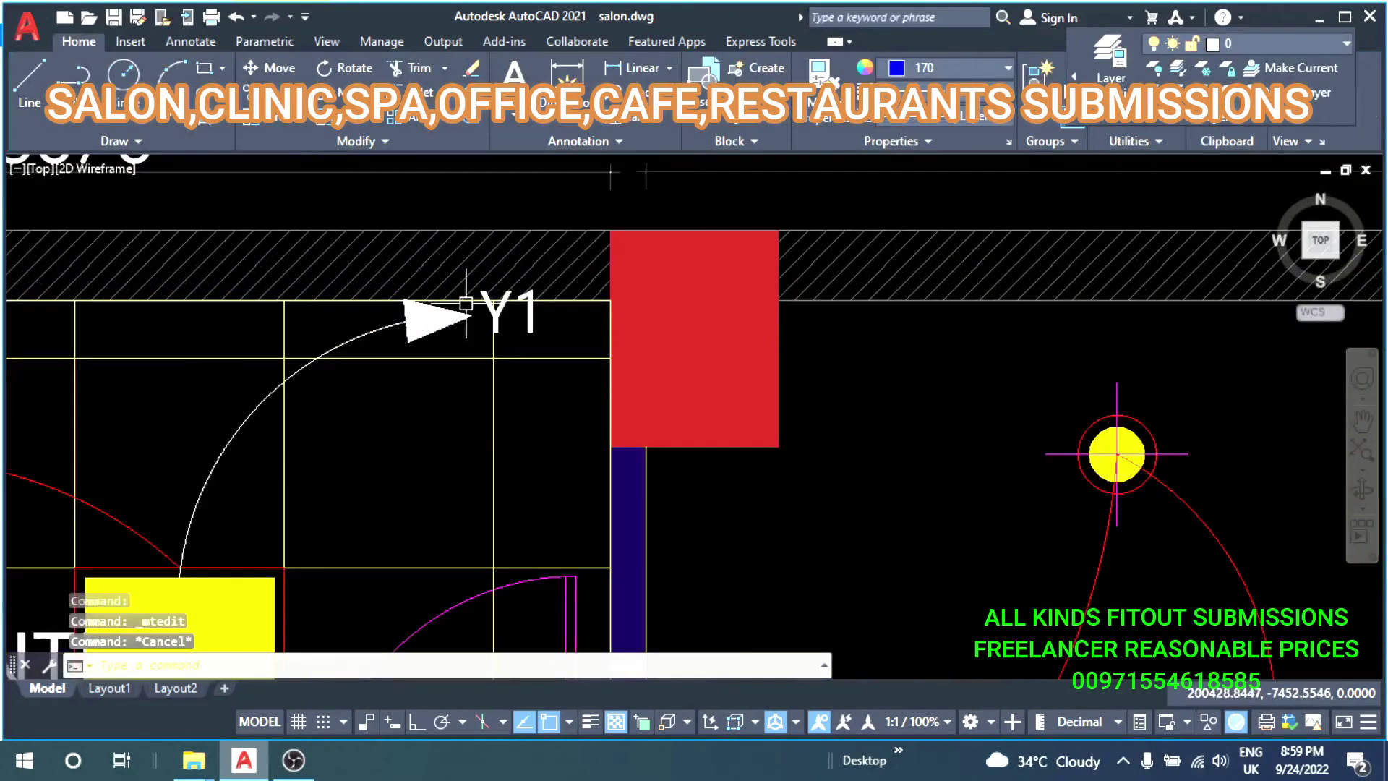
Draw a three-point arc linking the Waxing lights.
{"action": "scroll", "coordinate": [592, 381], "scroll_direction": "up", "scroll_amount": 5}
{"action": "middle_click_drag", "start_coordinate": [591, 381], "coordinate": [591, 491]}
{"action": "type", "text": "a"}
{"action": "key", "text": "Return"}
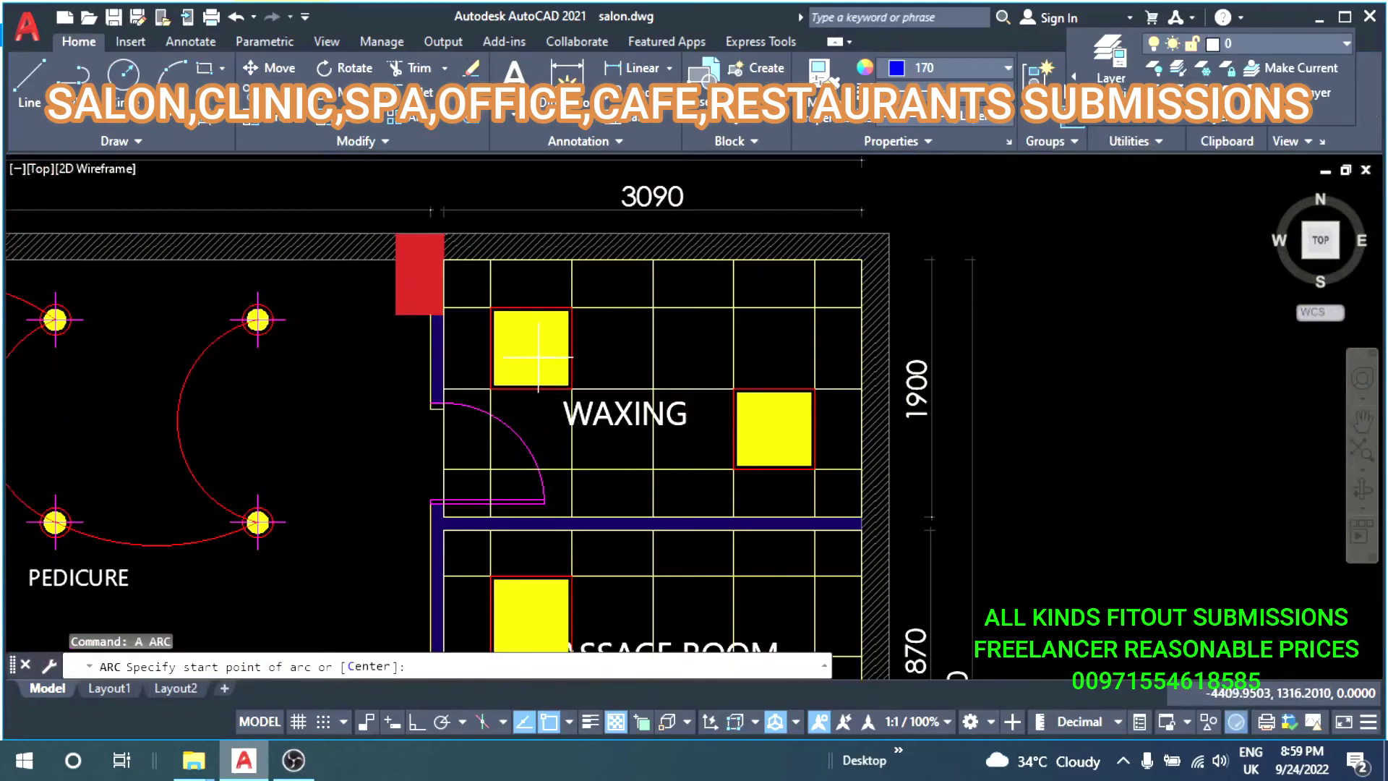
{"action": "left_click", "coordinate": [531, 307]}
{"action": "left_click", "coordinate": [690, 308]}
{"action": "left_click", "coordinate": [775, 382]}
{"action": "scroll", "coordinate": [775, 381], "scroll_direction": "down", "scroll_amount": 3}
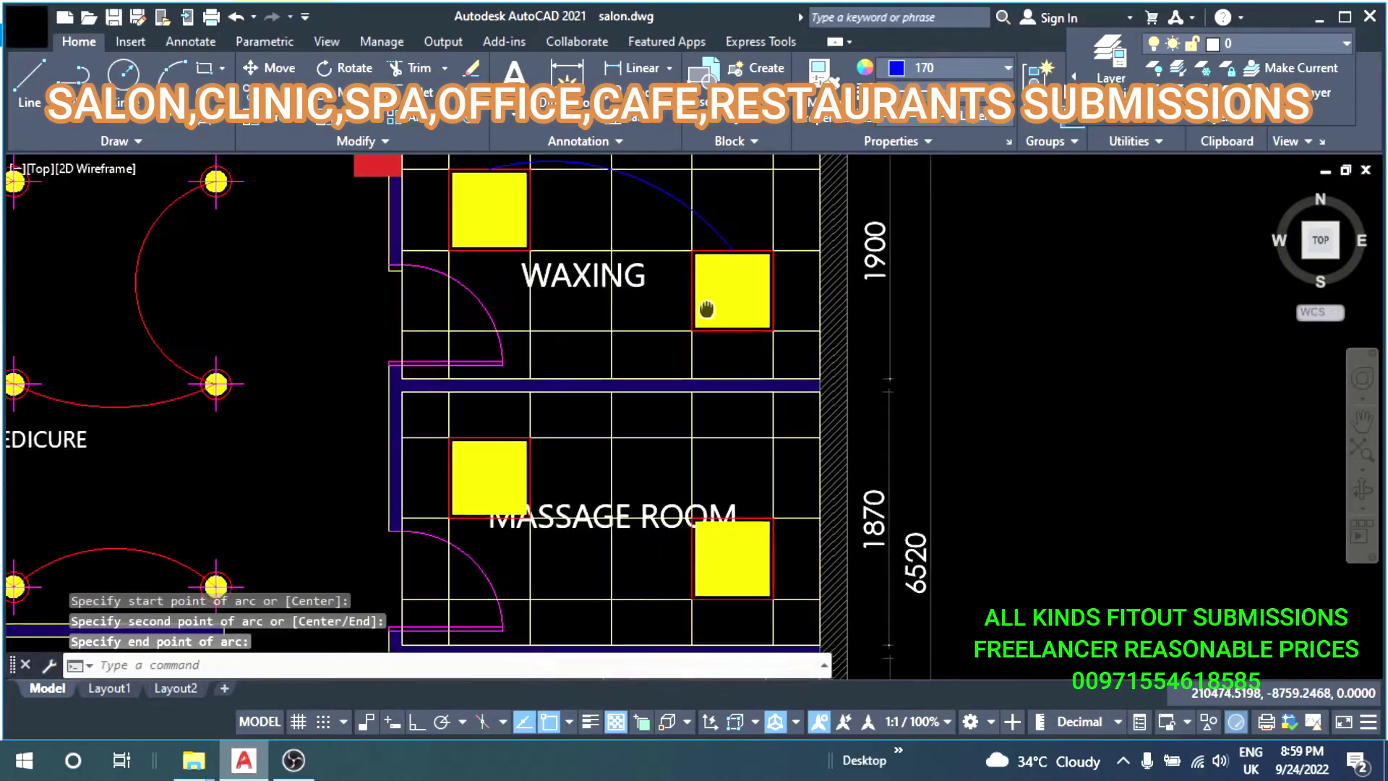
Draw an arc from below Waxing down into the Massage Room.
{"action": "key", "text": "Return"}
{"action": "left_click", "coordinate": [730, 331]}
{"action": "scroll", "coordinate": [730, 330], "scroll_direction": "up", "scroll_amount": 3}
{"action": "middle_click_drag", "start_coordinate": [839, 663], "coordinate": [794, 451]}
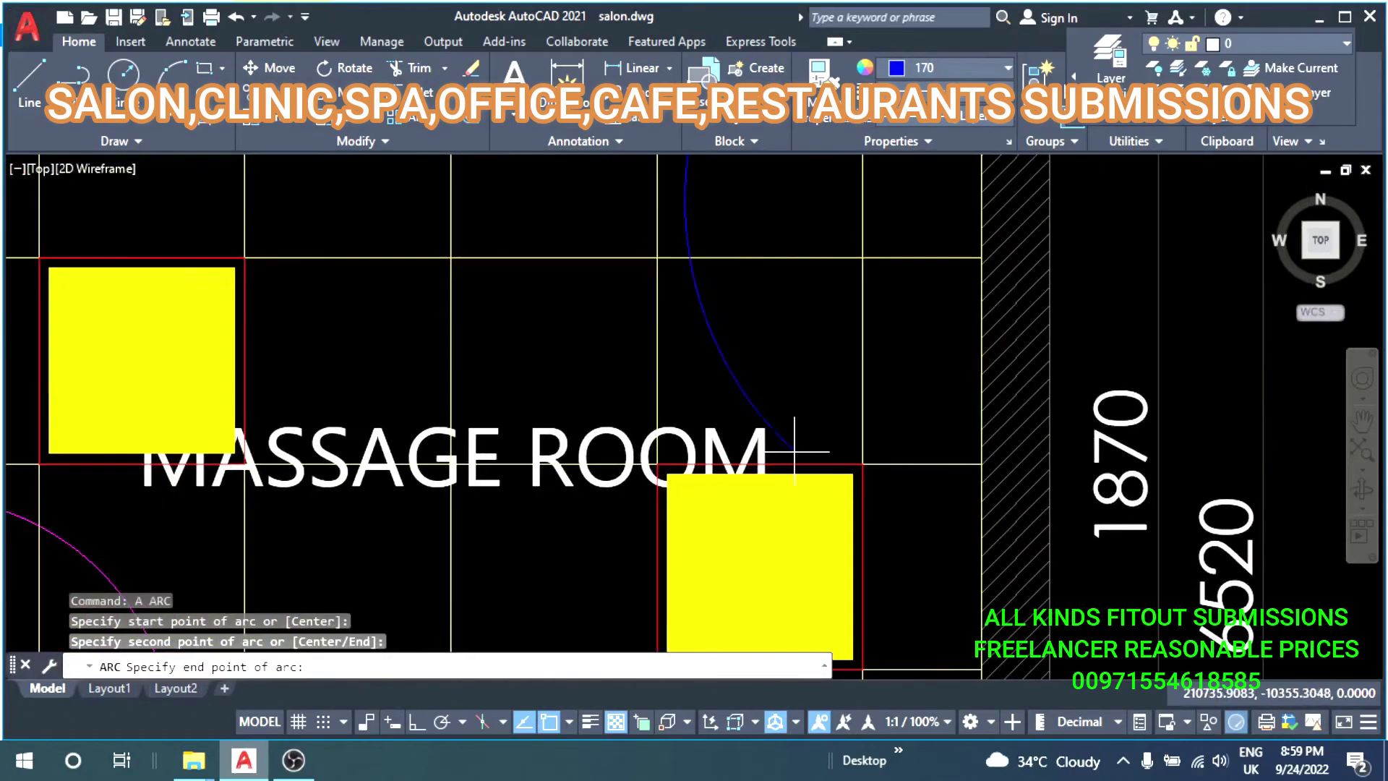
{"action": "left_click", "coordinate": [767, 470]}
{"action": "scroll", "coordinate": [666, 396], "scroll_direction": "down", "scroll_amount": 3}
Draw a three-point arc across the lower Massage Room lights.
{"action": "key", "text": "Return"}
{"action": "scroll", "coordinate": [496, 449], "scroll_direction": "up", "scroll_amount": 3}
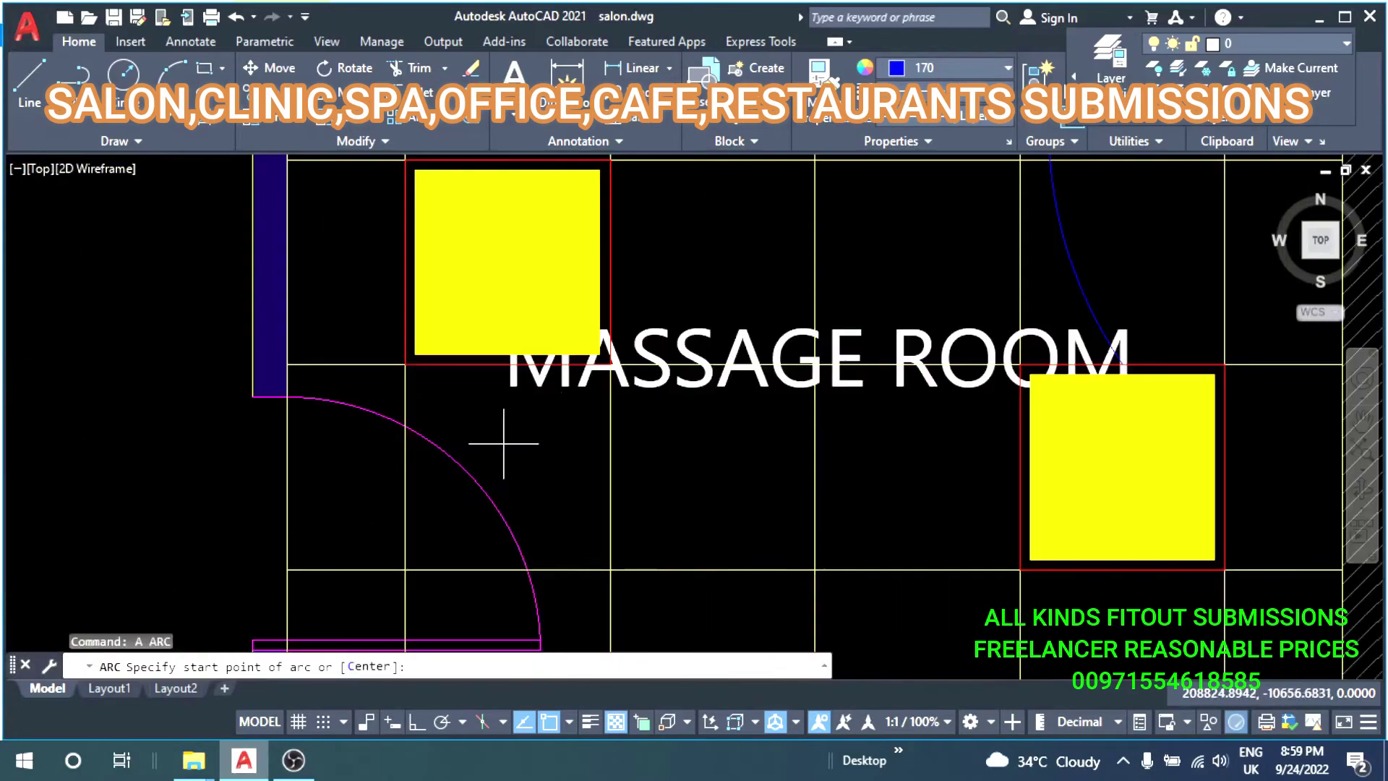
{"action": "scroll", "coordinate": [621, 304], "scroll_direction": "down", "scroll_amount": 1}
{"action": "middle_click_drag", "start_coordinate": [620, 304], "coordinate": [623, 384]}
{"action": "left_click", "coordinate": [618, 356]}
{"action": "left_click", "coordinate": [751, 338]}
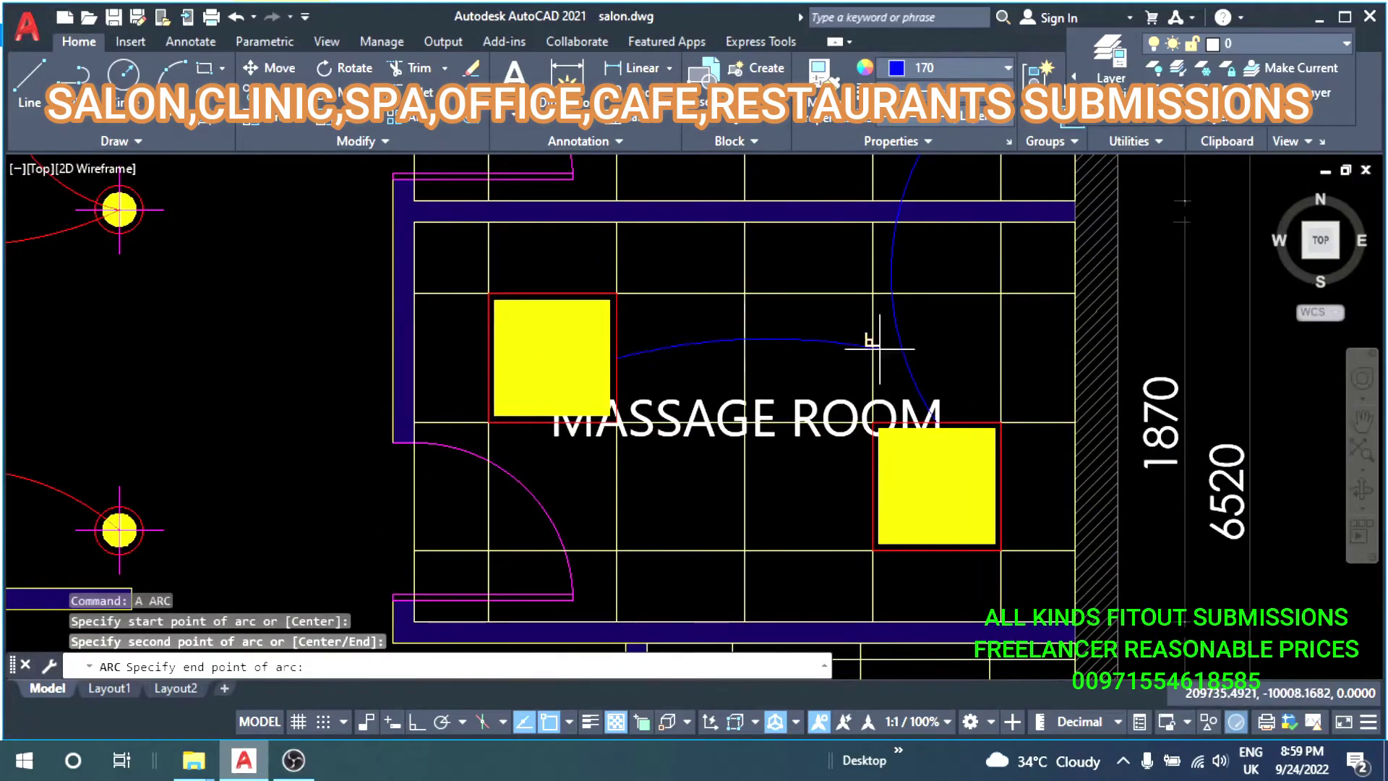
{"action": "left_click", "coordinate": [925, 425]}
{"action": "scroll", "coordinate": [925, 425], "scroll_direction": "down", "scroll_amount": 3}
{"action": "key", "text": "Escape"}
{"action": "key", "text": "Escape"}
Draw an arc joining a Massage Room light to a Morocan Bath light.
{"action": "type", "text": "a"}
{"action": "key", "text": "Return"}
{"action": "scroll", "coordinate": [616, 285], "scroll_direction": "up", "scroll_amount": 3}
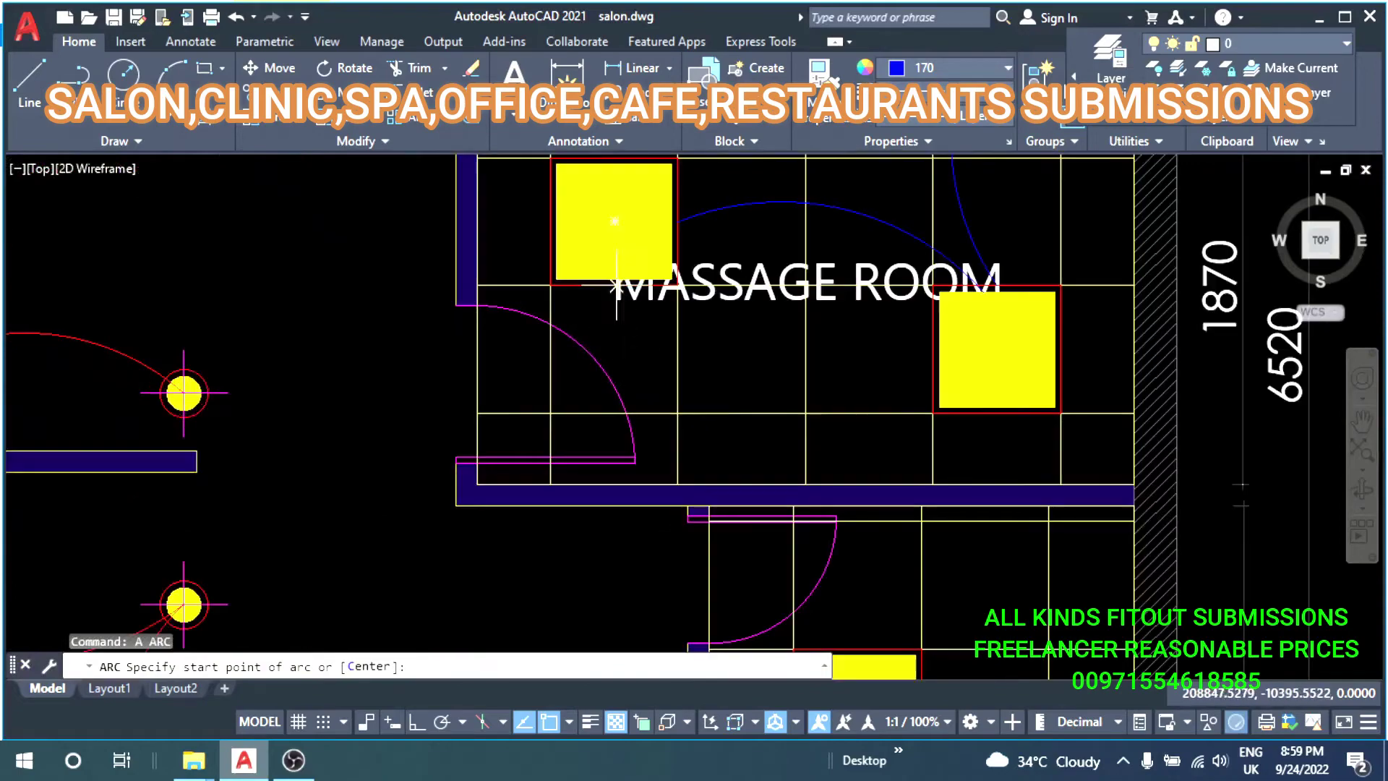
{"action": "left_click", "coordinate": [616, 286]}
{"action": "scroll", "coordinate": [615, 285], "scroll_direction": "down", "scroll_amount": 3}
{"action": "scroll", "coordinate": [660, 310], "scroll_direction": "up", "scroll_amount": 3}
{"action": "left_click", "coordinate": [651, 307]}
{"action": "left_click", "coordinate": [619, 383]}
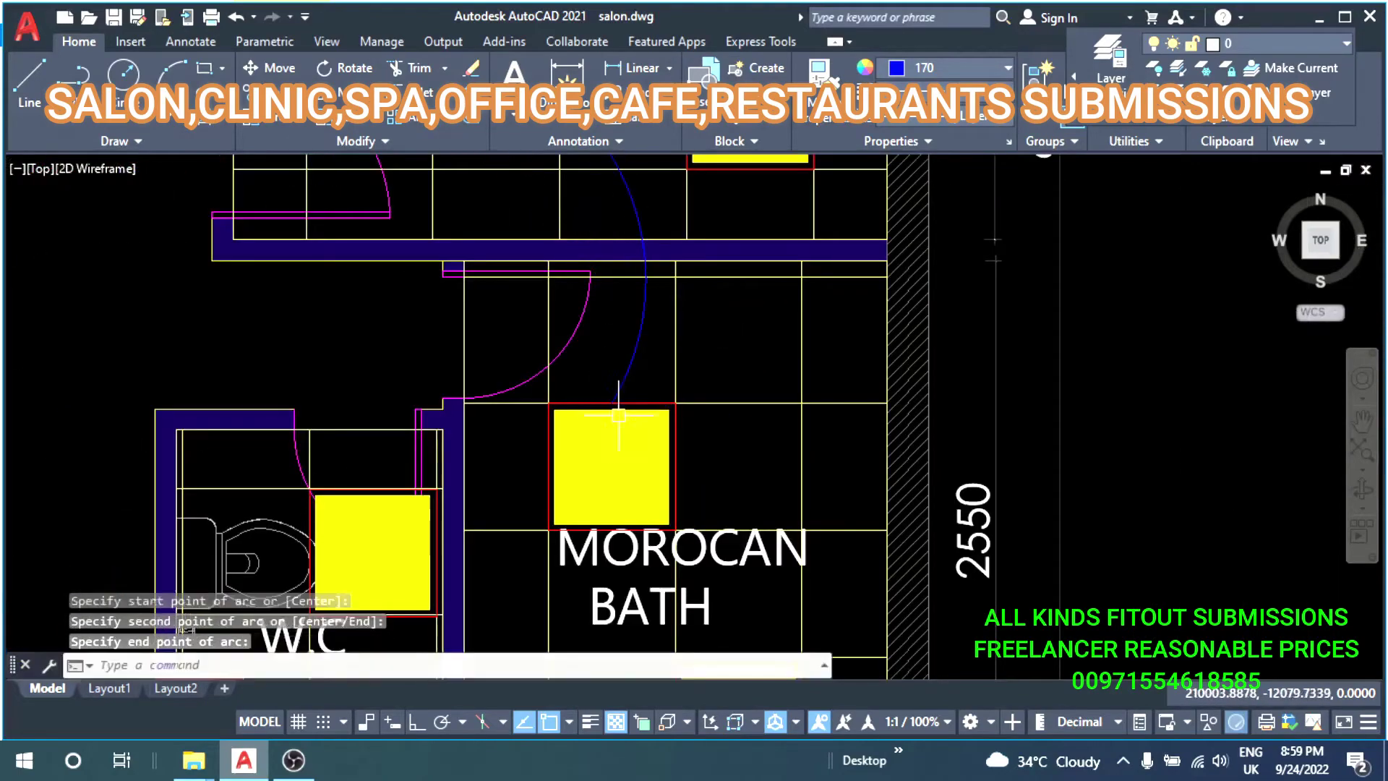
{"action": "scroll", "coordinate": [619, 416], "scroll_direction": "down", "scroll_amount": 3}
Abandon a partial Morocan Bath arc and begin matching properties with MATCHPROP.
{"action": "type", "text": "a"}
{"action": "key", "text": "Return"}
{"action": "scroll", "coordinate": [549, 347], "scroll_direction": "up", "scroll_amount": 3}
{"action": "scroll", "coordinate": [549, 347], "scroll_direction": "up", "scroll_amount": 2}
{"action": "left_click", "coordinate": [585, 250]}
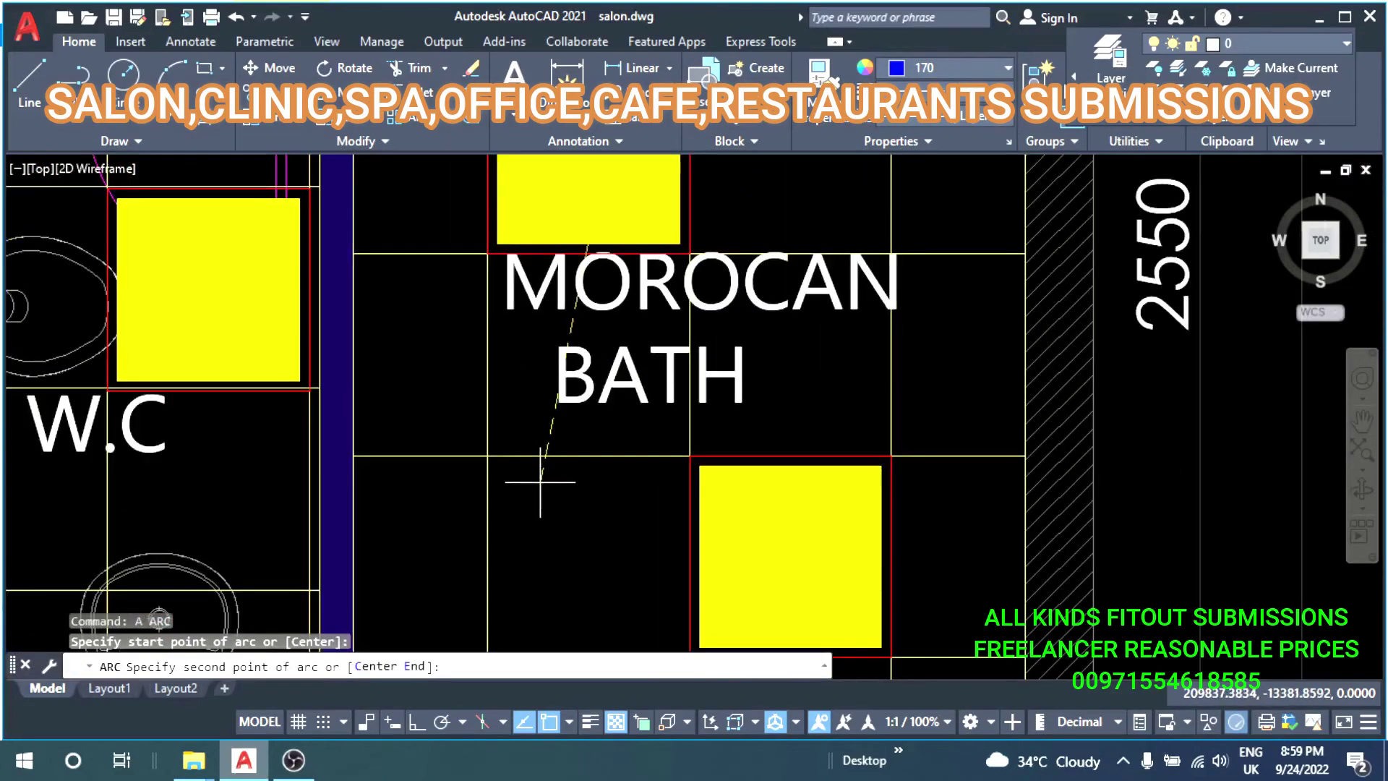
{"action": "left_click", "coordinate": [540, 480]}
{"action": "scroll", "coordinate": [687, 551], "scroll_direction": "down", "scroll_amount": 3}
{"action": "key", "text": "Escape"}
{"action": "key", "text": "Escape"}
{"action": "scroll", "coordinate": [681, 400], "scroll_direction": "down", "scroll_amount": 2}
{"action": "key", "text": "Escape"}
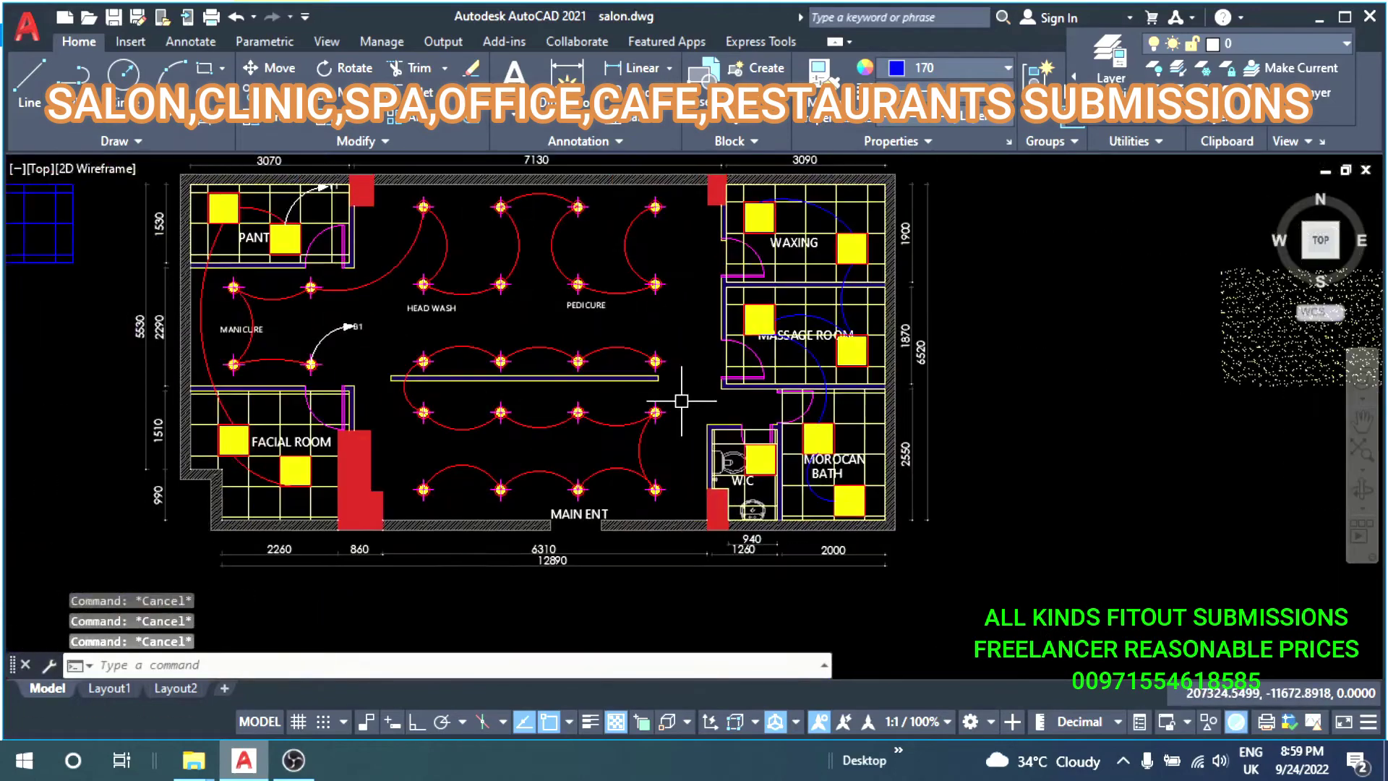
{"action": "type", "text": "ma"}
{"action": "key", "text": "Return"}
Match the red arc's properties onto a windowed group of objects.
{"action": "left_click", "coordinate": [616, 346]}
{"action": "middle_click_drag", "start_coordinate": [616, 346], "coordinate": [471, 298]}
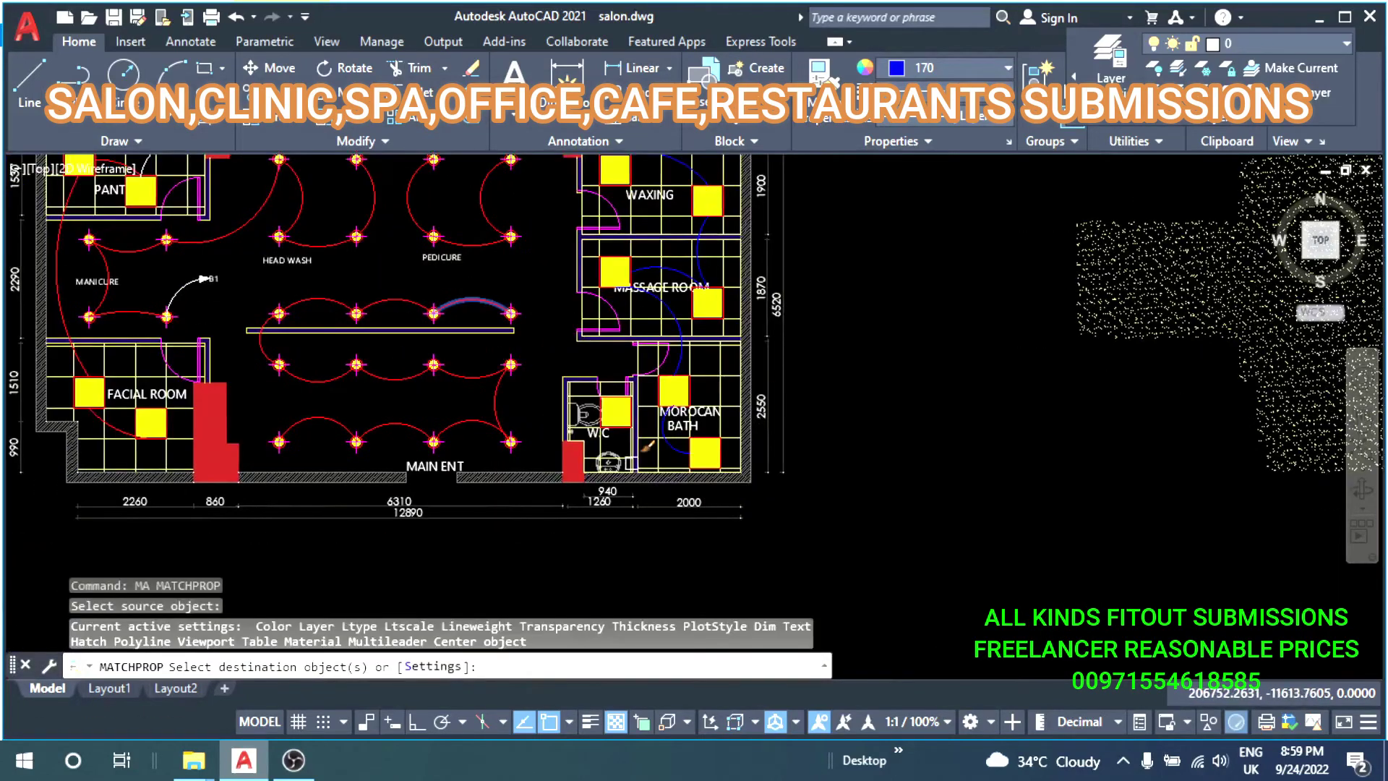
{"action": "scroll", "coordinate": [662, 426], "scroll_direction": "up", "scroll_amount": 5}
{"action": "left_click", "coordinate": [659, 381]}
{"action": "left_click", "coordinate": [763, 431]}
{"action": "middle_click_drag", "start_coordinate": [680, 181], "coordinate": [679, 459]}
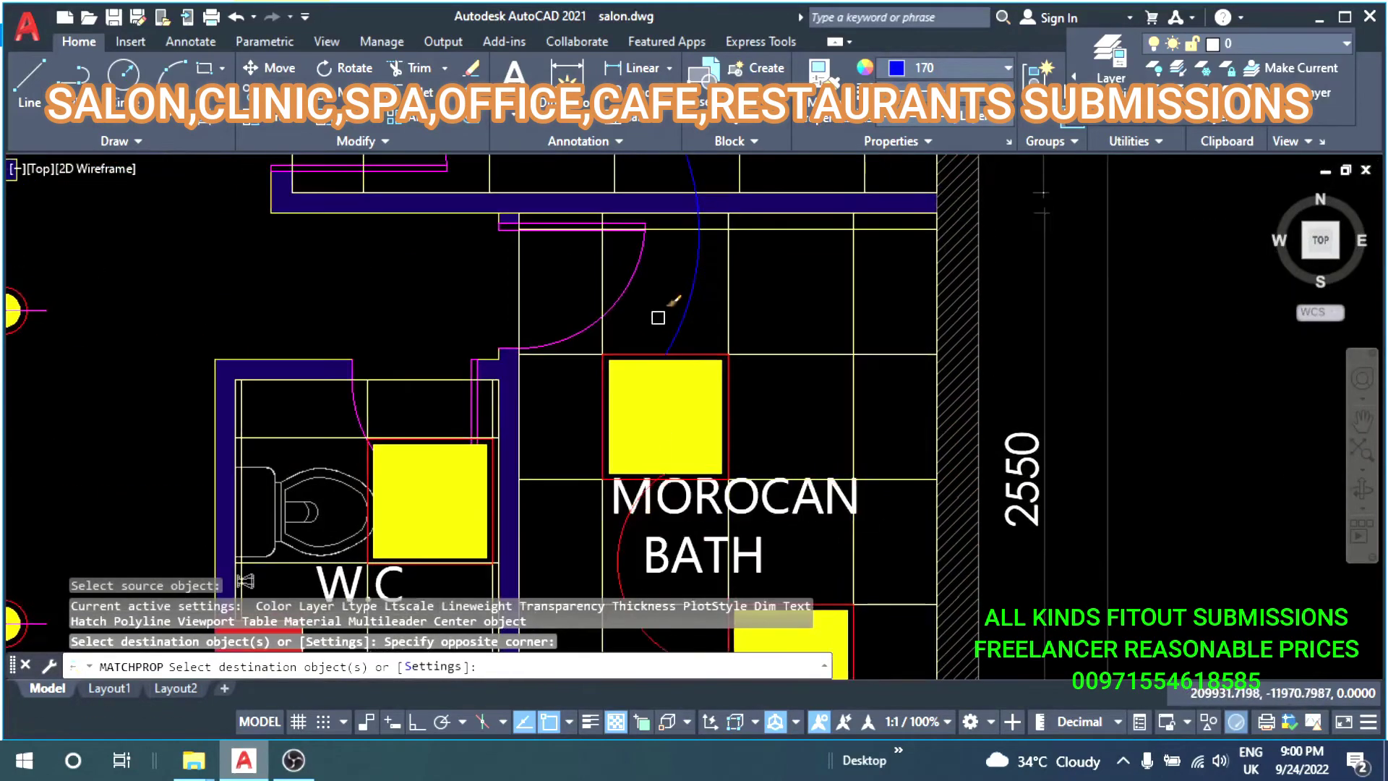
{"action": "middle_click_drag", "start_coordinate": [671, 270], "coordinate": [645, 603]}
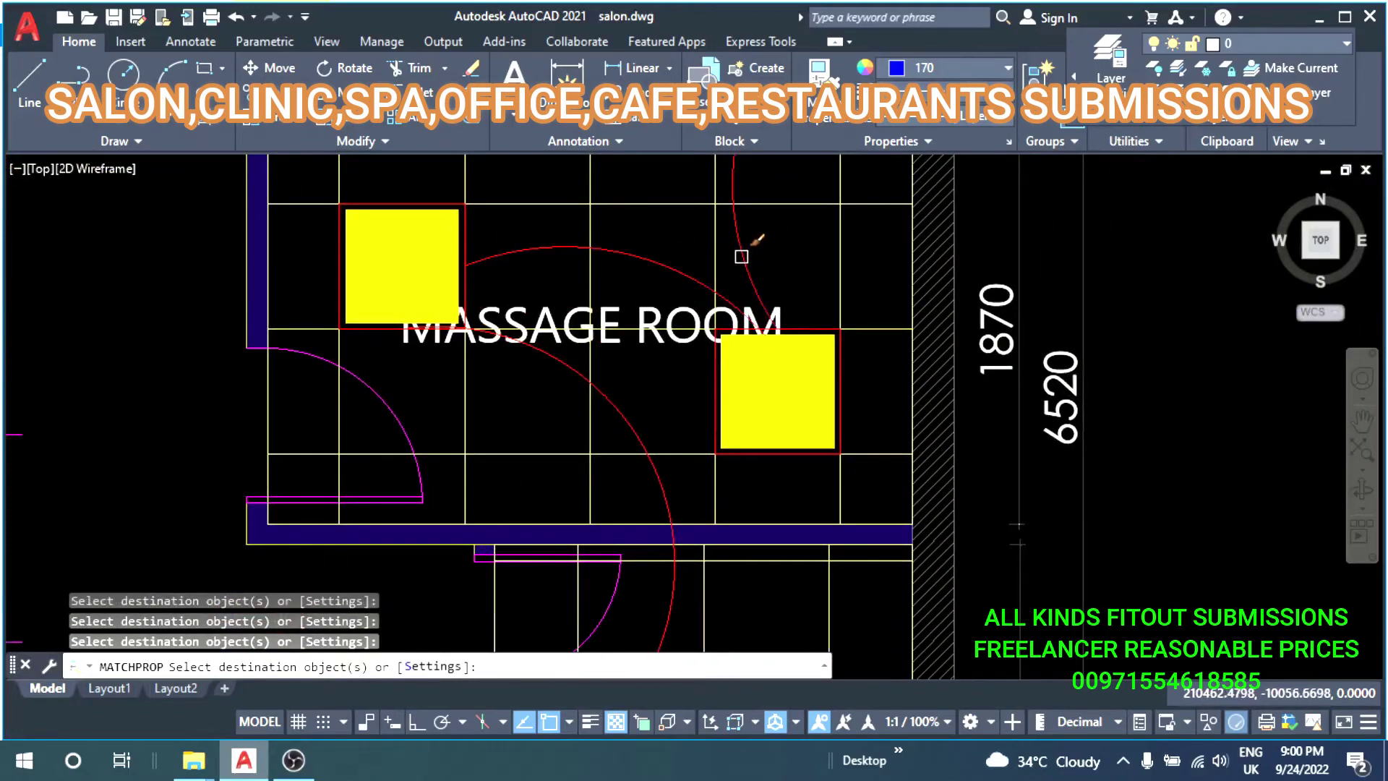
{"action": "scroll", "coordinate": [741, 257], "scroll_direction": "down", "scroll_amount": 2}
{"action": "middle_click_drag", "start_coordinate": [741, 257], "coordinate": [642, 430]}
{"action": "key", "text": "Escape"}
{"action": "scroll", "coordinate": [665, 248], "scroll_direction": "down", "scroll_amount": 5}
{"action": "scroll", "coordinate": [636, 449], "scroll_direction": "up", "scroll_amount": 5}
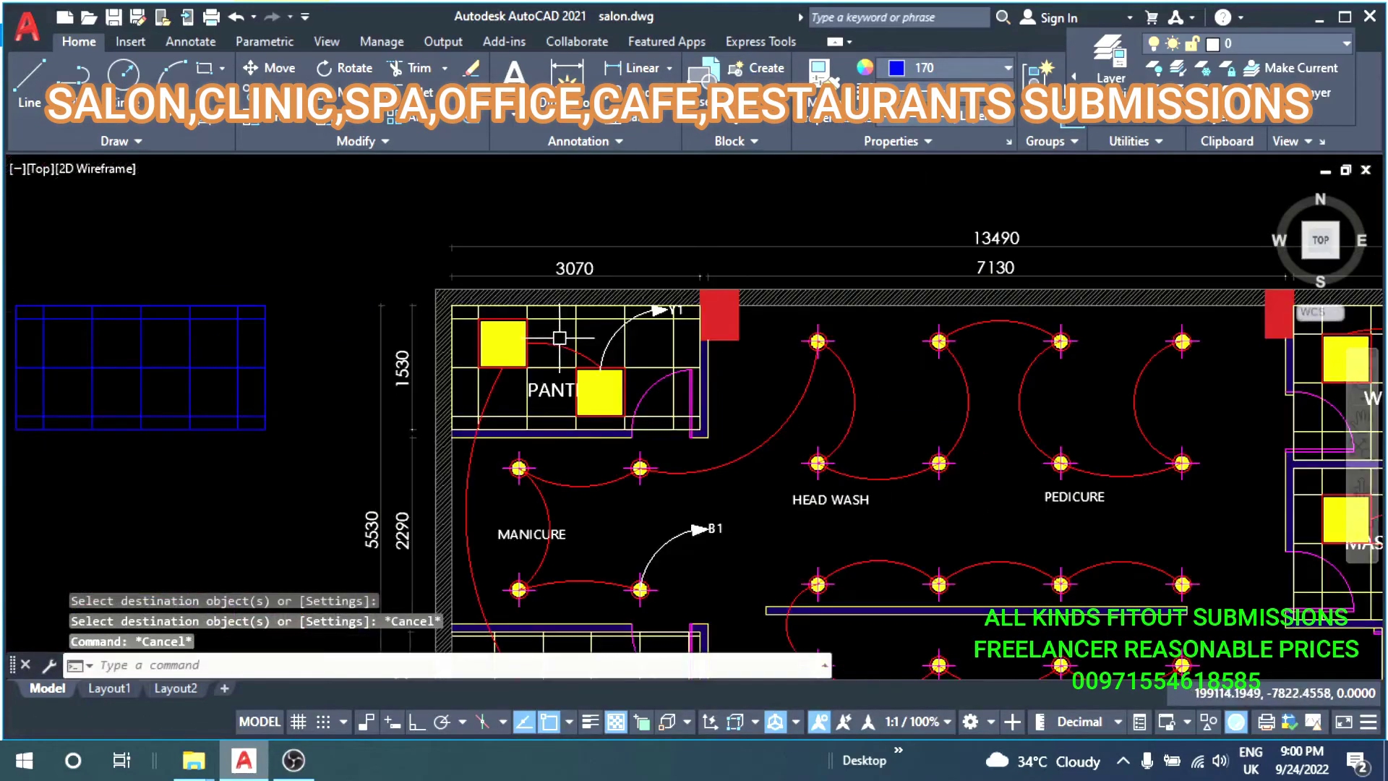
{"action": "scroll", "coordinate": [636, 448], "scroll_direction": "up", "scroll_amount": 2}
Copy the B1 leader and its label to above the Waxing room.
{"action": "left_click", "coordinate": [721, 456]}
{"action": "left_click", "coordinate": [633, 532]}
{"action": "middle_click_drag", "start_coordinate": [662, 537], "coordinate": [449, 449]}
{"action": "type", "text": "co"}
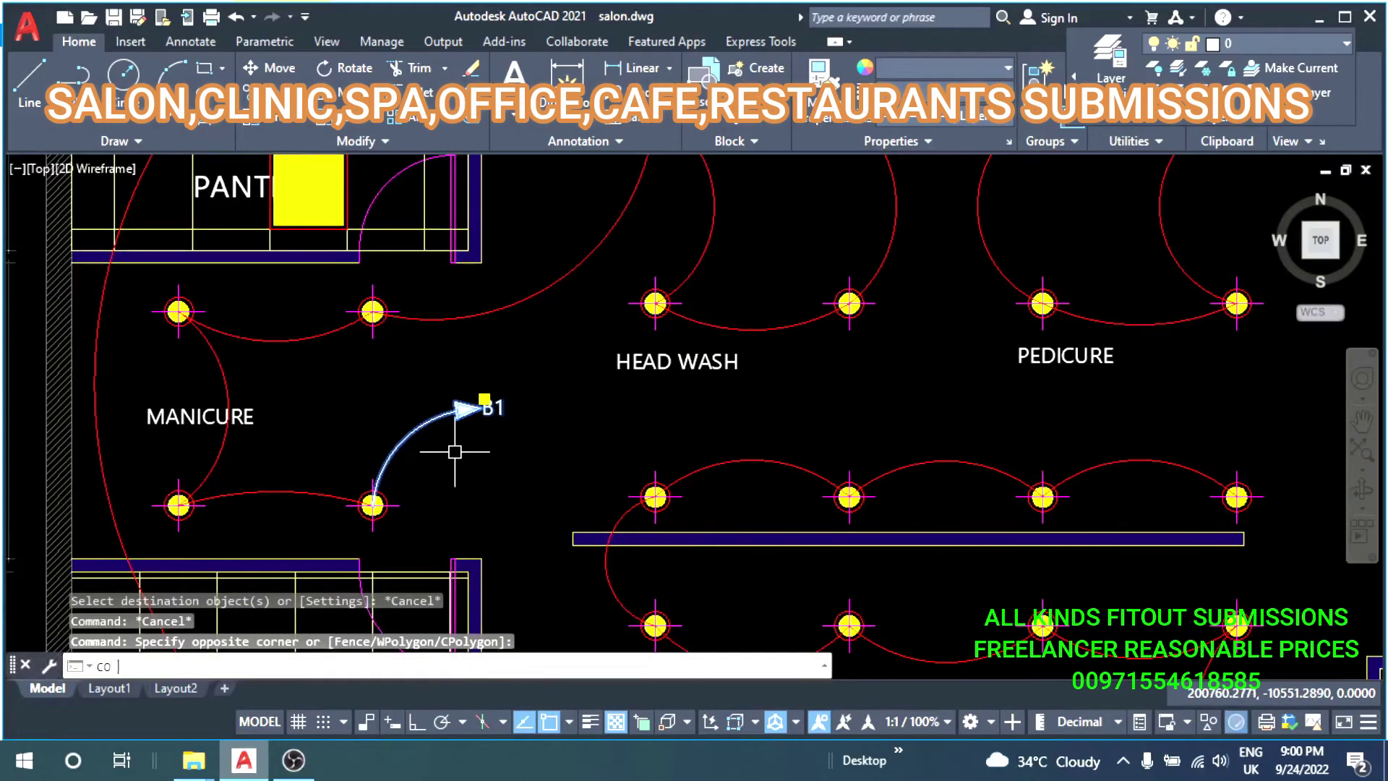
{"action": "key", "text": "Return"}
{"action": "scroll", "coordinate": [371, 552], "scroll_direction": "up", "scroll_amount": 5}
{"action": "left_click", "coordinate": [349, 528]}
{"action": "scroll", "coordinate": [349, 528], "scroll_direction": "down", "scroll_amount": 4}
{"action": "scroll", "coordinate": [1229, 326], "scroll_direction": "up", "scroll_amount": 4}
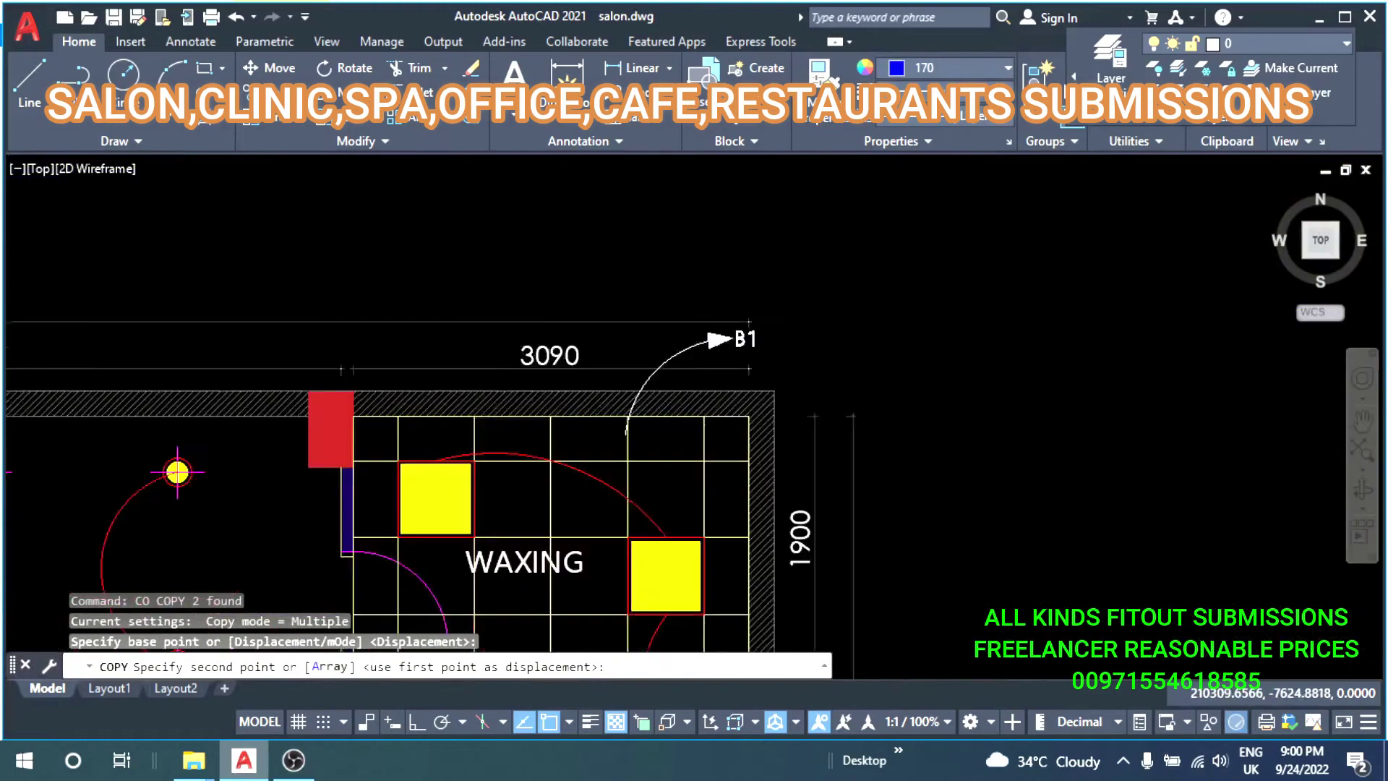
{"action": "scroll", "coordinate": [589, 443], "scroll_direction": "up", "scroll_amount": 2}
{"action": "left_click", "coordinate": [334, 473]}
{"action": "key", "text": "Escape"}
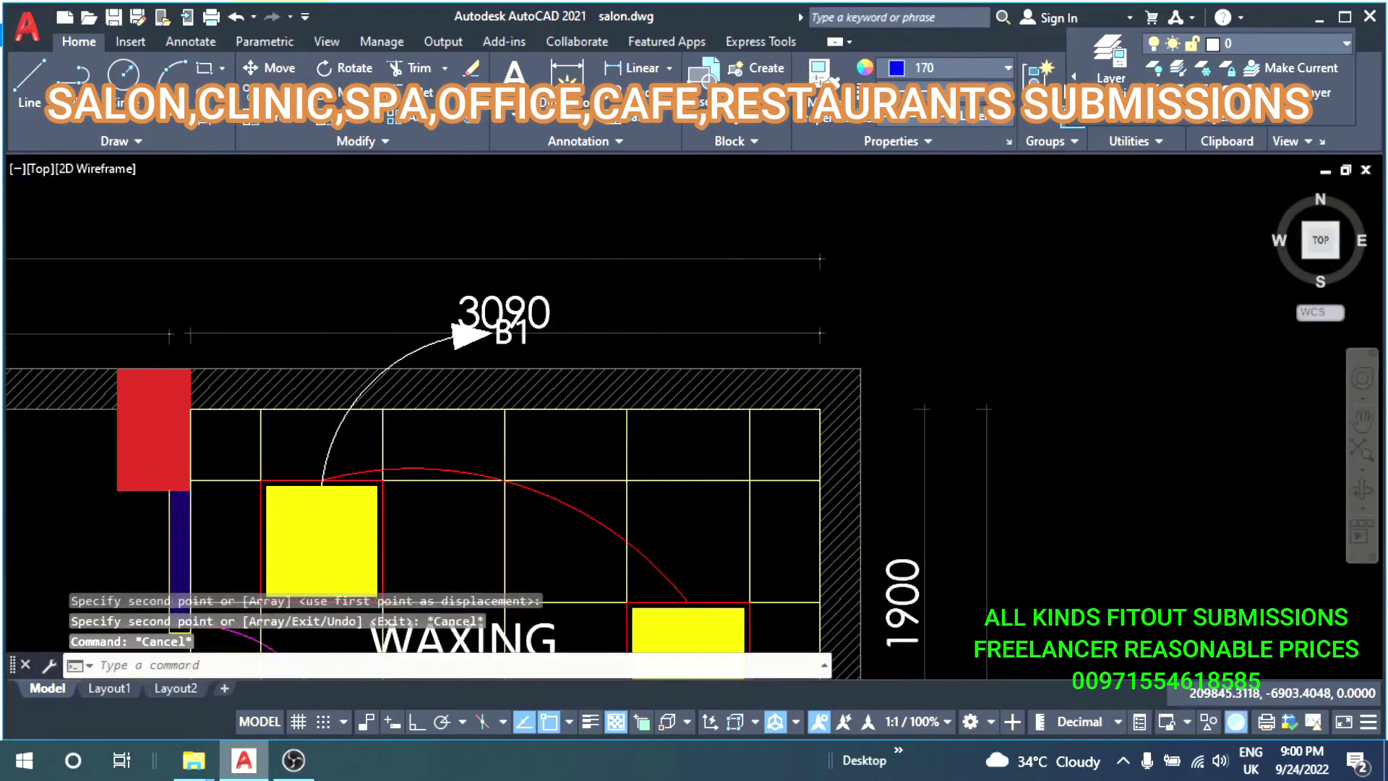
Erase the 3090 dimension overlapping the label.
{"action": "left_click", "coordinate": [718, 334]}
{"action": "type", "text": "e"}
{"action": "key", "text": "Return"}
Copy the B1 leader and text to beside the W.C.
{"action": "middle_click_drag", "start_coordinate": [665, 365], "coordinate": [897, 279]}
{"action": "scroll", "coordinate": [655, 289], "scroll_direction": "down", "scroll_amount": 5}
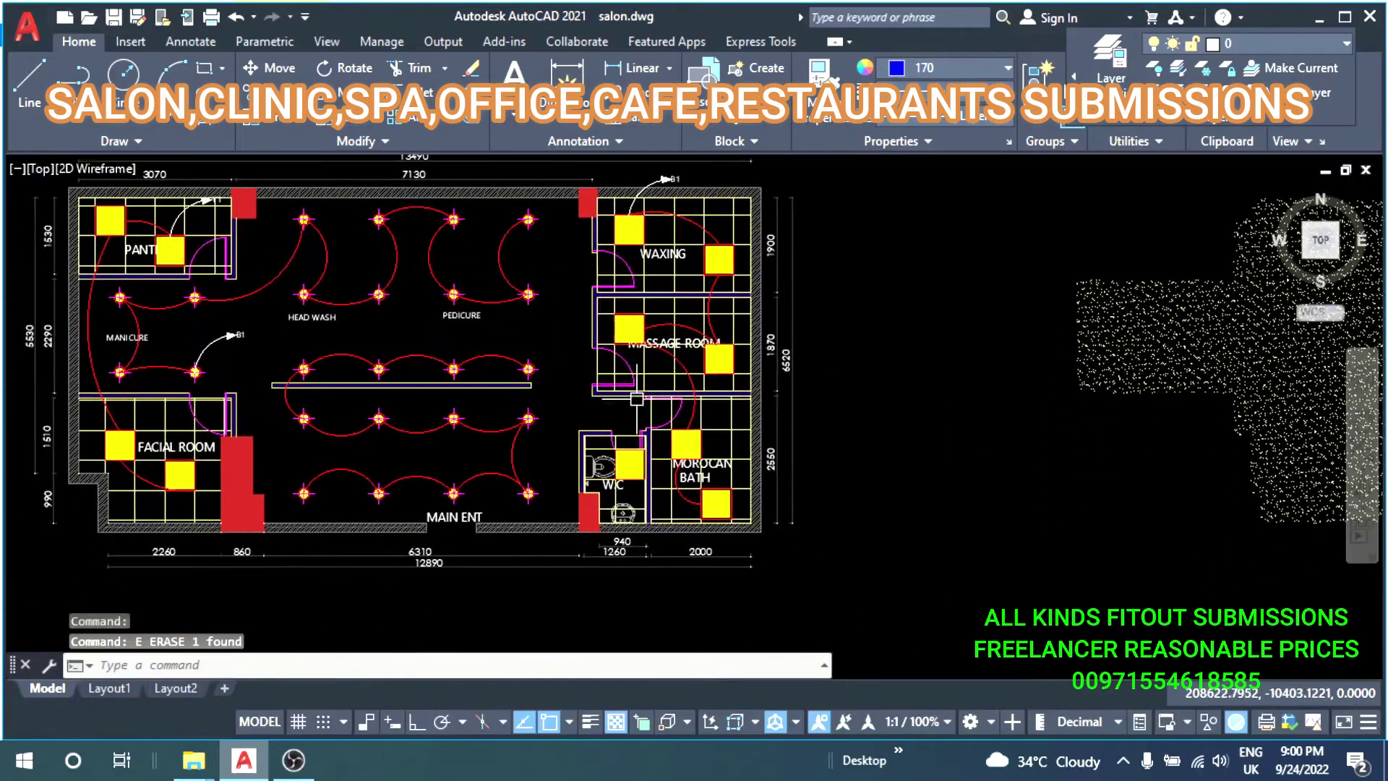
{"action": "scroll", "coordinate": [743, 339], "scroll_direction": "up", "scroll_amount": 7}
{"action": "left_click", "coordinate": [743, 339]}
{"action": "left_click", "coordinate": [506, 529]}
{"action": "middle_click_drag", "start_coordinate": [634, 372], "coordinate": [603, 240]}
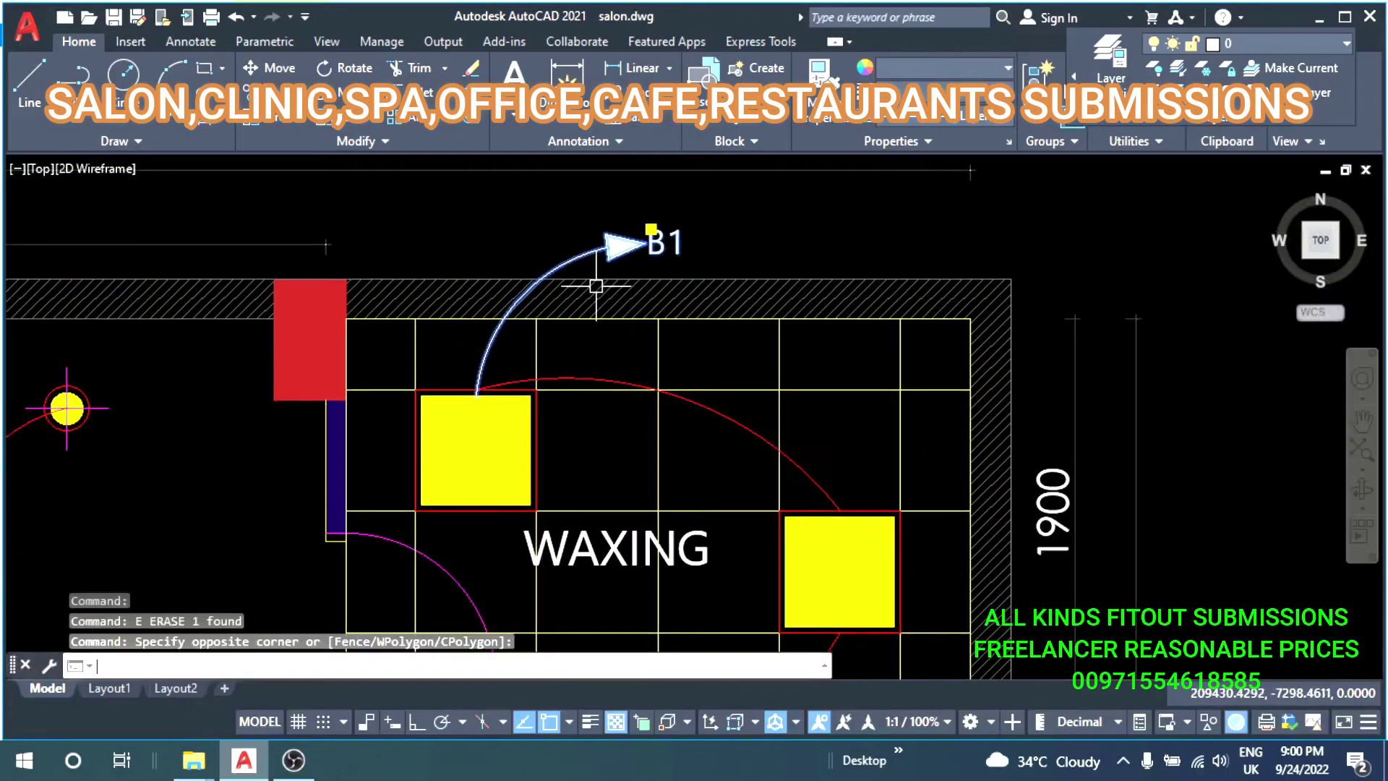
{"action": "type", "text": "co"}
{"action": "key", "text": "Return"}
{"action": "left_click", "coordinate": [476, 396]}
{"action": "scroll", "coordinate": [476, 396], "scroll_direction": "down", "scroll_amount": 5}
{"action": "scroll", "coordinate": [189, 420], "scroll_direction": "up", "scroll_amount": 3}
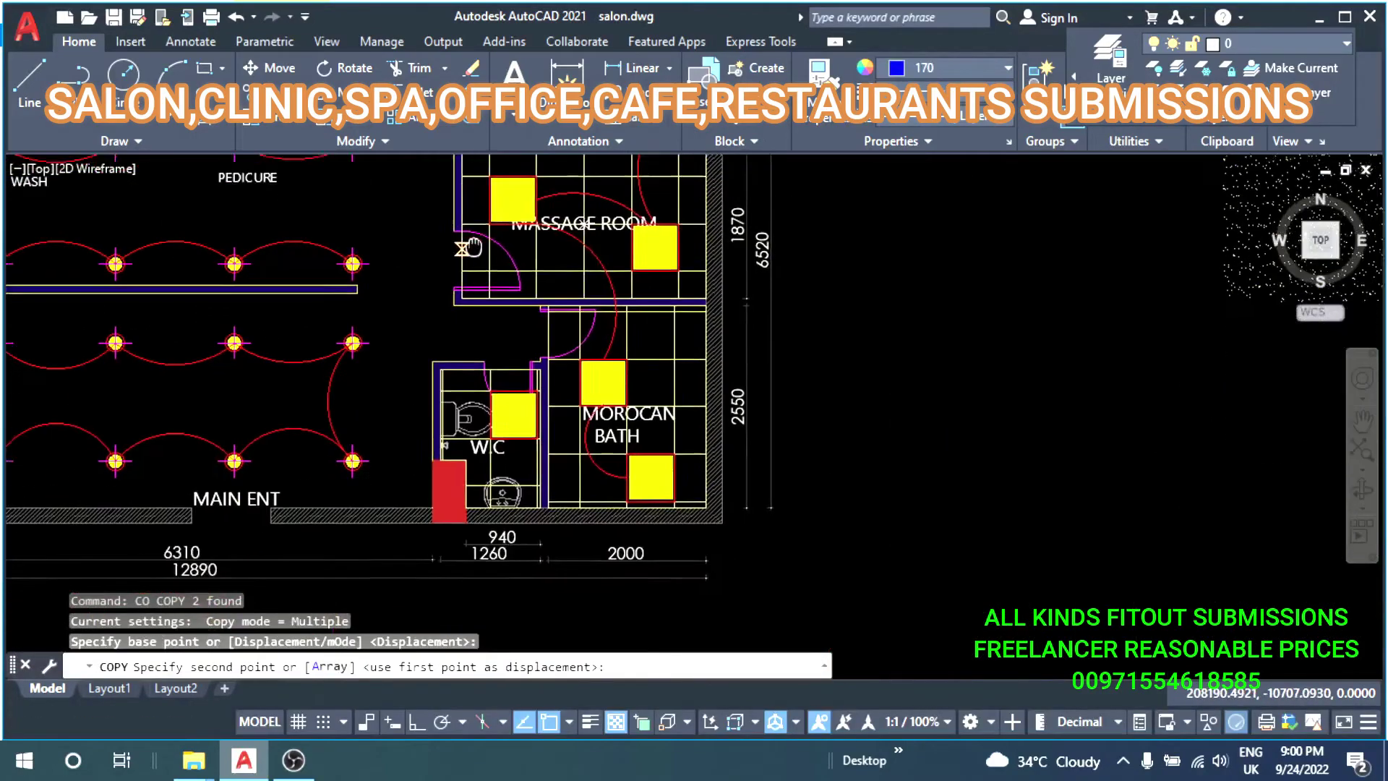
{"action": "scroll", "coordinate": [189, 419], "scroll_direction": "up", "scroll_amount": 2}
{"action": "scroll", "coordinate": [189, 420], "scroll_direction": "up", "scroll_amount": 2}
{"action": "left_click", "coordinate": [232, 433]}
{"action": "key", "text": "Escape"}
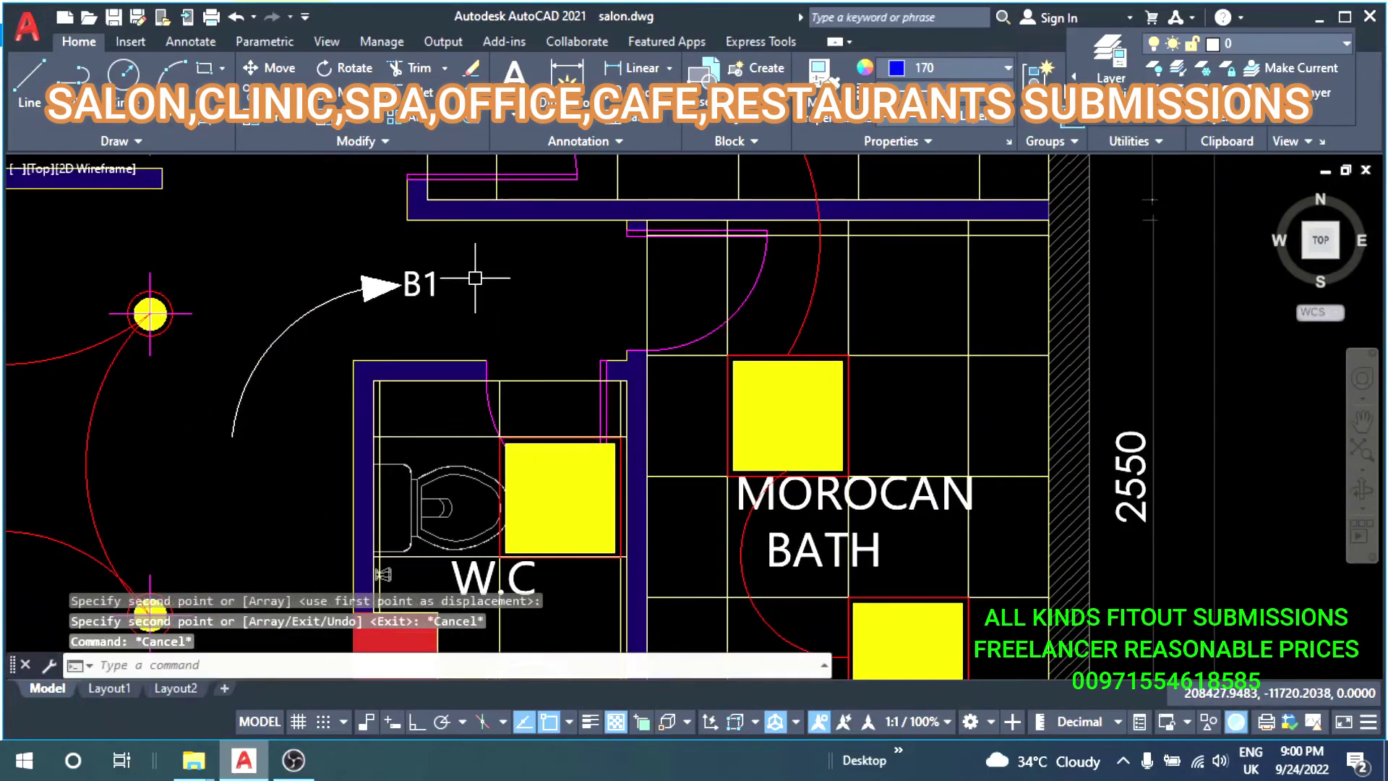
Mirror the W.C leader to point left and erase the right-pointing original.
{"action": "left_click", "coordinate": [470, 273]}
{"action": "scroll", "coordinate": [459, 301], "scroll_direction": "up", "scroll_amount": 2}
{"action": "left_click", "coordinate": [360, 319]}
{"action": "type", "text": "mi"}
{"action": "key", "text": "Return"}
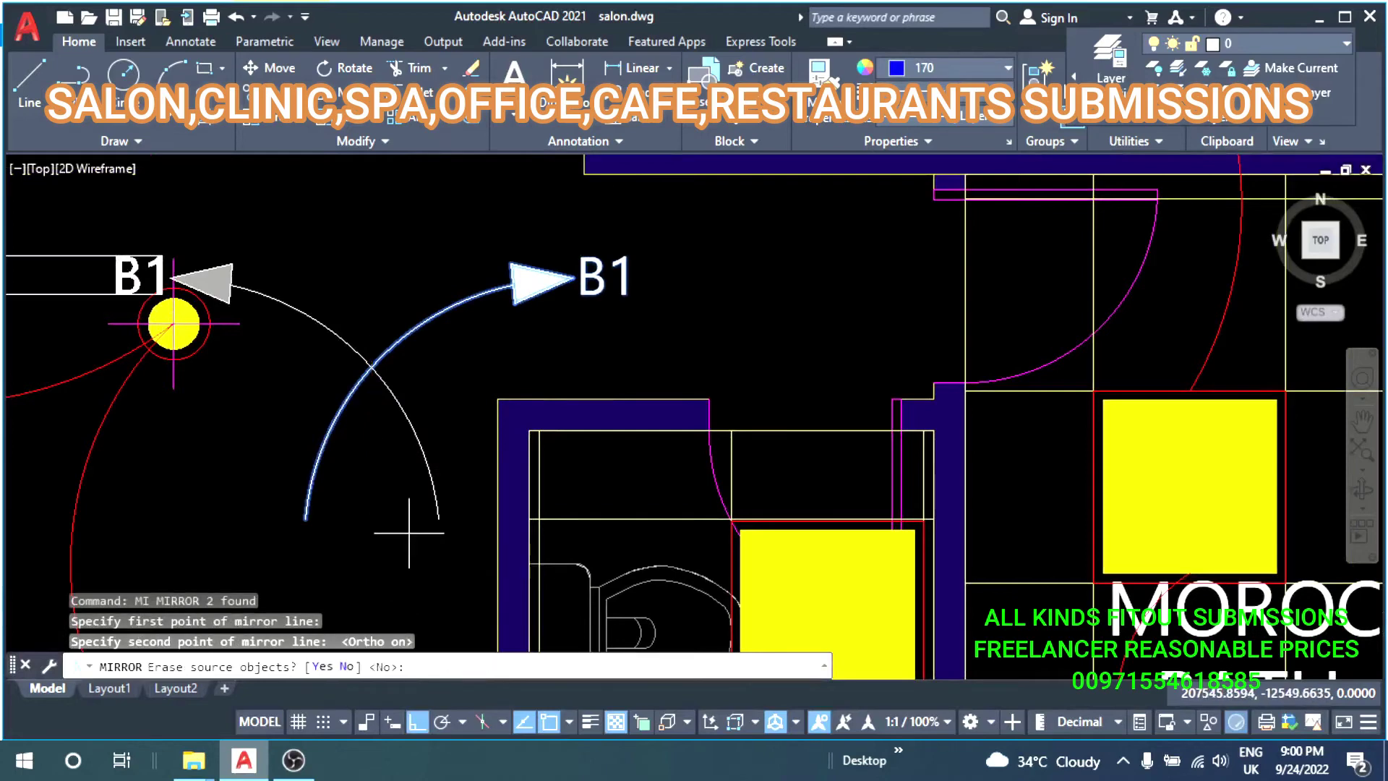
{"action": "key", "text": "Return"}
{"action": "key", "text": "Escape"}
{"action": "key", "text": "Escape"}
{"action": "left_click_drag", "start_coordinate": [644, 232], "coordinate": [496, 301]}
{"action": "type", "text": "e"}
{"action": "key", "text": "Return"}
Pan around the plan and pick the leader's arc end as a move base point.
{"action": "middle_click_drag", "start_coordinate": [496, 301], "coordinate": [639, 339]}
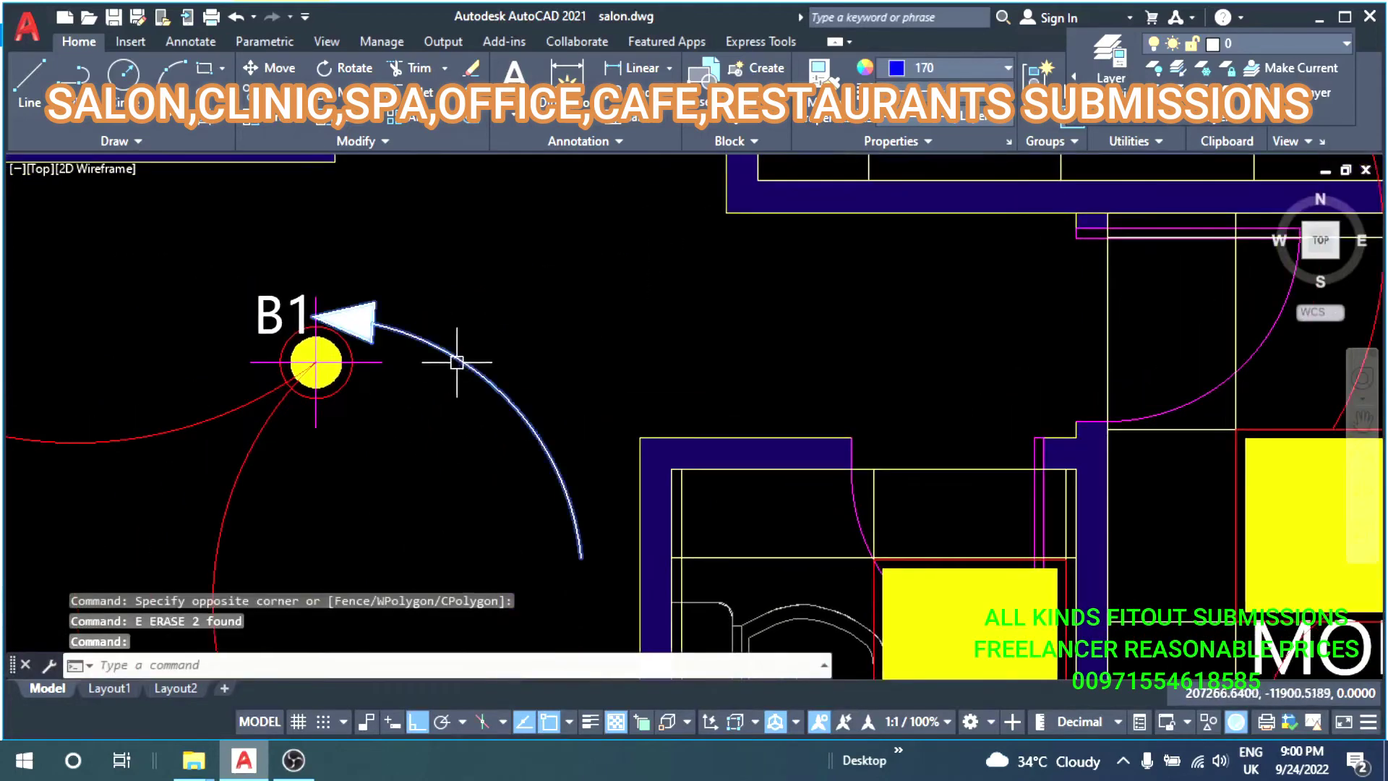
{"action": "middle_click_drag", "start_coordinate": [361, 352], "coordinate": [273, 289]}
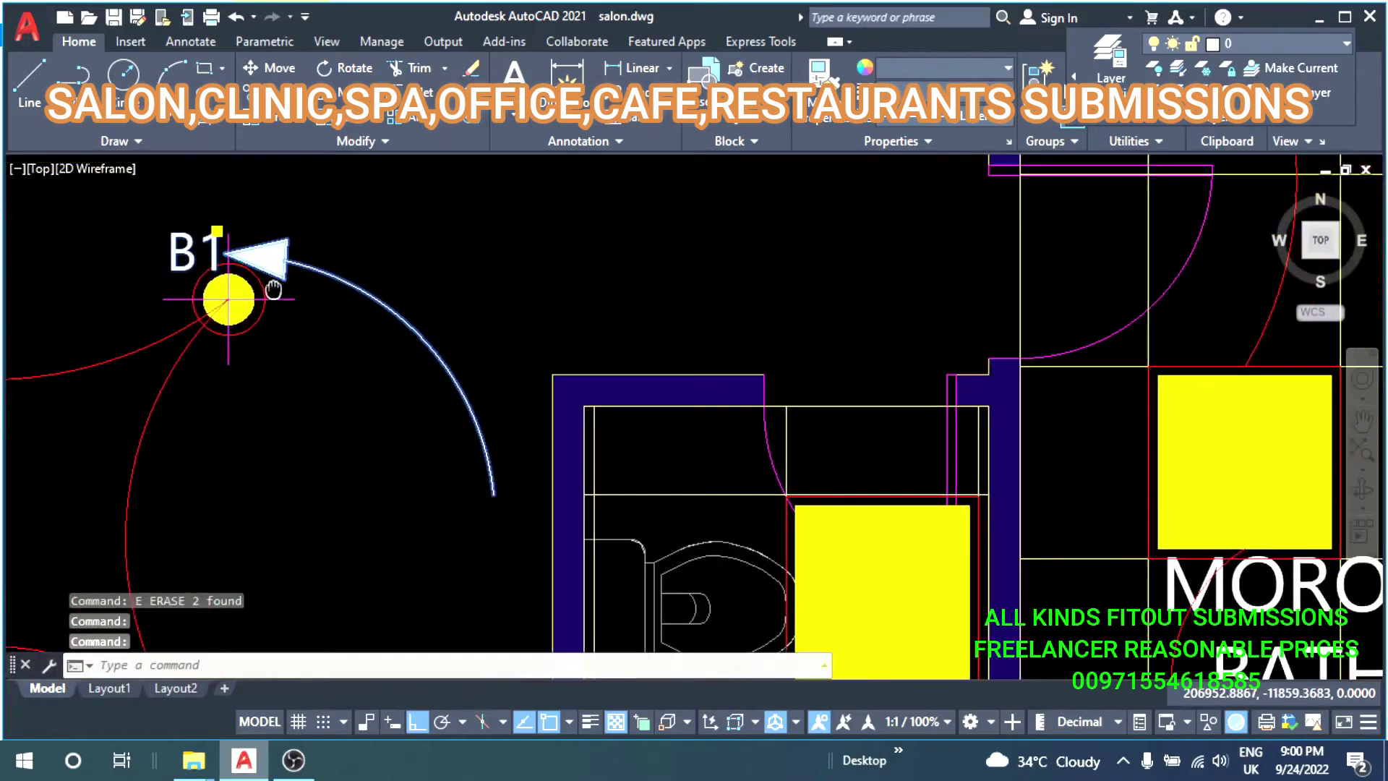
{"action": "left_click", "coordinate": [494, 496]}
Cancel the move and window-select the B1 leader near Head Wash.
{"action": "key", "text": "Escape"}
{"action": "key", "text": "Escape"}
{"action": "scroll", "coordinate": [769, 443], "scroll_direction": "down", "scroll_amount": 5}
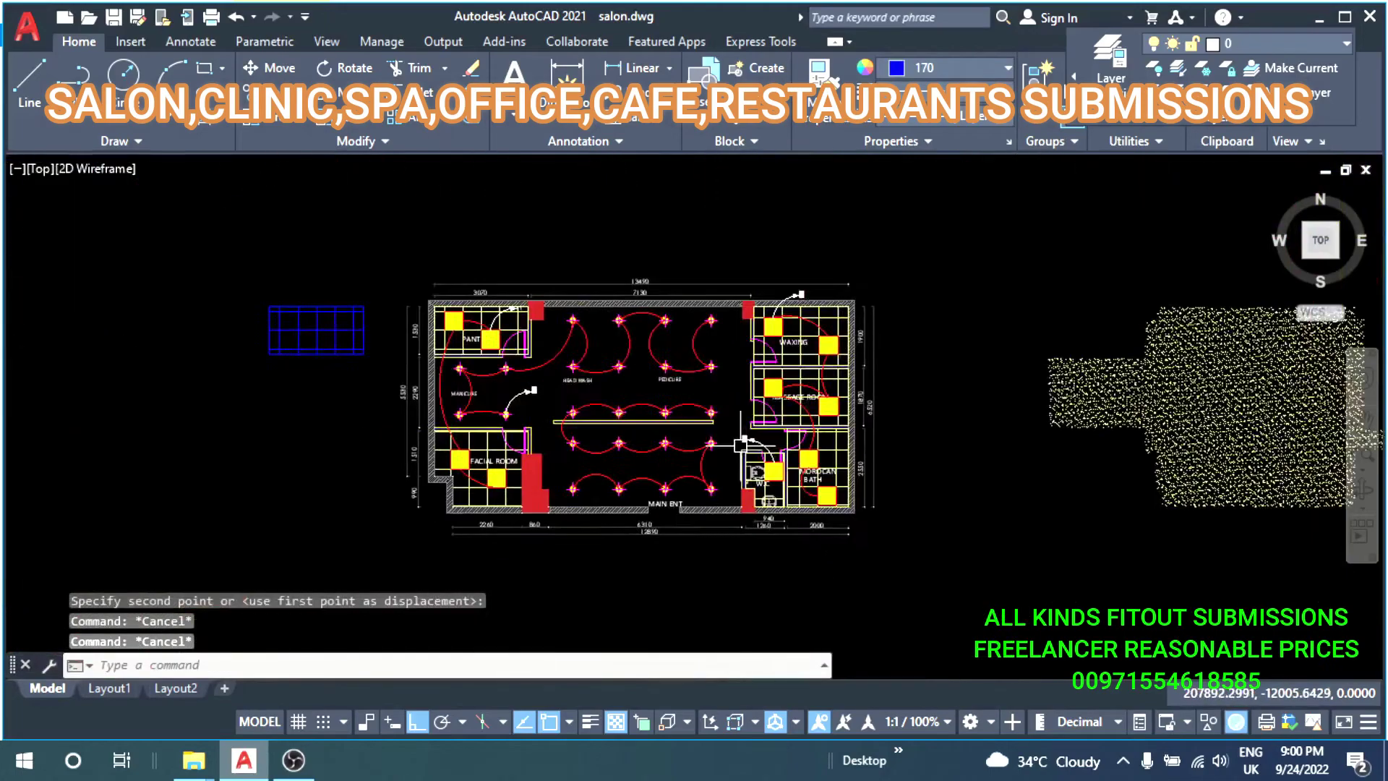
{"action": "scroll", "coordinate": [558, 412], "scroll_direction": "up", "scroll_amount": 5}
{"action": "scroll", "coordinate": [465, 366], "scroll_direction": "down", "scroll_amount": 4}
{"action": "scroll", "coordinate": [571, 384], "scroll_direction": "up", "scroll_amount": 4}
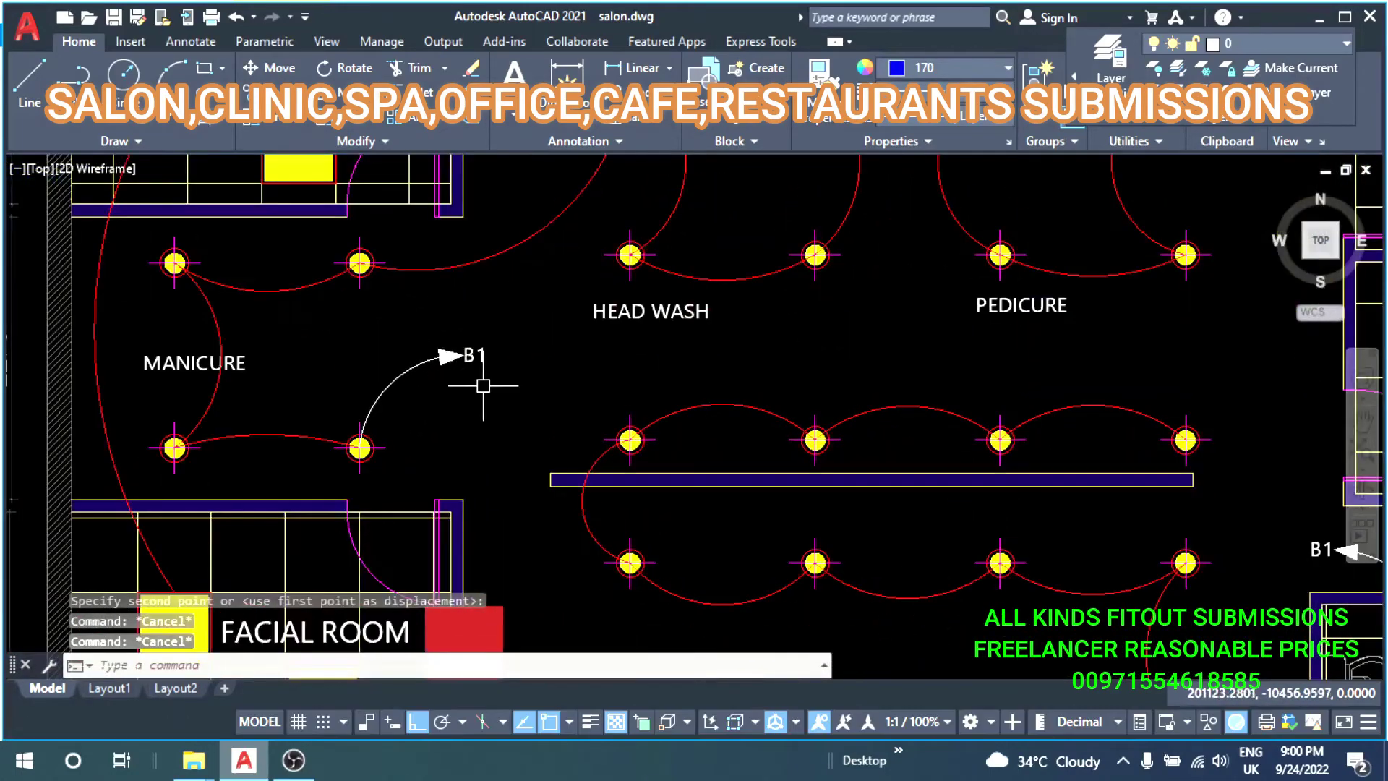
{"action": "scroll", "coordinate": [465, 366], "scroll_direction": "down", "scroll_amount": 3}
{"action": "scroll", "coordinate": [480, 345], "scroll_direction": "down", "scroll_amount": 1}
{"action": "scroll", "coordinate": [479, 345], "scroll_direction": "up", "scroll_amount": 3}
{"action": "scroll", "coordinate": [465, 310], "scroll_direction": "down", "scroll_amount": 2}
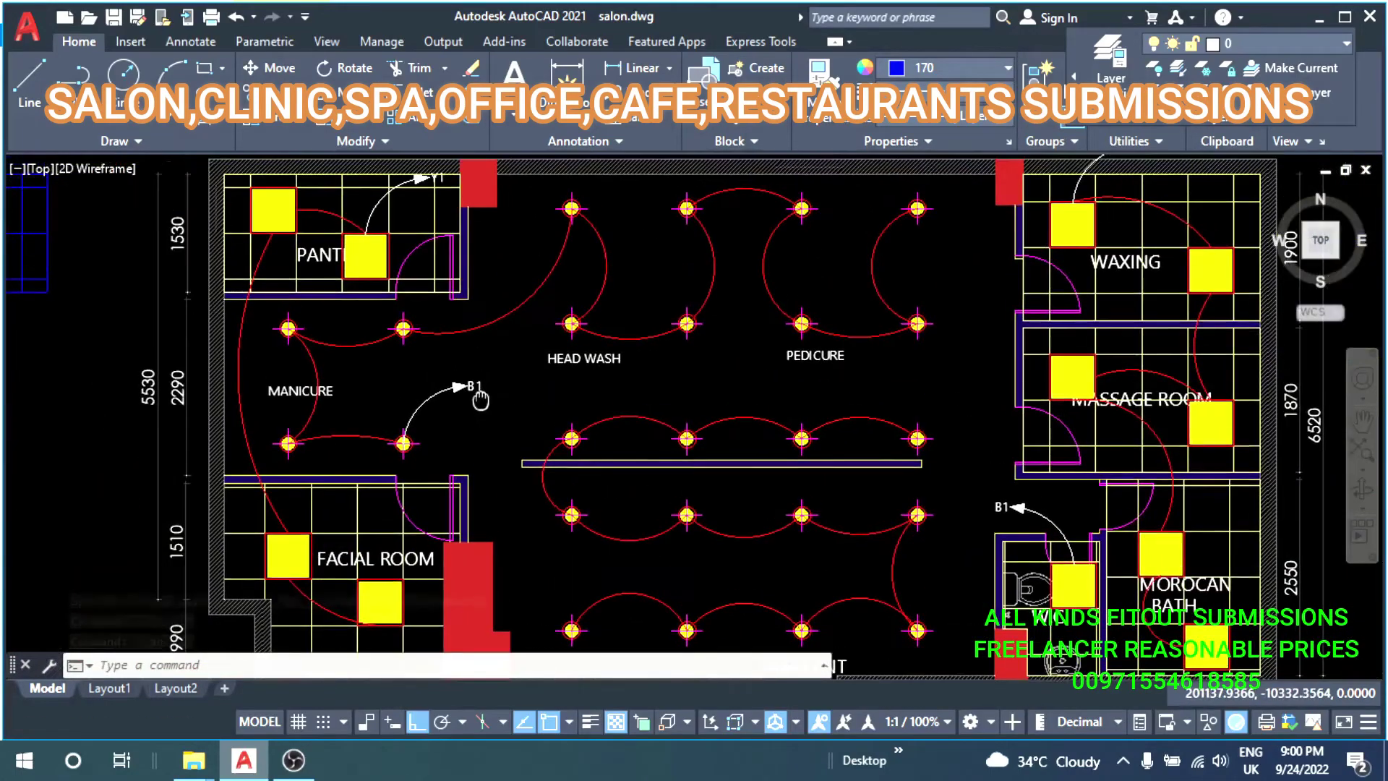
{"action": "middle_click_drag", "start_coordinate": [664, 421], "coordinate": [587, 405]}
{"action": "scroll", "coordinate": [587, 405], "scroll_direction": "up", "scroll_amount": 2}
{"action": "scroll", "coordinate": [433, 347], "scroll_direction": "up", "scroll_amount": 2}
{"action": "left_click", "coordinate": [396, 300]}
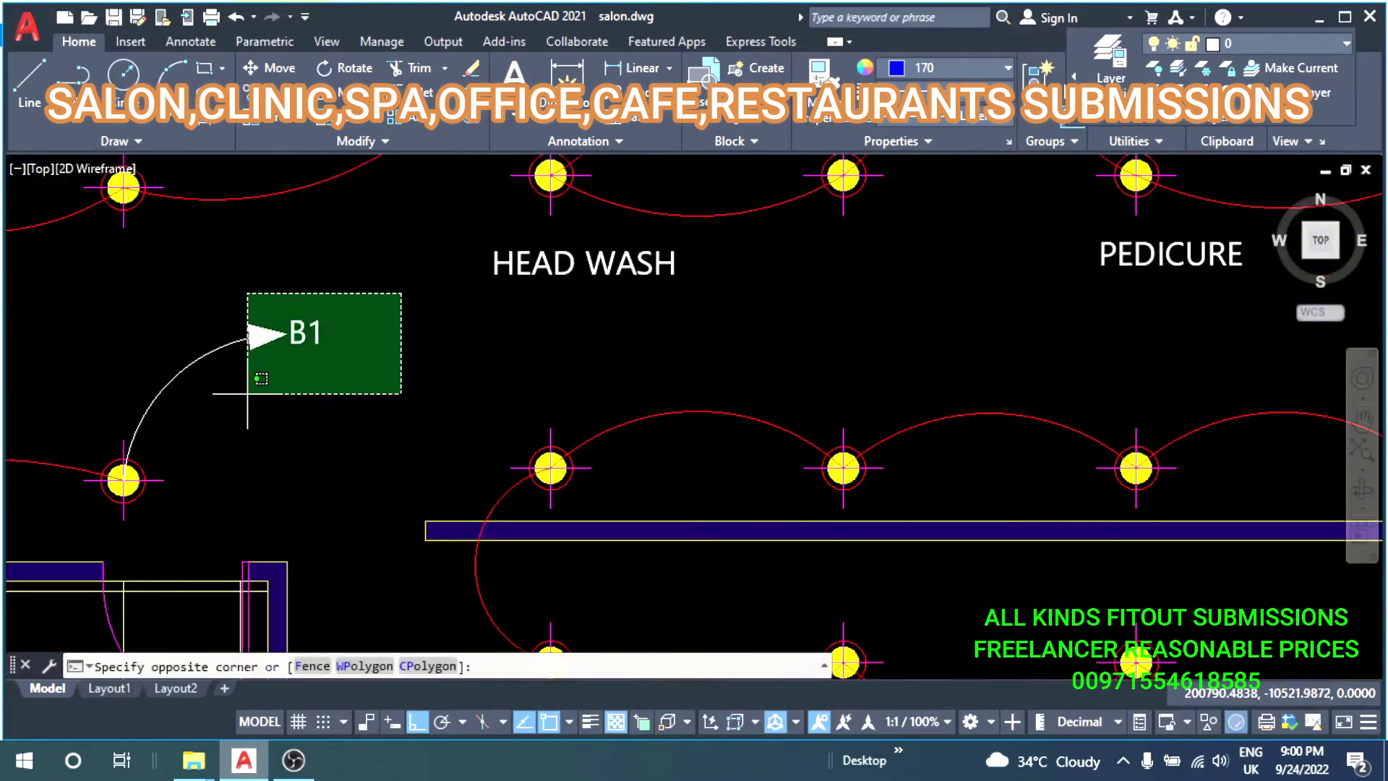
{"action": "left_click", "coordinate": [253, 394]}
{"action": "middle_click_drag", "start_coordinate": [288, 396], "coordinate": [319, 388]}
Copy the leader from its light fitting to the lower lights near MAIN ENT, with ortho off.
{"action": "type", "text": "o"}
{"action": "key", "text": "Return"}
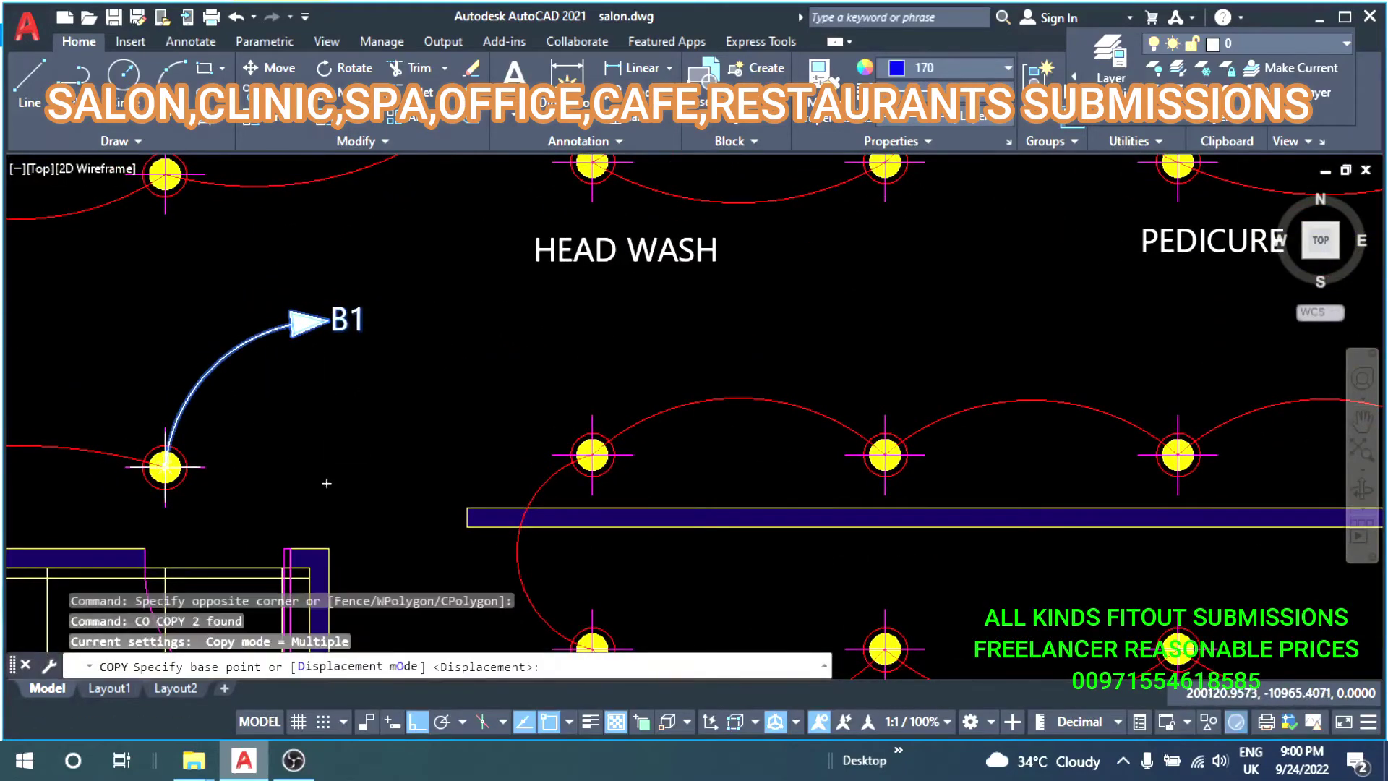
{"action": "scroll", "coordinate": [164, 467], "scroll_direction": "up", "scroll_amount": 2}
{"action": "left_click", "coordinate": [165, 466]}
{"action": "scroll", "coordinate": [190, 361], "scroll_direction": "down", "scroll_amount": 2}
{"action": "middle_click_drag", "start_coordinate": [379, 514], "coordinate": [404, 354]}
{"action": "left_click", "coordinate": [417, 722]}
{"action": "scroll", "coordinate": [463, 433], "scroll_direction": "down", "scroll_amount": 4}
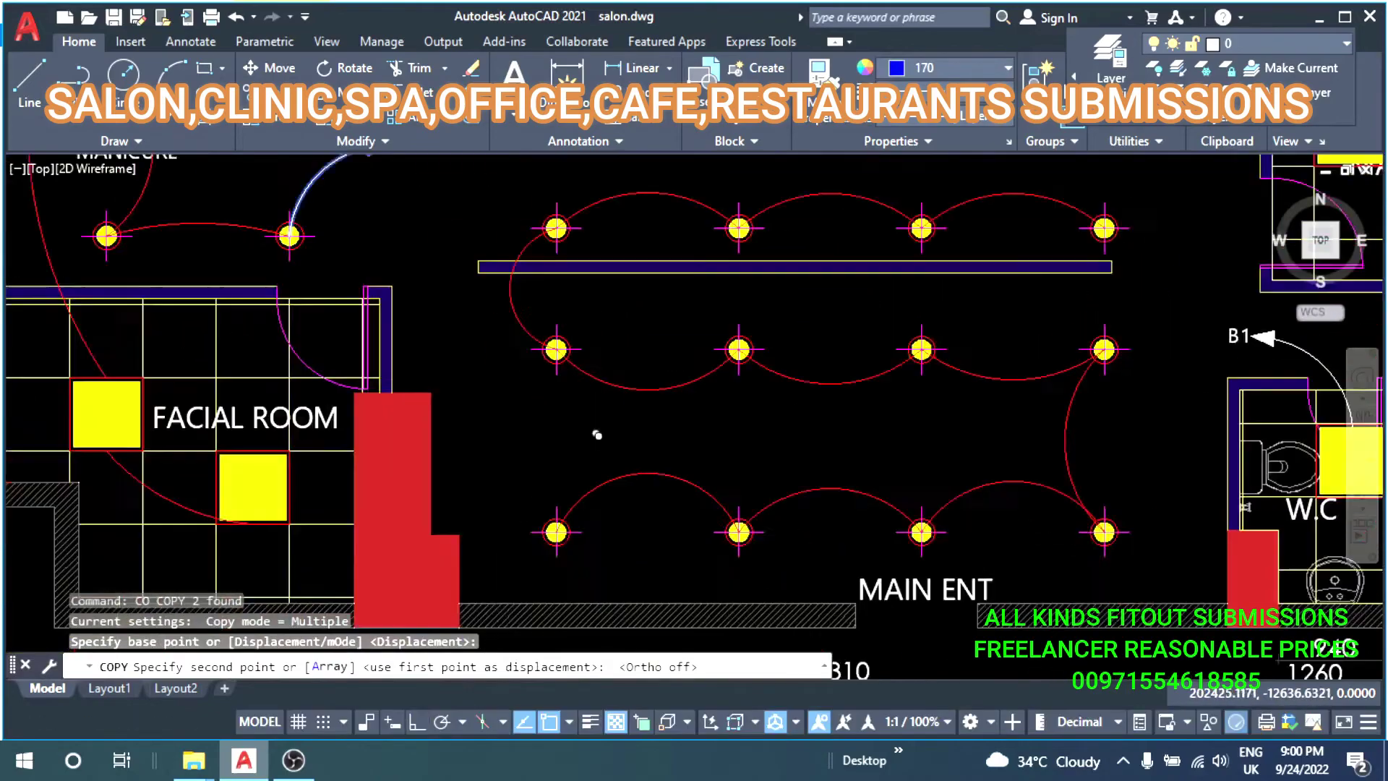
{"action": "scroll", "coordinate": [444, 434], "scroll_direction": "up", "scroll_amount": 5}
{"action": "left_click", "coordinate": [533, 396]}
{"action": "scroll", "coordinate": [533, 396], "scroll_direction": "down", "scroll_amount": 3}
{"action": "key", "text": "Escape"}
{"action": "middle_click_drag", "start_coordinate": [506, 289], "coordinate": [723, 470]}
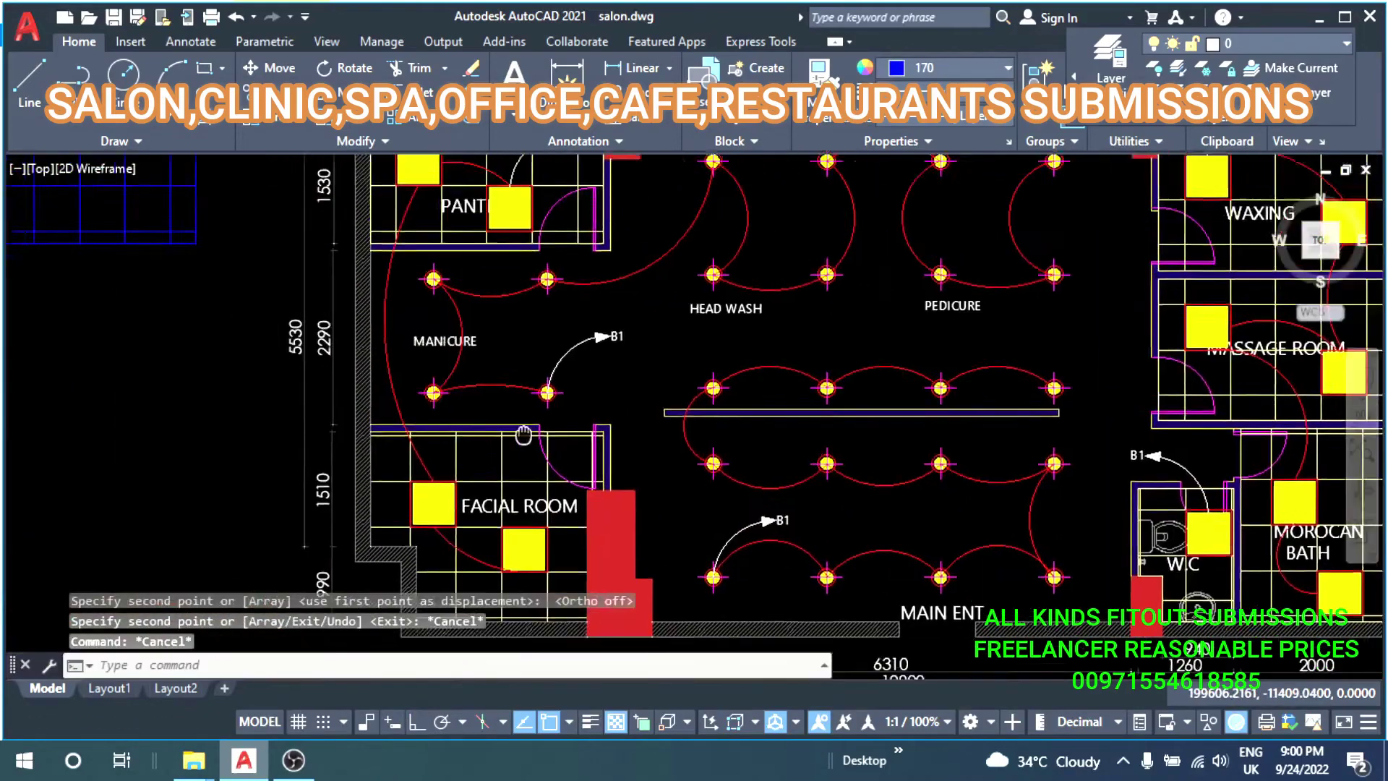
{"action": "scroll", "coordinate": [567, 375], "scroll_direction": "up", "scroll_amount": 2}
{"action": "middle_click_drag", "start_coordinate": [542, 422], "coordinate": [404, 289]}
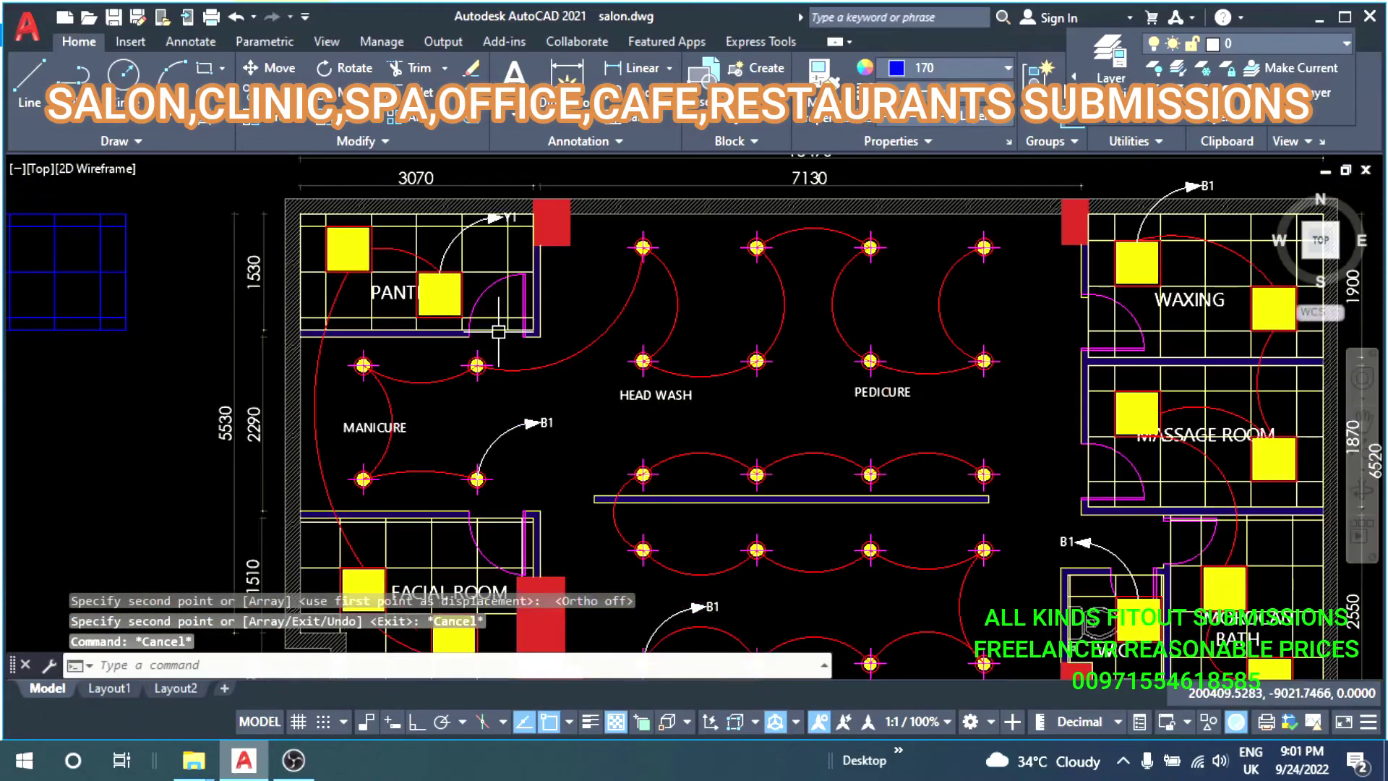
{"action": "scroll", "coordinate": [636, 481], "scroll_direction": "up", "scroll_amount": 5}
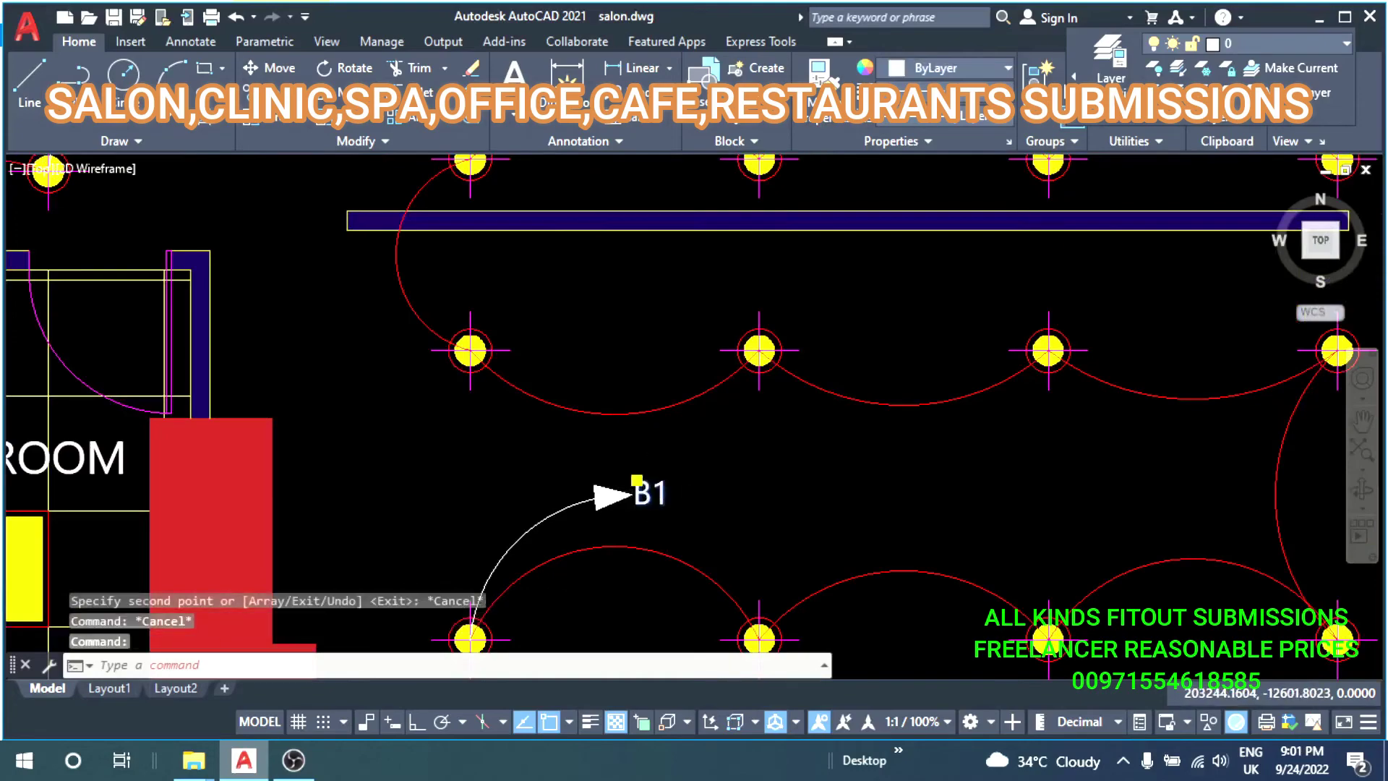
Change the lower main hall leader's label to R1.
{"action": "double_click", "coordinate": [637, 481]}
{"action": "type", "text": "R"}
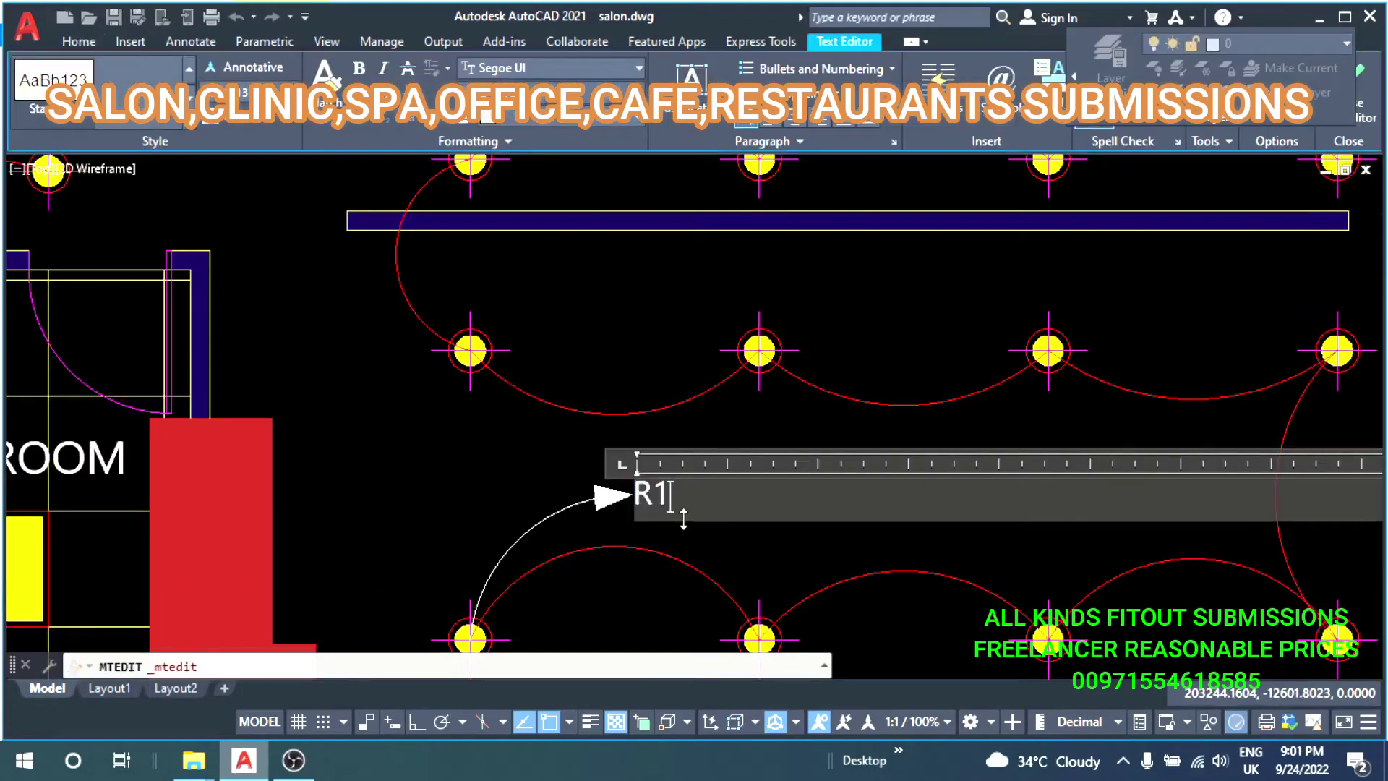
{"action": "key", "text": "Escape"}
{"action": "scroll", "coordinate": [636, 434], "scroll_direction": "down", "scroll_amount": 5}
{"action": "middle_click_drag", "start_coordinate": [759, 383], "coordinate": [636, 383]}
{"action": "scroll", "coordinate": [636, 383], "scroll_direction": "up", "scroll_amount": 5}
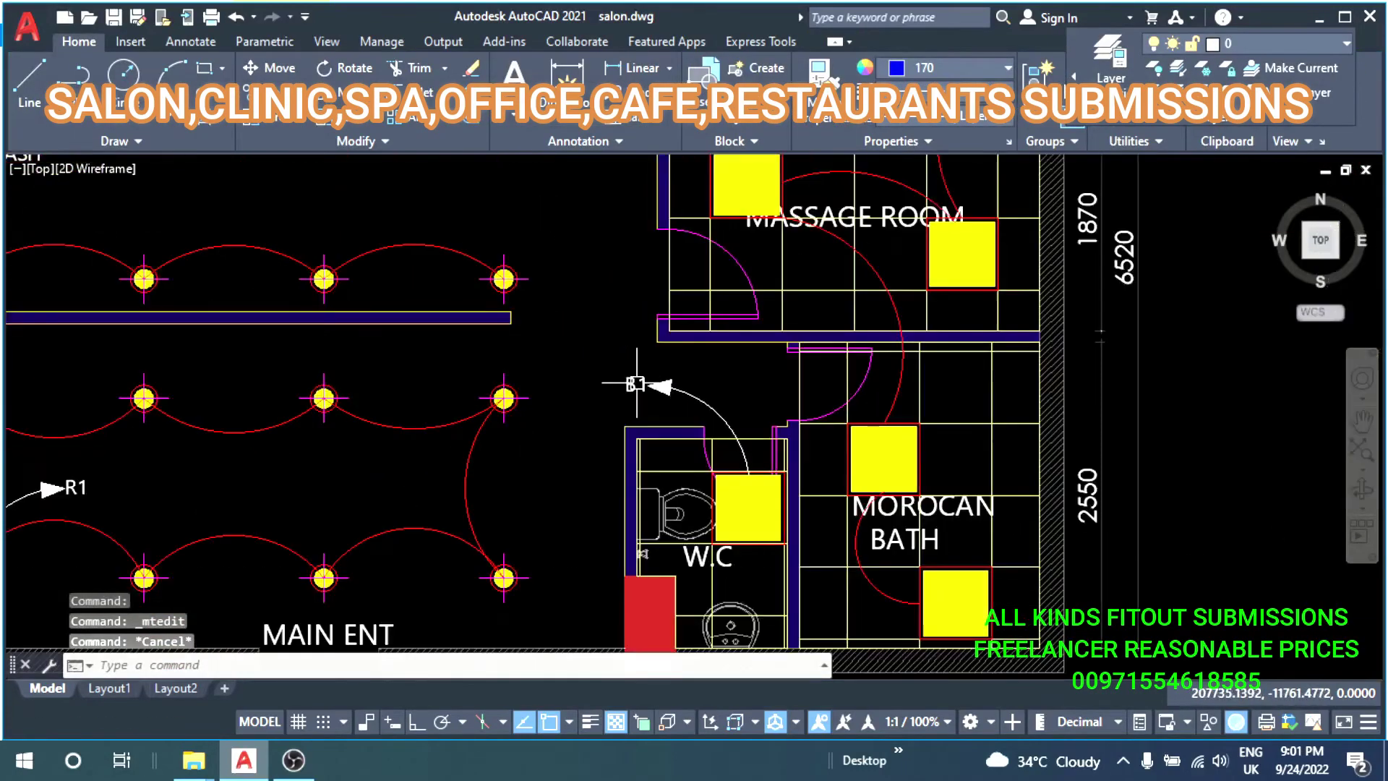
Change the W.C leader's label to B2.
{"action": "double_click", "coordinate": [636, 385]}
{"action": "type", "text": "B2"}
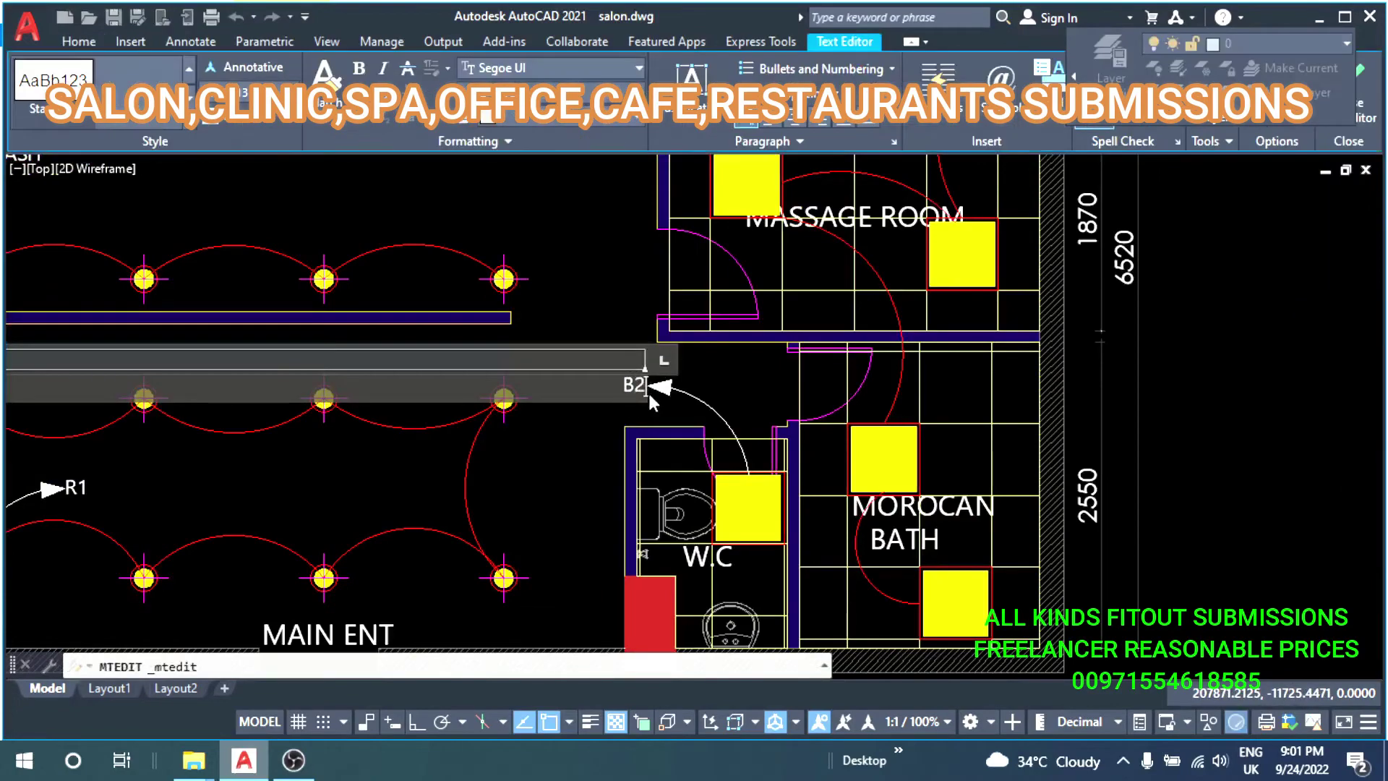
{"action": "left_click", "coordinate": [591, 456]}
{"action": "scroll", "coordinate": [586, 445], "scroll_direction": "down", "scroll_amount": 3}
{"action": "scroll", "coordinate": [600, 405], "scroll_direction": "up", "scroll_amount": 3}
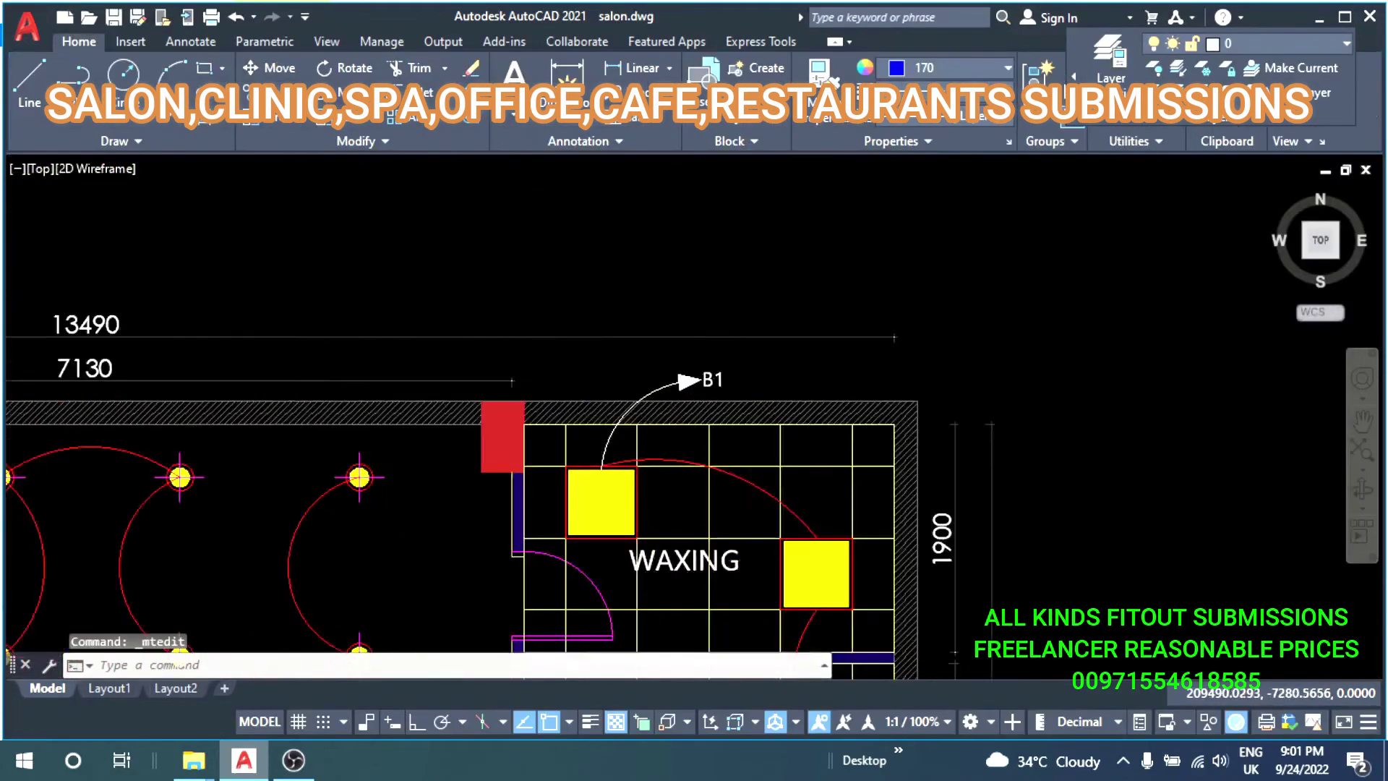
{"action": "scroll", "coordinate": [600, 405], "scroll_direction": "up", "scroll_amount": 2}
Change the Waxing room leader's label to Y2.
{"action": "double_click", "coordinate": [759, 340]}
{"action": "type", "text": "Y2"}
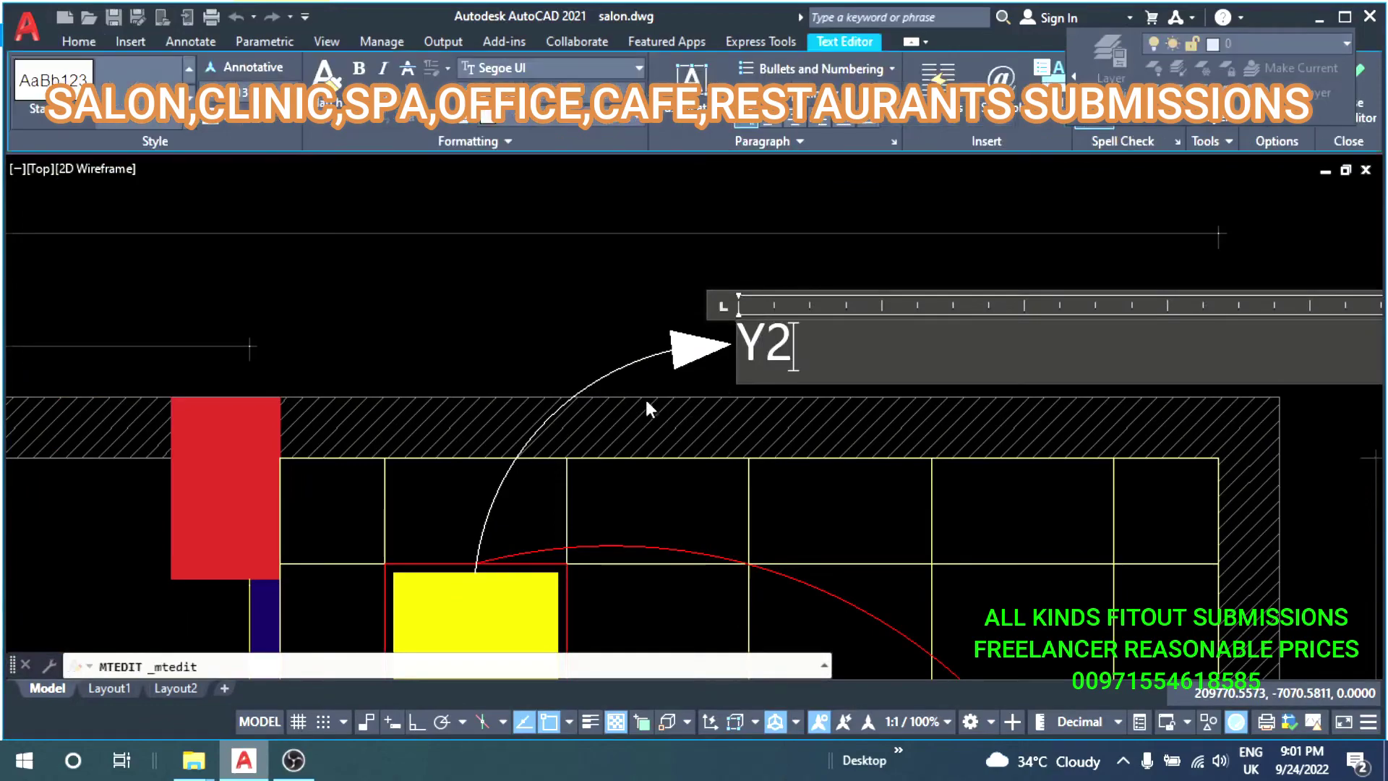
{"action": "left_click", "coordinate": [644, 310]}
{"action": "key", "text": "Escape"}
Pan out over the plan and select the hatch to its right.
{"action": "scroll", "coordinate": [644, 311], "scroll_direction": "down", "scroll_amount": 3}
{"action": "middle_click_drag", "start_coordinate": [644, 310], "coordinate": [714, 331]}
{"action": "scroll", "coordinate": [714, 331], "scroll_direction": "down", "scroll_amount": 3}
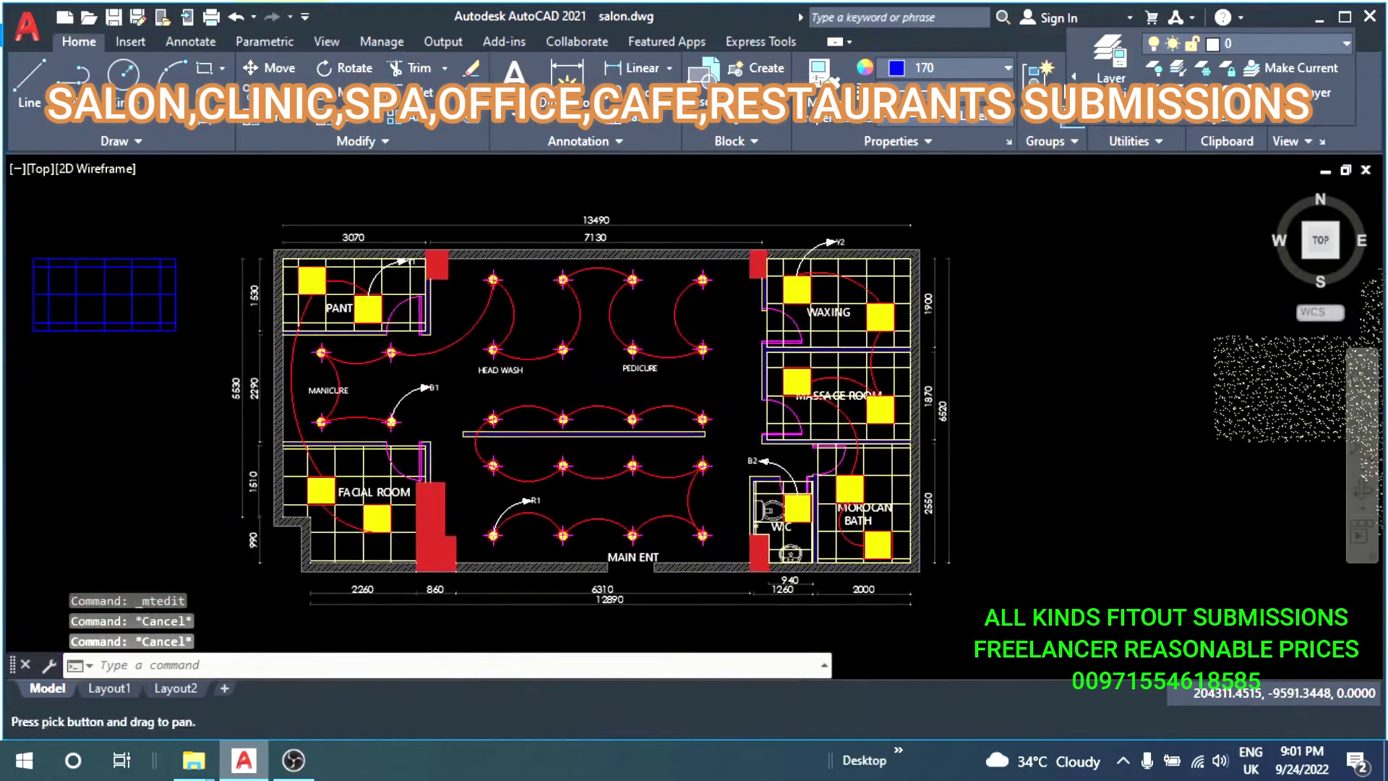
{"action": "scroll", "coordinate": [795, 362], "scroll_direction": "down", "scroll_amount": 2}
{"action": "key", "text": "Escape"}
{"action": "left_click", "coordinate": [1054, 395]}
{"action": "type", "text": "m"}
{"action": "key", "text": "Return"}
{"action": "left_click", "coordinate": [860, 485]}
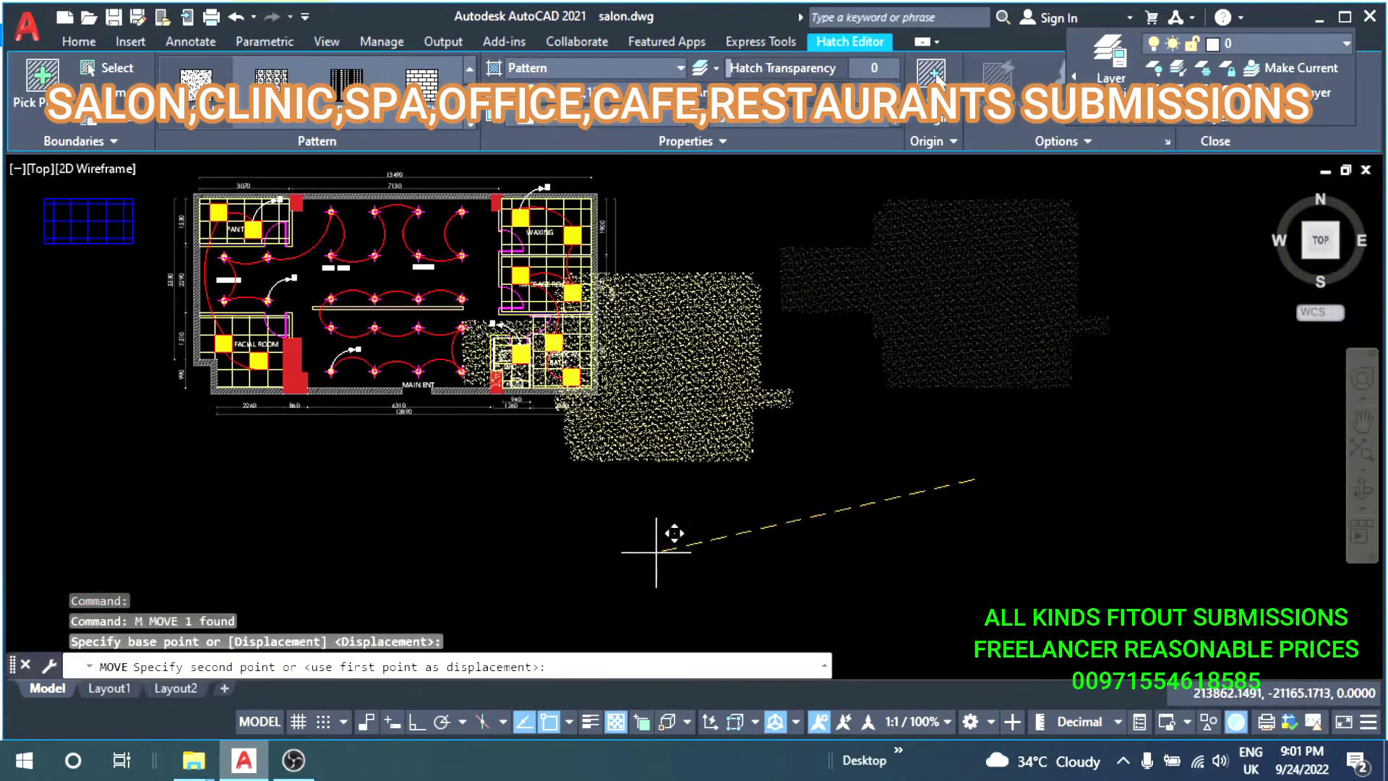
{"action": "key", "text": "F8"}
{"action": "middle_click_drag", "start_coordinate": [528, 550], "coordinate": [557, 552]}
{"action": "type", "text": "2"}
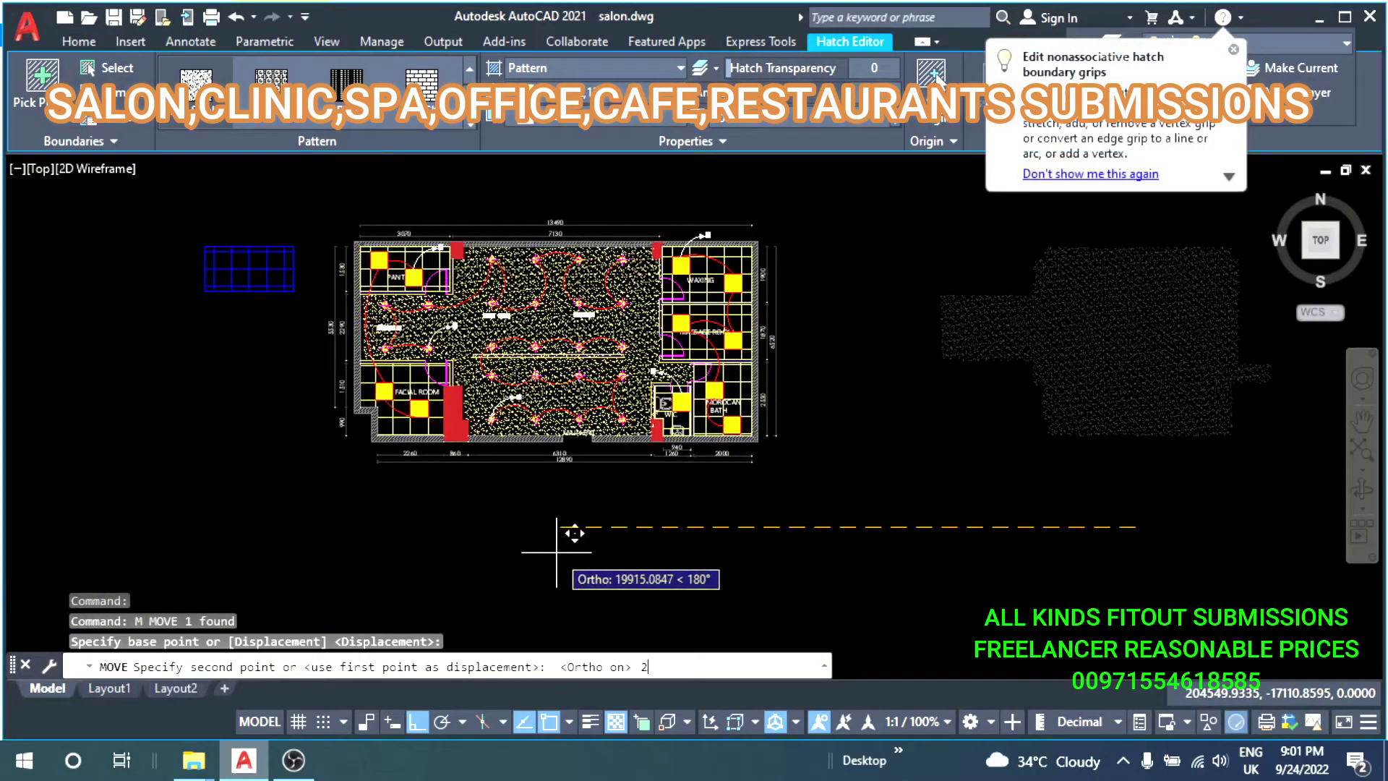
{"action": "type", "text": "000"}
{"action": "key", "text": "Return"}
{"action": "scroll", "coordinate": [651, 390], "scroll_direction": "up", "scroll_amount": 5}
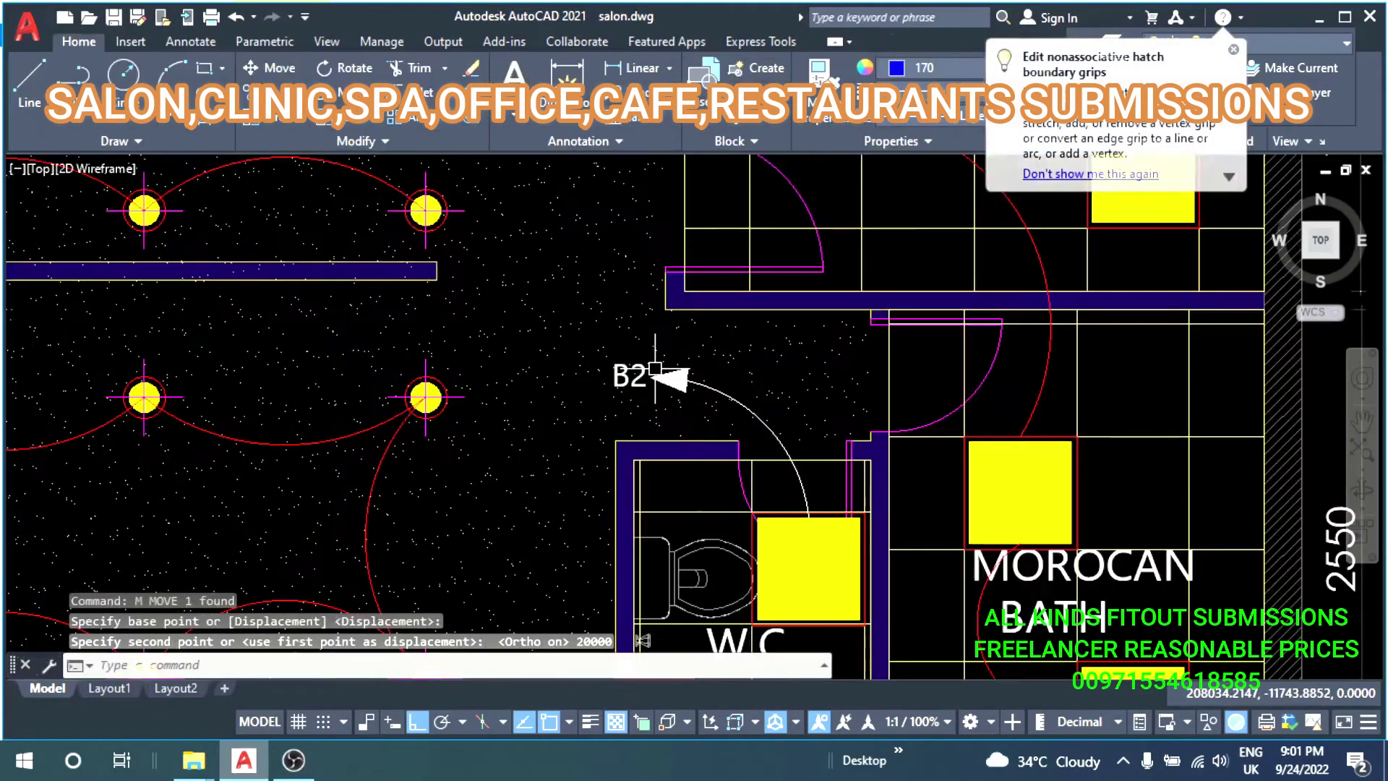
{"action": "scroll", "coordinate": [835, 478], "scroll_direction": "down", "scroll_amount": 3}
{"action": "scroll", "coordinate": [527, 417], "scroll_direction": "up", "scroll_amount": 2}
{"action": "key", "text": "Escape"}
{"action": "key", "text": "Escape"}
{"action": "scroll", "coordinate": [556, 459], "scroll_direction": "down", "scroll_amount": 5}
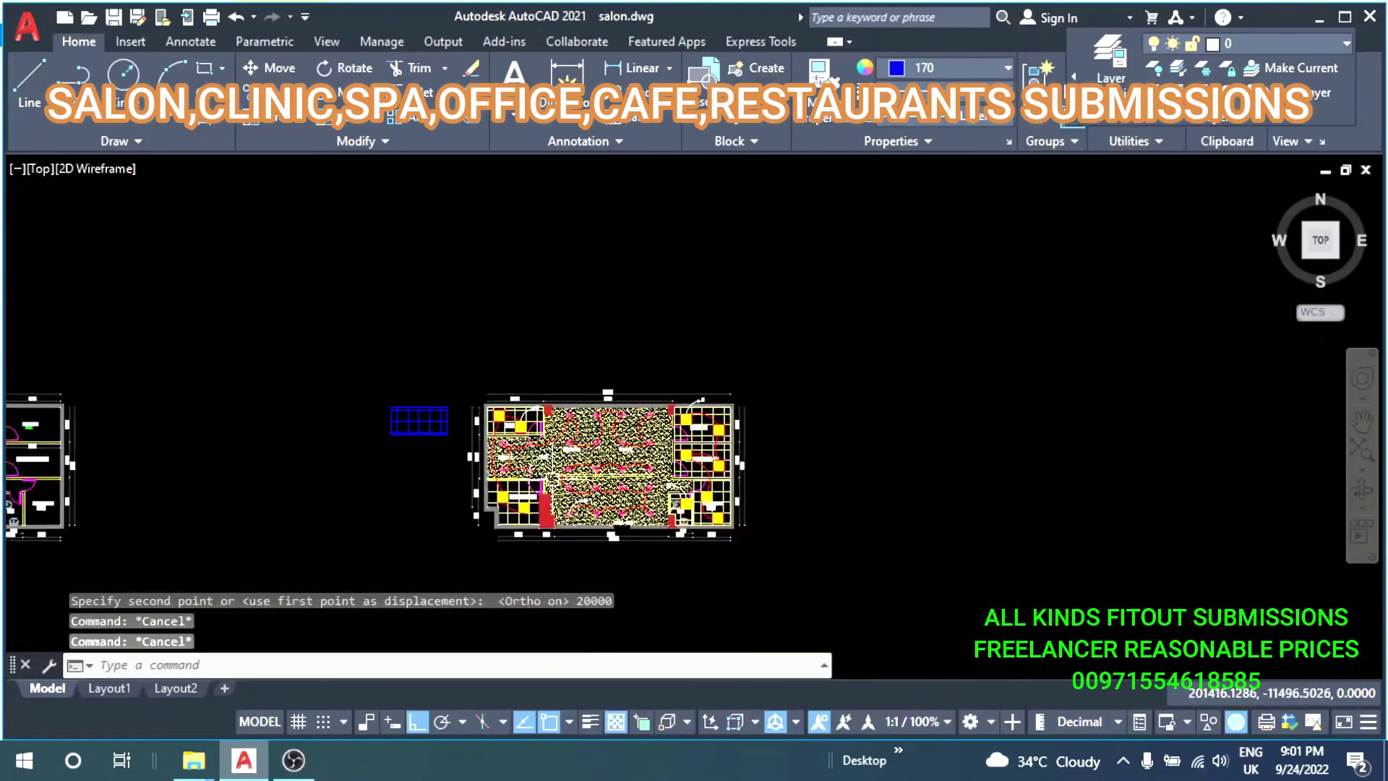
{"action": "scroll", "coordinate": [583, 435], "scroll_direction": "up", "scroll_amount": 6}
{"action": "scroll", "coordinate": [583, 435], "scroll_direction": "down", "scroll_amount": 1}
{"action": "scroll", "coordinate": [621, 431], "scroll_direction": "down", "scroll_amount": 3}
{"action": "scroll", "coordinate": [635, 427], "scroll_direction": "down", "scroll_amount": 2}
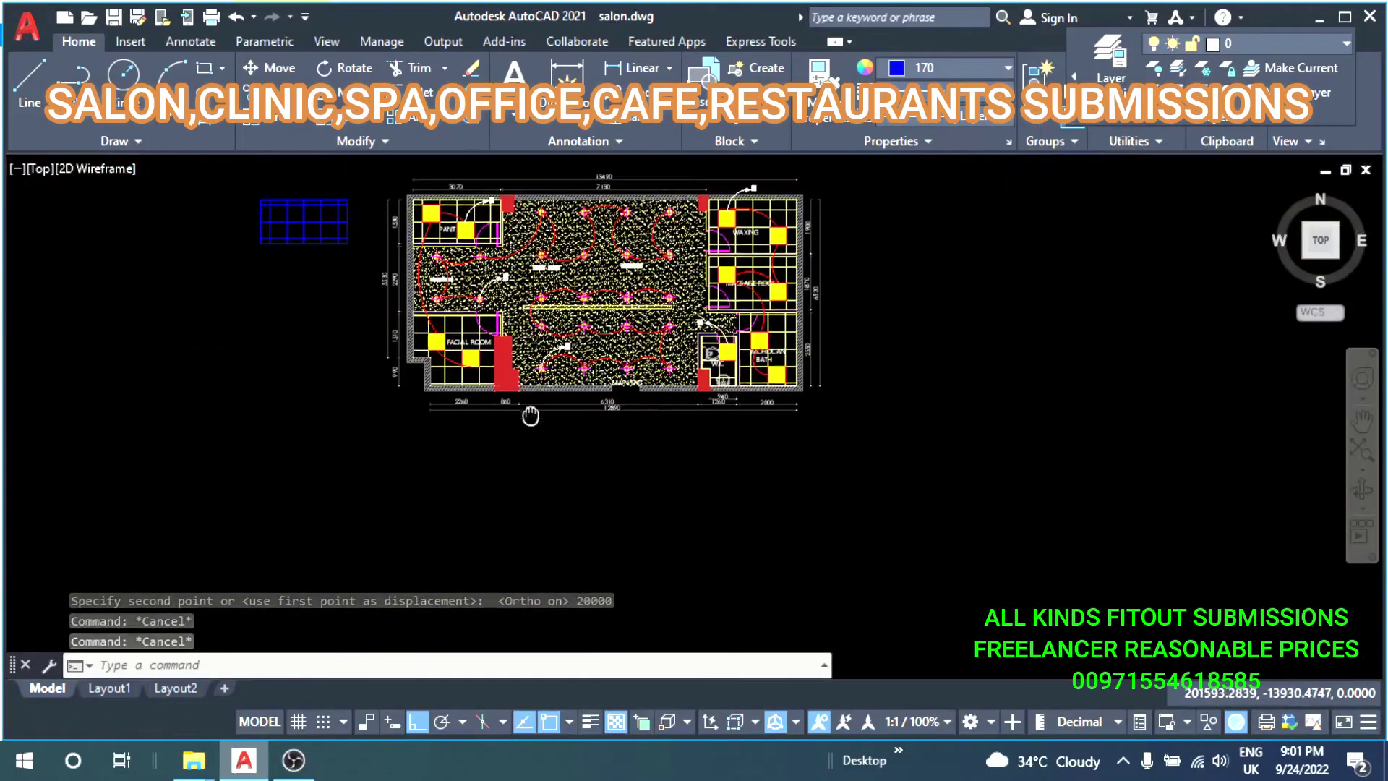
{"action": "scroll", "coordinate": [622, 448], "scroll_direction": "down", "scroll_amount": 1}
{"action": "scroll", "coordinate": [615, 434], "scroll_direction": "up", "scroll_amount": 4}
{"action": "middle_click_drag", "start_coordinate": [613, 615], "coordinate": [610, 407]}
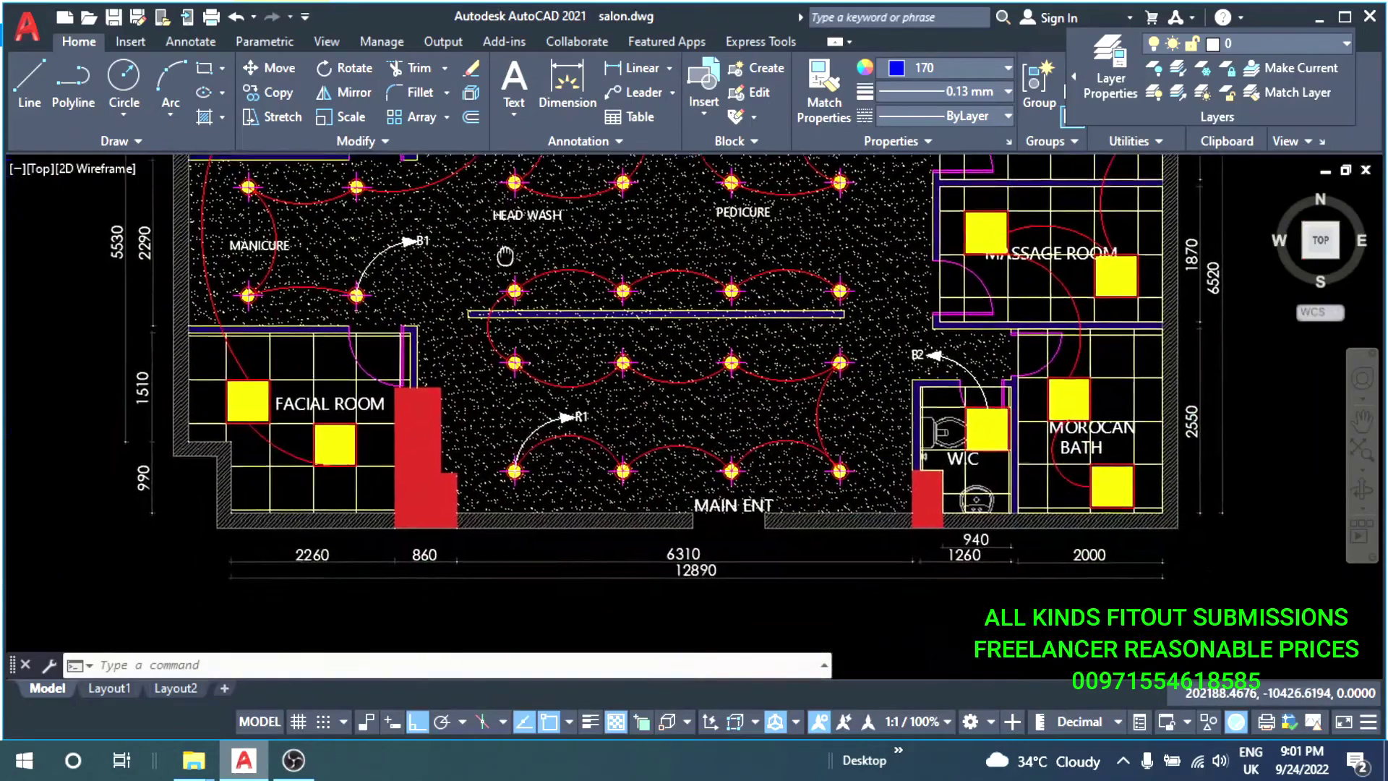
{"action": "scroll", "coordinate": [580, 417], "scroll_direction": "down", "scroll_amount": 5}
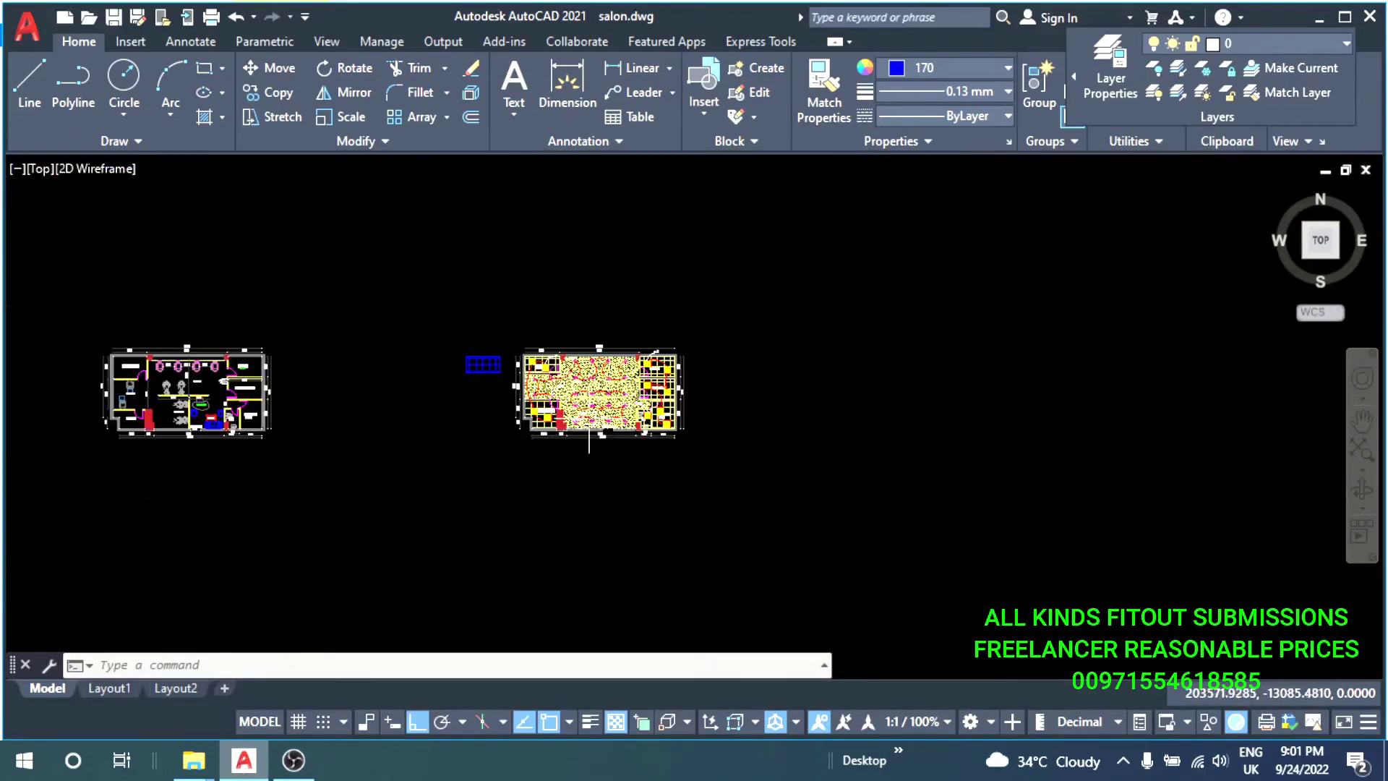
{"action": "scroll", "coordinate": [485, 404], "scroll_direction": "up", "scroll_amount": 1}
{"action": "middle_click_drag", "start_coordinate": [481, 394], "coordinate": [714, 443]}
{"action": "mouse_move", "coordinate": [383, 495]}
{"action": "middle_mouse_down"}
{"action": "mouse_move", "coordinate": [580, 459]}
{"action": "mouse_move", "coordinate": [925, 459]}
{"action": "middle_mouse_up"}
{"action": "scroll", "coordinate": [269, 465], "scroll_direction": "down", "scroll_amount": 2}
{"action": "scroll", "coordinate": [368, 490], "scroll_direction": "down", "scroll_amount": 2}
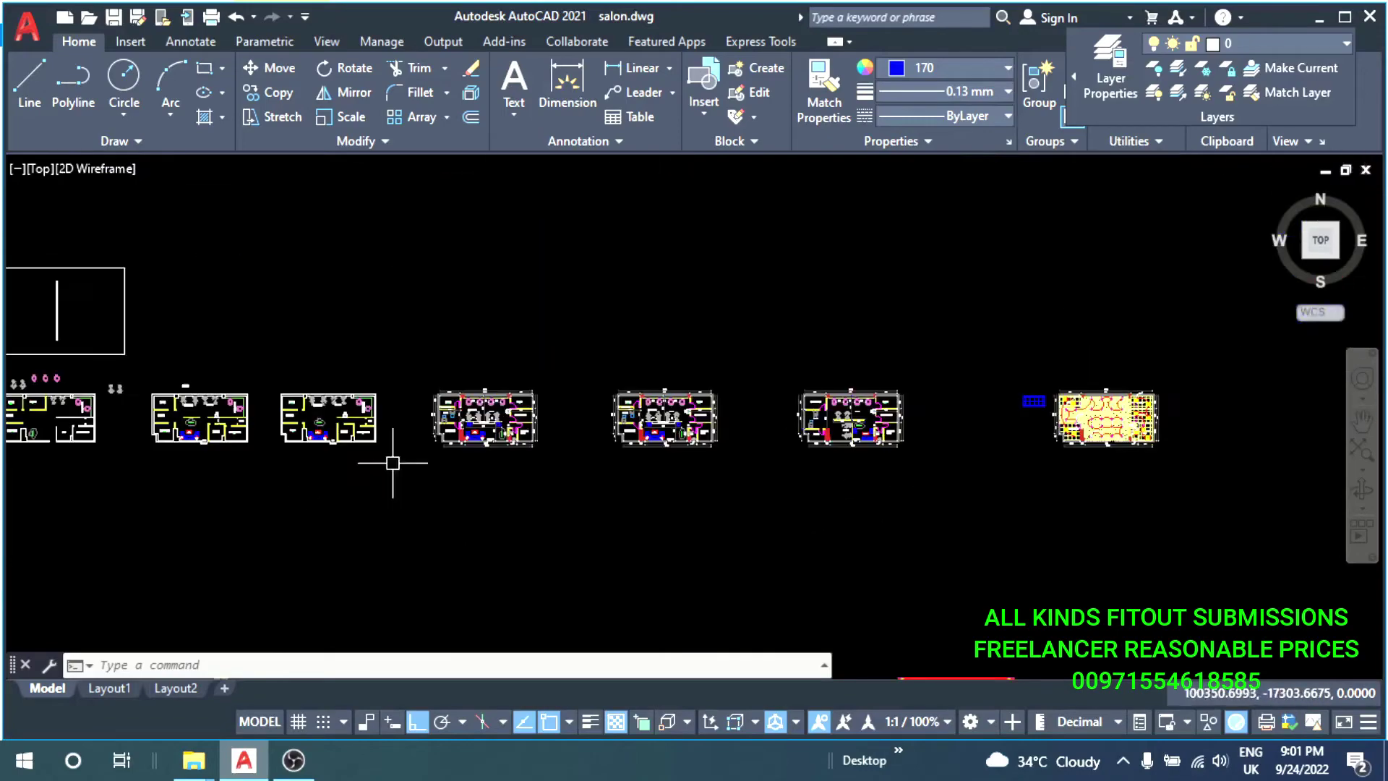
{"action": "scroll", "coordinate": [394, 458], "scroll_direction": "down", "scroll_amount": 2}
{"action": "scroll", "coordinate": [521, 406], "scroll_direction": "up", "scroll_amount": 5}
{"action": "scroll", "coordinate": [566, 530], "scroll_direction": "up", "scroll_amount": 4}
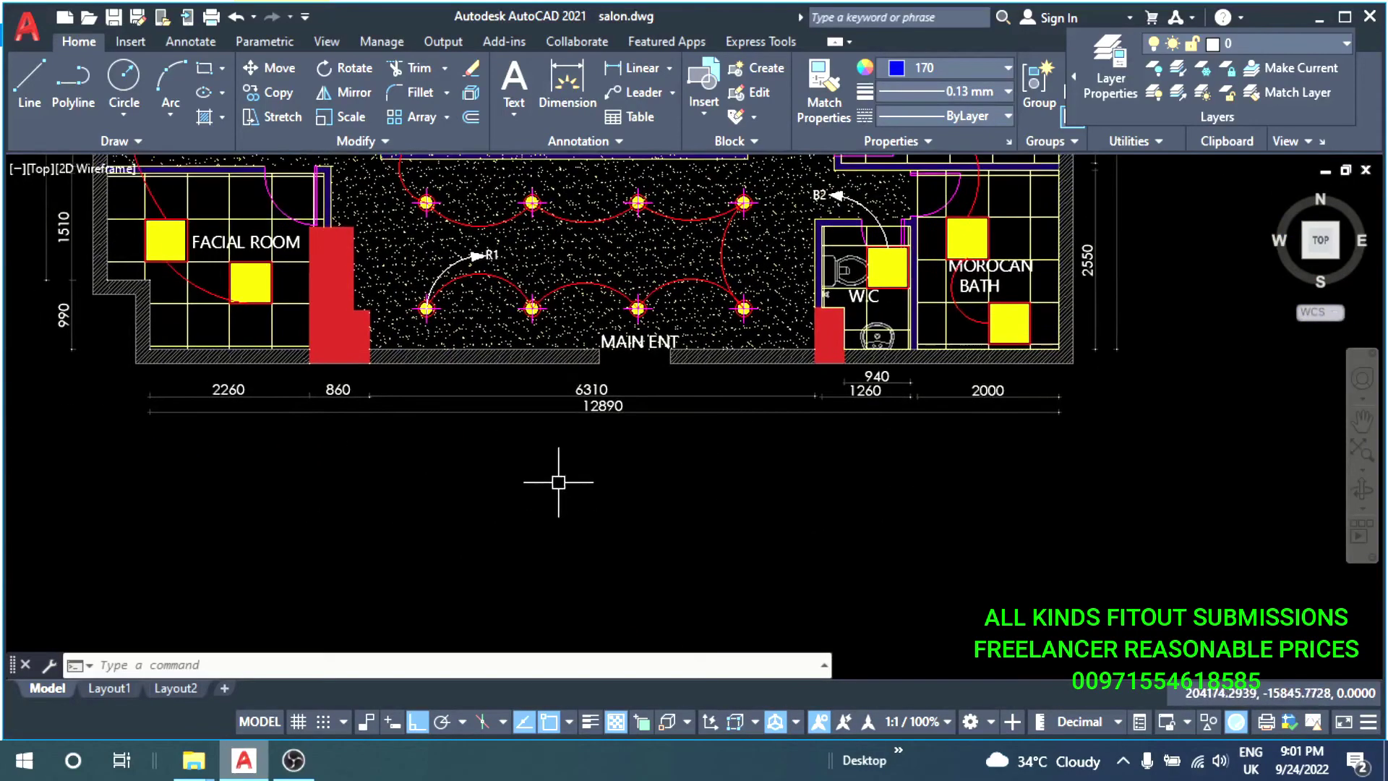
{"action": "mouse_move", "coordinate": [557, 474]}
{"action": "middle_mouse_down"}
{"action": "mouse_move", "coordinate": [564, 431]}
{"action": "mouse_move", "coordinate": [477, 366]}
{"action": "middle_mouse_up"}
{"action": "scroll", "coordinate": [499, 446], "scroll_direction": "down", "scroll_amount": 8}
{"action": "mouse_move", "coordinate": [499, 446]}
{"action": "middle_mouse_down"}
{"action": "mouse_move", "coordinate": [527, 288]}
{"action": "mouse_move", "coordinate": [524, 476]}
{"action": "mouse_move", "coordinate": [517, 390]}
{"action": "middle_mouse_up"}
{"action": "scroll", "coordinate": [524, 476], "scroll_direction": "up", "scroll_amount": 4}
{"action": "scroll", "coordinate": [474, 449], "scroll_direction": "up", "scroll_amount": 3}
{"action": "key", "text": "Escape"}
{"action": "key", "text": "Escape"}
{"action": "key", "text": "Escape"}
Draw a small circle below the salon plan.
{"action": "type", "text": "c"}
{"action": "key", "text": "Return"}
{"action": "scroll", "coordinate": [572, 483], "scroll_direction": "up", "scroll_amount": 4}
{"action": "left_click", "coordinate": [591, 457]}
{"action": "left_click", "coordinate": [604, 487]}
{"action": "key", "text": "Escape"}
{"action": "middle_click_drag", "start_coordinate": [603, 487], "coordinate": [560, 464]}
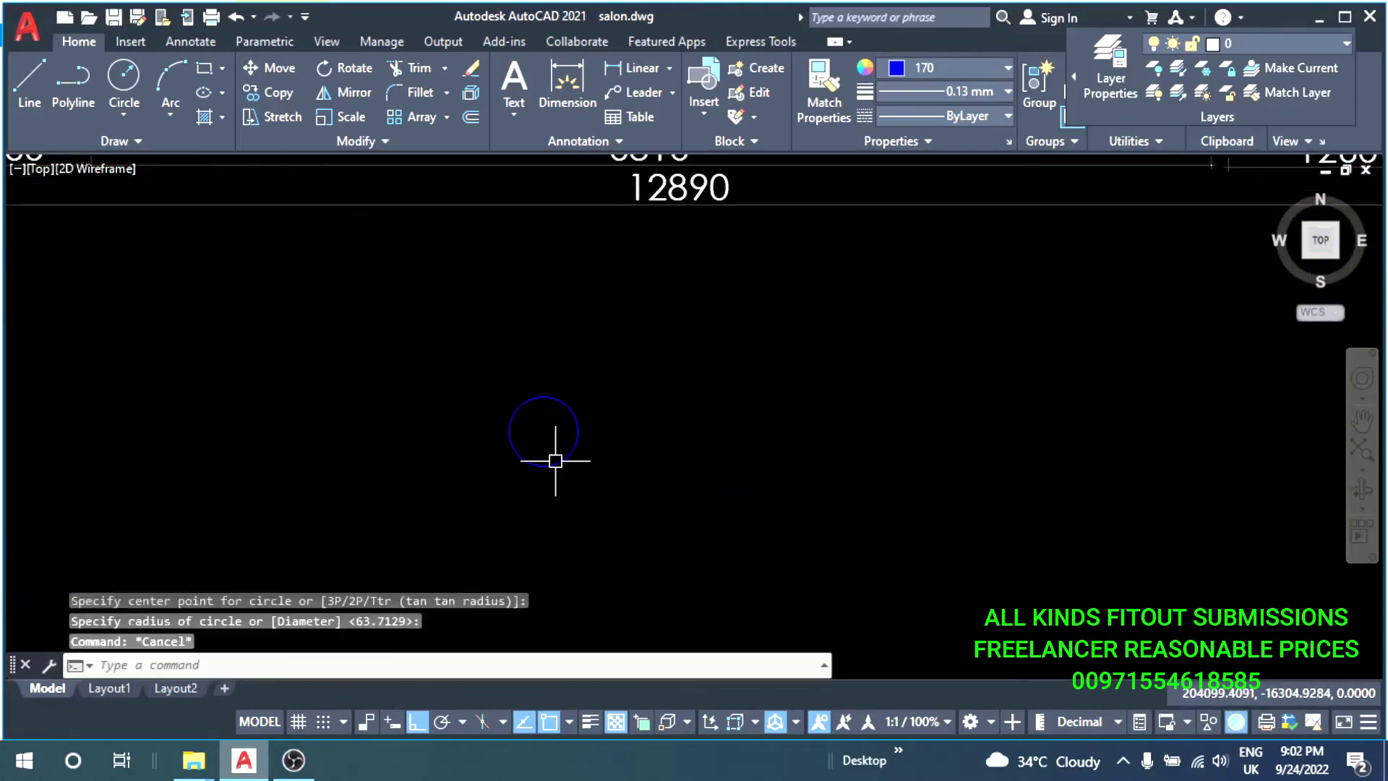
Draw a horizontal line running right from the circle's centre and start a dividing line.
{"action": "type", "text": "l"}
{"action": "key", "text": "Return"}
{"action": "left_click", "coordinate": [732, 434]}
{"action": "key", "text": "Escape"}
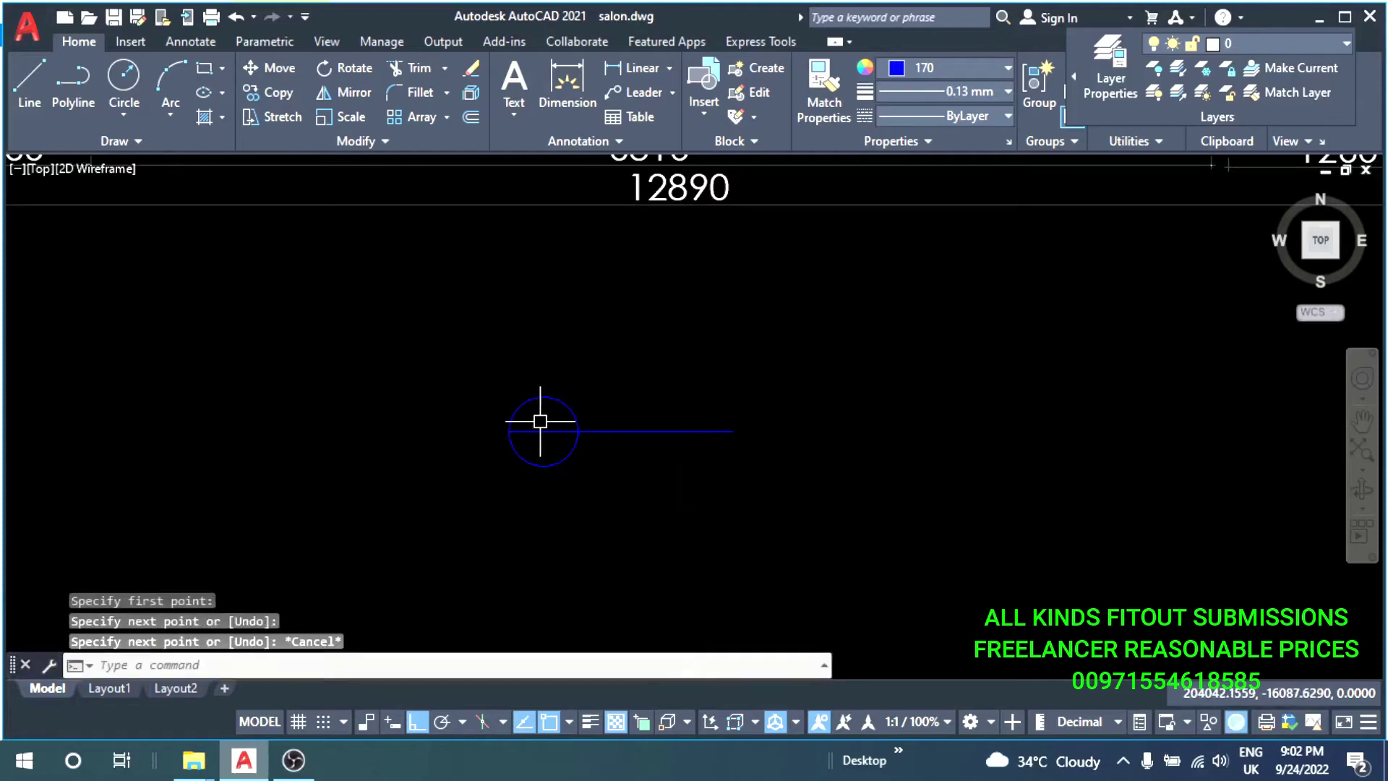
{"action": "key", "text": "Return"}
{"action": "left_click", "coordinate": [543, 432]}
{"action": "key", "text": "Escape"}
{"action": "middle_click_drag", "start_coordinate": [574, 469], "coordinate": [629, 492]}
{"action": "type", "text": "H"}
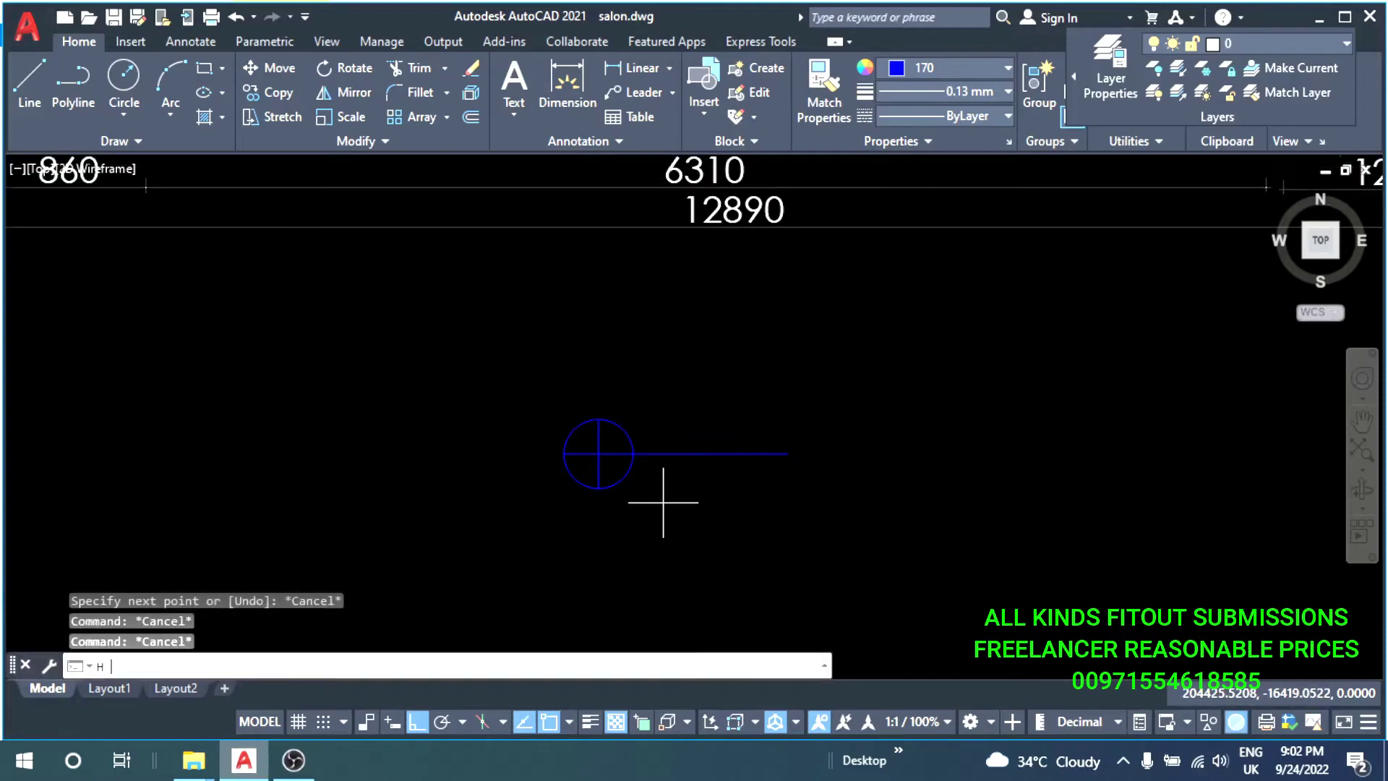
Hatch-fill the circle's top-left quarter.
{"action": "key", "text": "Return"}
{"action": "scroll", "coordinate": [565, 452], "scroll_direction": "up", "scroll_amount": 4}
{"action": "left_click", "coordinate": [606, 423]}
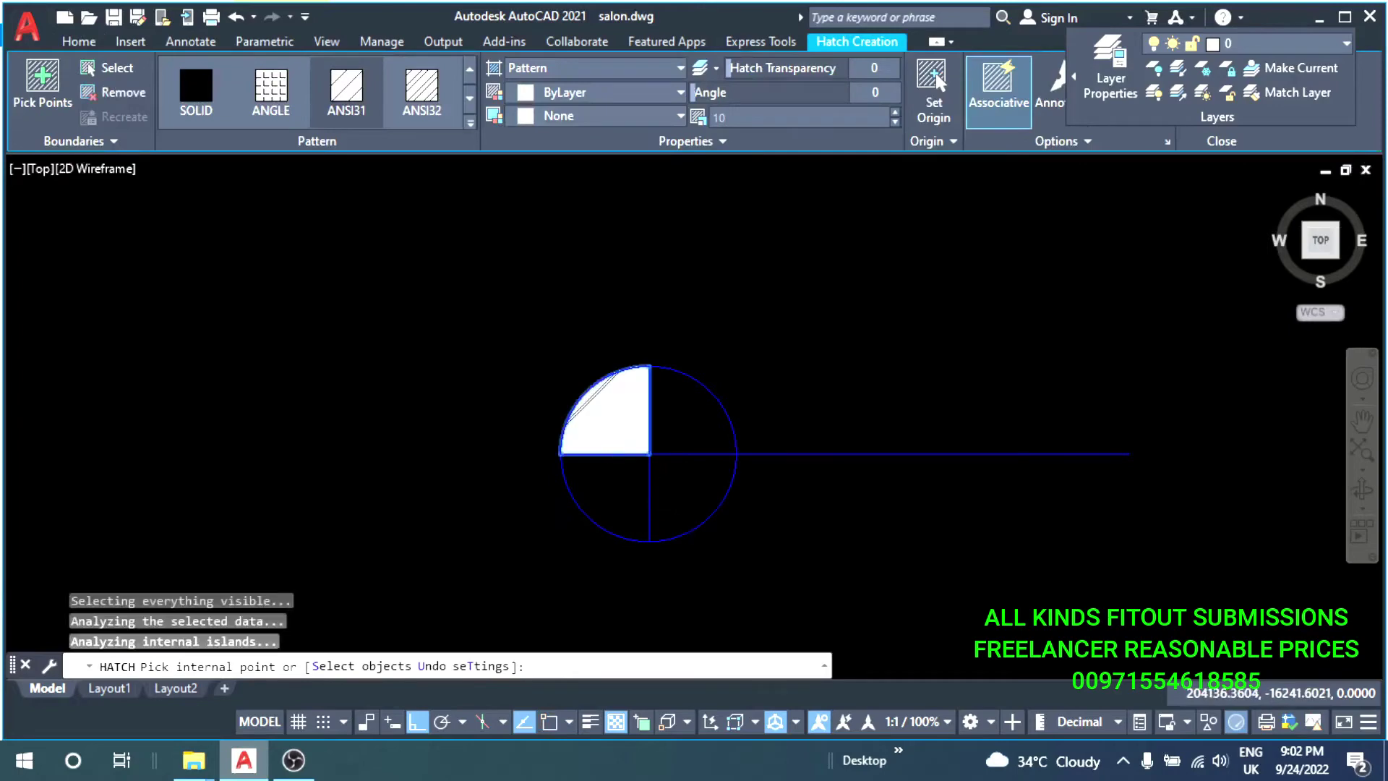
Solid-fill the circle's bottom-right quarter to complete the checkered pattern.
{"action": "left_click", "coordinate": [691, 499]}
{"action": "key", "text": "Return"}
{"action": "key", "text": "Escape"}
{"action": "left_click", "coordinate": [634, 414]}
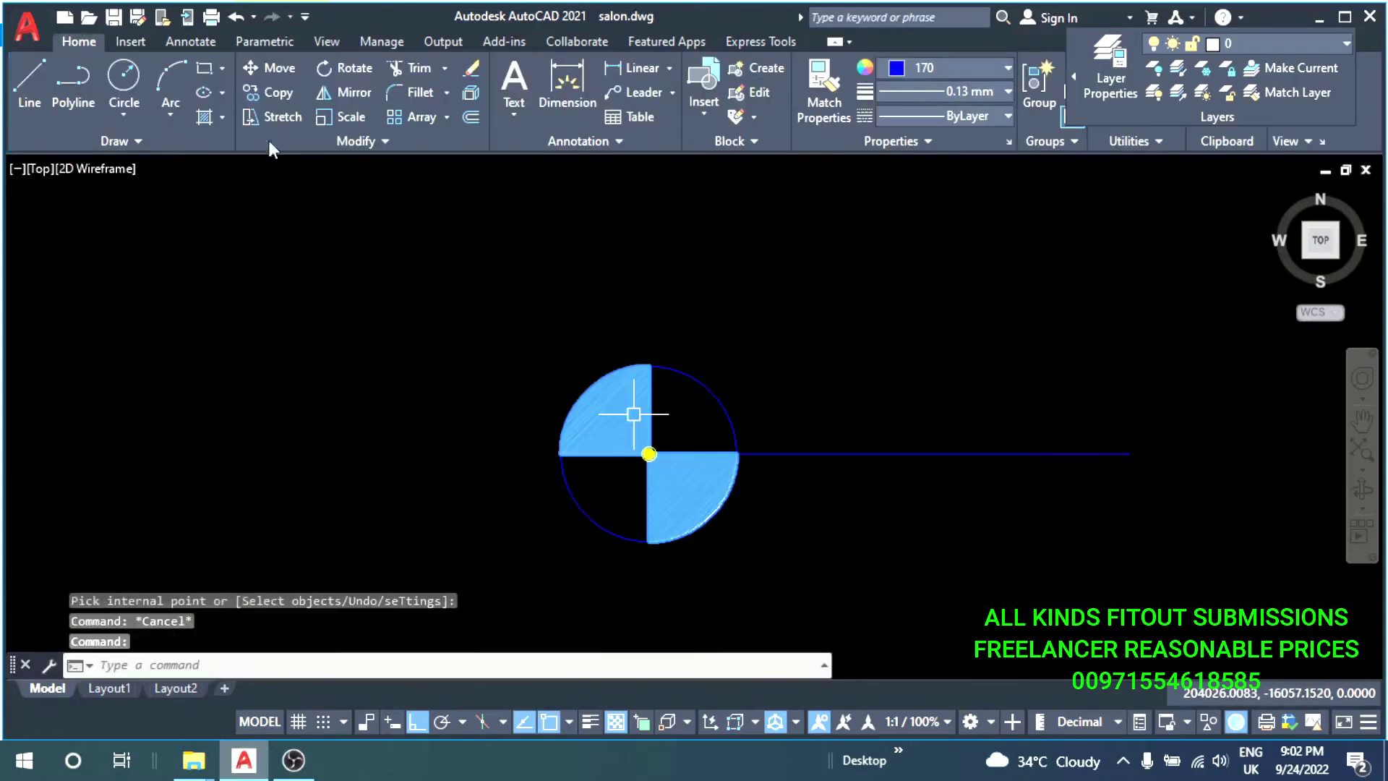
{"action": "scroll", "coordinate": [496, 370], "scroll_direction": "down", "scroll_amount": 4}
{"action": "key", "text": "Escape"}
Set the level symbol's circle and line colour to White.
{"action": "left_click", "coordinate": [735, 284]}
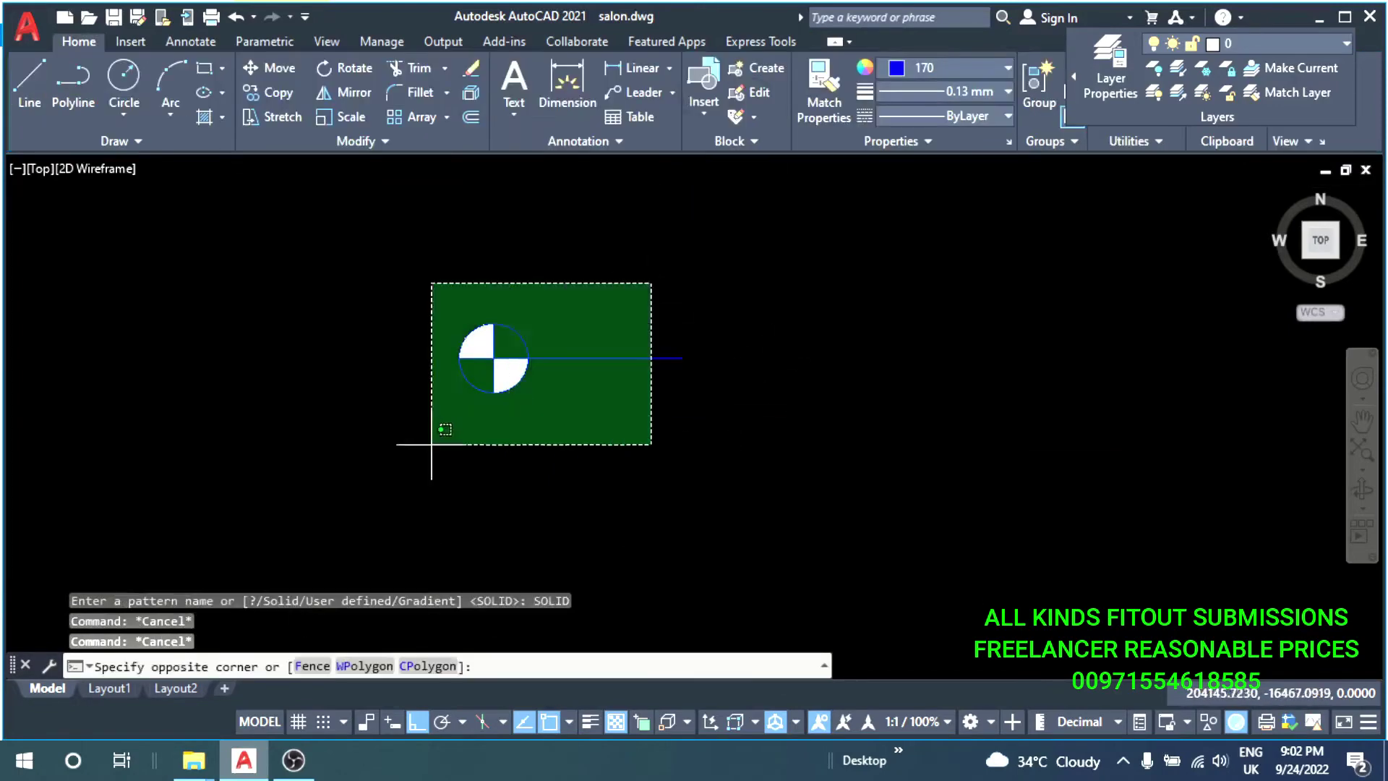
{"action": "left_click", "coordinate": [434, 459]}
{"action": "left_click", "coordinate": [940, 67]}
{"action": "left_click", "coordinate": [1013, 274]}
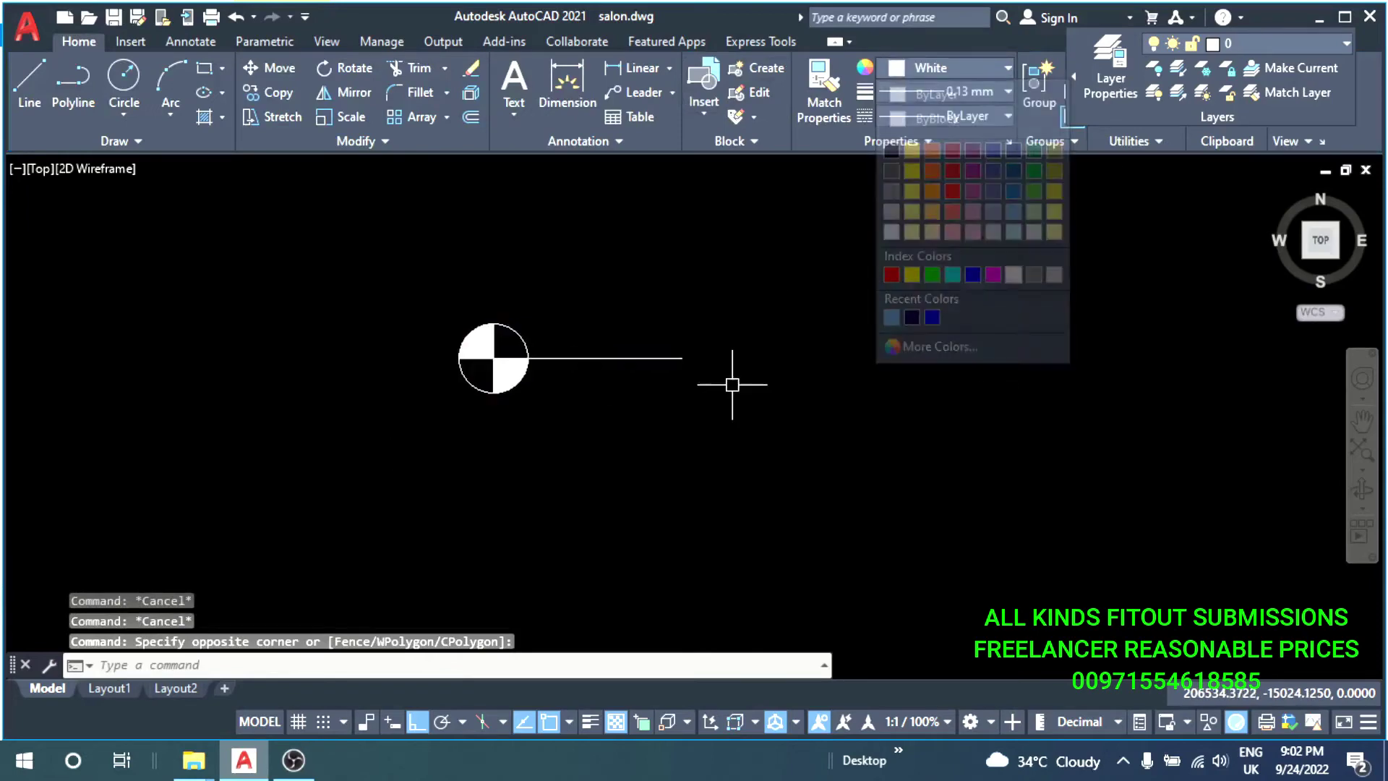
Cancel the accidental stretch of the symbol's line and undo the change.
{"action": "left_click", "coordinate": [620, 385]}
{"action": "left_click", "coordinate": [443, 364]}
{"action": "scroll", "coordinate": [444, 364], "scroll_direction": "up", "scroll_amount": 2}
{"action": "key", "text": "Escape"}
{"action": "key", "text": "Escape"}
{"action": "scroll", "coordinate": [539, 365], "scroll_direction": "down", "scroll_amount": 2}
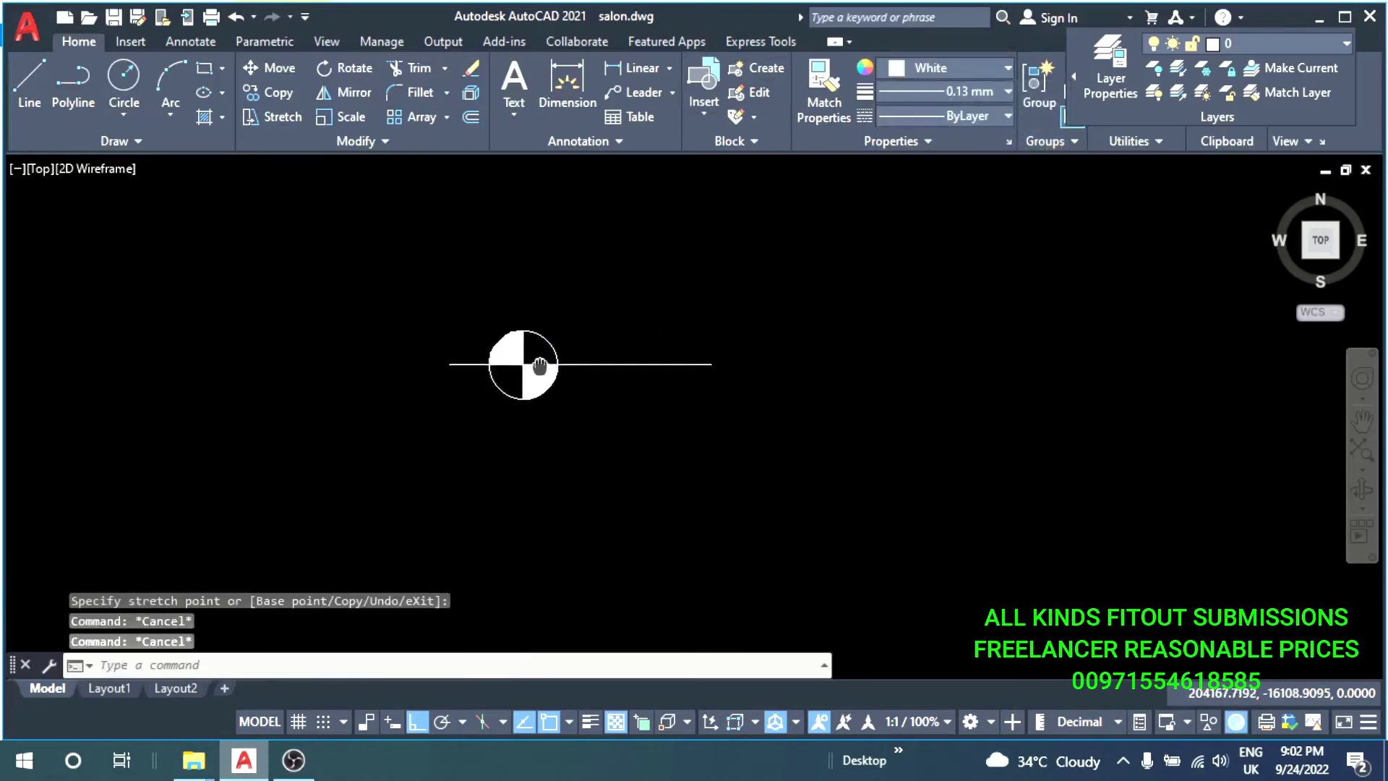
{"action": "key", "text": "ctrl+z"}
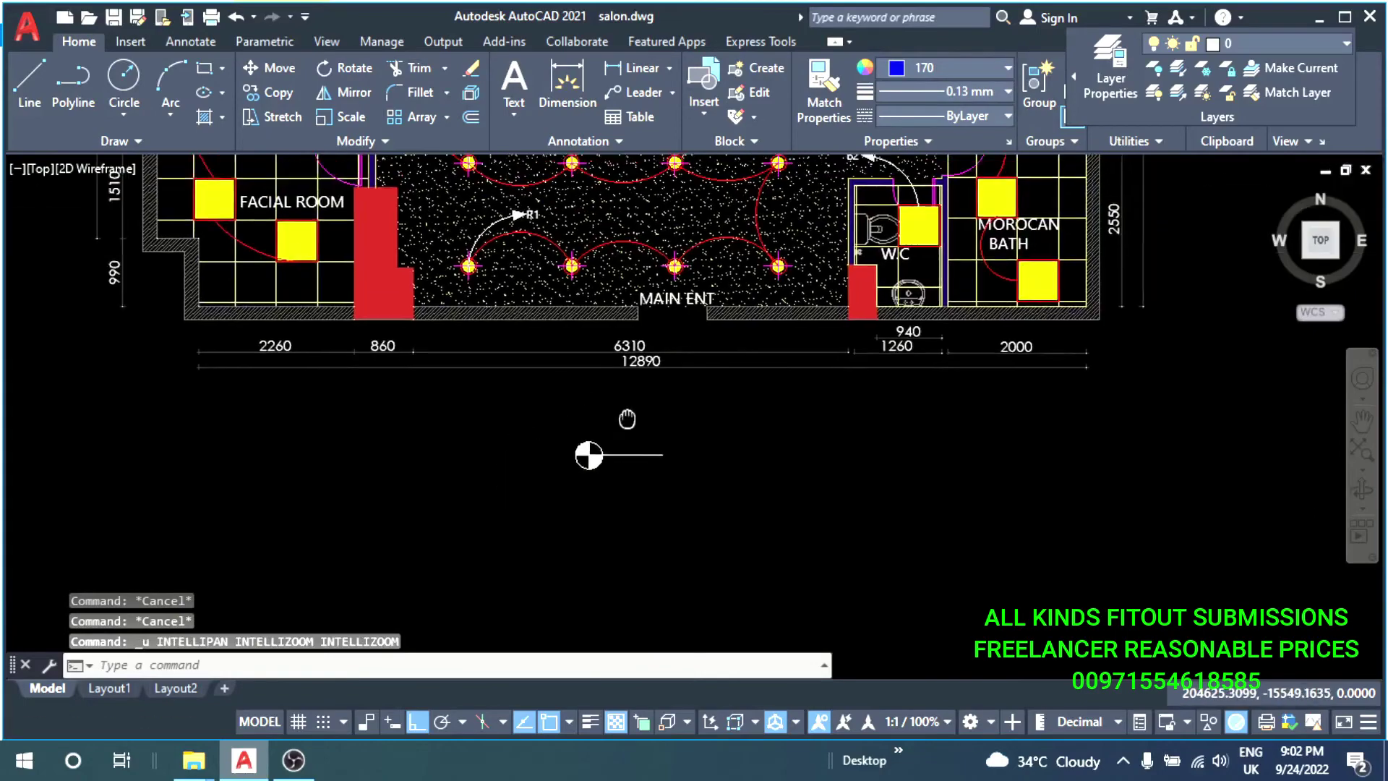
Copy the R1 circuit tag to a spot beside the level symbol.
{"action": "scroll", "coordinate": [629, 412], "scroll_direction": "up", "scroll_amount": 2}
{"action": "left_click", "coordinate": [697, 246]}
{"action": "key", "text": "Escape"}
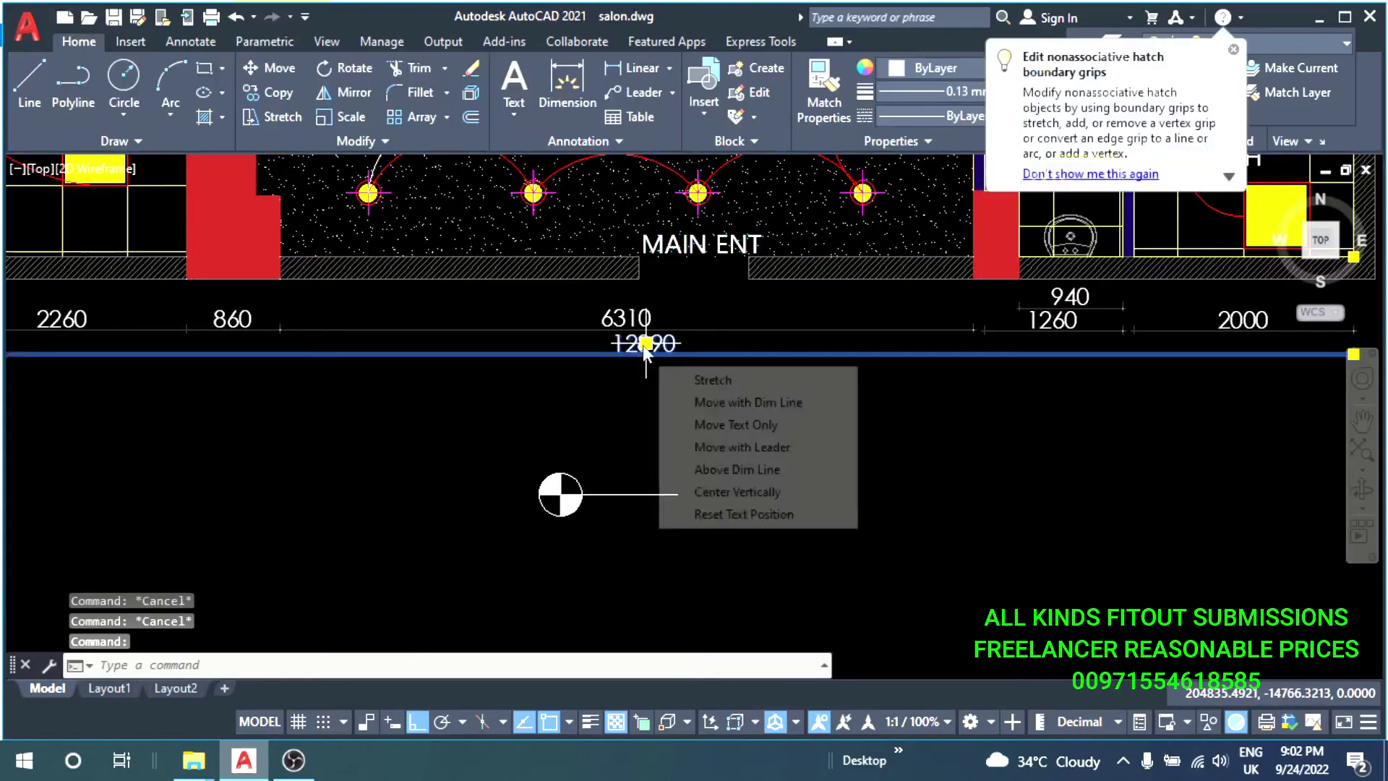
{"action": "middle_click_drag", "start_coordinate": [592, 222], "coordinate": [633, 474]}
{"action": "scroll", "coordinate": [488, 362], "scroll_direction": "up", "scroll_amount": 4}
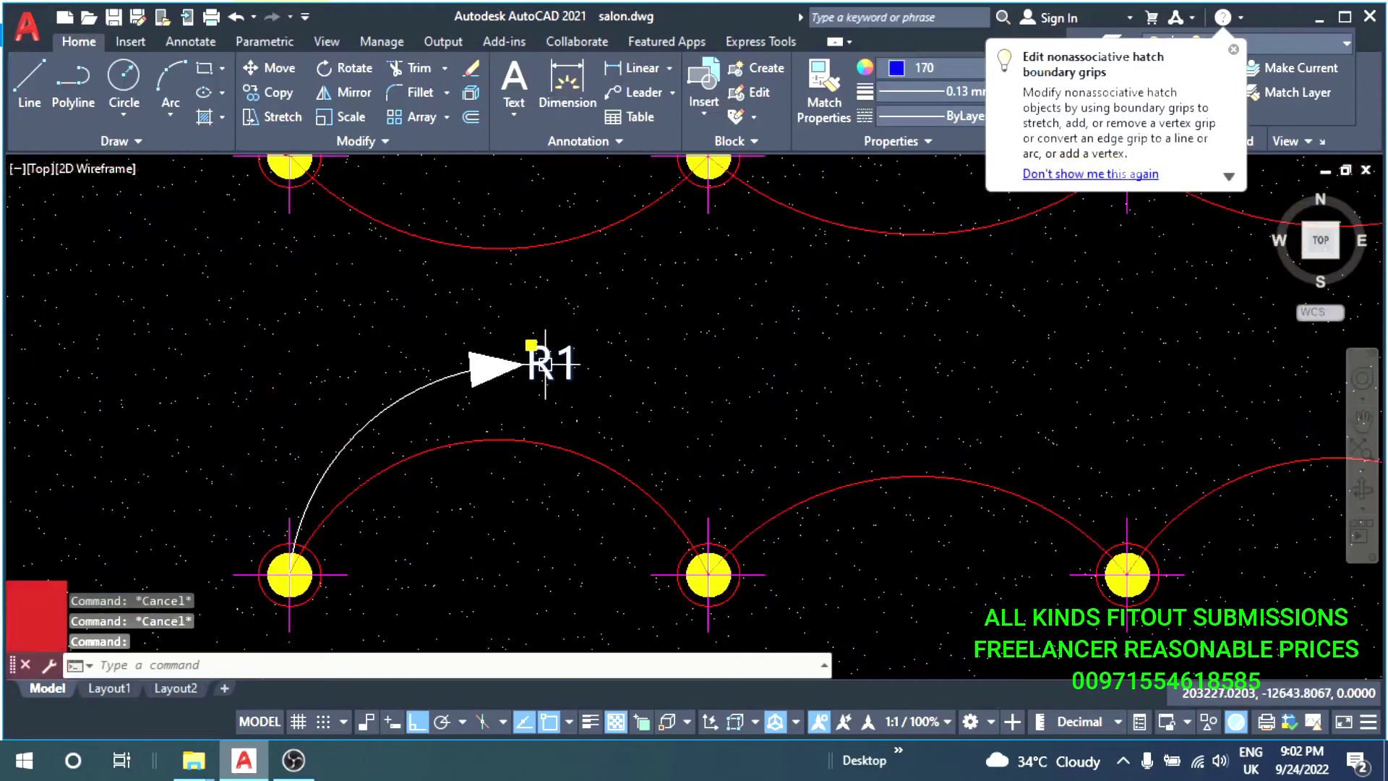
{"action": "middle_click_drag", "start_coordinate": [546, 364], "coordinate": [517, 331]}
{"action": "type", "text": "co"}
{"action": "key", "text": "Return"}
{"action": "left_click", "coordinate": [517, 331]}
{"action": "scroll", "coordinate": [682, 492], "scroll_direction": "down", "scroll_amount": 5}
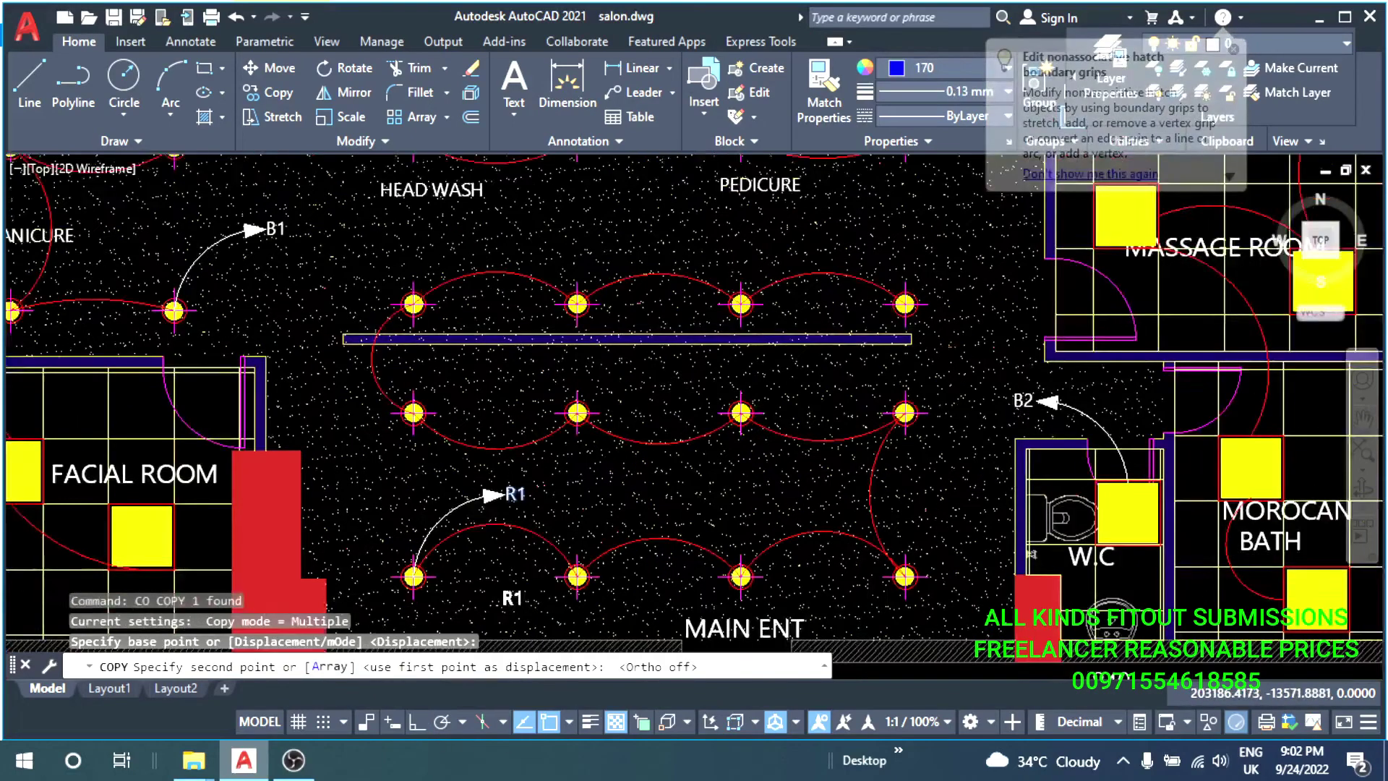
{"action": "scroll", "coordinate": [605, 567], "scroll_direction": "up", "scroll_amount": 1}
{"action": "scroll", "coordinate": [604, 567], "scroll_direction": "up", "scroll_amount": 5}
{"action": "key", "text": "F8"}
{"action": "left_click", "coordinate": [624, 469]}
{"action": "key", "text": "Escape"}
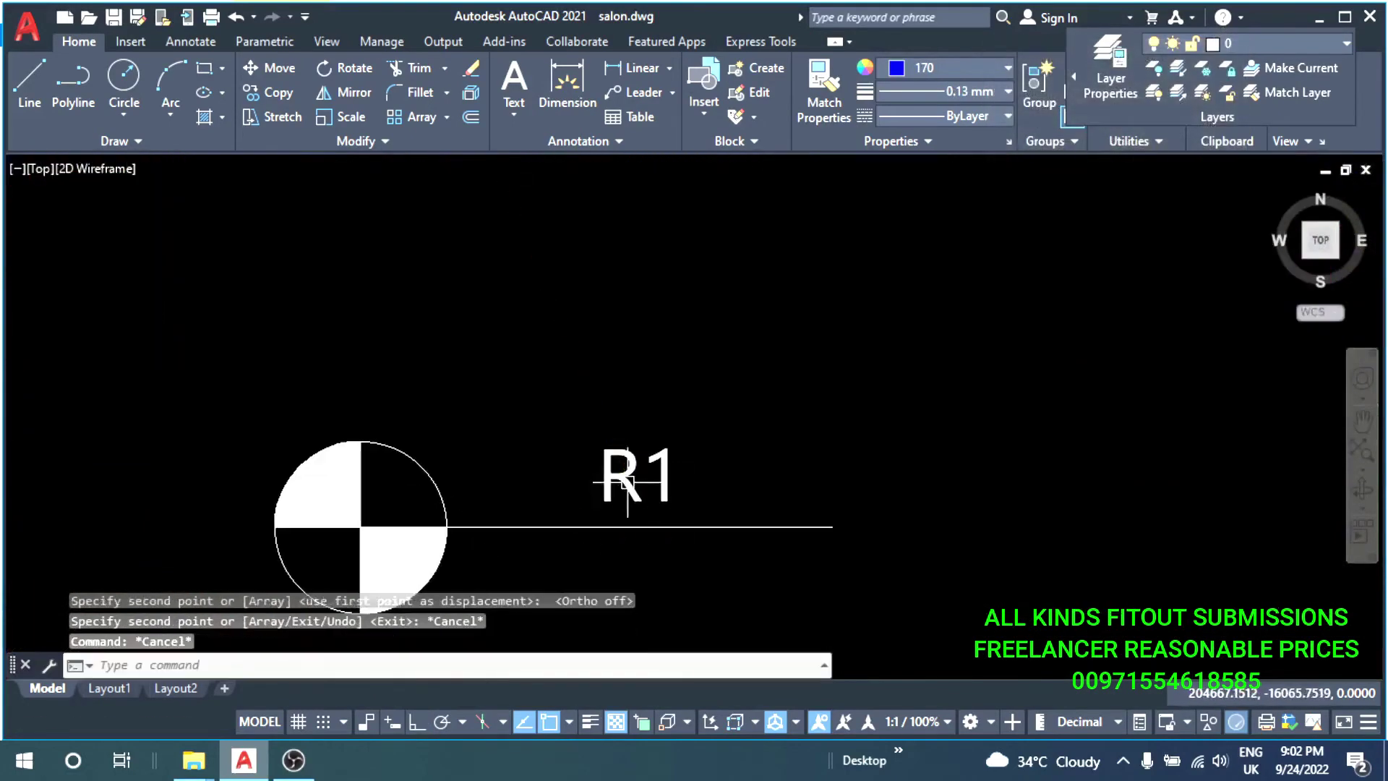
Edit the copied tag text to read FFL-2700MM.
{"action": "double_click", "coordinate": [651, 503]}
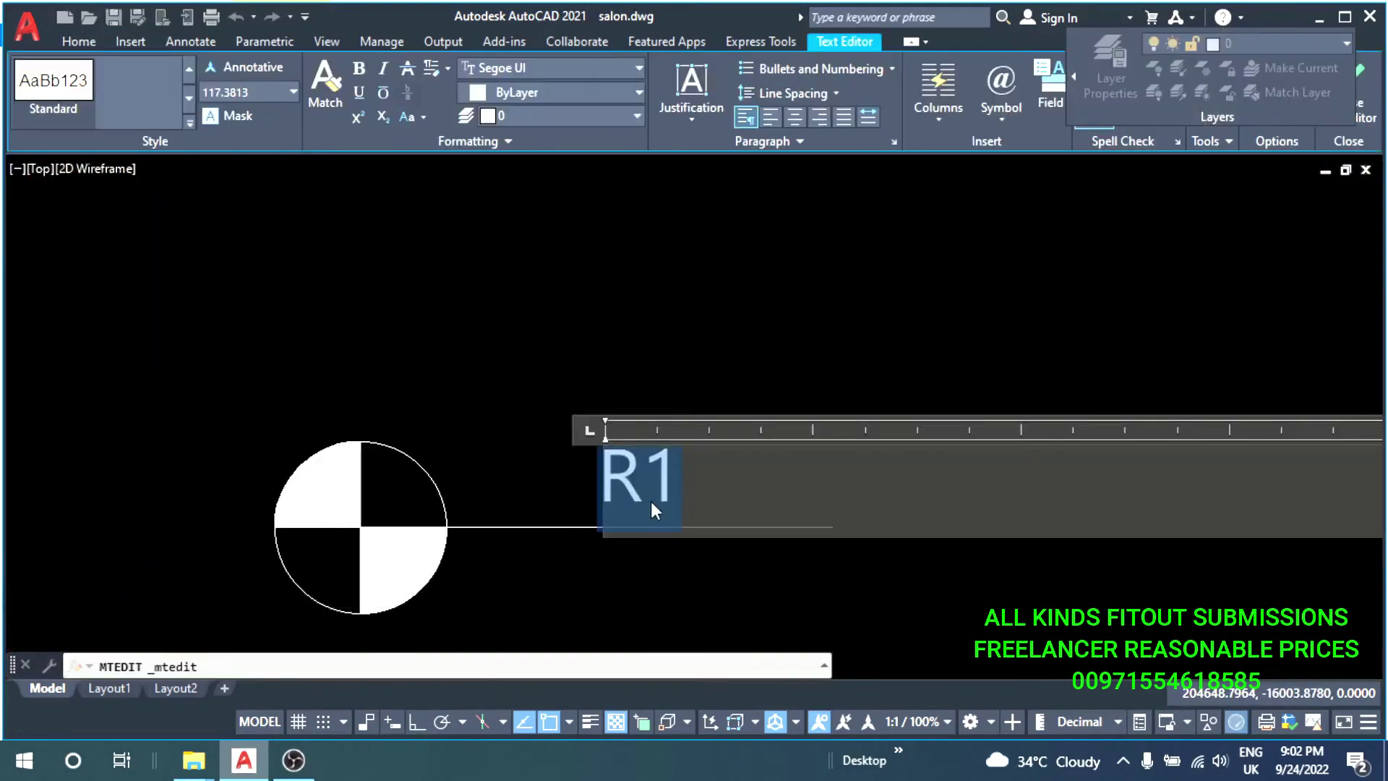
{"action": "type", "text": "FFF"}
{"action": "key", "text": "BackSpace"}
{"action": "type", "text": "L-2700MM"}
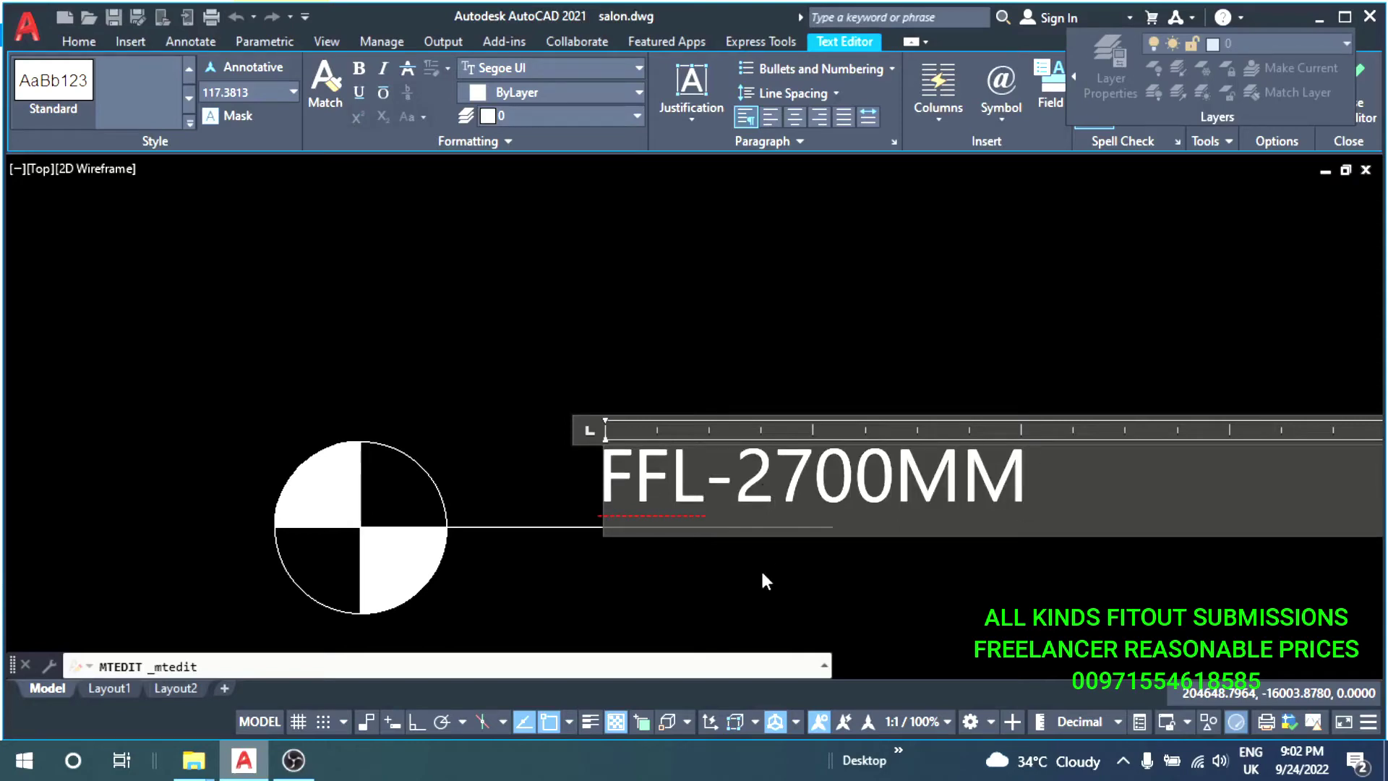
{"action": "key", "text": "Escape"}
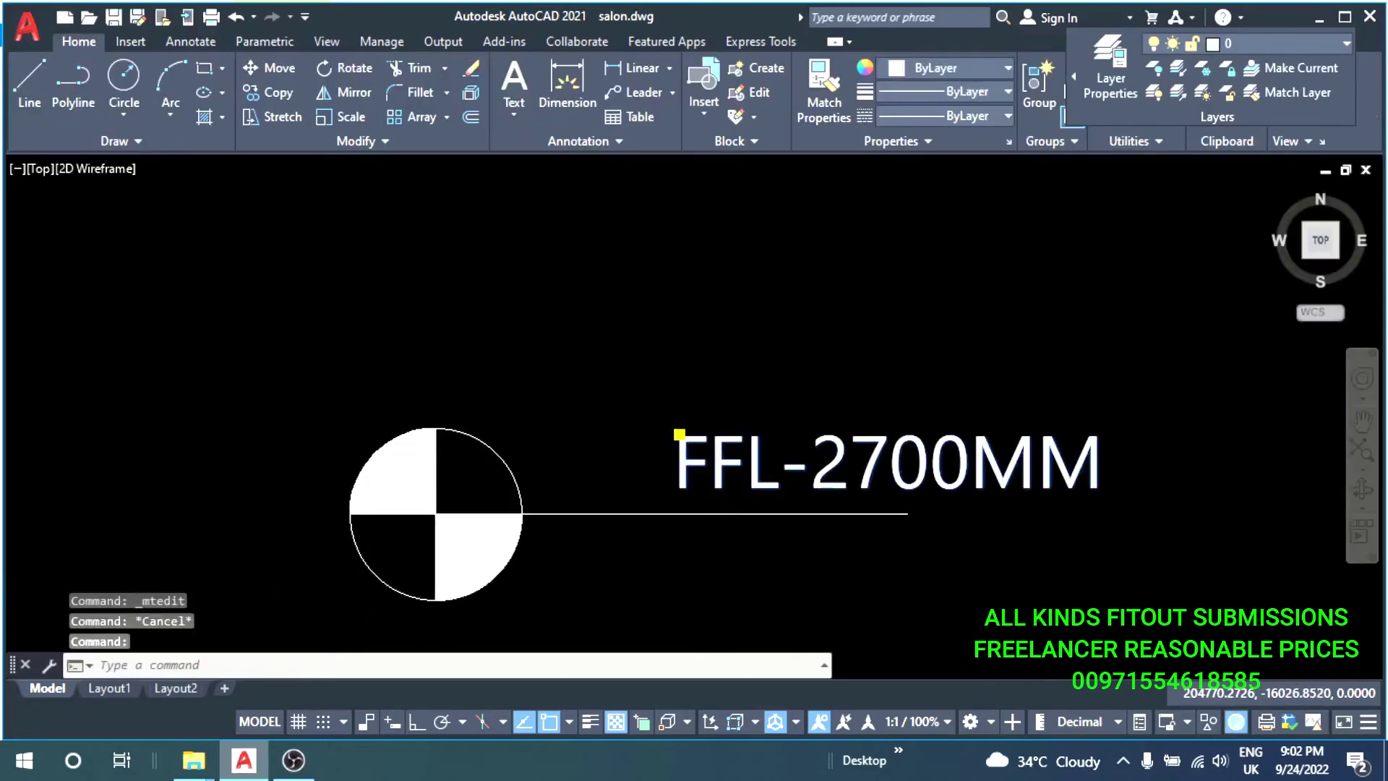
Replace the minus with a plus so the label reads FFL+2700MM.
{"action": "double_click", "coordinate": [806, 467]}
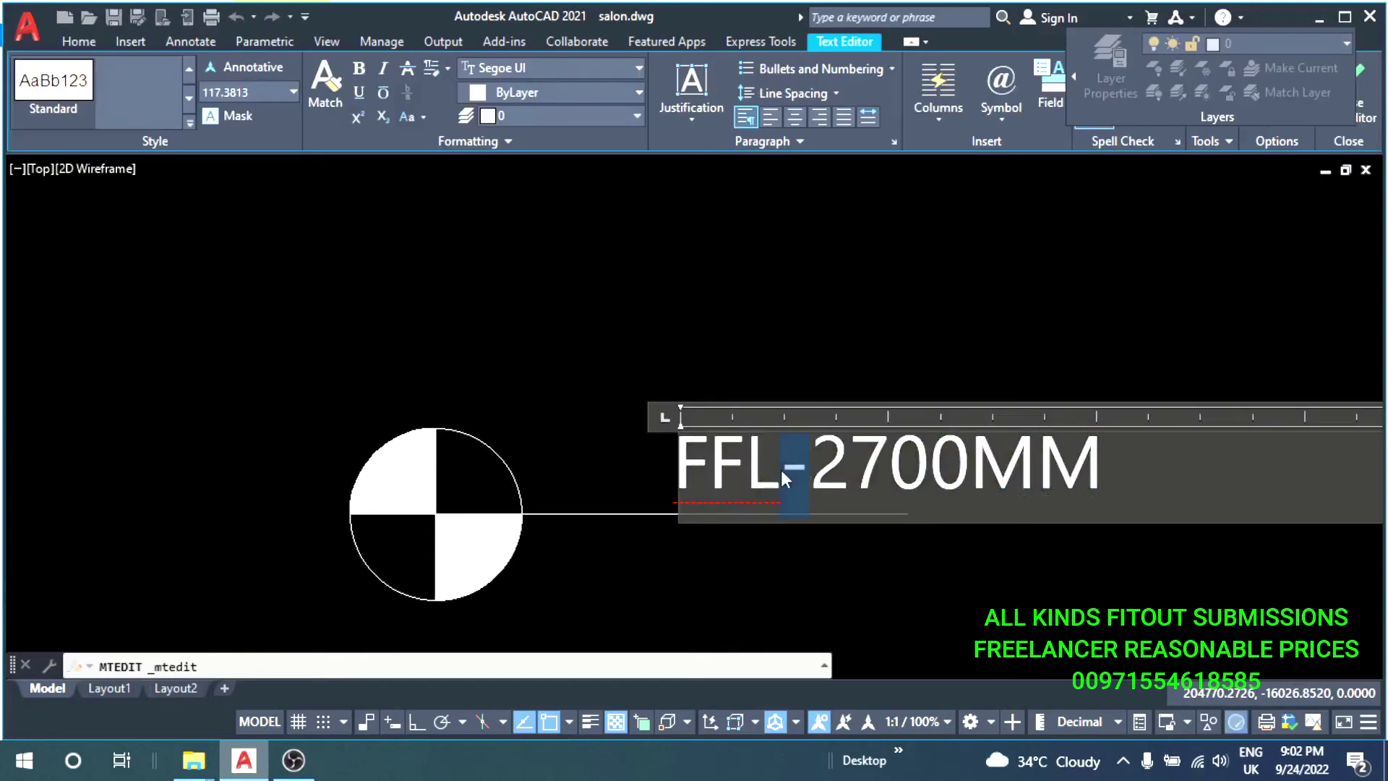
{"action": "type", "text": "+"}
{"action": "key", "text": "Escape"}
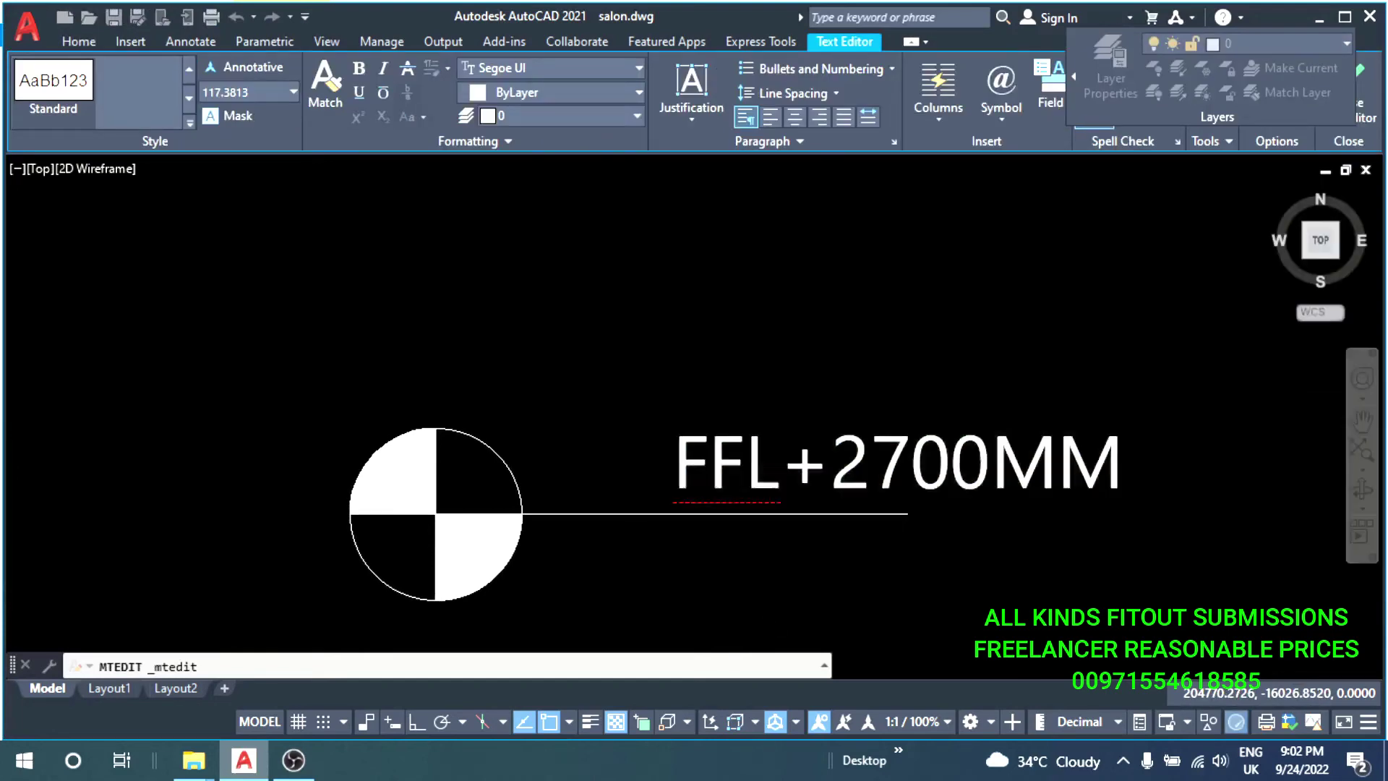
{"action": "middle_click_drag", "start_coordinate": [736, 474], "coordinate": [671, 484]}
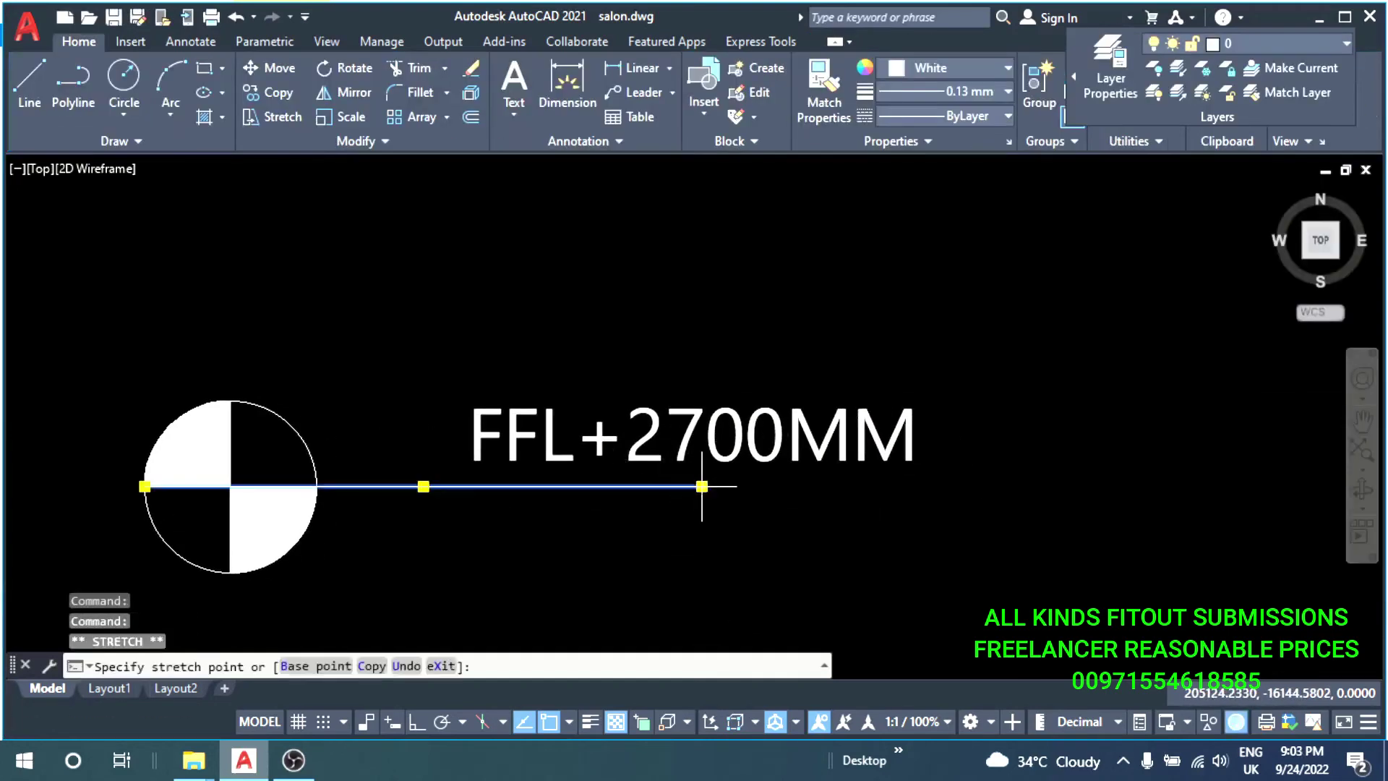
Move the FFL+2700MM label closer to the circle.
{"action": "key", "text": "Escape"}
{"action": "key", "text": "Escape"}
{"action": "left_click", "coordinate": [480, 449]}
{"action": "middle_click_drag", "start_coordinate": [480, 449], "coordinate": [593, 455]}
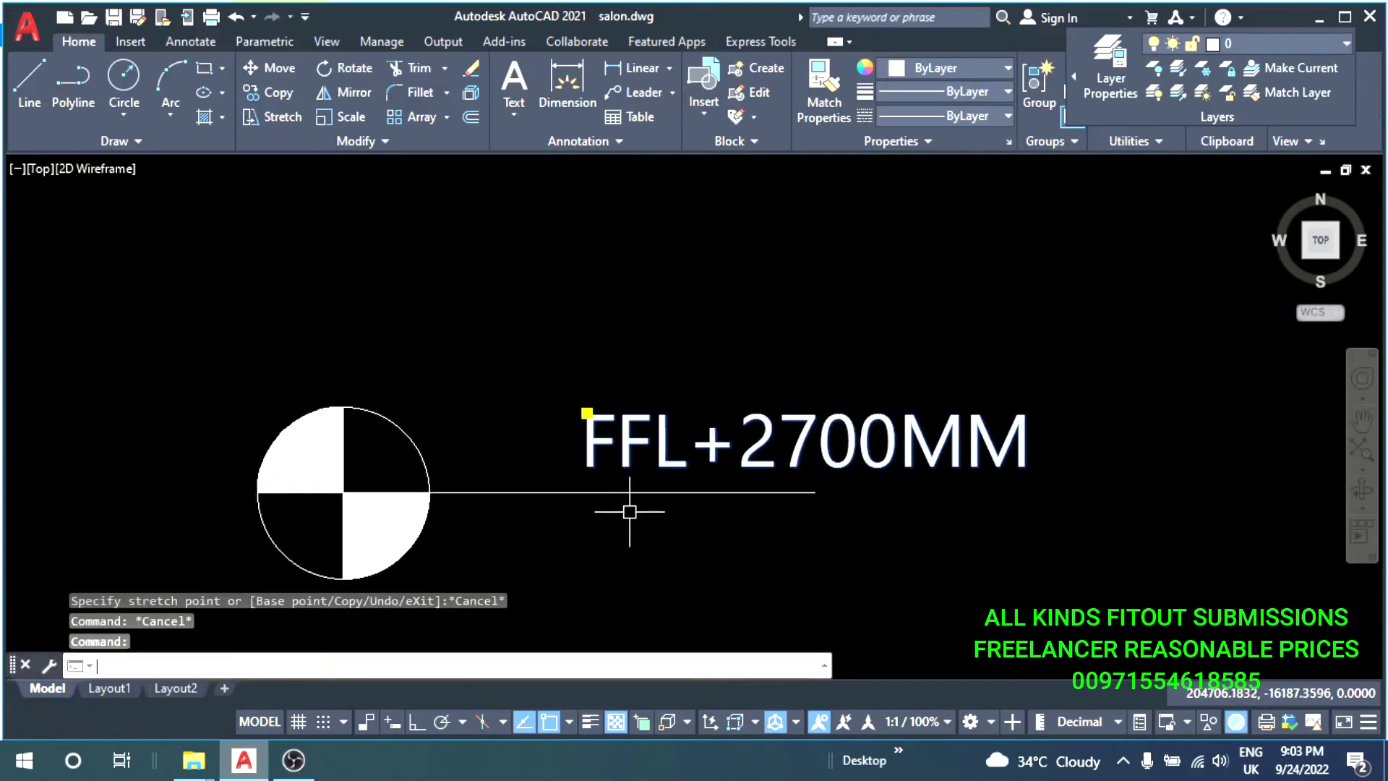
{"action": "key", "text": "m"}
{"action": "key", "text": "Return"}
{"action": "left_click", "coordinate": [764, 565]}
{"action": "left_click", "coordinate": [662, 559]}
{"action": "key", "text": "Escape"}
{"action": "key", "text": "Escape"}
Scale the FFL+2700MM label down by a factor of 0.8.
{"action": "left_click", "coordinate": [526, 457]}
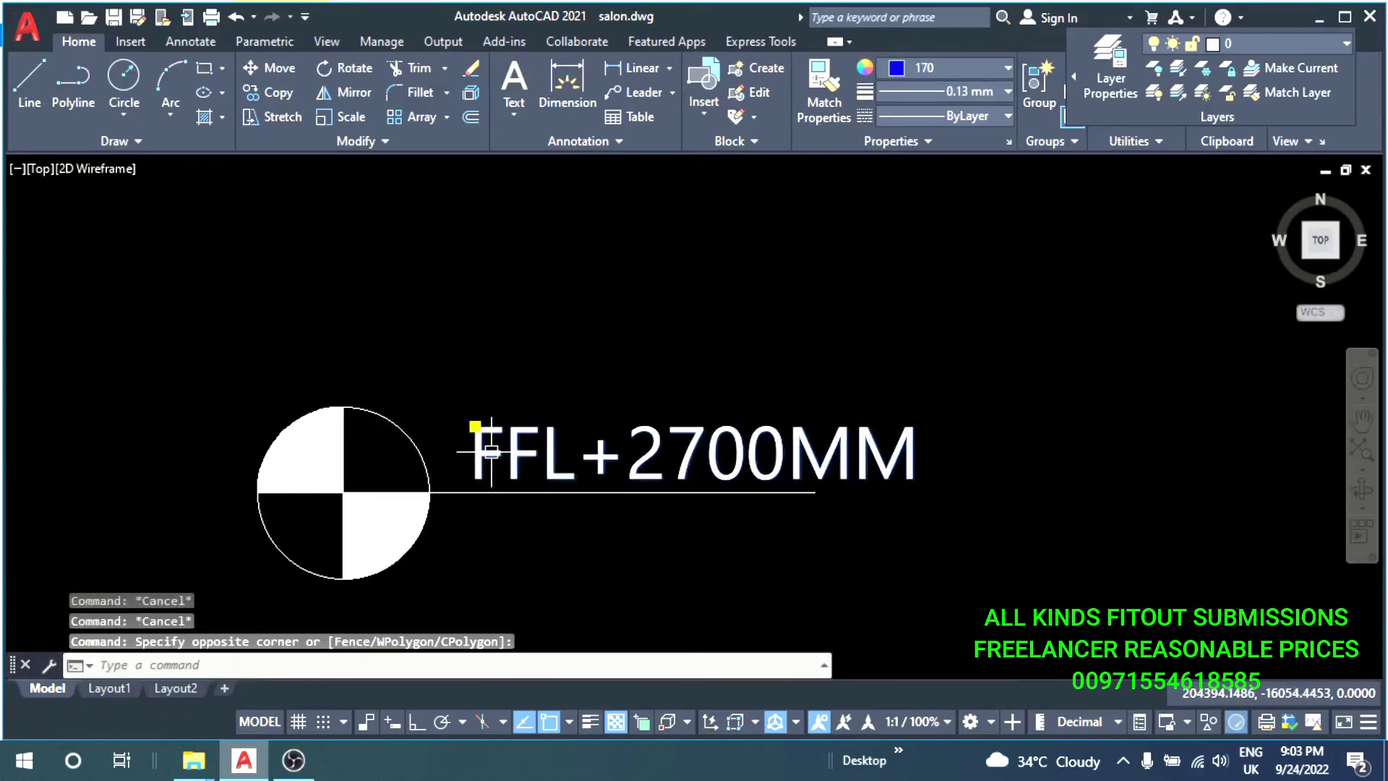
{"action": "type", "text": "c"}
{"action": "key", "text": "Return"}
{"action": "left_click", "coordinate": [503, 454]}
{"action": "type", "text": ".8"}
{"action": "key", "text": "Return"}
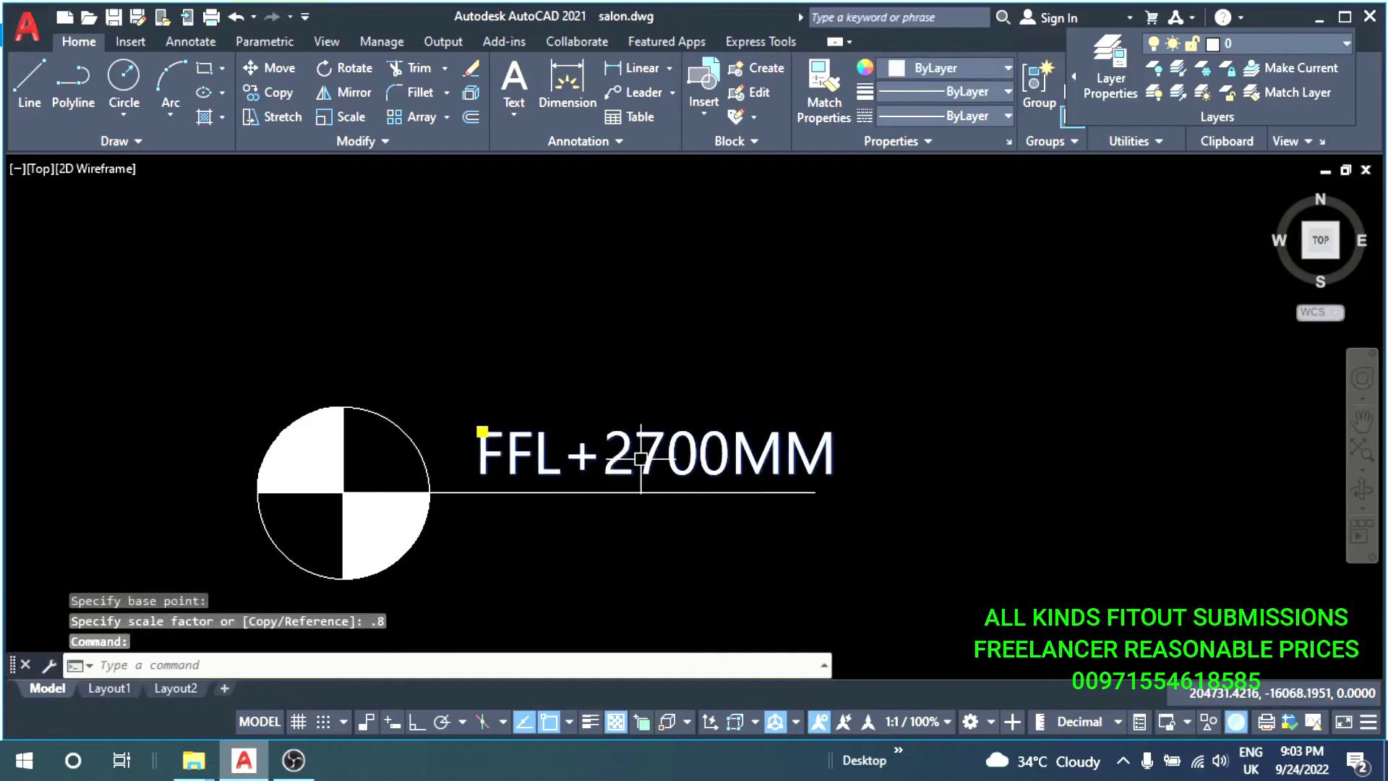
Reposition the label snugly above the symbol's tail line.
{"action": "middle_click_drag", "start_coordinate": [639, 459], "coordinate": [609, 437]}
{"action": "key", "text": "m"}
{"action": "key", "text": "Return"}
{"action": "left_click", "coordinate": [452, 410]}
{"action": "scroll", "coordinate": [712, 495], "scroll_direction": "up", "scroll_amount": 2}
{"action": "left_click", "coordinate": [682, 527]}
{"action": "scroll", "coordinate": [588, 470], "scroll_direction": "down", "scroll_amount": 4}
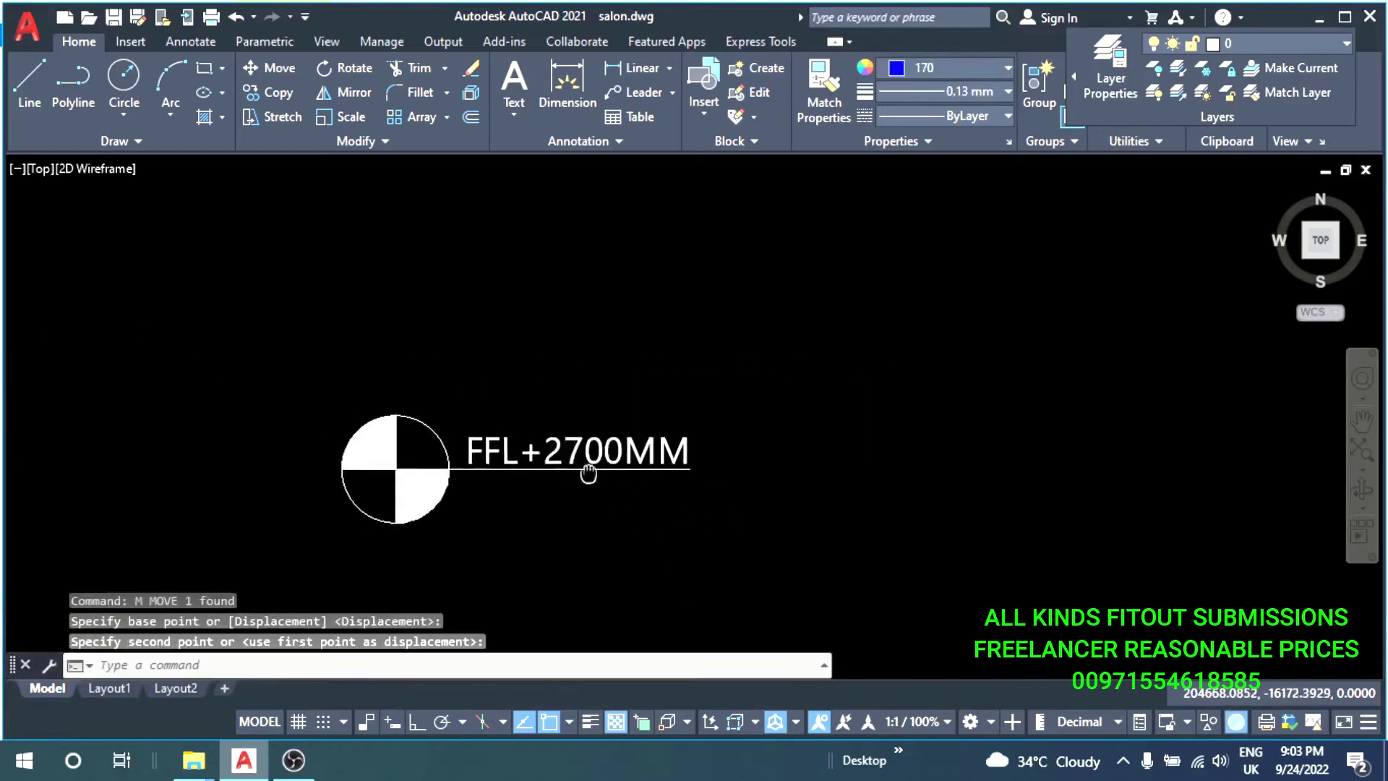
{"action": "key", "text": "Escape"}
{"action": "key", "text": "Escape"}
Combine the circle, line and label into a block named LEVEL.
{"action": "left_click_drag", "start_coordinate": [791, 364], "coordinate": [362, 542]}
{"action": "middle_click_drag", "start_coordinate": [697, 495], "coordinate": [606, 464]}
{"action": "type", "text": "B"}
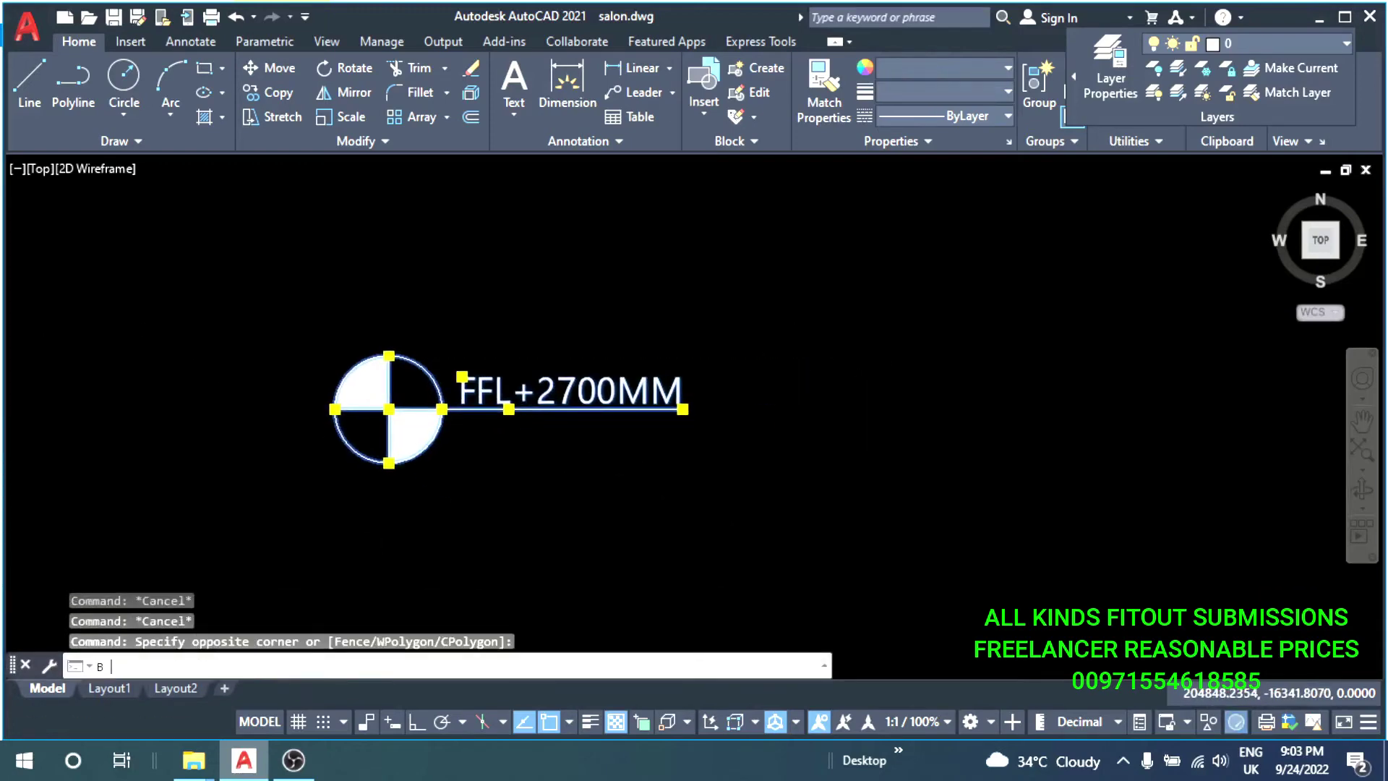
{"action": "key", "text": "Return"}
{"action": "type", "text": "LEVEL"}
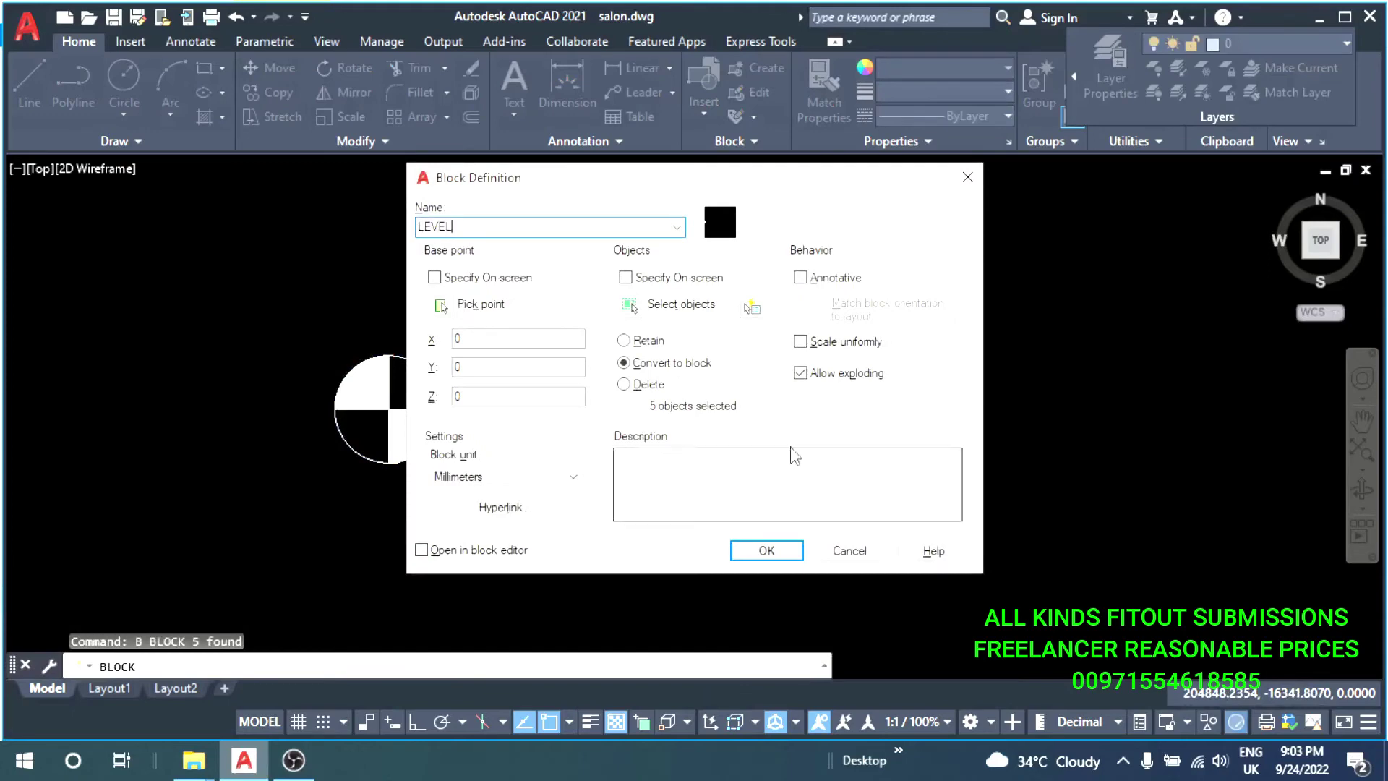
{"action": "key", "text": "Return"}
{"action": "key", "text": "Escape"}
{"action": "middle_click_drag", "start_coordinate": [409, 418], "coordinate": [481, 451]}
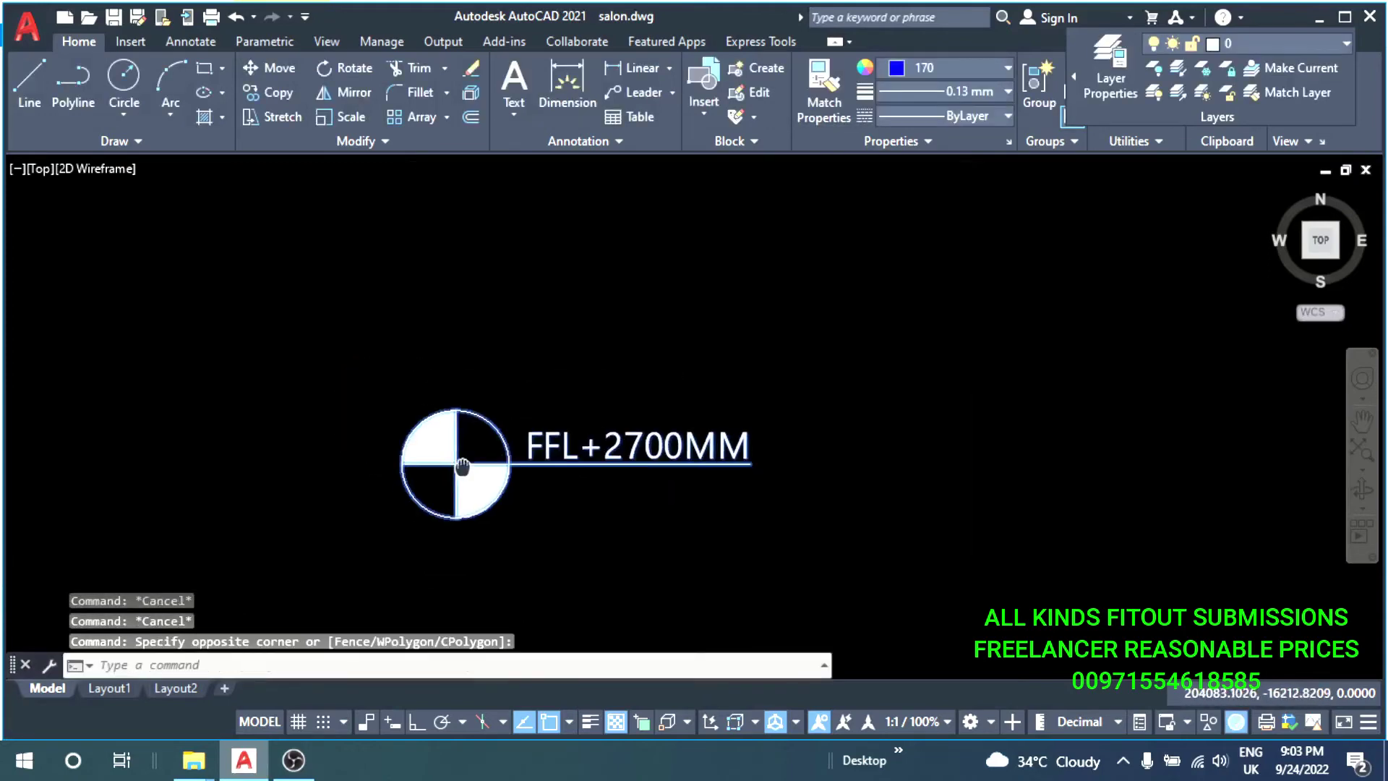
Copy the level marker into the salon between HEAD WASH and PEDICURE.
{"action": "type", "text": "co"}
{"action": "key", "text": "Return"}
{"action": "key", "text": "Escape"}
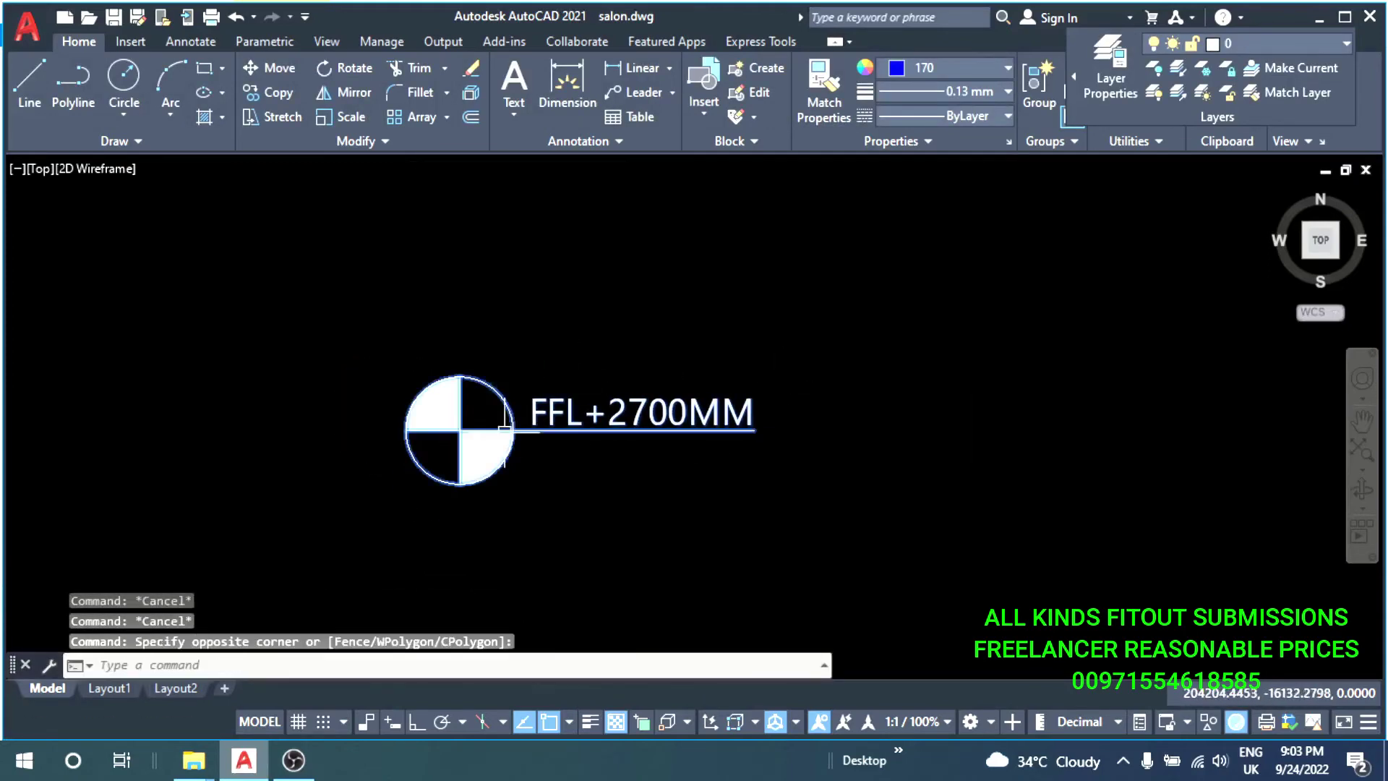
{"action": "type", "text": "o"}
{"action": "key", "text": "Return"}
{"action": "left_click", "coordinate": [460, 431]}
{"action": "scroll", "coordinate": [619, 557], "scroll_direction": "down", "scroll_amount": 4}
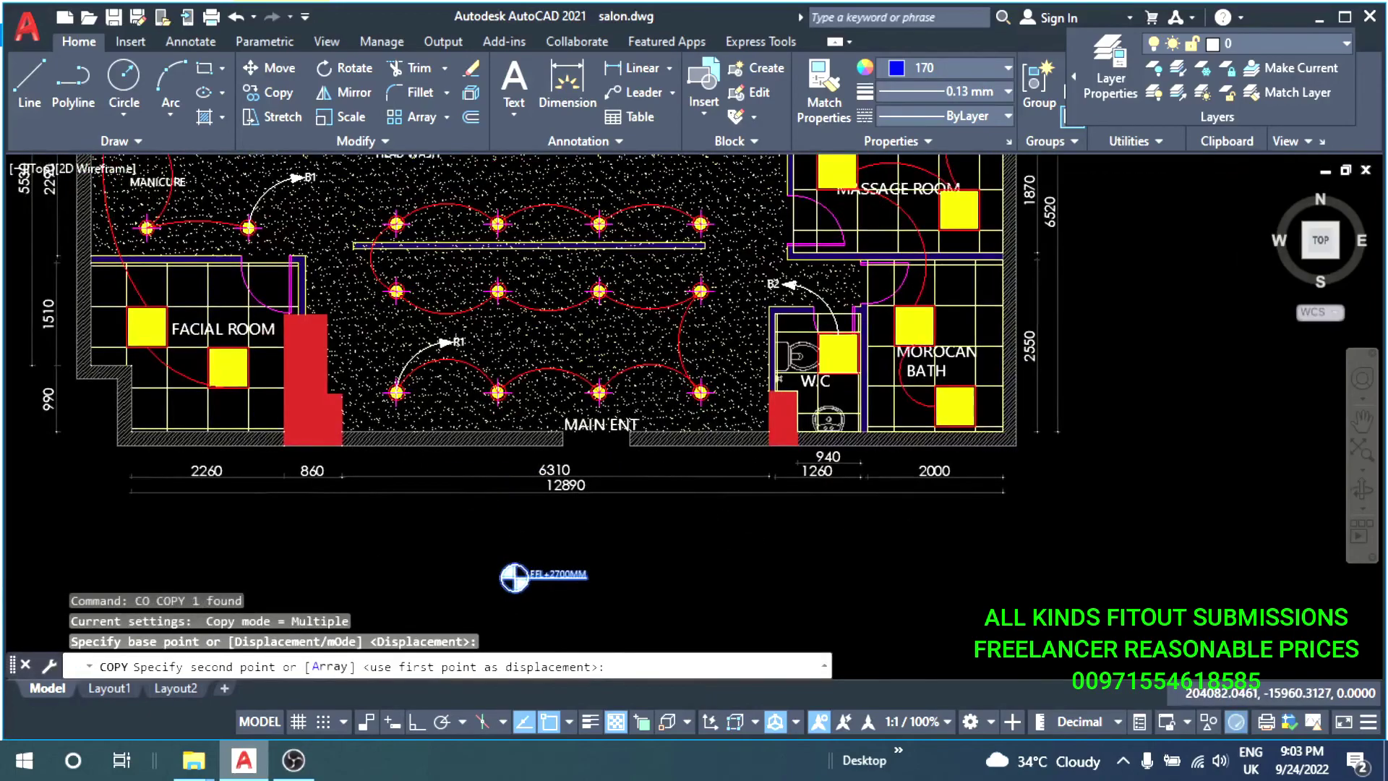
{"action": "scroll", "coordinate": [458, 567], "scroll_direction": "up", "scroll_amount": 2}
{"action": "left_click", "coordinate": [653, 432]}
{"action": "scroll", "coordinate": [651, 376], "scroll_direction": "down", "scroll_amount": 3}
{"action": "scroll", "coordinate": [470, 405], "scroll_direction": "up", "scroll_amount": 3}
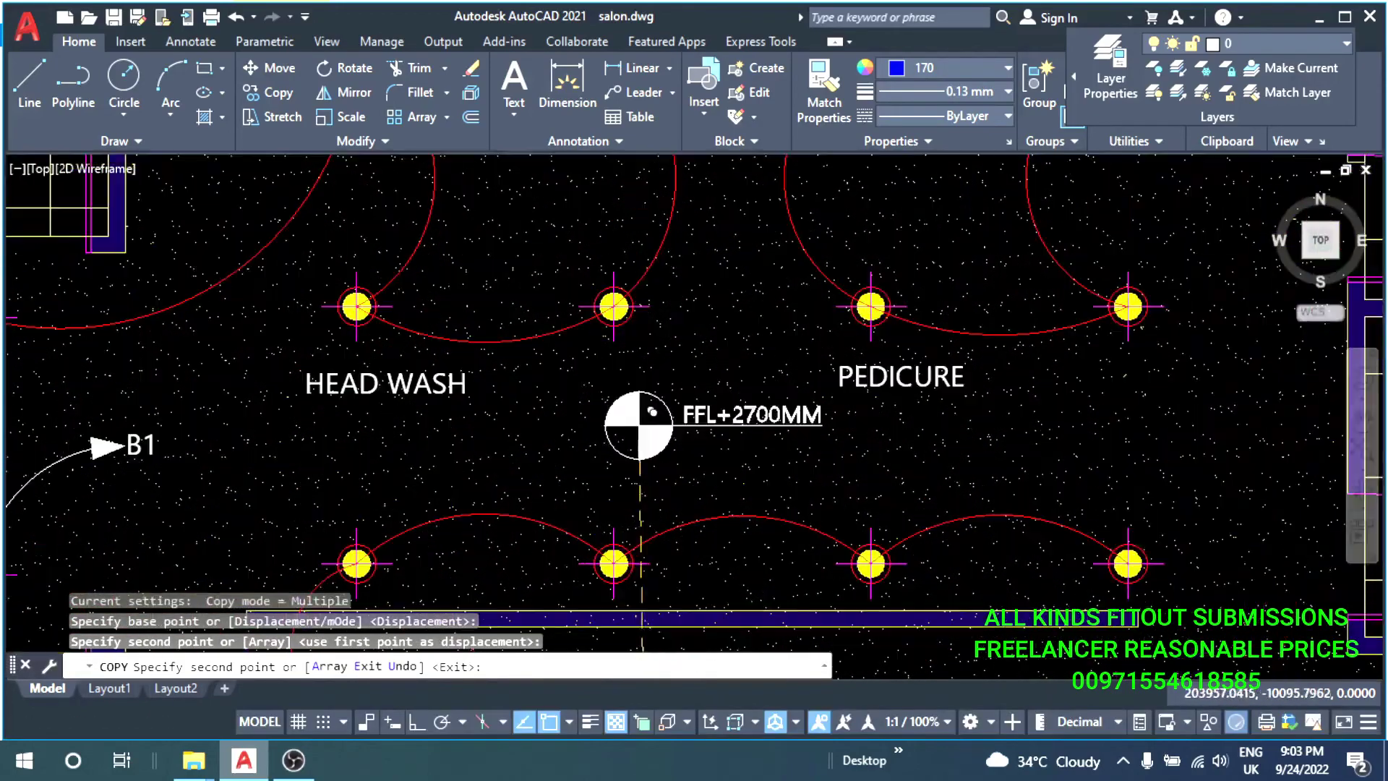
{"action": "scroll", "coordinate": [383, 411], "scroll_direction": "down", "scroll_amount": 4}
{"action": "scroll", "coordinate": [506, 434], "scroll_direction": "up", "scroll_amount": 4}
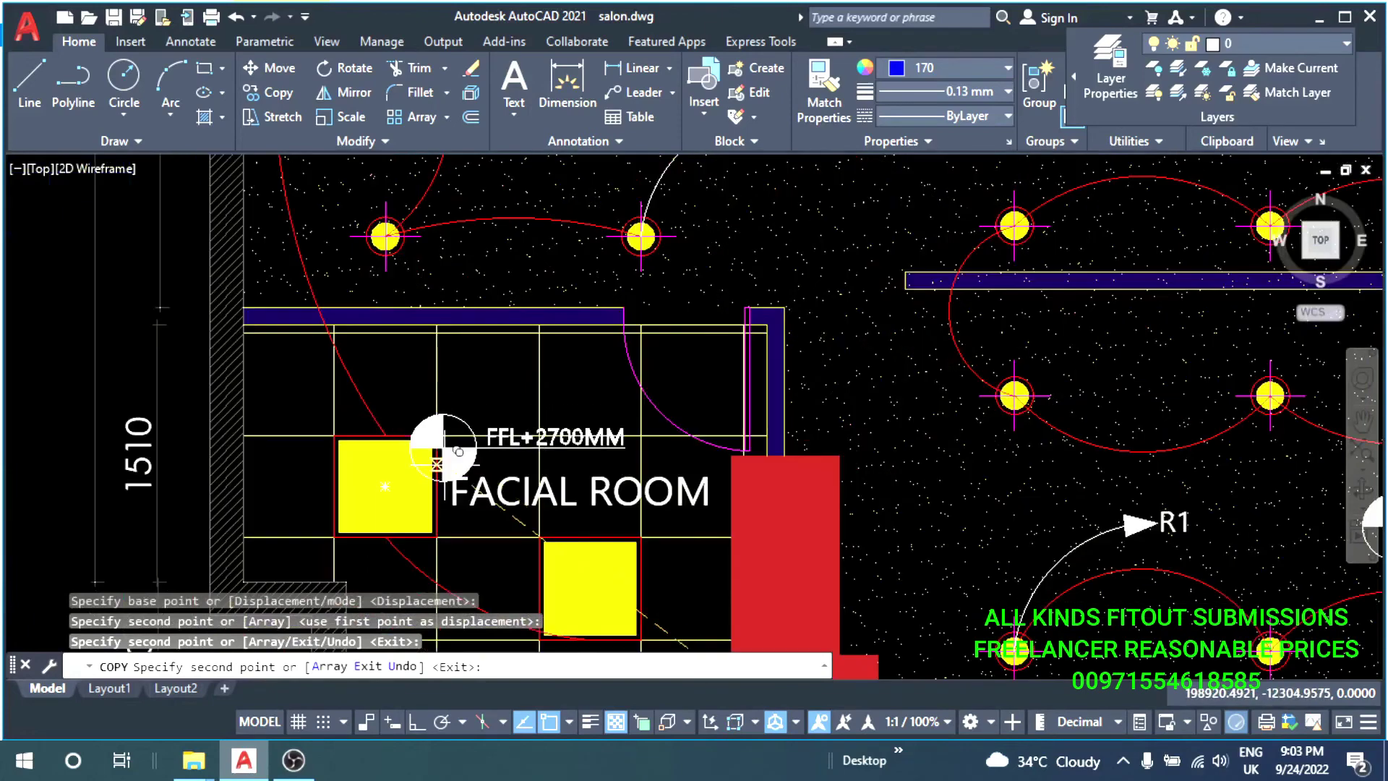
{"action": "scroll", "coordinate": [668, 415], "scroll_direction": "down", "scroll_amount": 1}
{"action": "scroll", "coordinate": [808, 462], "scroll_direction": "up", "scroll_amount": 2}
{"action": "key", "text": "Escape"}
Scale the spare marker below the plan to half size (factor 0.5).
{"action": "middle_click_drag", "start_coordinate": [602, 512], "coordinate": [527, 431]}
{"action": "left_click", "coordinate": [527, 432]}
{"action": "type", "text": "sc"}
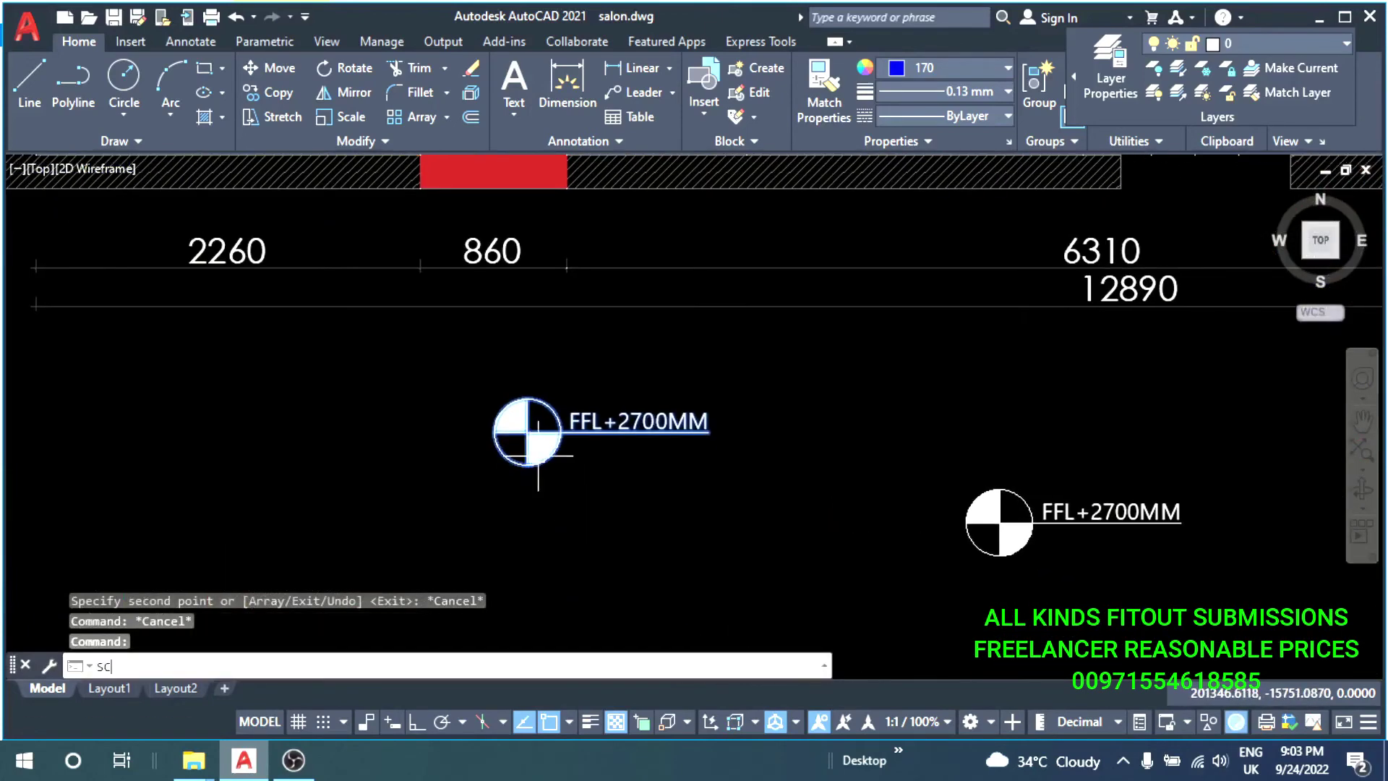
{"action": "key", "text": "Return"}
{"action": "left_click", "coordinate": [560, 432]}
{"action": "key", "text": "Return"}
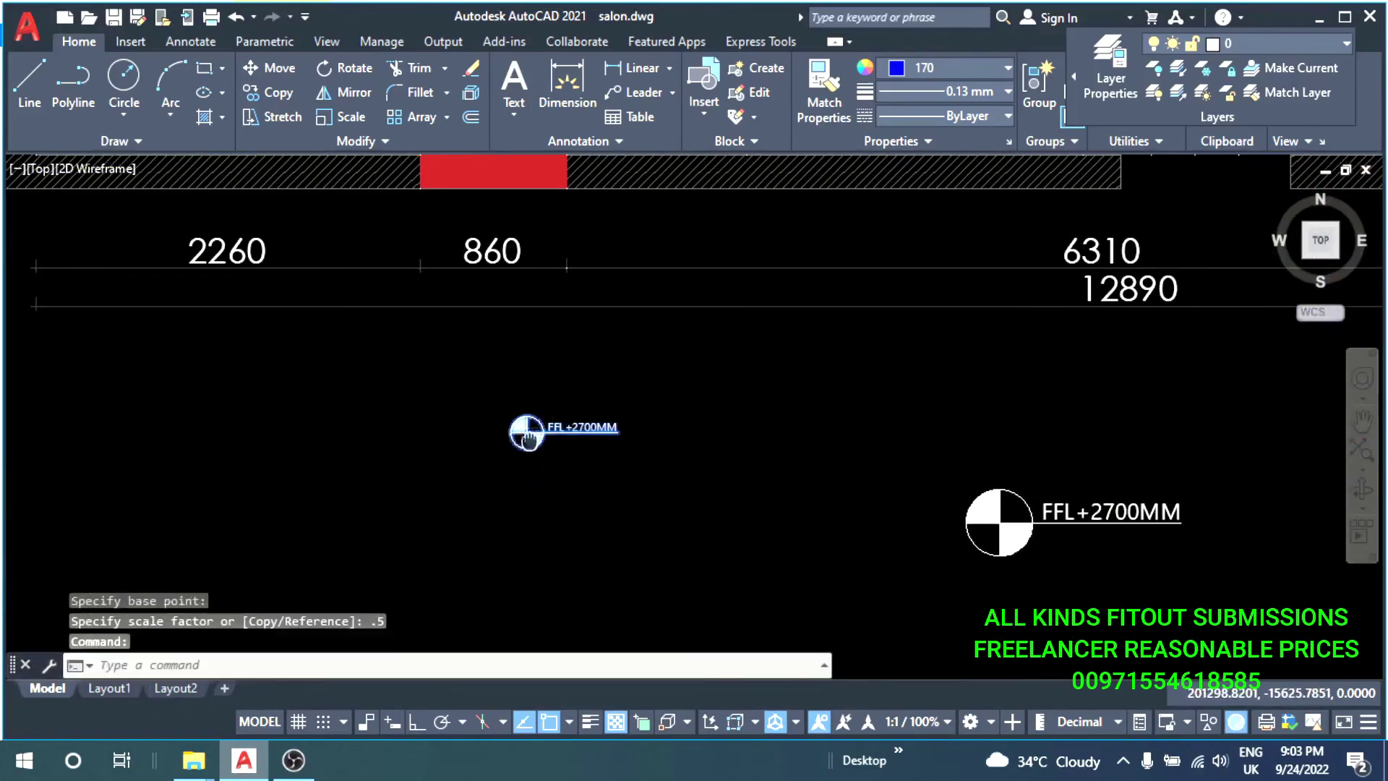
Move the half-size marker into the FACIAL ROOM.
{"action": "type", "text": "m"}
{"action": "key", "text": "Return"}
{"action": "scroll", "coordinate": [506, 361], "scroll_direction": "up", "scroll_amount": 3}
{"action": "left_click", "coordinate": [470, 339]}
{"action": "scroll", "coordinate": [482, 346], "scroll_direction": "up", "scroll_amount": 4}
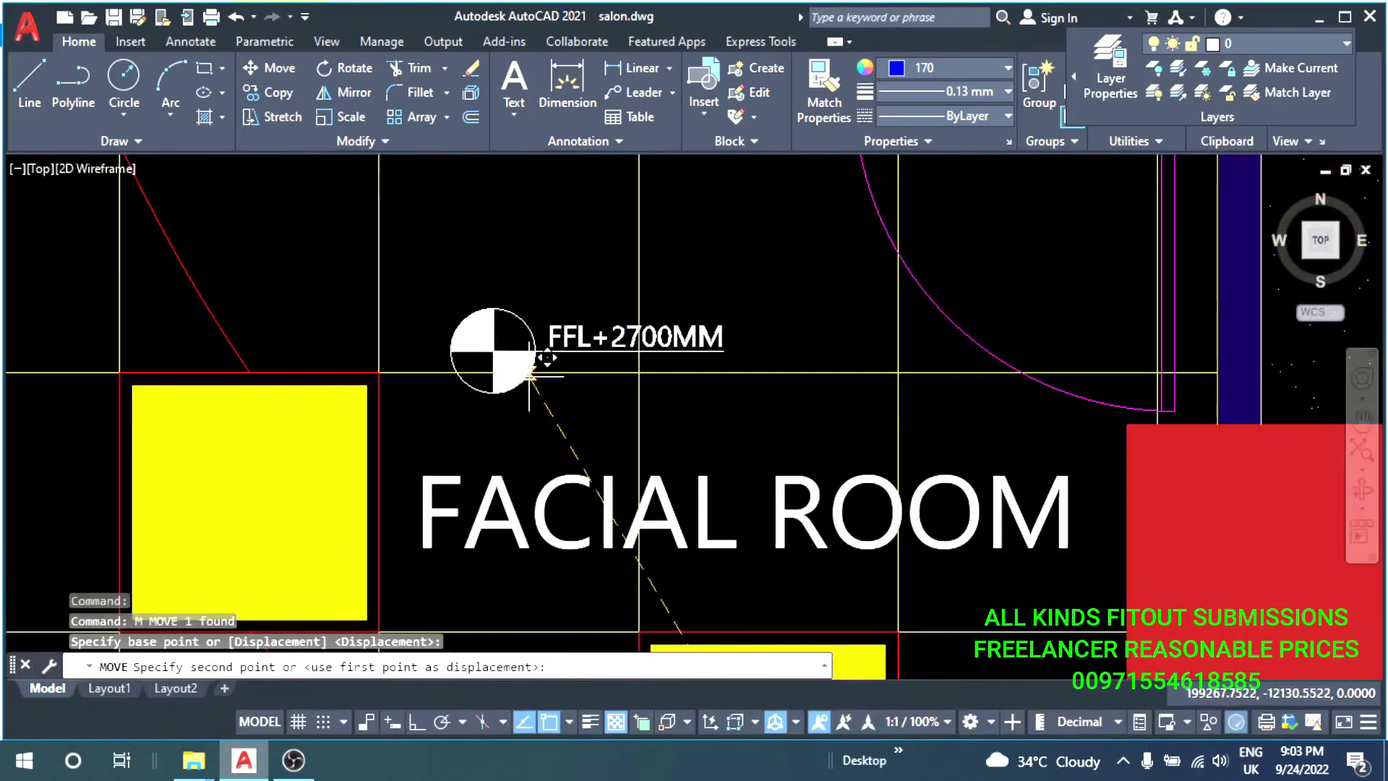
{"action": "key", "text": "Escape"}
{"action": "scroll", "coordinate": [538, 316], "scroll_direction": "up", "scroll_amount": 2}
{"action": "type", "text": "c"}
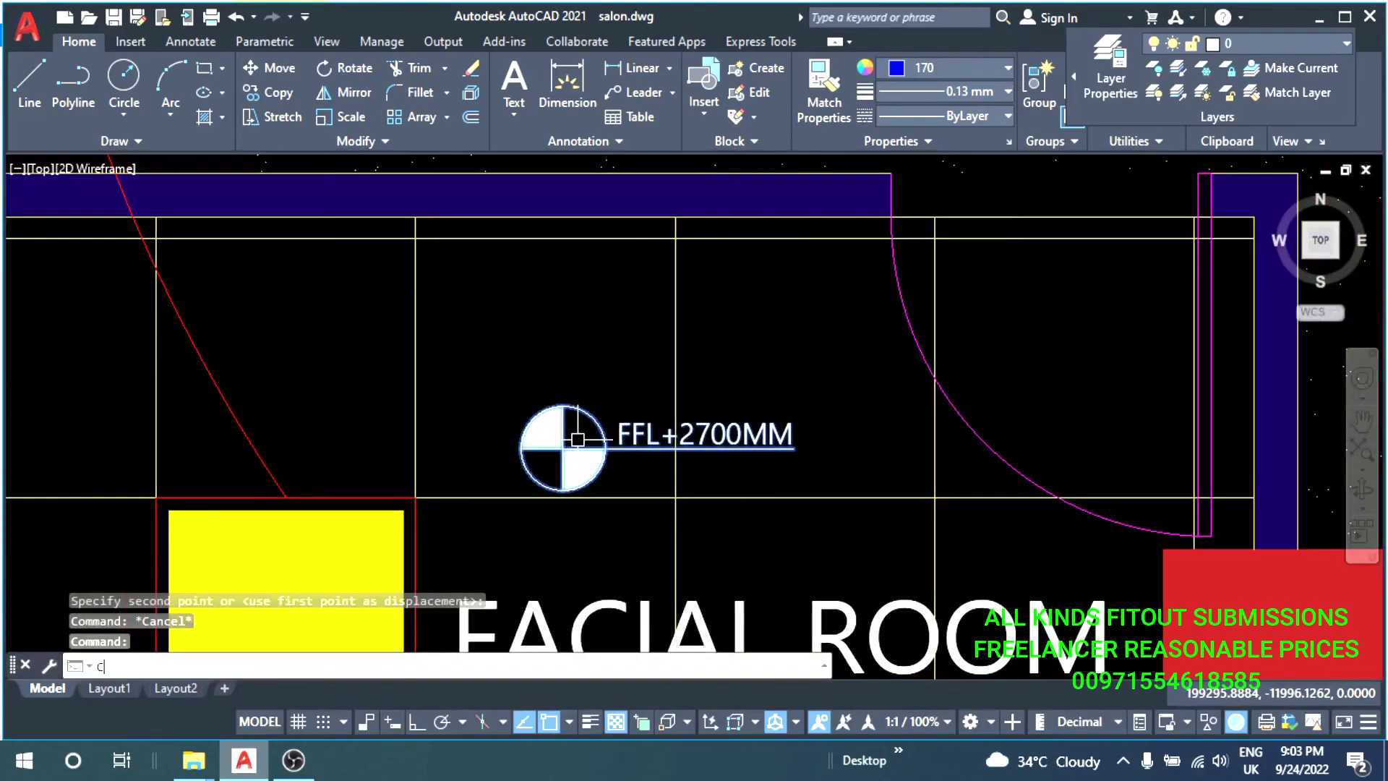
{"action": "key", "text": "Escape"}
{"action": "scroll", "coordinate": [506, 361], "scroll_direction": "up", "scroll_amount": 2}
Explode the Facial Room marker and change its text to FFL+2500MM.
{"action": "double_click", "coordinate": [601, 376]}
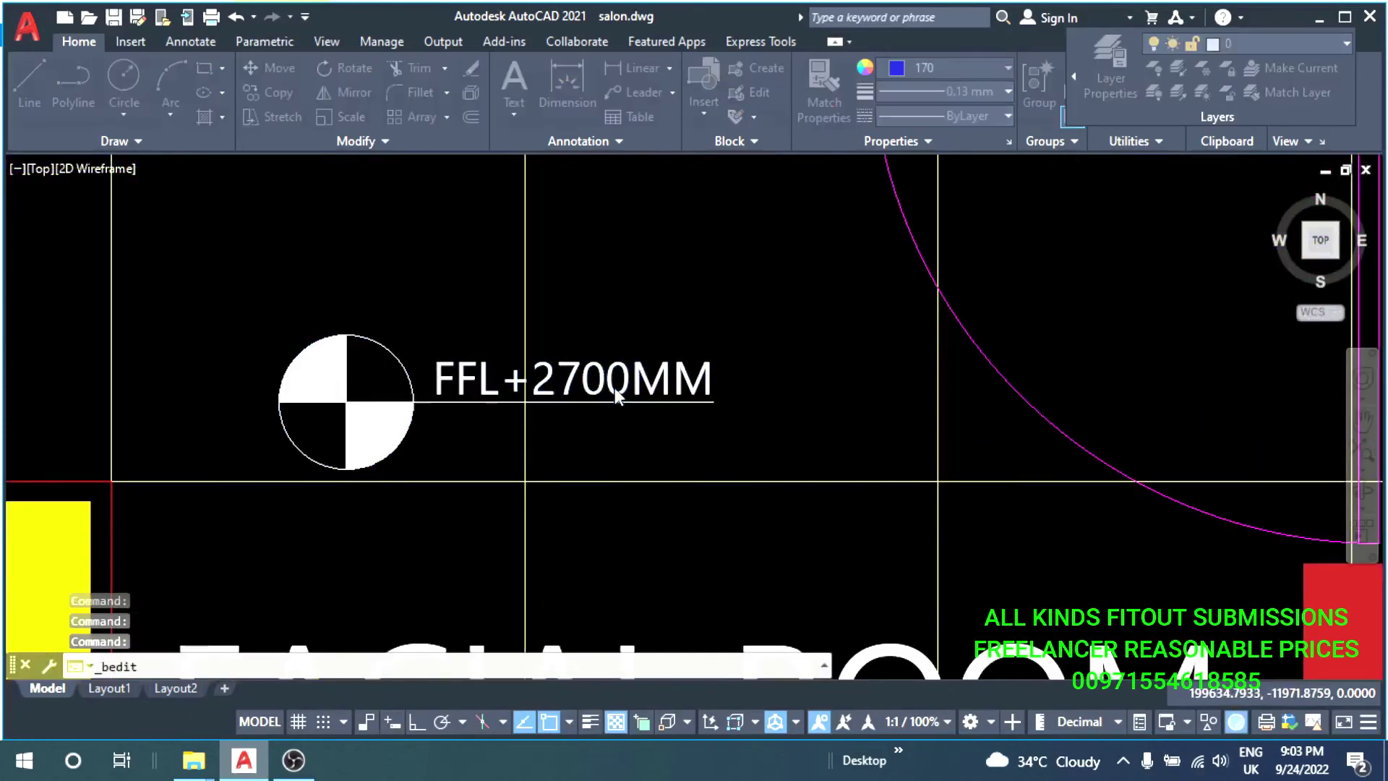
{"action": "key", "text": "Escape"}
{"action": "type", "text": "x"}
{"action": "key", "text": "Return"}
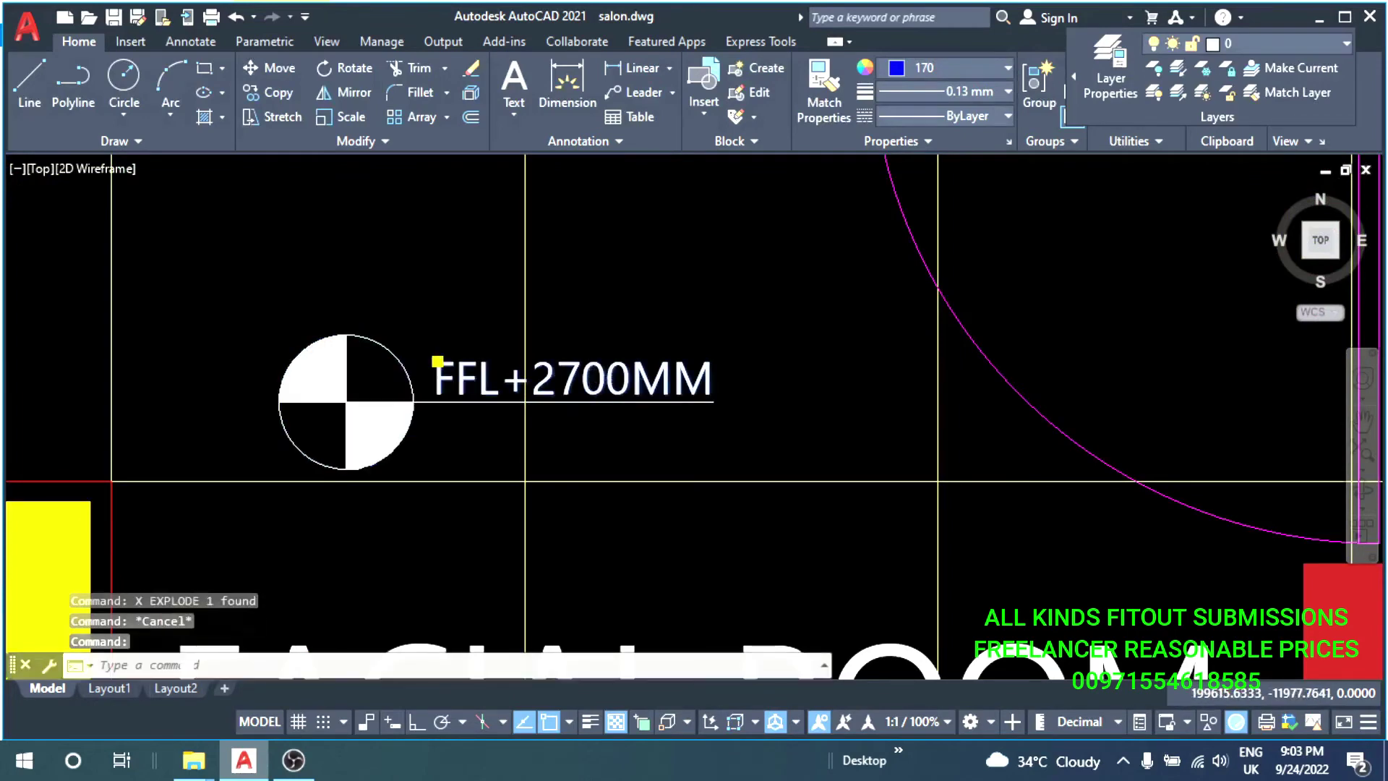
{"action": "double_click", "coordinate": [562, 382]}
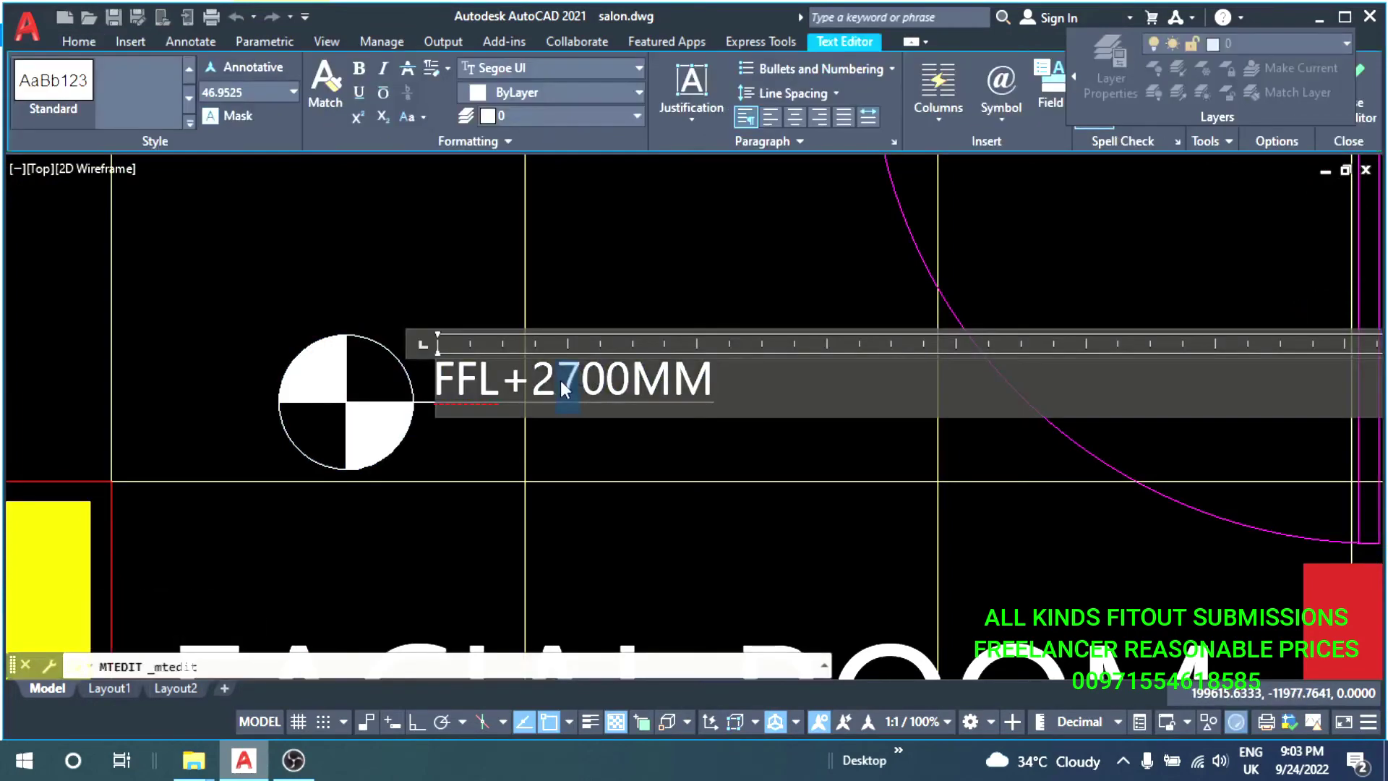
{"action": "type", "text": "5"}
{"action": "key", "text": "ctrl+Return"}
Regroup the marker's circle and FFL+2500MM text into a block.
{"action": "scroll", "coordinate": [662, 510], "scroll_direction": "down", "scroll_amount": 1}
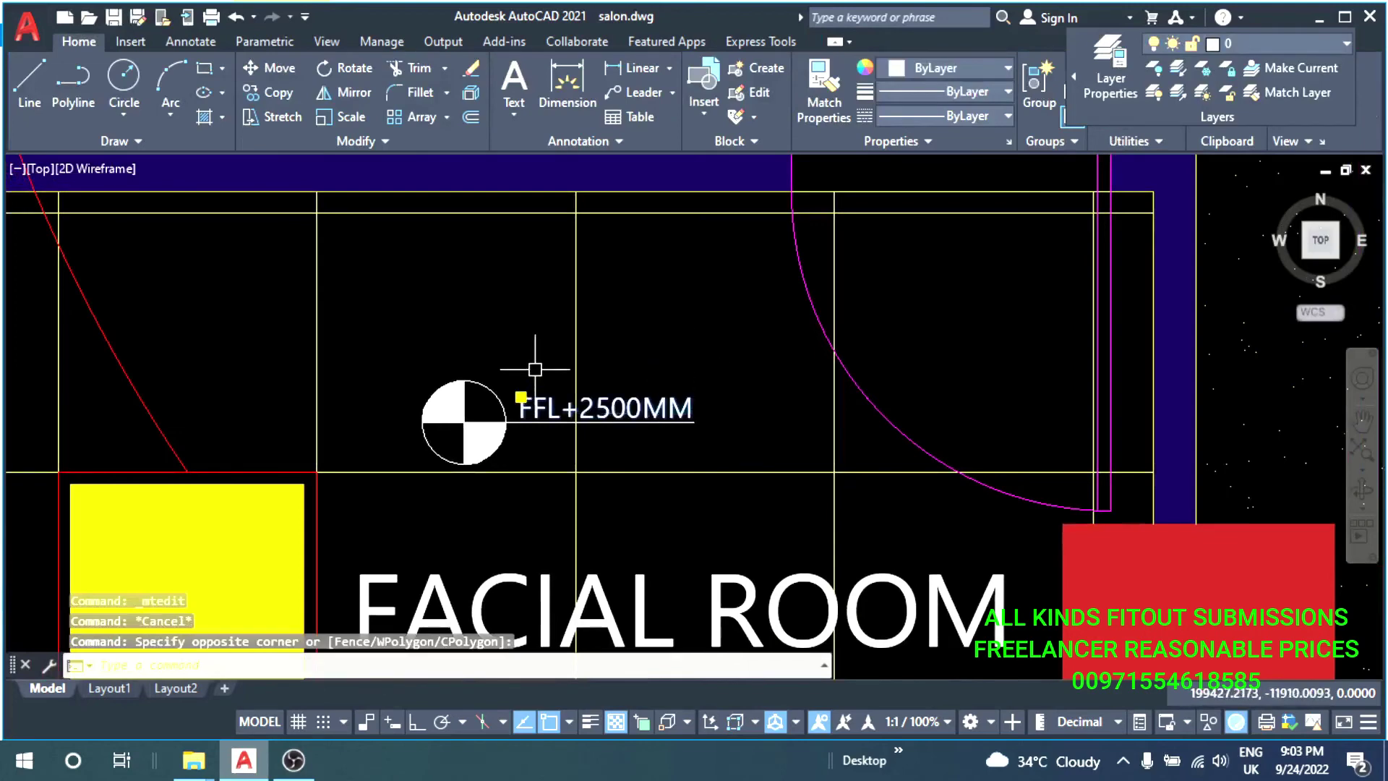
{"action": "left_click", "coordinate": [422, 448]}
{"action": "key", "text": "Return"}
{"action": "type", "text": "LEVEL2"}
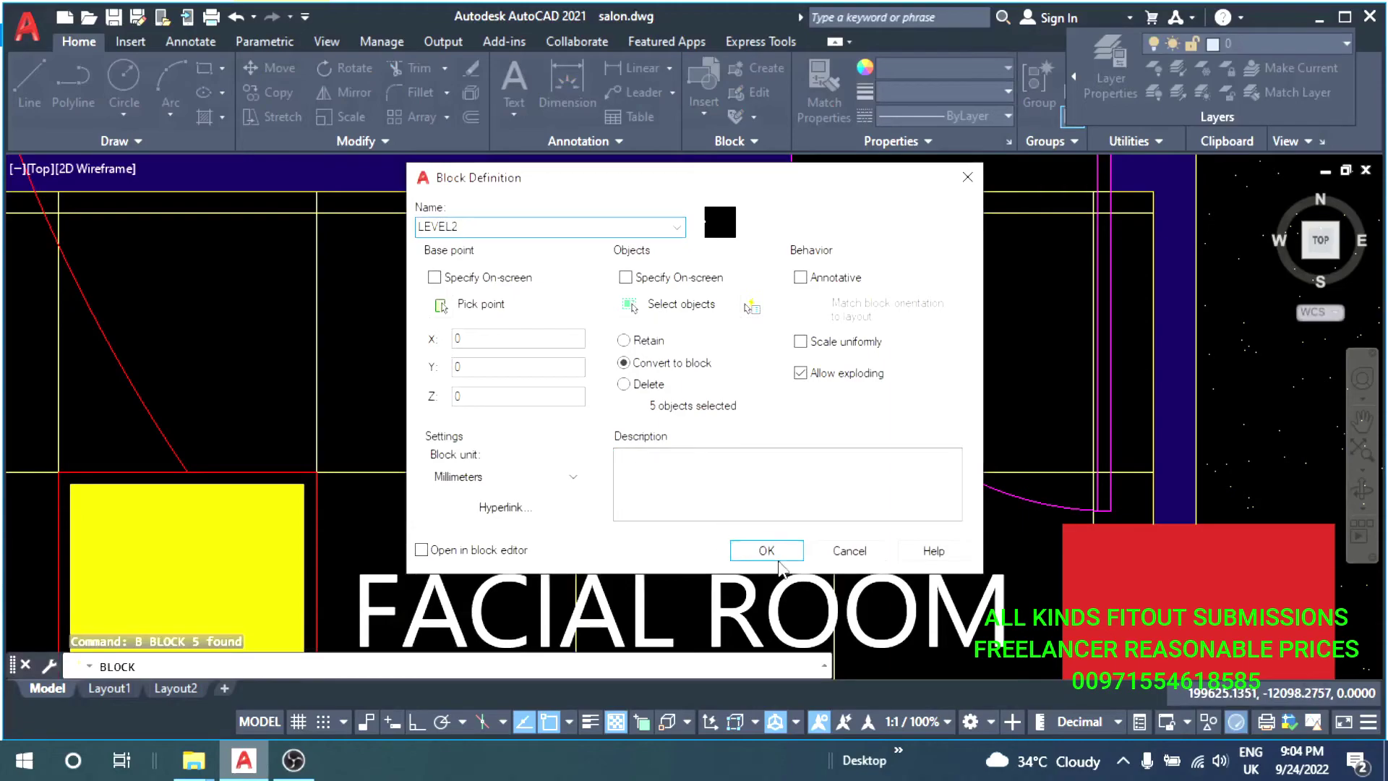
{"action": "left_click", "coordinate": [770, 555]}
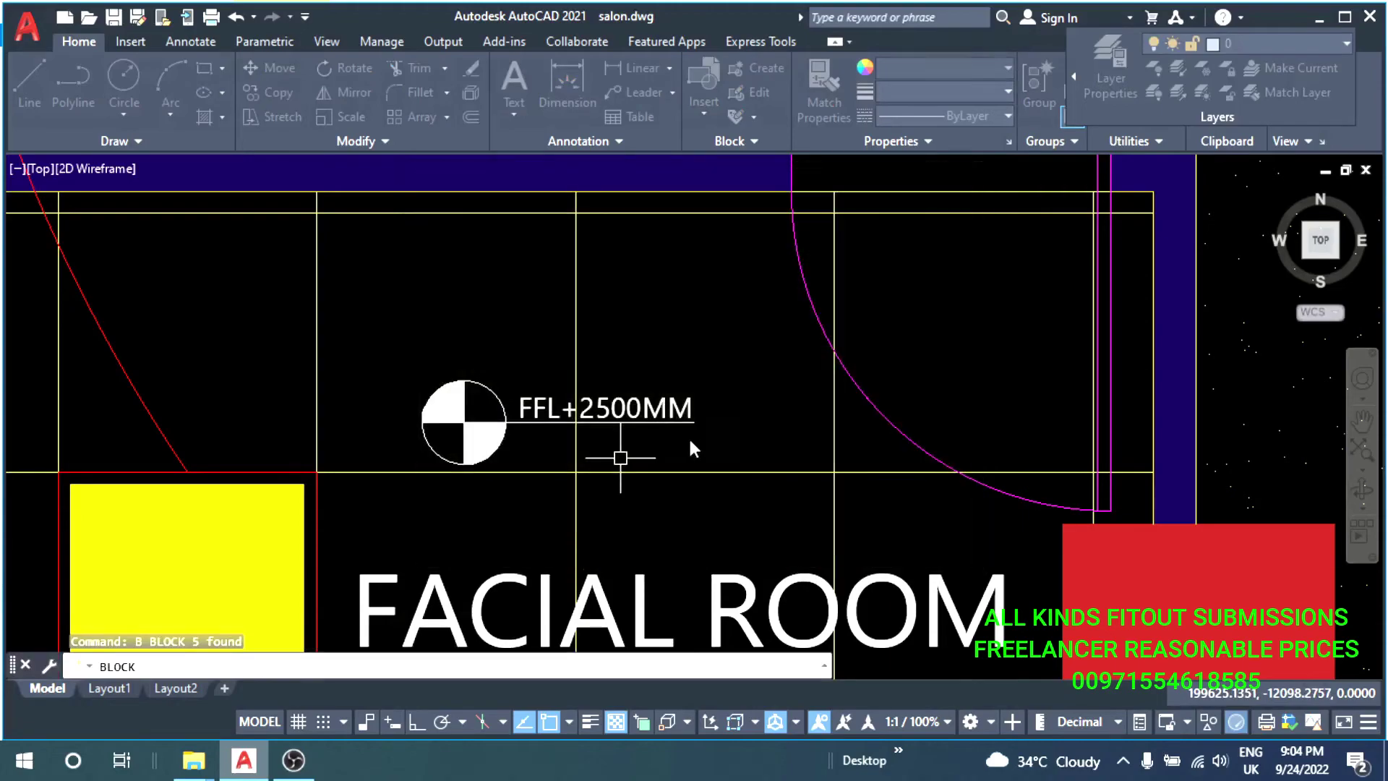
Copy the FFL+2500MM level marker into the Massage Room and Morocan Bath.
{"action": "middle_click_drag", "start_coordinate": [358, 422], "coordinate": [443, 499]}
{"action": "type", "text": "co"}
{"action": "key", "text": "Return"}
{"action": "left_click", "coordinate": [508, 498]}
{"action": "scroll", "coordinate": [507, 499], "scroll_direction": "down", "scroll_amount": 5}
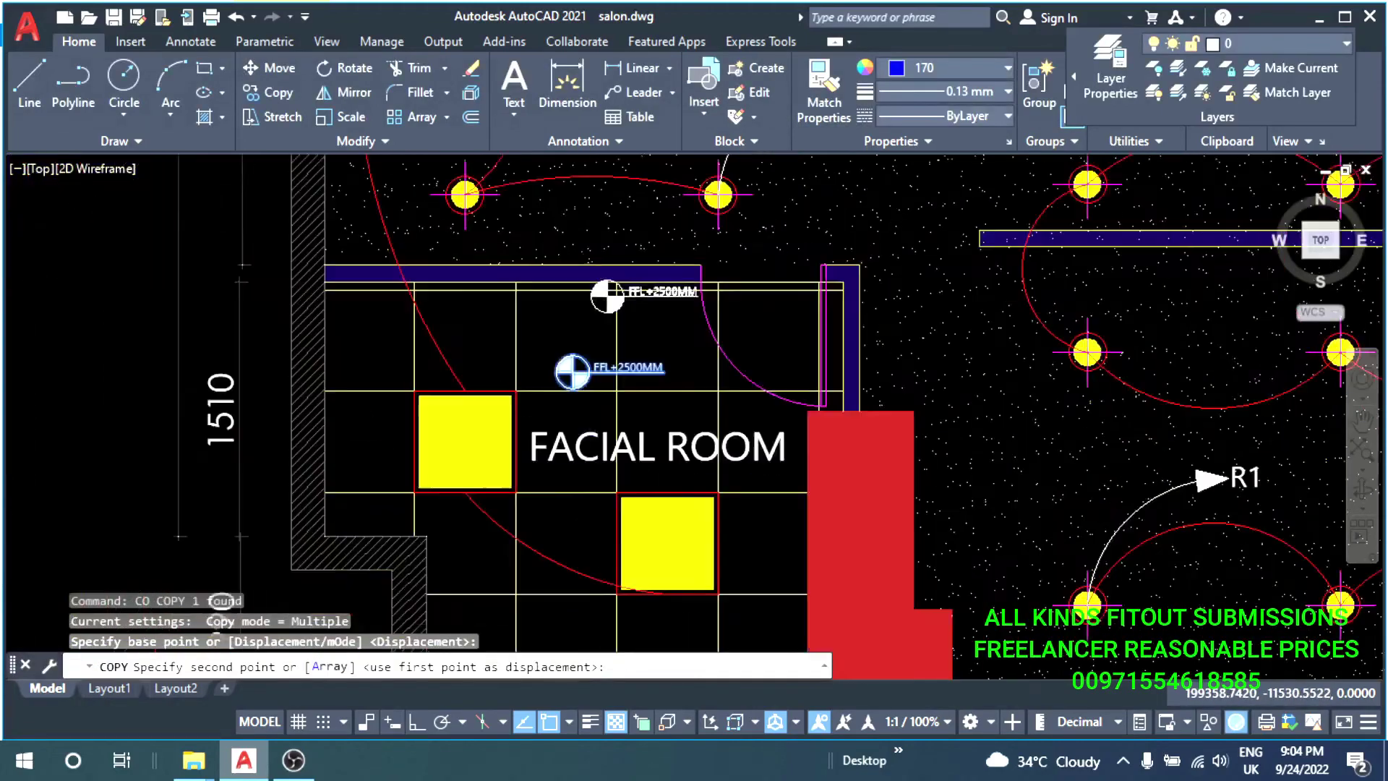
{"action": "middle_click_drag", "start_coordinate": [619, 295], "coordinate": [521, 576]}
{"action": "scroll", "coordinate": [521, 577], "scroll_direction": "up", "scroll_amount": 3}
{"action": "scroll", "coordinate": [521, 387], "scroll_direction": "up", "scroll_amount": 3}
{"action": "scroll", "coordinate": [542, 426], "scroll_direction": "down", "scroll_amount": 5}
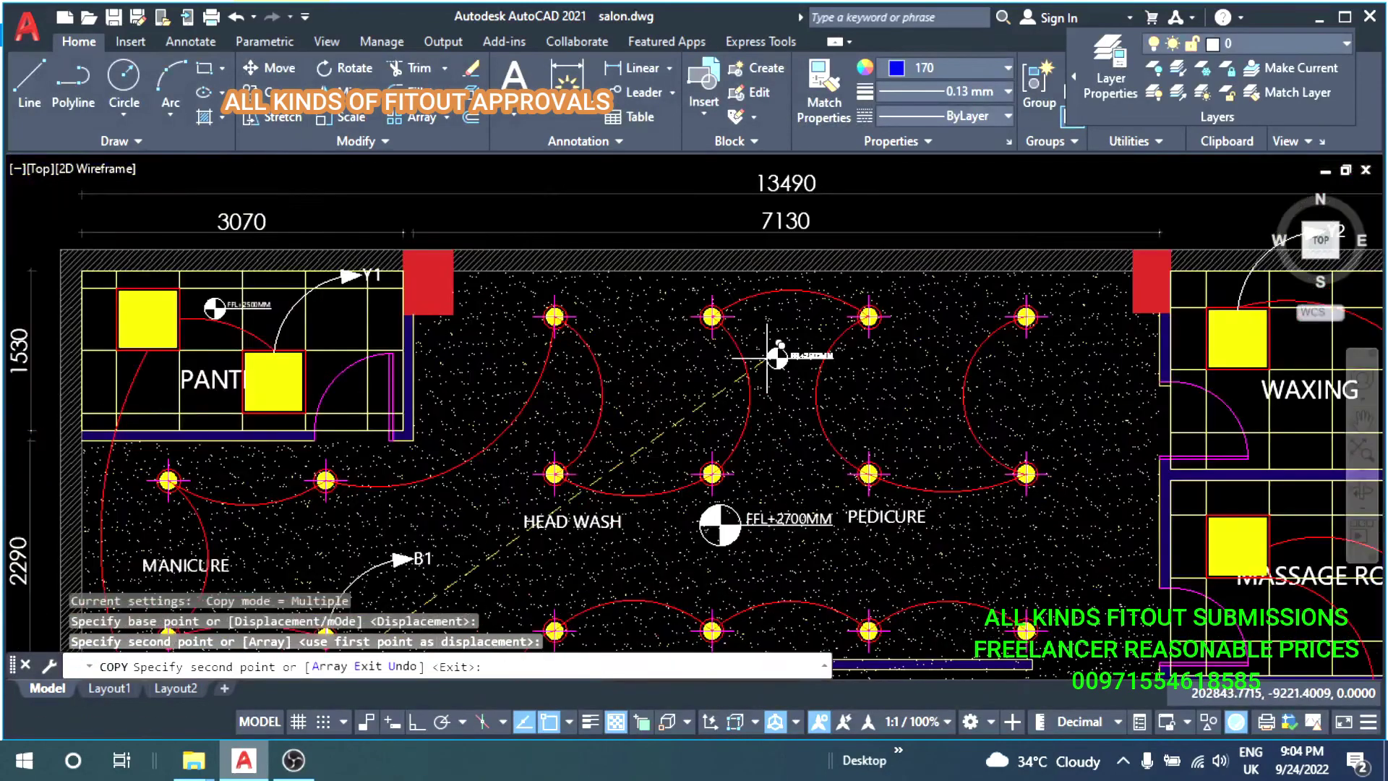
{"action": "middle_click_drag", "start_coordinate": [774, 361], "coordinate": [675, 371]}
{"action": "scroll", "coordinate": [675, 372], "scroll_direction": "up", "scroll_amount": 3}
{"action": "left_click", "coordinate": [598, 429]}
{"action": "scroll", "coordinate": [597, 429], "scroll_direction": "down", "scroll_amount": 3}
{"action": "scroll", "coordinate": [665, 282], "scroll_direction": "up", "scroll_amount": 3}
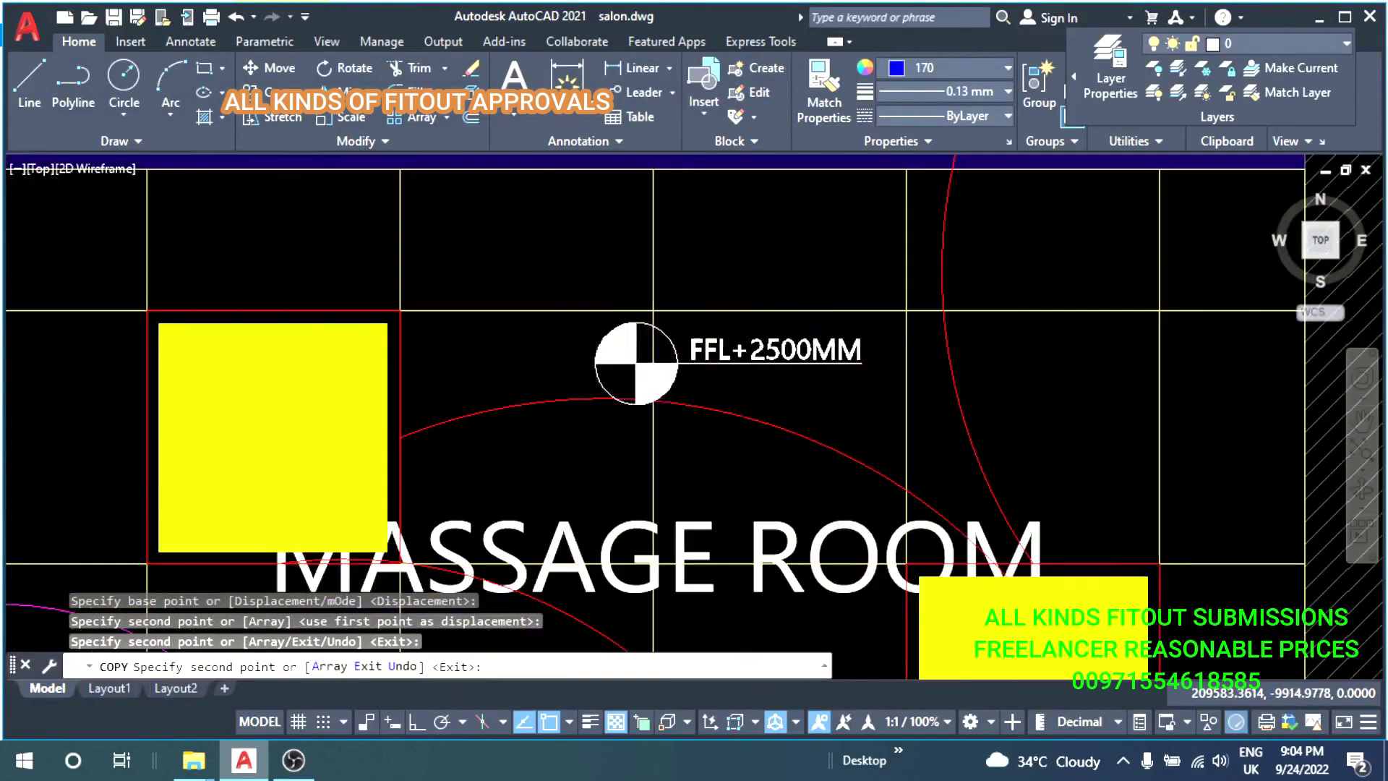
{"action": "scroll", "coordinate": [598, 318], "scroll_direction": "down", "scroll_amount": 3}
{"action": "scroll", "coordinate": [621, 405], "scroll_direction": "up", "scroll_amount": 3}
{"action": "left_click", "coordinate": [637, 292]}
{"action": "scroll", "coordinate": [637, 293], "scroll_direction": "down", "scroll_amount": 1}
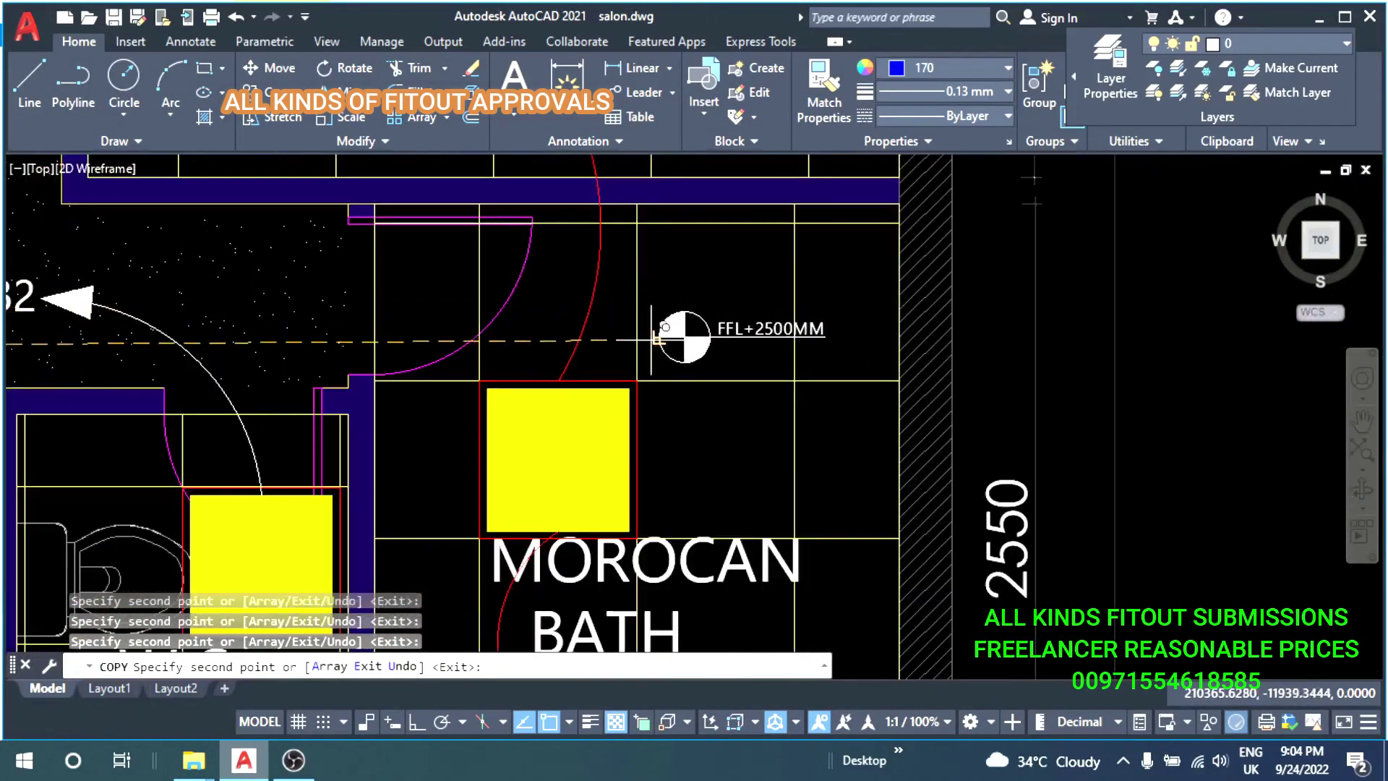
{"action": "scroll", "coordinate": [647, 349], "scroll_direction": "down", "scroll_amount": 3}
{"action": "scroll", "coordinate": [463, 434], "scroll_direction": "up", "scroll_amount": 5}
{"action": "scroll", "coordinate": [238, 477], "scroll_direction": "down", "scroll_amount": 3}
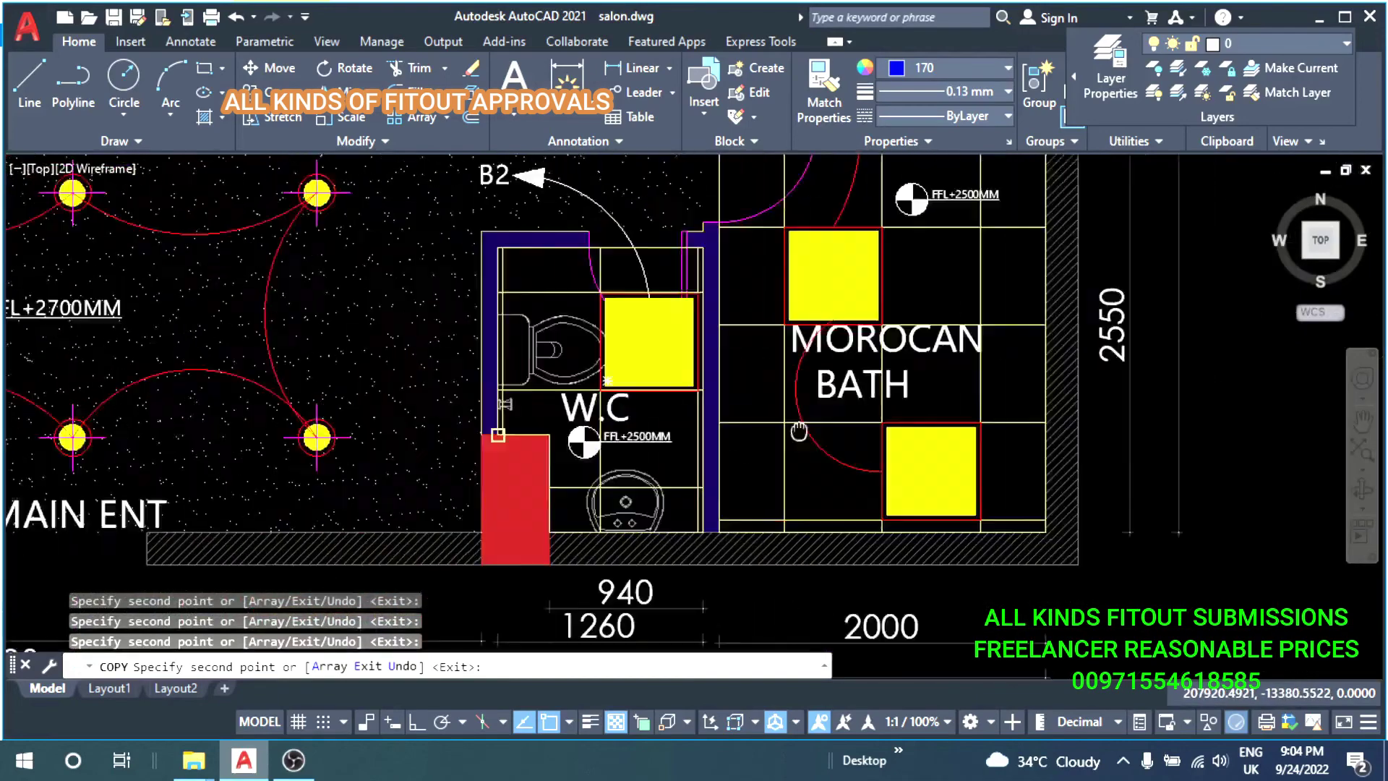
{"action": "mouse_move", "coordinate": [238, 477]}
{"action": "middle_mouse_down"}
{"action": "mouse_move", "coordinate": [600, 579]}
{"action": "mouse_move", "coordinate": [654, 461]}
{"action": "middle_mouse_up"}
{"action": "key", "text": "Escape"}
{"action": "key", "text": "Escape"}
{"action": "key", "text": "Escape"}
Scale the main-area FFL+2700MM marker down to half size.
{"action": "middle_click_drag", "start_coordinate": [455, 325], "coordinate": [517, 445]}
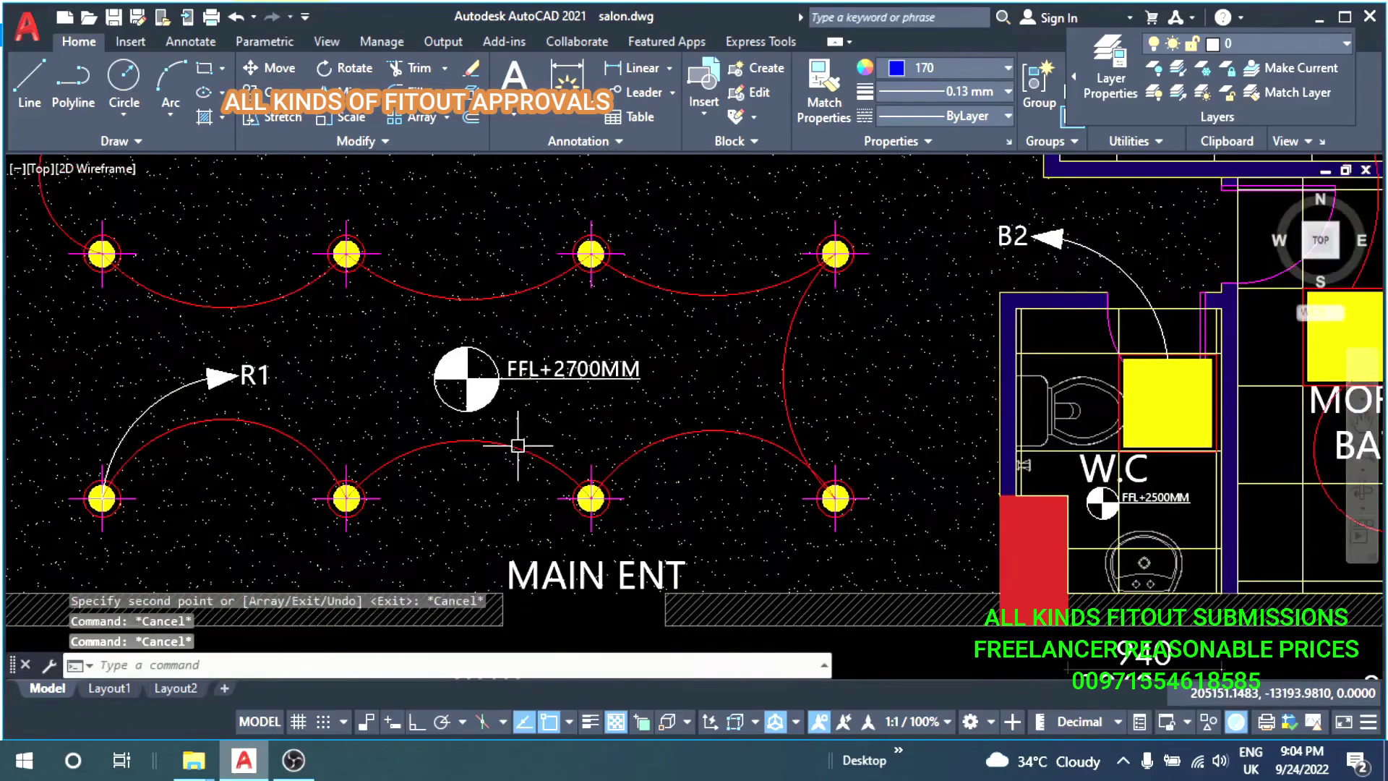
{"action": "type", "text": "SC"}
{"action": "key", "text": "Return"}
{"action": "type", "text": "."}
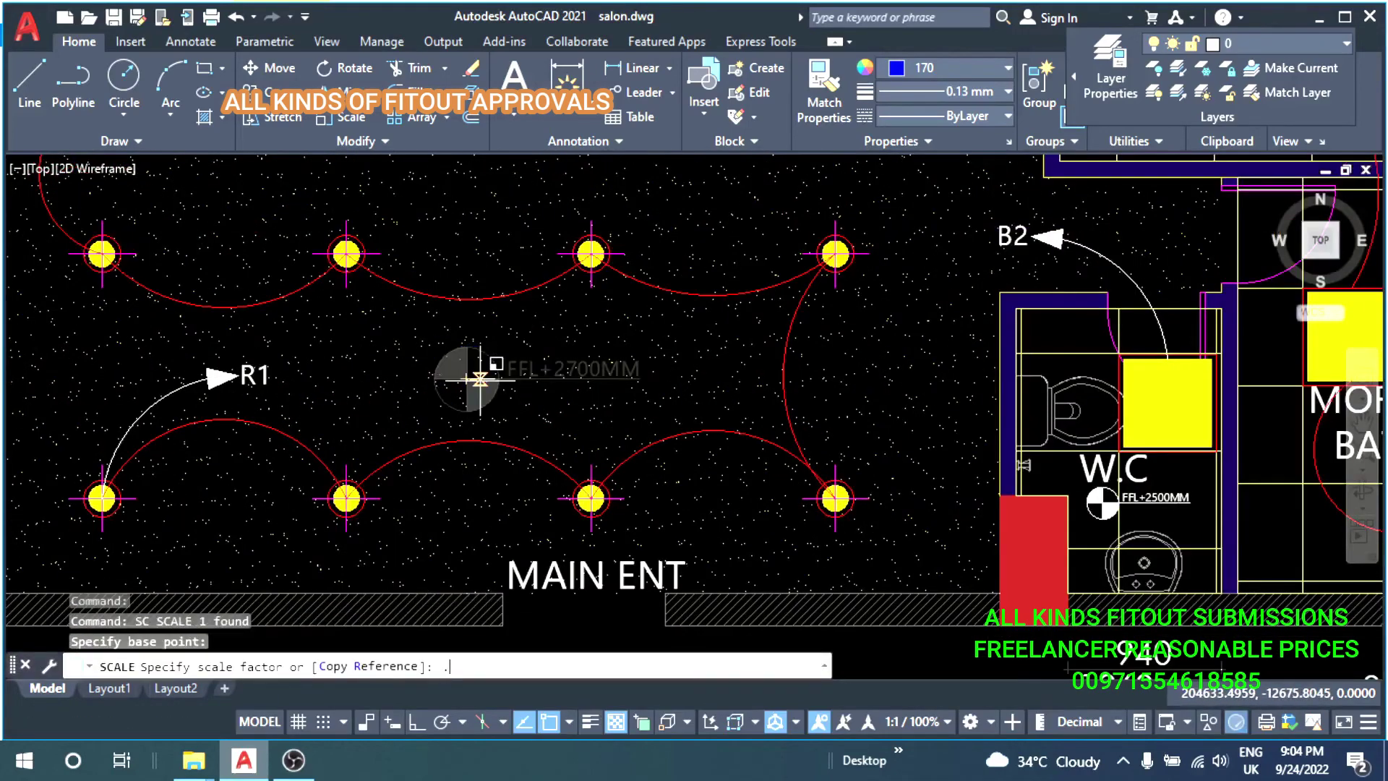
{"action": "type", "text": "5"}
{"action": "key", "text": "Return"}
Copy the half-size FFL+2700MM marker to another spot in the main salon.
{"action": "middle_click_drag", "start_coordinate": [481, 375], "coordinate": [567, 486]}
{"action": "type", "text": "c"}
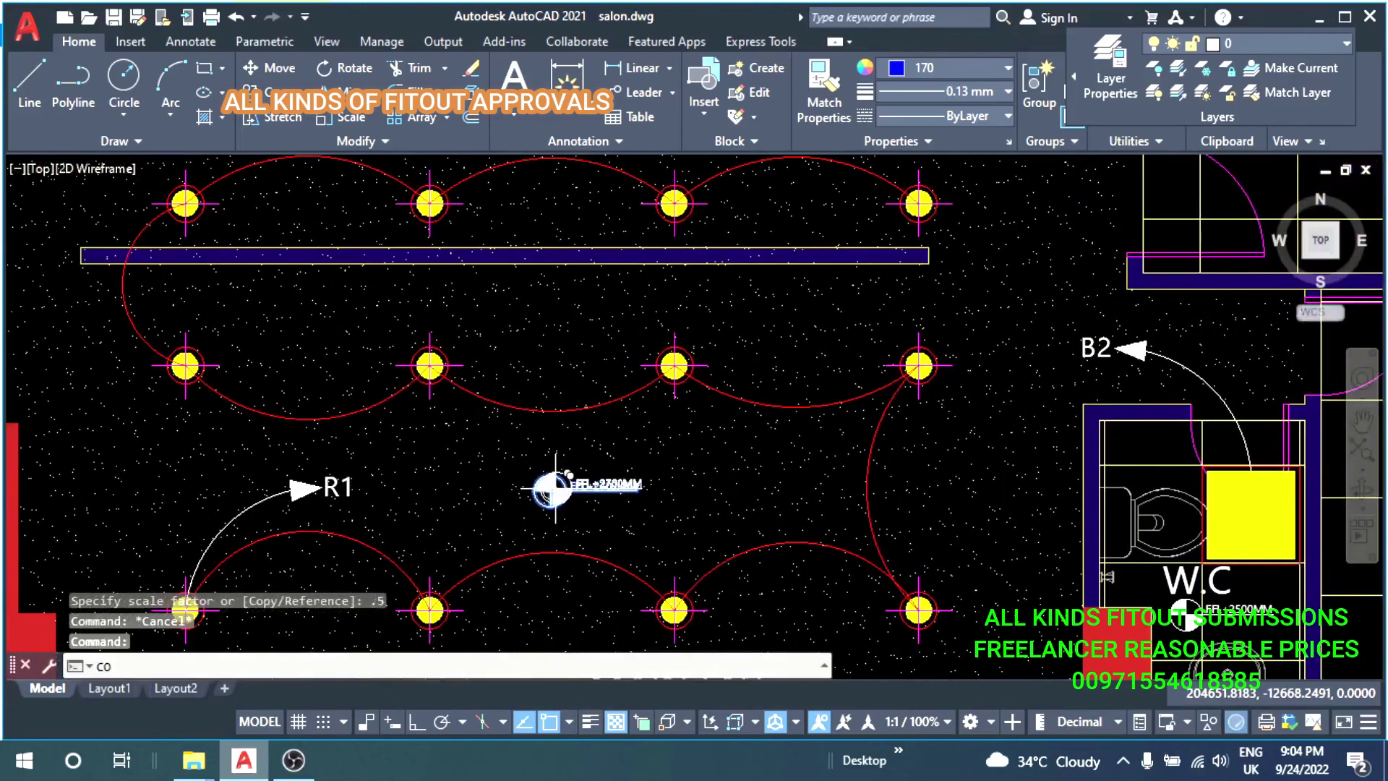
{"action": "key", "text": "Return"}
{"action": "left_click", "coordinate": [554, 490]}
{"action": "scroll", "coordinate": [554, 489], "scroll_direction": "down", "scroll_amount": 2}
{"action": "left_click", "coordinate": [573, 365]}
{"action": "key", "text": "Escape"}
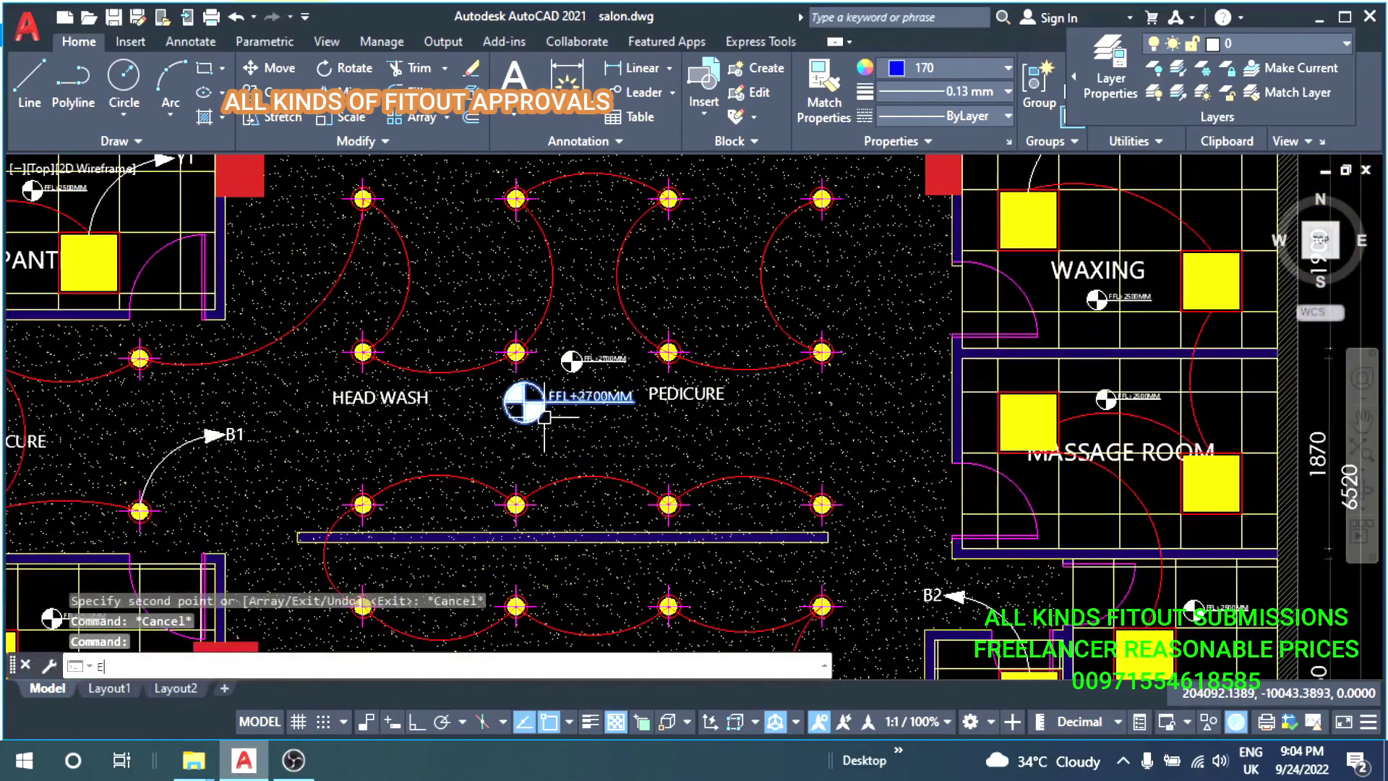
{"action": "key", "text": "Escape"}
Copy the FFL+2700MM marker from the Head Wash area to near Manicure.
{"action": "middle_click_drag", "start_coordinate": [543, 417], "coordinate": [761, 442]}
{"action": "scroll", "coordinate": [731, 443], "scroll_direction": "up", "scroll_amount": 4}
{"action": "type", "text": "C"}
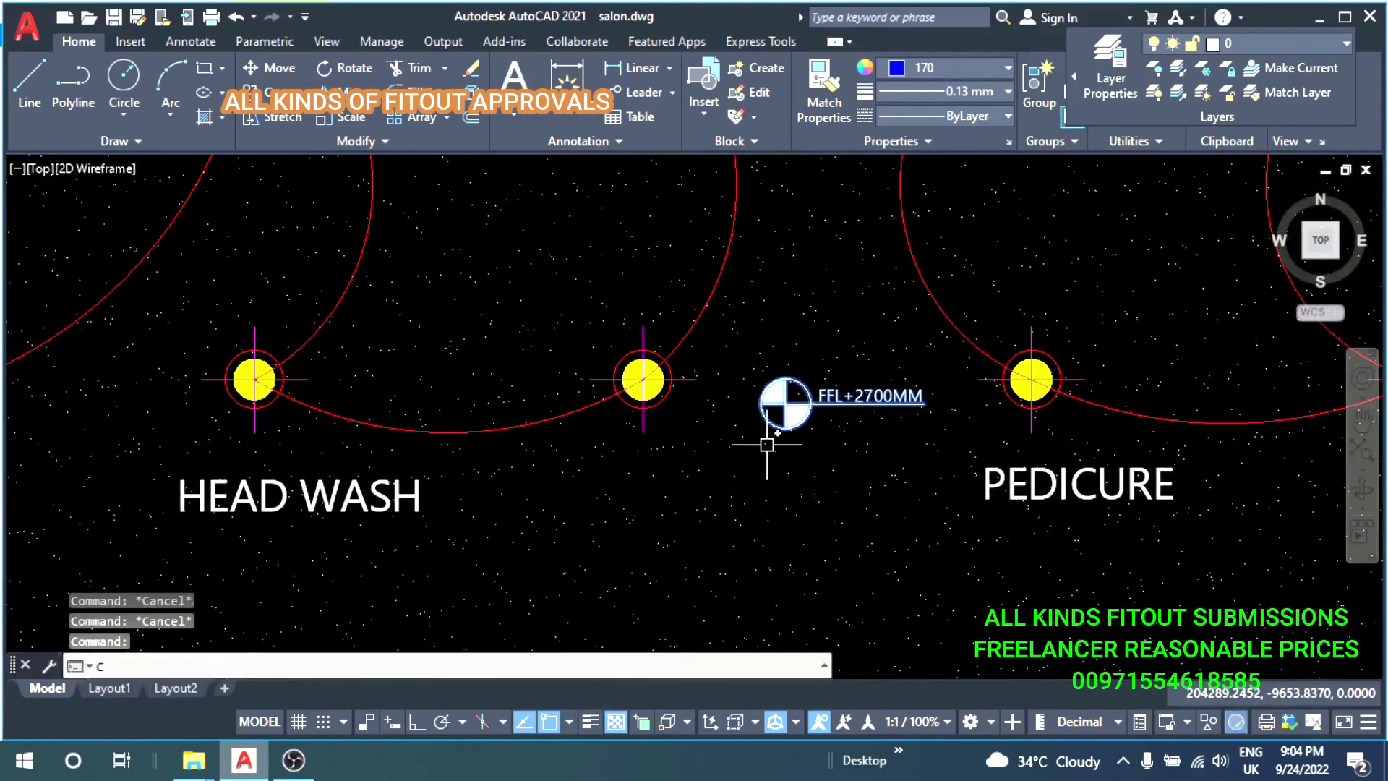
{"action": "type", "text": "o"}
{"action": "key", "text": "Return"}
{"action": "left_click", "coordinate": [784, 403]}
{"action": "scroll", "coordinate": [785, 403], "scroll_direction": "down", "scroll_amount": 3}
{"action": "left_click", "coordinate": [496, 483]}
{"action": "key", "text": "Escape"}
{"action": "key", "text": "Escape"}
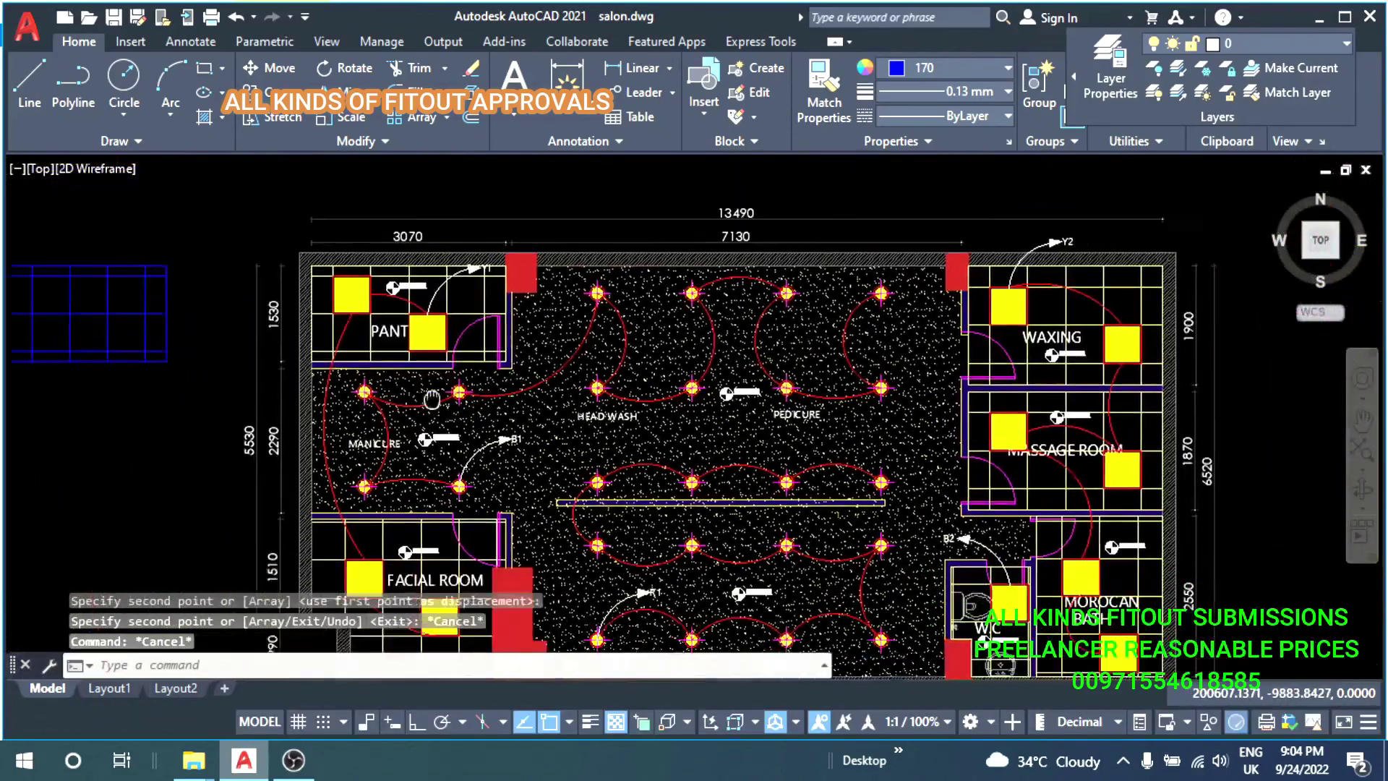
Erase the spare level marker below the plan.
{"action": "scroll", "coordinate": [431, 400], "scroll_direction": "down", "scroll_amount": 2}
{"action": "scroll", "coordinate": [431, 400], "scroll_direction": "up", "scroll_amount": 2}
{"action": "middle_click_drag", "start_coordinate": [506, 579], "coordinate": [621, 490]}
{"action": "scroll", "coordinate": [622, 490], "scroll_direction": "down", "scroll_amount": 2}
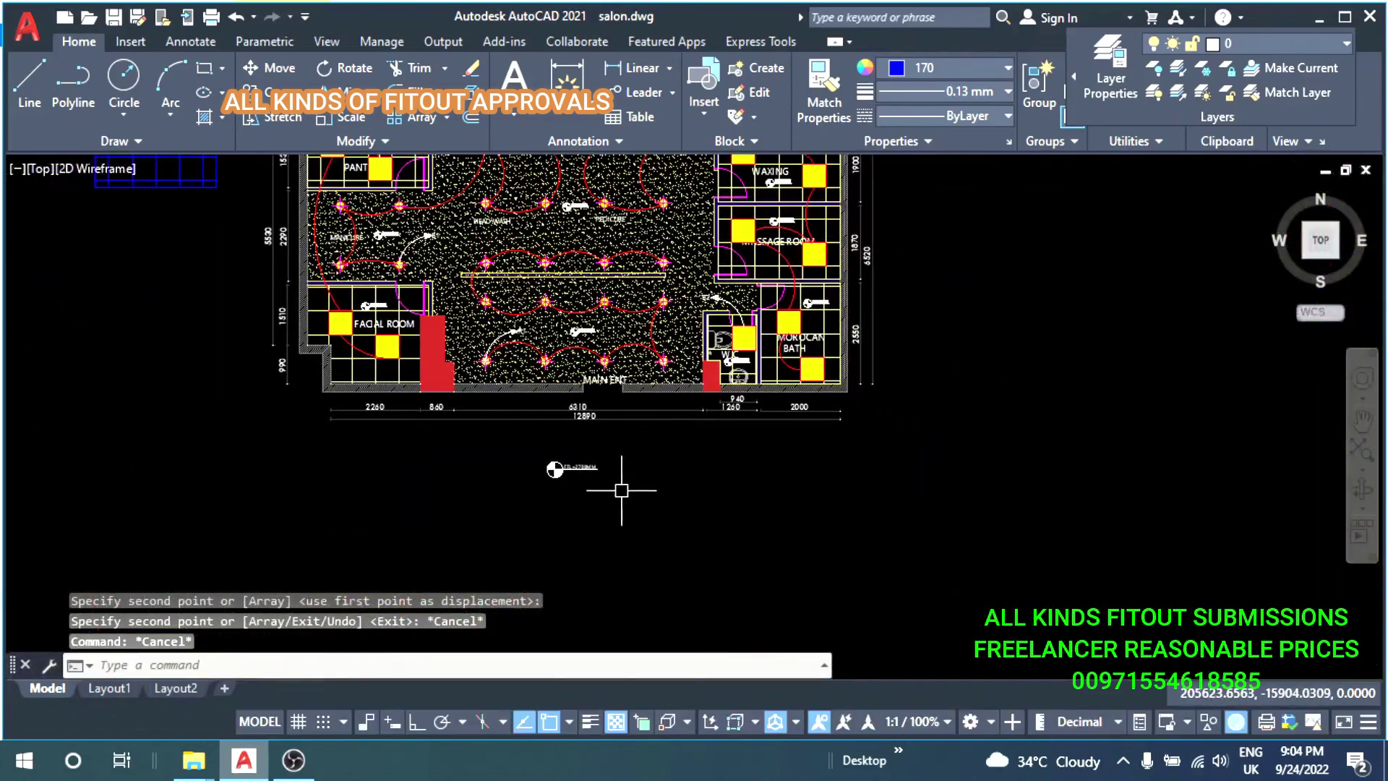
{"action": "left_click", "coordinate": [536, 483]}
{"action": "type", "text": "e"}
{"action": "key", "text": "Return"}
{"action": "middle_click_drag", "start_coordinate": [289, 238], "coordinate": [524, 481]}
{"action": "left_click", "coordinate": [480, 350]}
{"action": "left_click", "coordinate": [276, 468]}
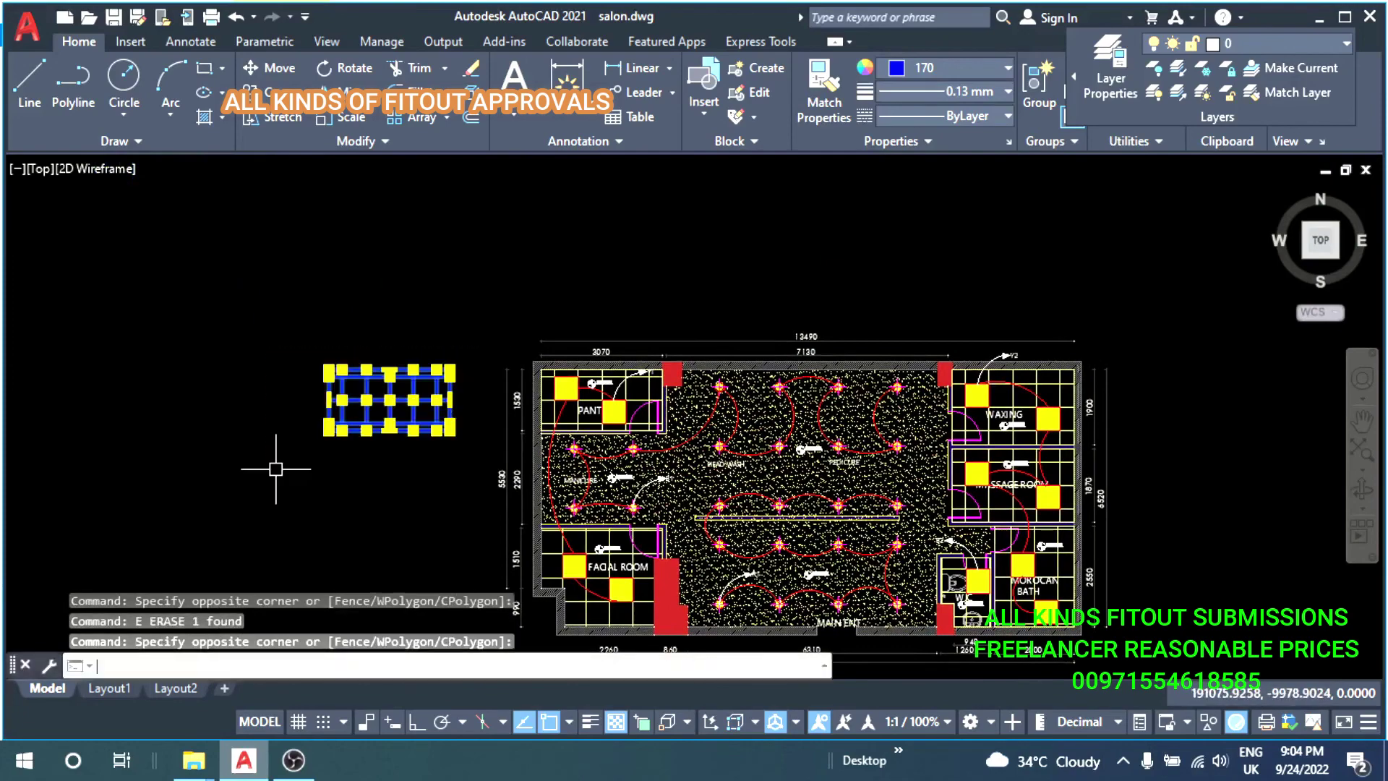
{"action": "key", "text": "Escape"}
{"action": "key", "text": "Escape"}
{"action": "key", "text": "Escape"}
{"action": "scroll", "coordinate": [421, 424], "scroll_direction": "up", "scroll_amount": 3}
{"action": "scroll", "coordinate": [492, 515], "scroll_direction": "up", "scroll_amount": 2}
Draw a leader from a top-row light past the 13490 dimension, arrow size 150.
{"action": "type", "text": "q"}
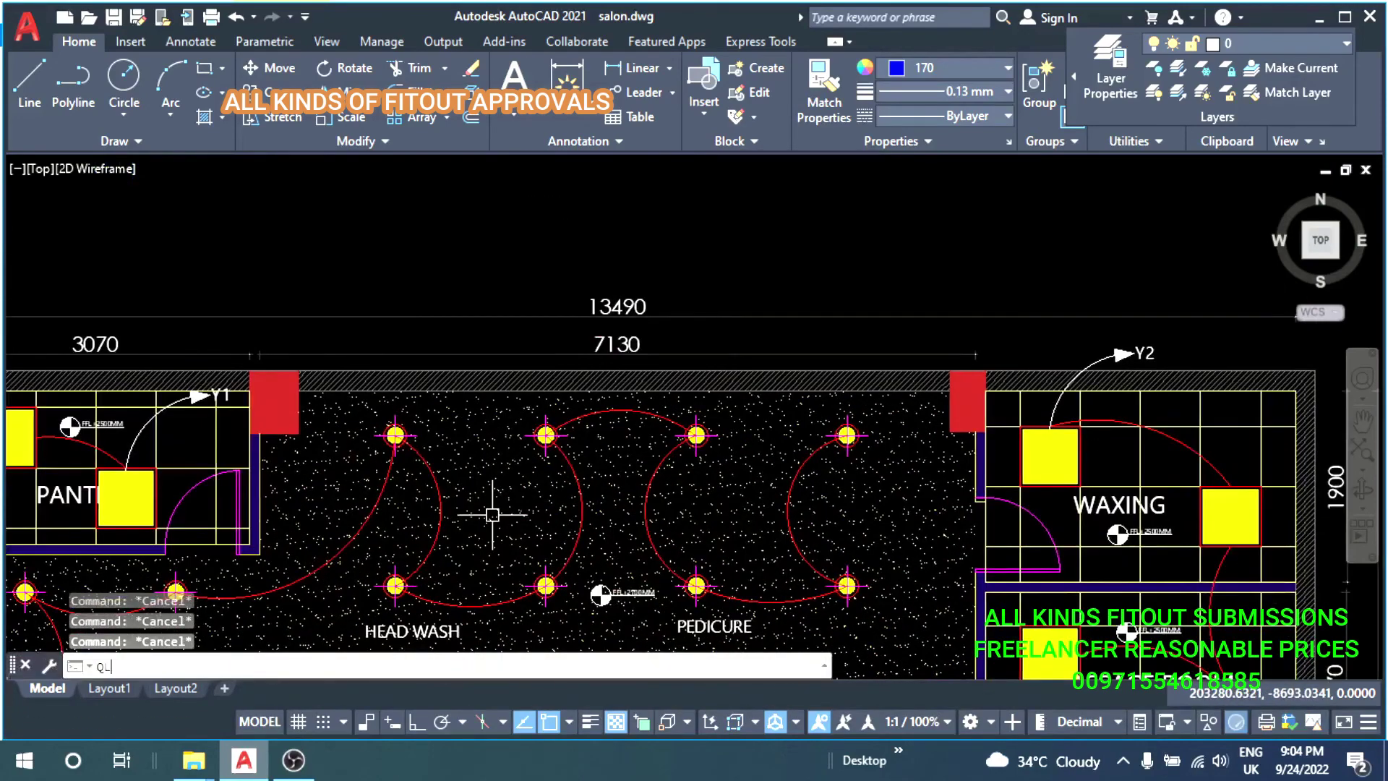
{"action": "key", "text": "Return"}
{"action": "scroll", "coordinate": [479, 438], "scroll_direction": "up", "scroll_amount": 2}
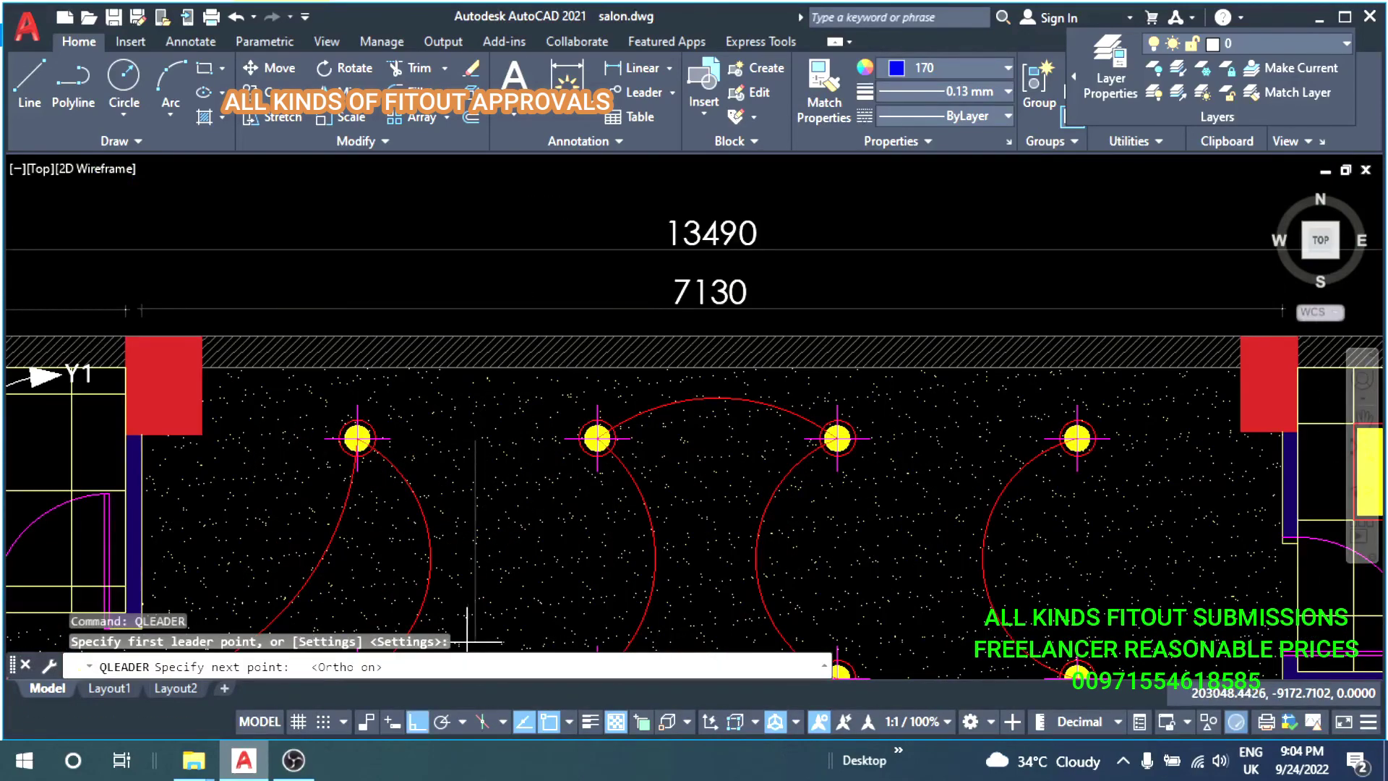
{"action": "scroll", "coordinate": [467, 641], "scroll_direction": "down", "scroll_amount": 2}
{"action": "left_click", "coordinate": [785, 309]}
{"action": "key", "text": "Escape"}
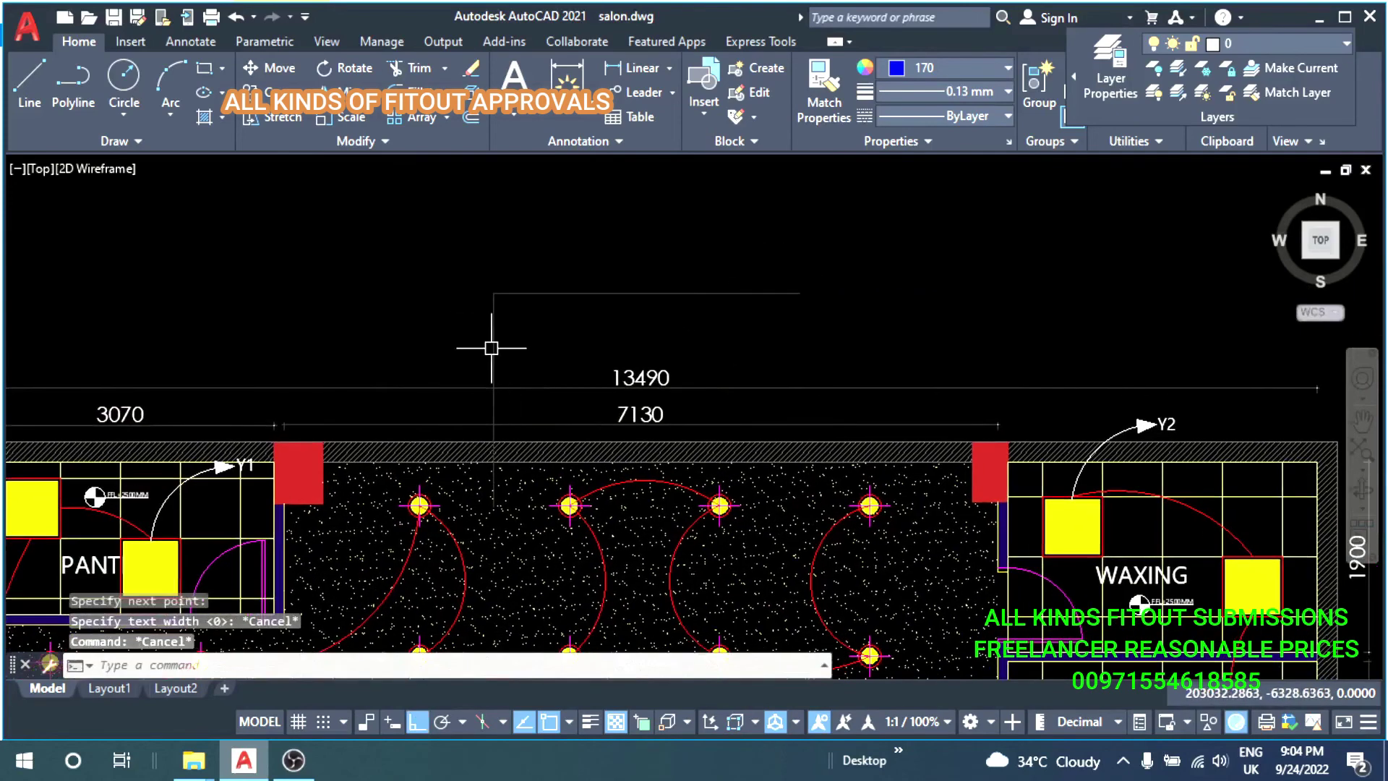
{"action": "left_click", "coordinate": [493, 347]}
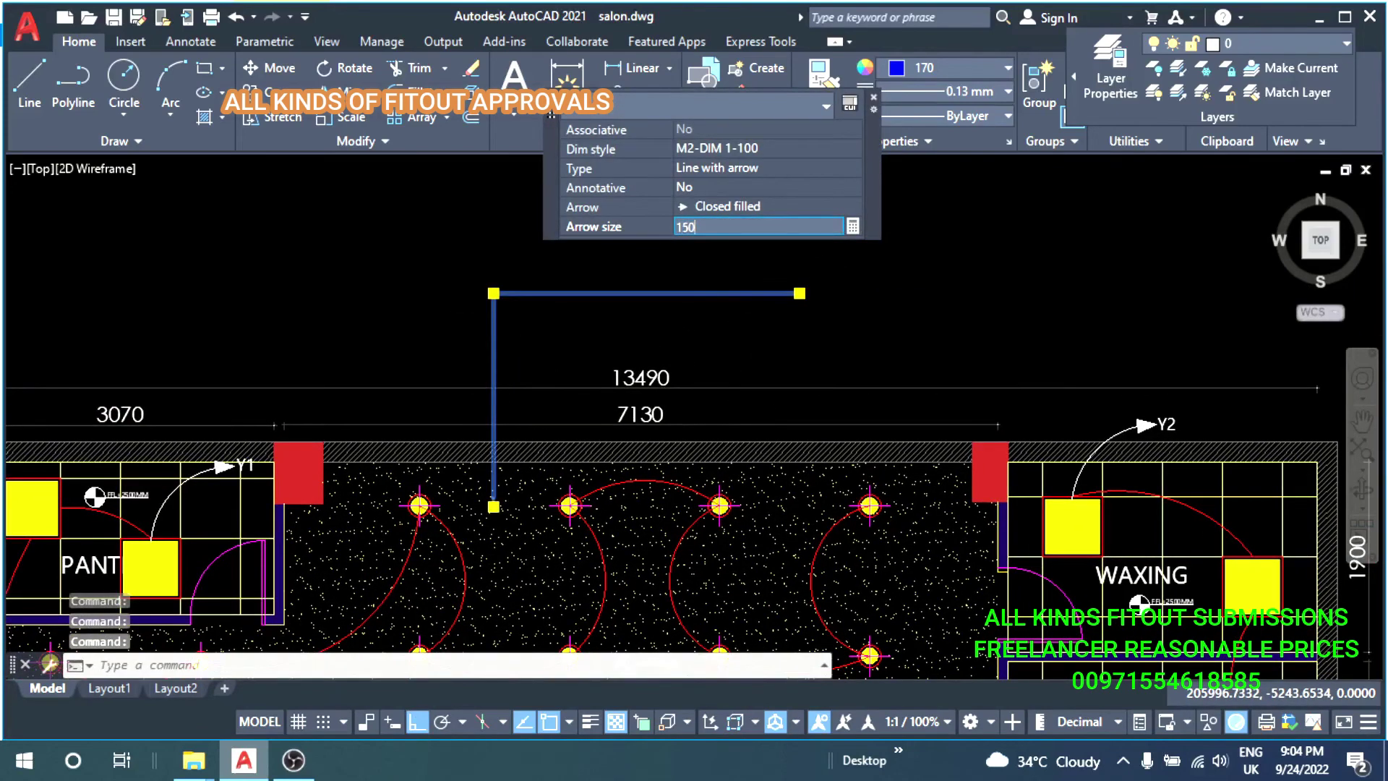
{"action": "key", "text": "Escape"}
{"action": "scroll", "coordinate": [637, 384], "scroll_direction": "down", "scroll_amount": 3}
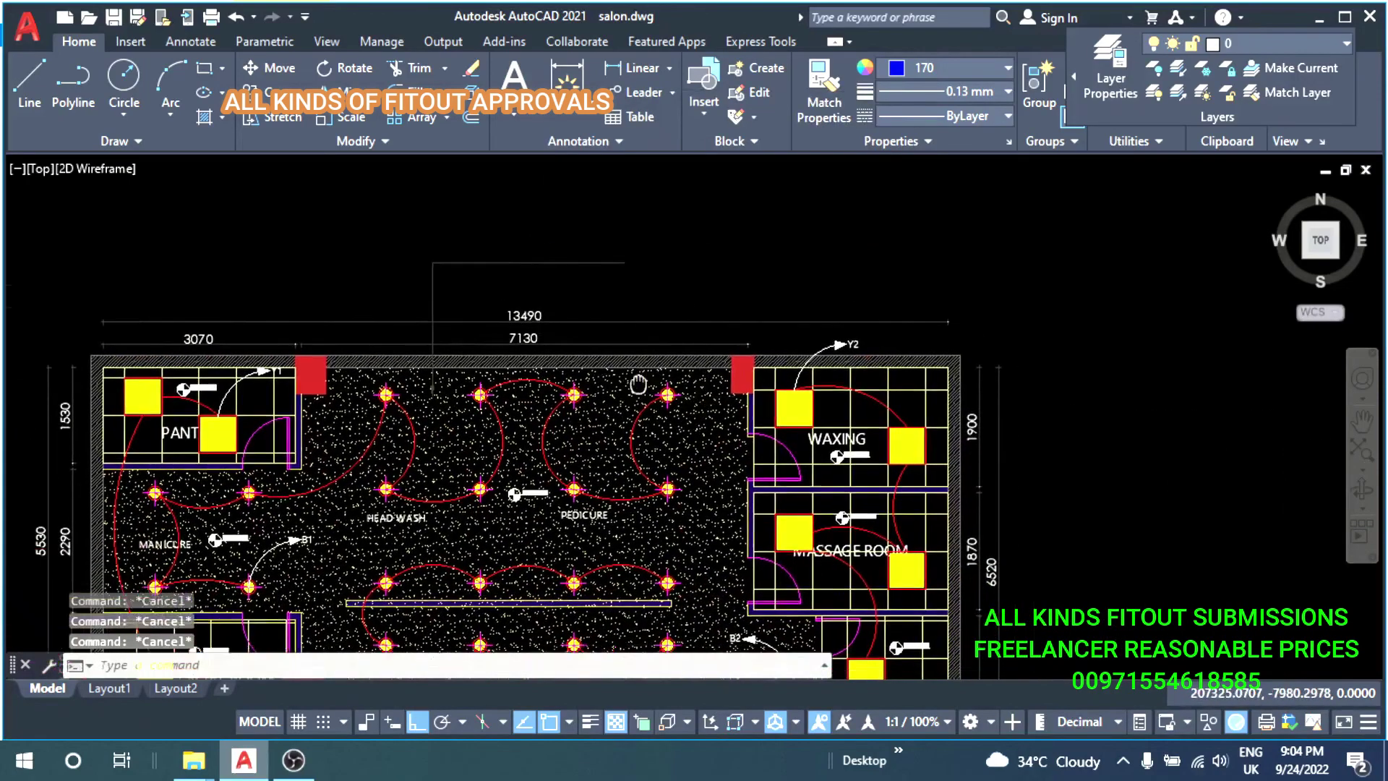
{"action": "scroll", "coordinate": [638, 384], "scroll_direction": "up", "scroll_amount": 3}
{"action": "scroll", "coordinate": [622, 376], "scroll_direction": "down", "scroll_amount": 4}
{"action": "scroll", "coordinate": [617, 371], "scroll_direction": "down", "scroll_amount": 1}
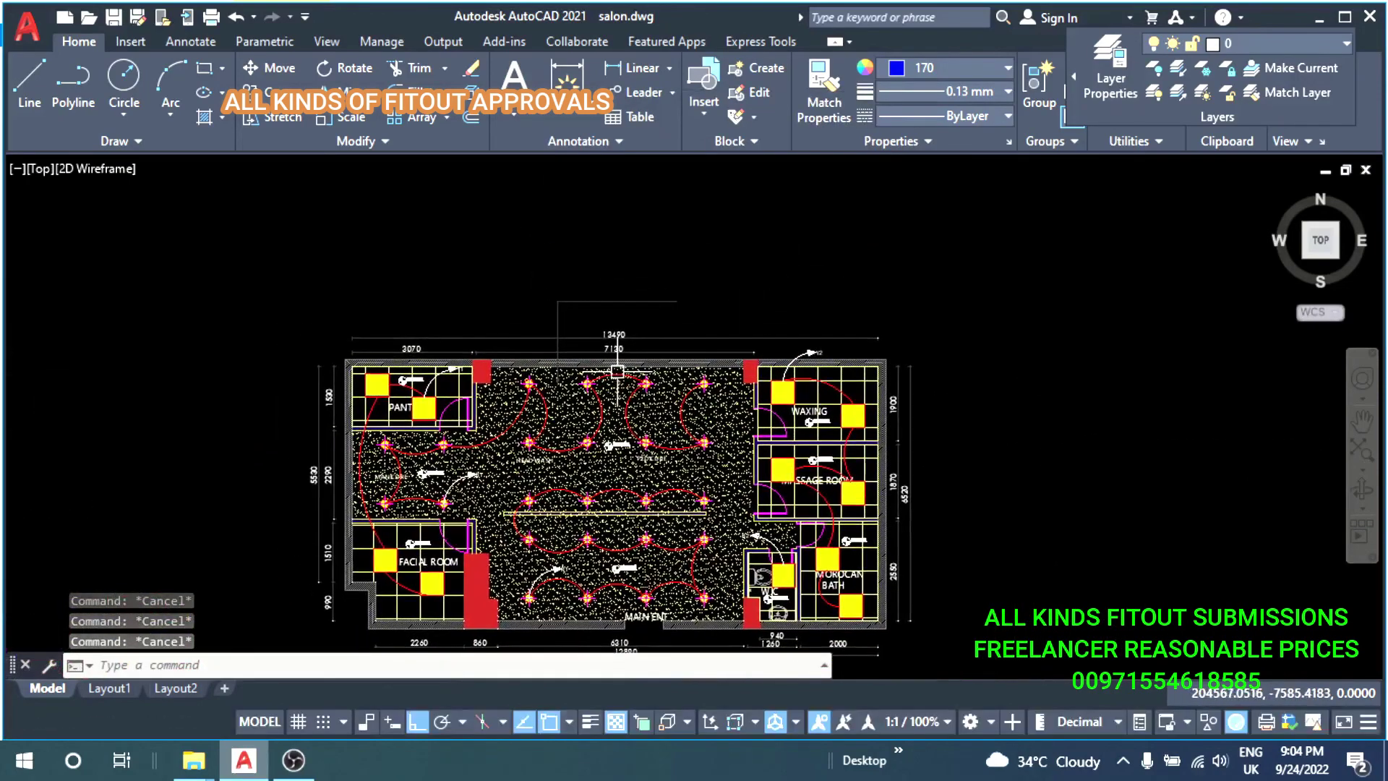
{"action": "scroll", "coordinate": [617, 371], "scroll_direction": "up", "scroll_amount": 1}
{"action": "scroll", "coordinate": [607, 347], "scroll_direction": "up", "scroll_amount": 5}
{"action": "scroll", "coordinate": [514, 350], "scroll_direction": "down", "scroll_amount": 2}
{"action": "scroll", "coordinate": [504, 438], "scroll_direction": "down", "scroll_amount": 2}
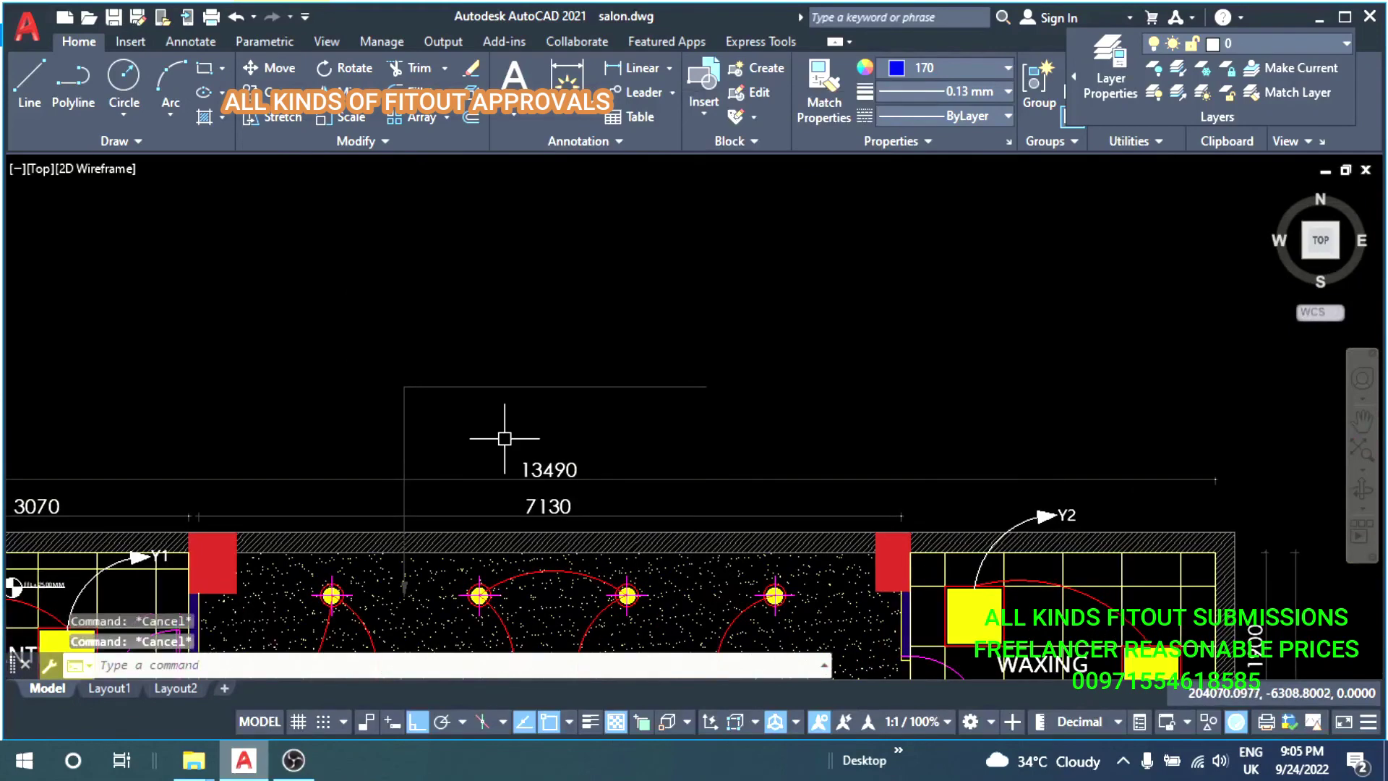
Draw a note box above the leader and type placeholder text ASFDSFDSD.
{"action": "left_click", "coordinate": [460, 334]}
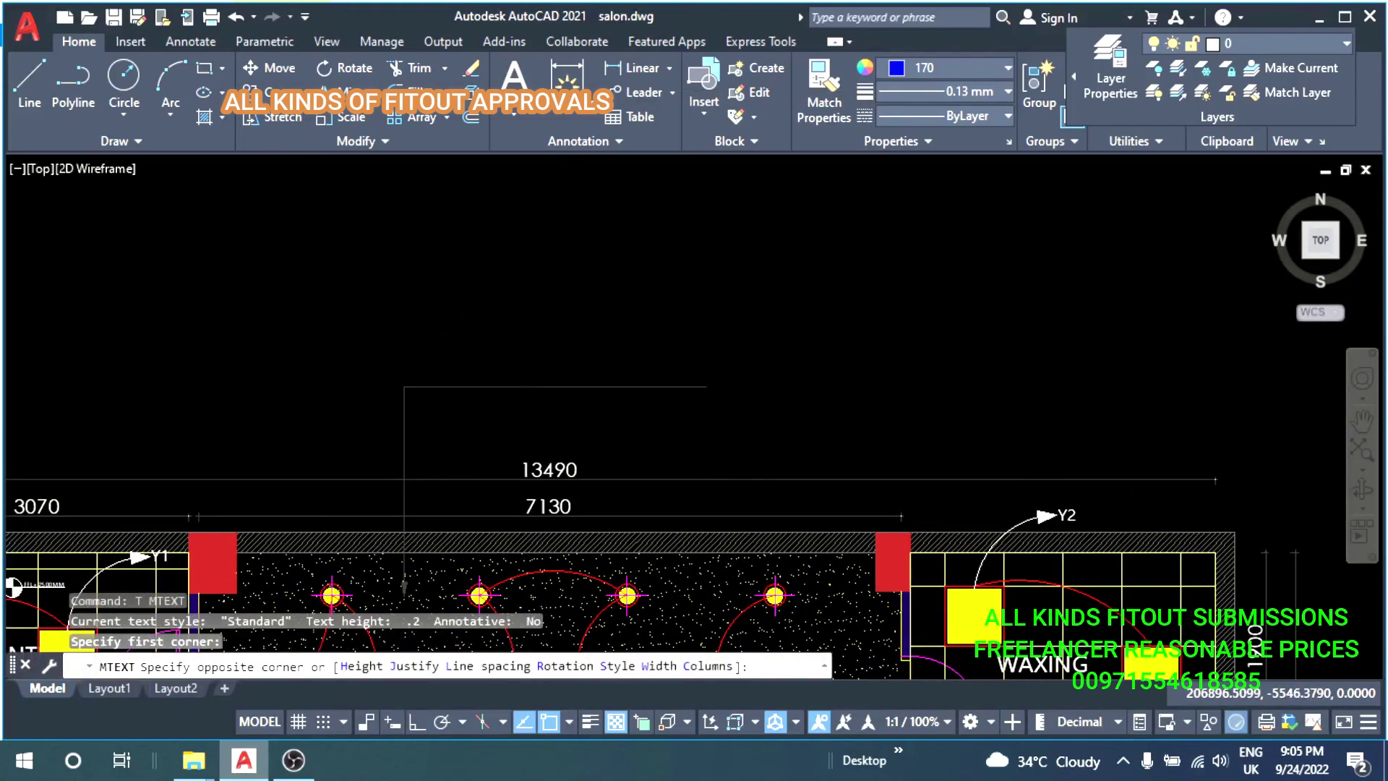
{"action": "left_click", "coordinate": [644, 398]}
{"action": "type", "text": "ASFDSFDSD"}
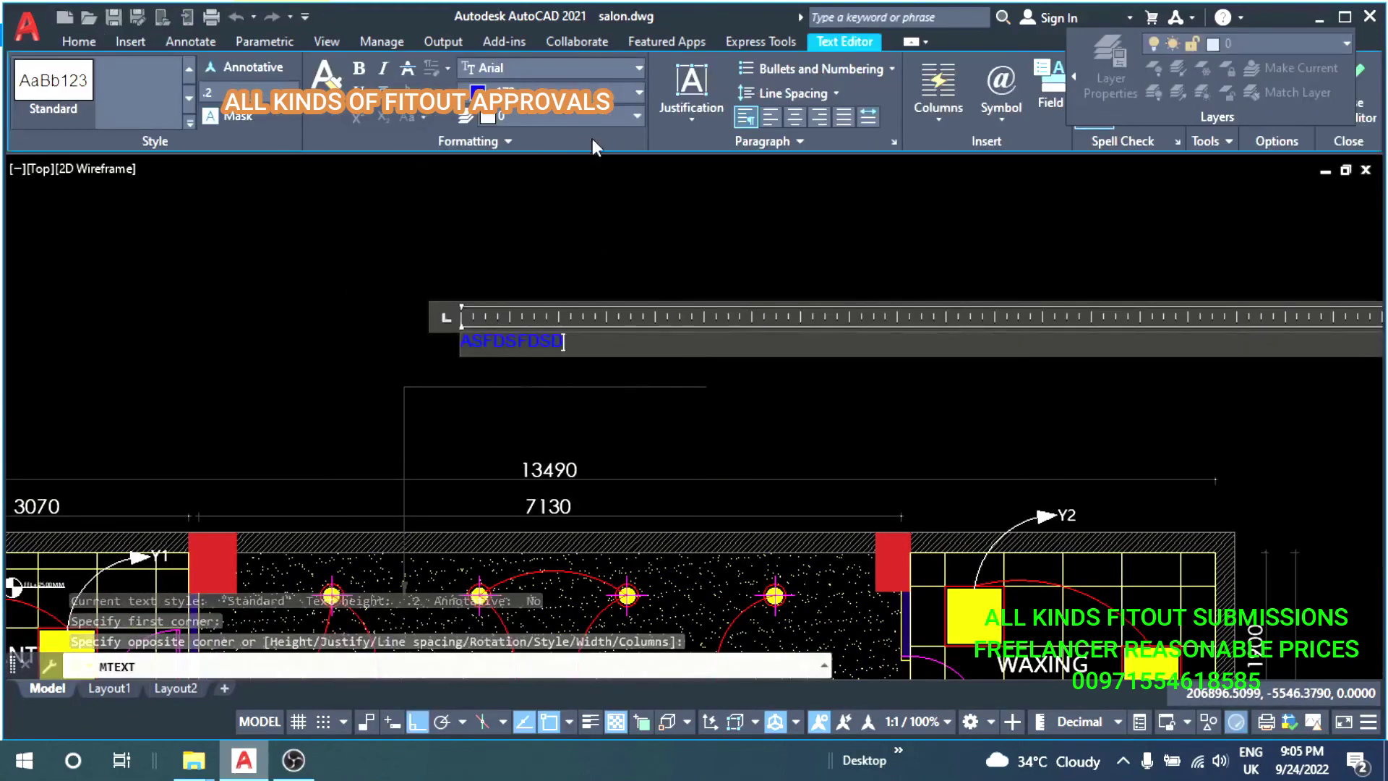
Set the note's font to simplex.
{"action": "left_click", "coordinate": [579, 67]}
{"action": "scroll", "coordinate": [583, 216], "scroll_direction": "down", "scroll_amount": 15}
{"action": "scroll", "coordinate": [583, 238], "scroll_direction": "down", "scroll_amount": 3}
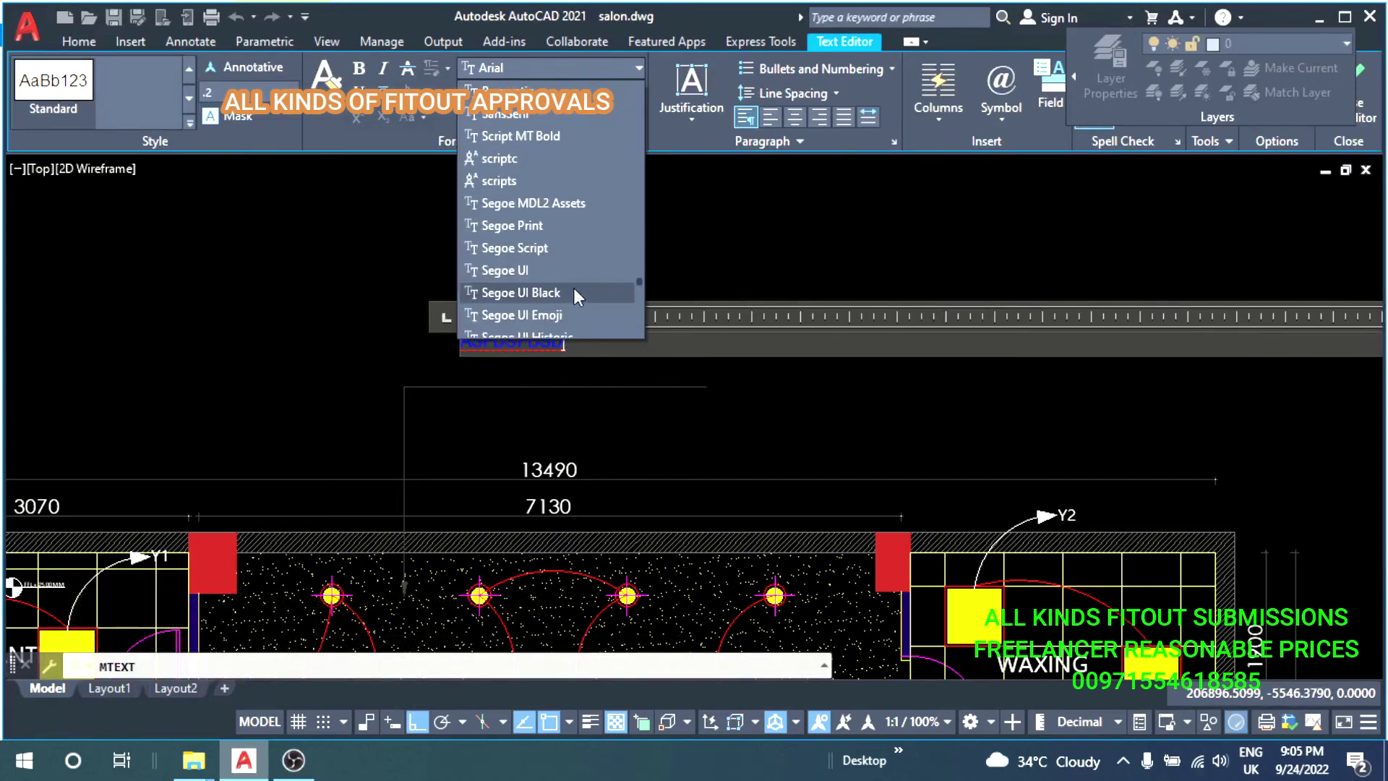
{"action": "scroll", "coordinate": [574, 288], "scroll_direction": "down", "scroll_amount": 2}
{"action": "key", "text": "Escape"}
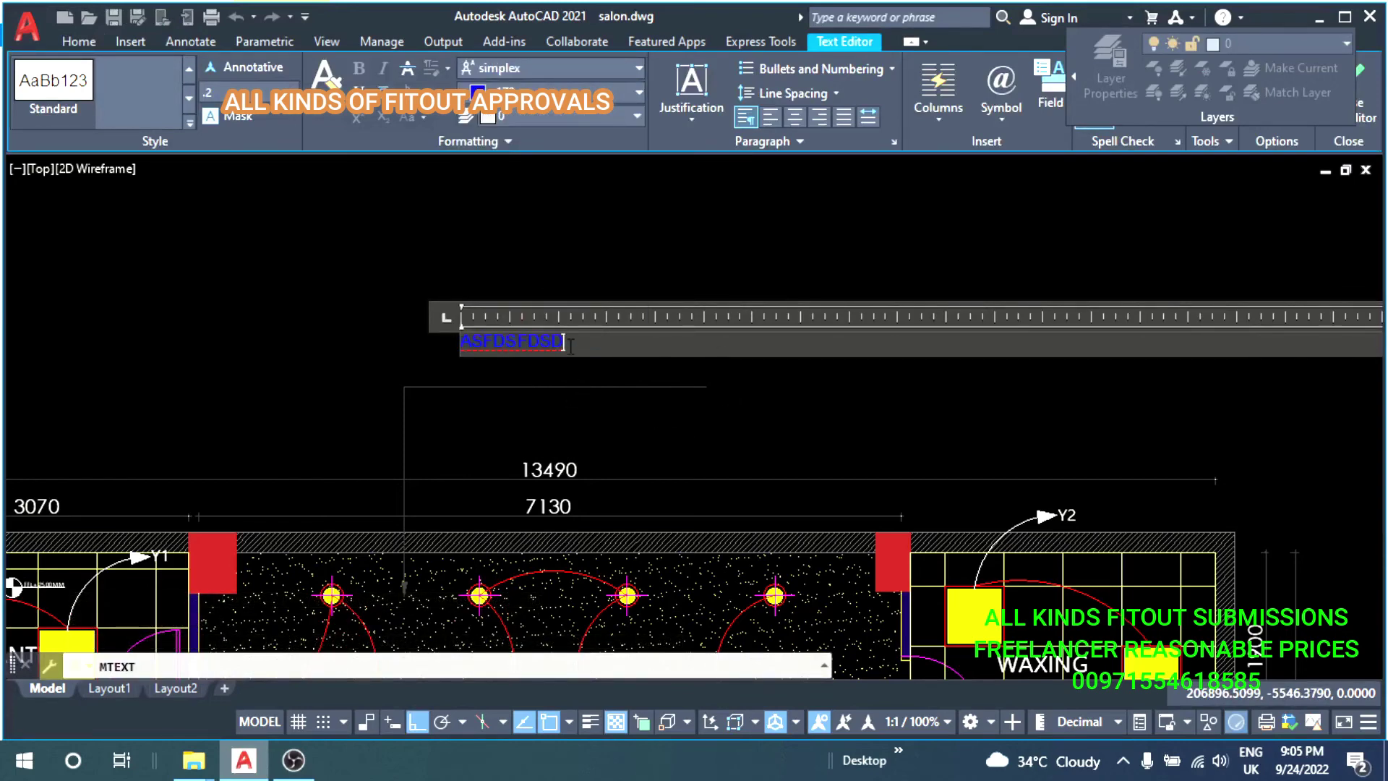
{"action": "left_click", "coordinate": [550, 67]}
{"action": "scroll", "coordinate": [594, 250], "scroll_direction": "down", "scroll_amount": 10}
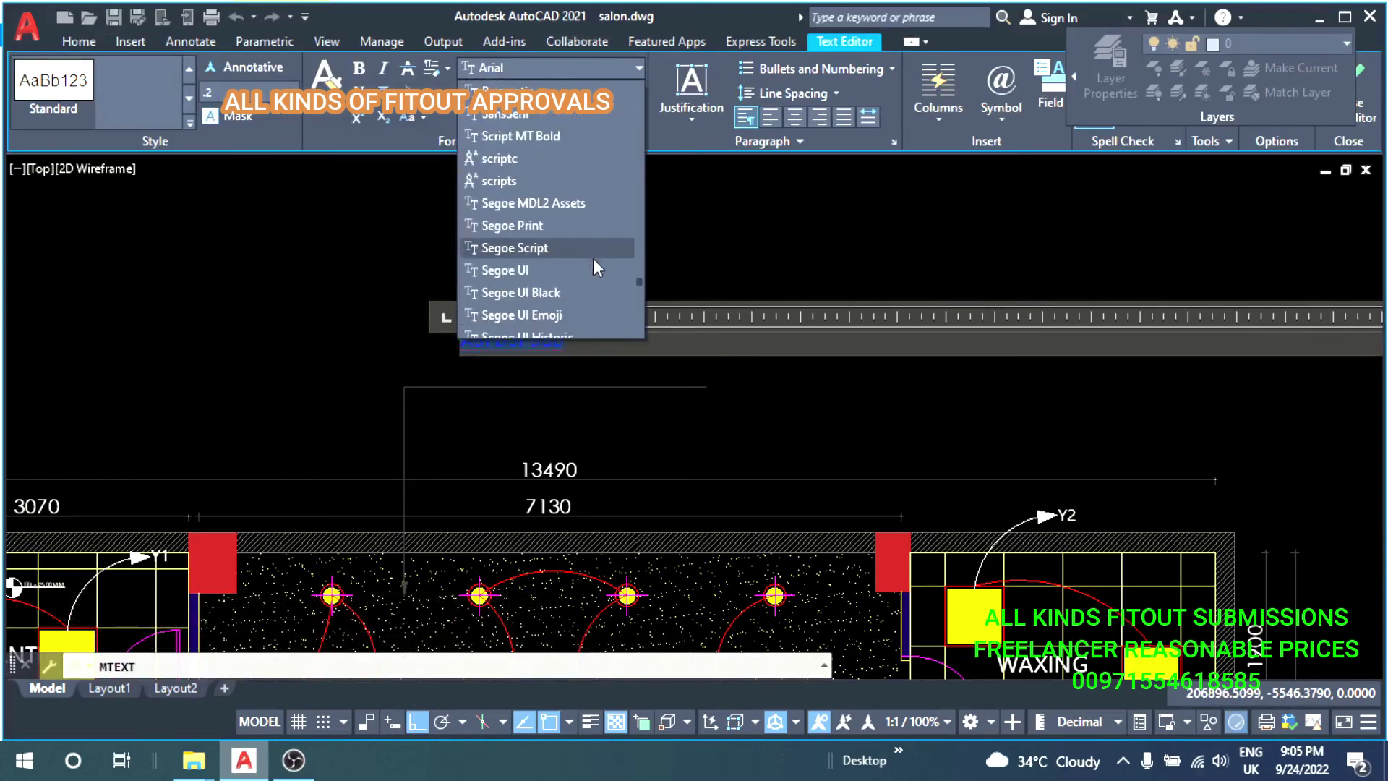
{"action": "scroll", "coordinate": [578, 275], "scroll_direction": "down", "scroll_amount": 3}
{"action": "scroll", "coordinate": [564, 291], "scroll_direction": "down", "scroll_amount": 3}
{"action": "scroll", "coordinate": [561, 285], "scroll_direction": "down", "scroll_amount": 3}
{"action": "scroll", "coordinate": [562, 285], "scroll_direction": "down", "scroll_amount": 3}
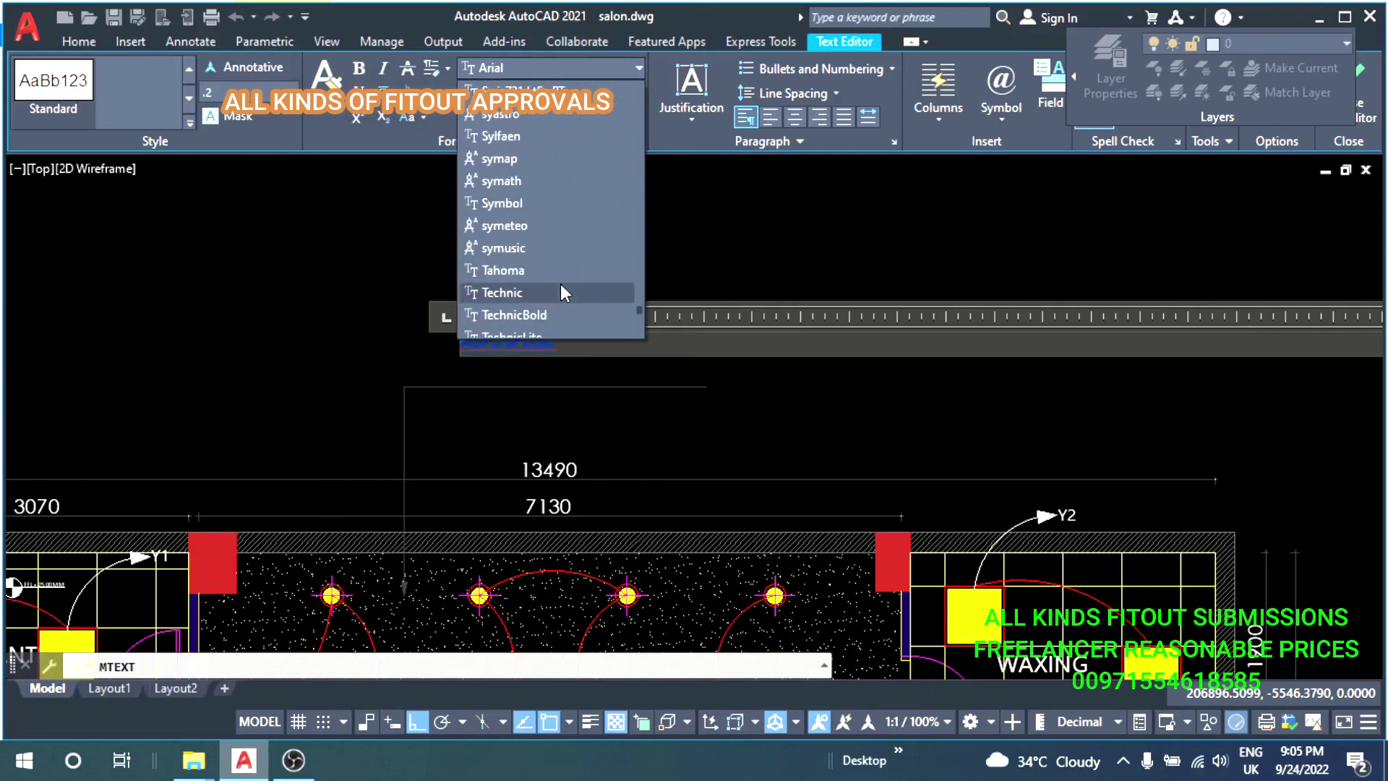
{"action": "scroll", "coordinate": [561, 285], "scroll_direction": "down", "scroll_amount": 3}
{"action": "scroll", "coordinate": [559, 286], "scroll_direction": "down", "scroll_amount": 2}
{"action": "scroll", "coordinate": [558, 287], "scroll_direction": "up", "scroll_amount": 15}
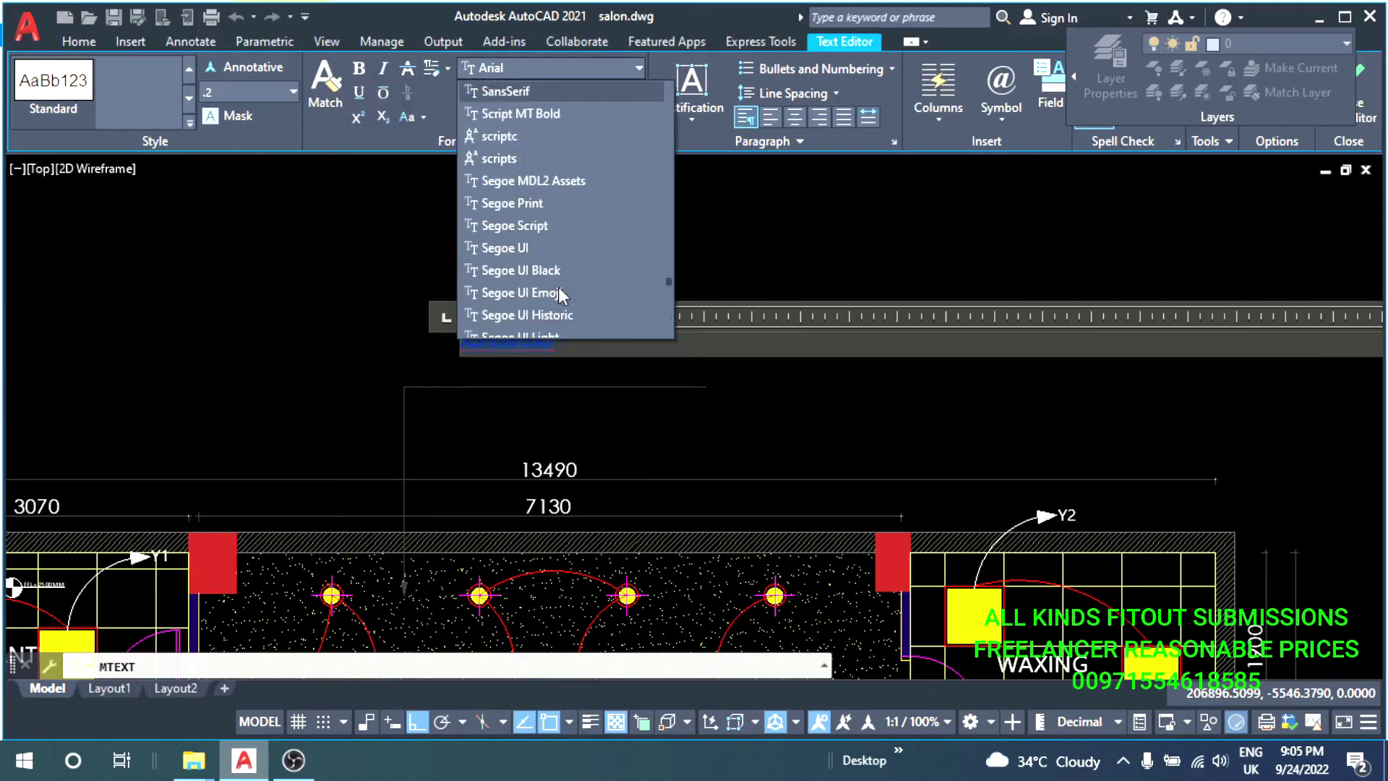
{"action": "scroll", "coordinate": [558, 286], "scroll_direction": "down", "scroll_amount": 1}
{"action": "scroll", "coordinate": [558, 288], "scroll_direction": "down", "scroll_amount": 1}
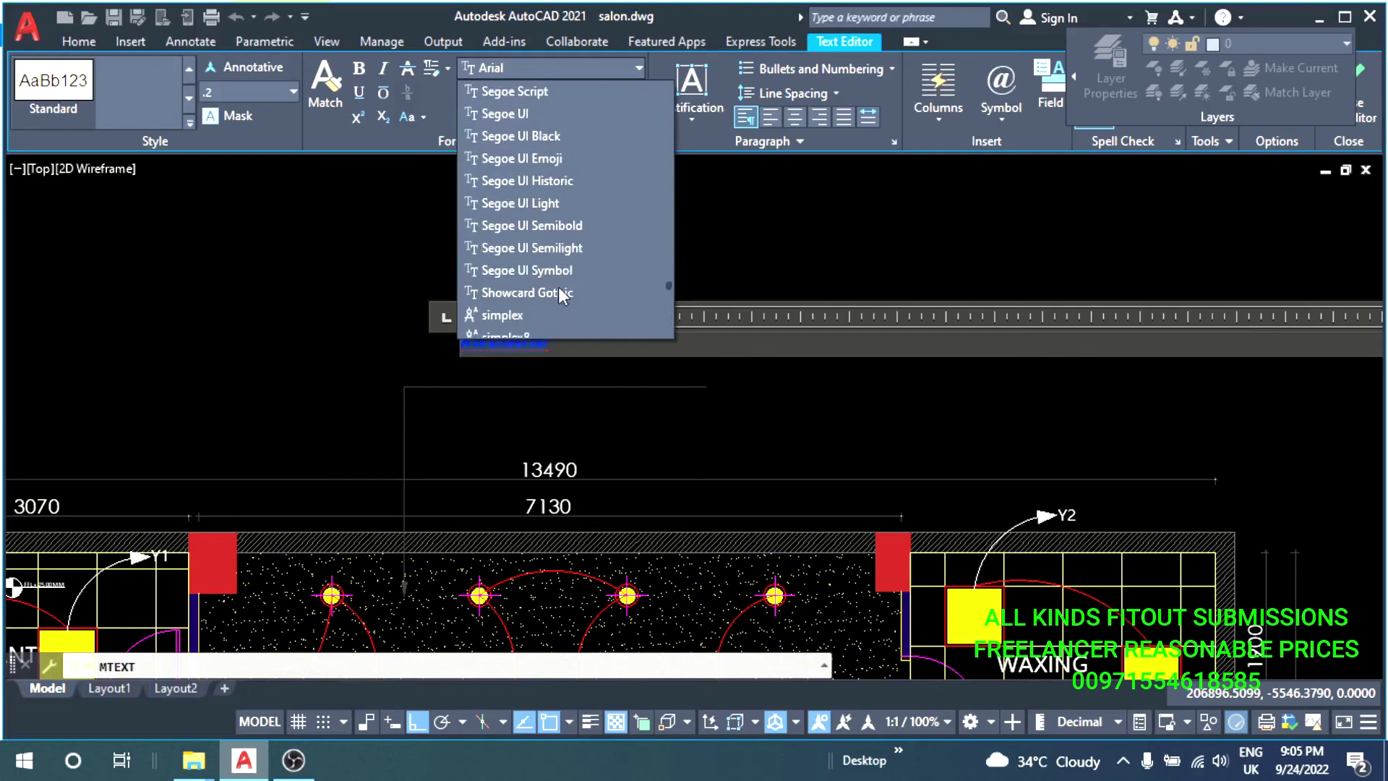
{"action": "left_click", "coordinate": [519, 315]}
{"action": "left_click", "coordinate": [437, 346]}
Scale the placeholder note up by a factor of 3.
{"action": "type", "text": "sc"}
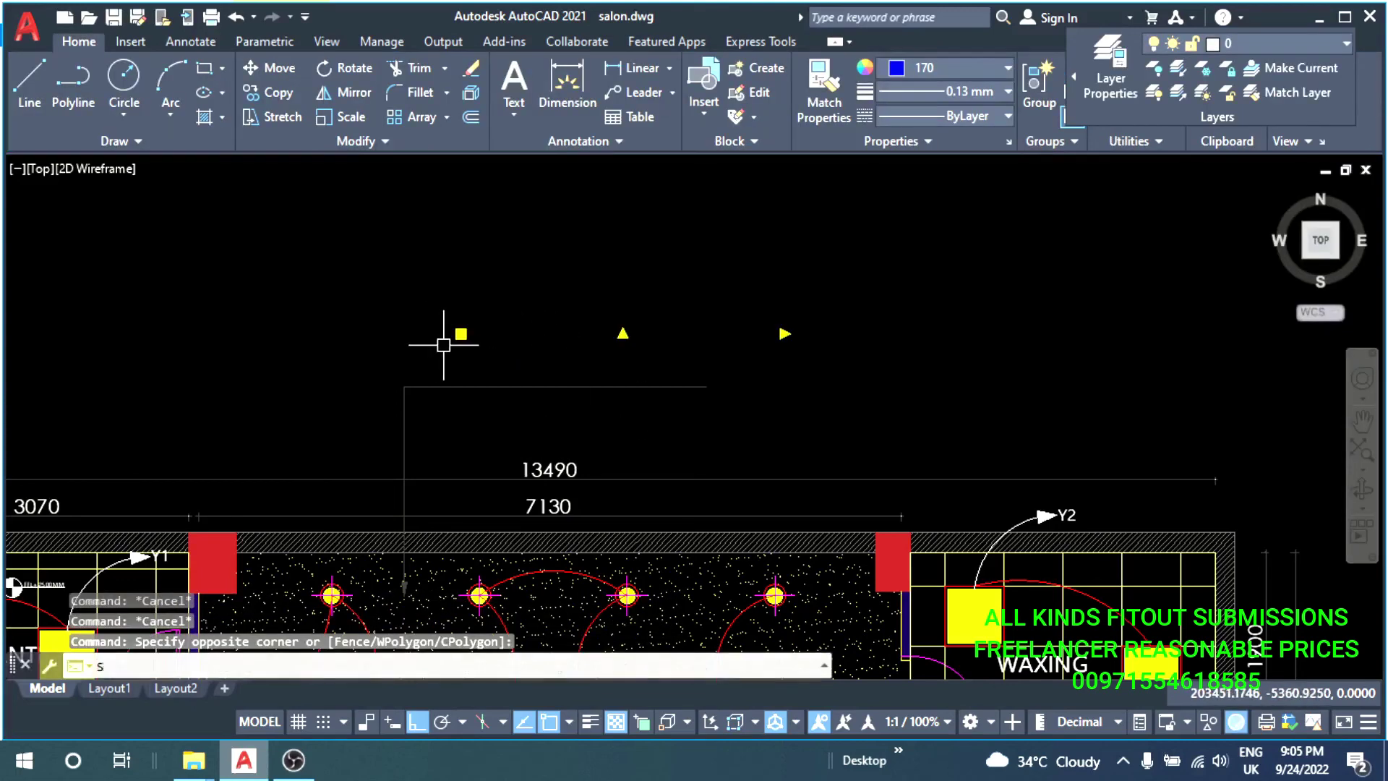
{"action": "key", "text": "Return"}
{"action": "left_click", "coordinate": [461, 334]}
{"action": "type", "text": "3"}
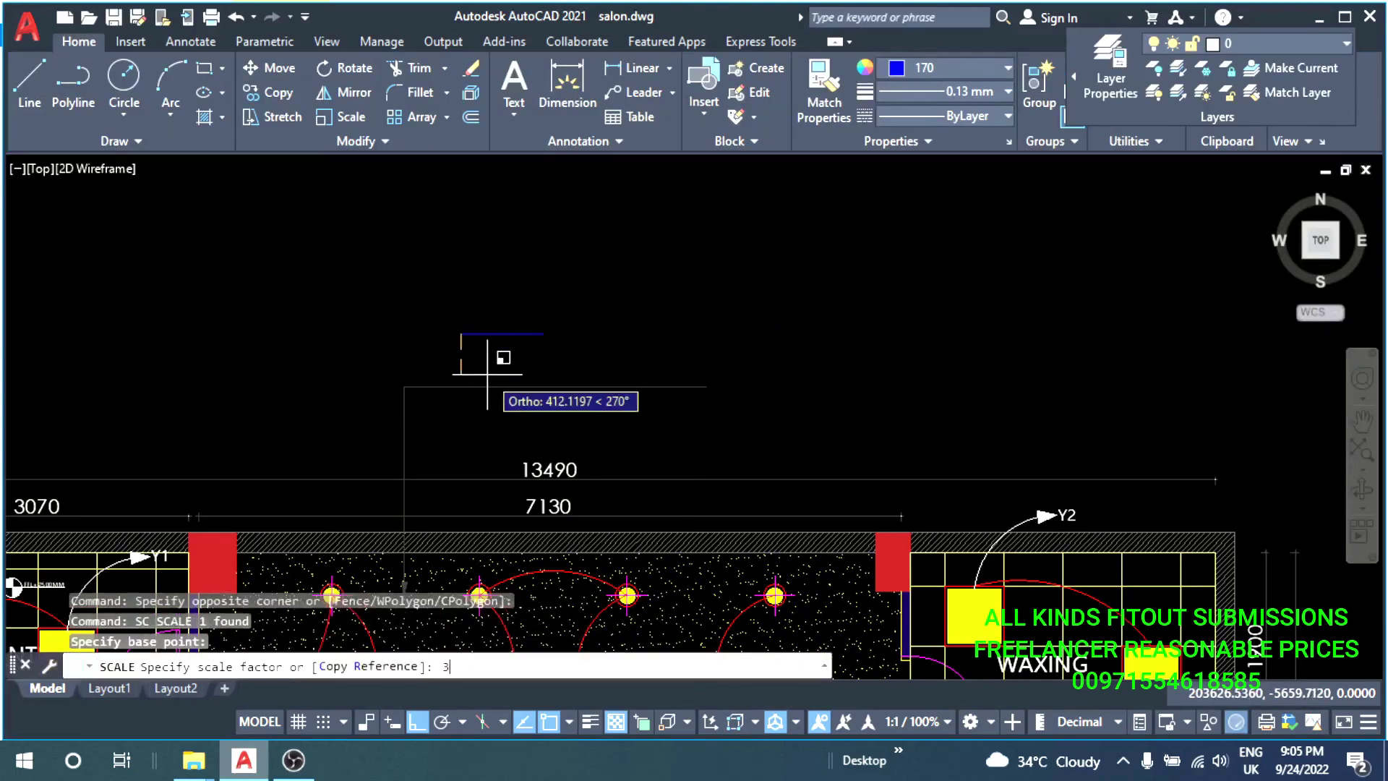
{"action": "key", "text": "Return"}
{"action": "type", "text": "sc"}
{"action": "key", "text": "Return"}
{"action": "left_click", "coordinate": [481, 339]}
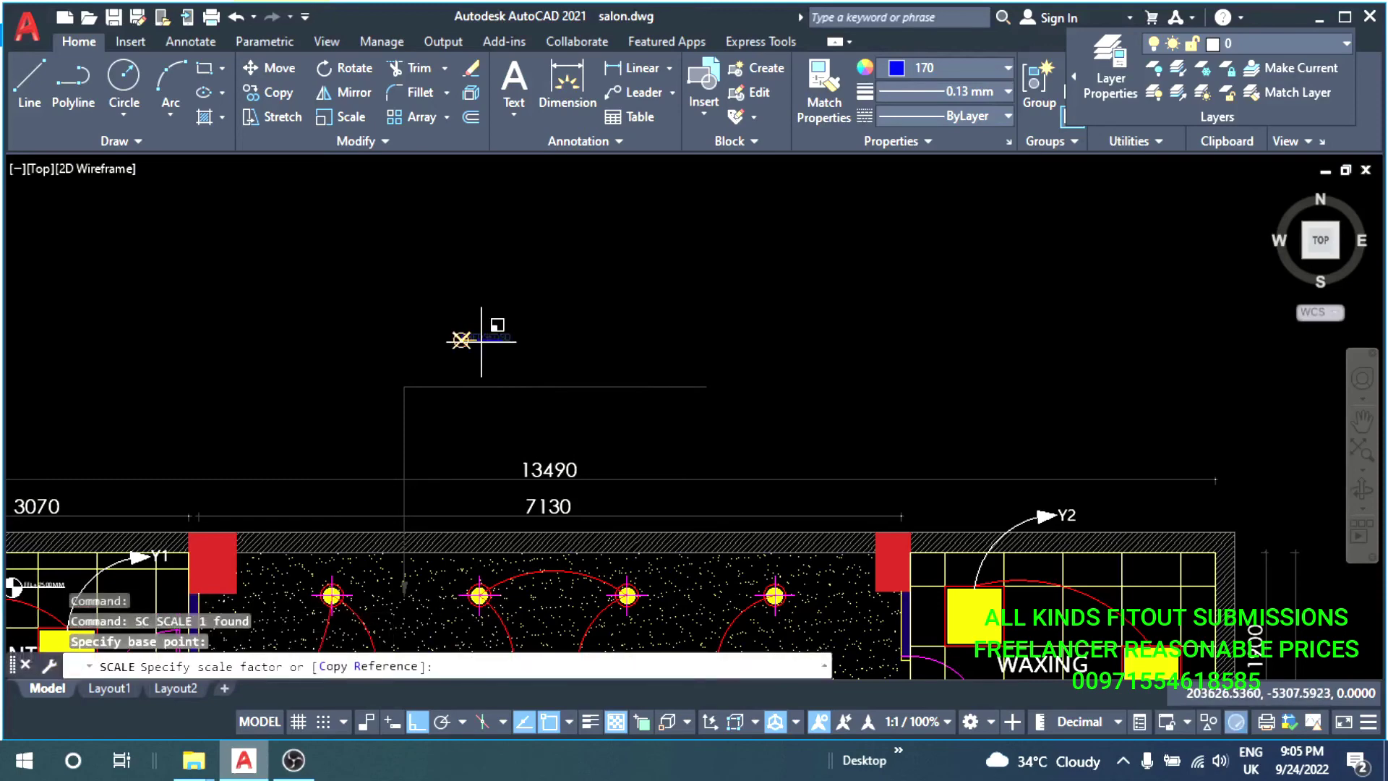
{"action": "key", "text": "Escape"}
{"action": "key", "text": "Escape"}
Replace the note text with PROPOSED GYPSUM / PLAIN CEILING on two lines.
{"action": "double_click", "coordinate": [549, 331]}
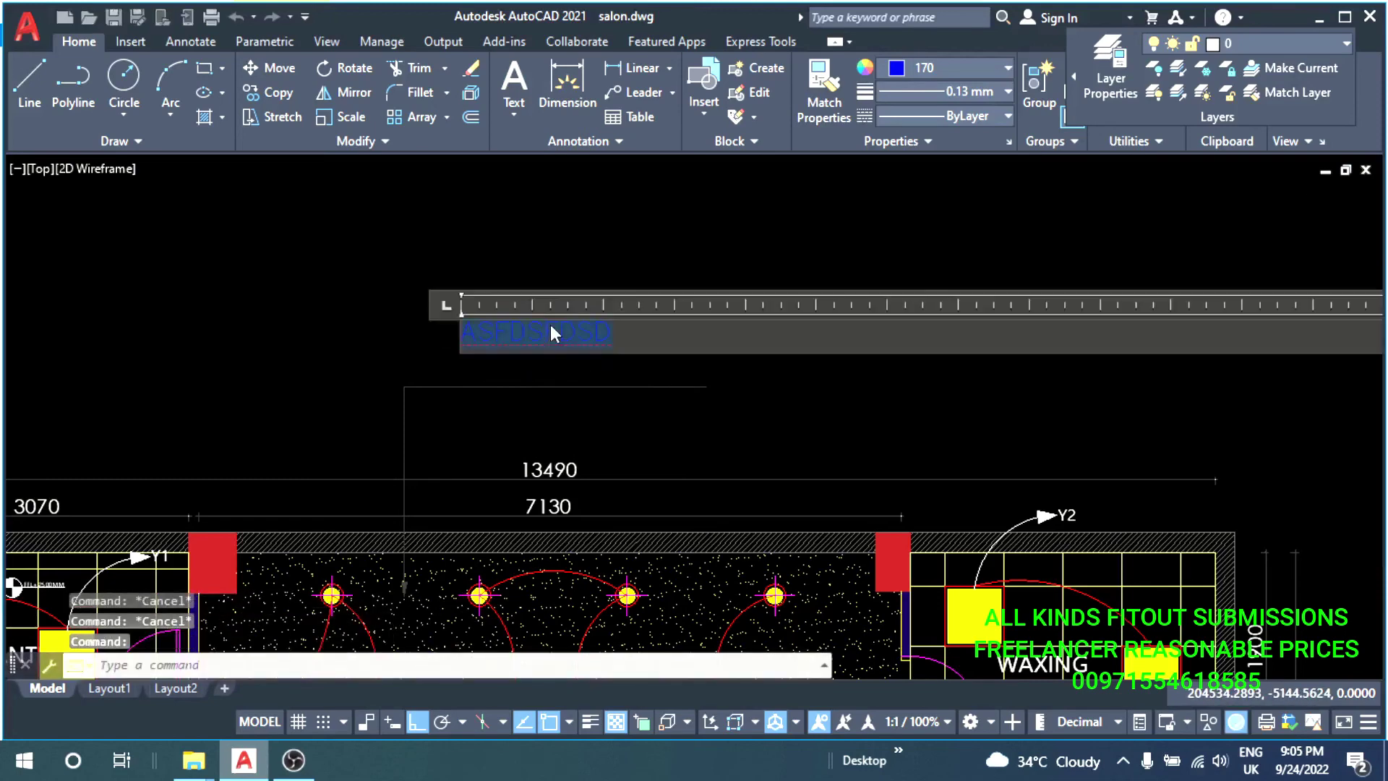
{"action": "type", "text": "PROPOSED "}
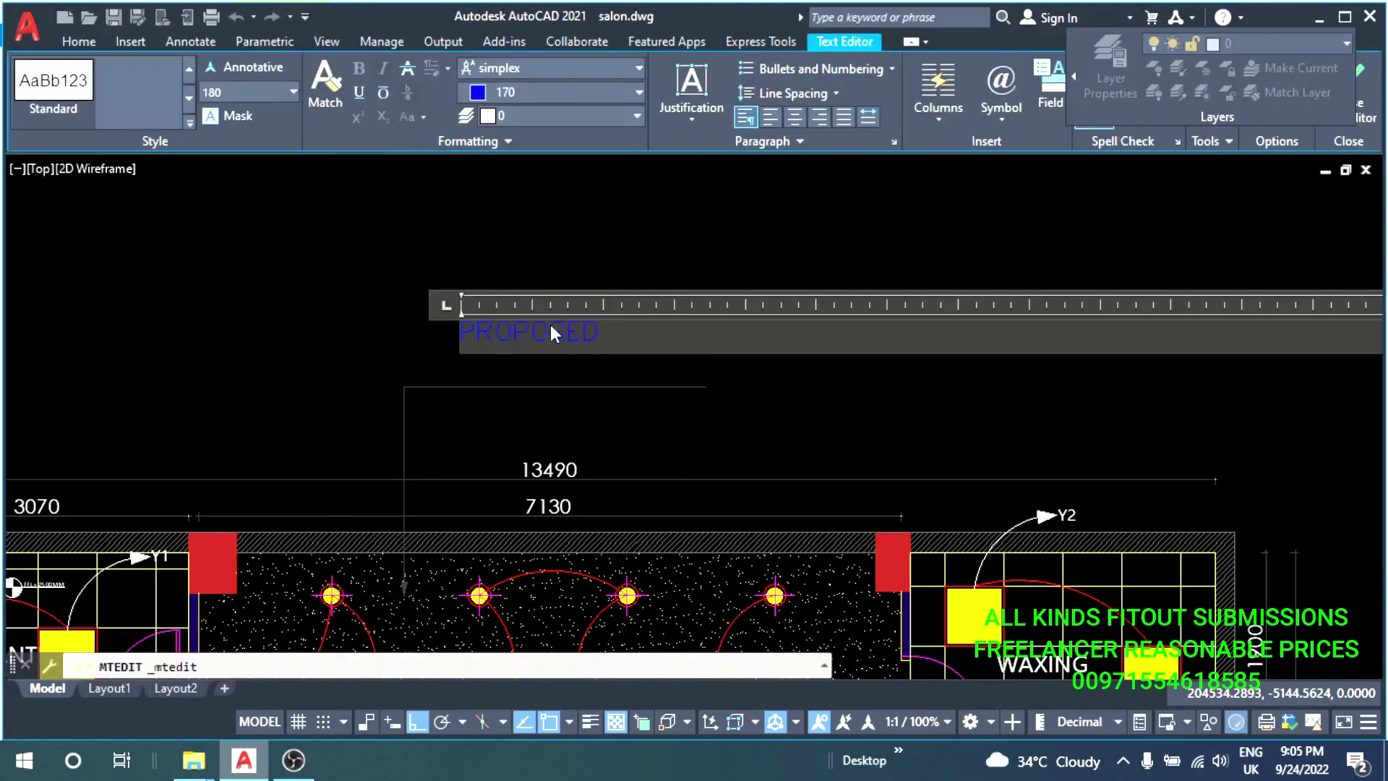
{"action": "type", "text": "GYPSUM"}
{"action": "key", "text": "Return"}
{"action": "type", "text": "PLAIN CEILING"}
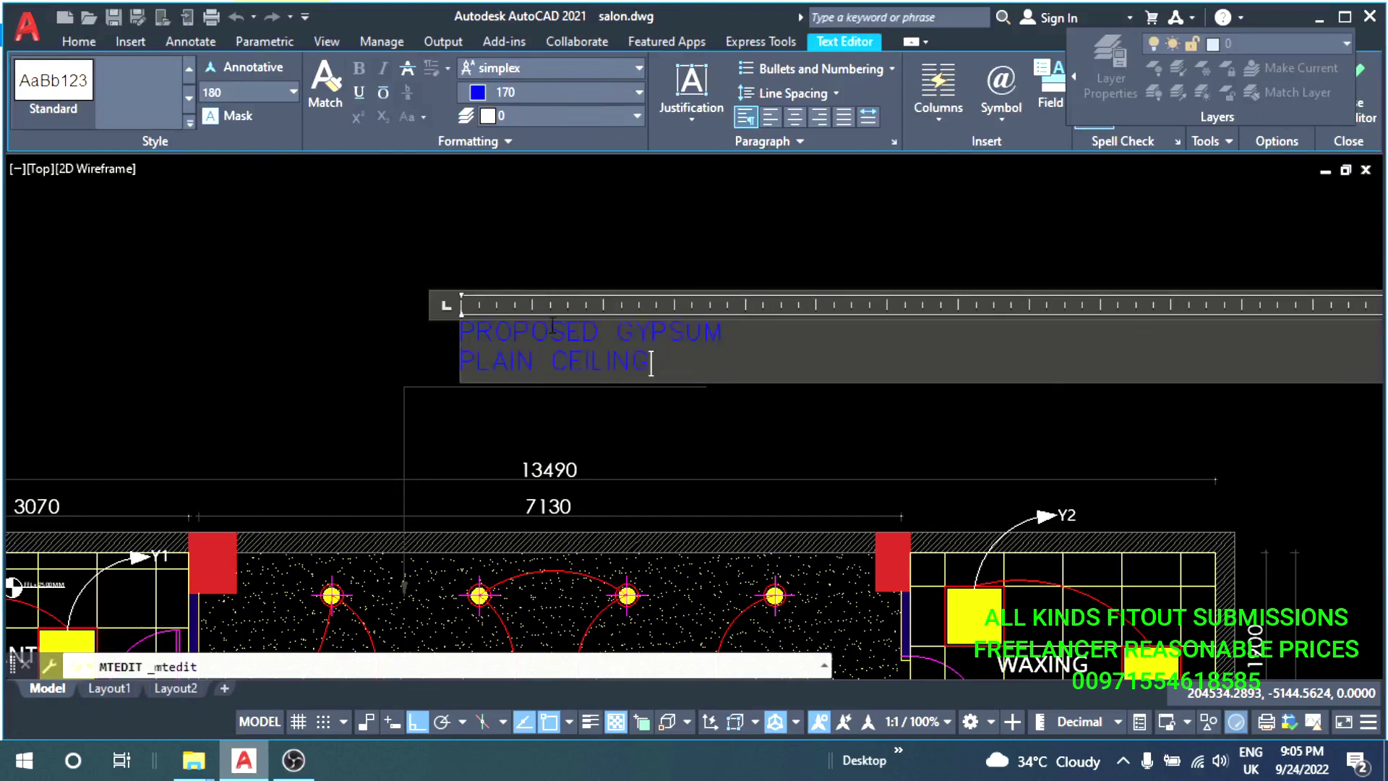
{"action": "left_click", "coordinate": [732, 428]}
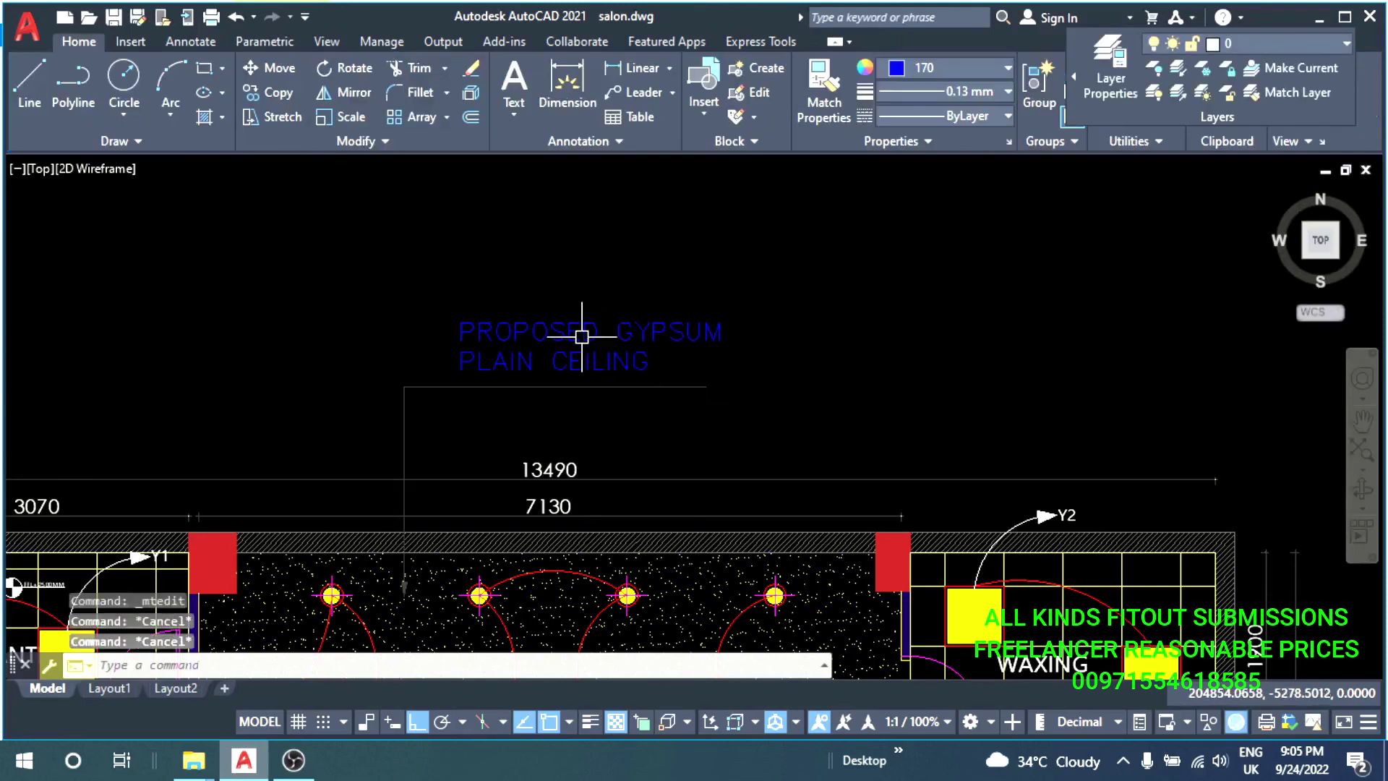
Select the ceiling note and start moving it from a base point.
{"action": "left_click", "coordinate": [583, 327]}
{"action": "middle_click_drag", "start_coordinate": [582, 327], "coordinate": [655, 318]}
{"action": "type", "text": "m"}
{"action": "key", "text": "Return"}
{"action": "left_click", "coordinate": [1092, 256]}
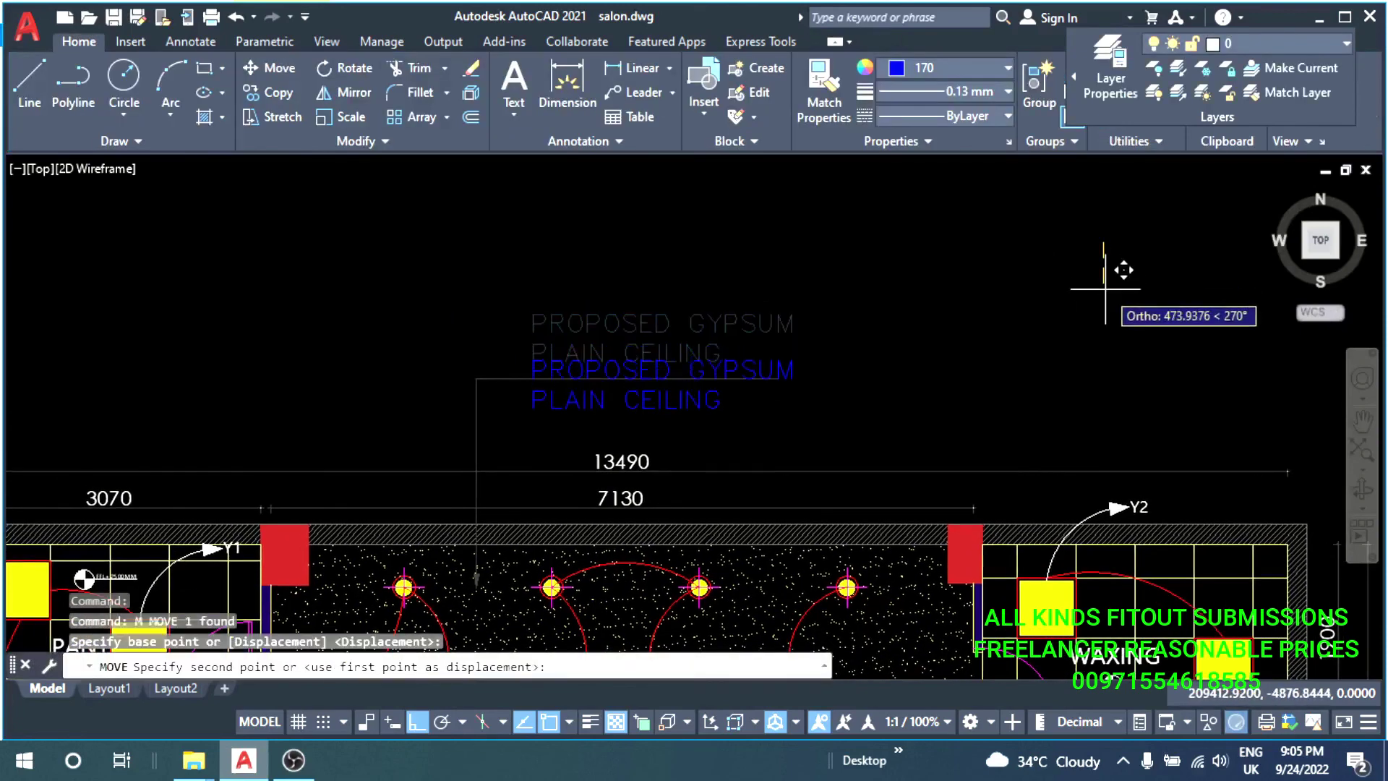
Drop the ceiling note down onto the leader end.
{"action": "left_click", "coordinate": [1106, 282]}
{"action": "key", "text": "Escape"}
{"action": "key", "text": "Escape"}
{"action": "scroll", "coordinate": [682, 380], "scroll_direction": "down", "scroll_amount": 2}
Copy the note and its leader to the right, above the Waxing room.
{"action": "left_click", "coordinate": [682, 335]}
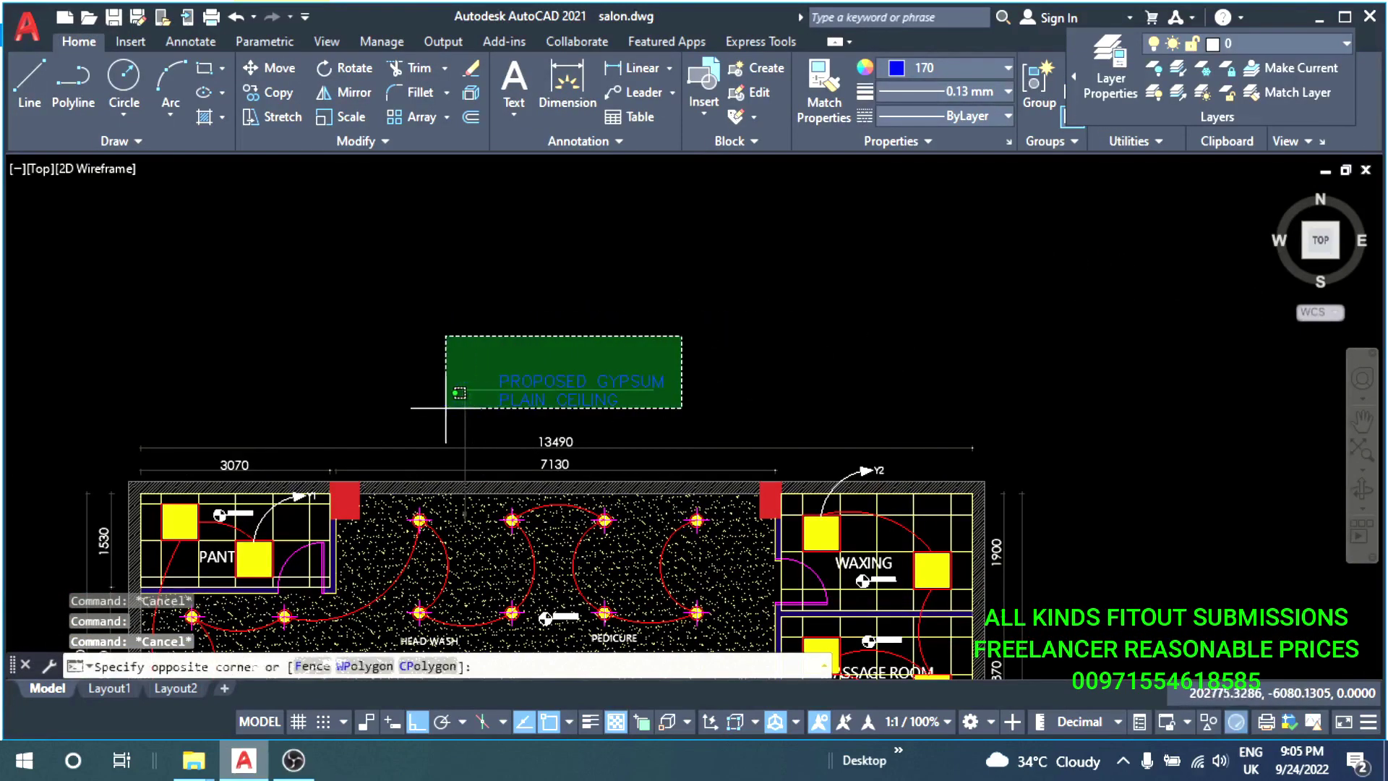
{"action": "left_click", "coordinate": [410, 445]}
{"action": "type", "text": "co"}
{"action": "key", "text": "Return"}
{"action": "left_click", "coordinate": [716, 380]}
{"action": "left_click", "coordinate": [1168, 380]}
{"action": "key", "text": "Escape"}
{"action": "key", "text": "Escape"}
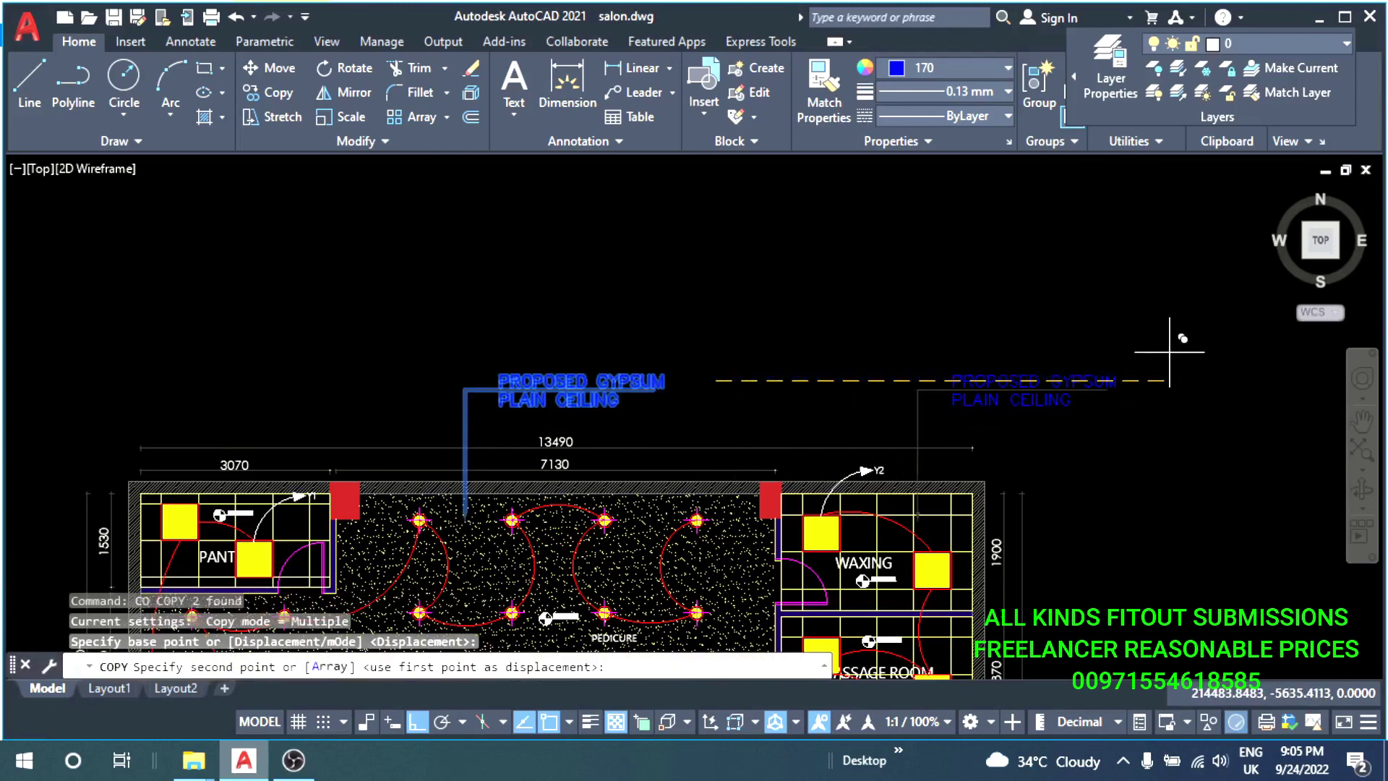
{"action": "middle_click_drag", "start_coordinate": [1096, 380], "coordinate": [800, 402]}
Edit the copied note to read PROPOSED60X60CM GYPSUM CEILING.
{"action": "double_click", "coordinate": [737, 416]}
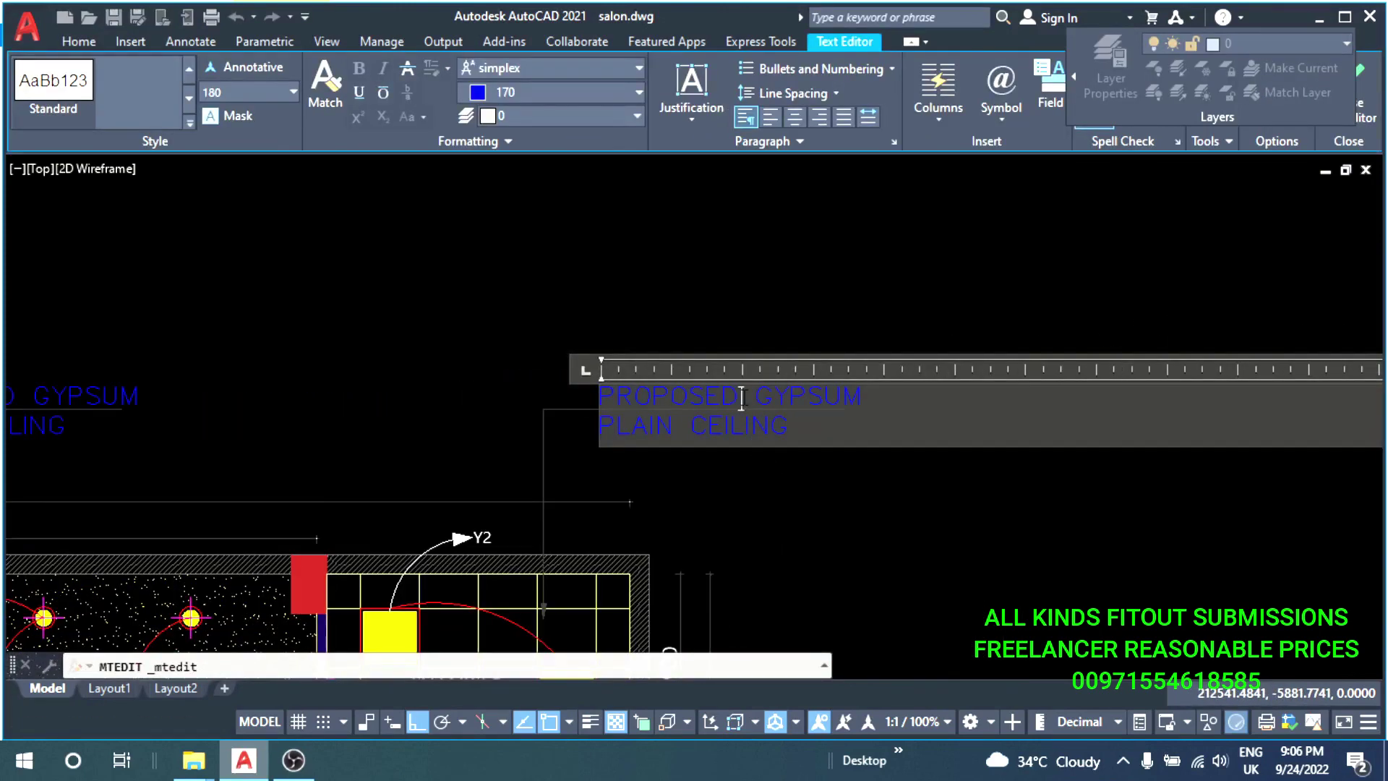
{"action": "type", "text": "BOX60X60CM"}
{"action": "key", "text": "Return"}
{"action": "left_click_drag", "start_coordinate": [808, 461], "coordinate": [526, 465]}
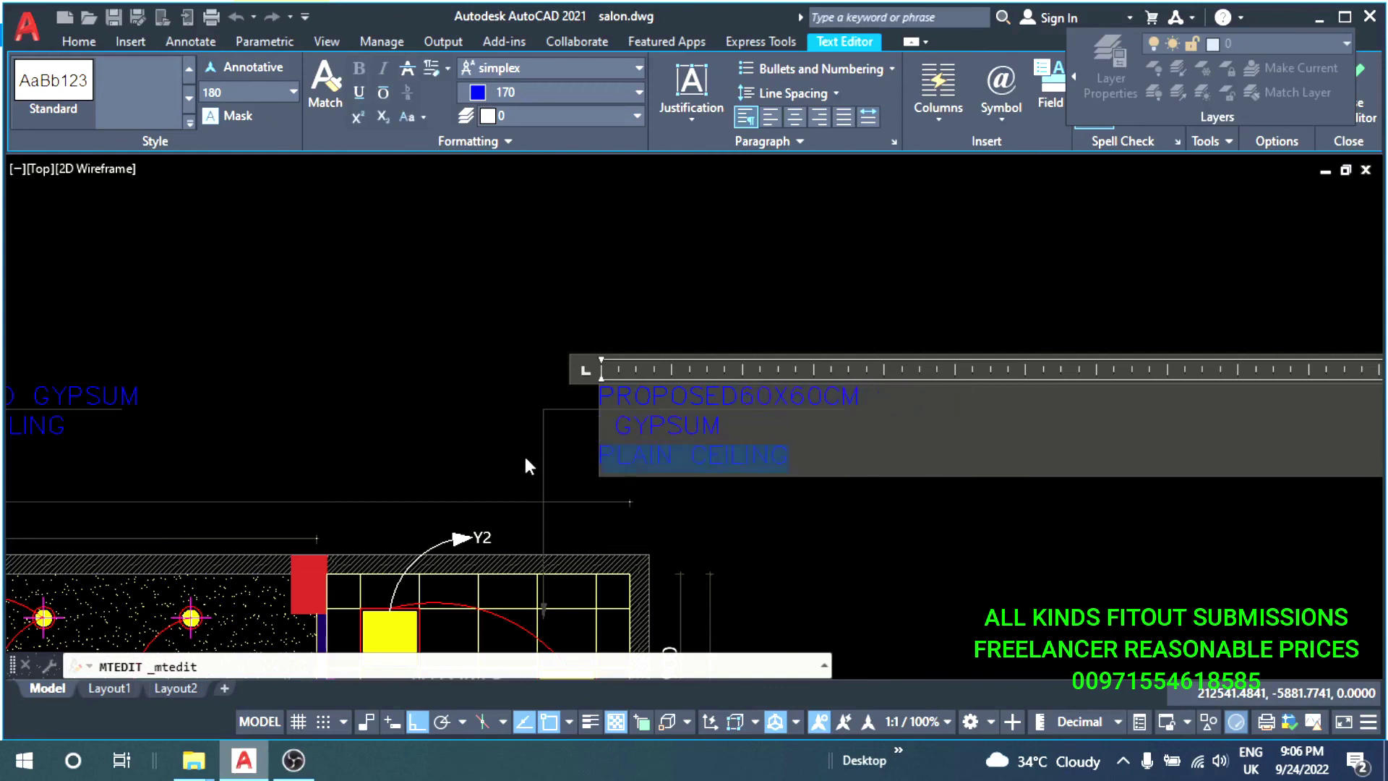
{"action": "key", "text": "BackSpace"}
{"action": "left_click", "coordinate": [731, 428]}
{"action": "left_click", "coordinate": [800, 511]}
{"action": "scroll", "coordinate": [713, 394], "scroll_direction": "down", "scroll_amount": 2}
{"action": "scroll", "coordinate": [548, 500], "scroll_direction": "down", "scroll_amount": 1}
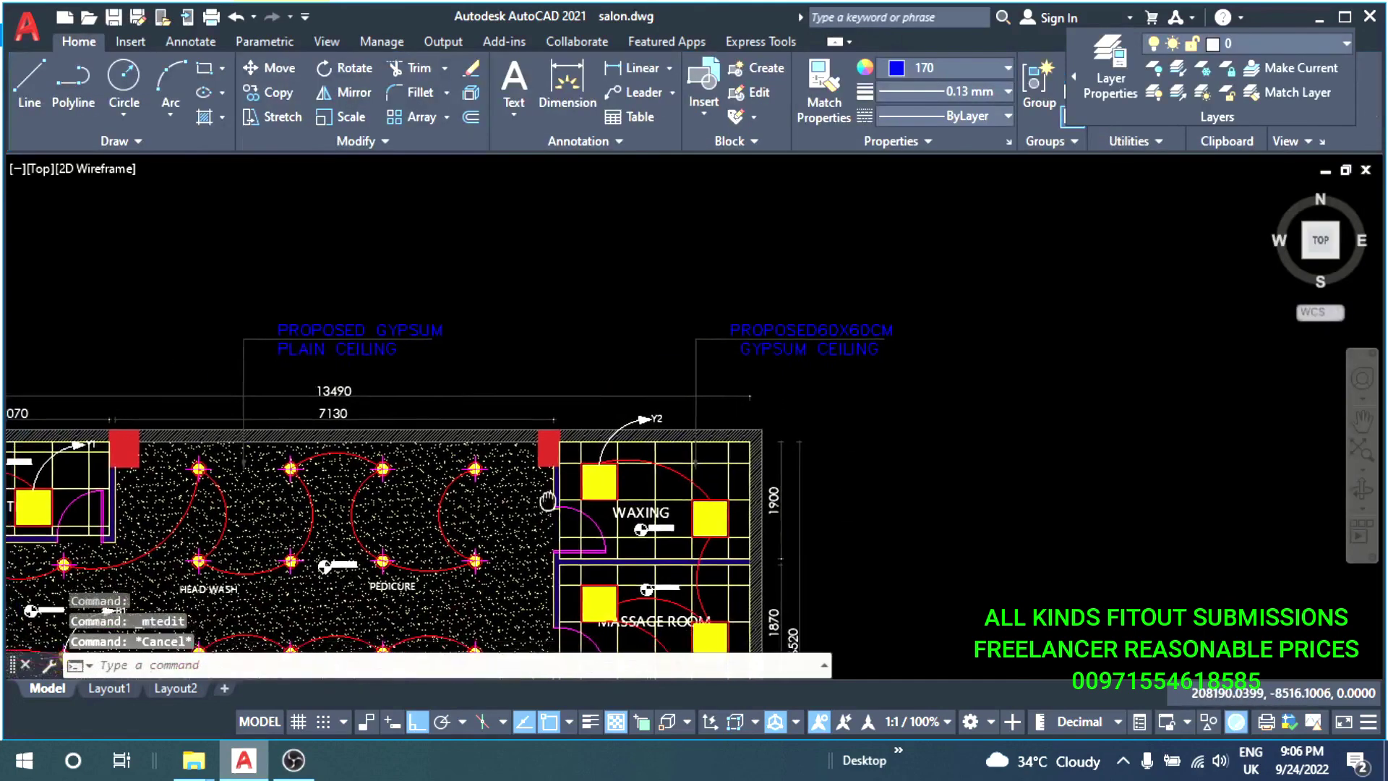